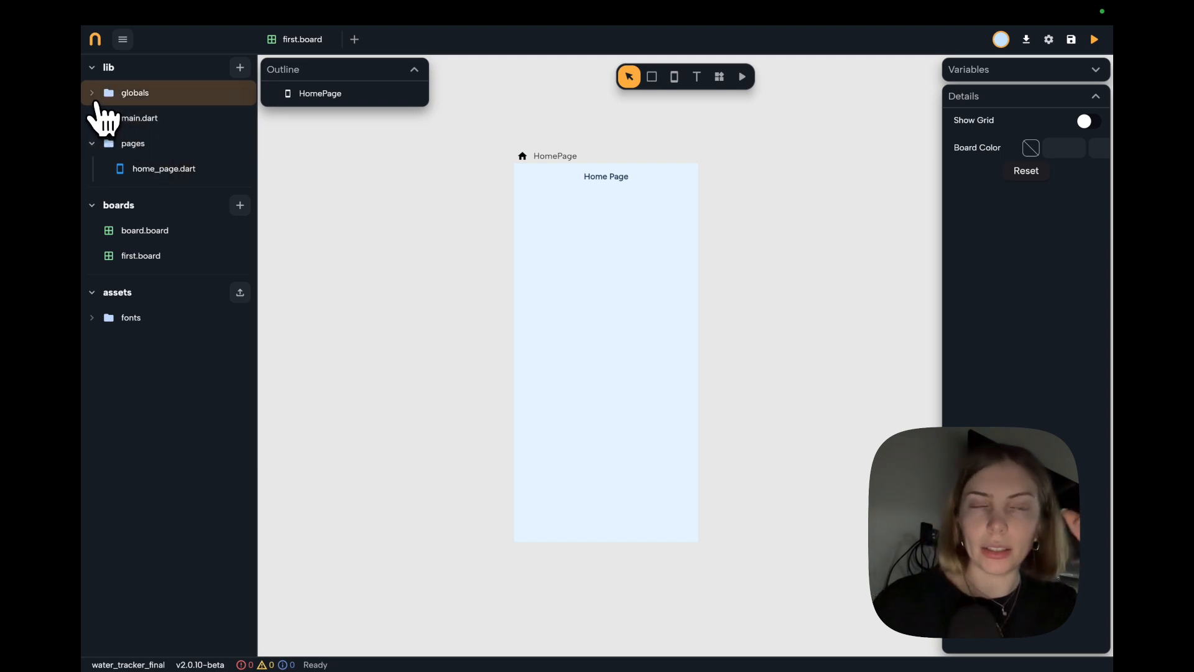
Open the themes.dart file in the globals folder and set darkTheme as the default theme.
left_click(99, 99)
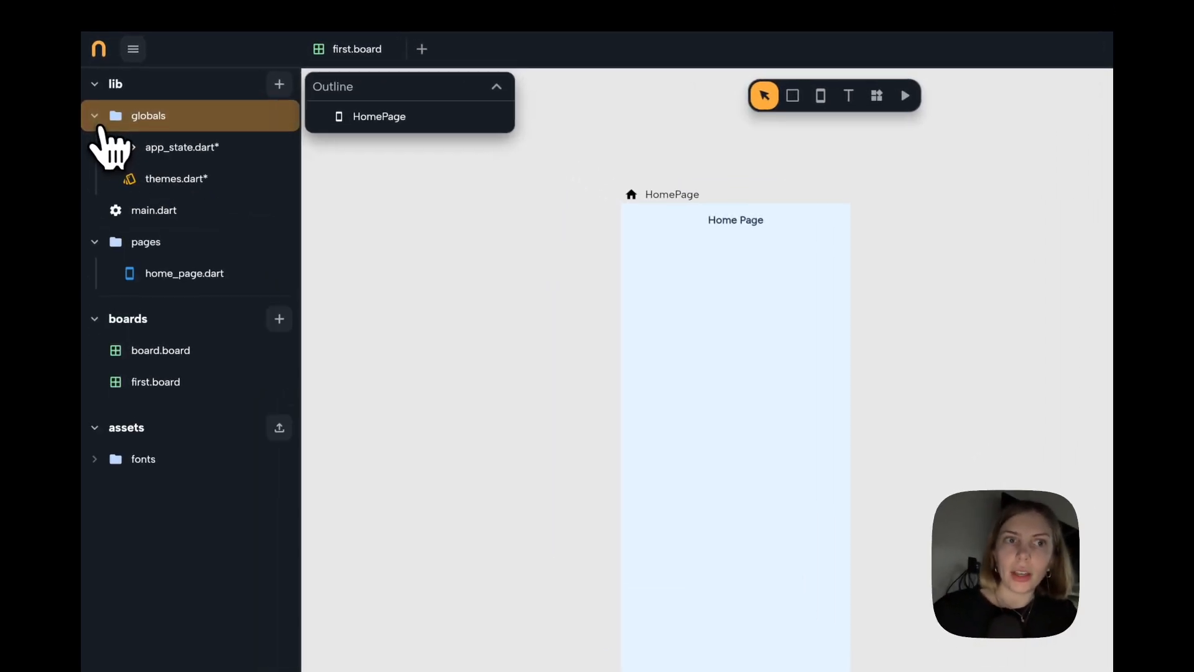
left_click(188, 184)
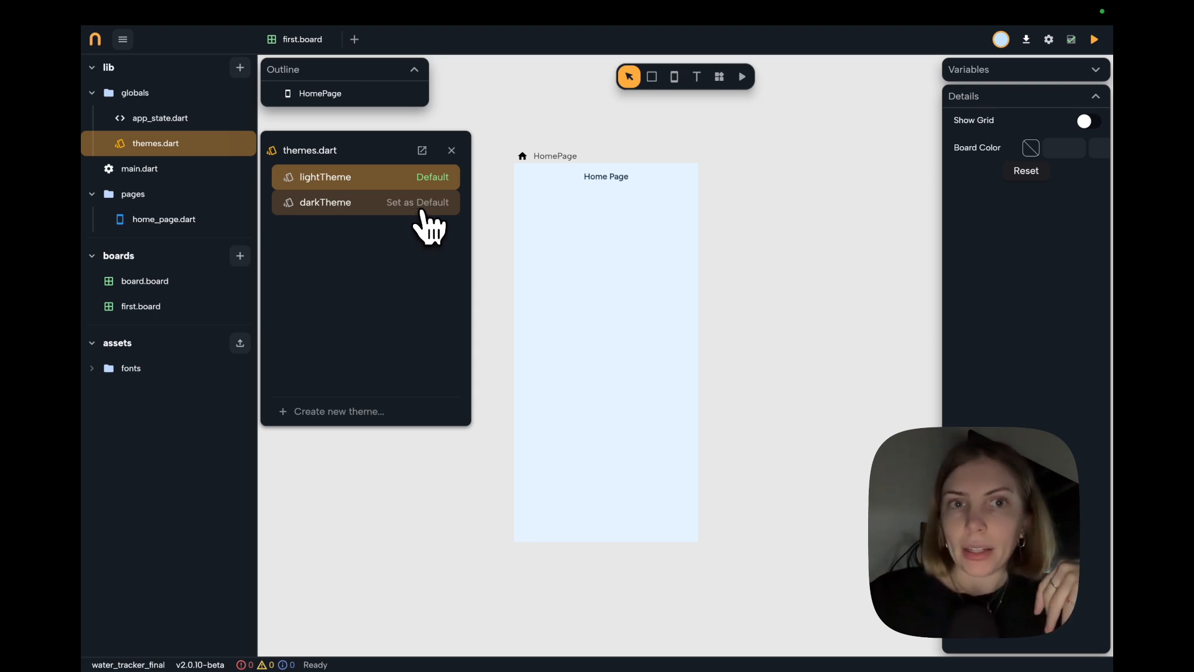
left_click(420, 205)
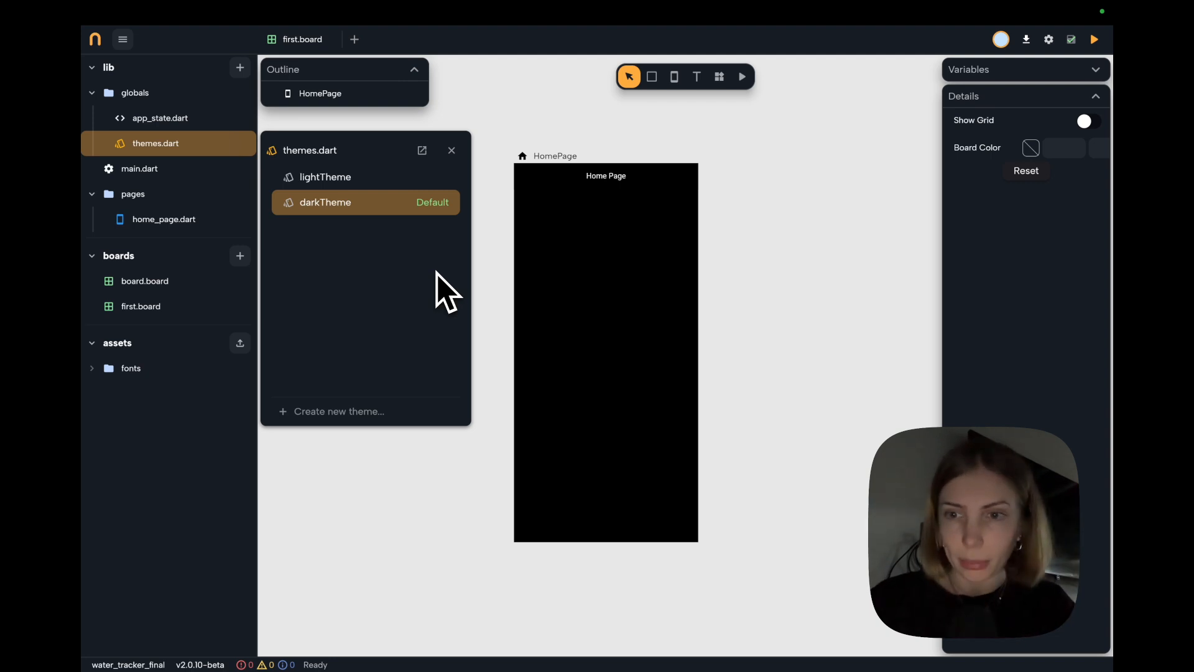
Change the Surface color in darkTheme's color scheme to a red shade and return to the theme list.
left_click(380, 206)
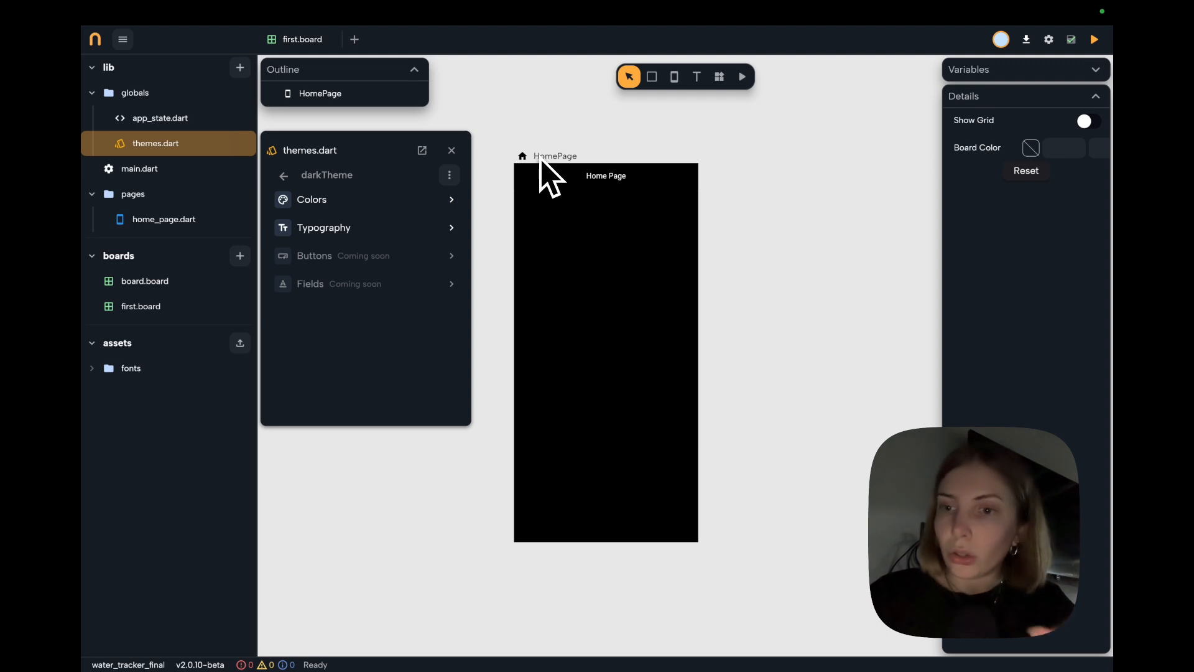
left_click(452, 199)
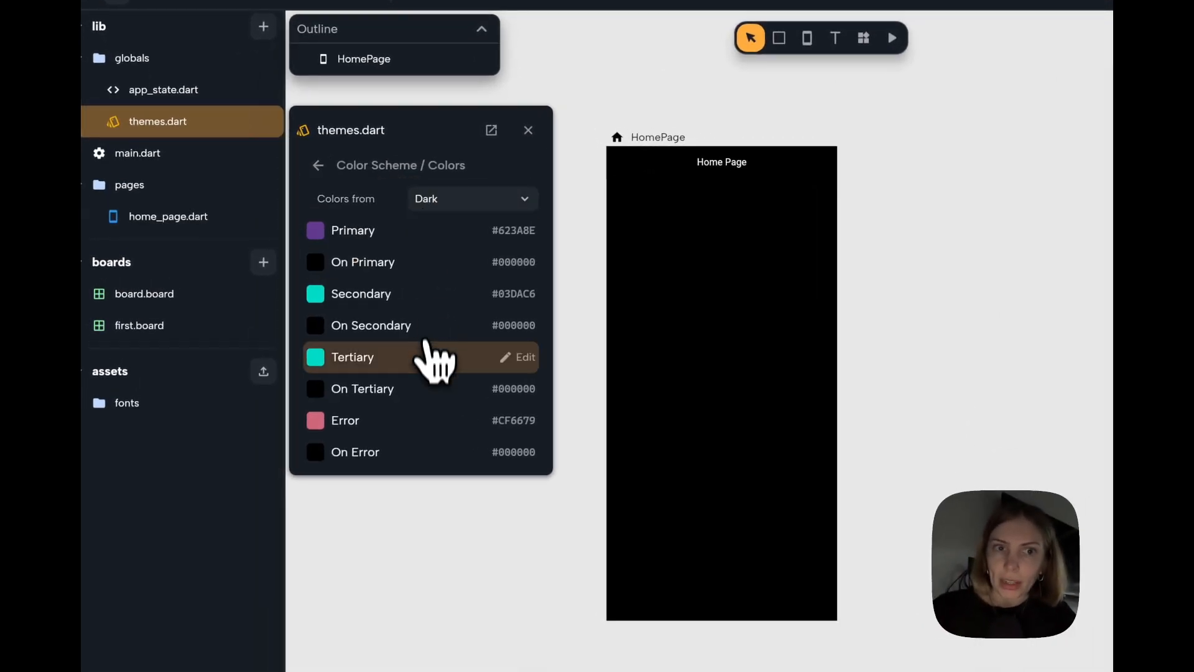
scroll(429, 355, "down", 2)
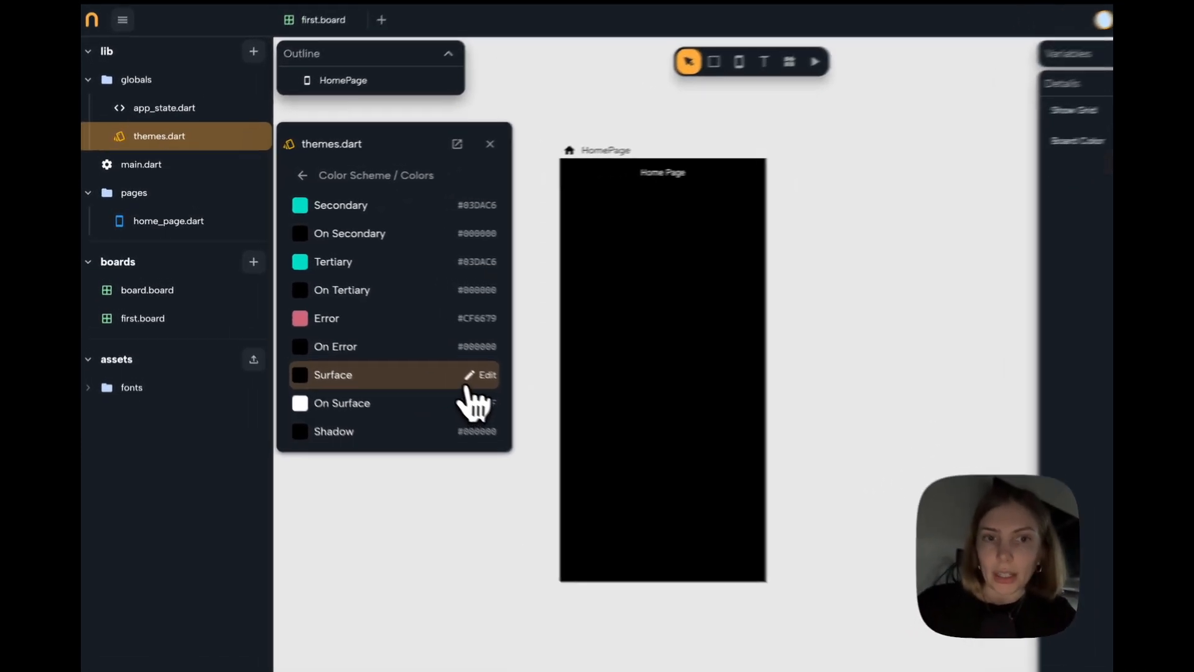
left_click(443, 356)
left_click(388, 282)
left_click_drag(454, 303, 463, 252)
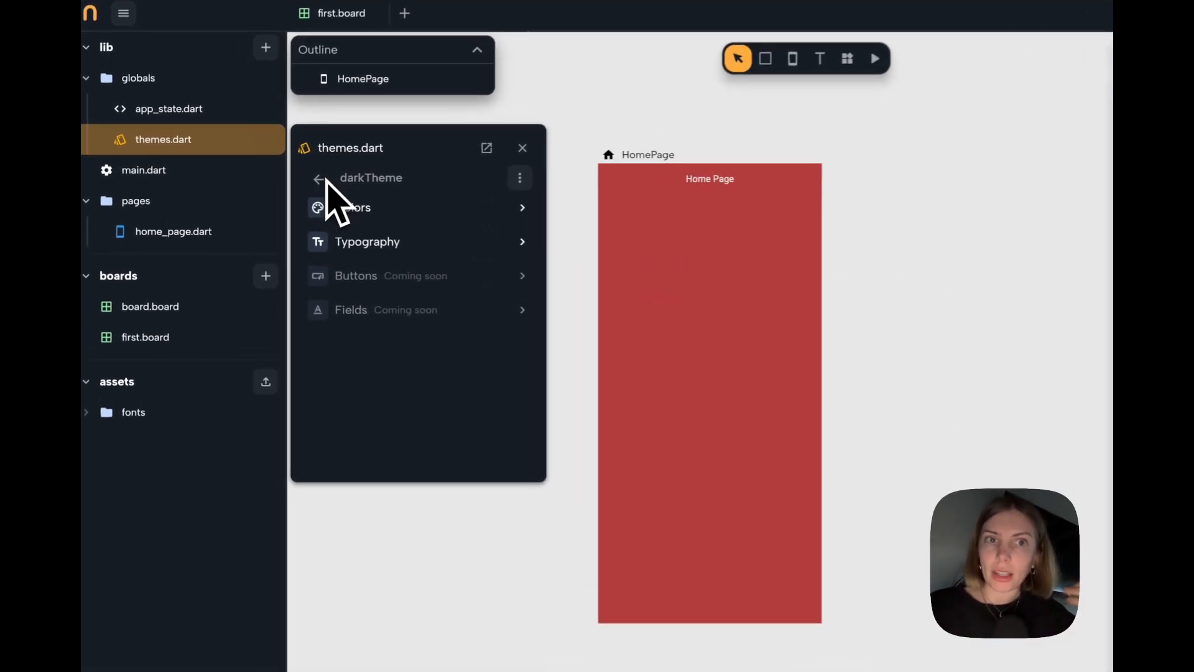
left_click(284, 176)
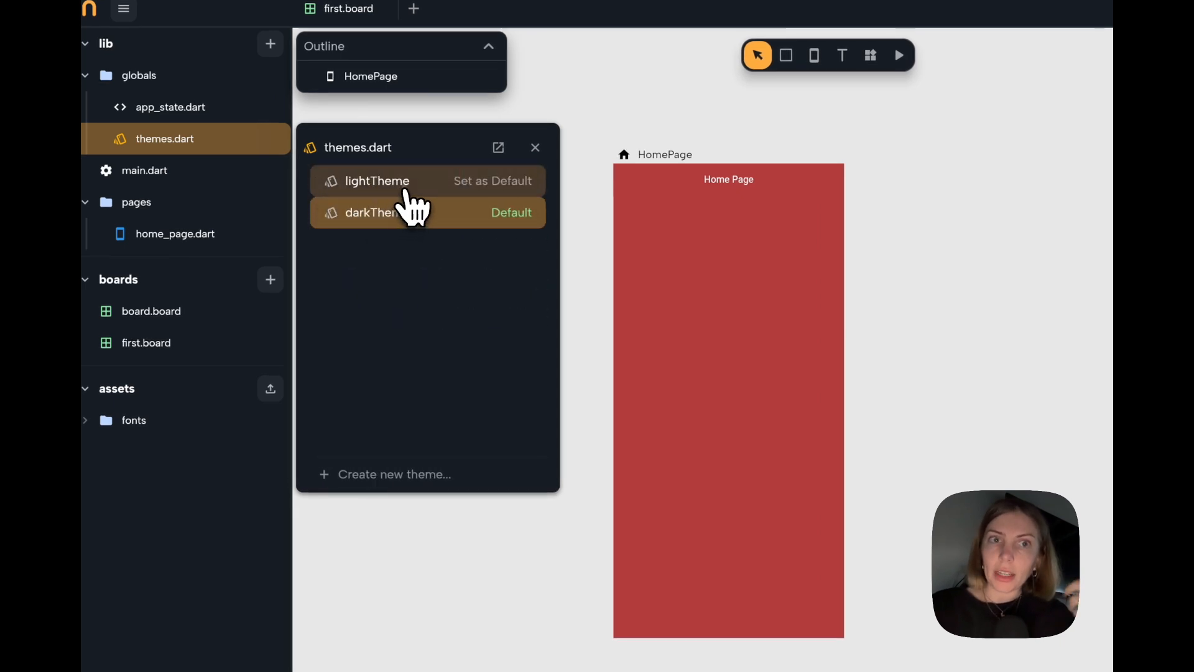
After reviewing lightTheme's color scheme, set lightTheme as the default theme and save the project.
left_click(403, 185)
left_click(396, 214)
scroll(405, 400, "down", 3)
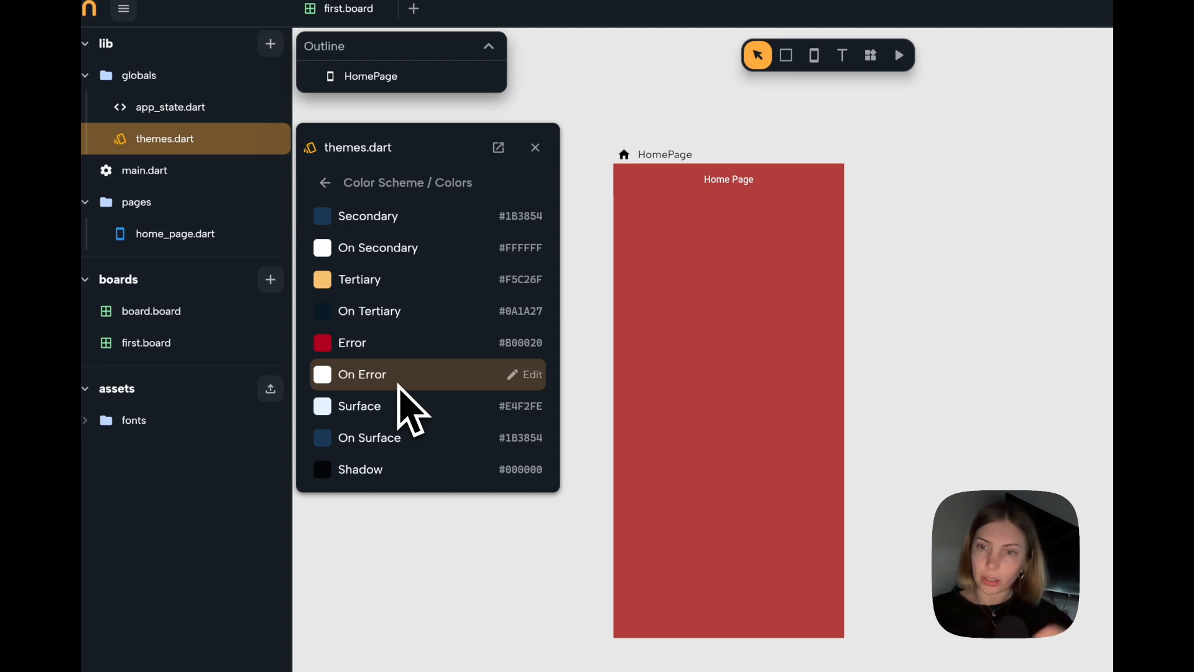
scroll(392, 360, "up", 3)
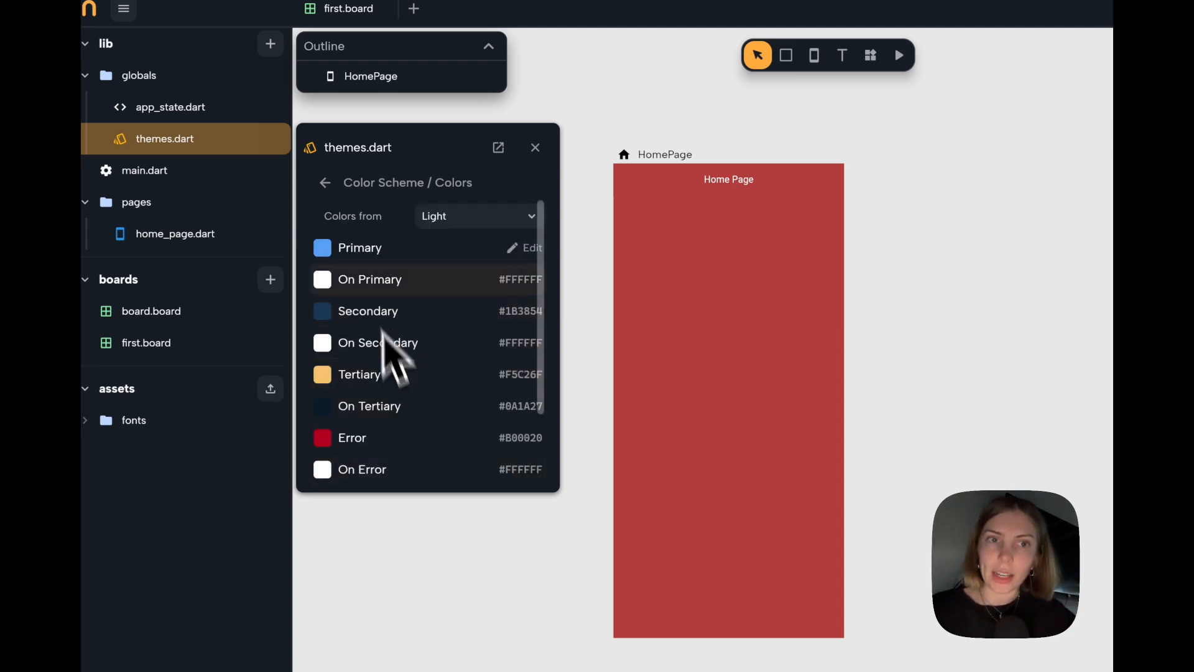
left_click(324, 182)
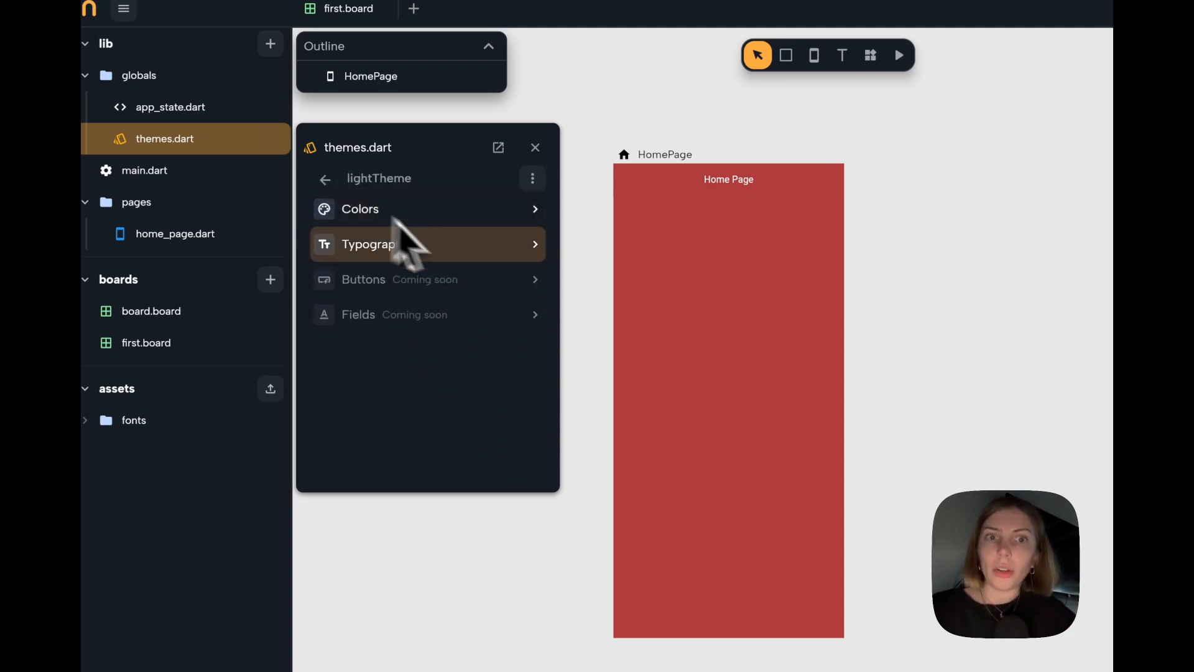
left_click(325, 180)
left_click(515, 181)
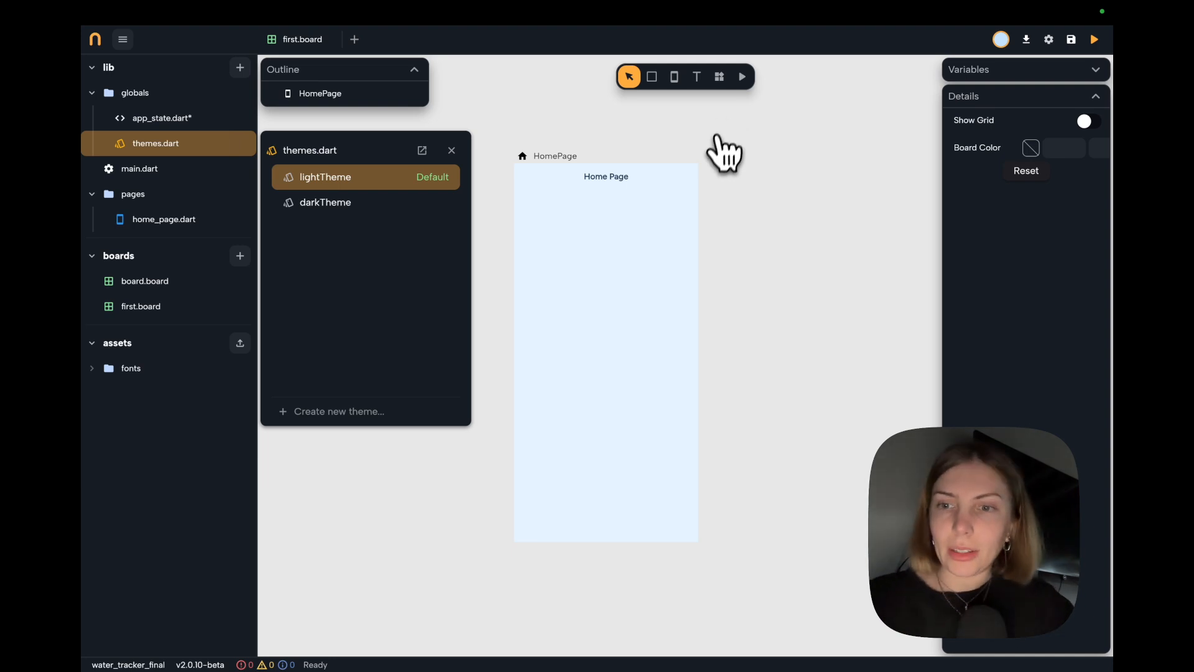
key("super+s")
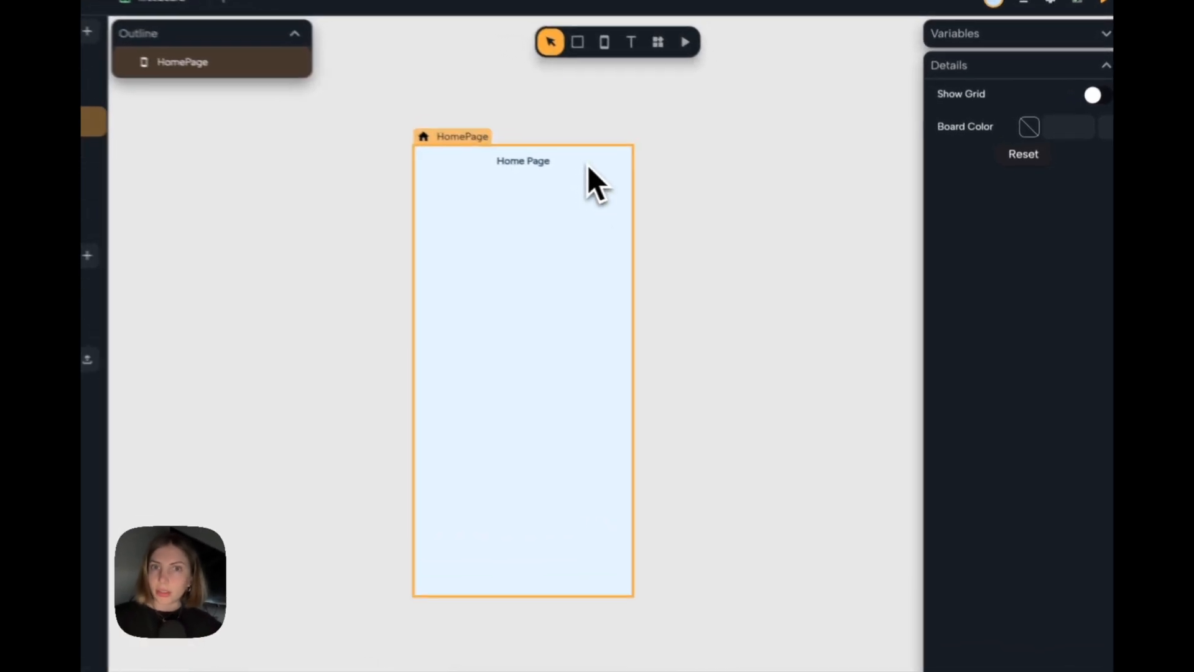
Set the background of the HomePage app bar to the theme's Primary color.
left_click(588, 167)
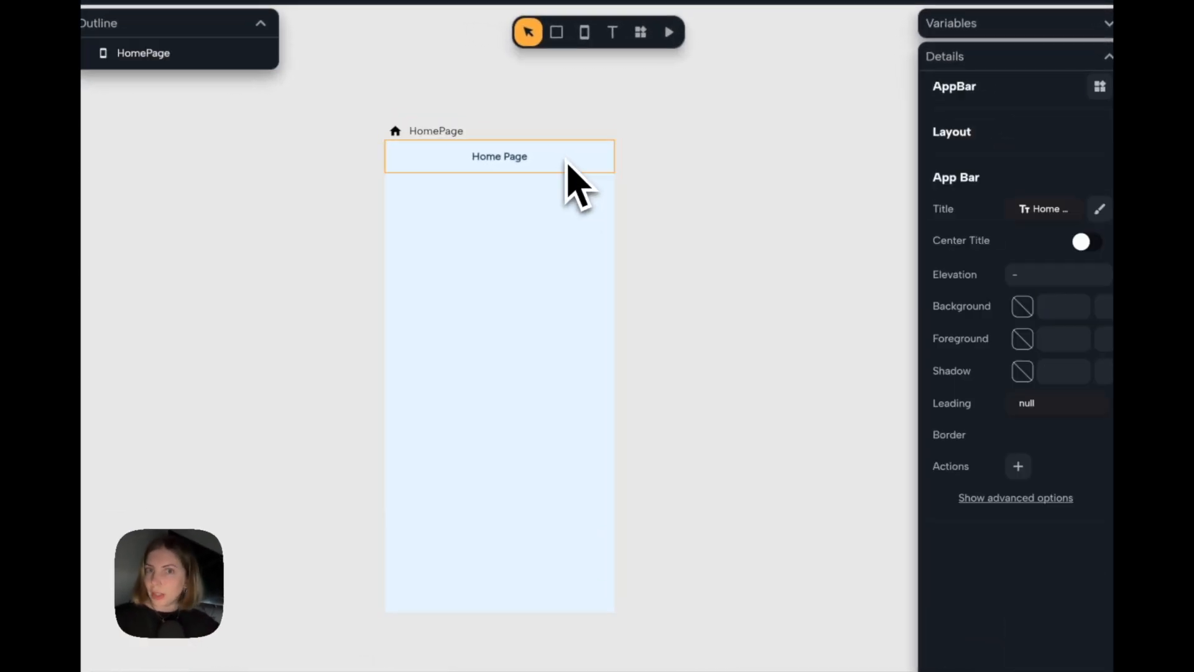
scroll(759, 354, "right", 2)
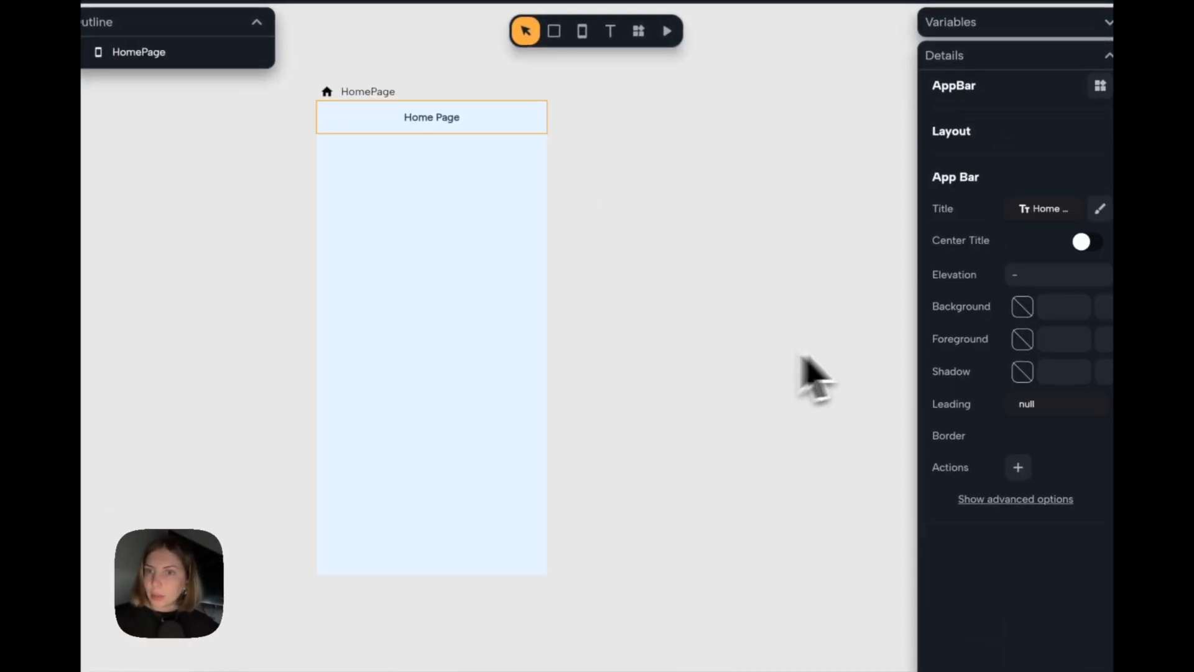
left_click(1022, 308)
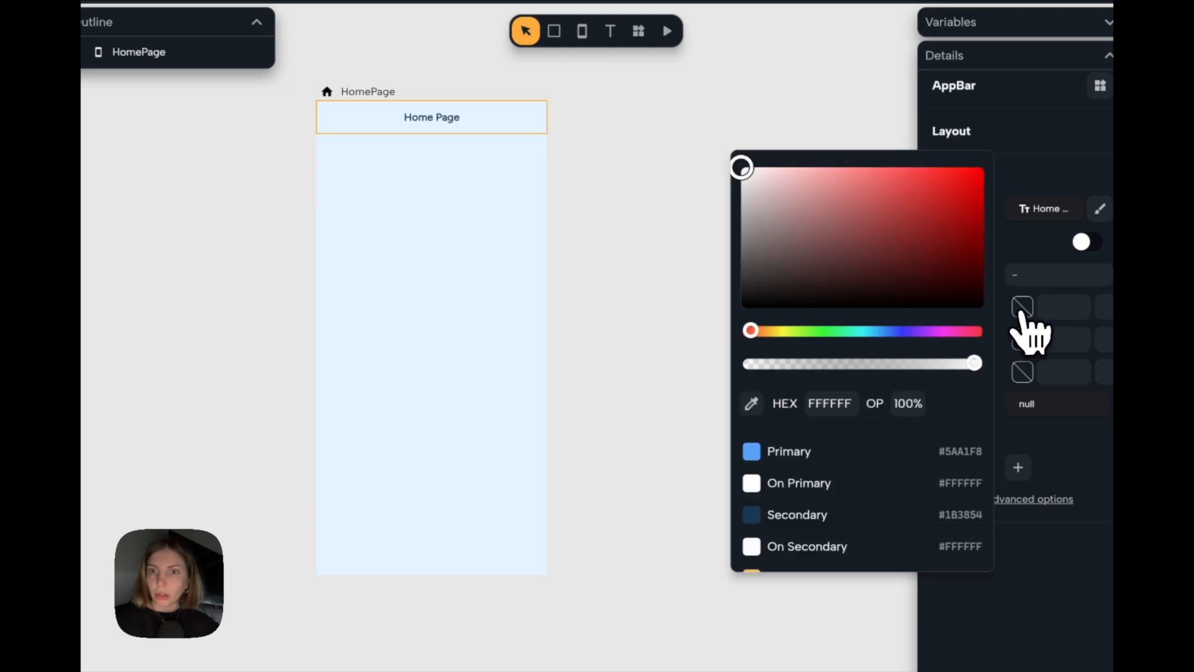
left_click(883, 451)
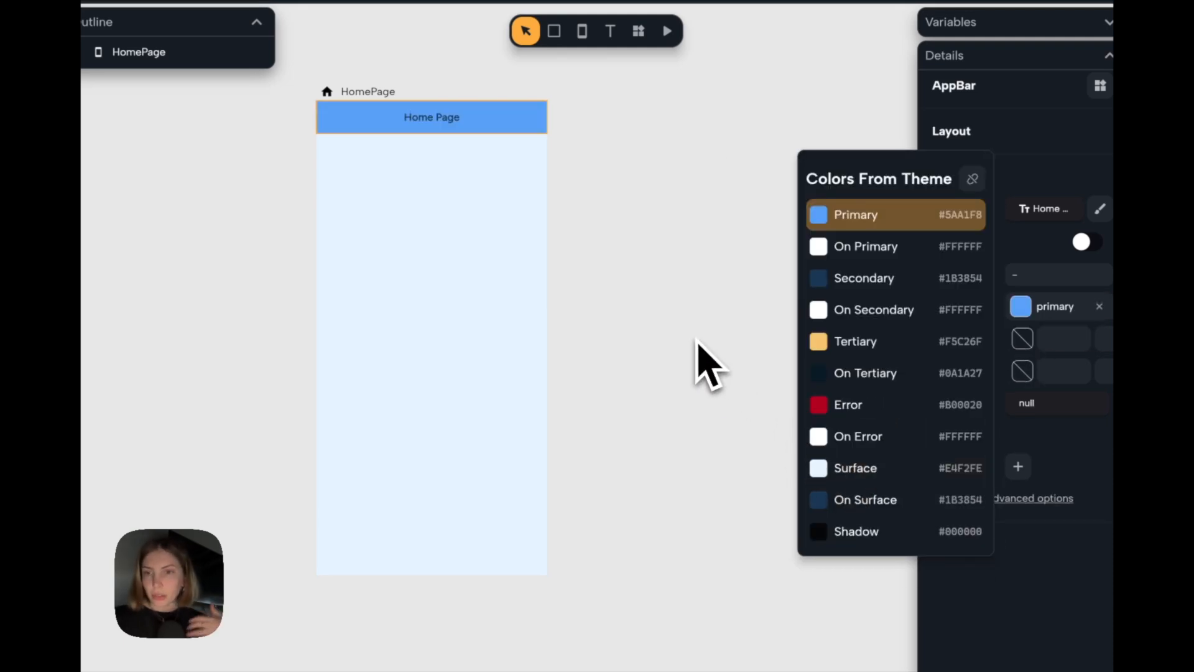
Apply the Title Large text style to the Home Page title in the app bar and deselect it.
left_click(444, 118)
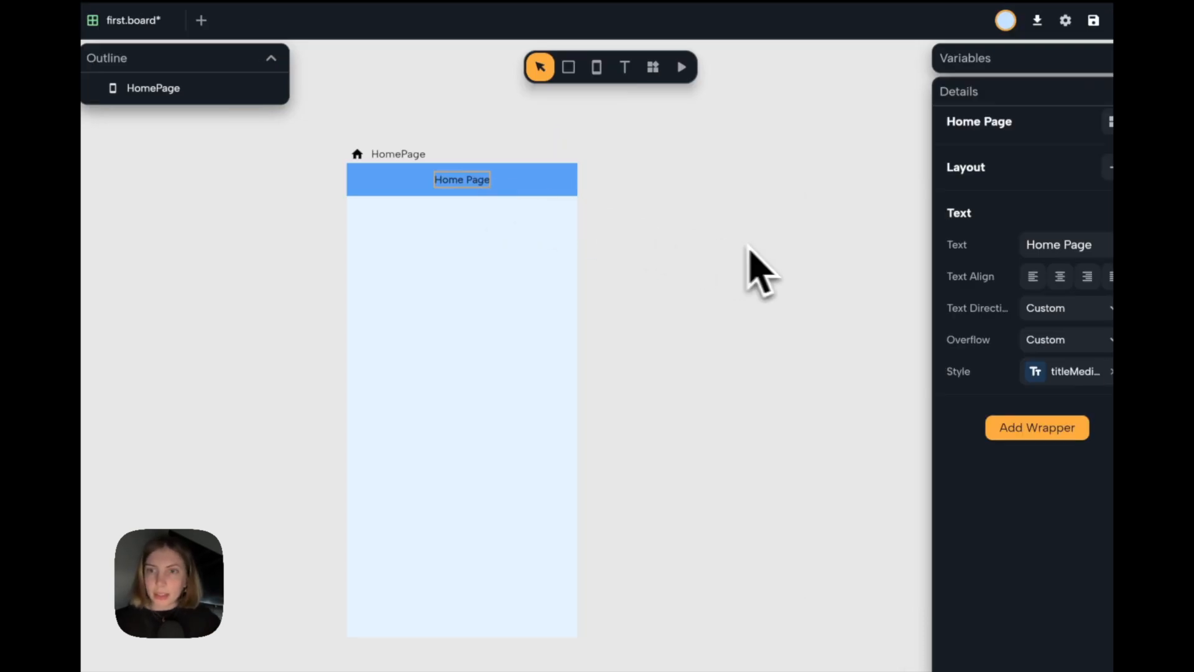
left_click(1037, 371)
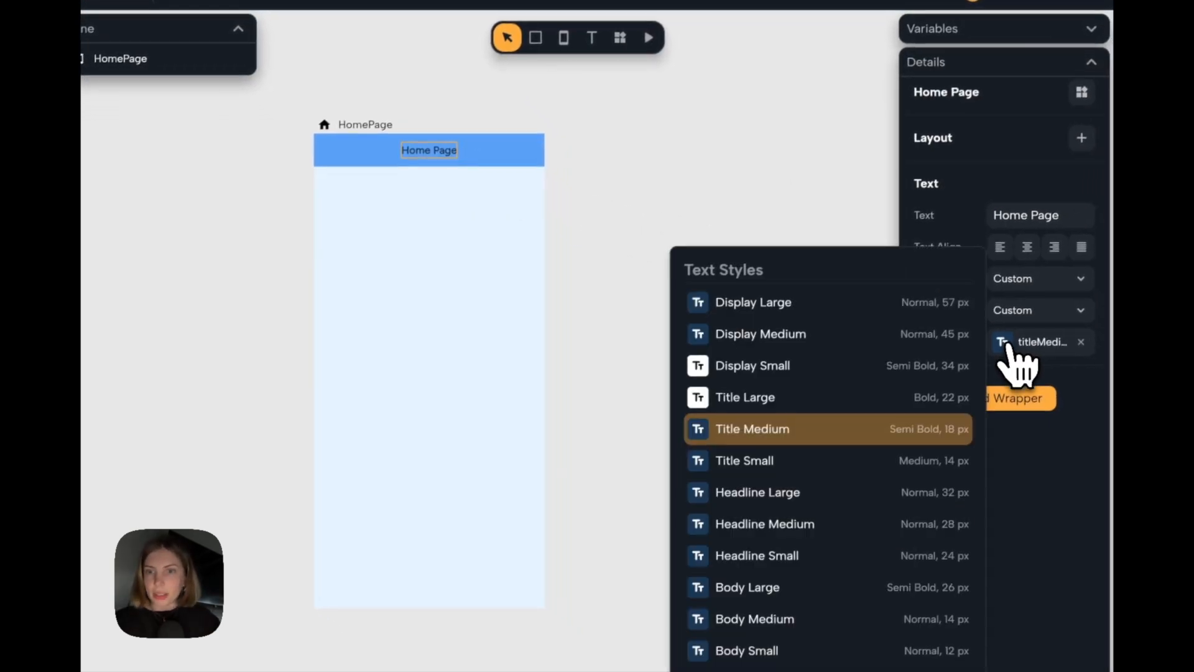
left_click(800, 404)
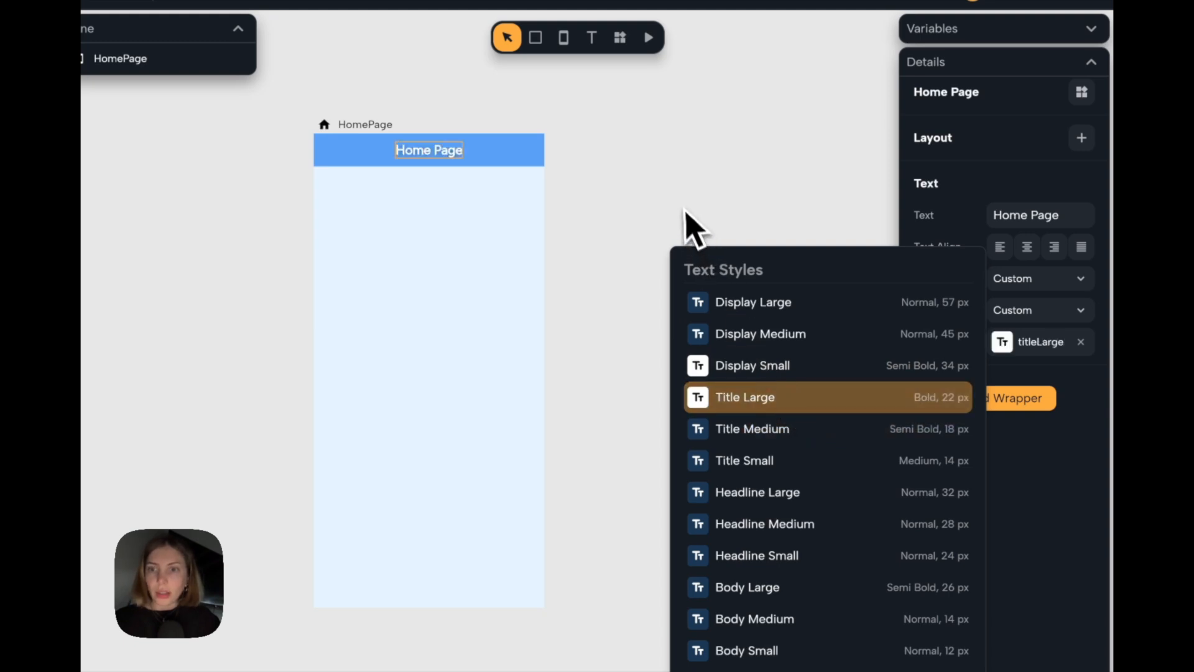
left_click(683, 208)
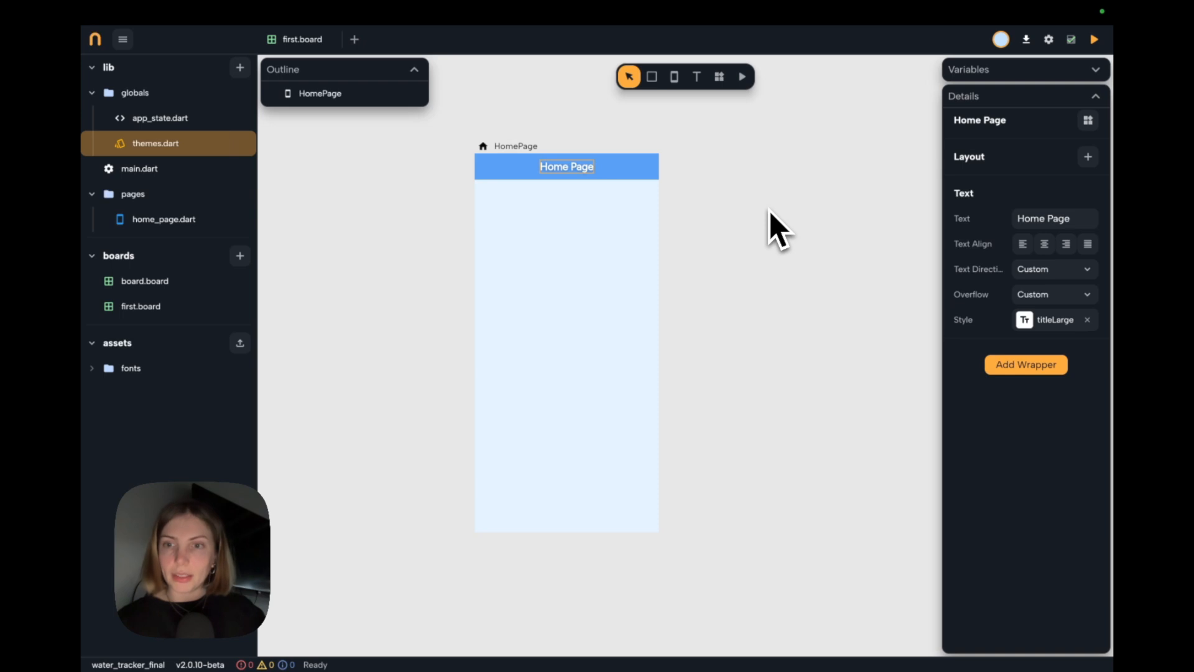
left_click(770, 210)
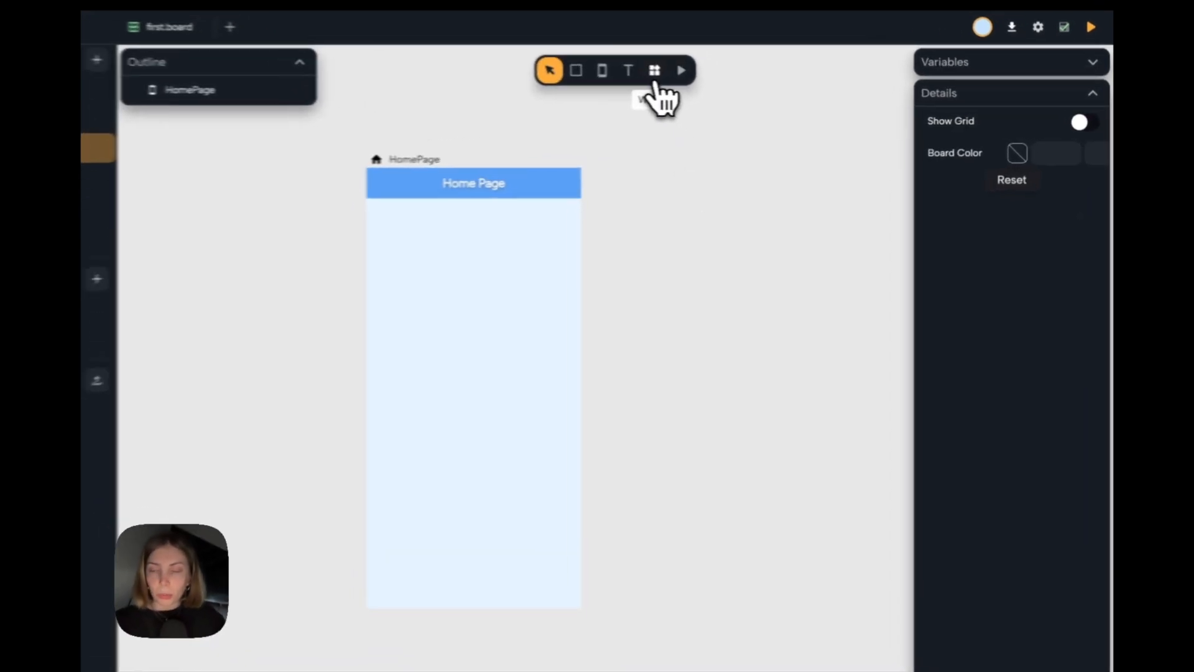
Add a CircularProgressIndicator widget to the board and place it beside the HomePage at about X 802, Y 258.
left_click(654, 78)
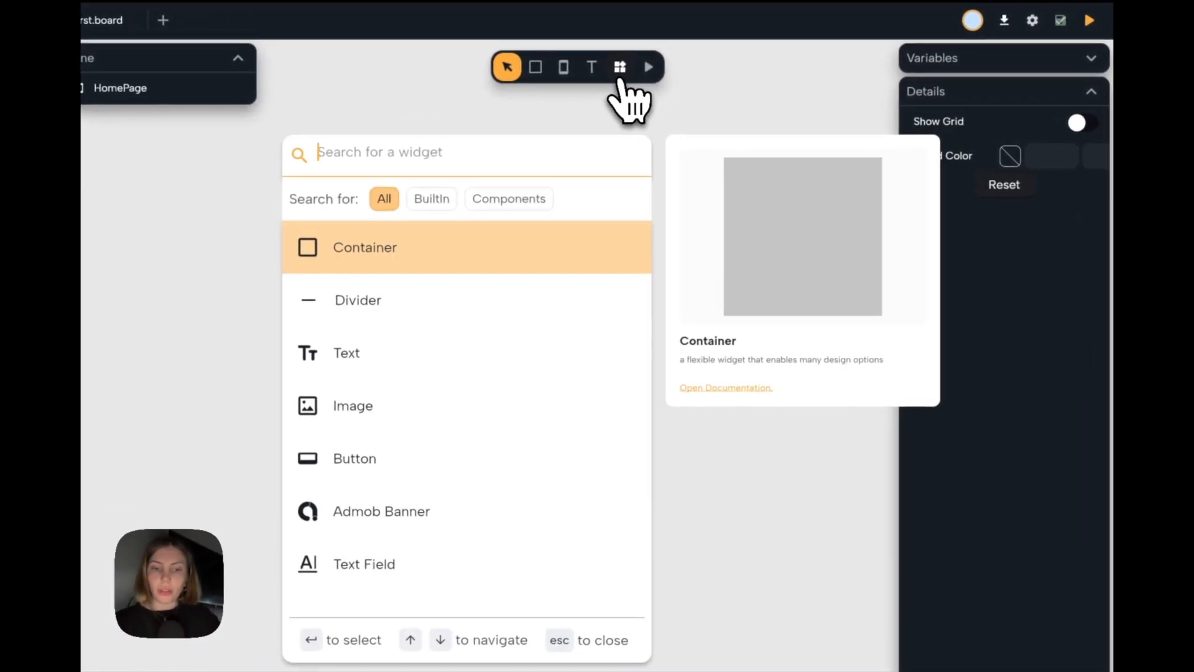
type("circ")
key("Return")
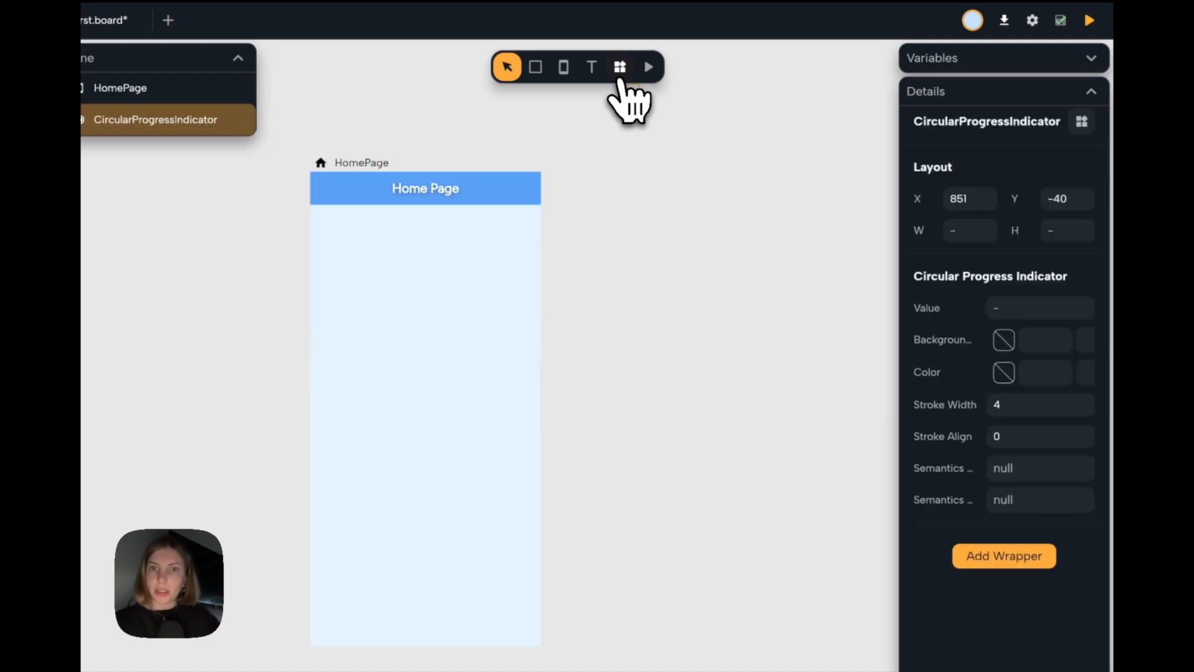
left_click_drag(640, 211, 610, 286)
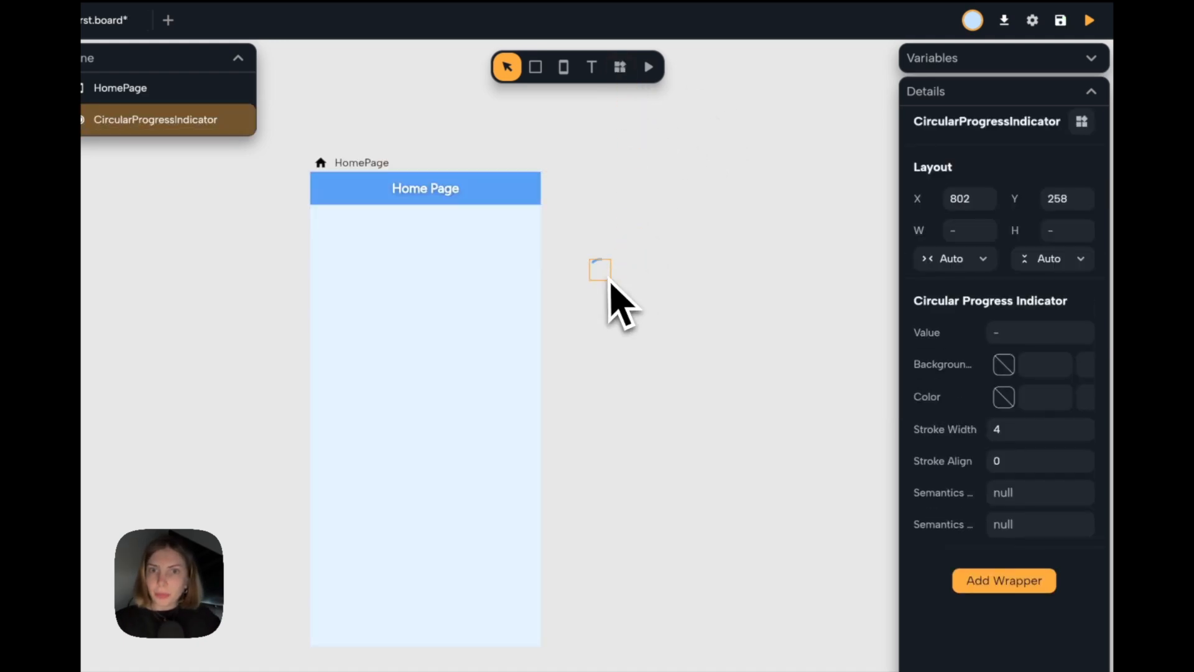
Set the circular progress indicator's width and height to 200 each.
left_click(978, 201)
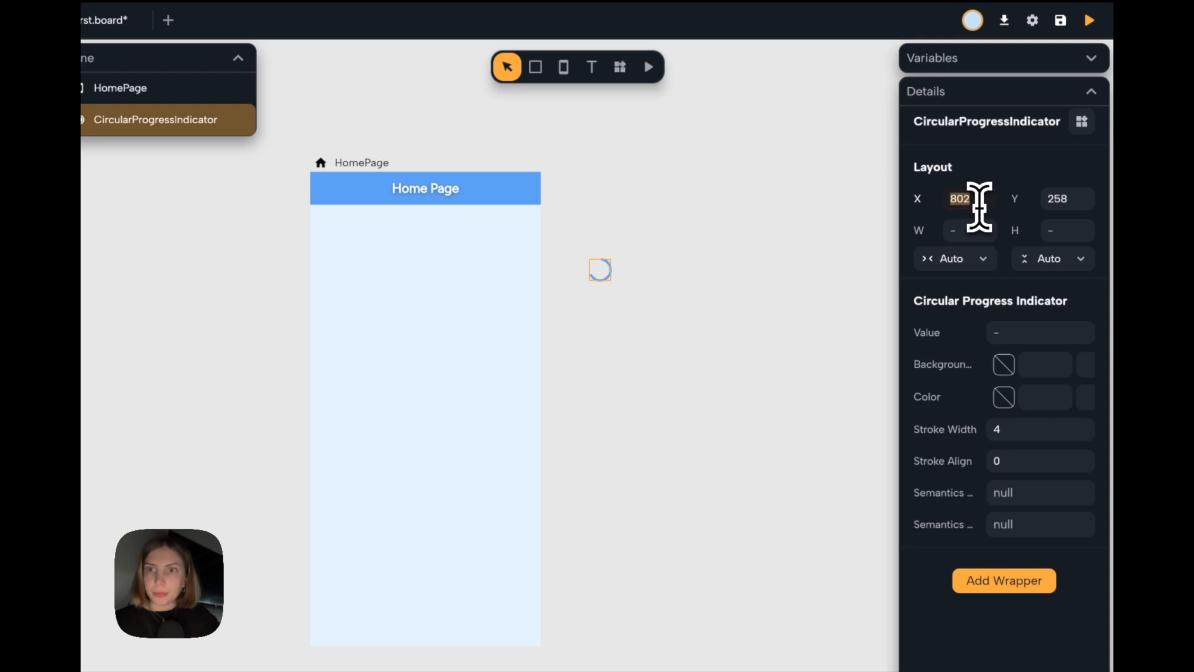
left_click(969, 231)
type("200")
left_click(1062, 232)
type("200")
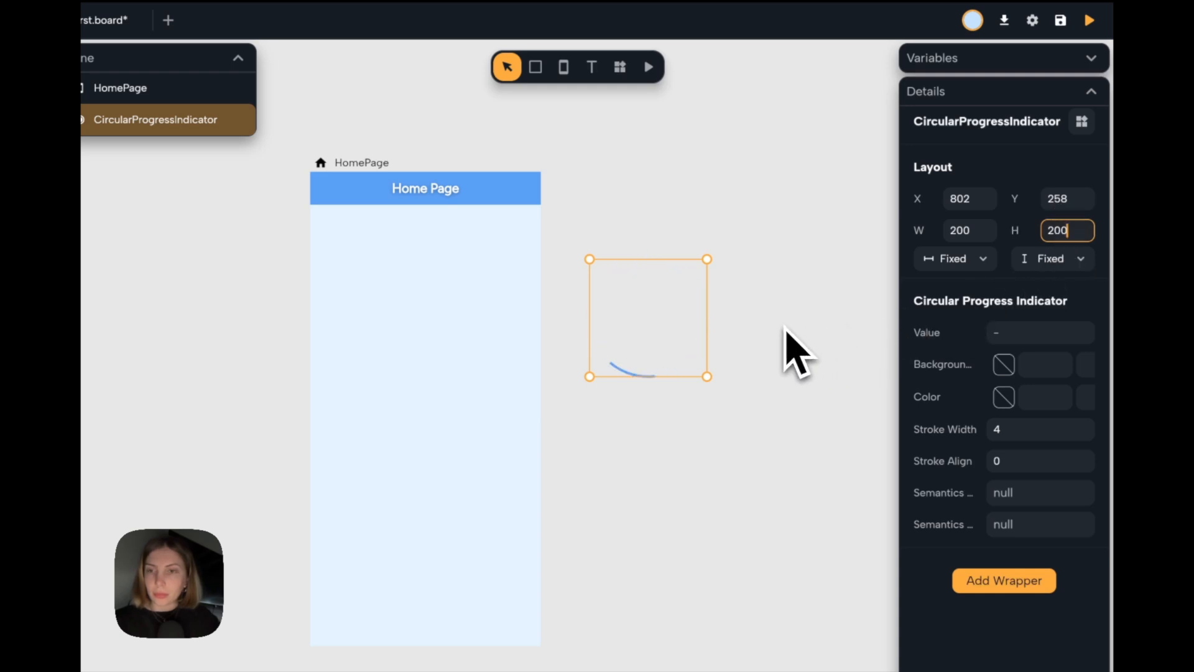
Set the progress indicator's value to 0.8 and move it slightly down to about X 787, Y 296.
left_click(1026, 333)
type("0.8")
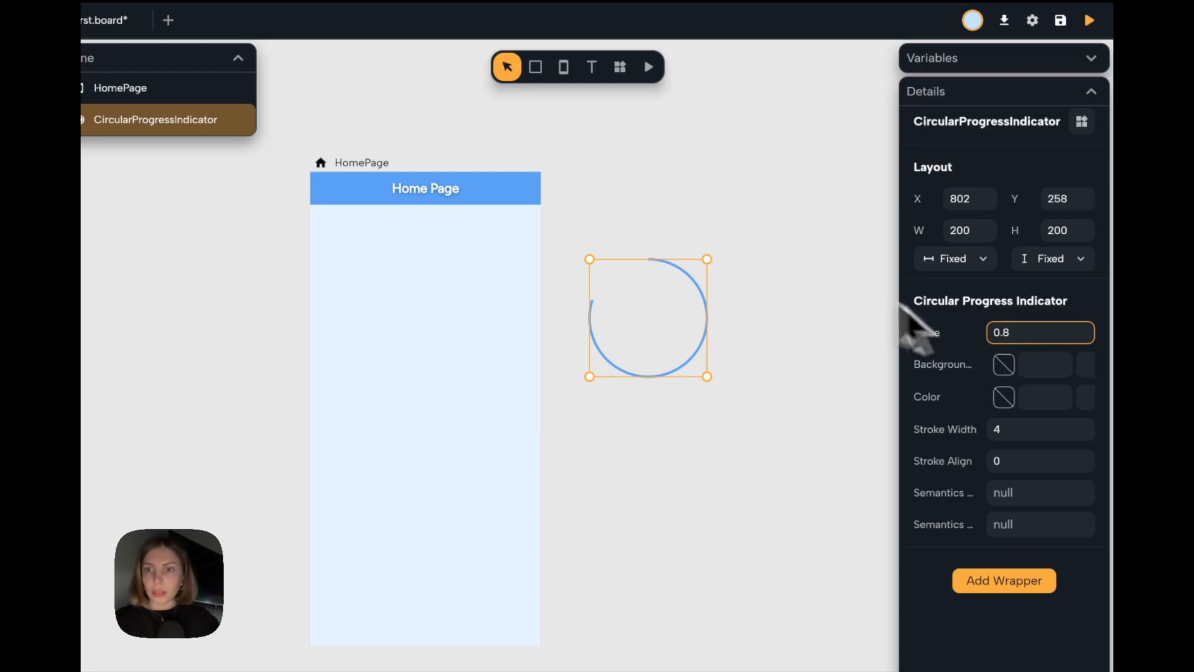
key("Return")
left_click(793, 337)
left_click(682, 314)
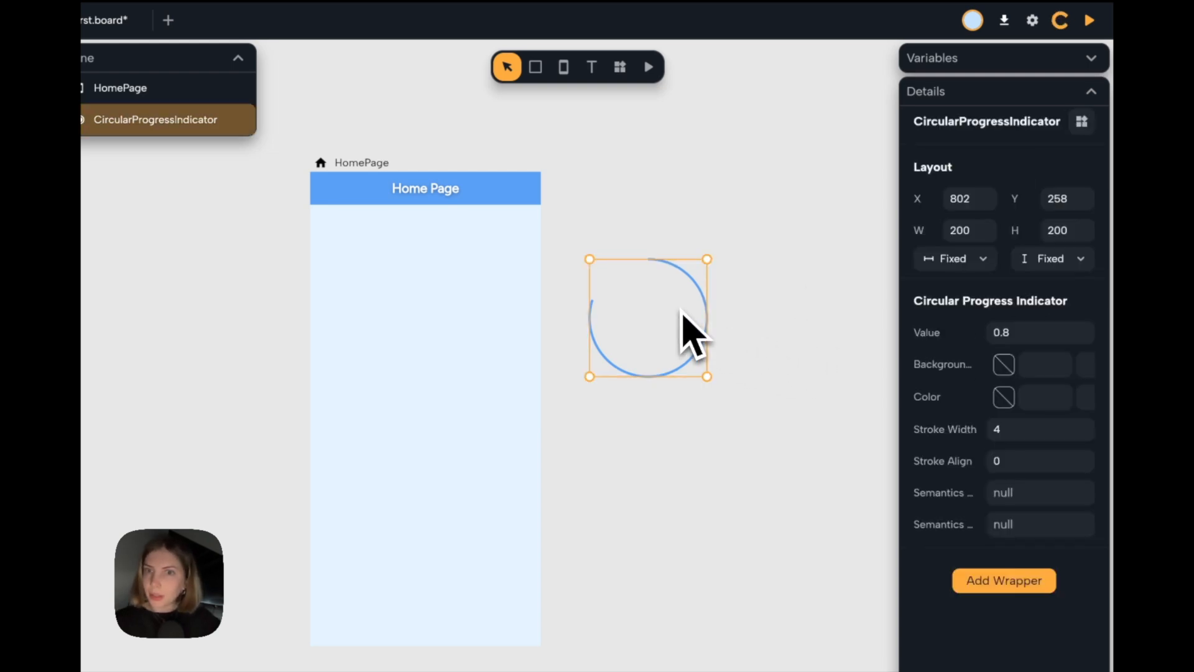
left_click_drag(683, 315, 674, 335)
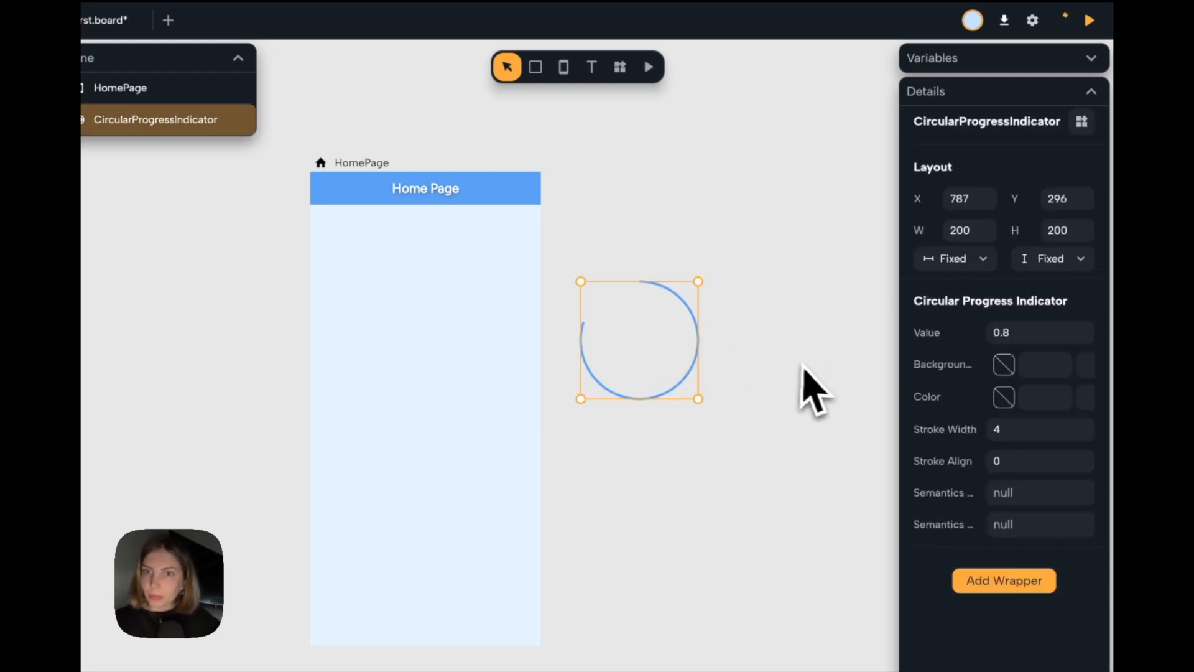
Try stroke widths of 10 and 14 on the progress indicator and settle on 12.
double_click(1013, 431)
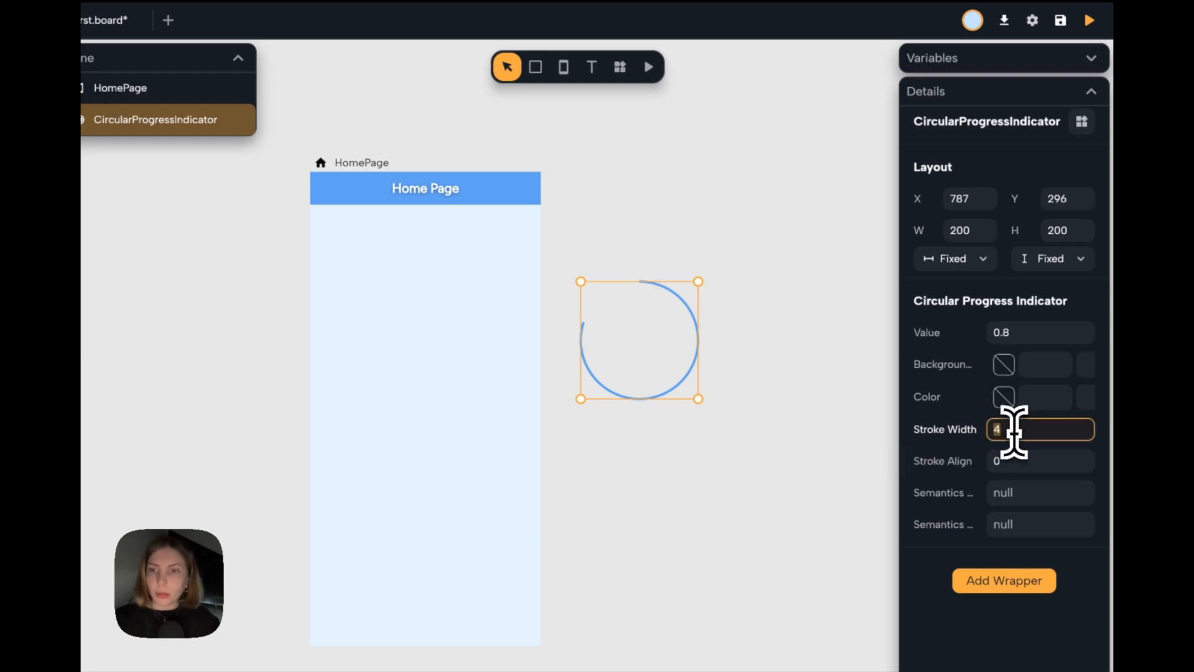
type("10")
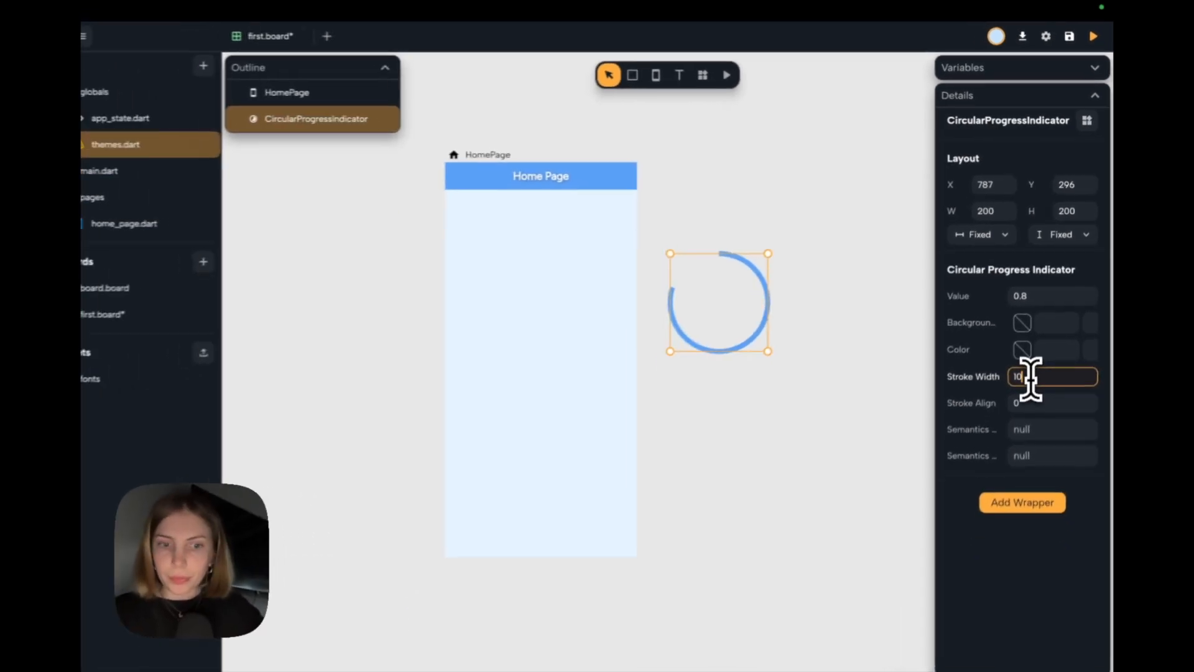
key("BackSpace")
type("4")
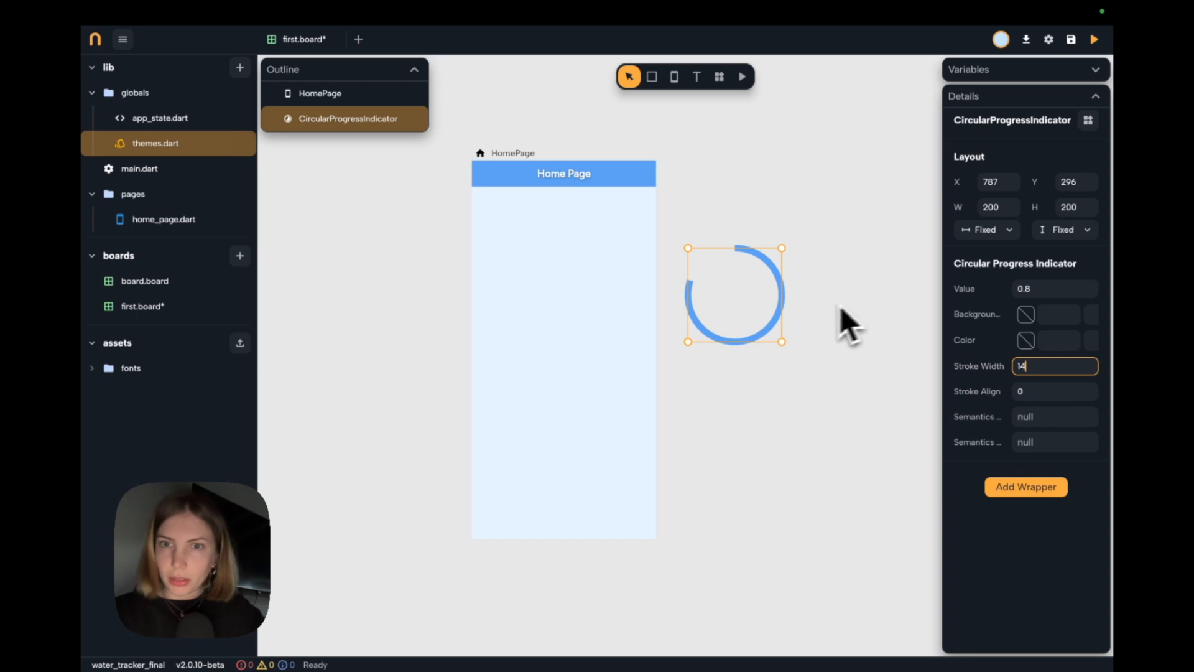
key("BackSpace")
type("2")
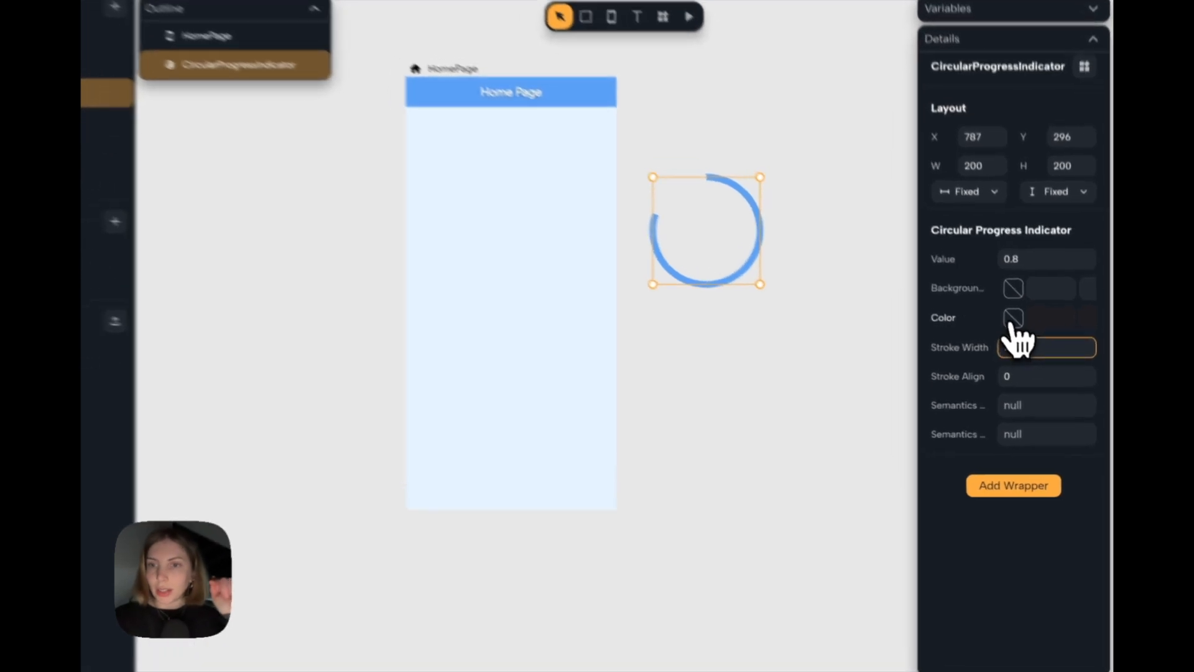
Set the progress indicator's color to the theme's Tertiary color.
left_click(1025, 341)
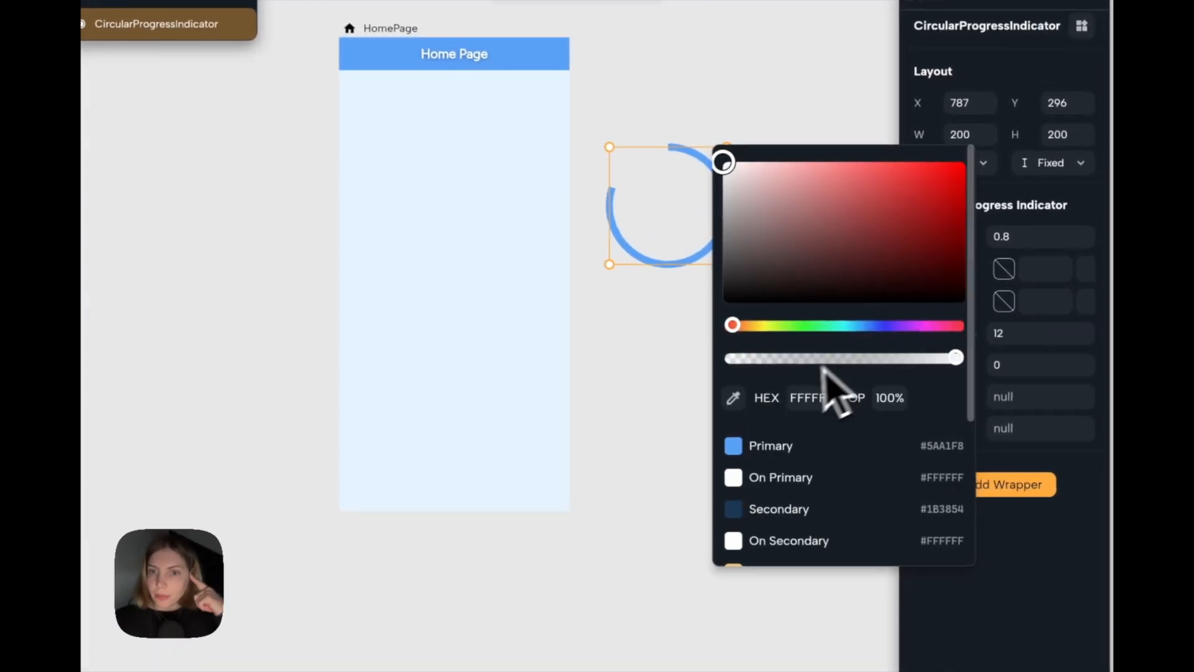
scroll(809, 423, "down", 2)
left_click(799, 534)
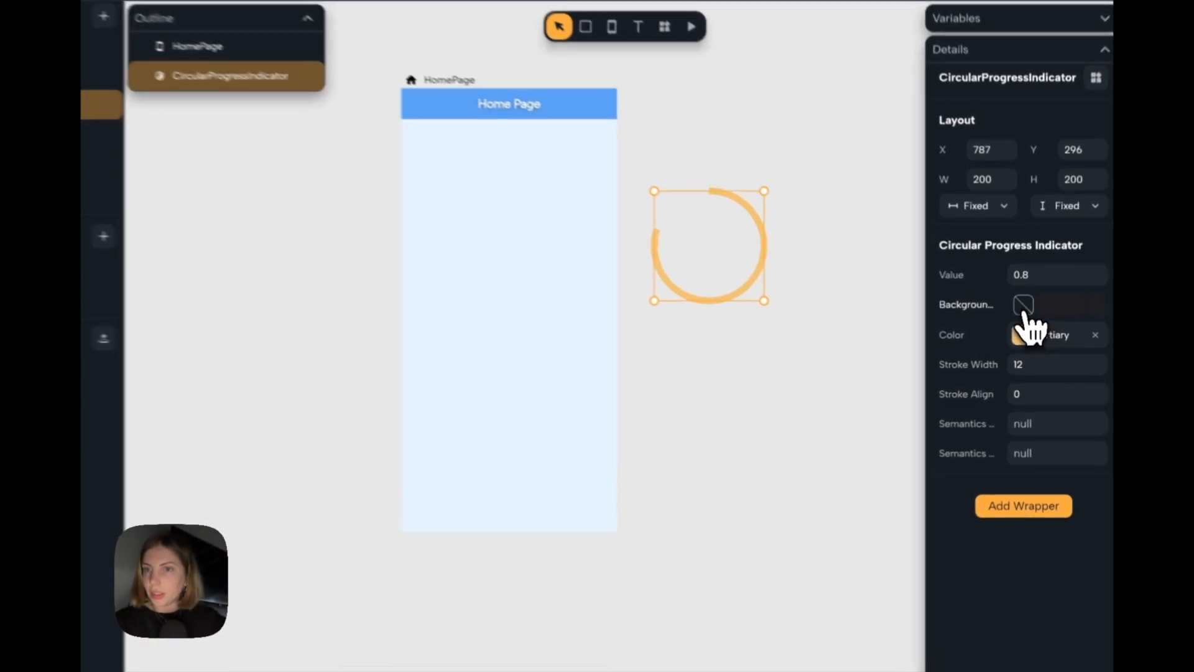
Set the progress indicator's background color to the theme's Secondary color and place it centered horizontally near the top of the home page.
left_click(1025, 316)
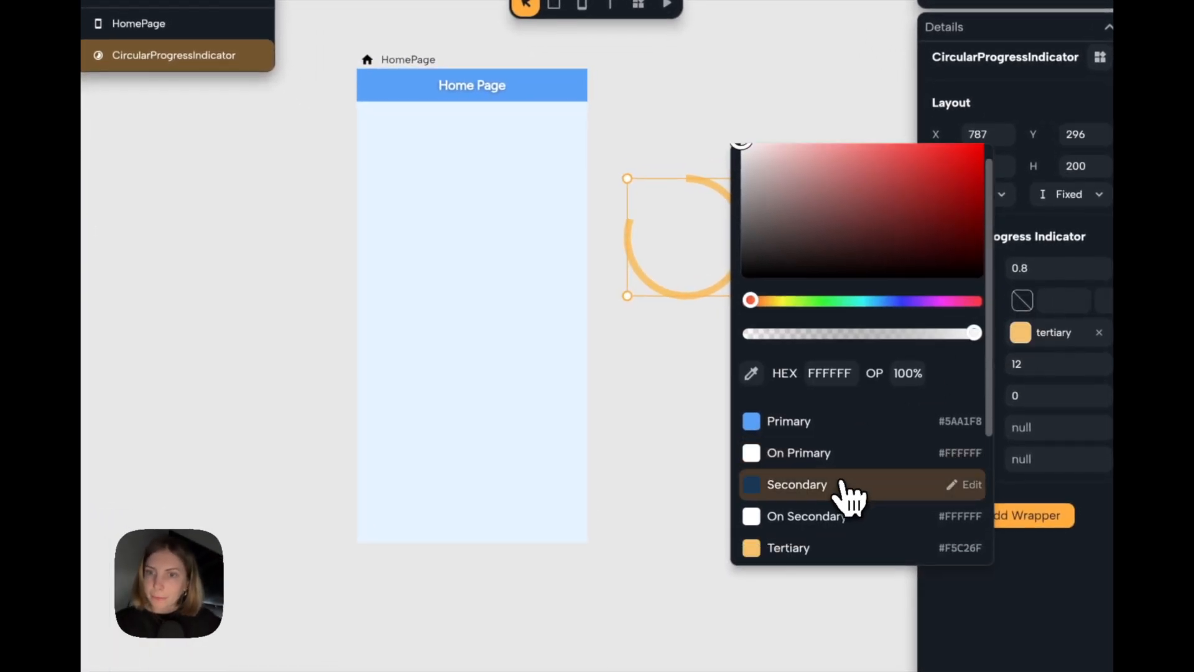
left_click(847, 491)
left_click_drag(707, 231, 497, 198)
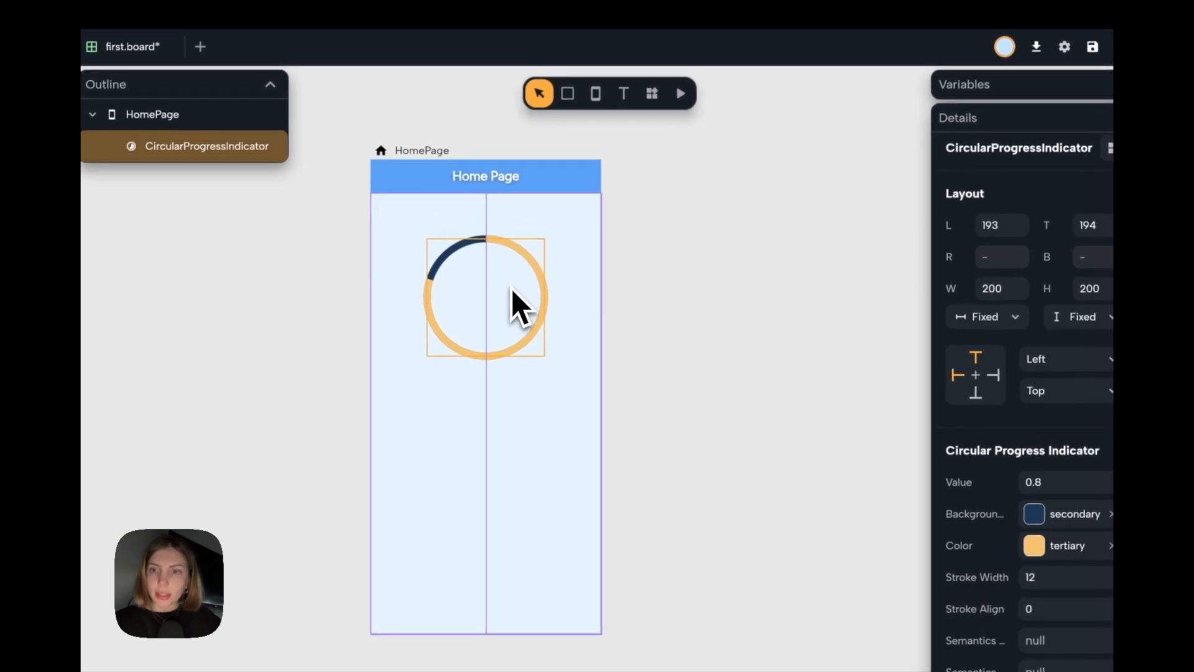
left_click_drag(511, 289, 526, 290)
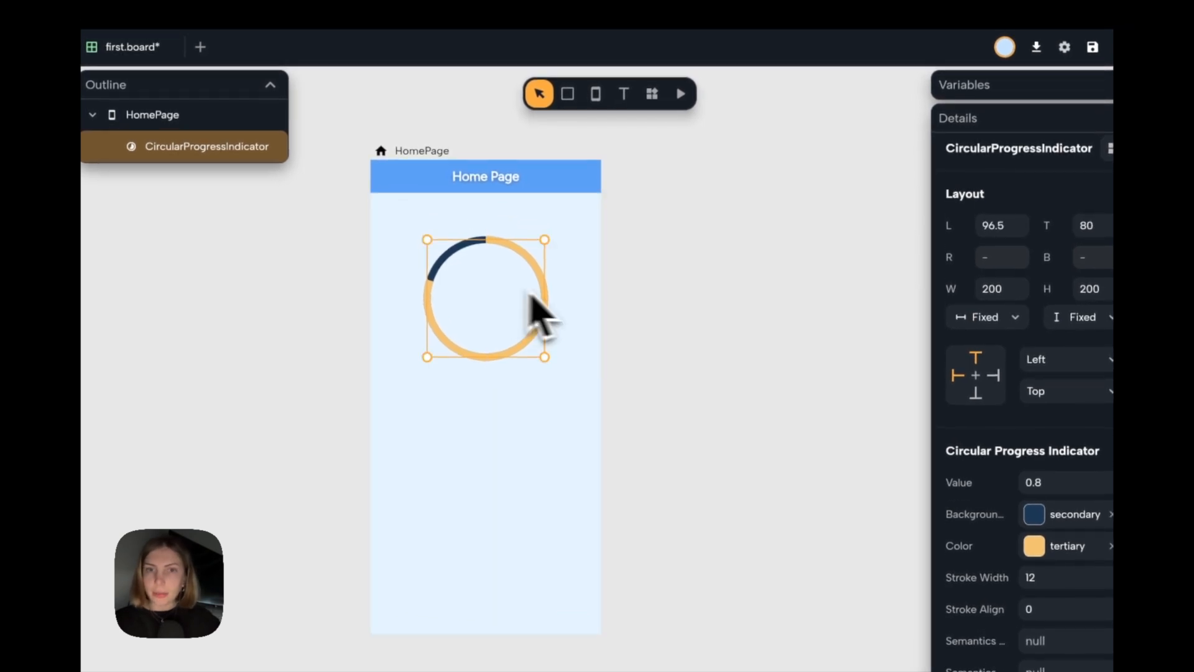
left_click(655, 320)
Add a text box about 302 by 49 beside the home page and set its text to "1000 ml".
left_click(624, 94)
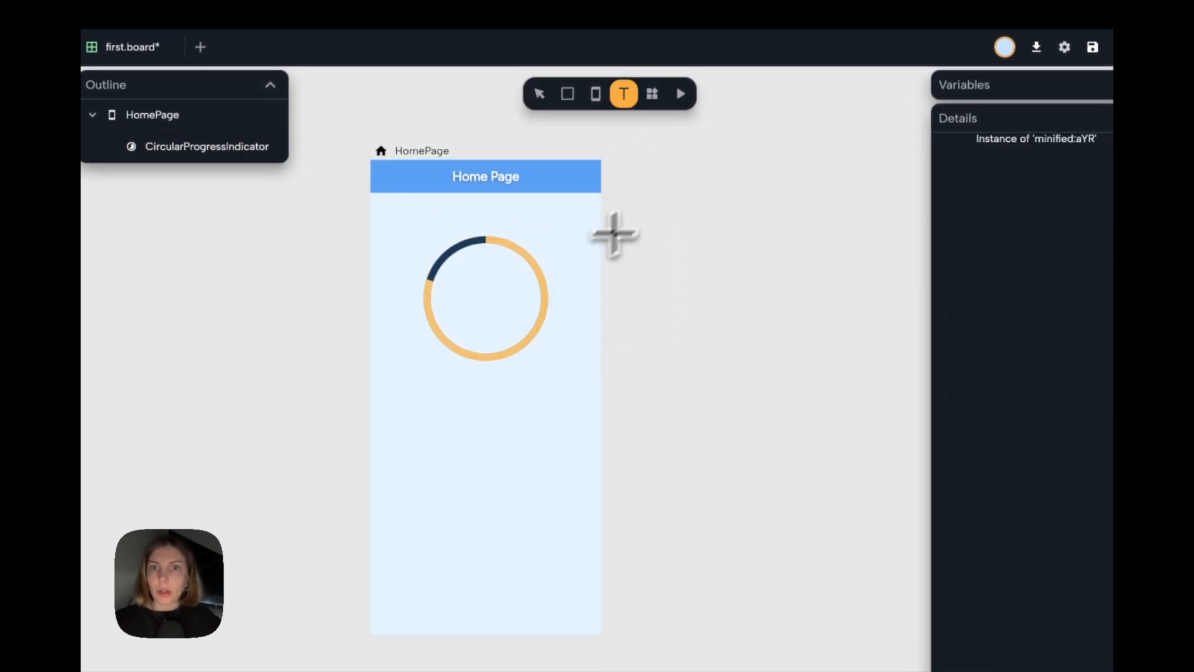
left_click_drag(668, 250, 809, 301)
left_click(1052, 364)
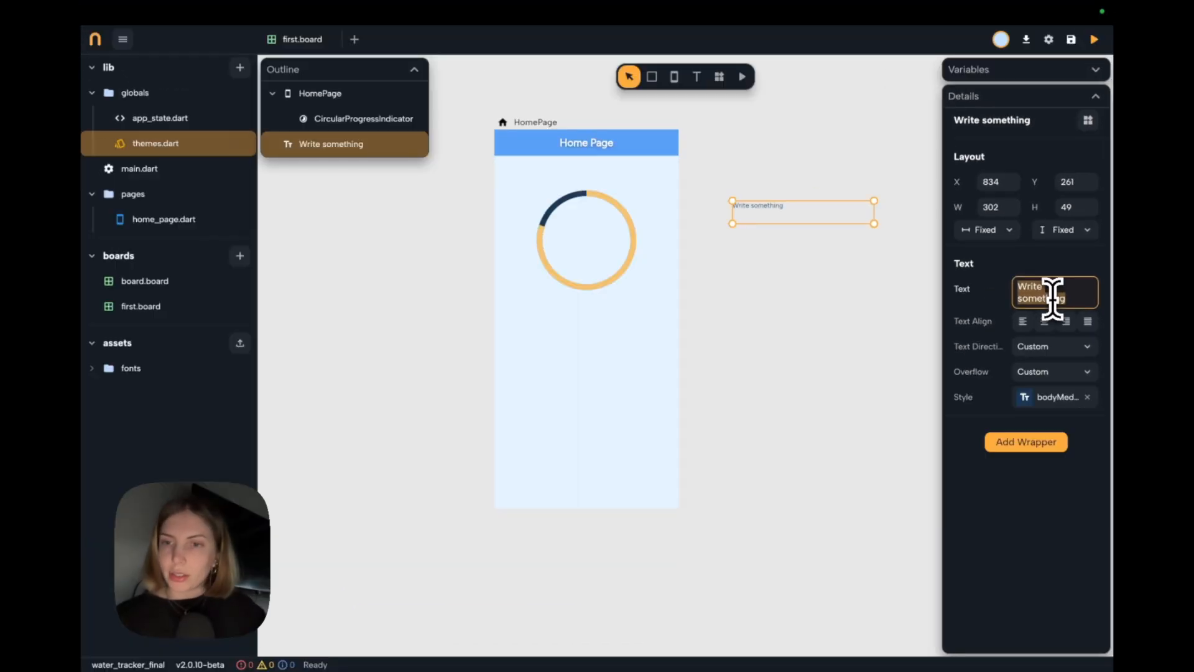
key("BackSpace")
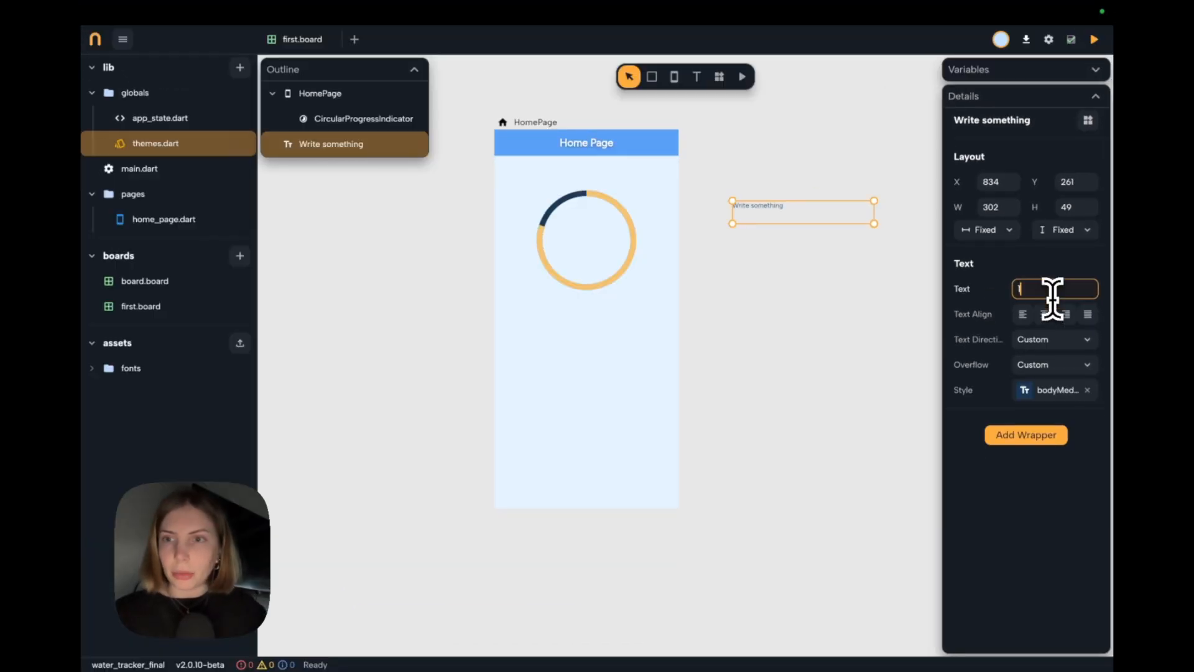
type("1000 ml")
left_click(865, 272)
Apply the Display Small text style to the "1000 ml" text and set both its width and height sizing to Auto.
left_click(754, 208)
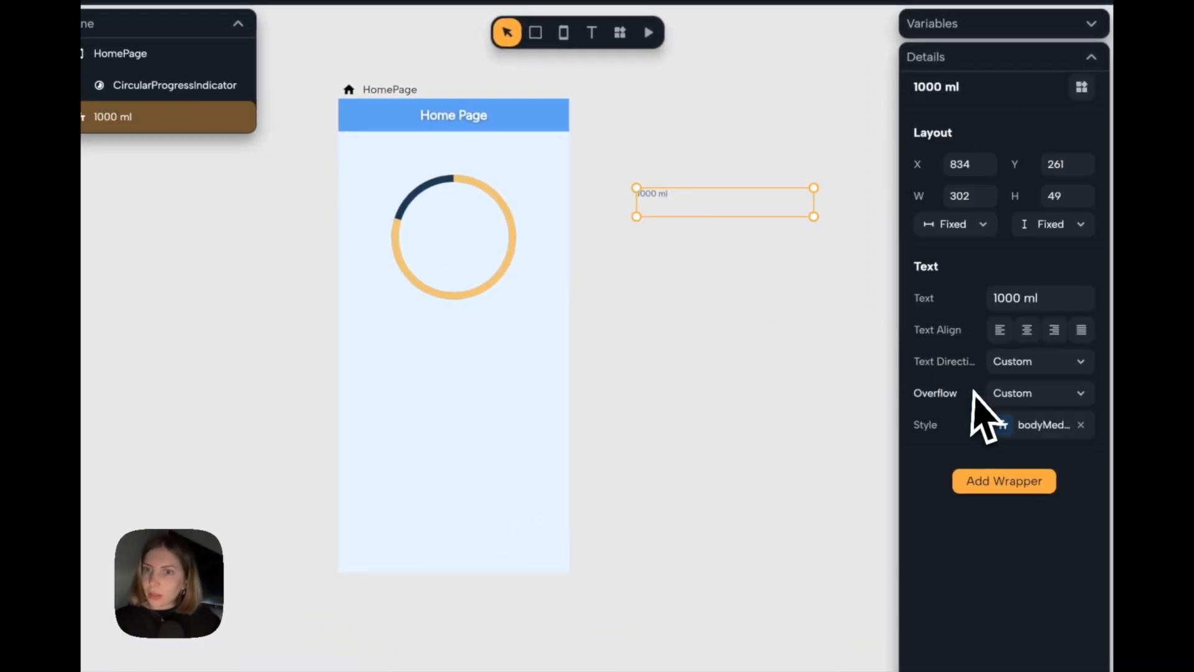
left_click(1004, 425)
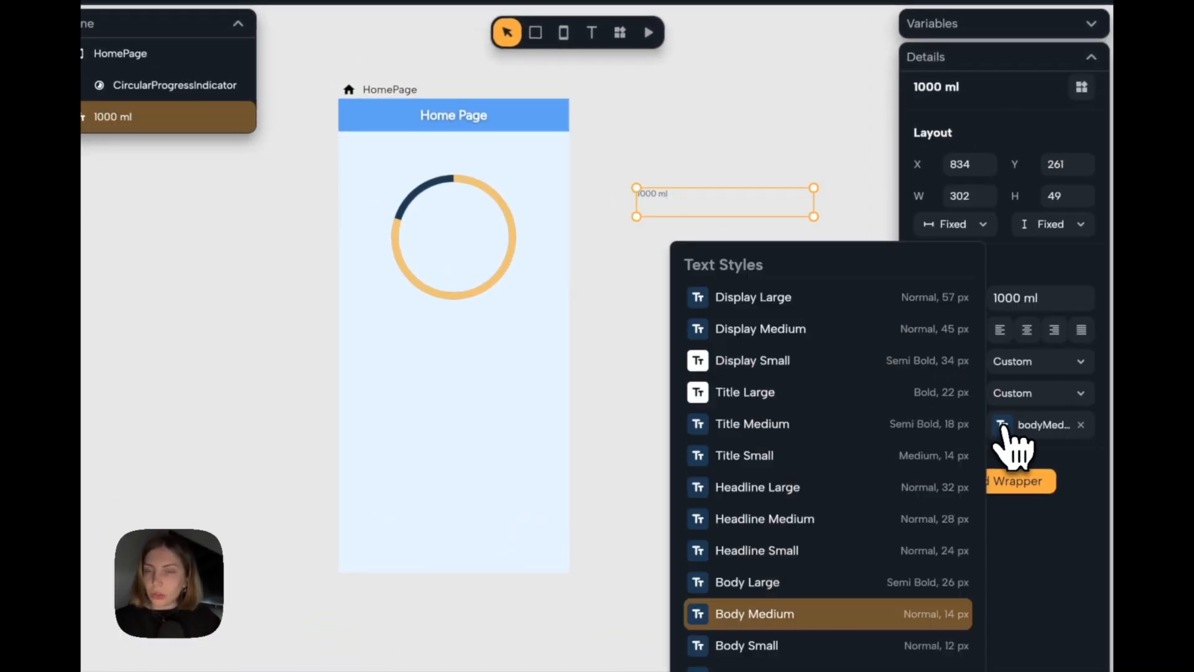
left_click(763, 369)
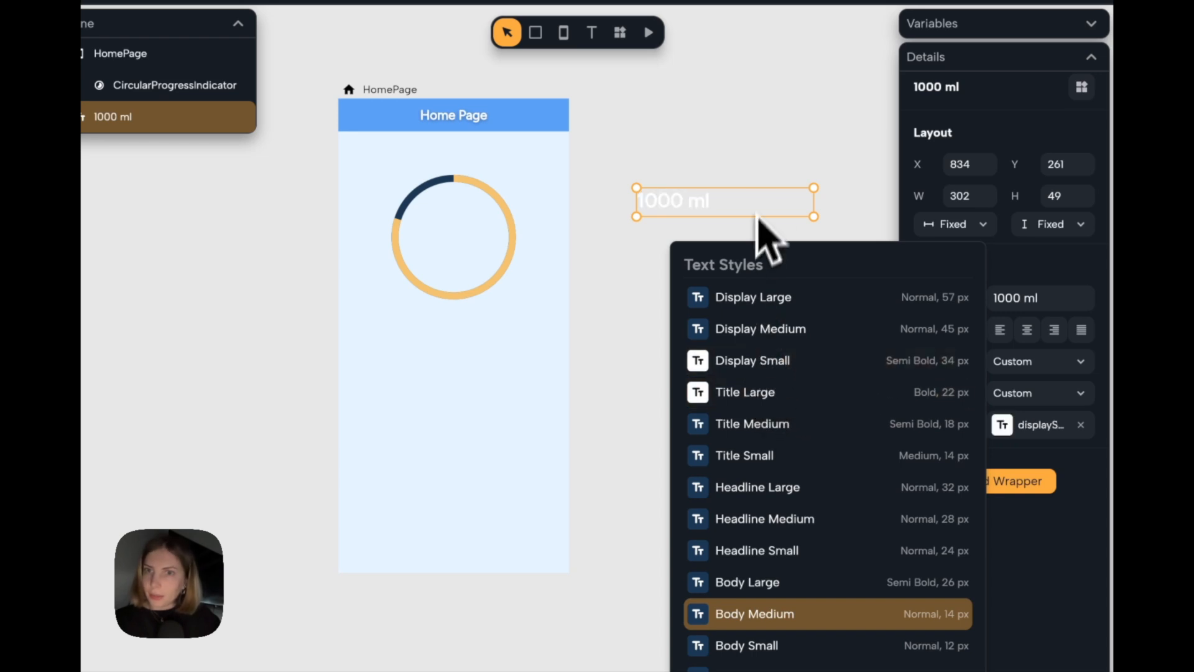
left_click(954, 224)
left_click(970, 264)
left_click(1051, 226)
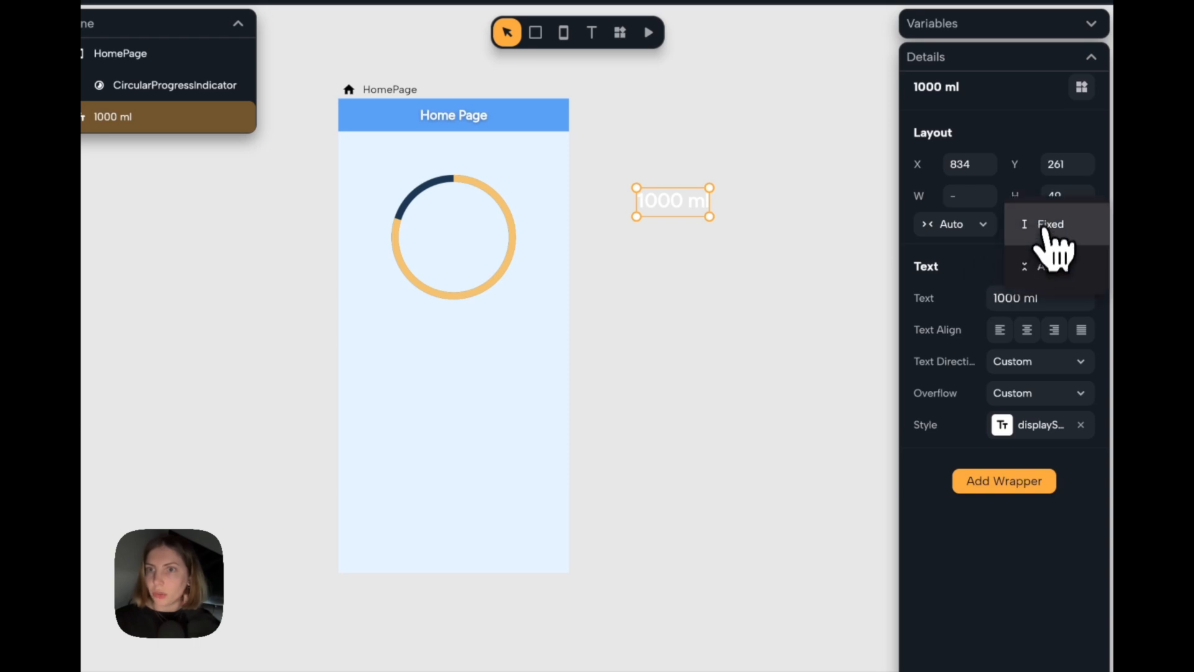
left_click(1051, 264)
left_click(801, 267)
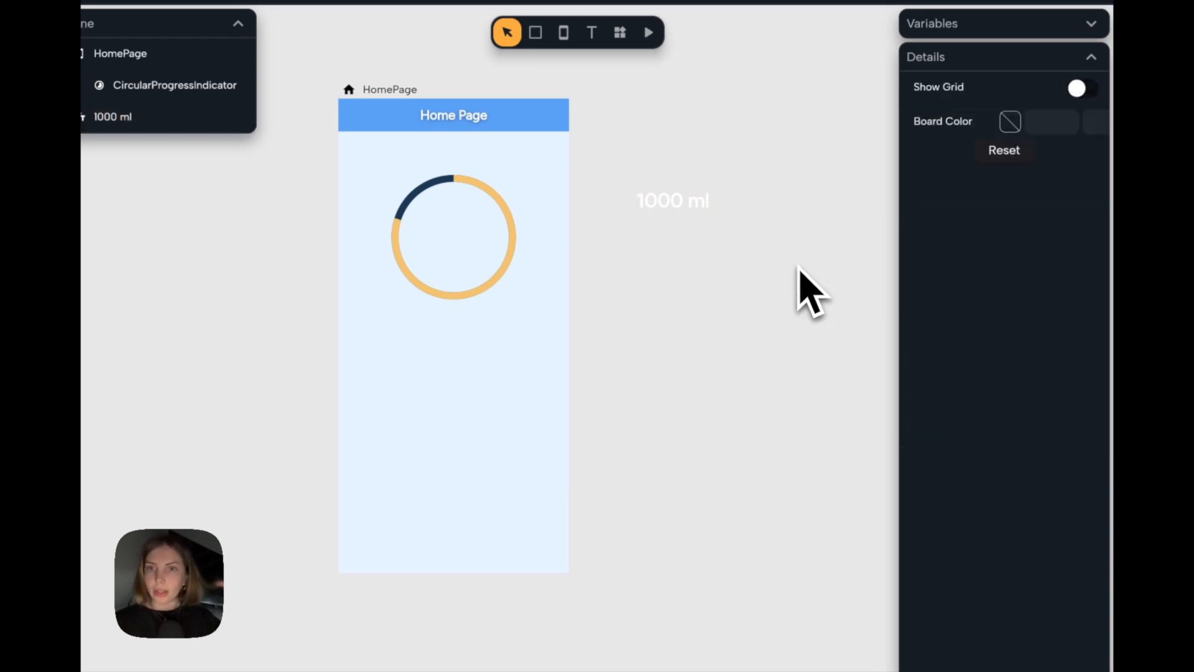
Move the "1000 ml" text to the center of the progress ring and group the two widgets.
left_click_drag(673, 204, 504, 268)
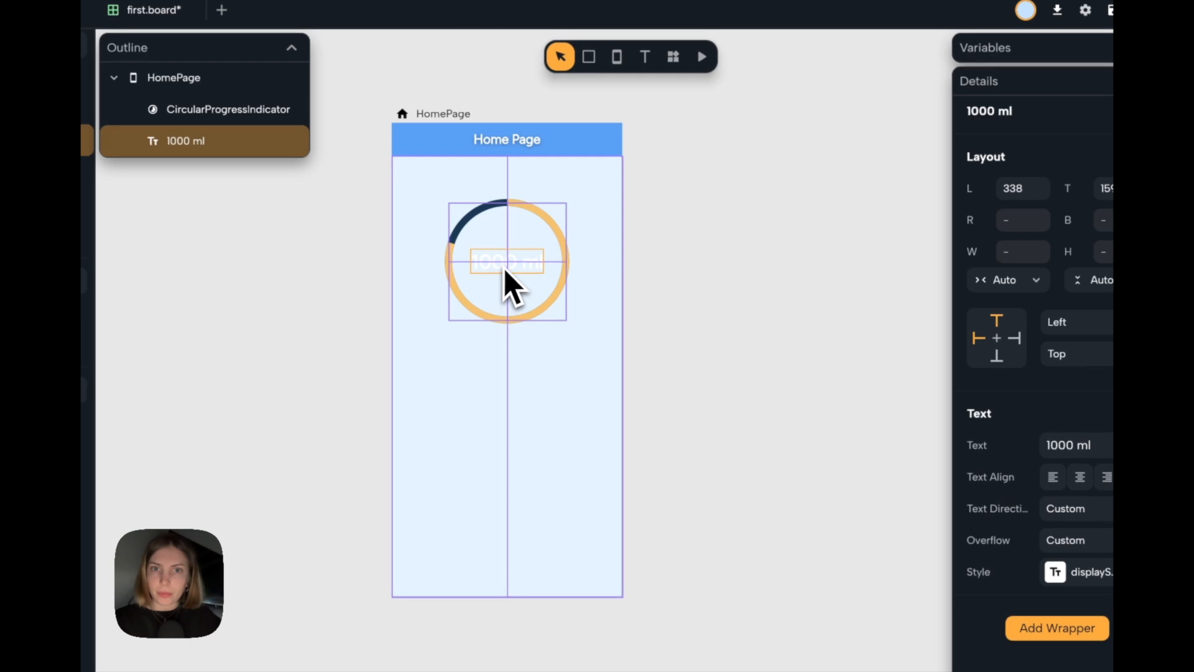
left_click(655, 297)
left_click_drag(607, 200, 459, 344)
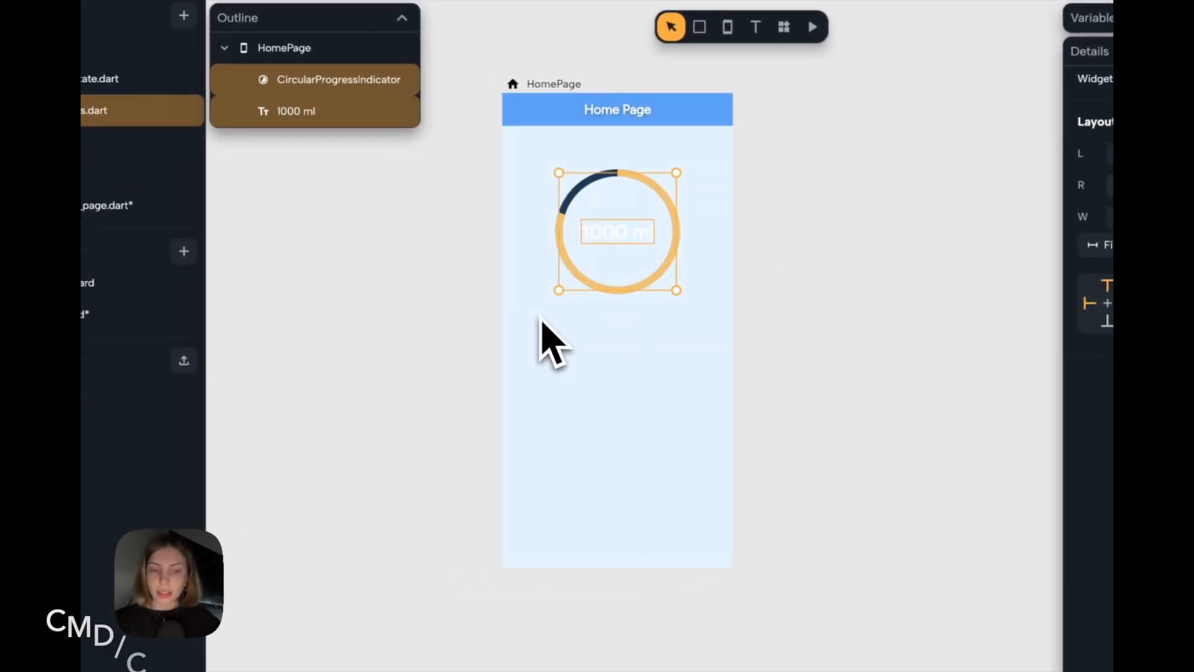
key("ctrl+g")
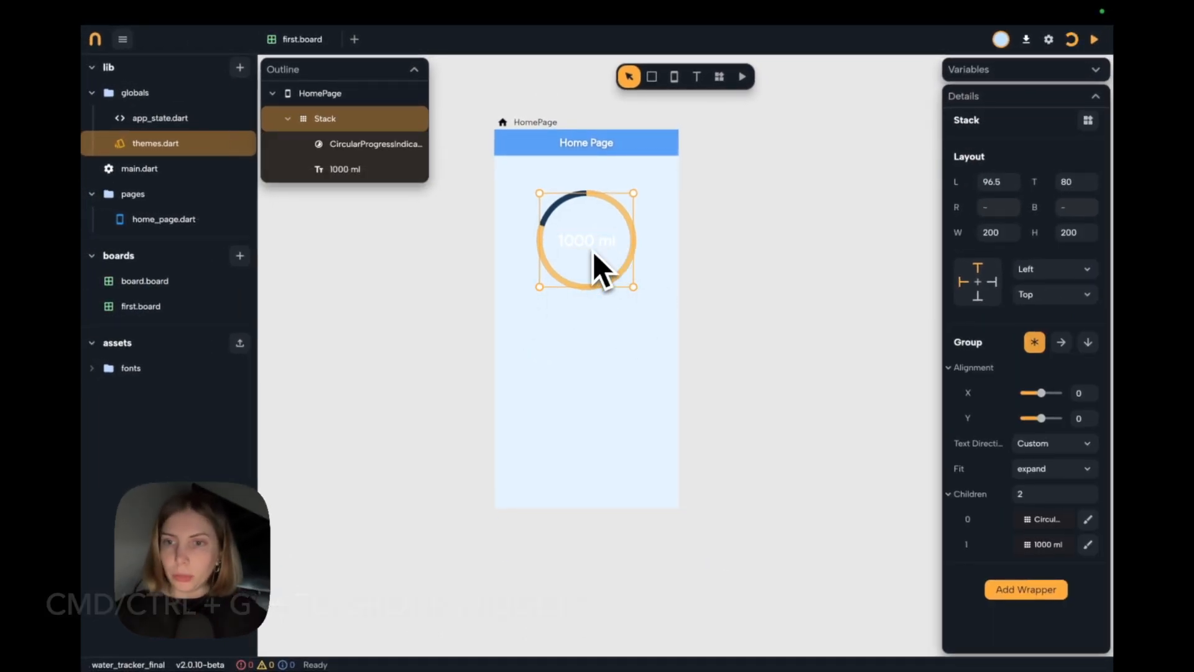
Draw a container about 303 by 198 beside the home page and fill it with the theme's Primary color.
left_click(653, 80)
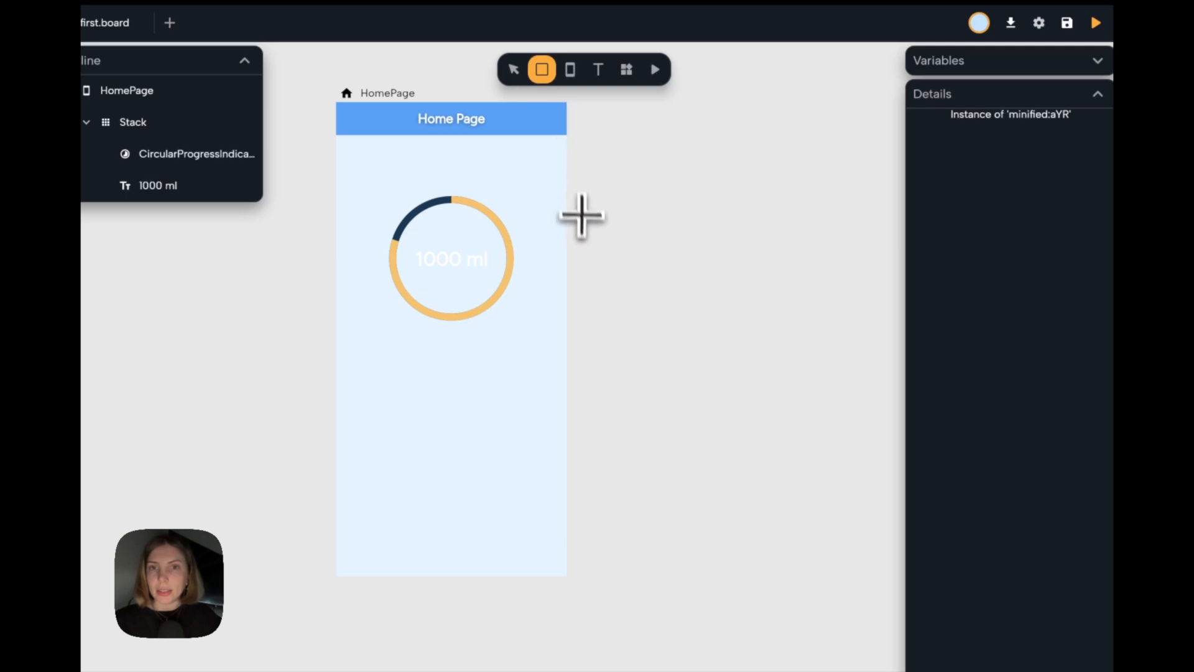
left_click_drag(584, 183, 762, 295)
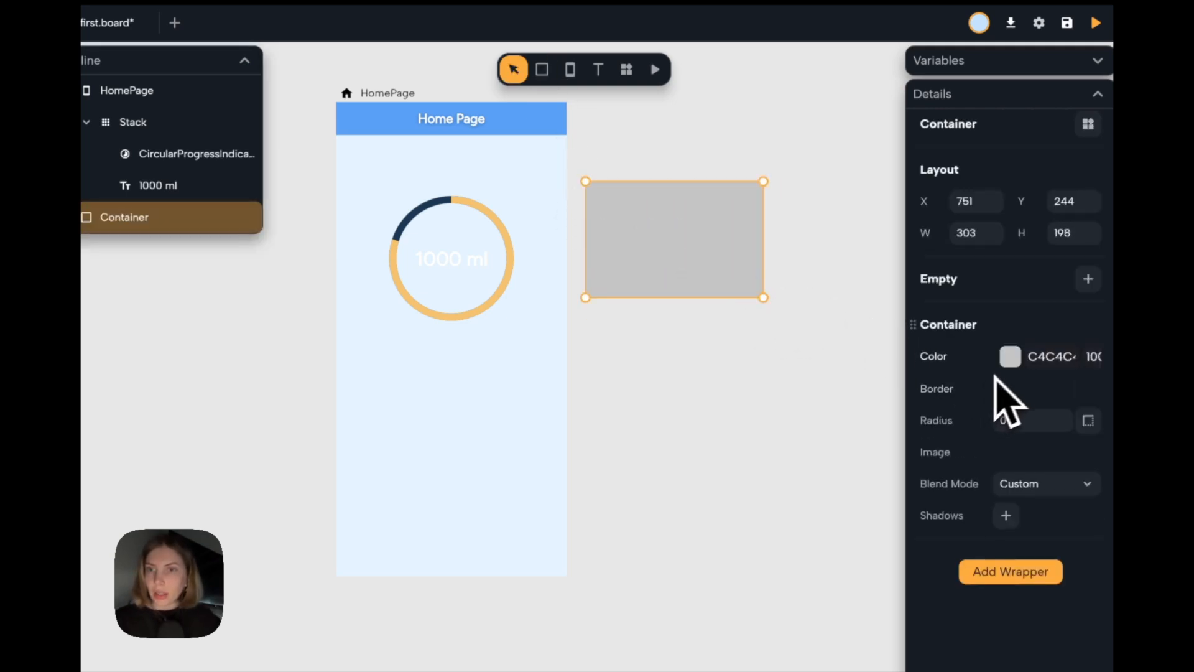
left_click(1013, 362)
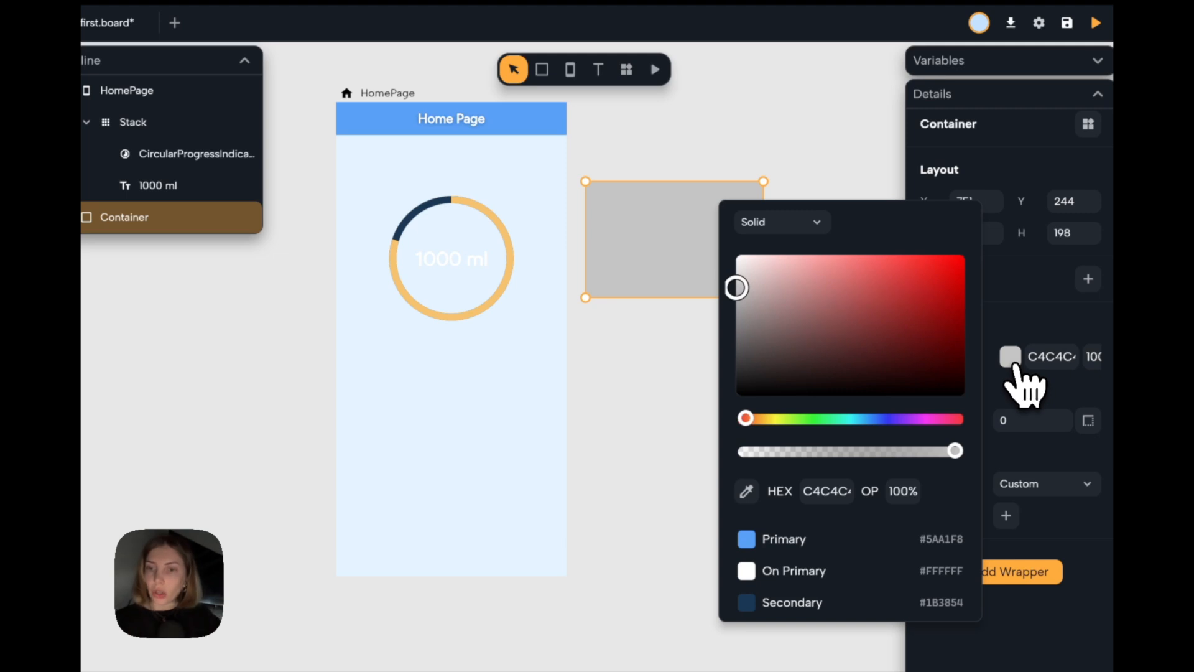
scroll(808, 423, "down", 3)
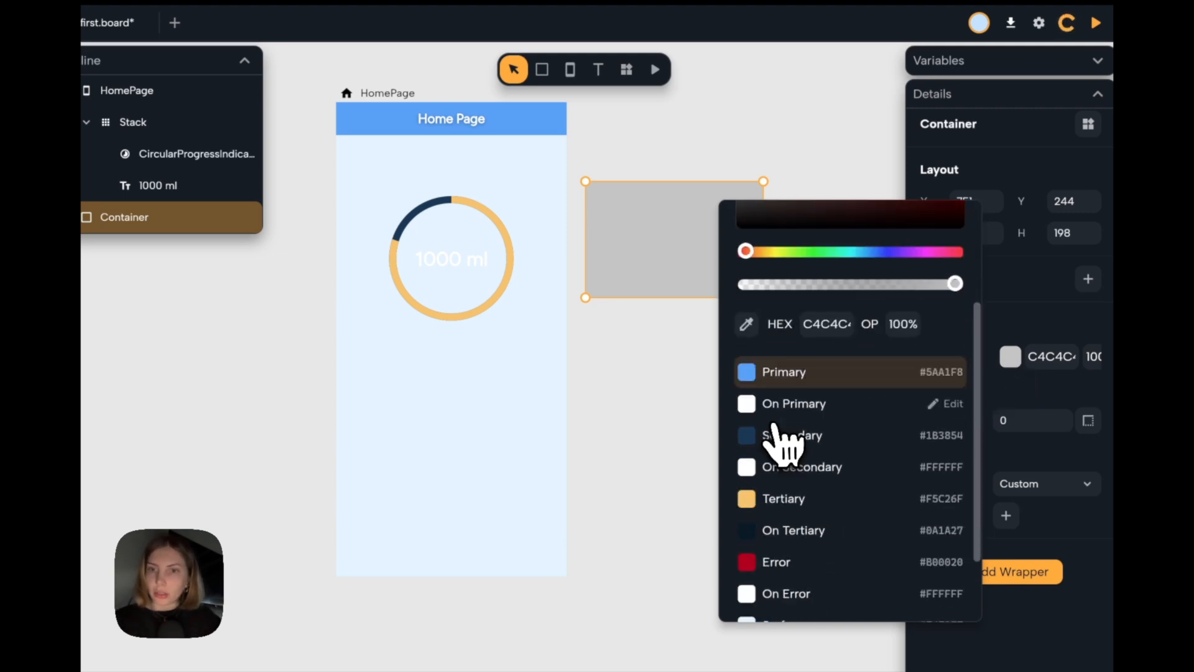
left_click(839, 358)
left_click(714, 218)
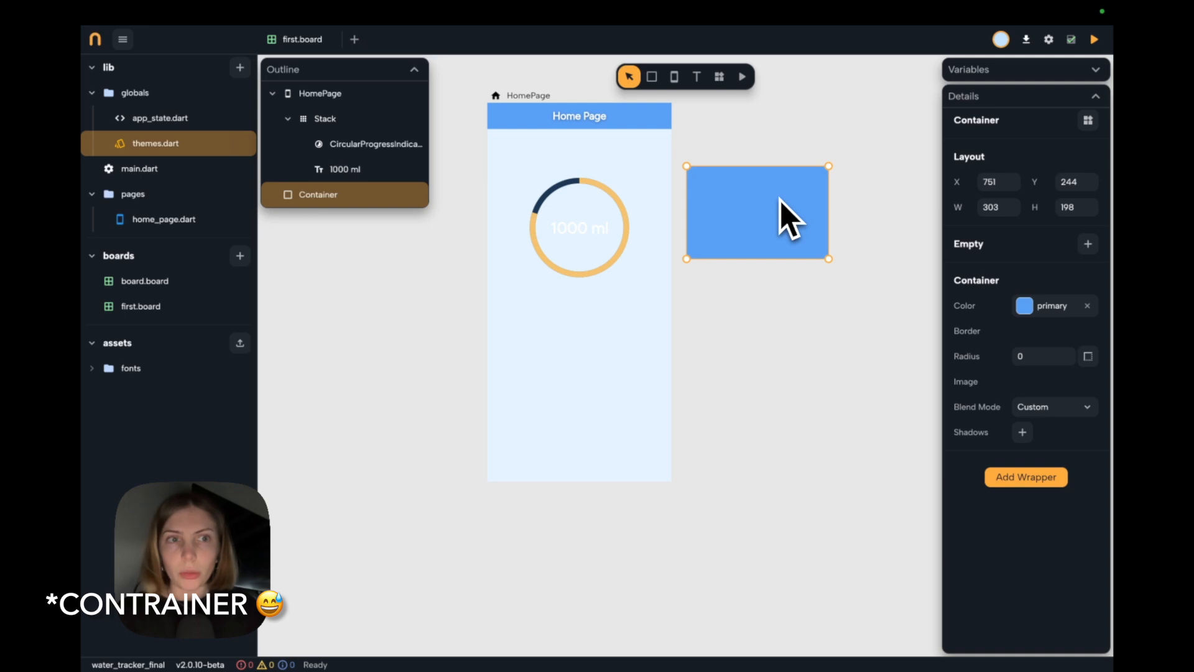
Move the blue container onto the home page over the progress ring and send it to the bottom of the layer order.
left_click_drag(781, 201, 576, 176)
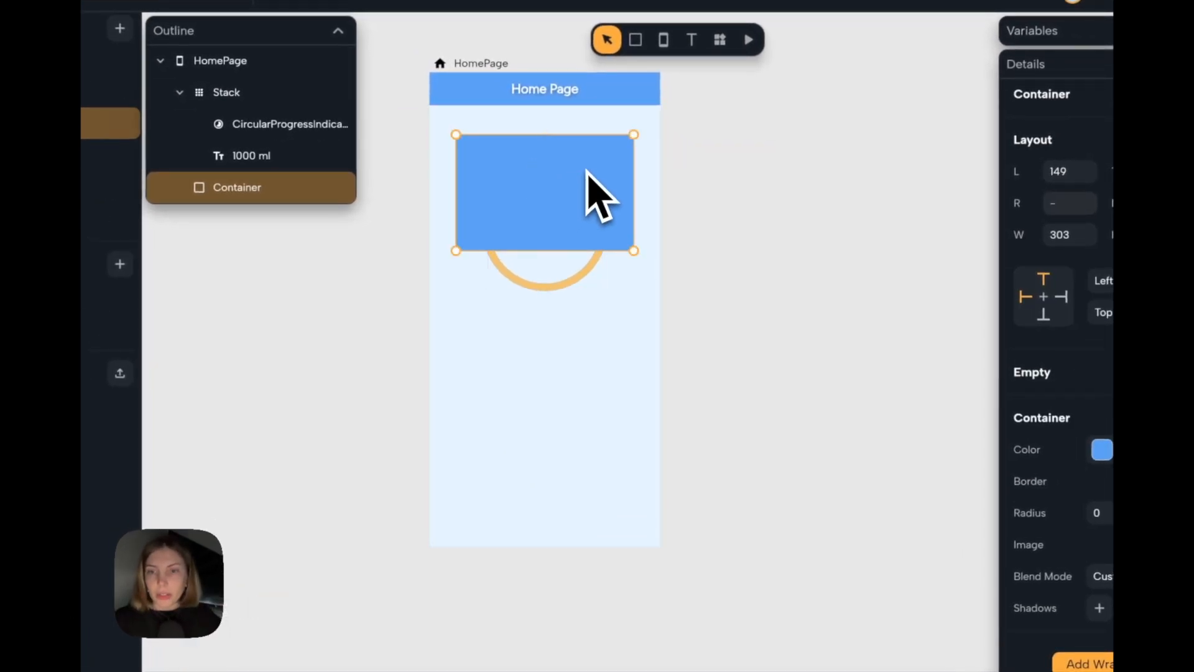
right_click(587, 172)
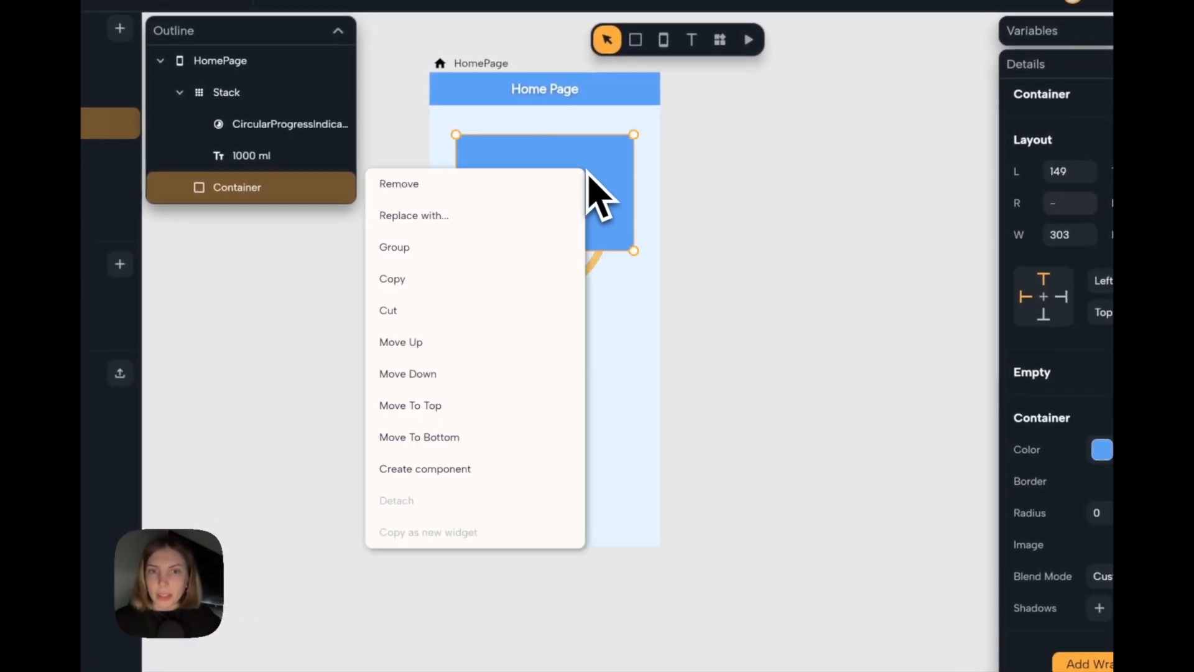
left_click(495, 438)
Extend the container downward to a height of about 311 and group it with the progress ring stack.
left_click_drag(620, 250, 621, 317)
key("Escape")
left_click(628, 196)
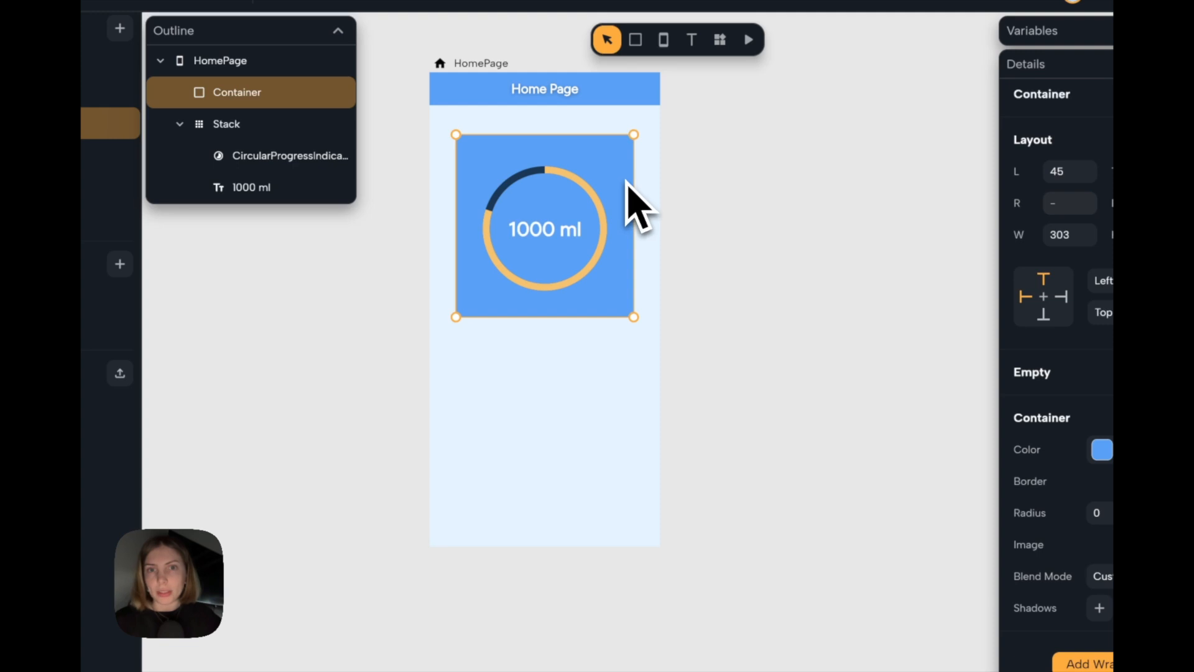
left_click(583, 220, "shift")
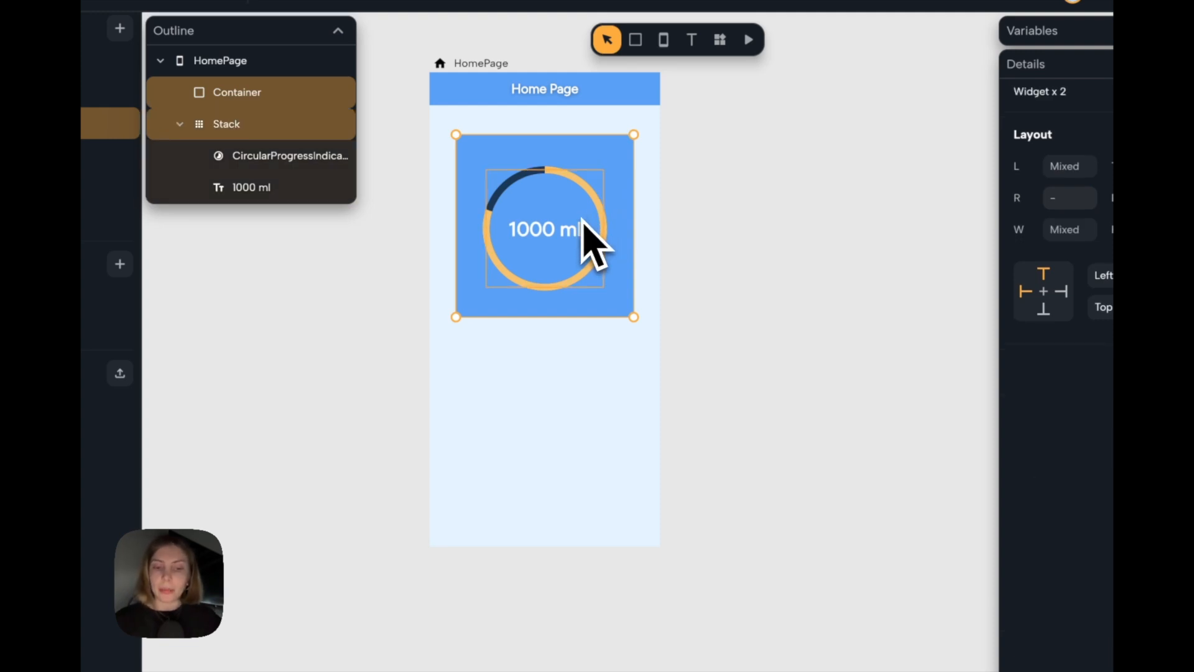
key("super+g")
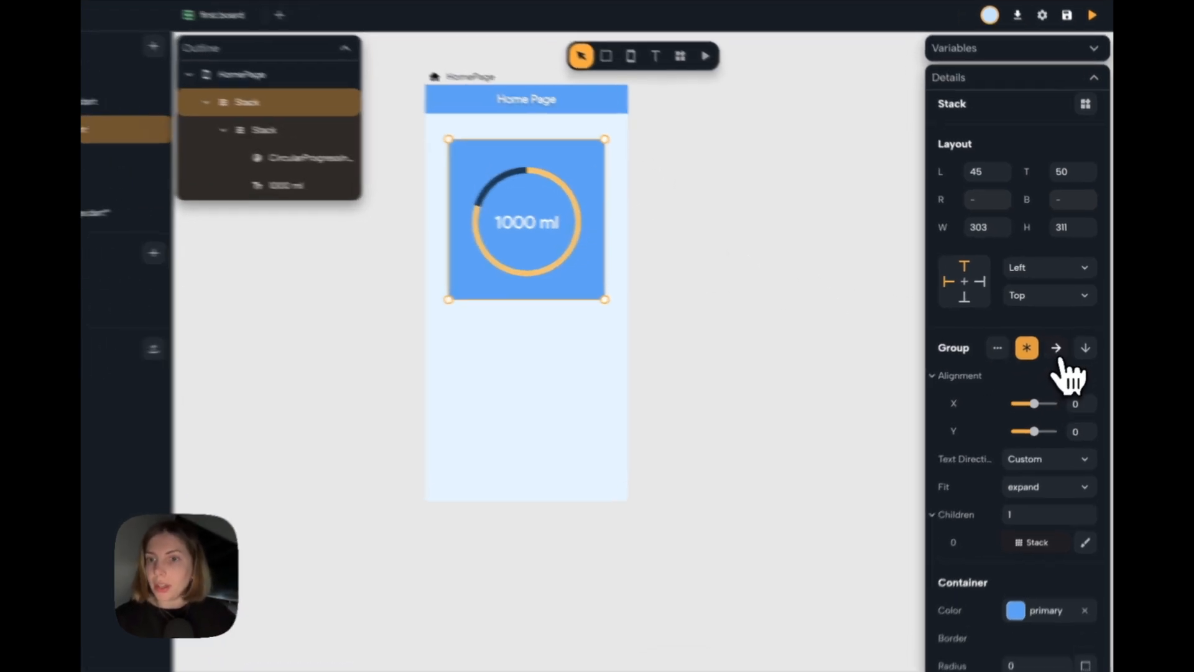
Switch the new group to a horizontal row layout and align its content to the center.
left_click(1061, 341)
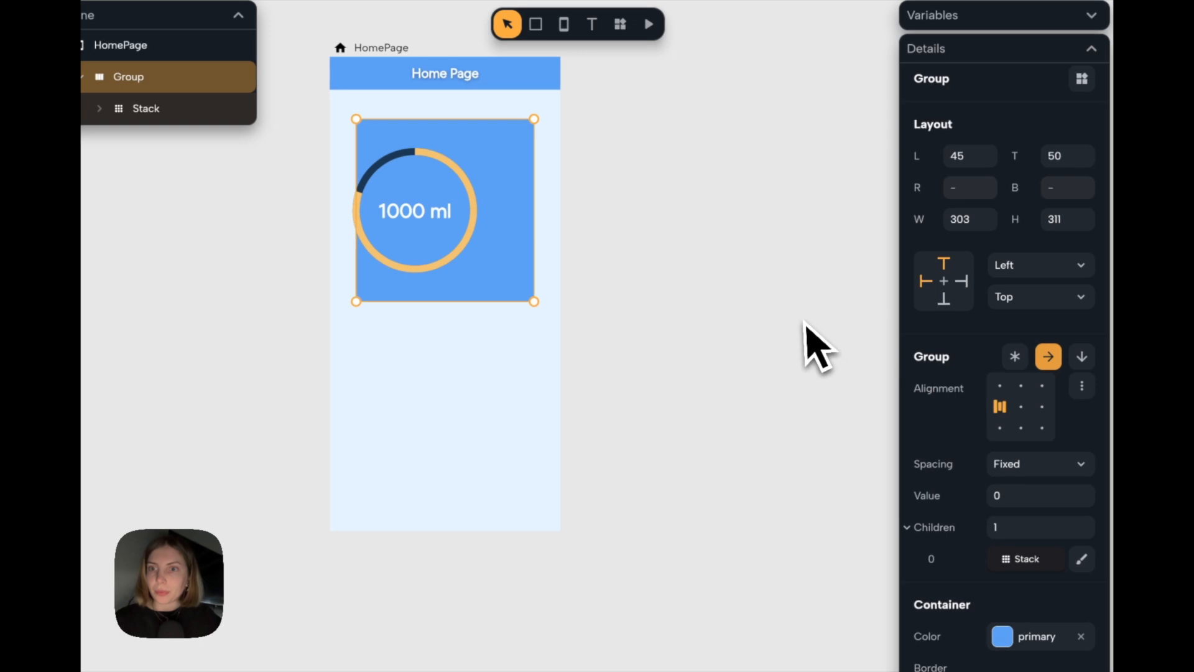
scroll(813, 346, "down", 2)
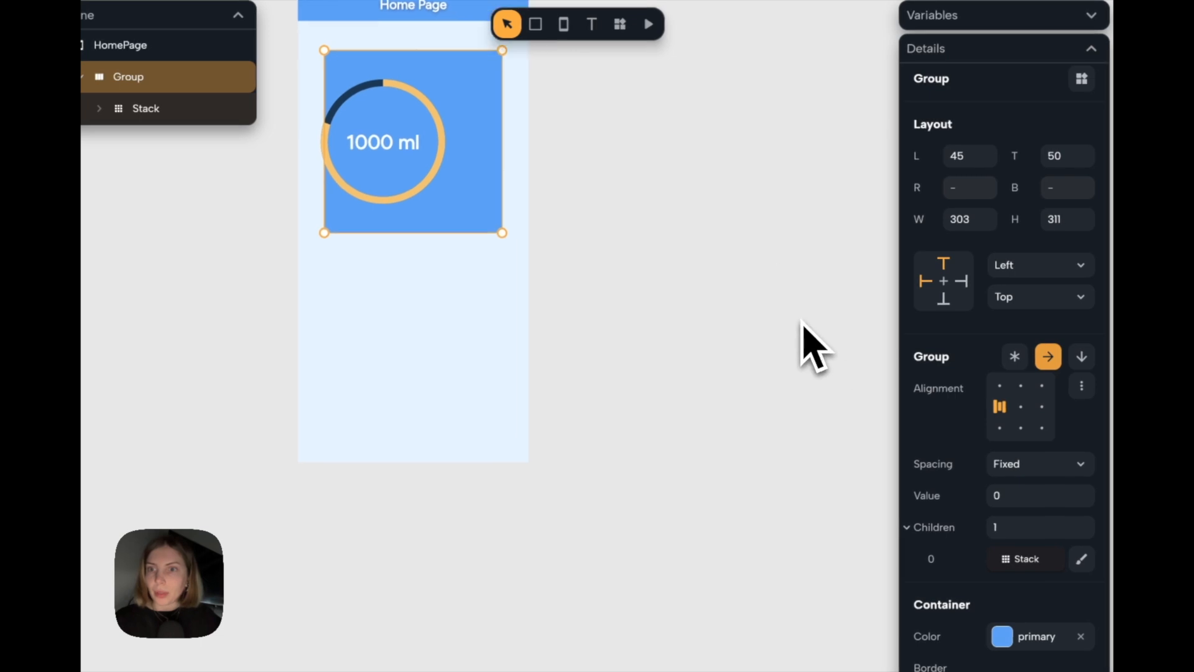
left_click(1020, 407)
left_click(680, 258)
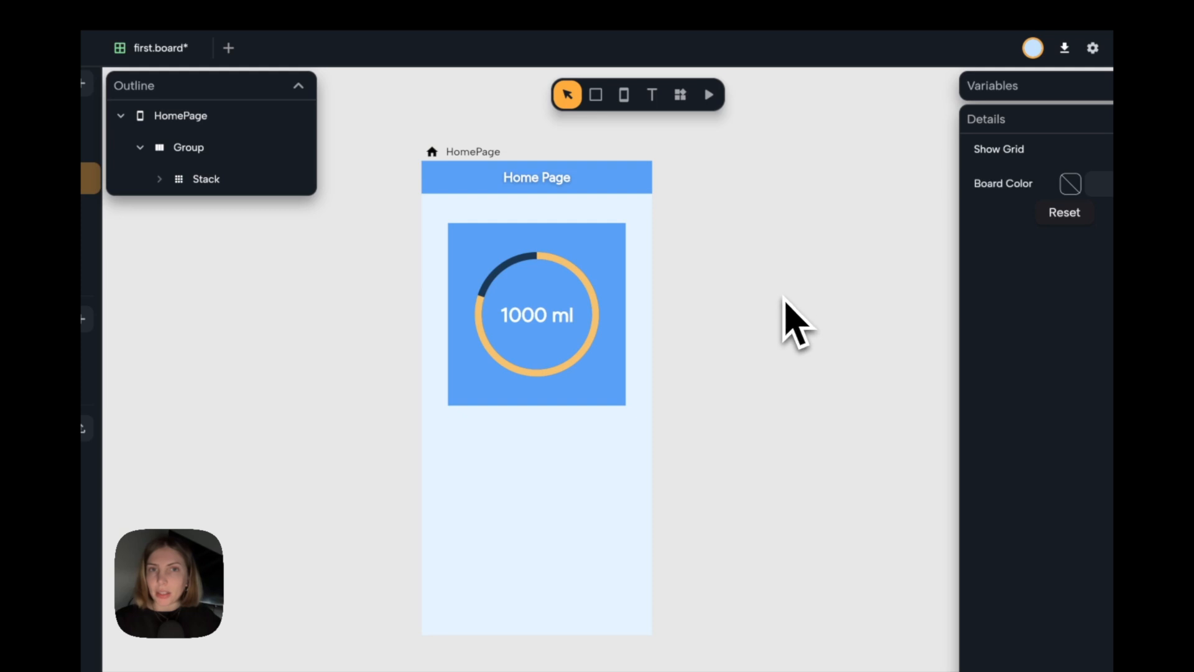
Switch the home page's group layout to a vertical column.
left_click(488, 152)
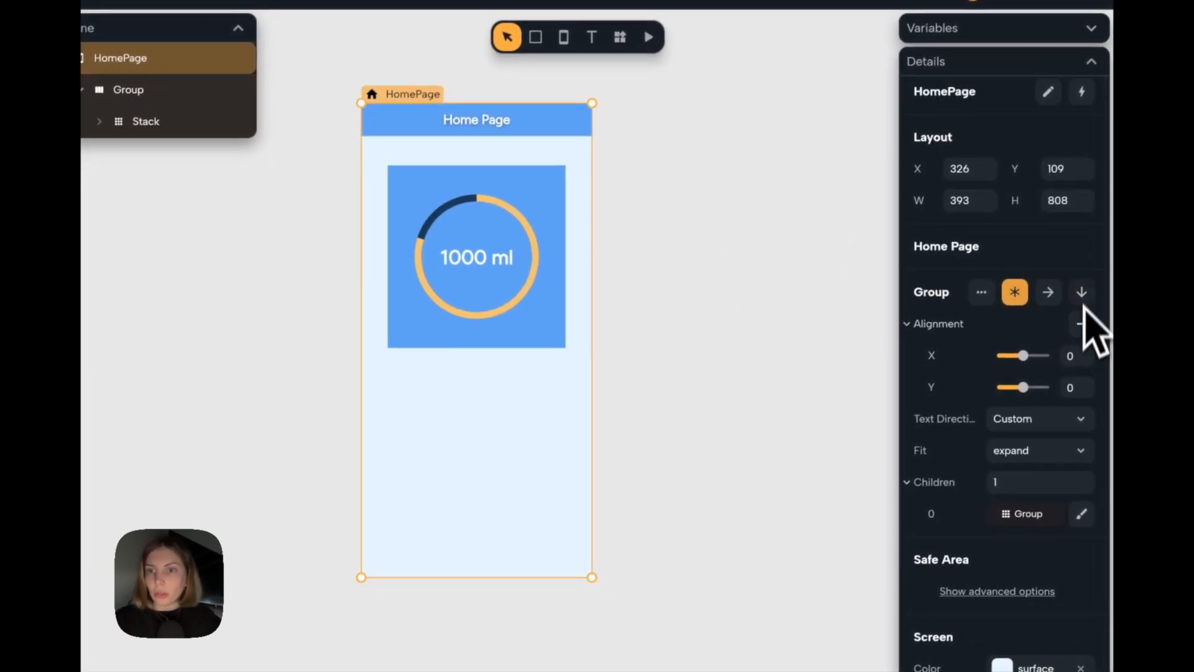
left_click(1088, 298)
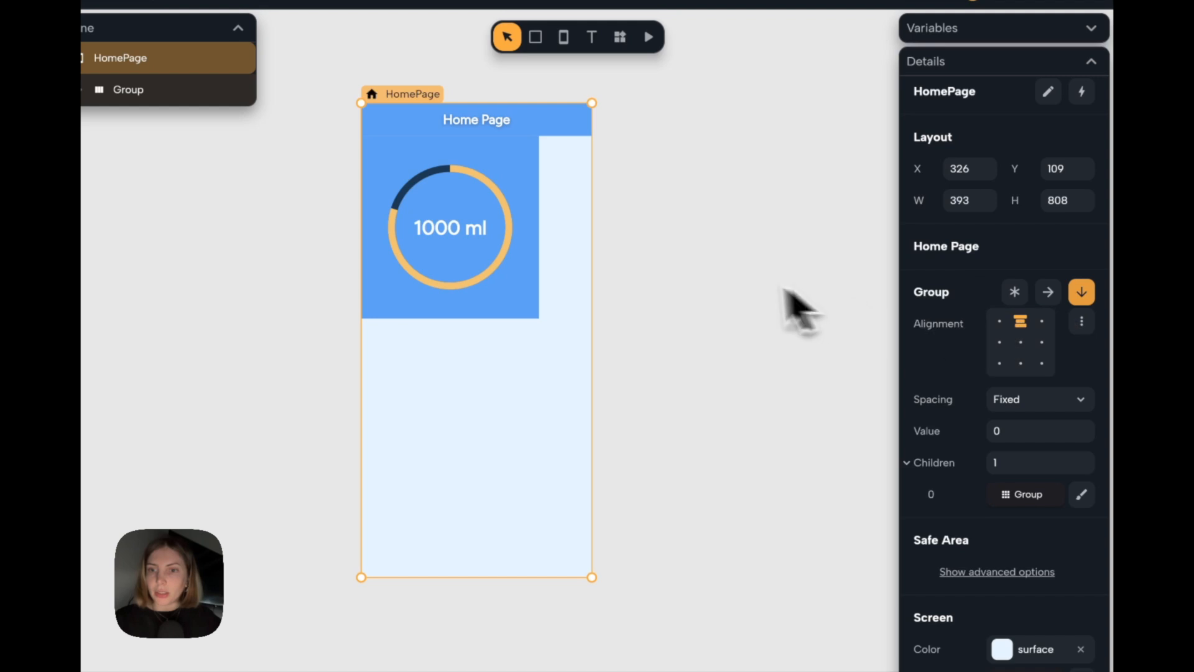
left_click(699, 289)
Save the board and make the blue group fill the page's width with a slightly smaller height.
left_click(593, 249)
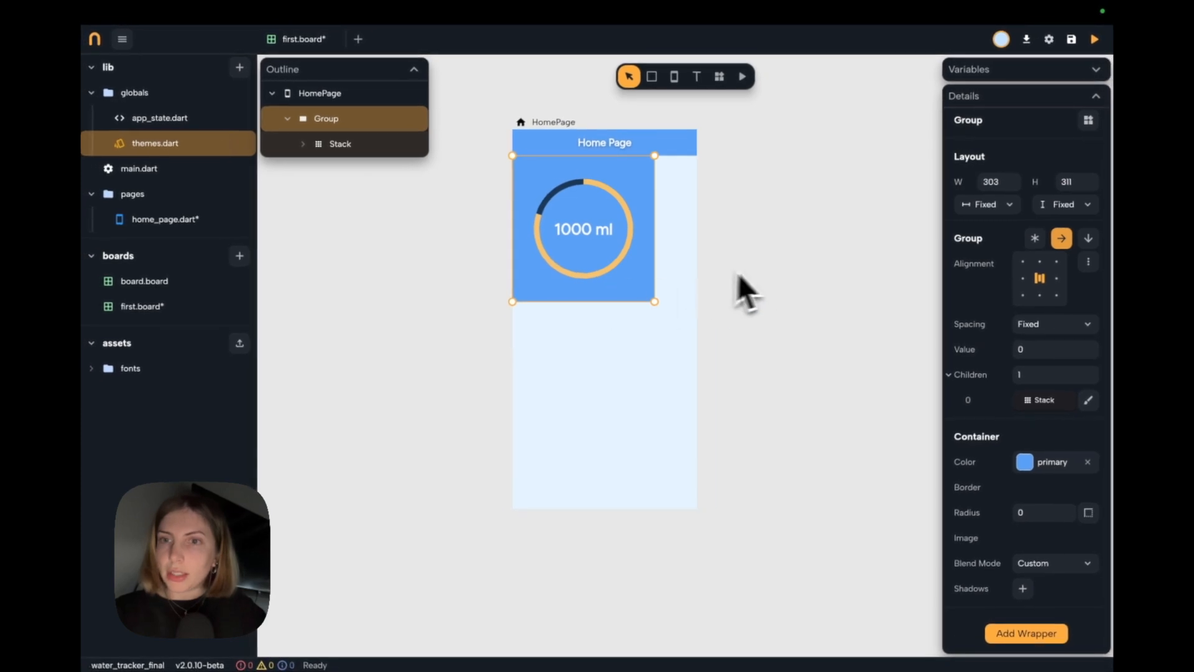
key("ctrl+s")
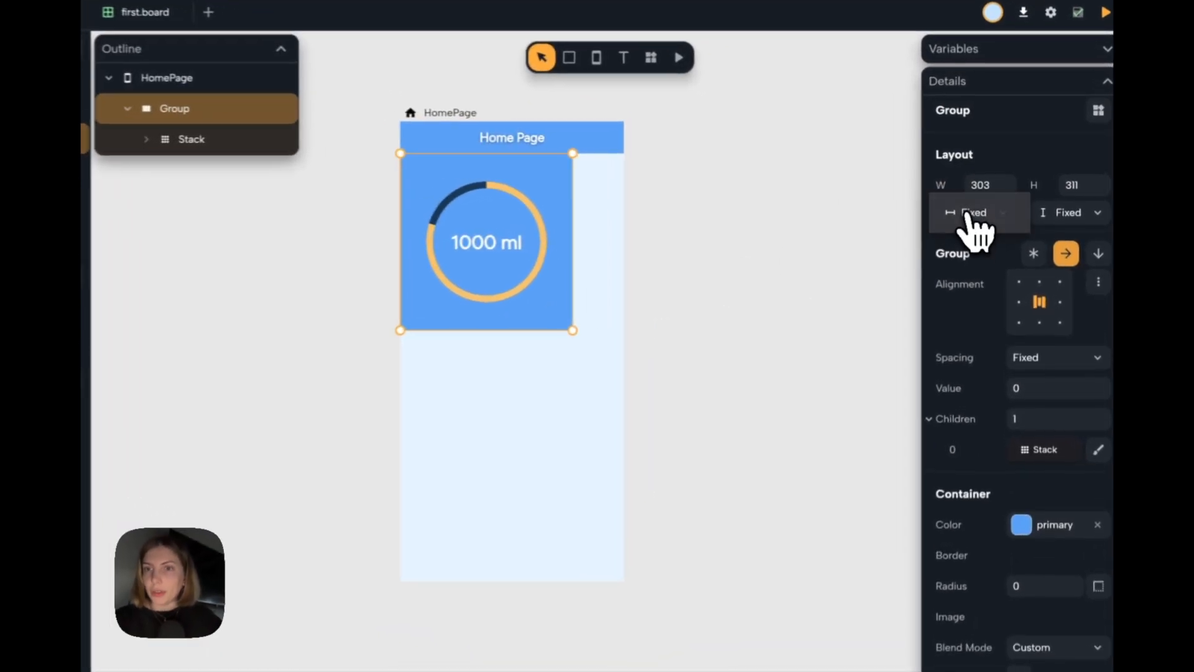
left_click(986, 204)
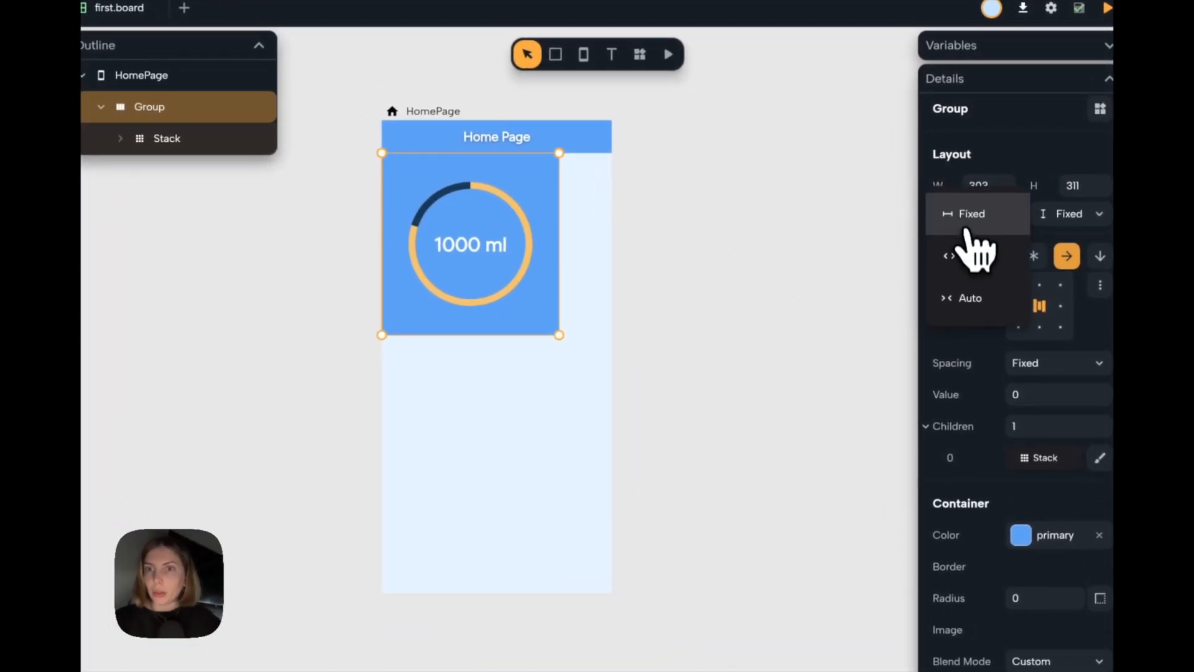
left_click(982, 237)
left_click_drag(554, 336, 554, 312)
left_click(707, 212)
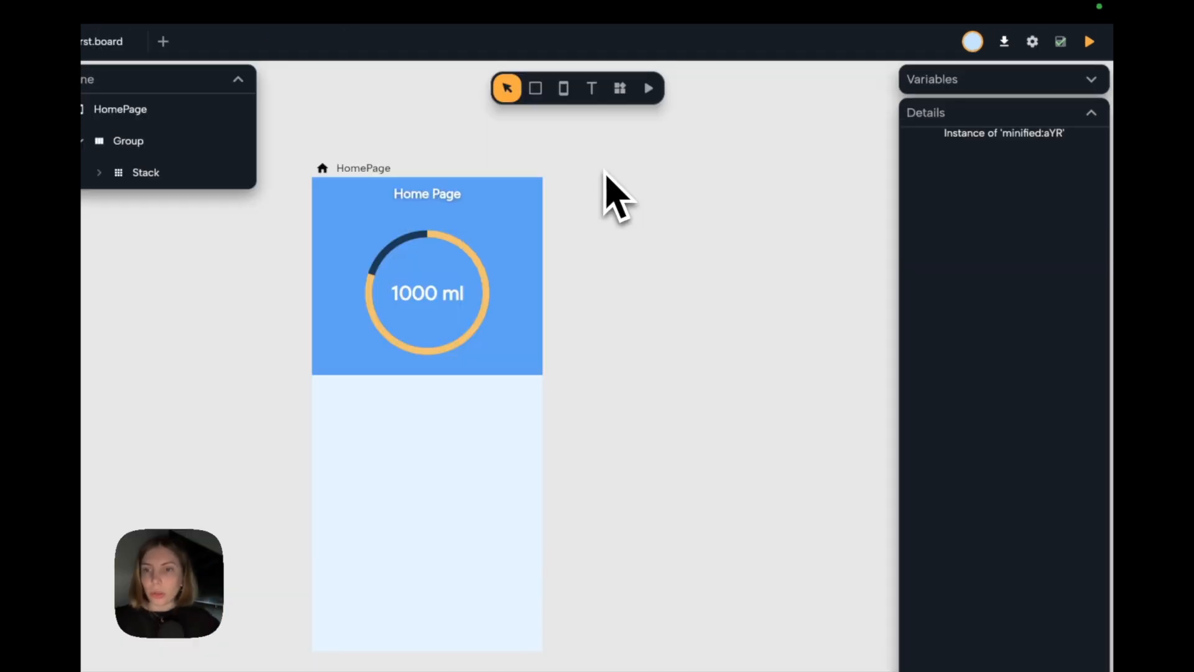
Add a text element about 163 by 33 in the empty area beside the home page, reading "YOUR GOAL:".
left_click(592, 88)
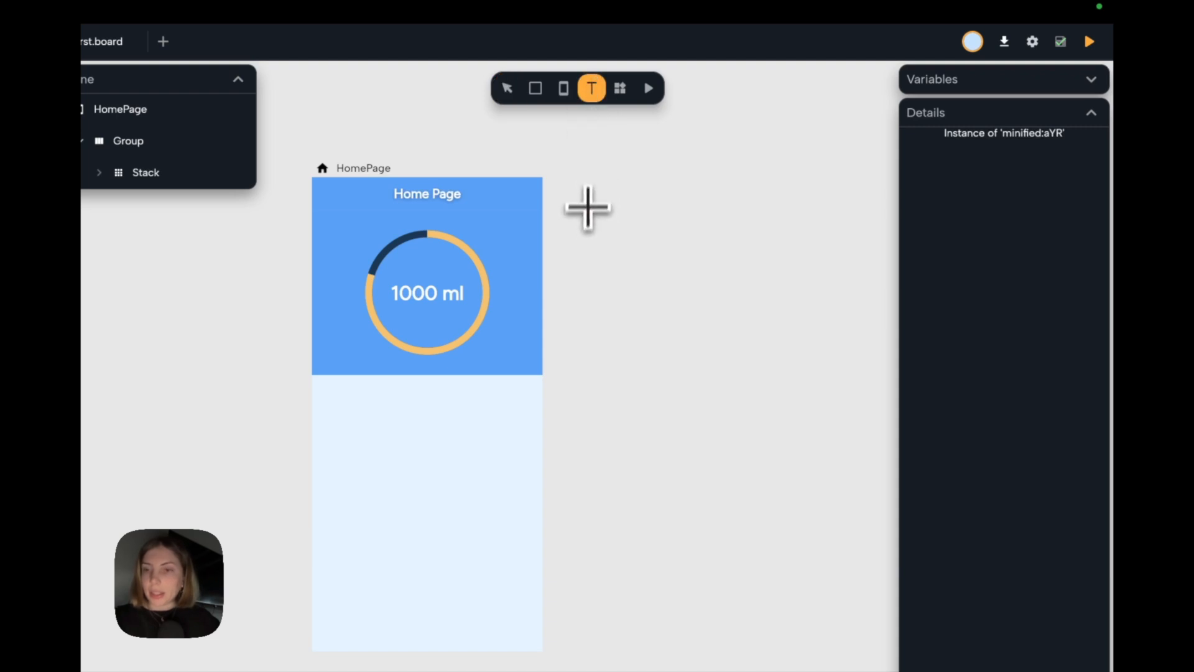
left_click(593, 260)
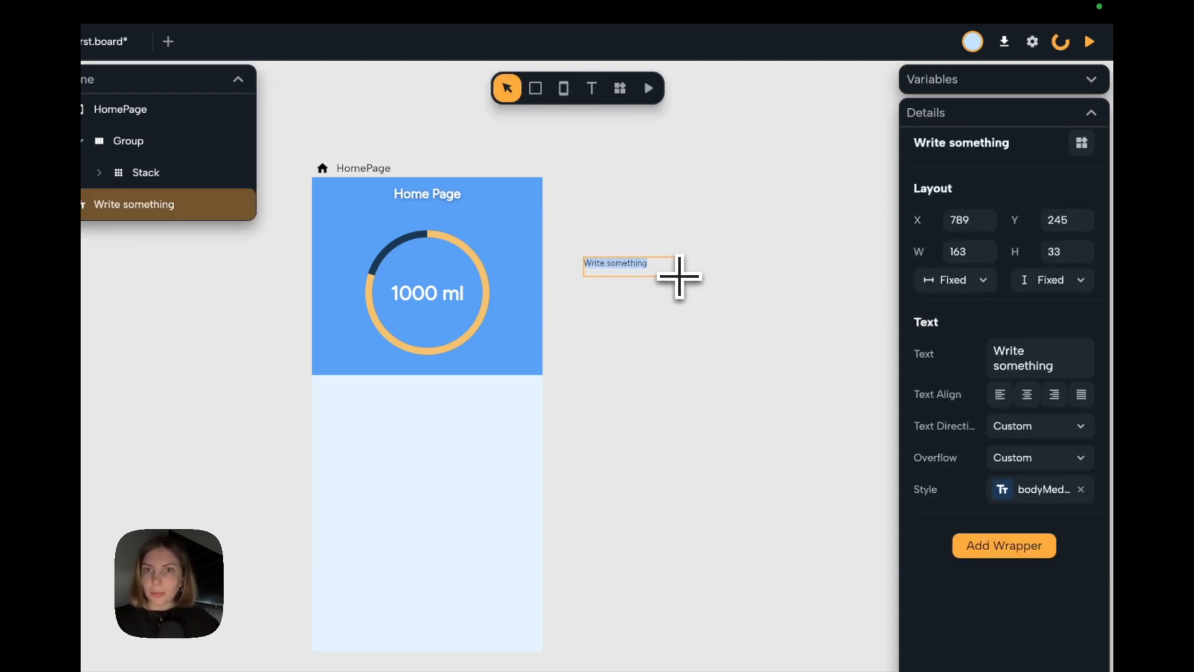
scroll(652, 230, "up", 5)
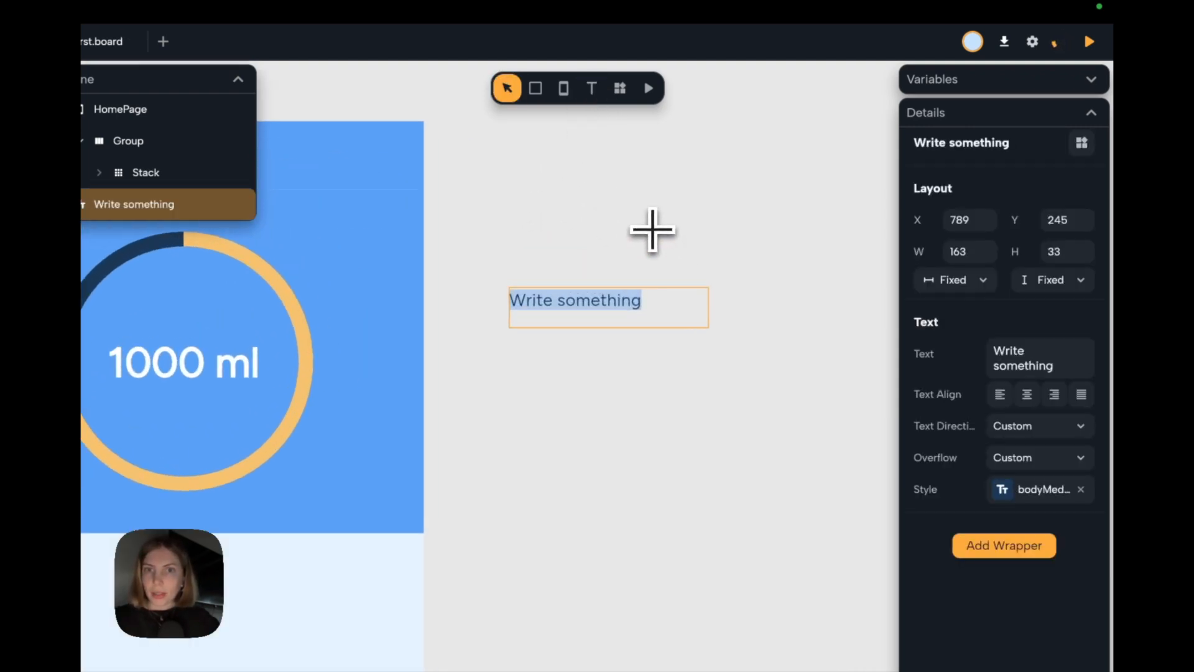
left_click(1046, 358)
type("YOUR GOAL")
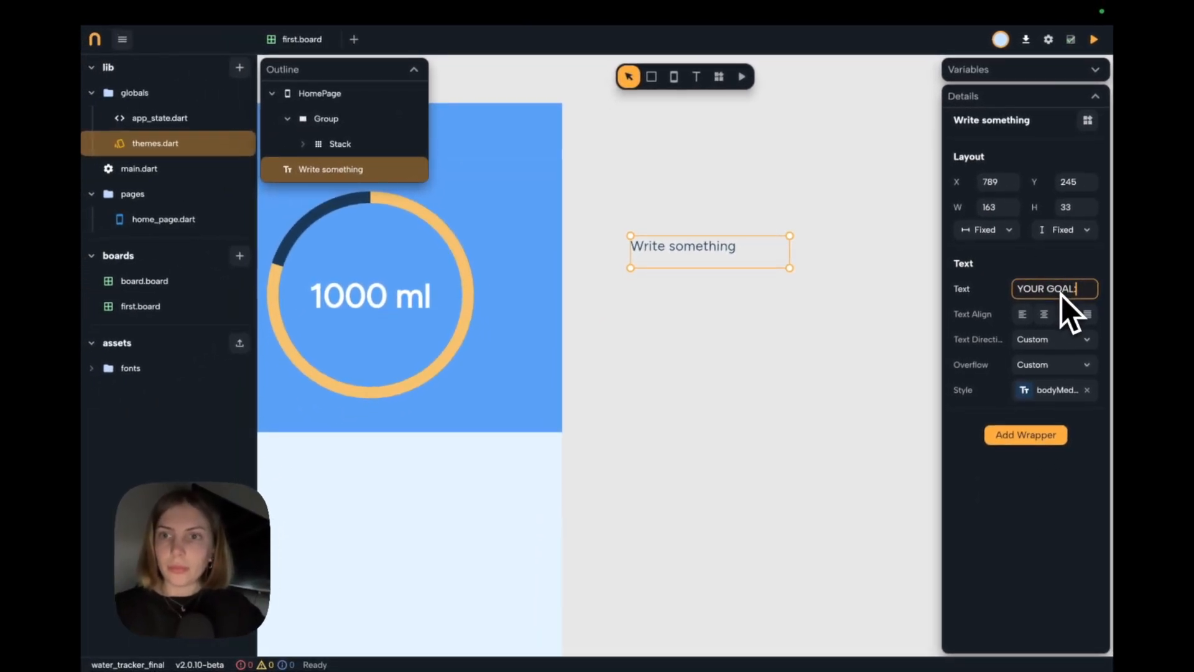
type(":")
key("Return")
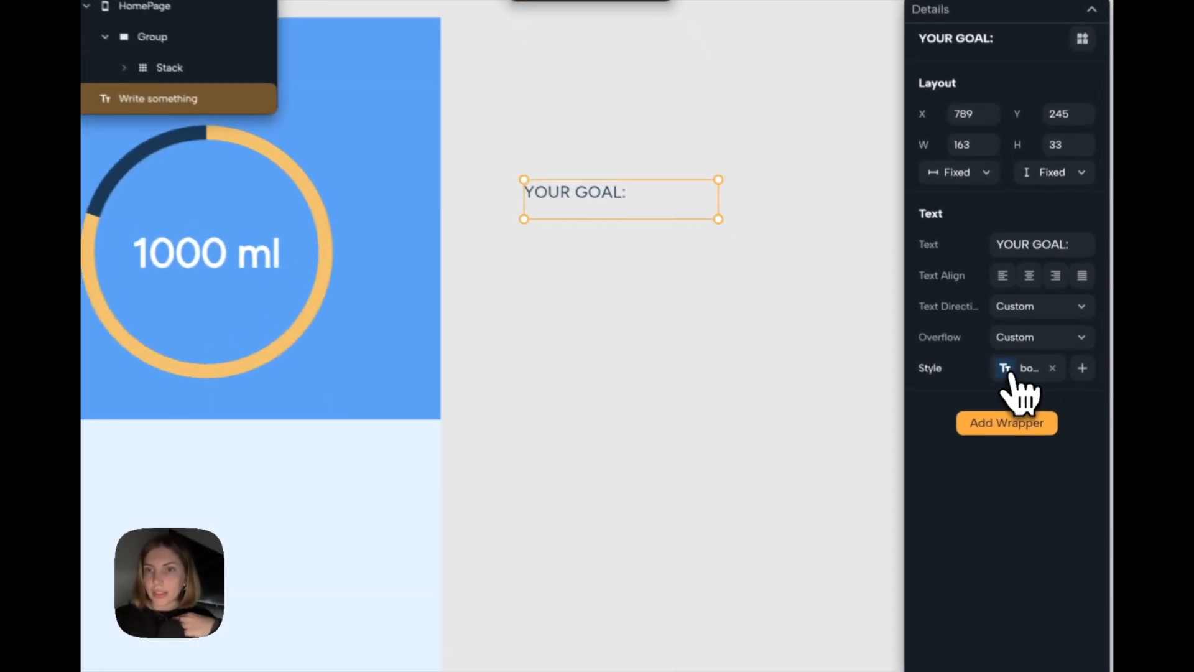
Apply the Label Medium text style to the "YOUR GOAL:" text.
left_click(1027, 393)
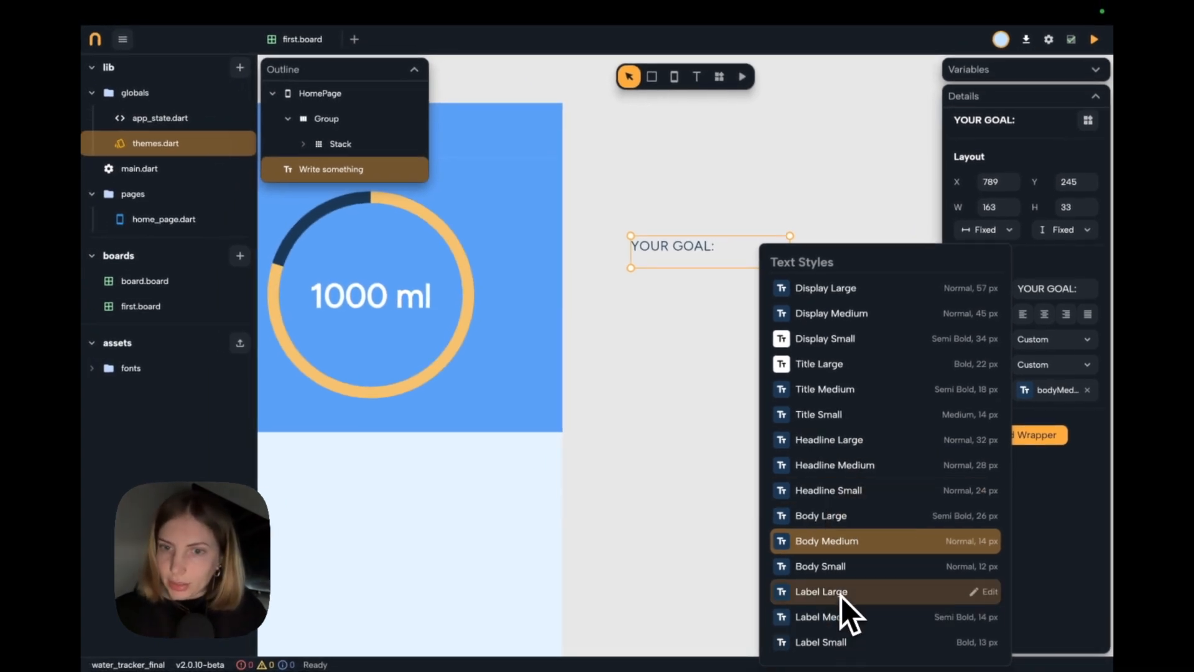
left_click(809, 617)
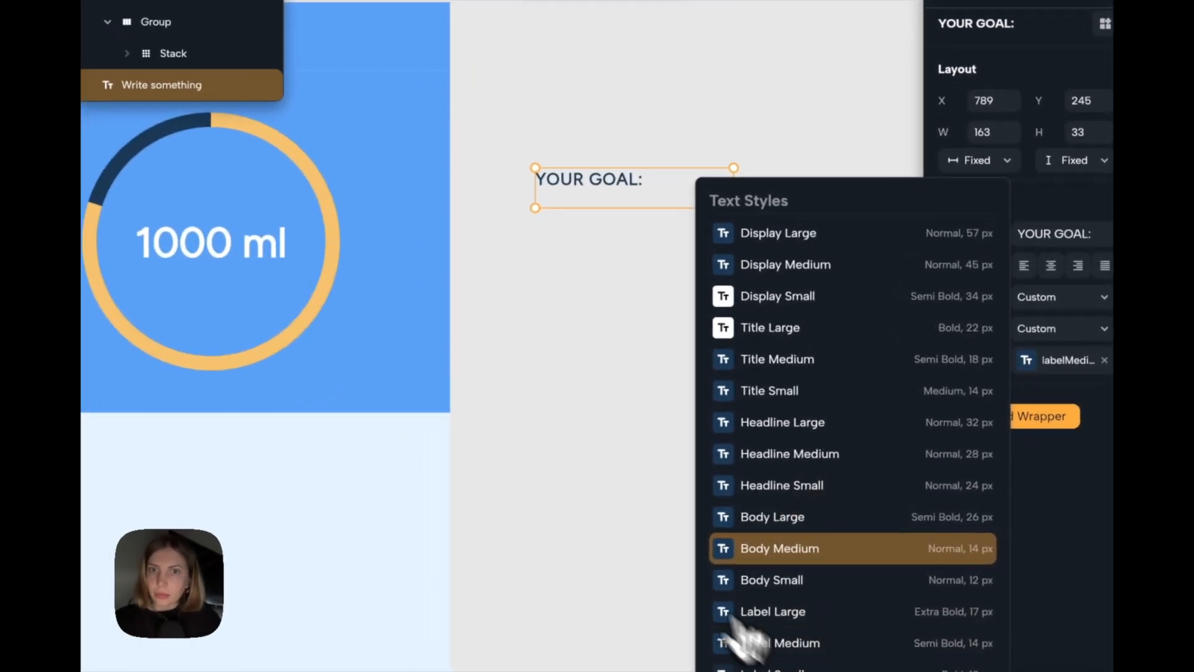
left_click(606, 248)
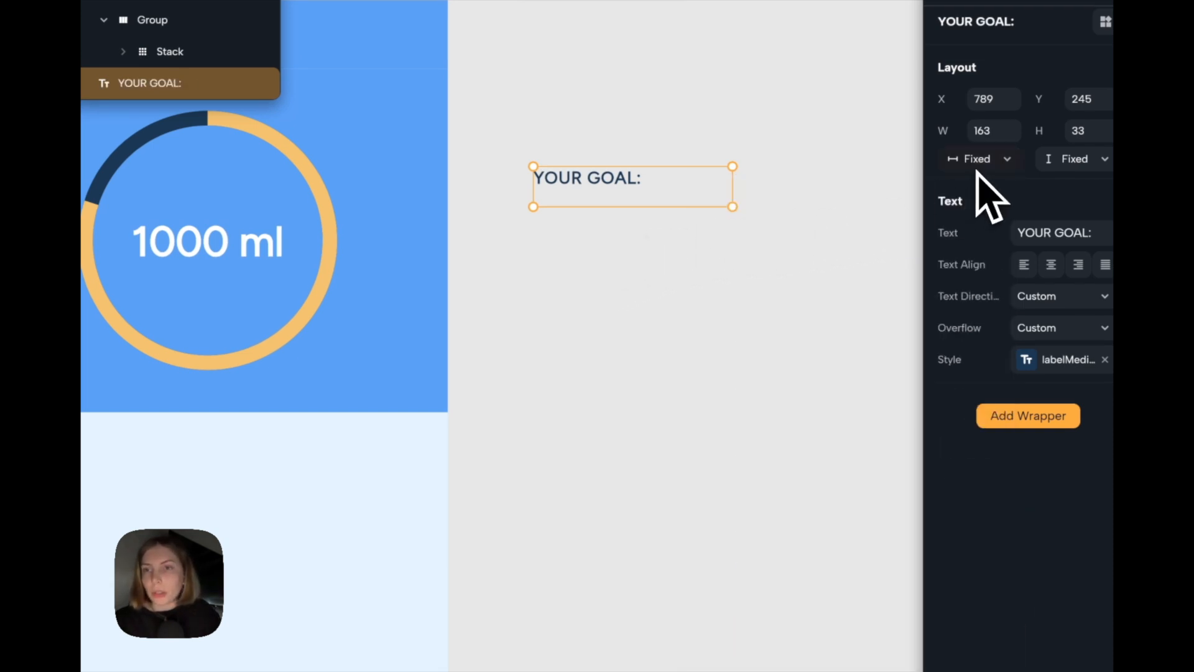
Set both the width and height of the "YOUR GOAL:" text to Auto sizing.
left_click(989, 160)
left_click(977, 200)
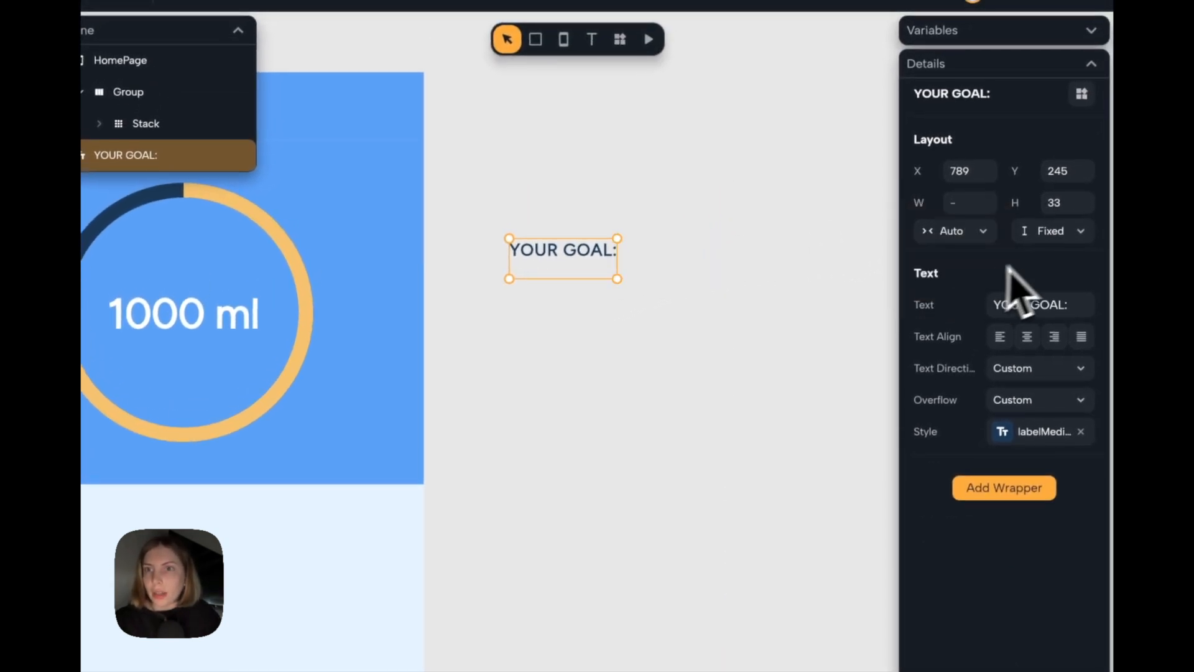
left_click(1058, 231)
left_click(1065, 273)
left_click(720, 360)
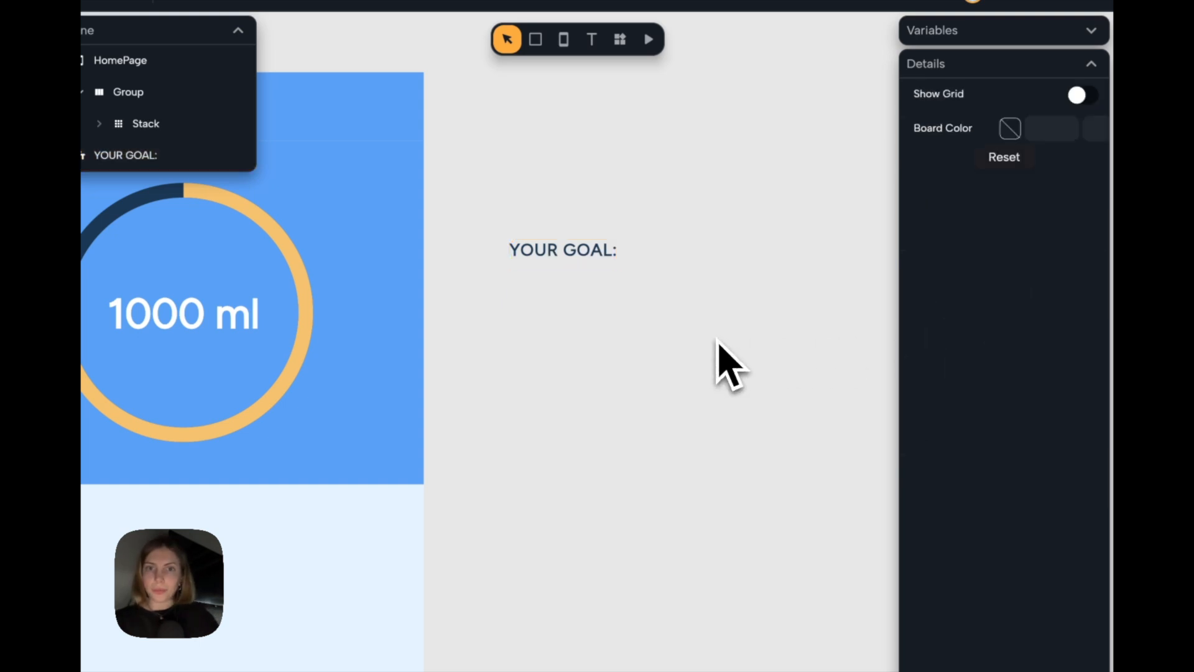
Duplicate the "YOUR GOAL:" text directly below the original and change the copy's text to "2000ml".
left_click(579, 250)
left_click_drag(559, 250, 558, 281)
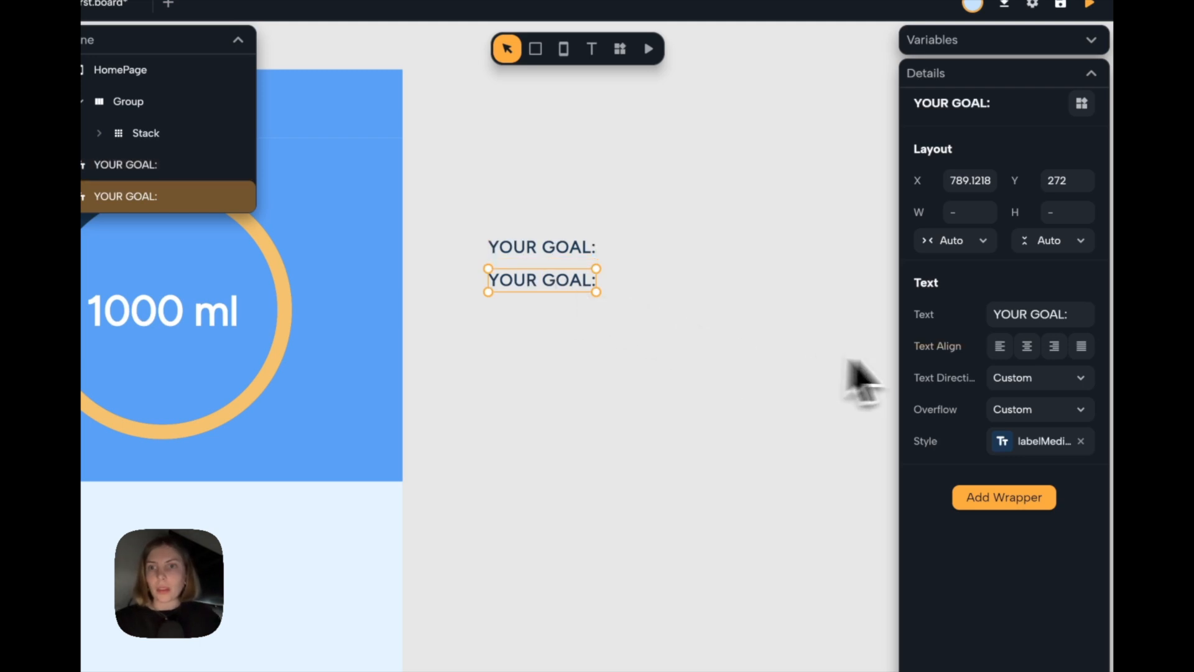
left_click(1044, 314)
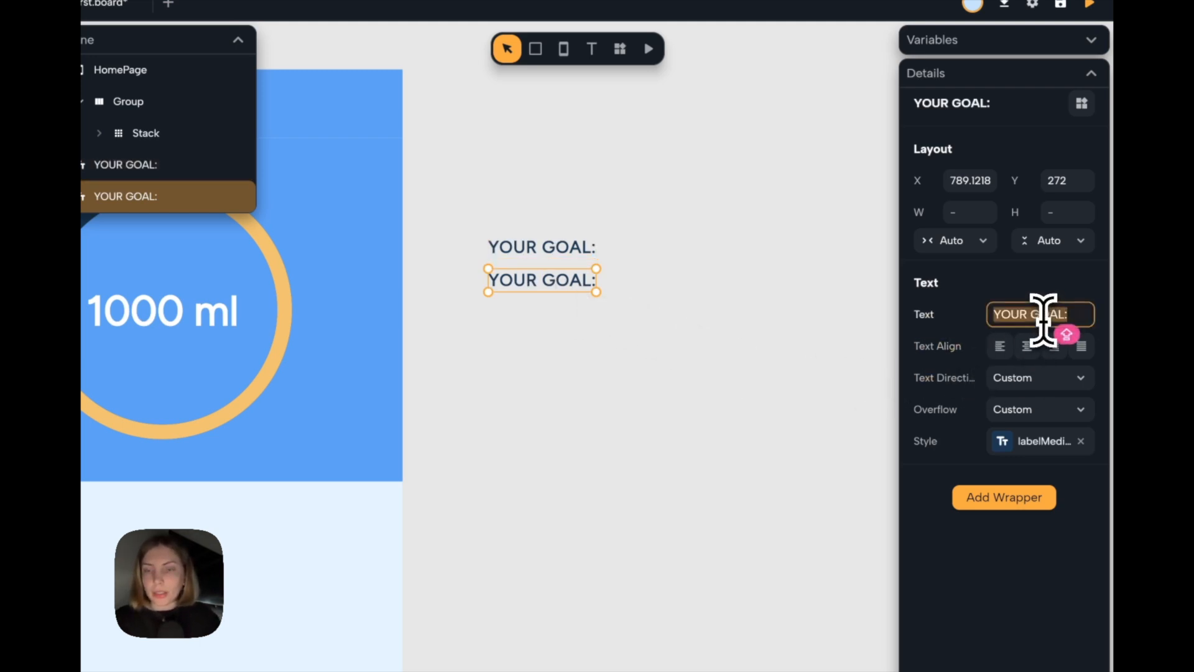
type("2000ML")
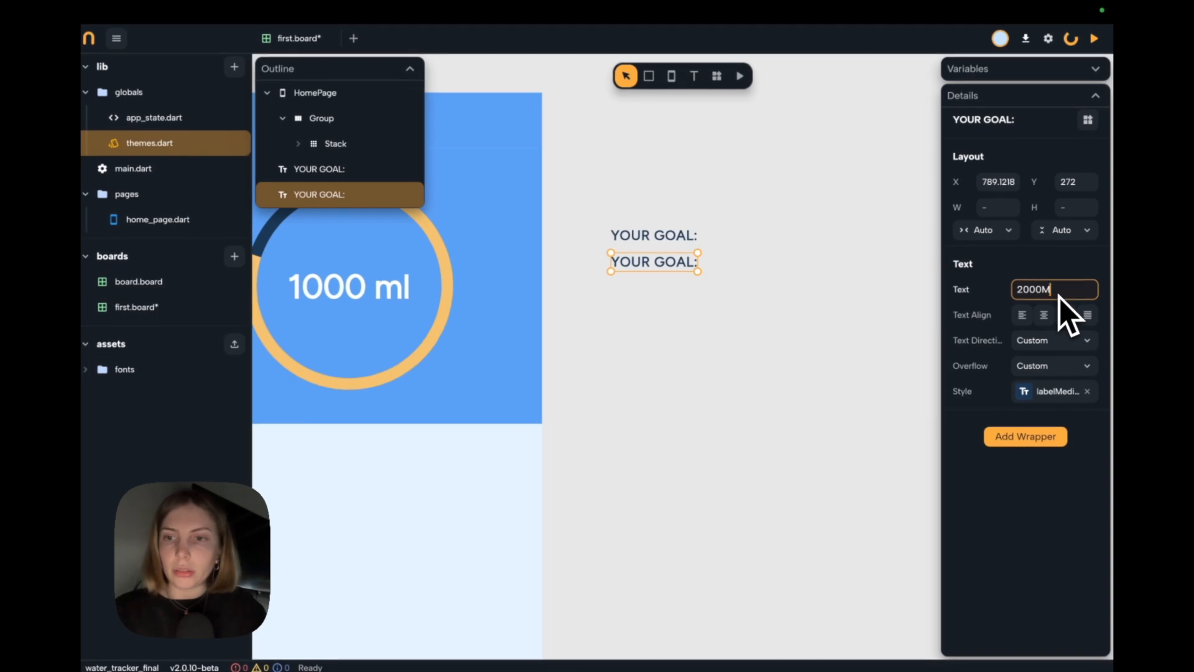
key("BackSpace")
key("BackSpace")
type("ml")
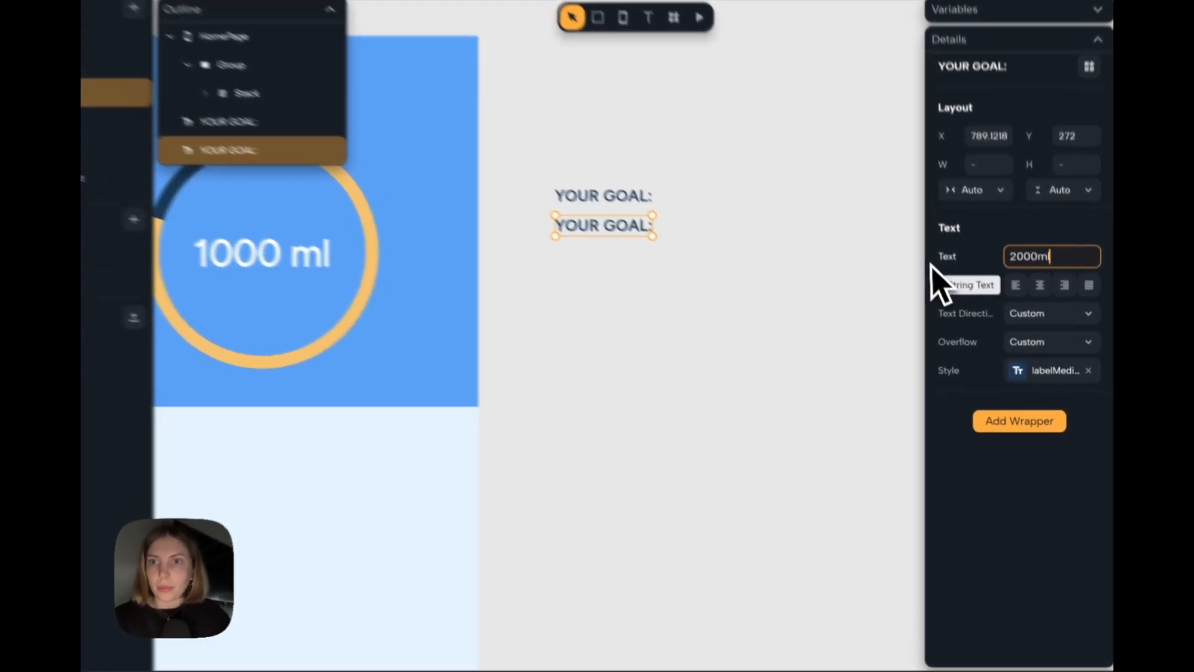
Center the "2000ml" text beneath "YOUR GOAL:" and give it the Label Large text style.
left_click(826, 276)
left_click(562, 199)
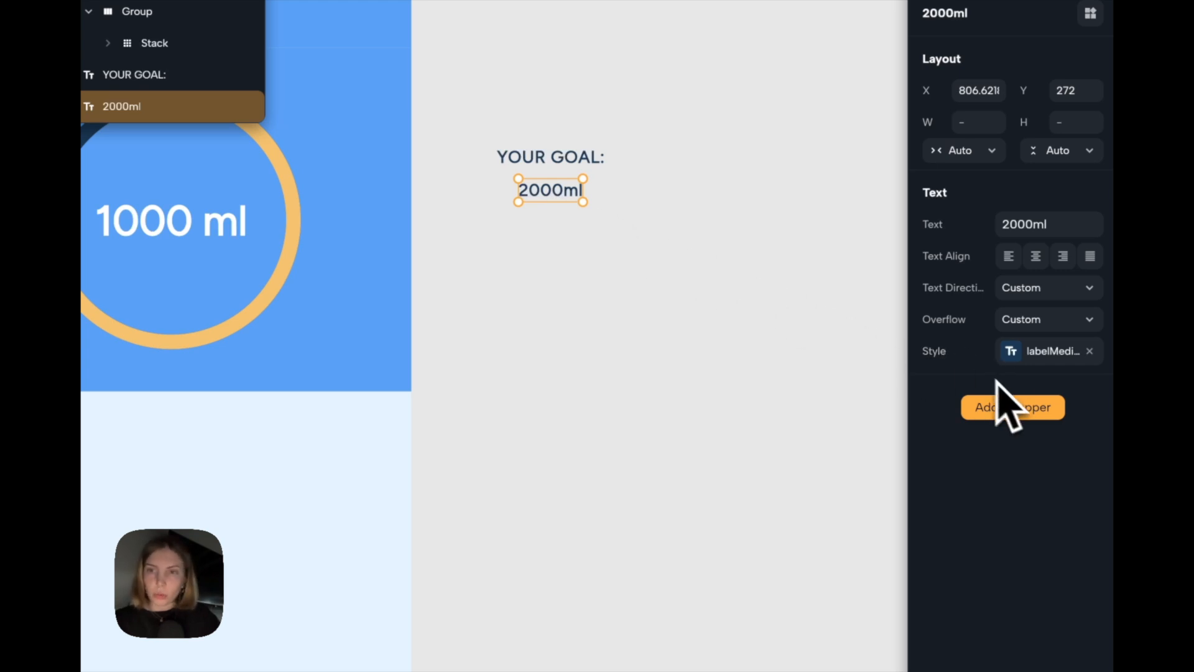
left_click(1026, 355)
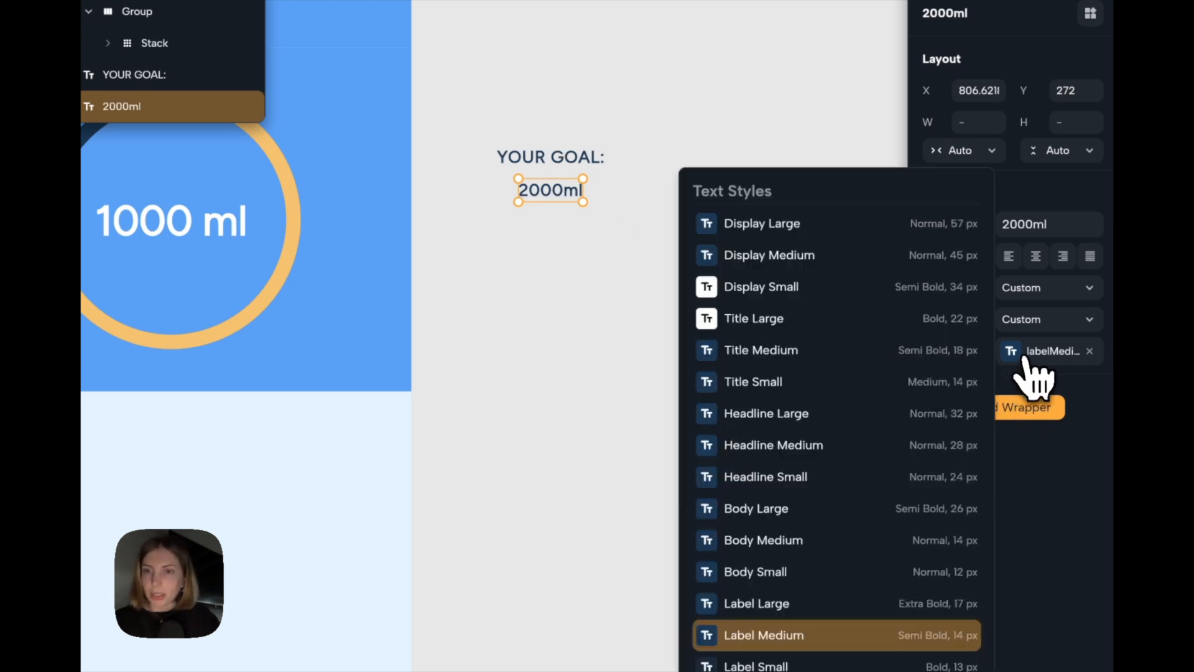
left_click(777, 608)
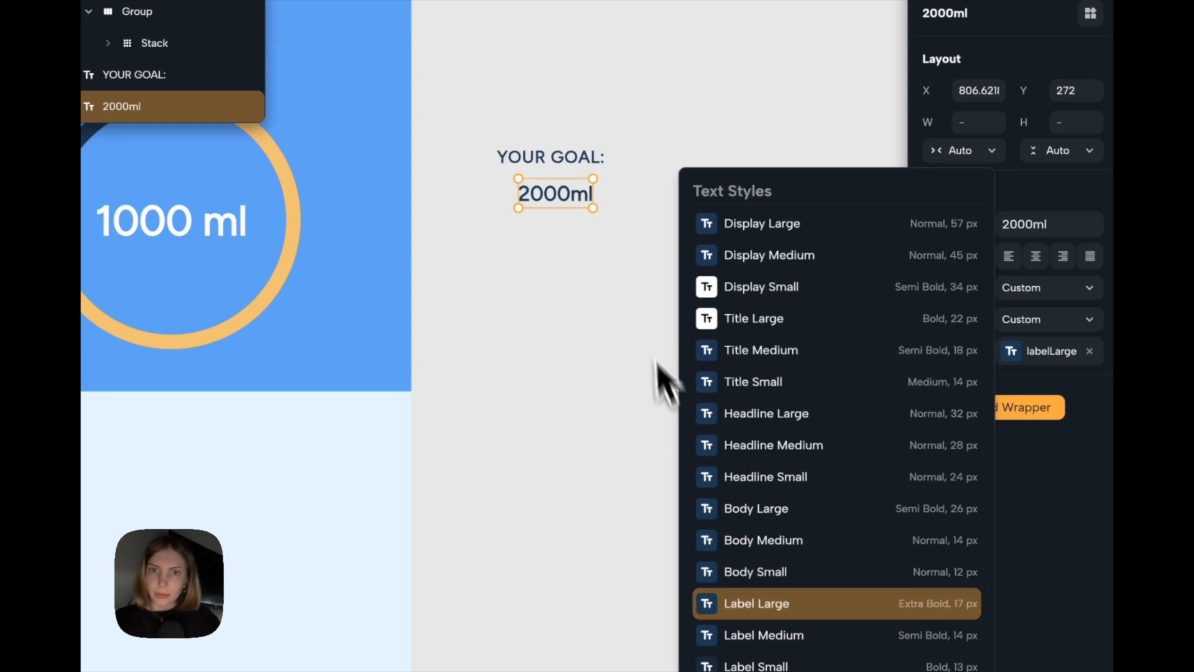
left_click(628, 281)
left_click_drag(567, 197, 562, 191)
Group the "YOUR GOAL:" and "2000ml" texts and switch the group to a vertical column layout.
left_click_drag(716, 230, 527, 339)
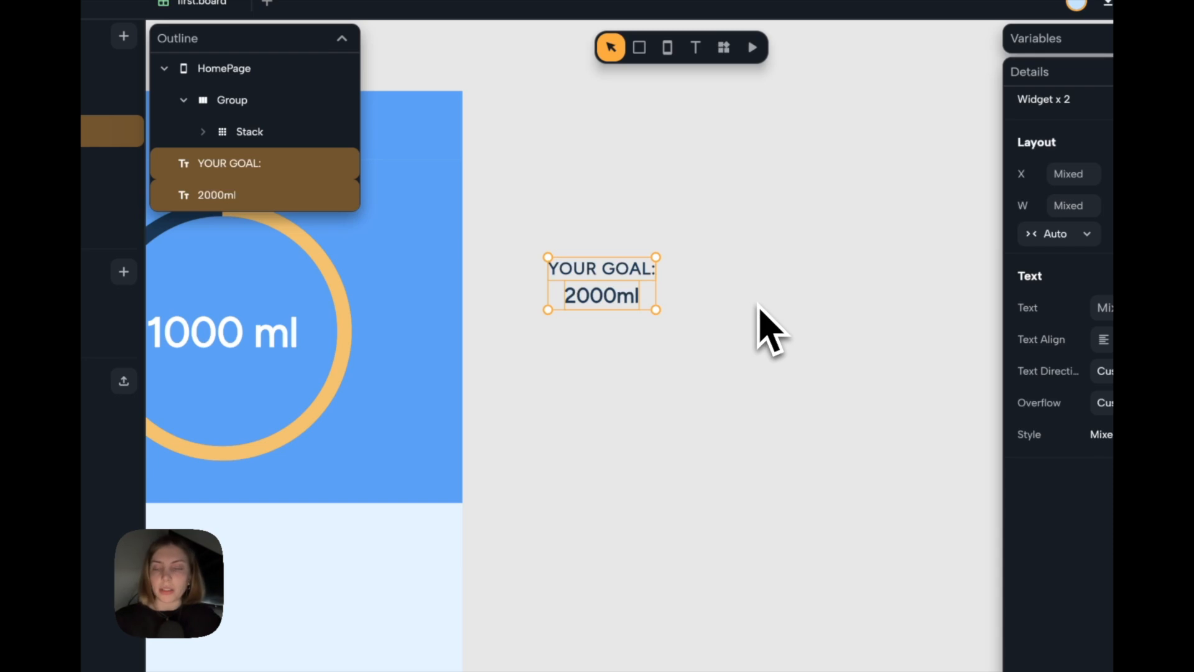
key("super+g")
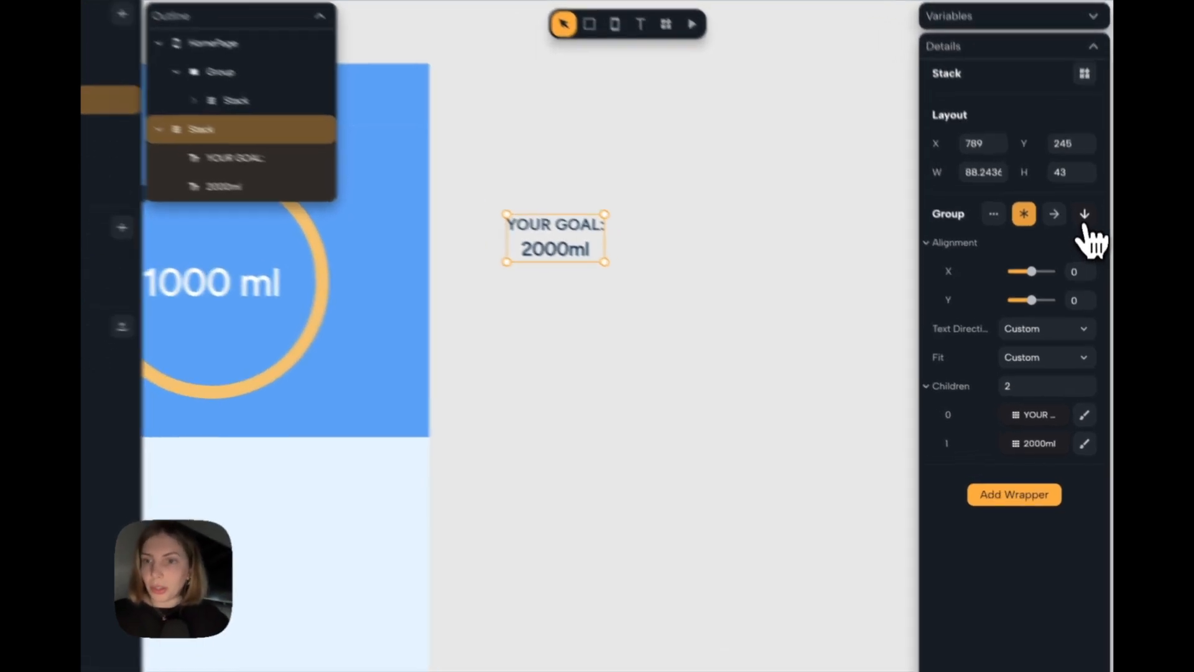
left_click(1089, 244)
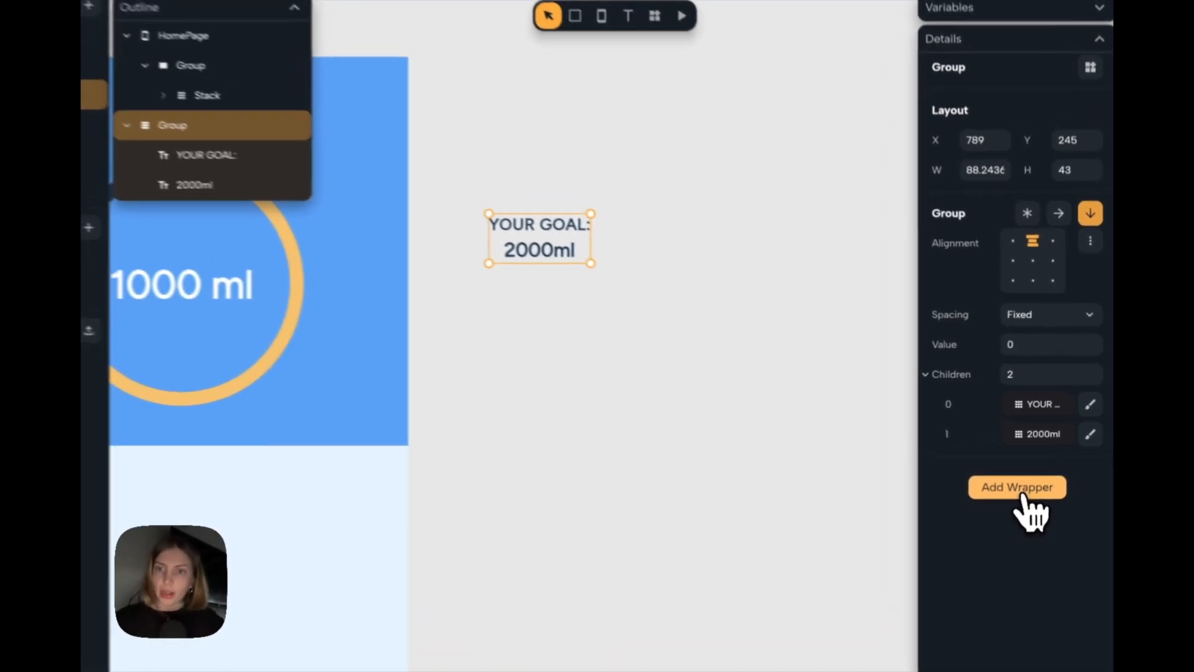
Wrap the goal group in Padding and enlarge the group to about 126 by 65.
left_click(1028, 476)
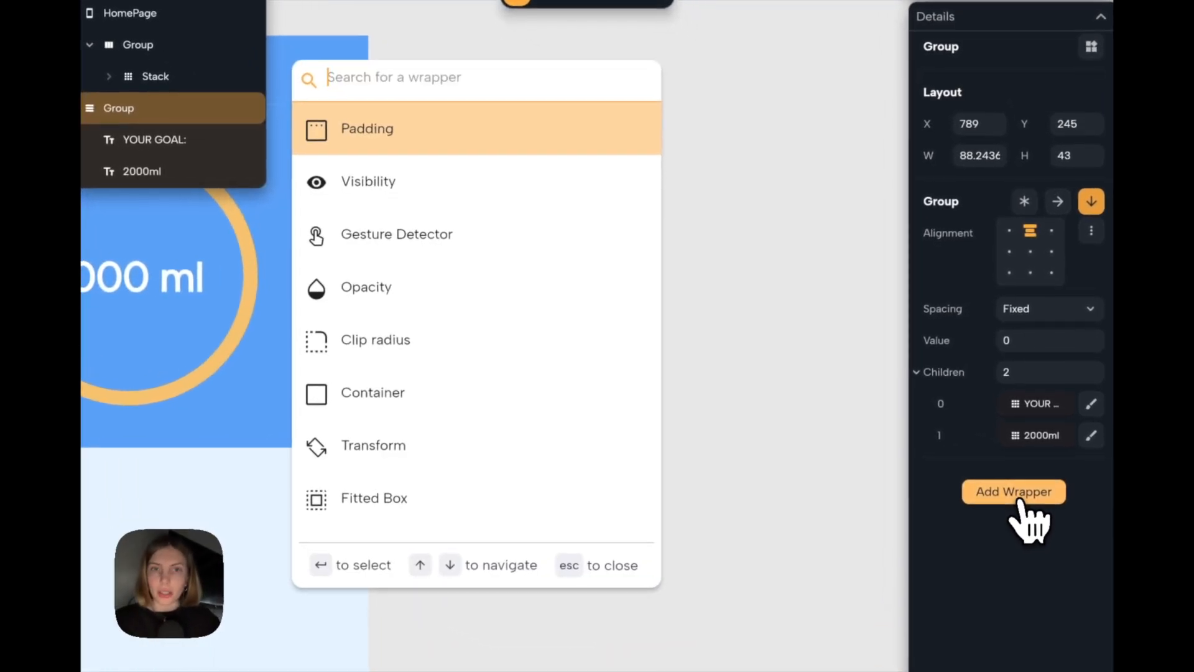
key("Return")
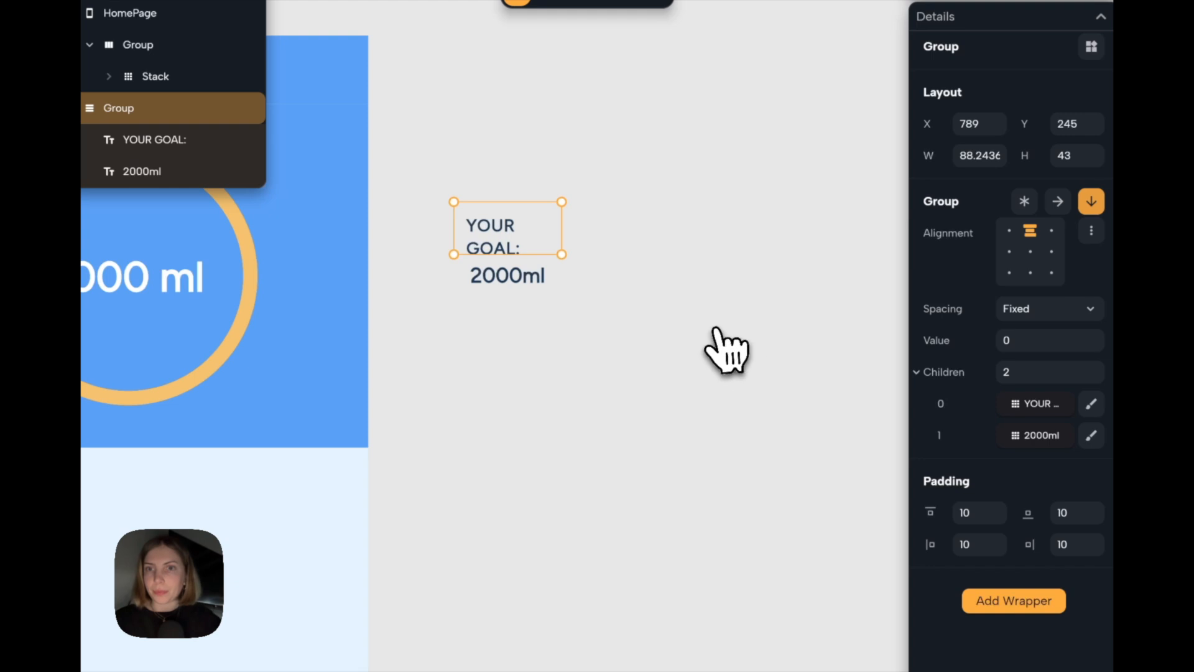
left_click_drag(562, 255, 607, 281)
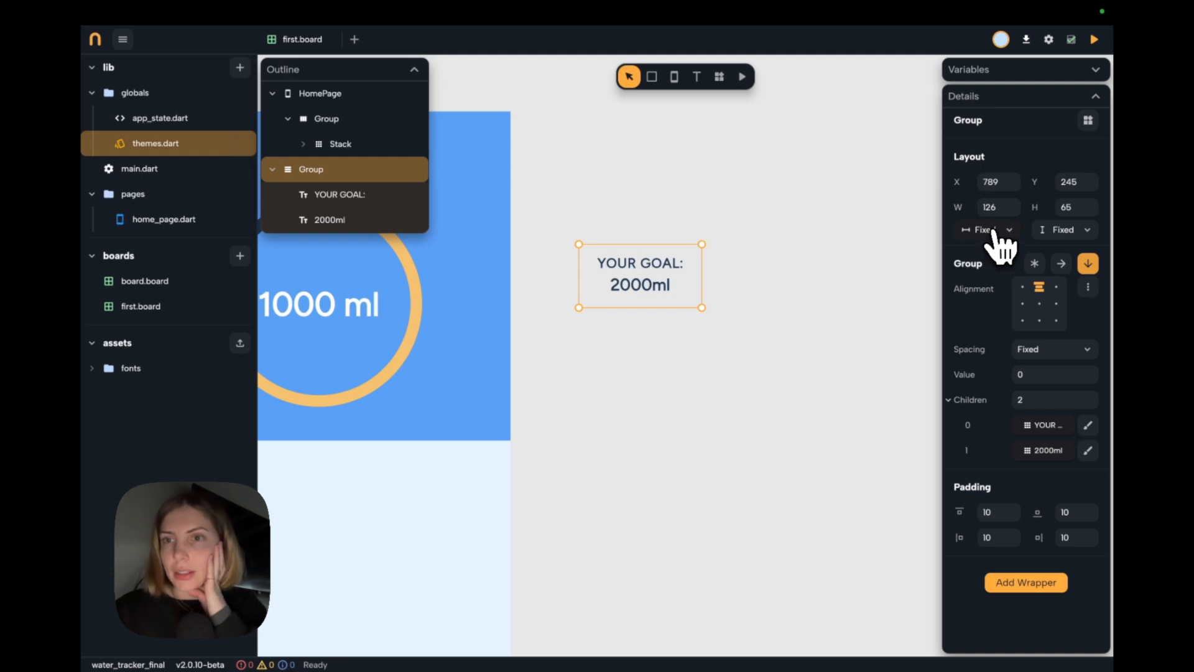
Set the goal group's width and height to Auto and its left and right padding to 14.
left_click(993, 230)
left_click(1001, 269)
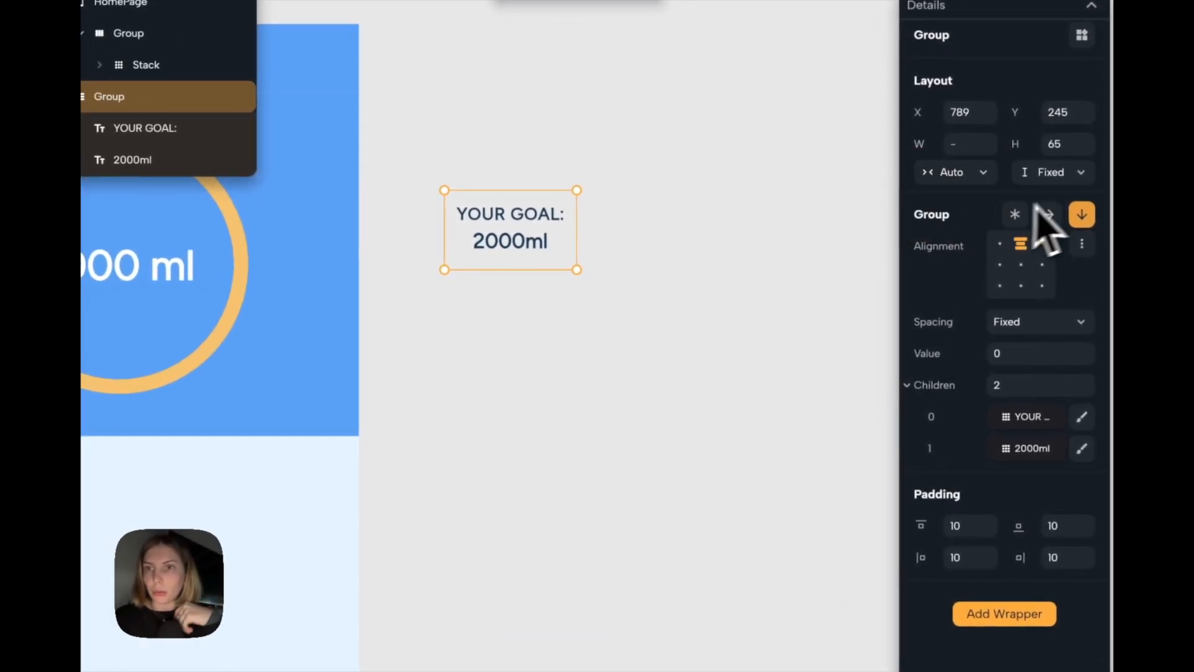
left_click(1067, 174)
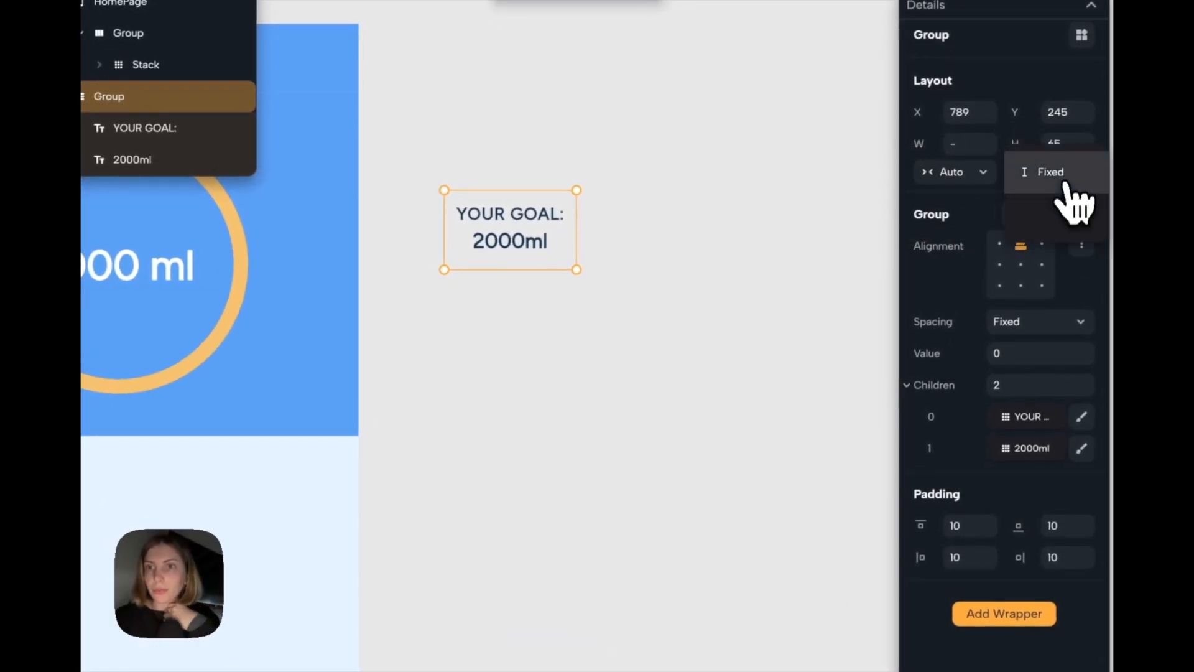
left_click(1060, 215)
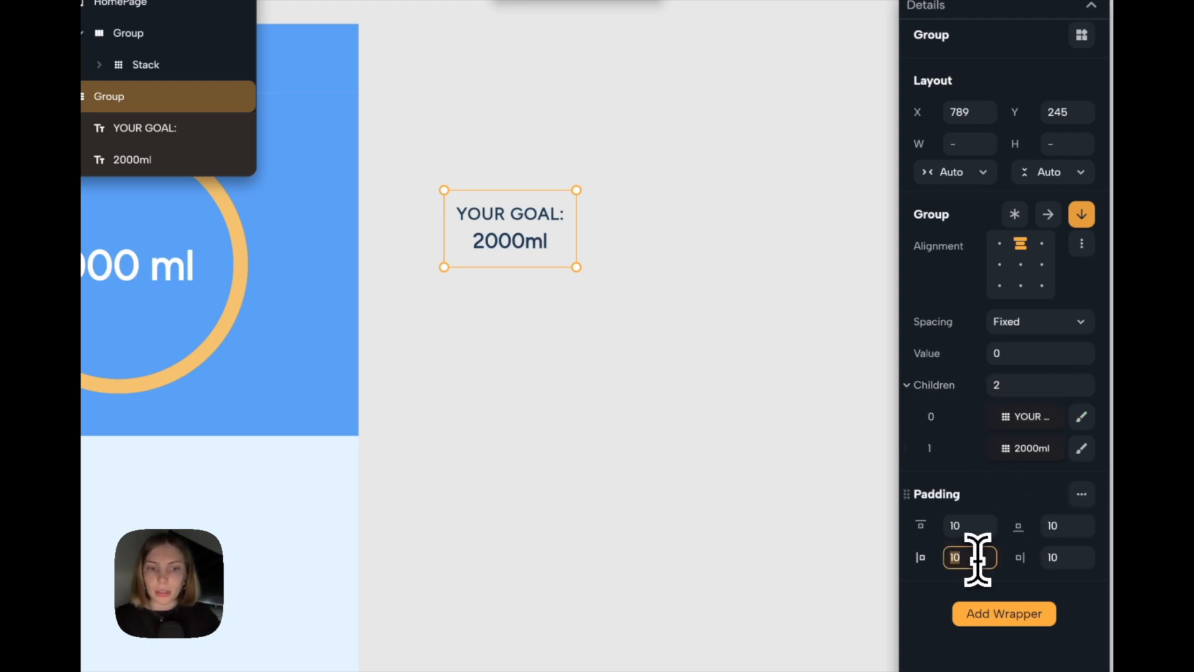
type("14")
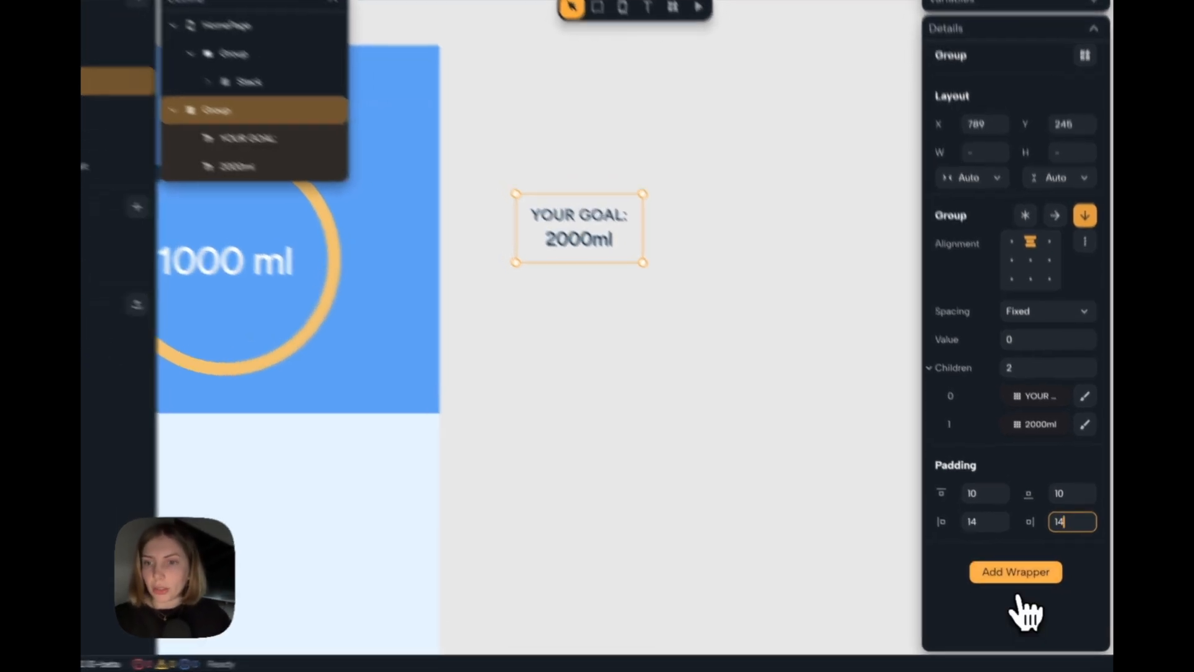
Wrap the goal group in a Material wrapper.
left_click(1026, 589)
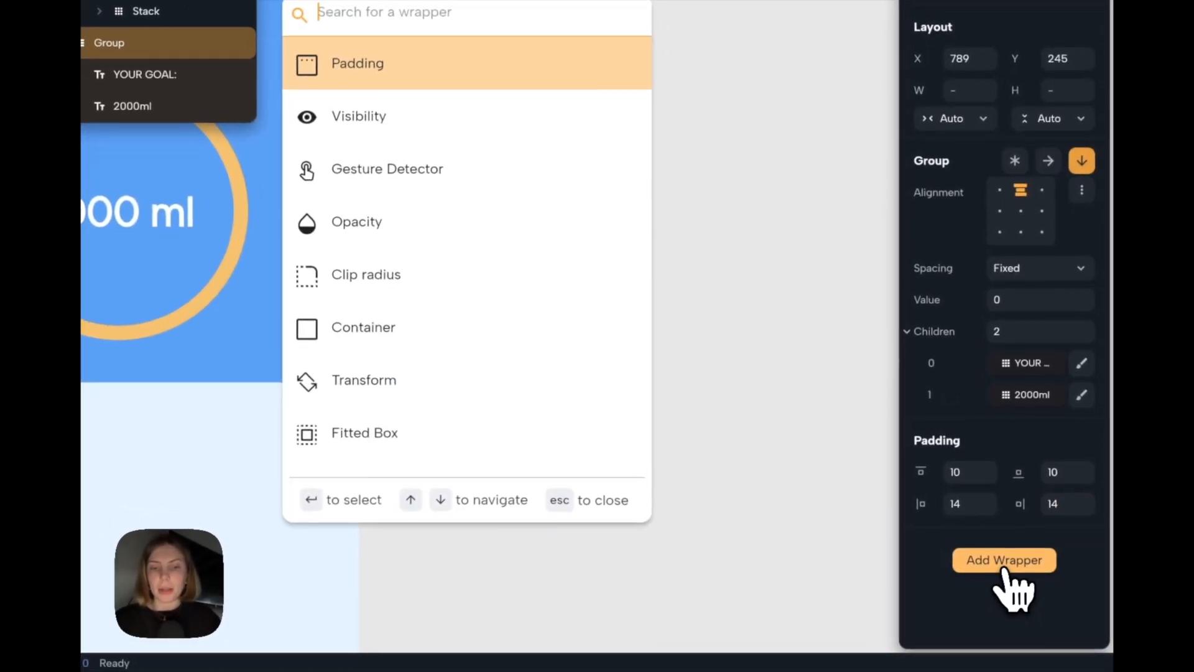
type("mat")
key("Return")
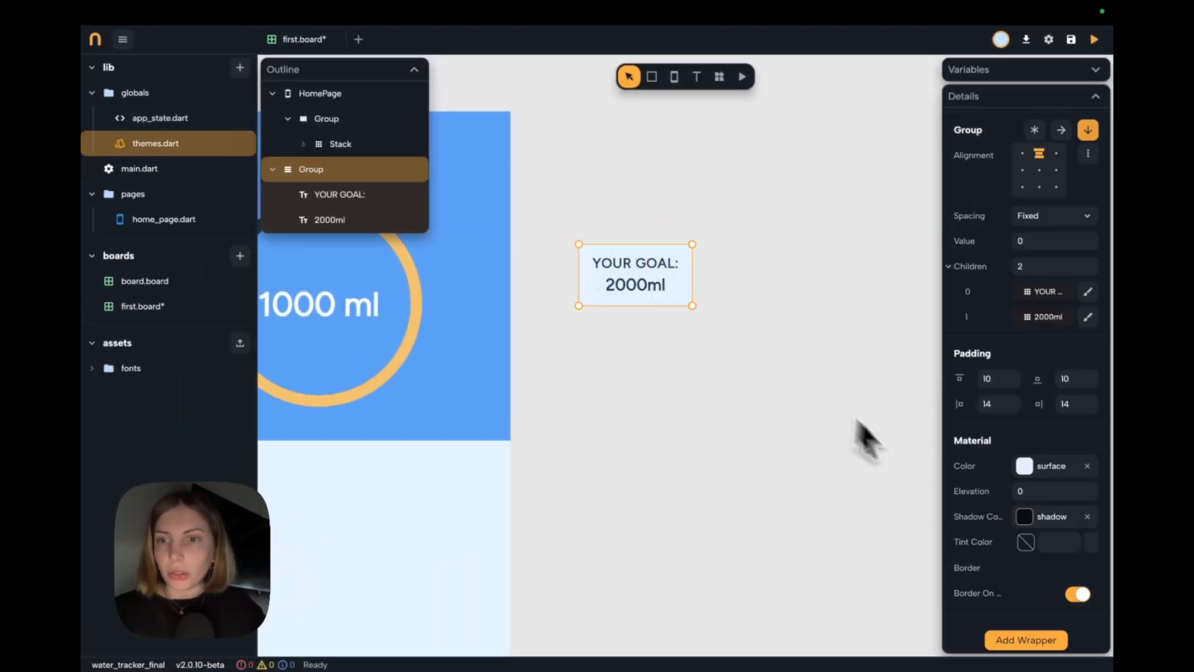
Add a border to the goal group's Material wrapper and round its corners.
scroll(1020, 569, "down", 1)
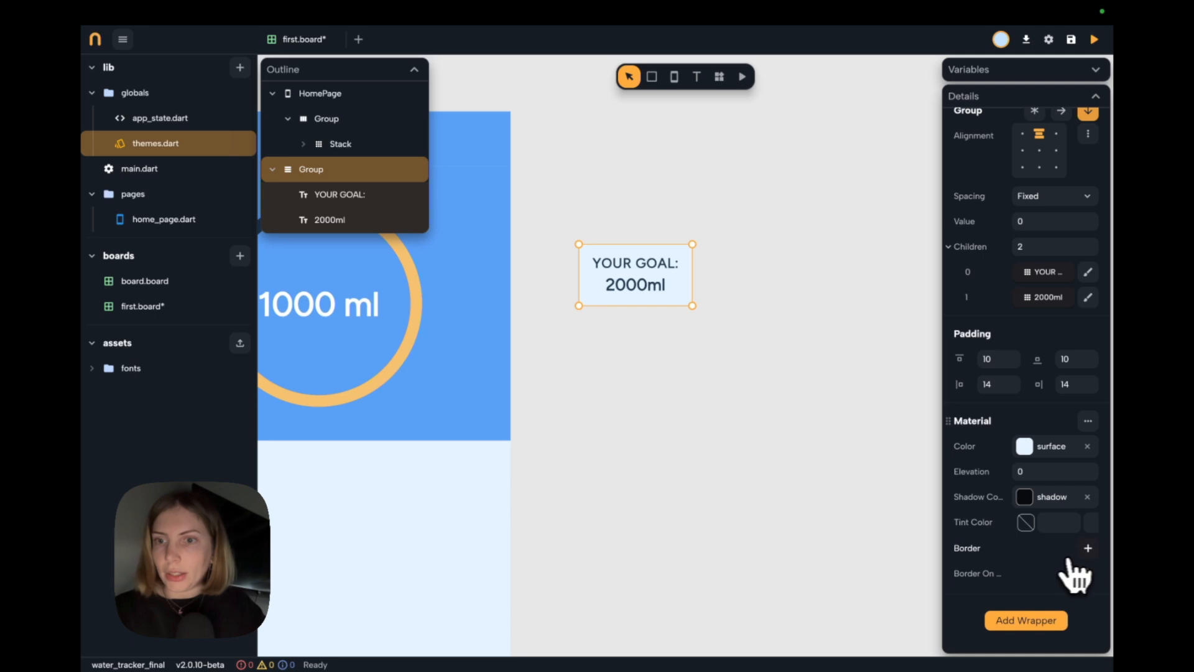
left_click(1088, 548)
scroll(1079, 560, "down", 2)
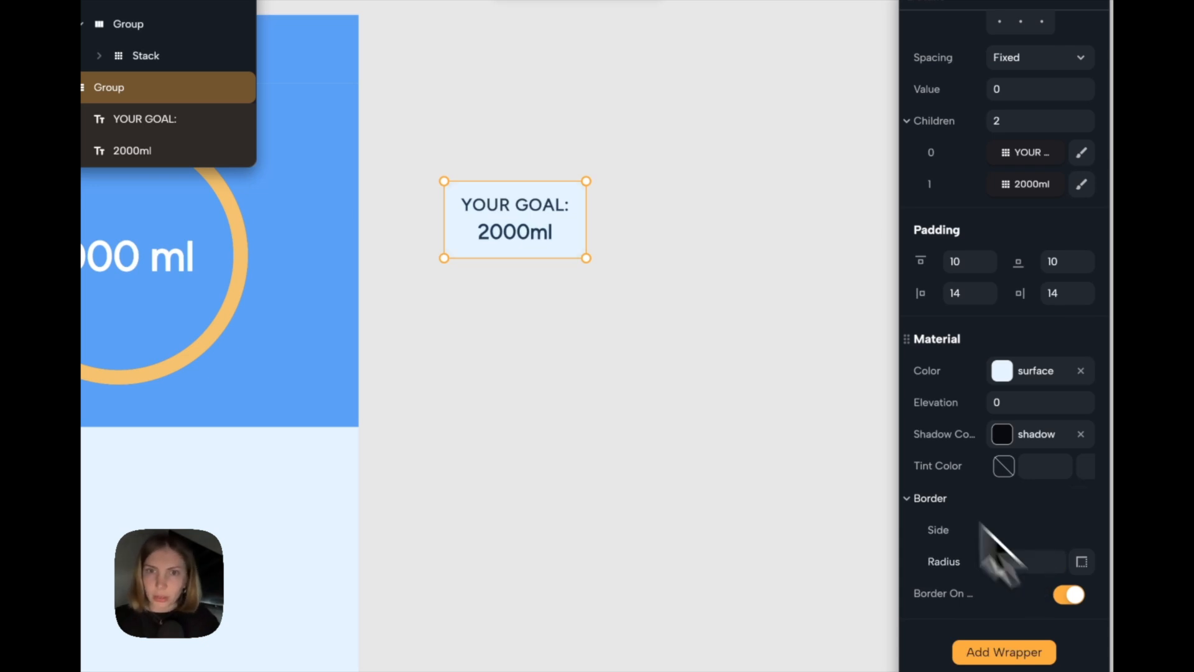
left_click(777, 270)
Duplicate the goal card to the right of the original and change the copy's heading to "REMAINING:".
scroll(777, 267, "left", 3)
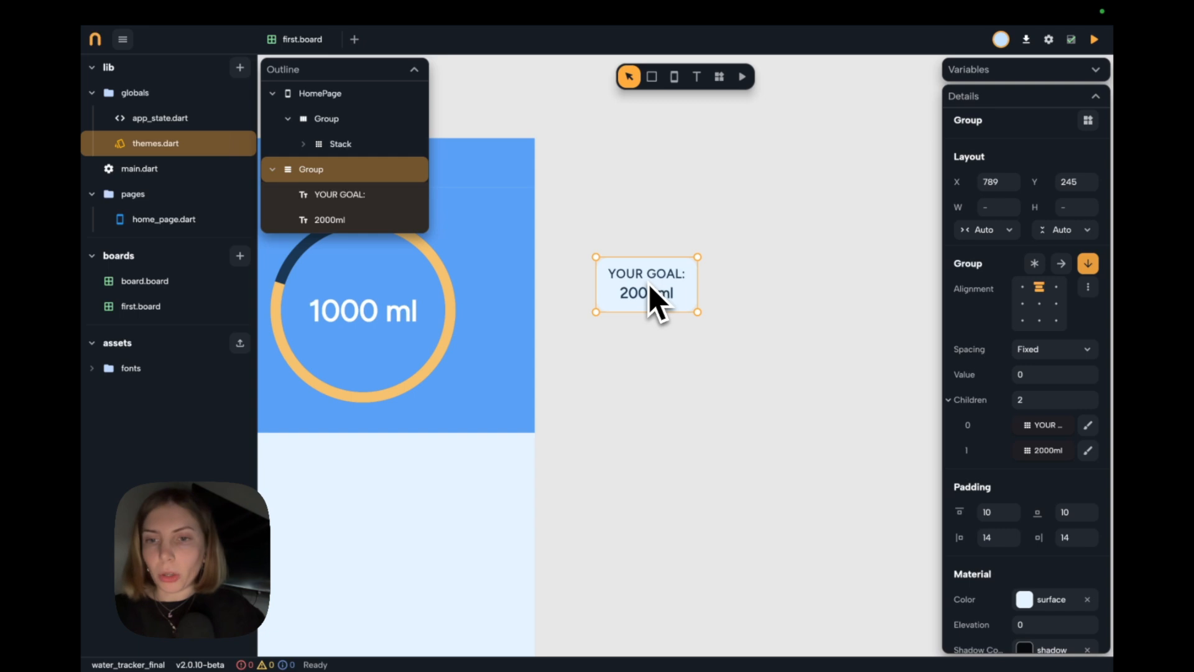
left_click_drag(648, 284, 767, 309, "alt")
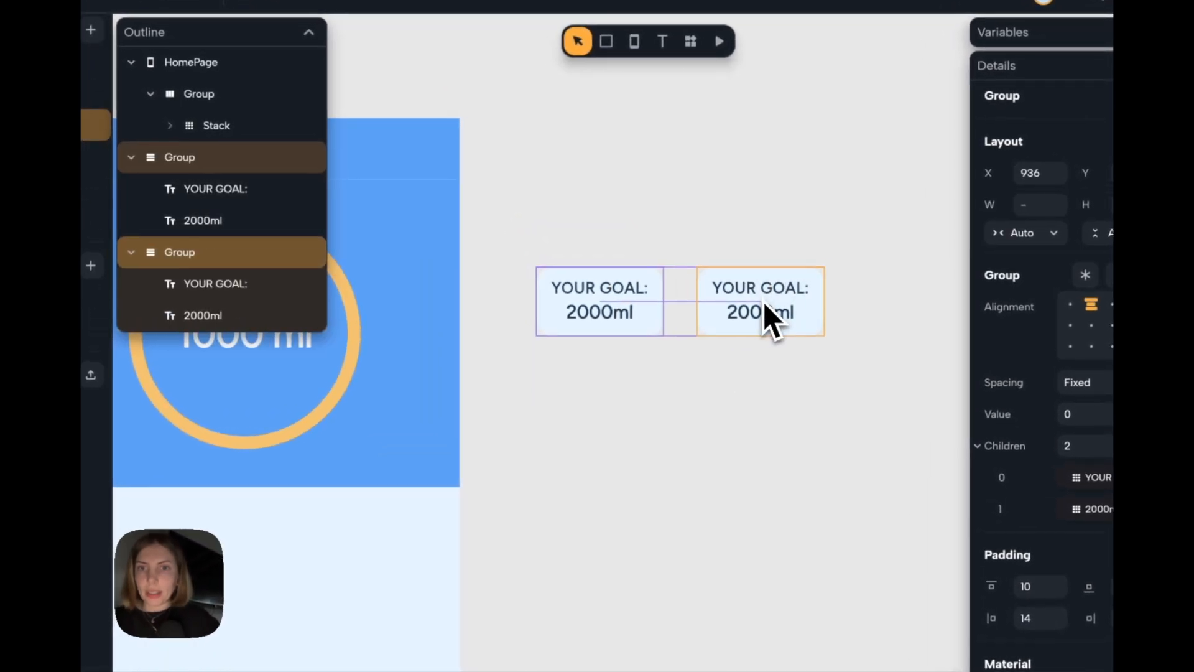
double_click(776, 293)
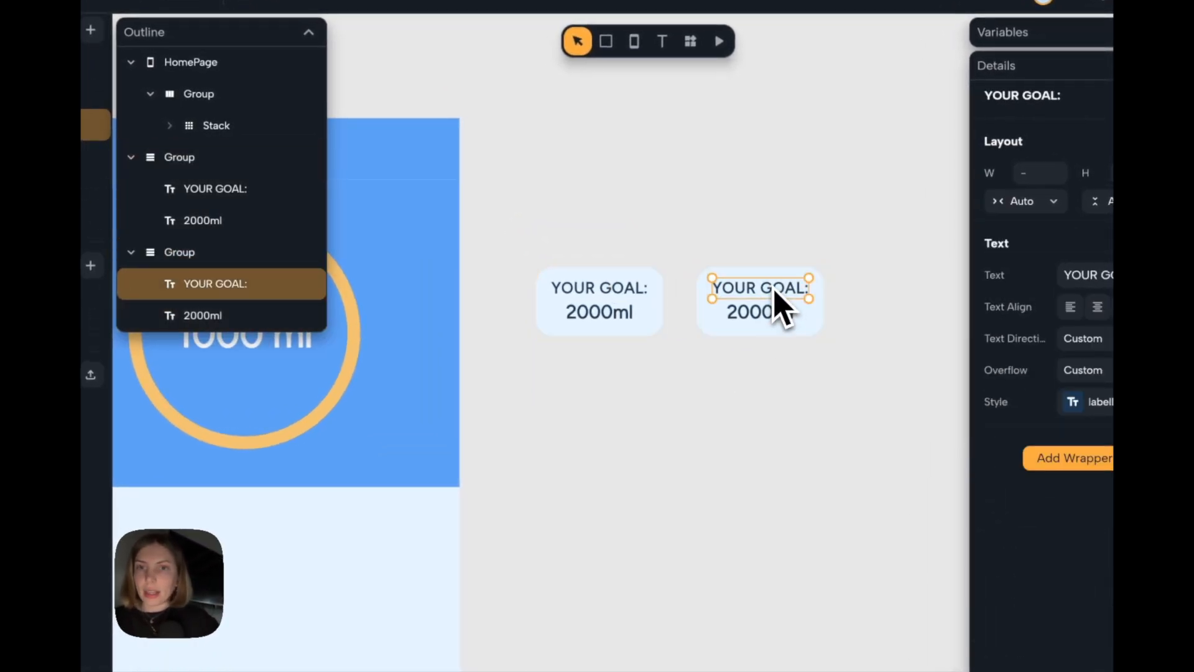
double_click(776, 291)
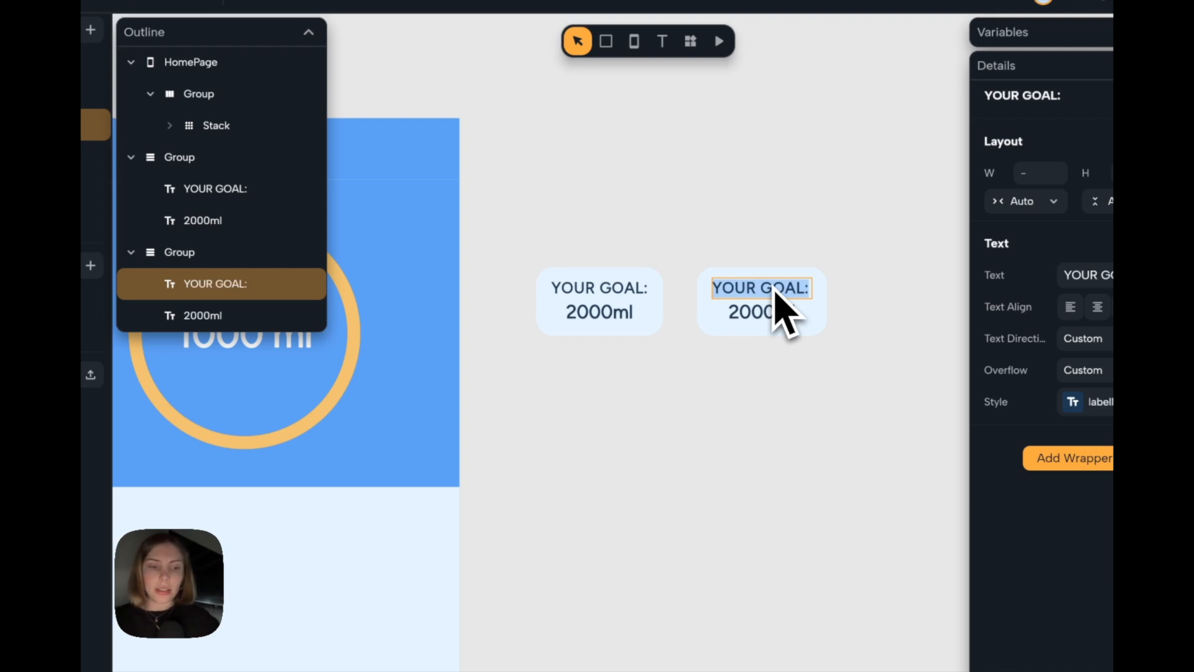
type("REMAI")
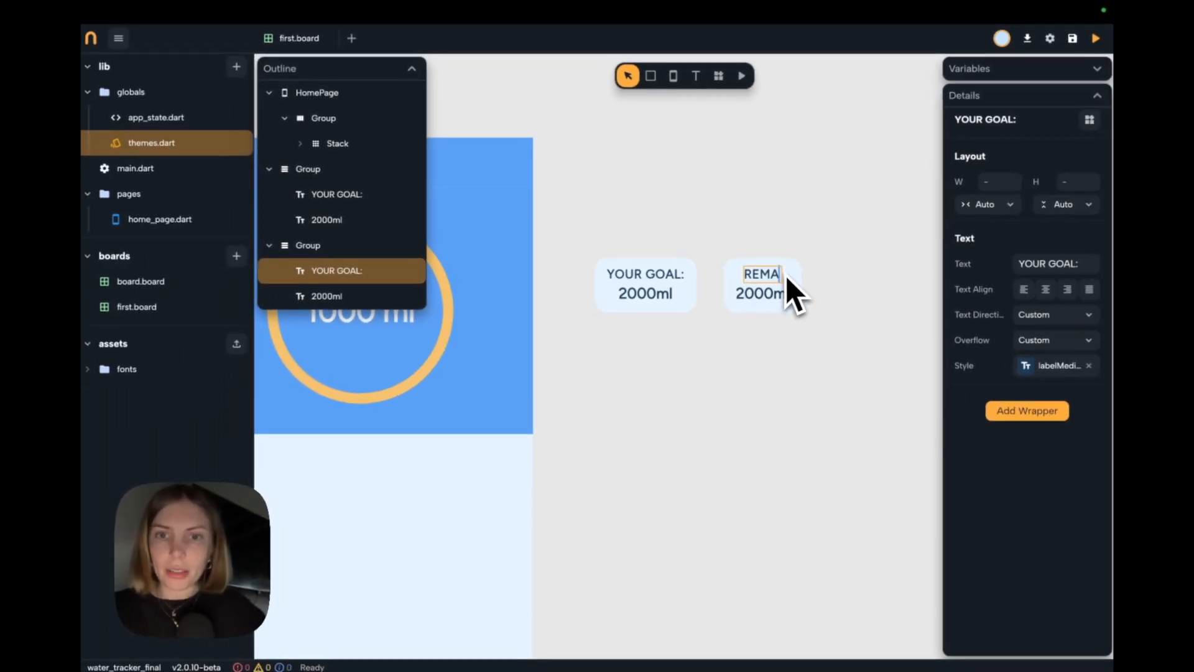
type("NING:")
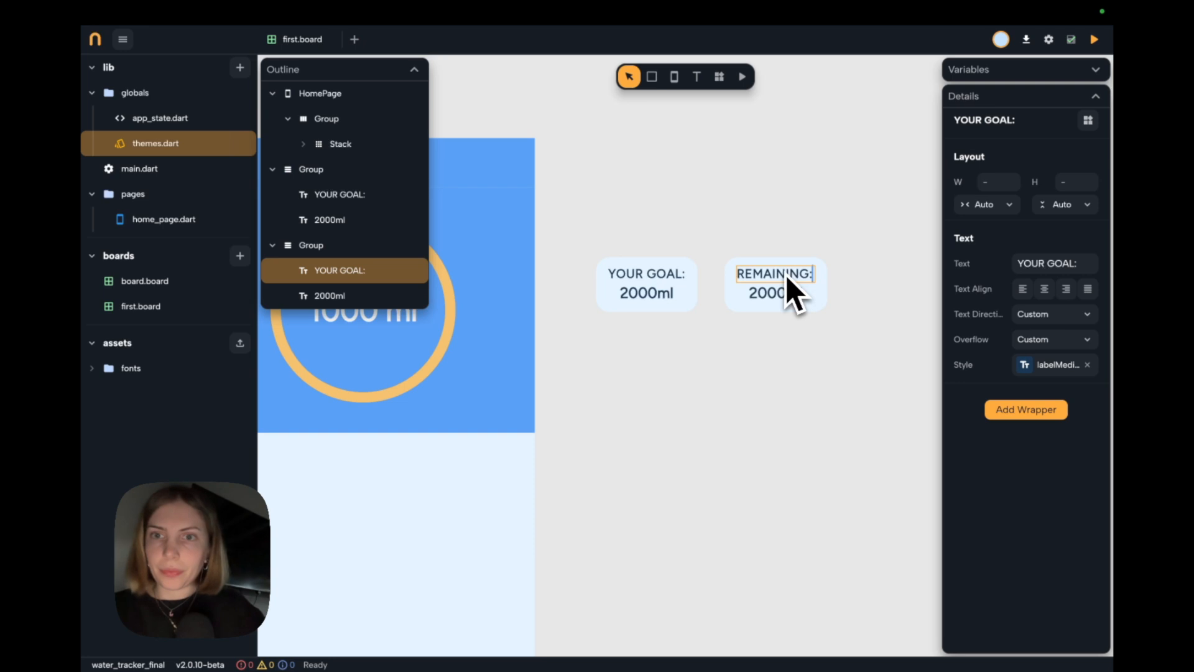
Change the amount in the "REMAINING:" card to 1000ml.
double_click(778, 296)
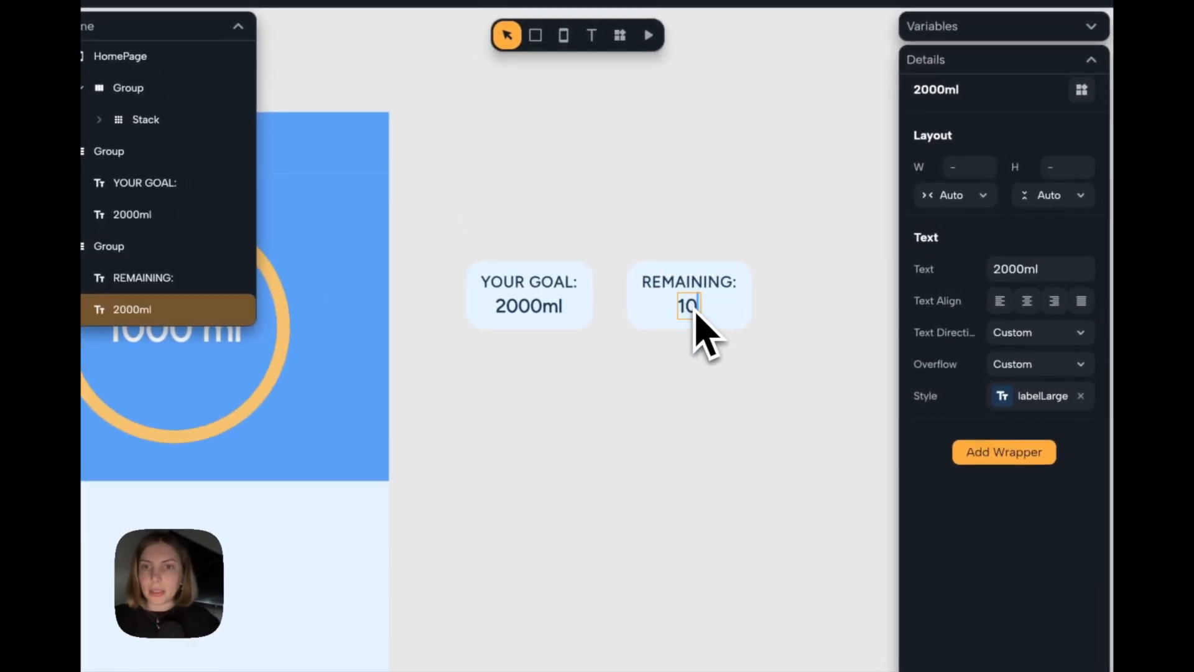
left_click(632, 360)
Group the goal and remaining cards together and arrange the group as a horizontal row.
left_click(625, 330)
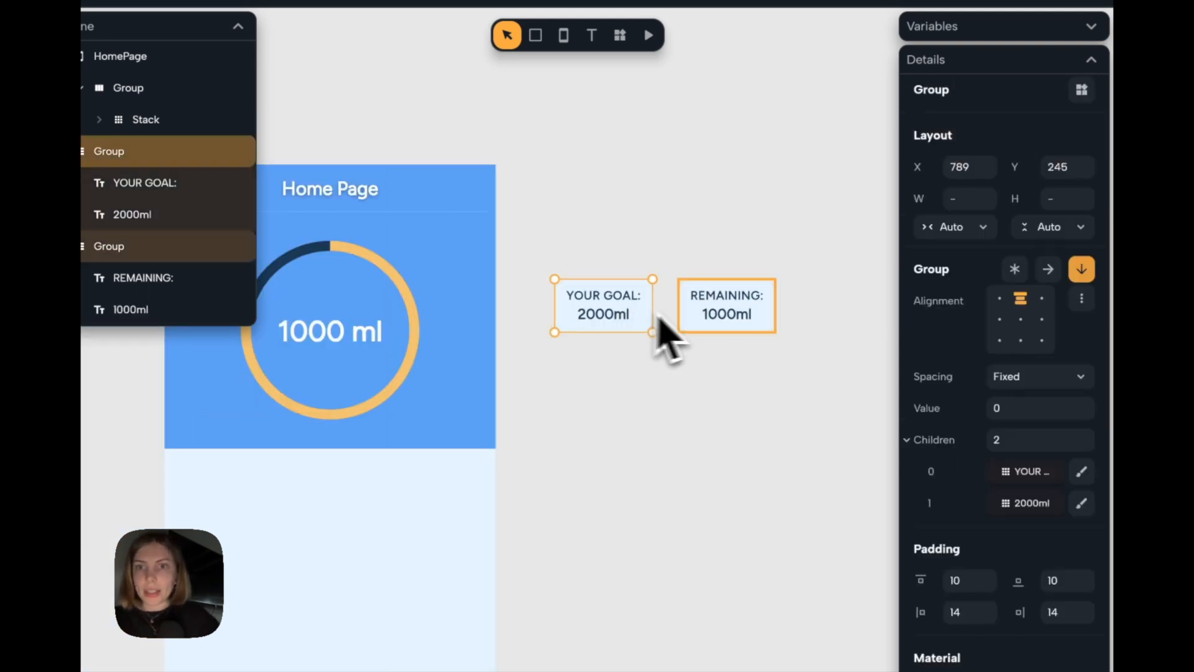
left_click(737, 340, "shift")
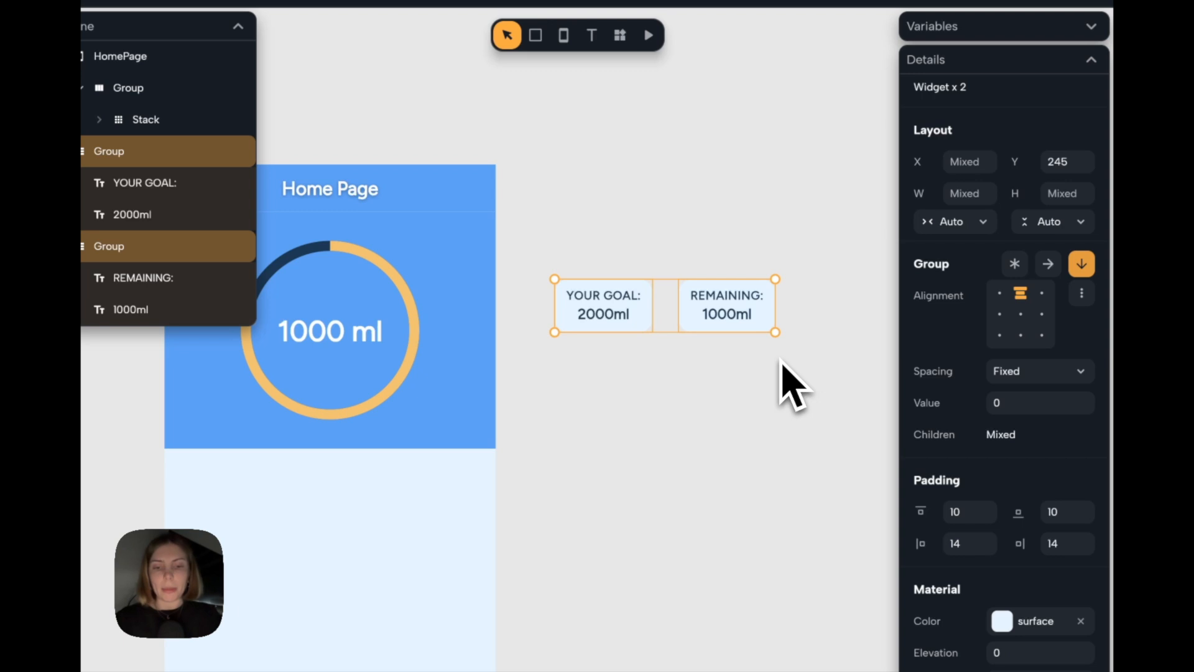
key("super+g")
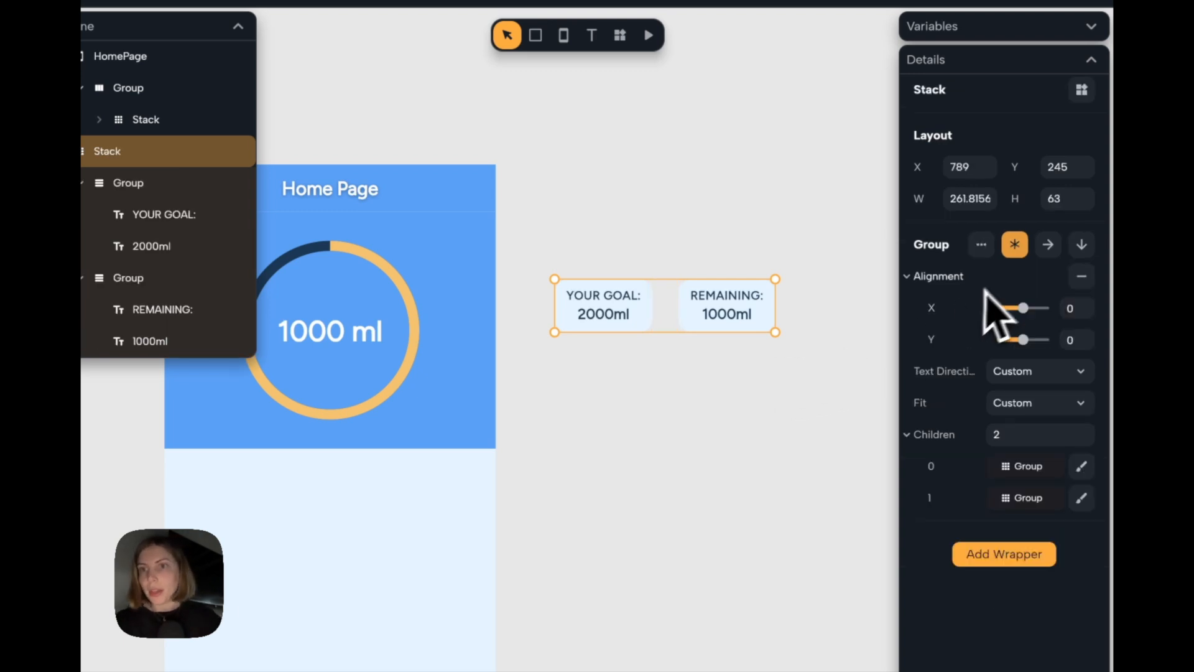
left_click(1048, 244)
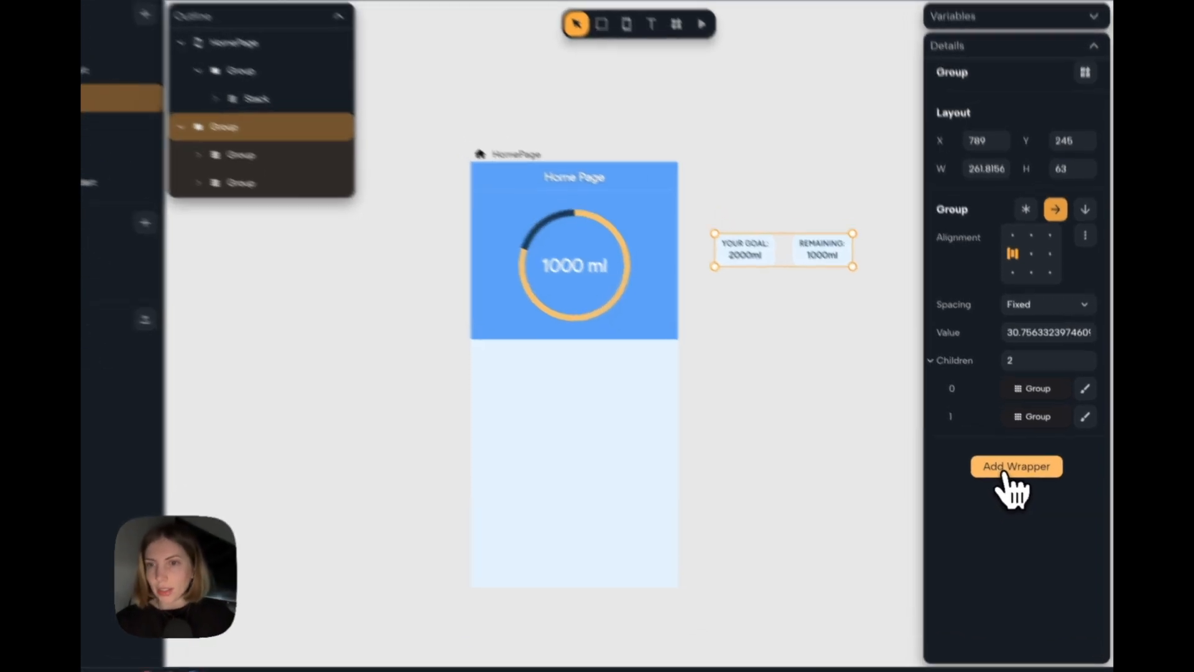
Wrap the card row in Padding and center-align its cards within a 310 by 92 frame.
left_click(1014, 478)
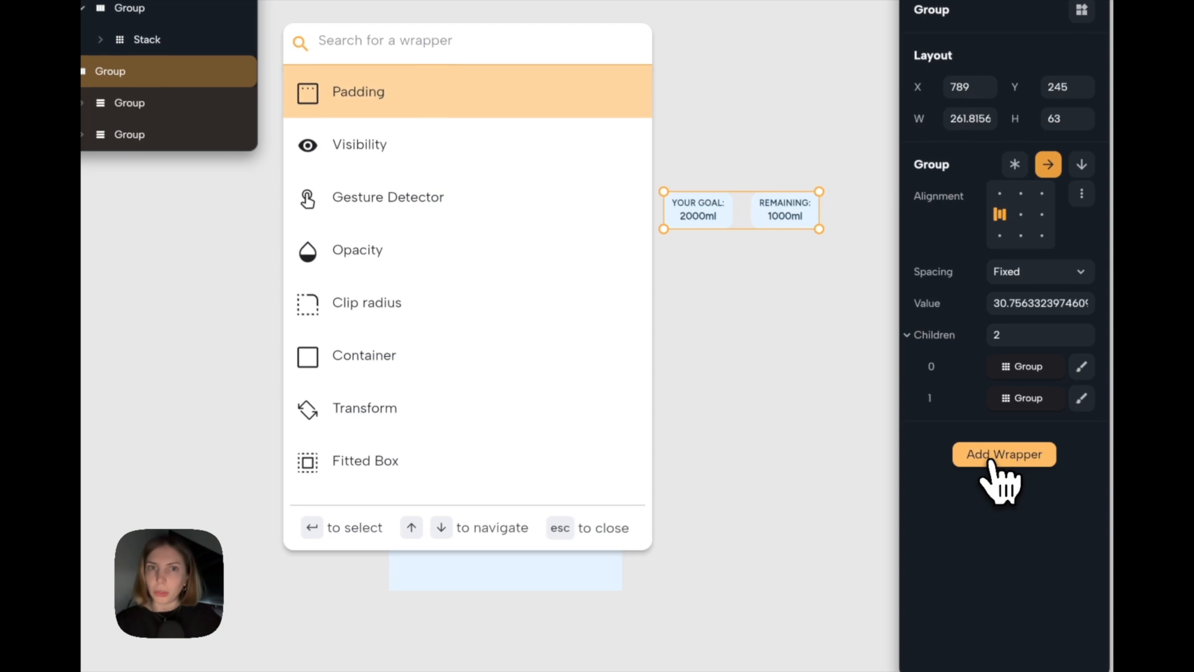
key("Return")
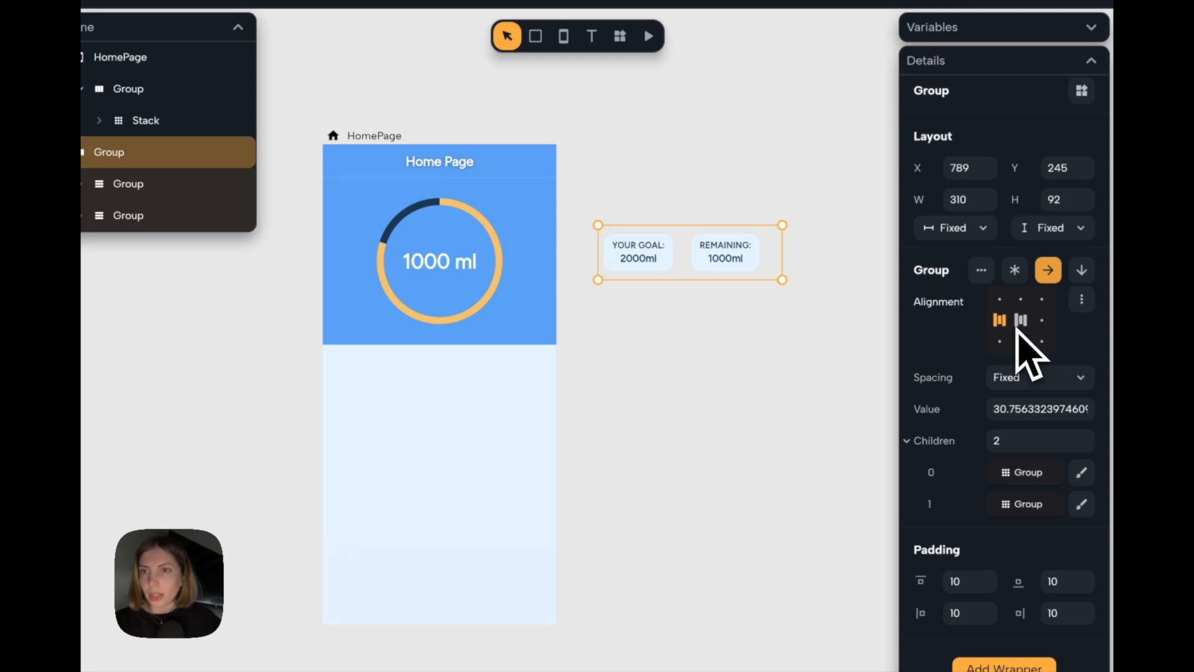
left_click(1020, 322)
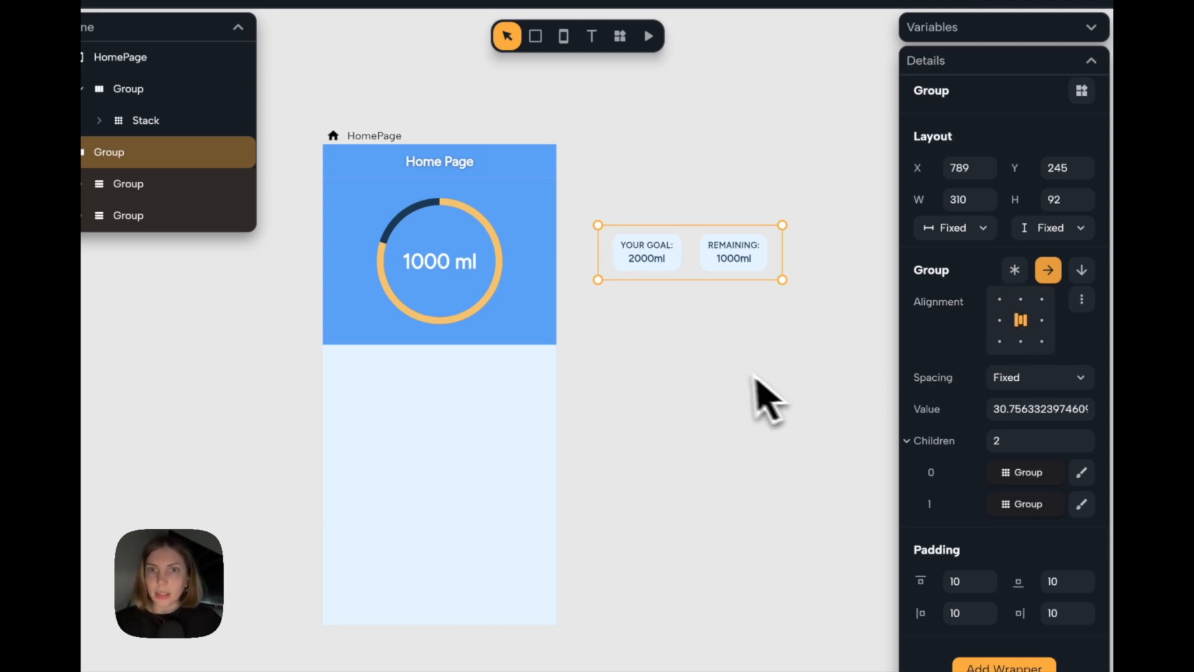
Move the card row into HomePage above the progress circle group and set its width to Expand.
left_click_drag(697, 265, 513, 234)
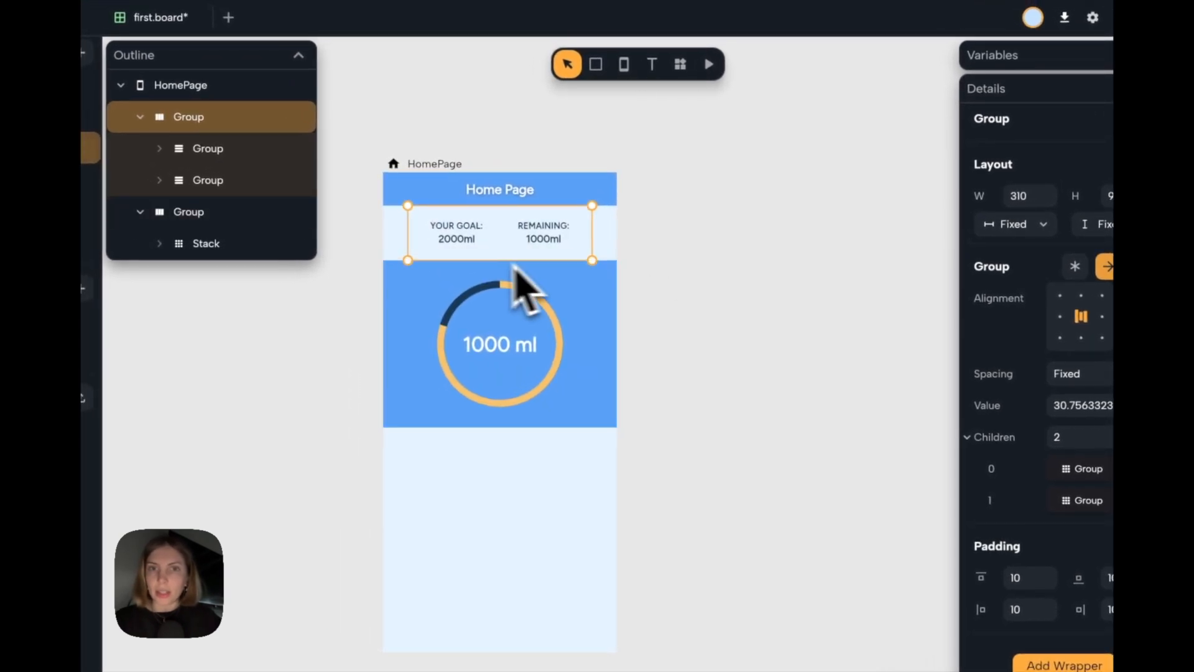
scroll(443, 231, "up", 2)
scroll(445, 232, "left", 1)
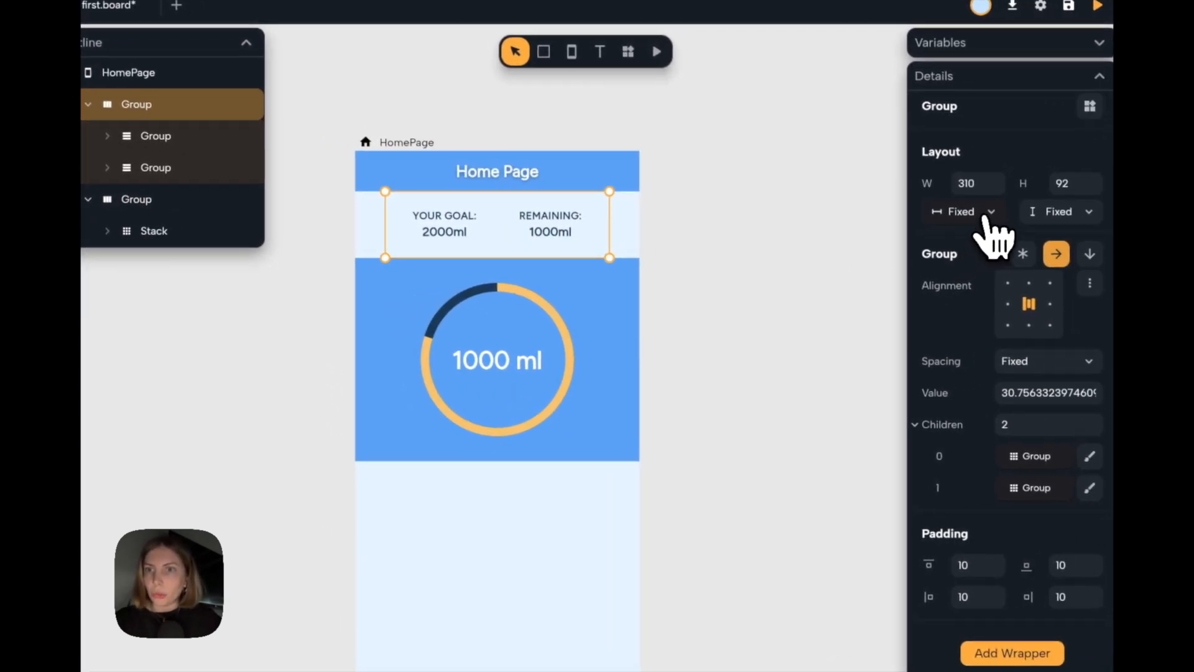
left_click(989, 214)
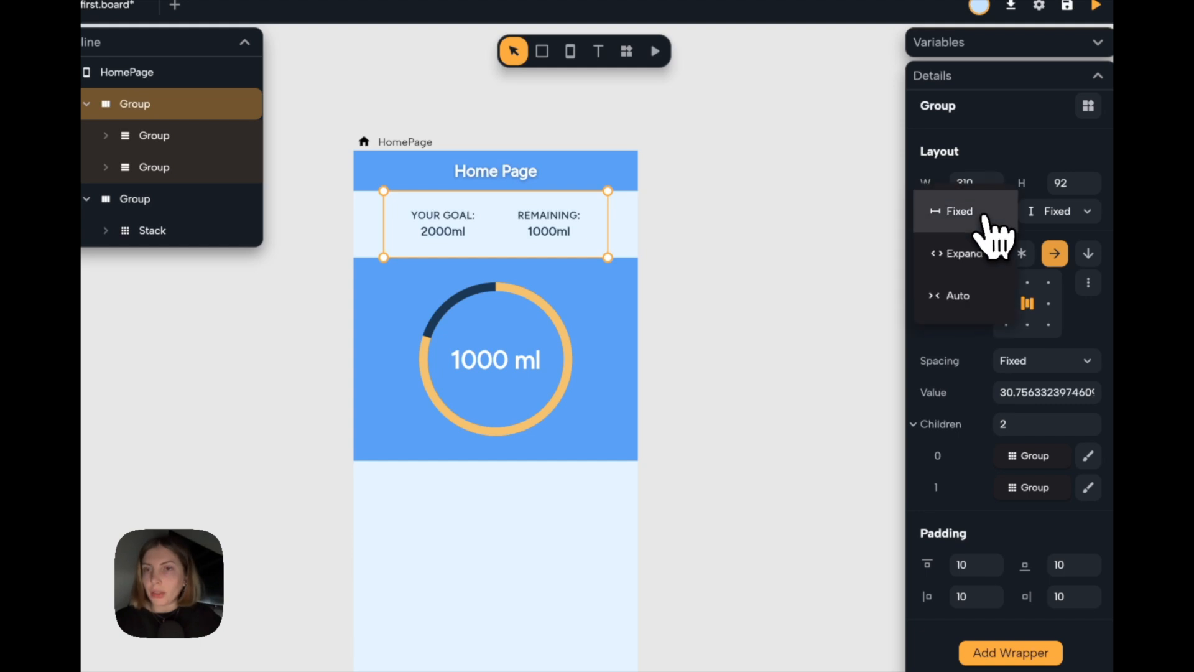
left_click(984, 252)
scroll(607, 333, "down", 1)
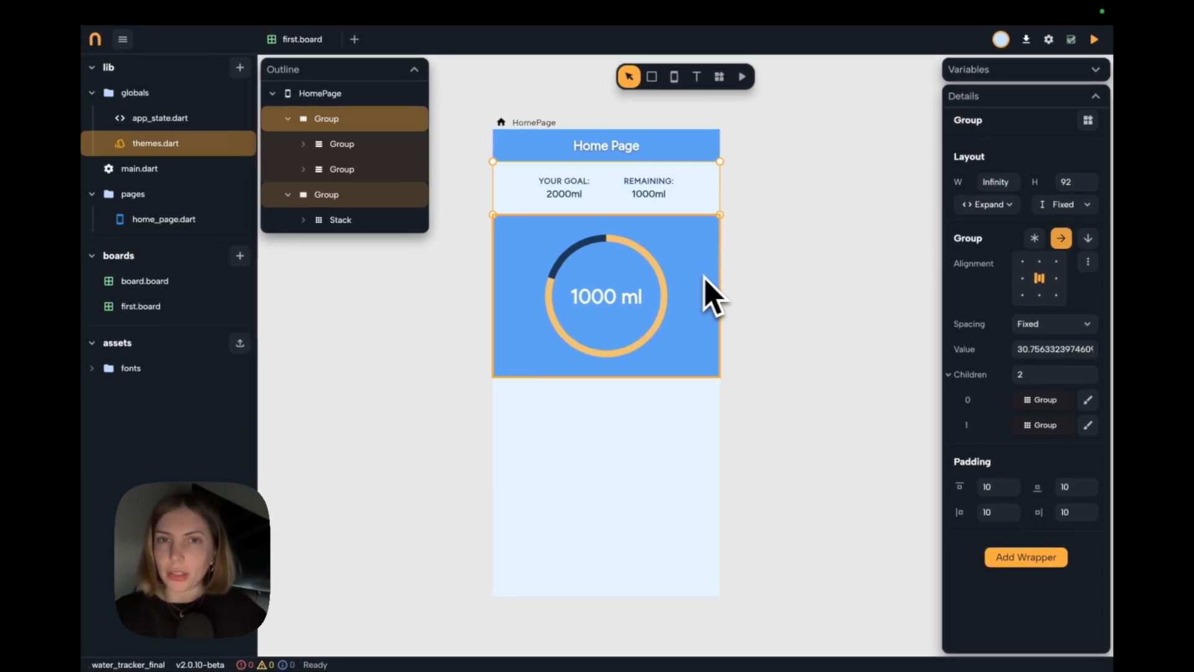
Wrap the card row in a Material wrapper and set its color to the theme's Primary.
left_click(1037, 568)
type("mat")
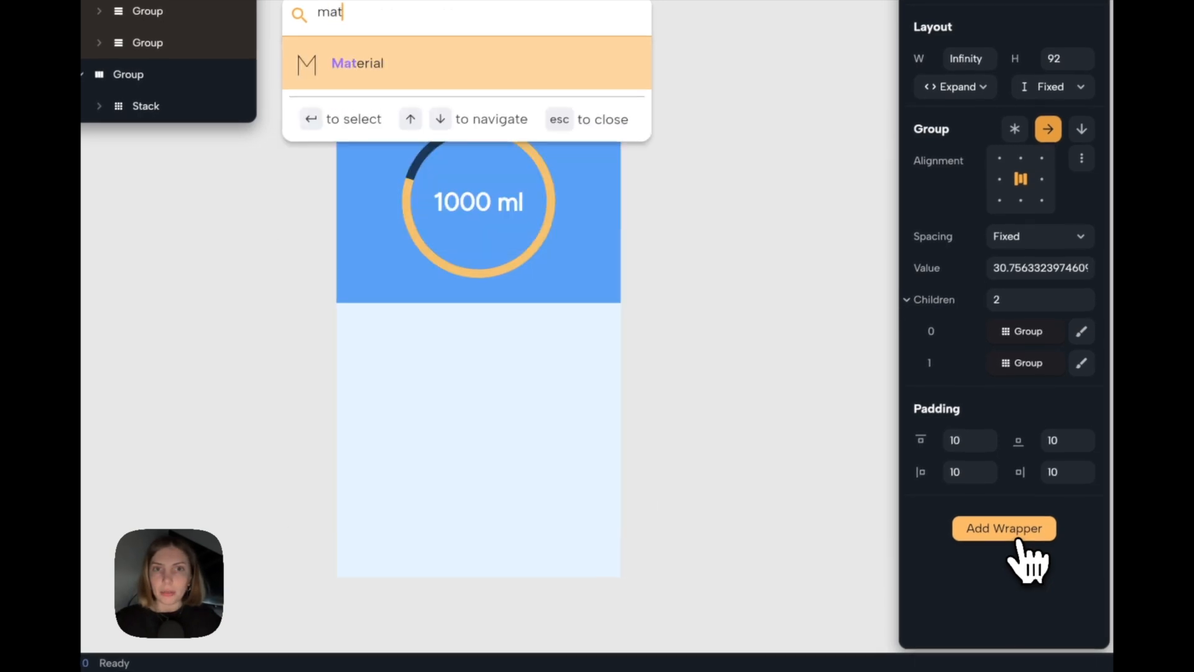
key("Return")
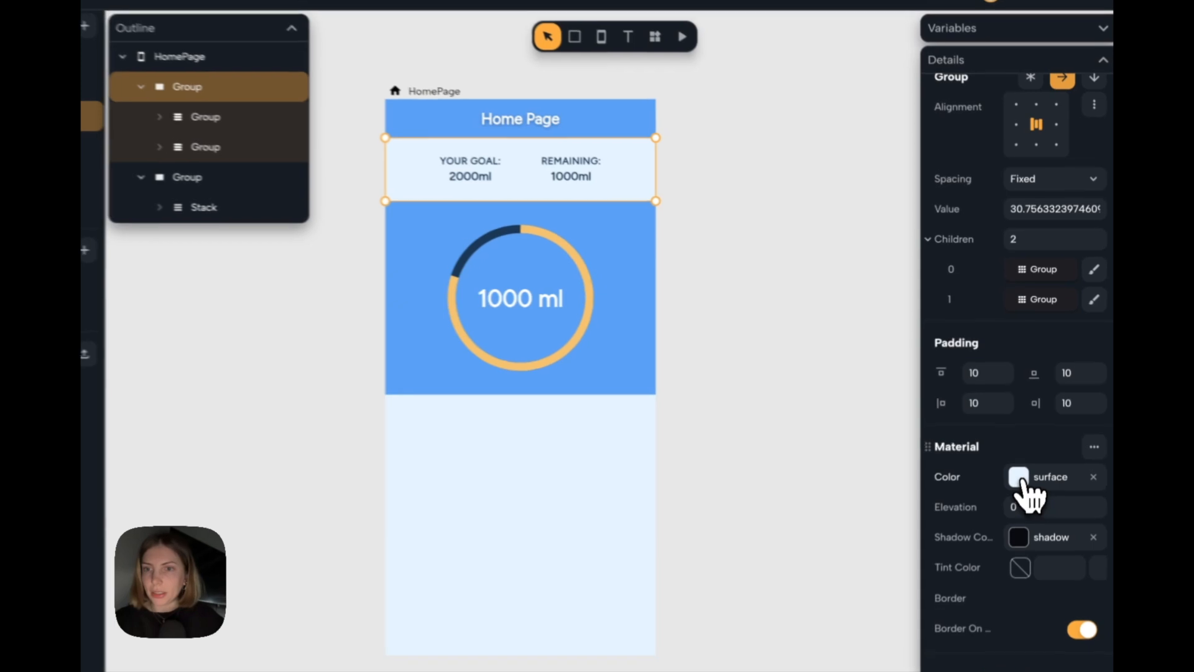
left_click(1024, 446)
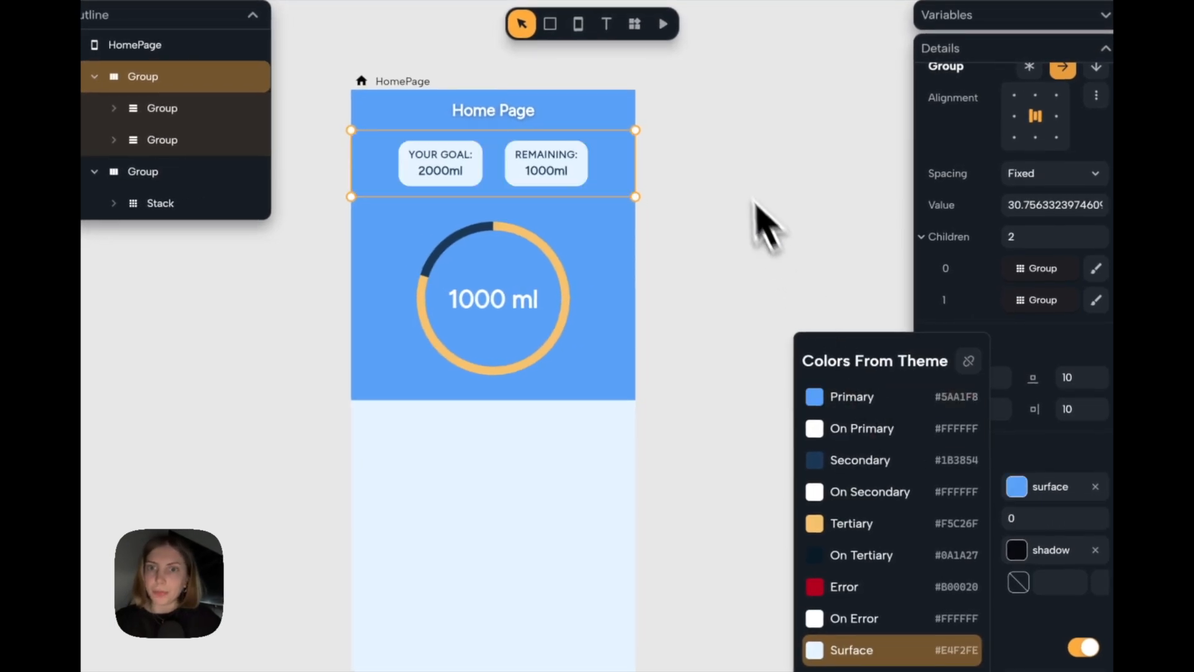
left_click(729, 162)
Recolor both cards' Material from the theme's Primary, detach the color from the theme and lighten it to 8CBEFF.
scroll(475, 186, "up", 3)
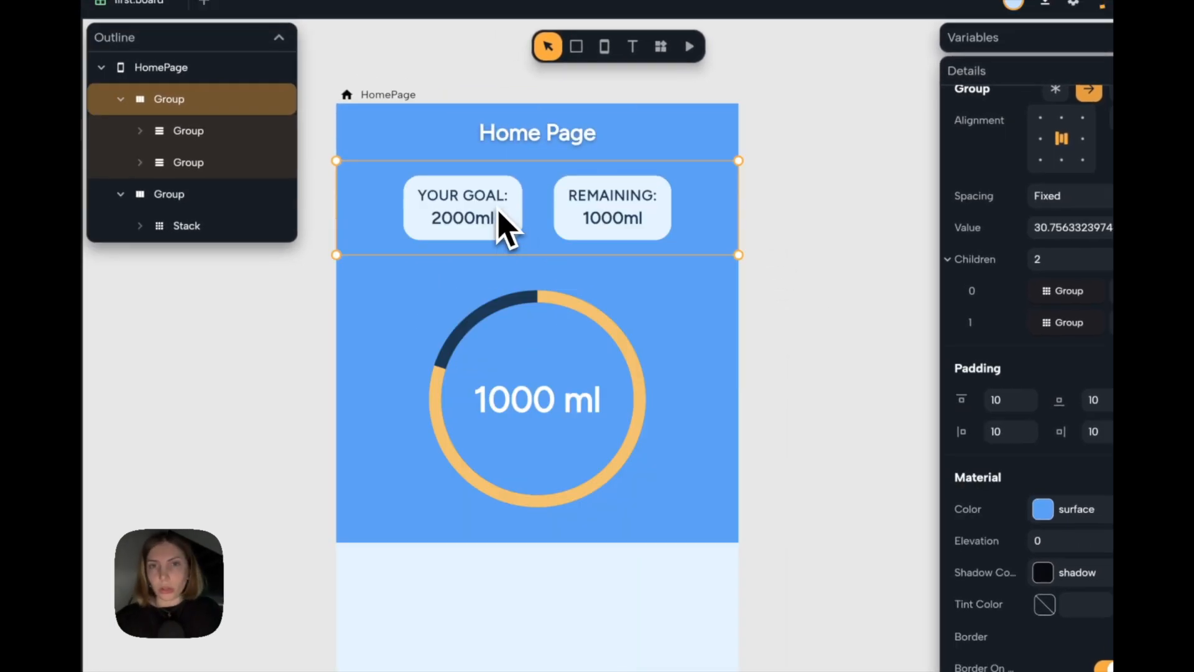
left_click(498, 212)
left_click(630, 215, "shift")
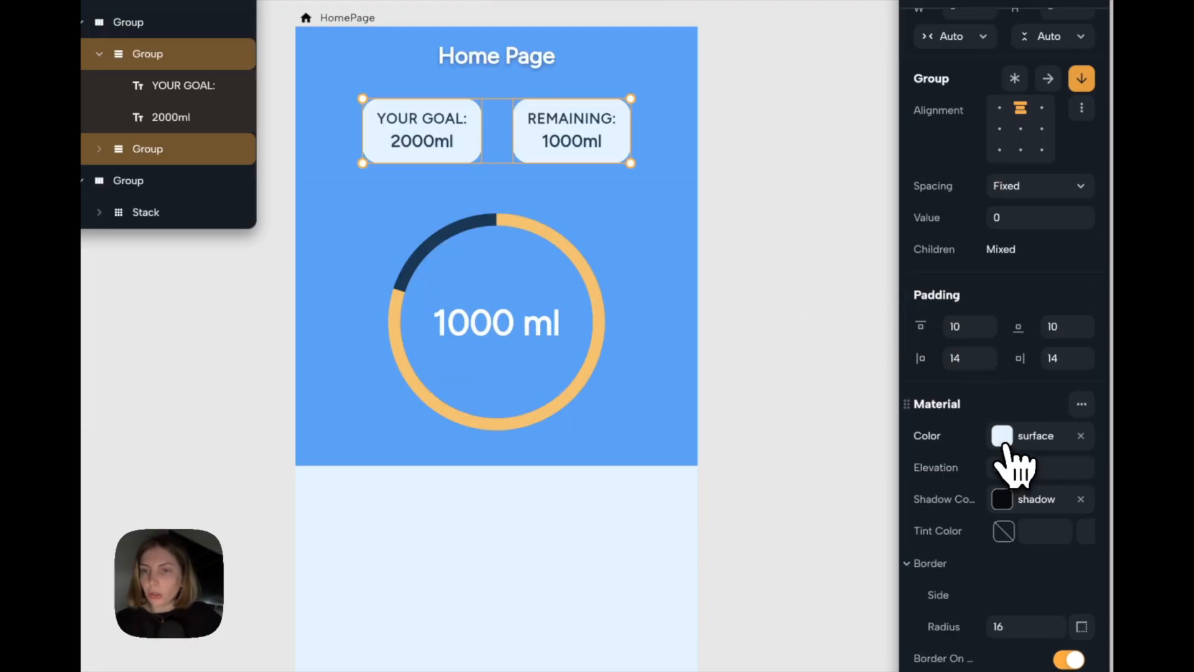
left_click(1002, 436)
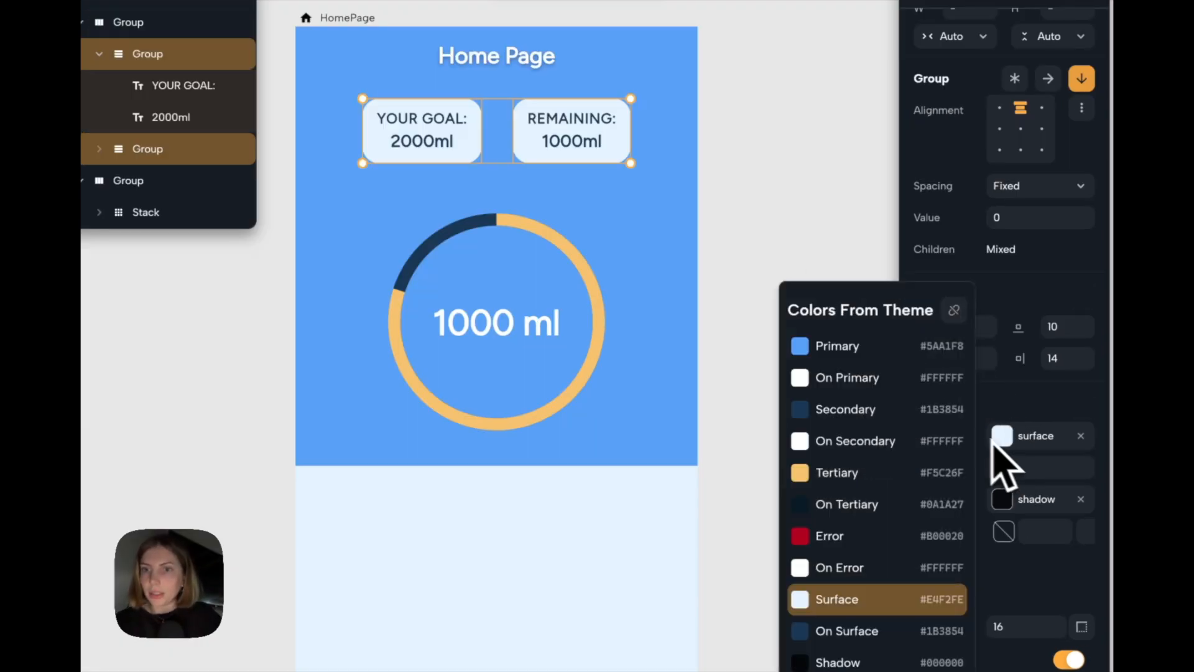
left_click(865, 358)
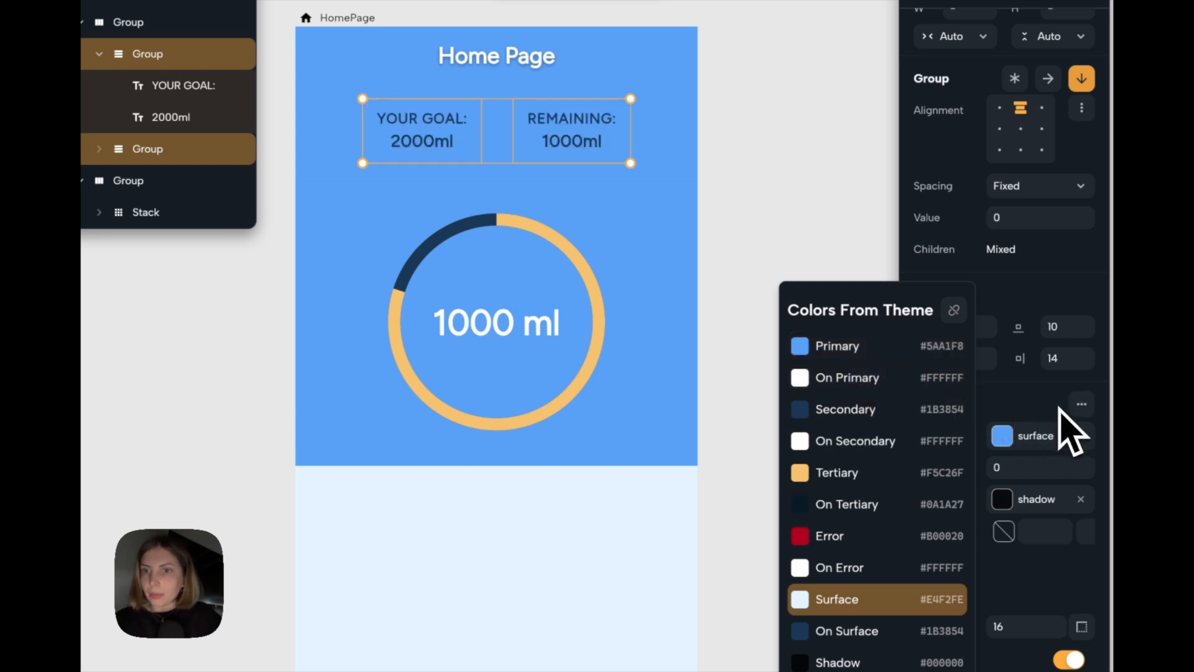
left_click(1071, 434)
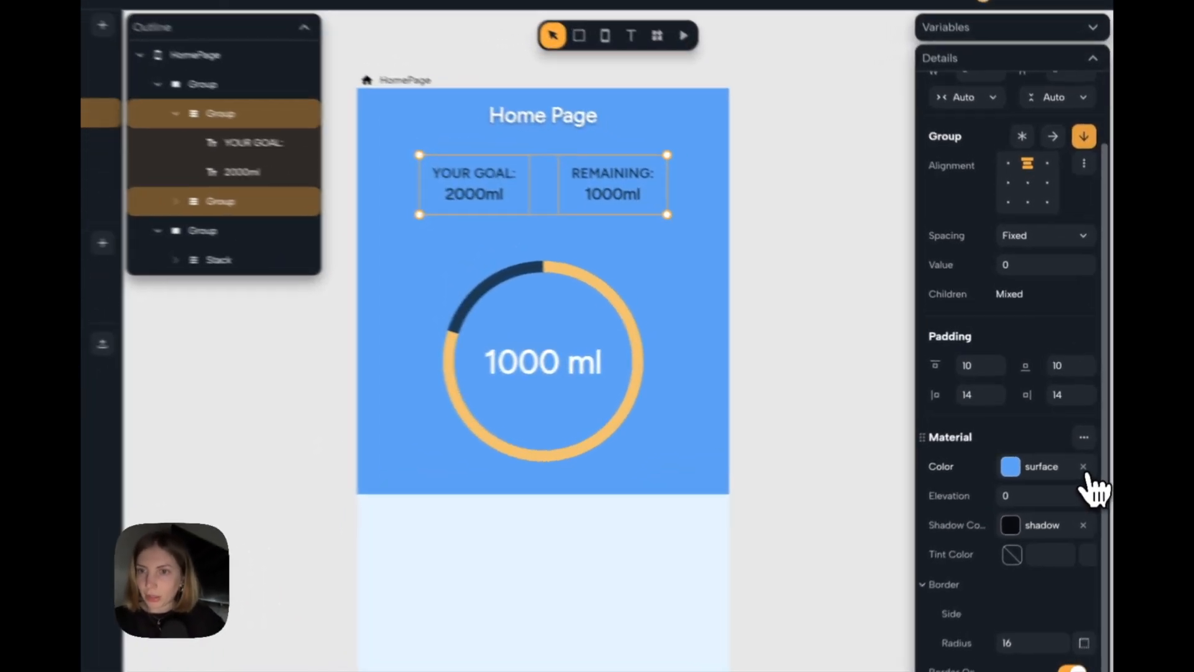
left_click(1084, 468)
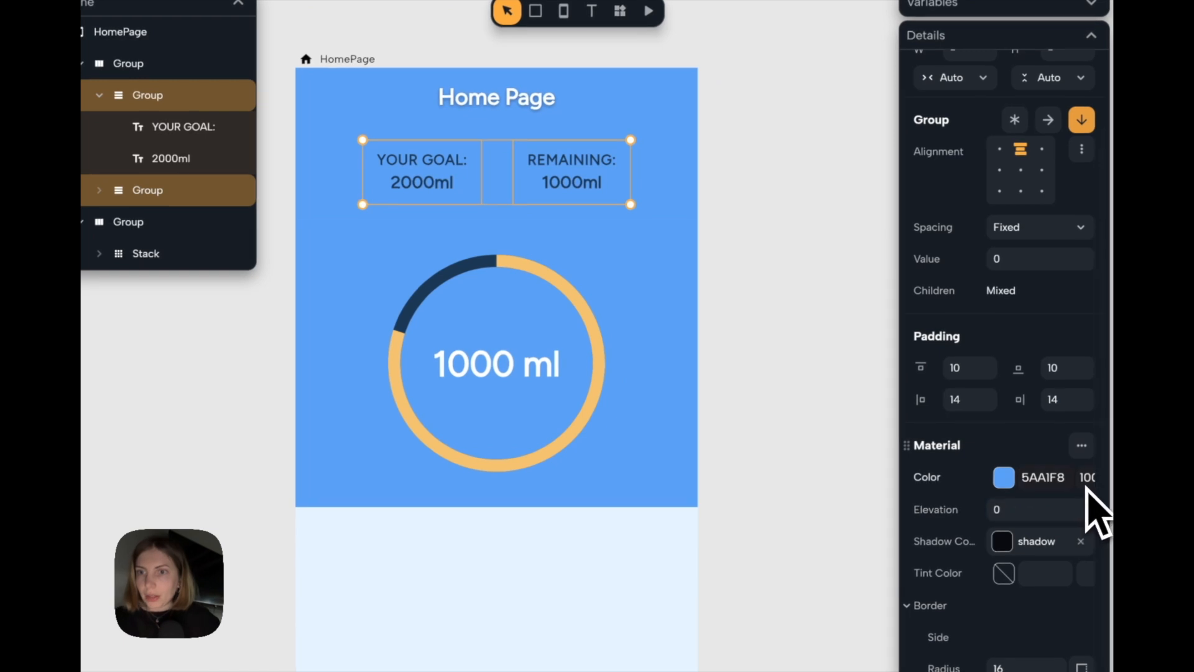
left_click(1006, 480)
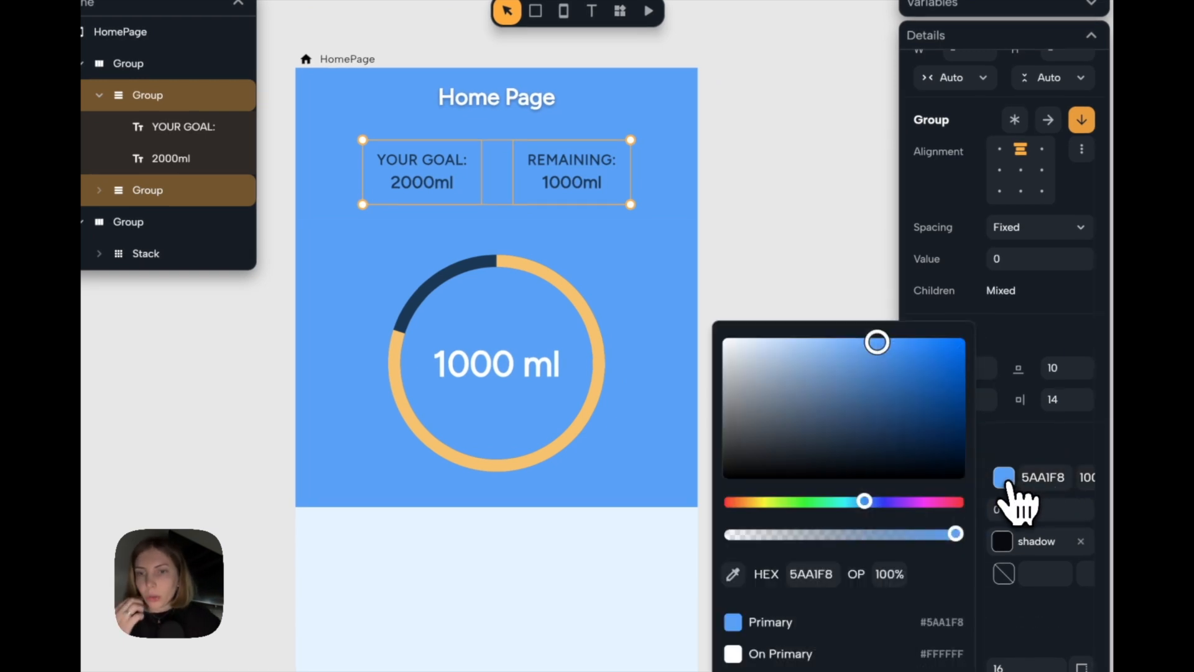
left_click_drag(879, 342, 834, 324)
left_click(803, 249)
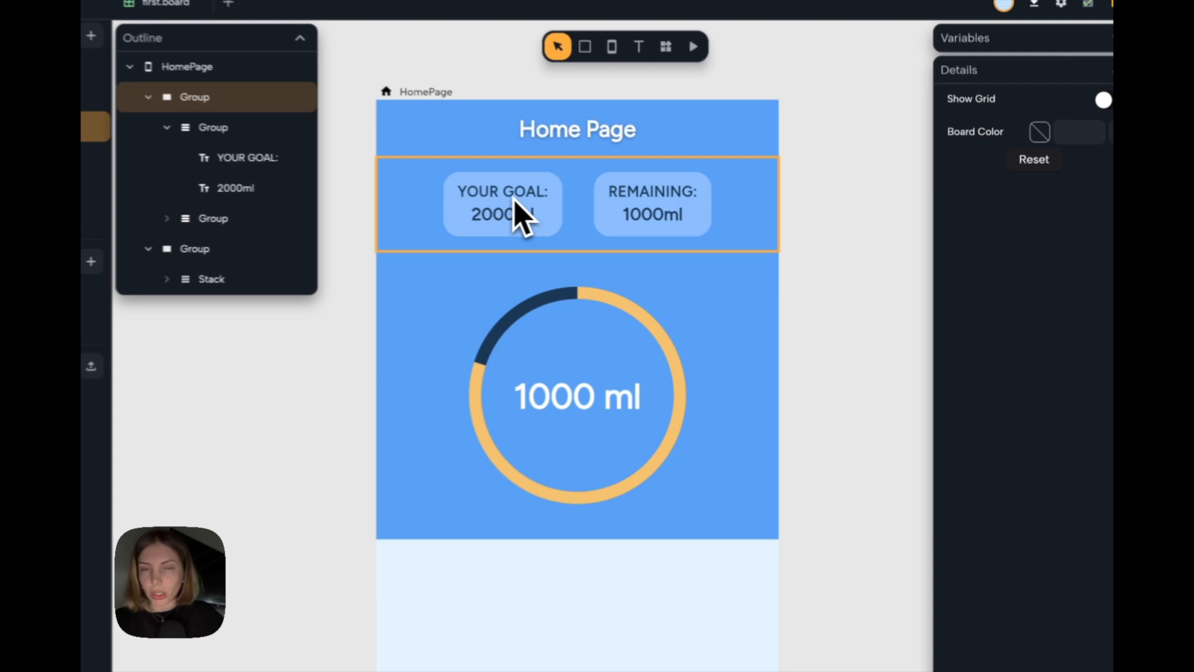
Detach the "YOUR GOAL:" heading from its theme text style and set its color to FFFFFF.
left_click(514, 199)
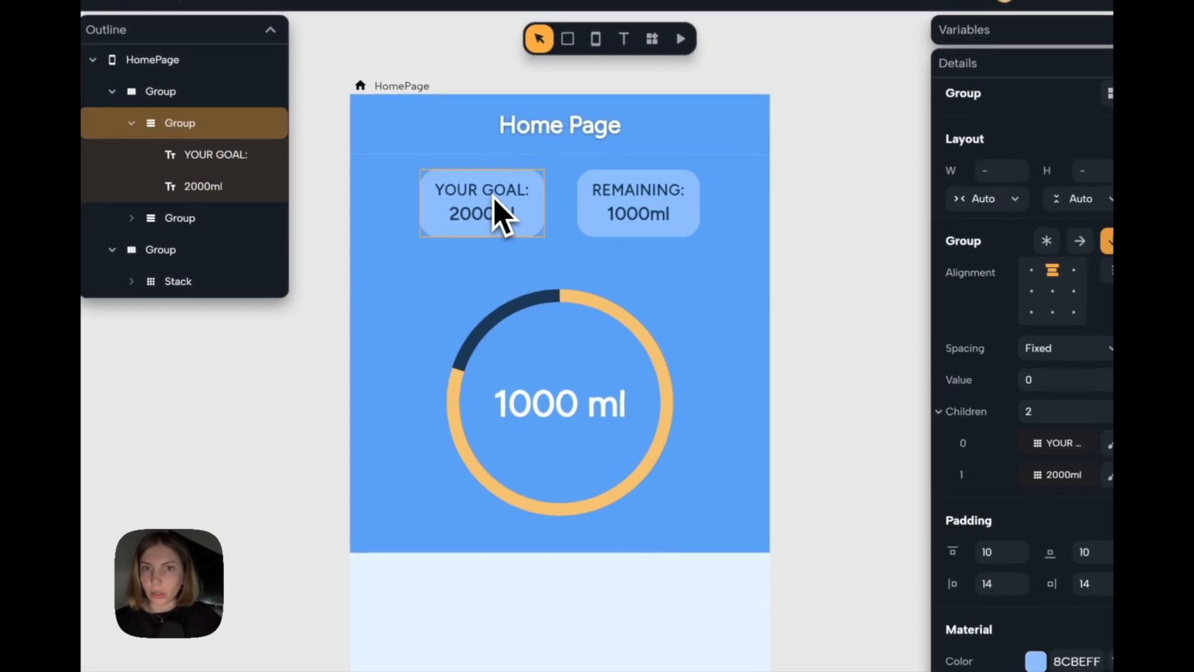
left_click(514, 198)
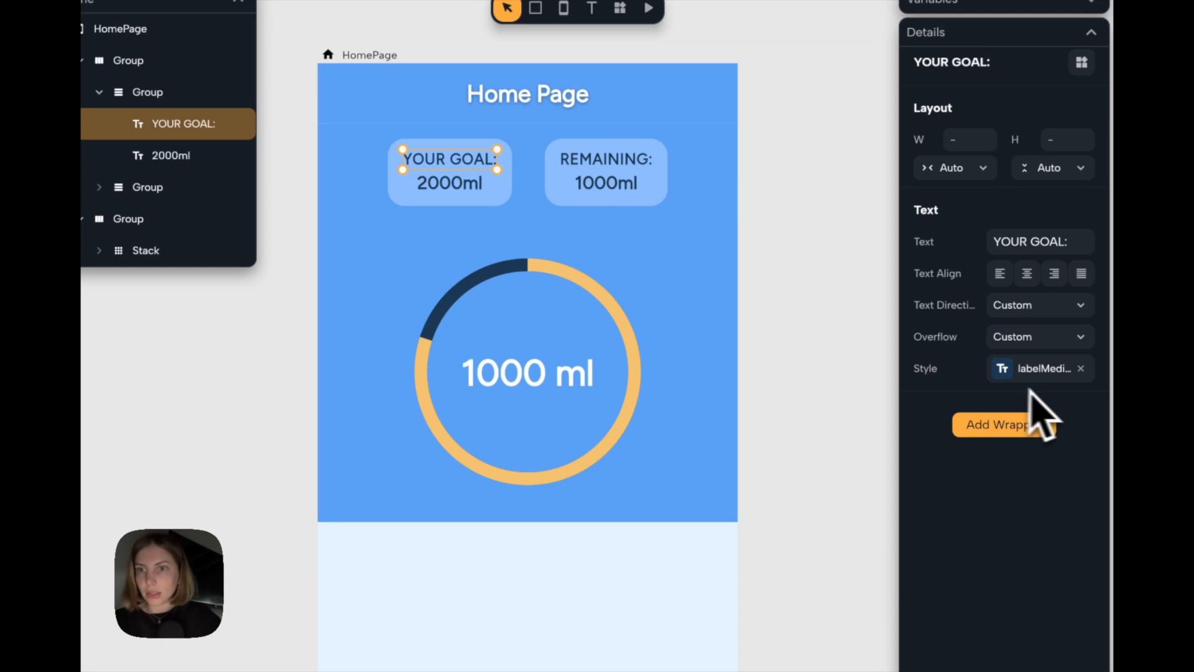
left_click(1081, 370)
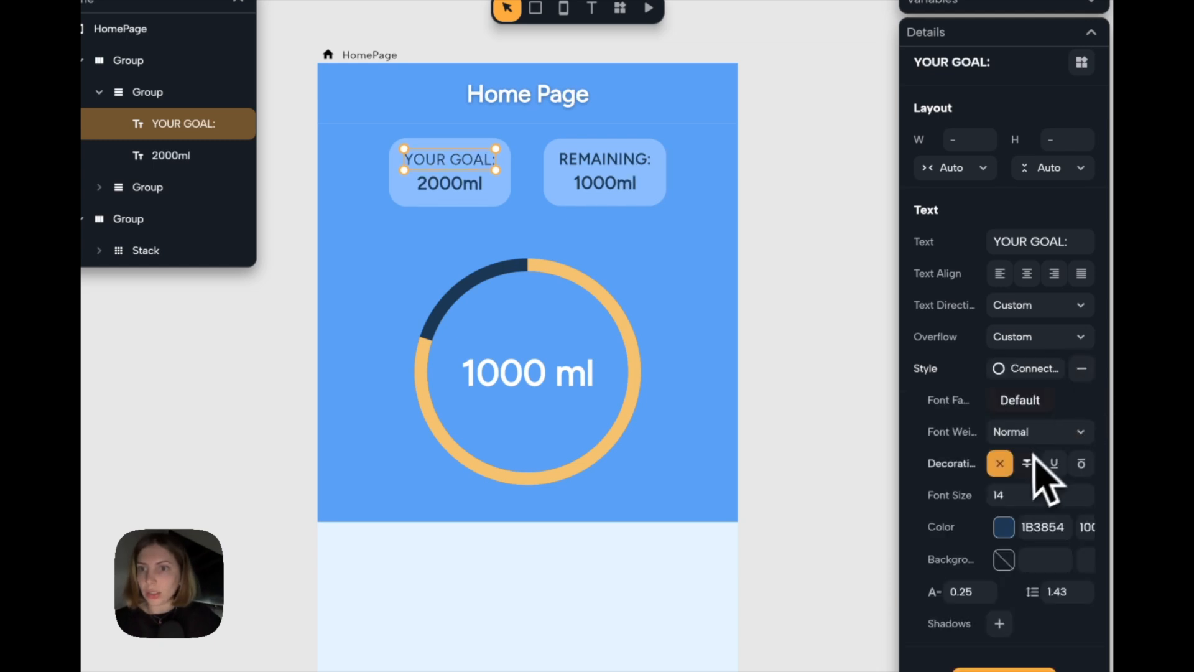
left_click(1003, 527)
left_click_drag(888, 437, 684, 307)
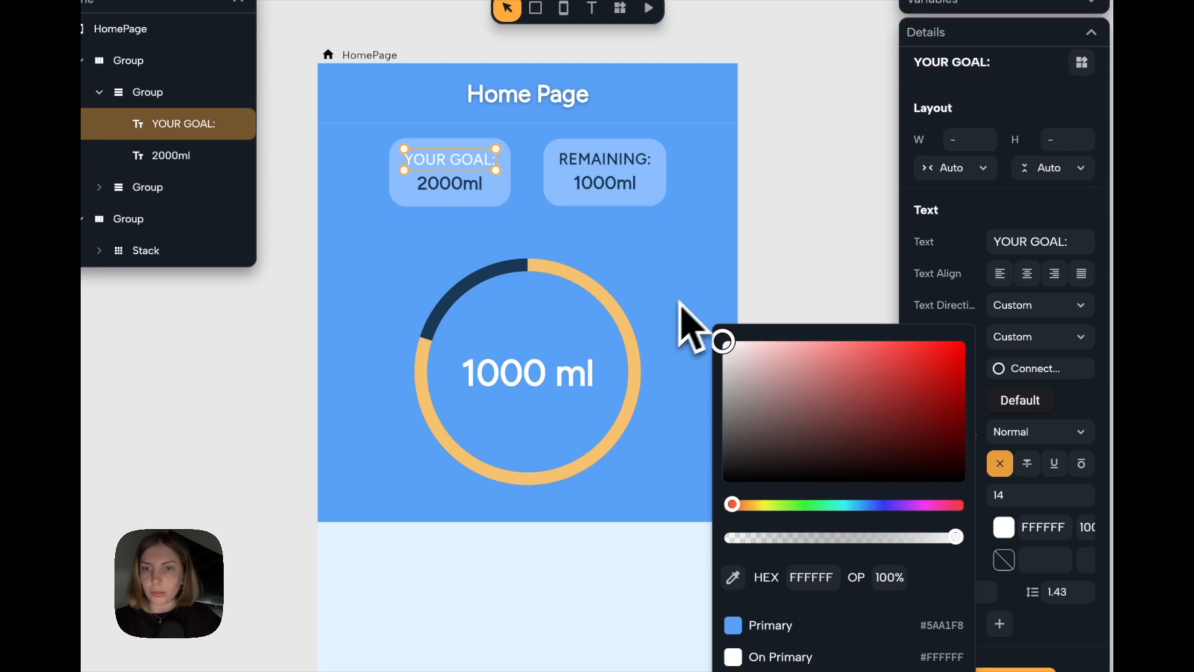
left_click(771, 256)
Detach the "REMAINING:" heading from its theme text style and set its color to white.
left_click(647, 164)
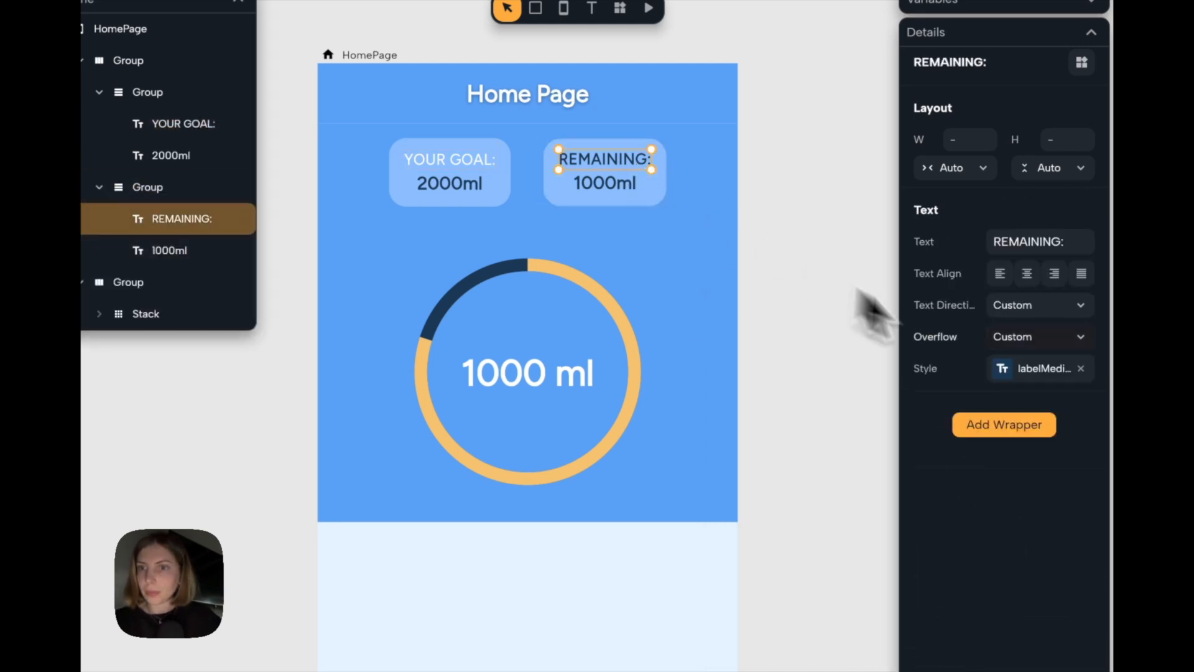
left_click(1081, 370)
left_click(1003, 526)
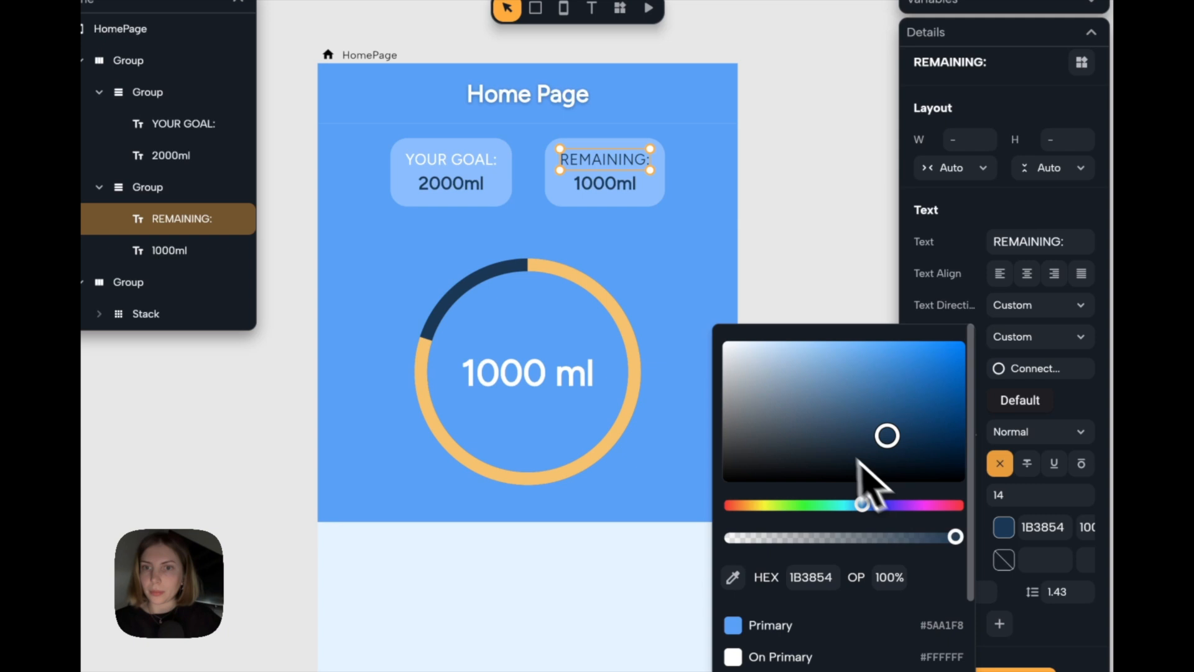
left_click_drag(834, 436, 621, 245)
left_click(773, 221)
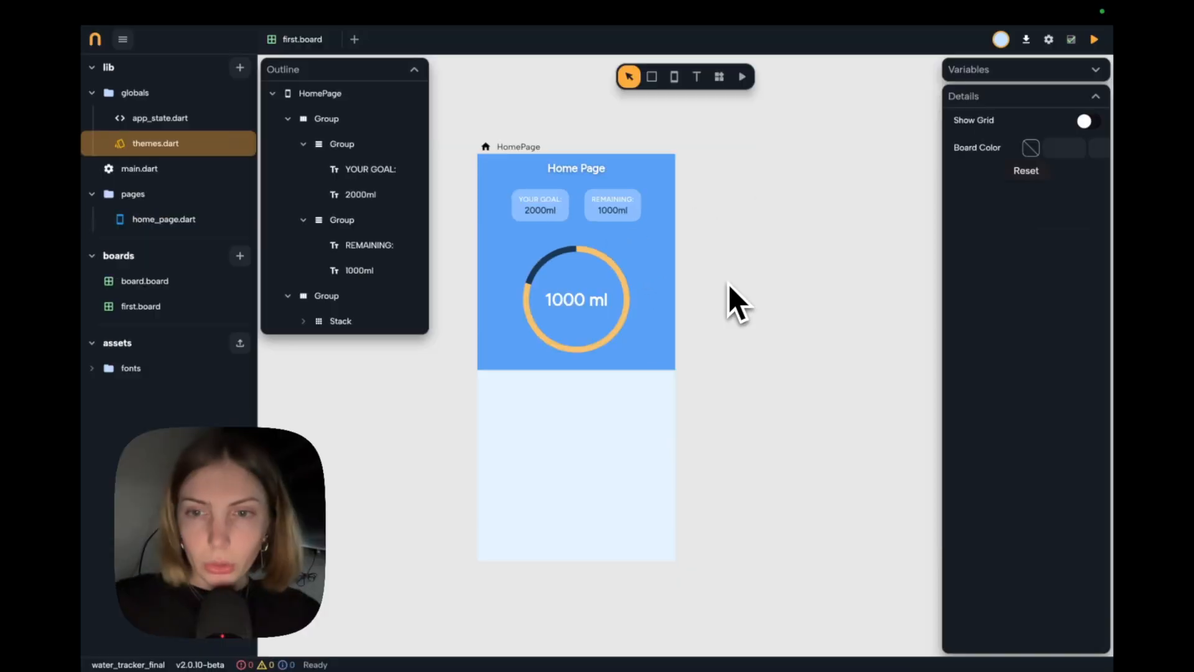
Round both bottom corners of the progress circle group's Container to a radius of 50 and save the project.
left_click(705, 373)
left_click(636, 297)
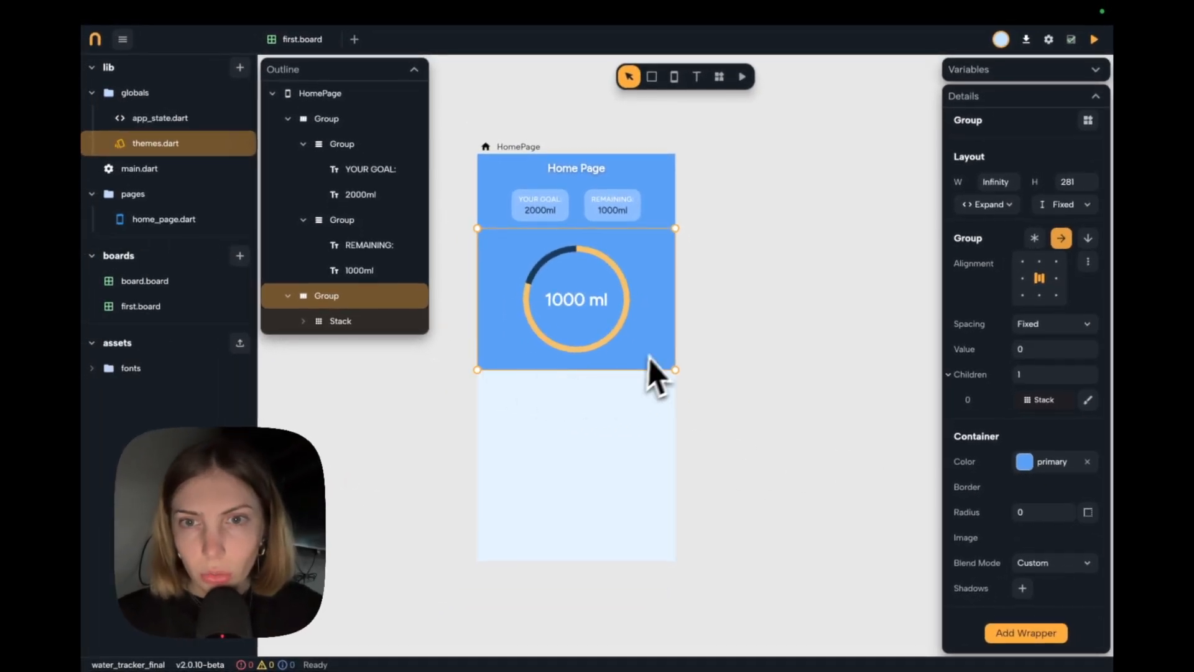
left_click(1087, 512)
scroll(1020, 510, "down", 2)
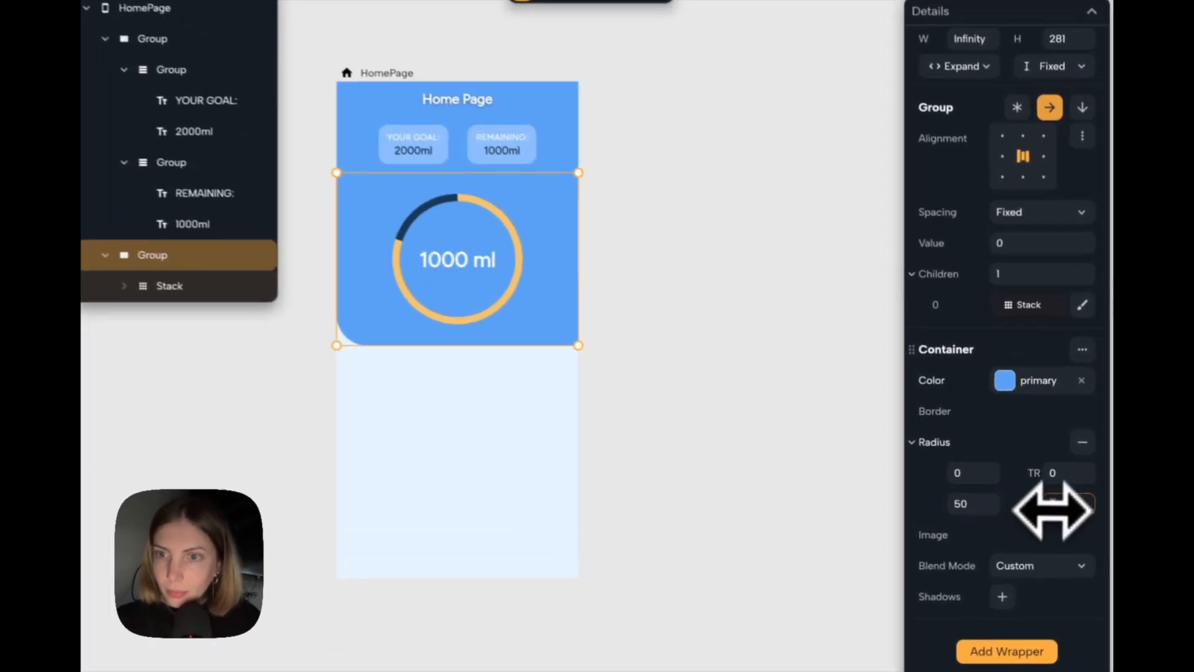
type("50")
left_click(698, 274)
scroll(697, 274, "down", 1)
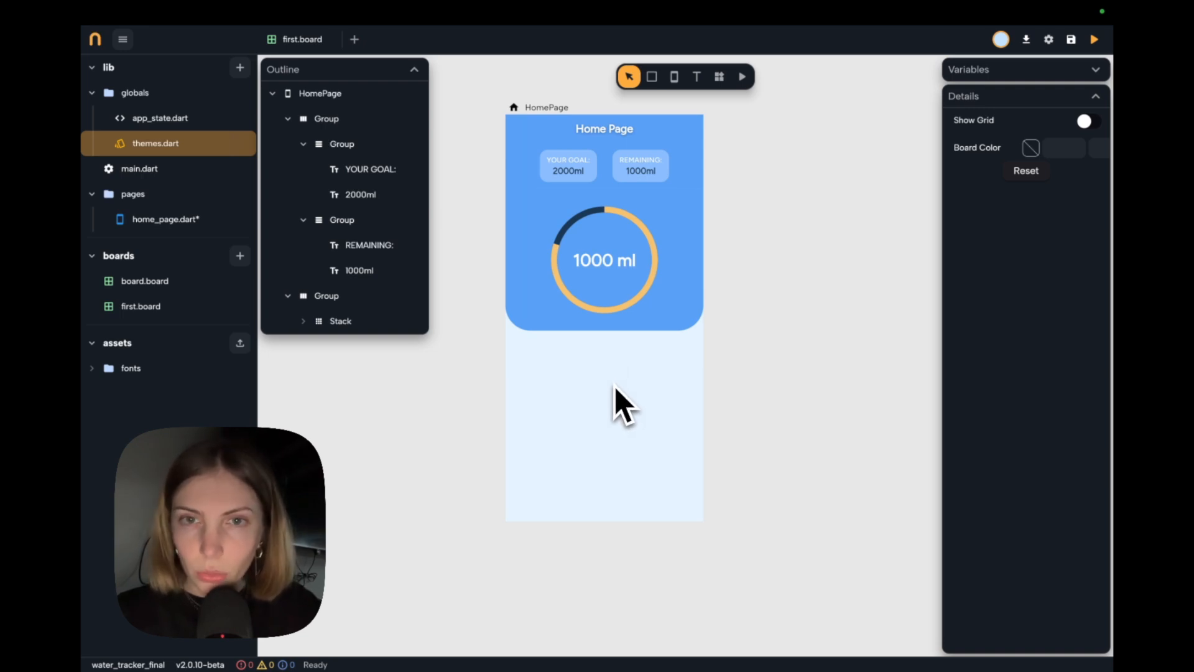
left_click(625, 301)
key("ctrl+s")
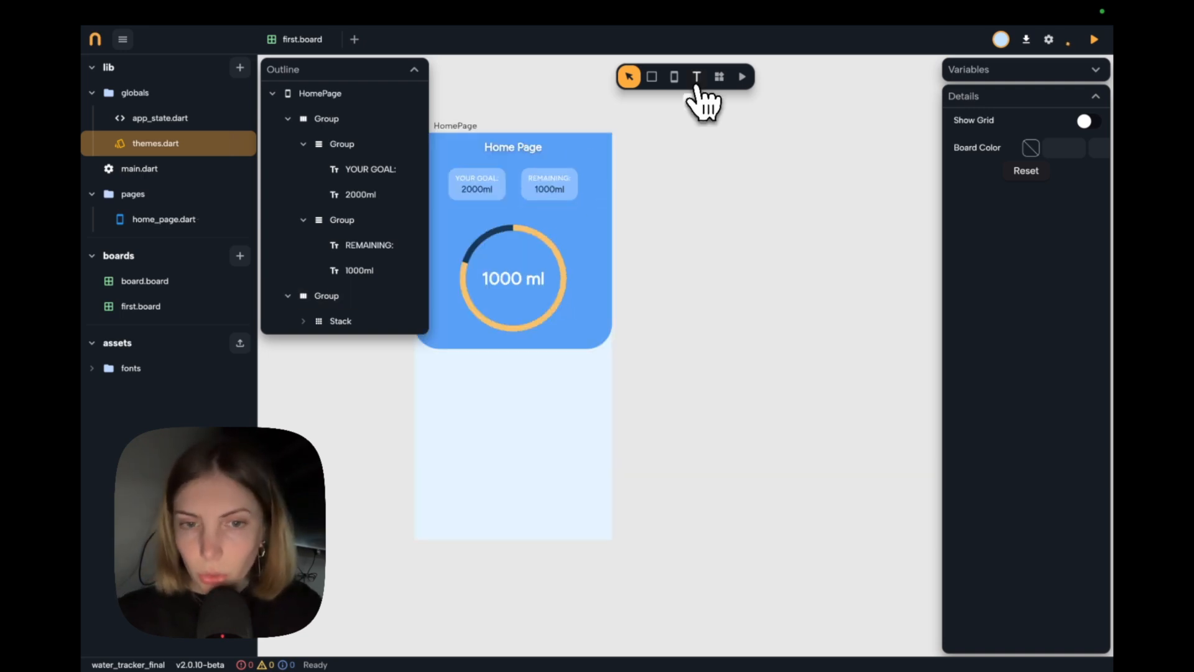
Place a text widget on the empty board area beside HomePage and apply the Label Large text style.
left_click(697, 84)
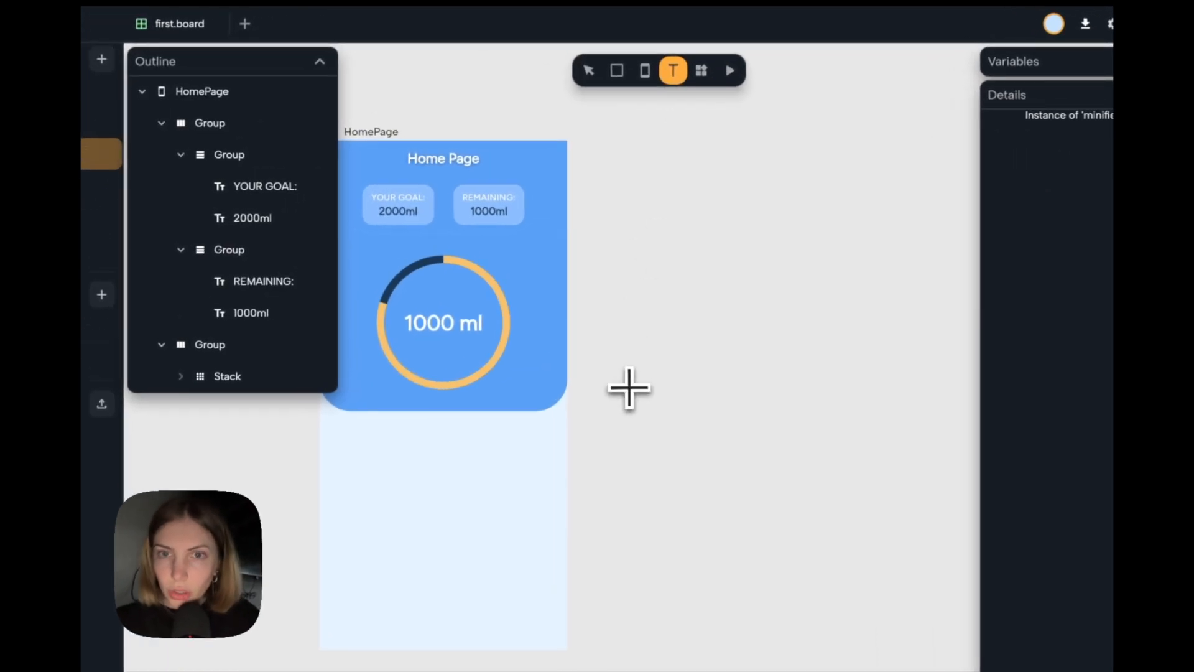
left_click(660, 335)
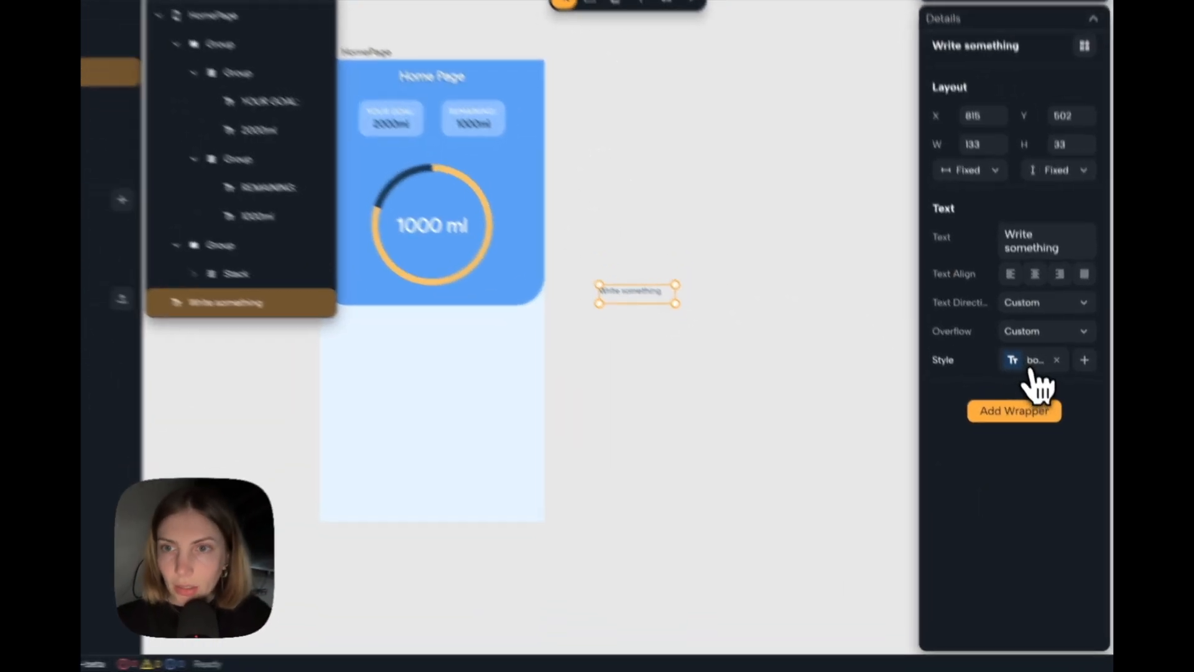
left_click(1032, 399)
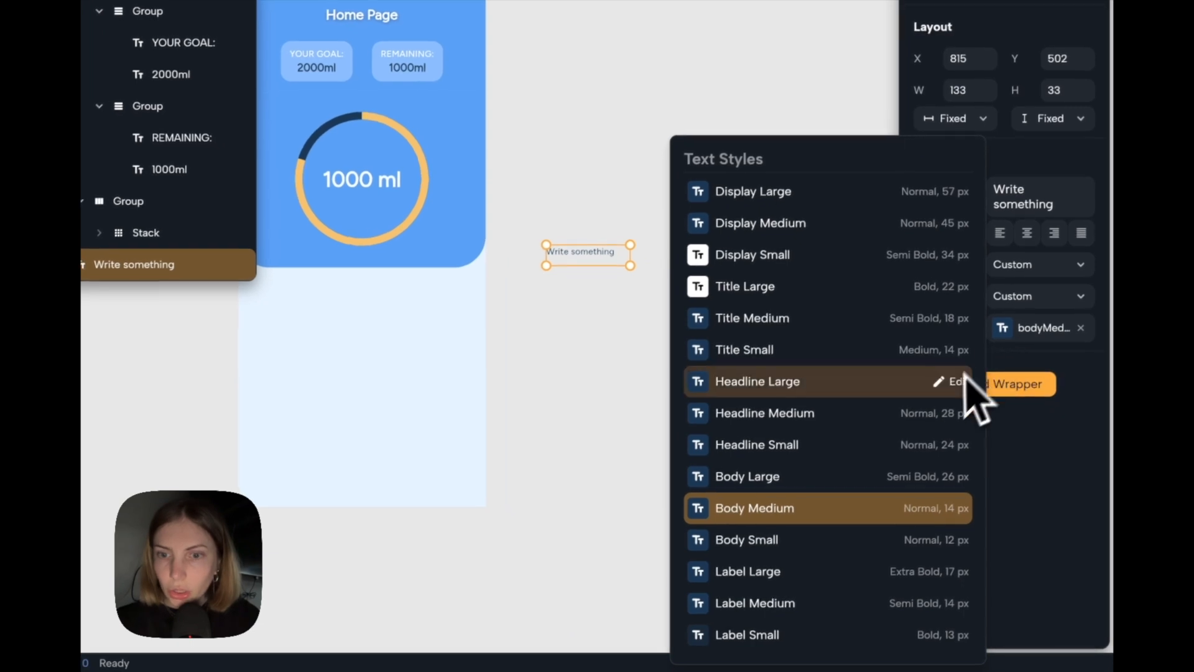
left_click(778, 570)
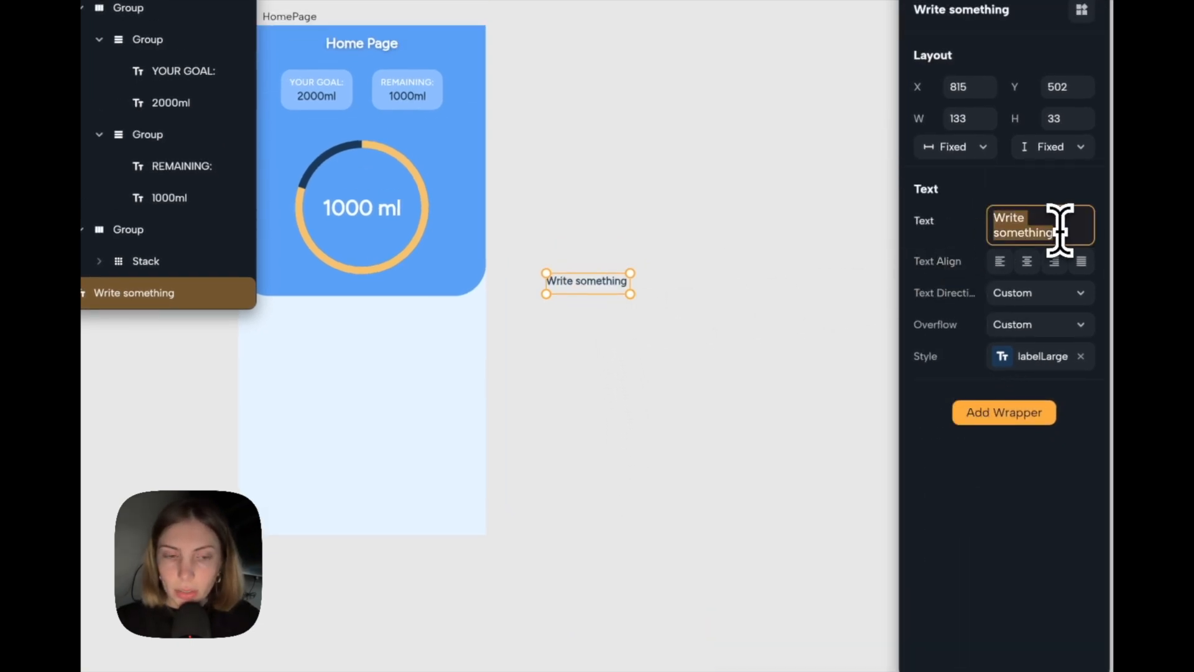
Change the new text widget's content to 100ml and set its width and height to Auto.
key("BackSpace")
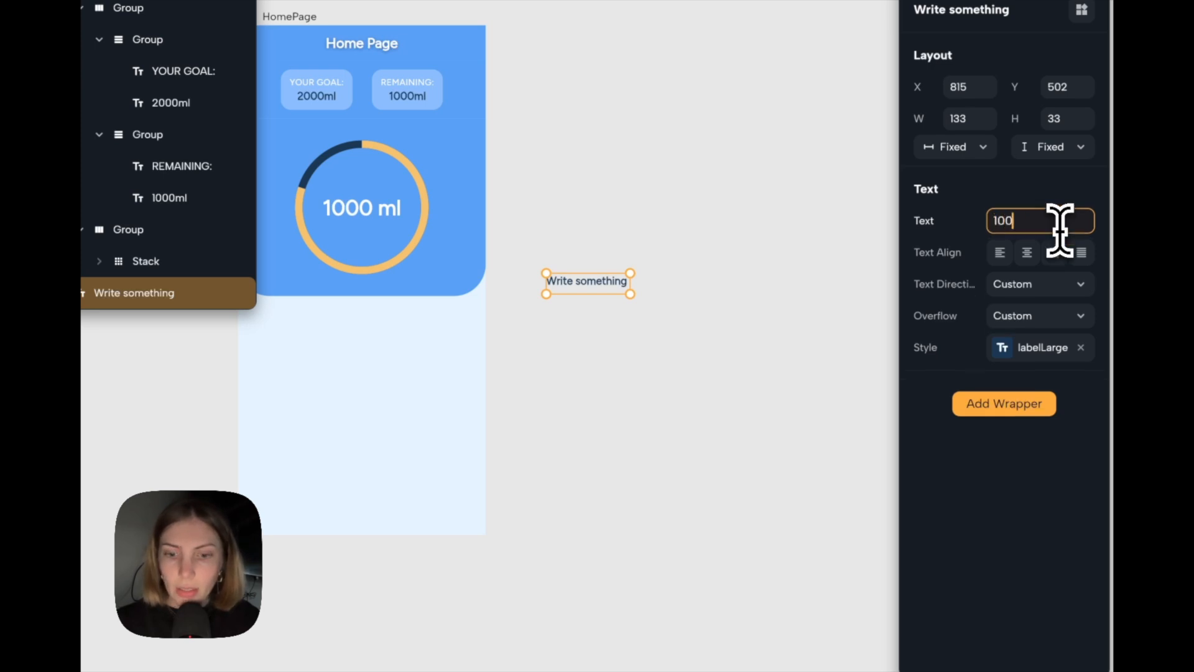
key("Return")
left_click(853, 235)
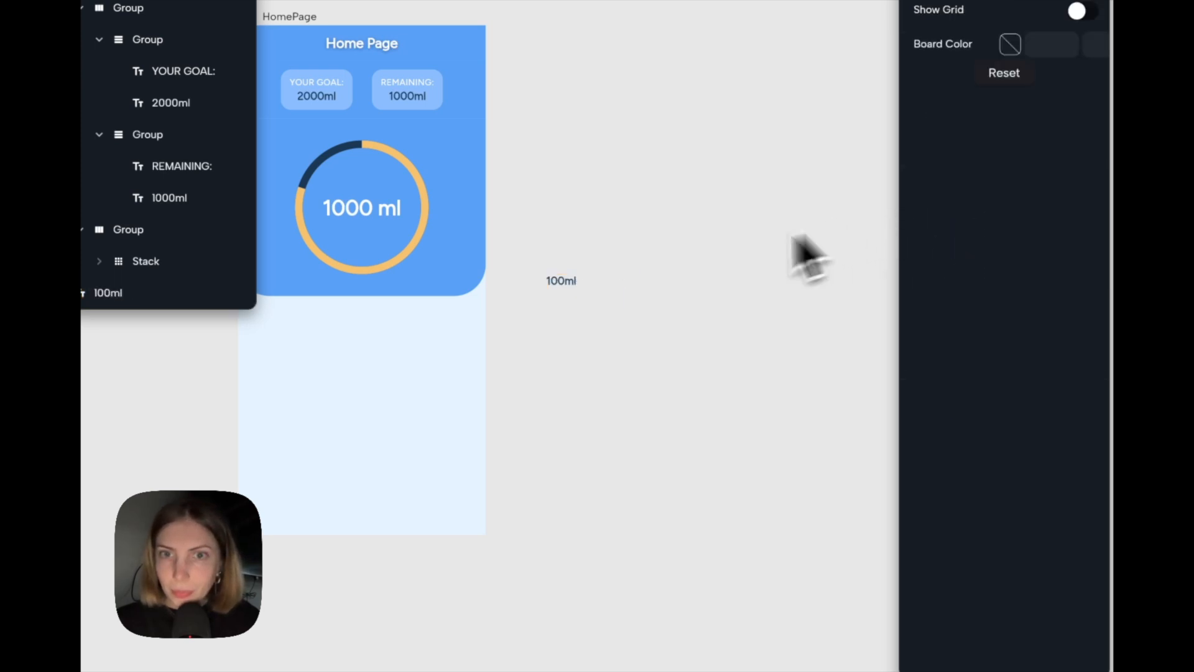
left_click(571, 291)
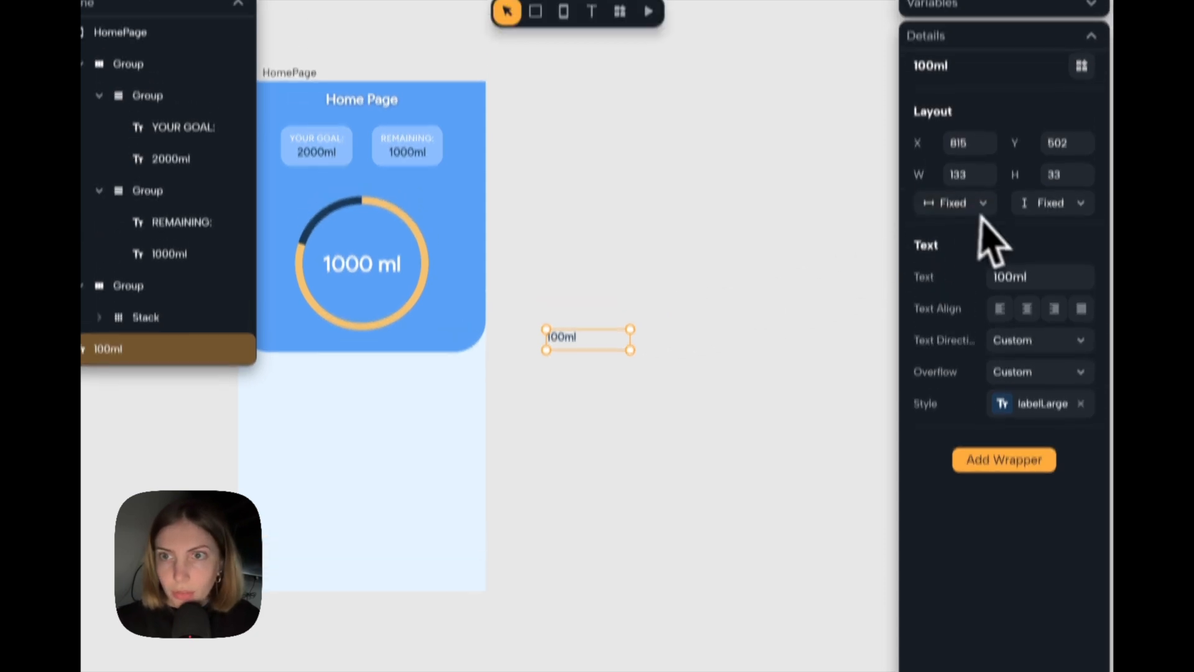
left_click(983, 149)
left_click(984, 291)
left_click(1045, 255)
left_click(1067, 291)
left_click(785, 408)
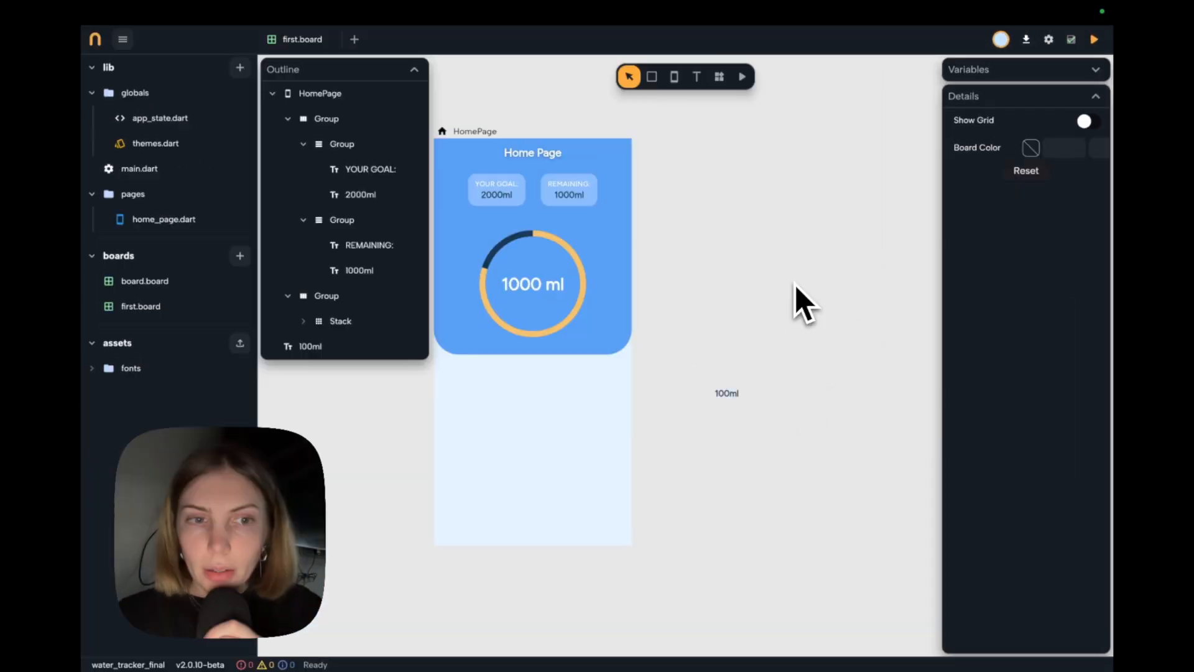
Add an Image widget, size it to 40 by 40 and place it just above the 100ml text.
left_click(719, 76)
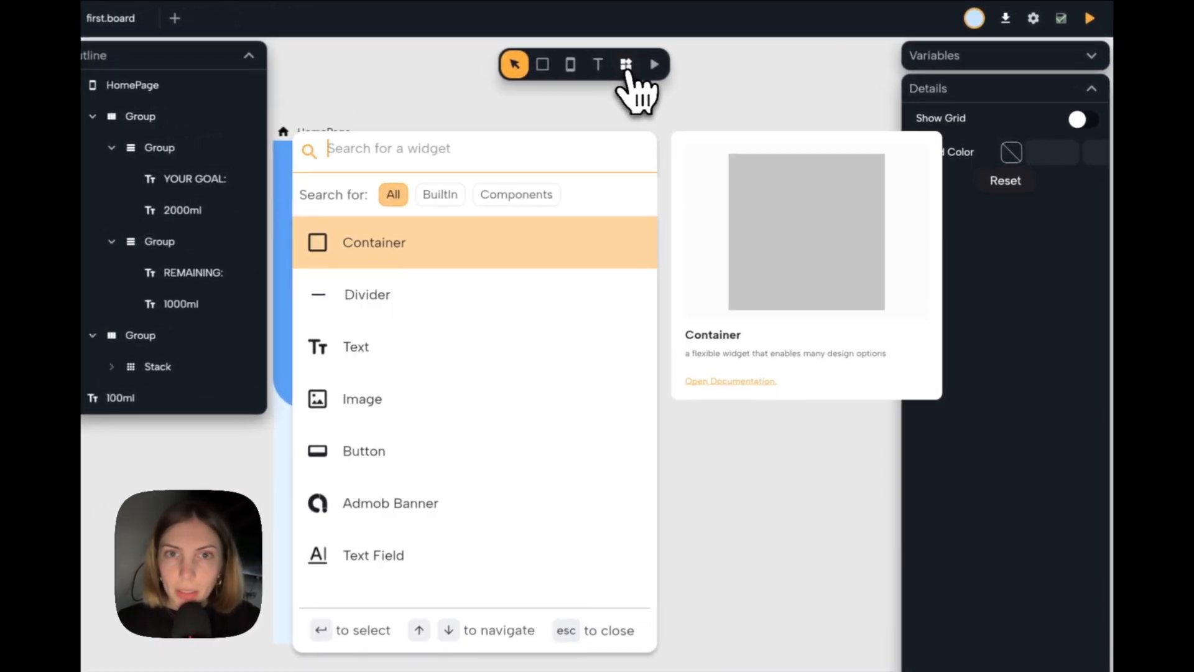
type("ima")
key("Return")
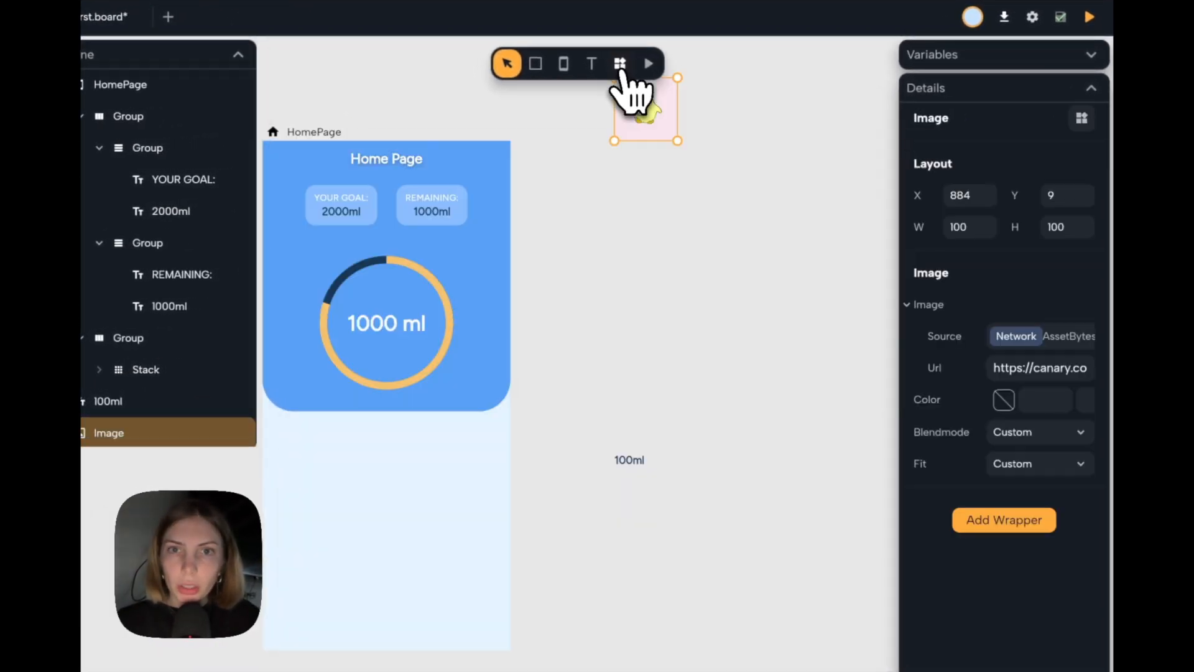
left_click_drag(644, 118, 632, 428)
left_click(980, 227)
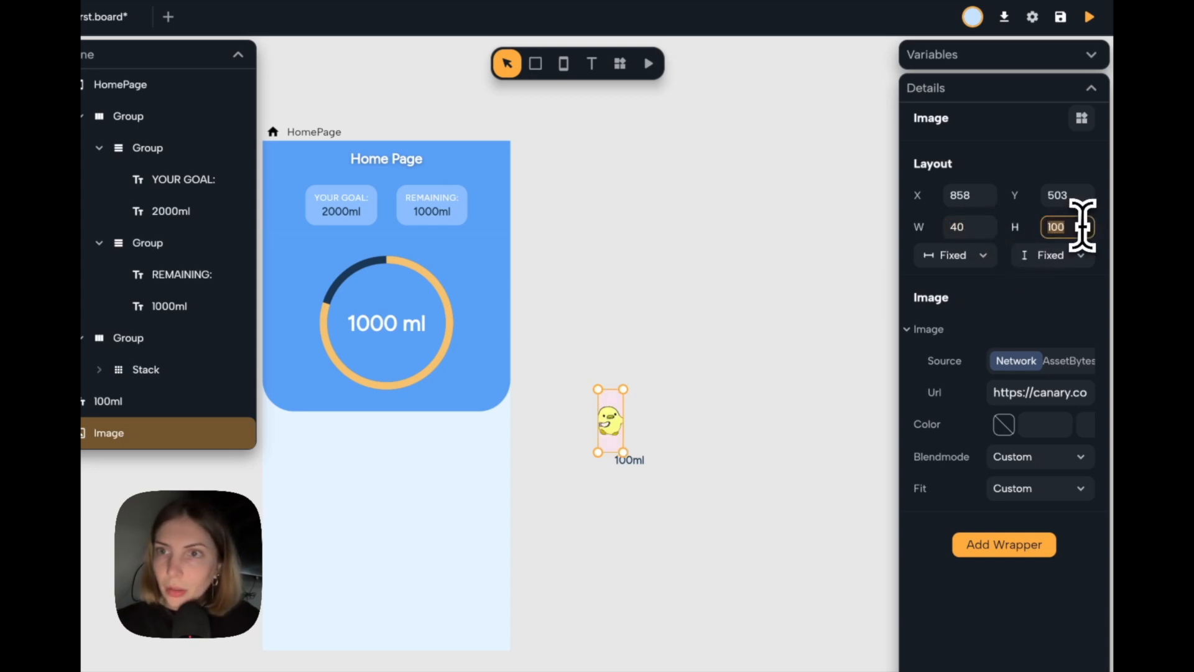
left_click_drag(623, 410, 643, 435)
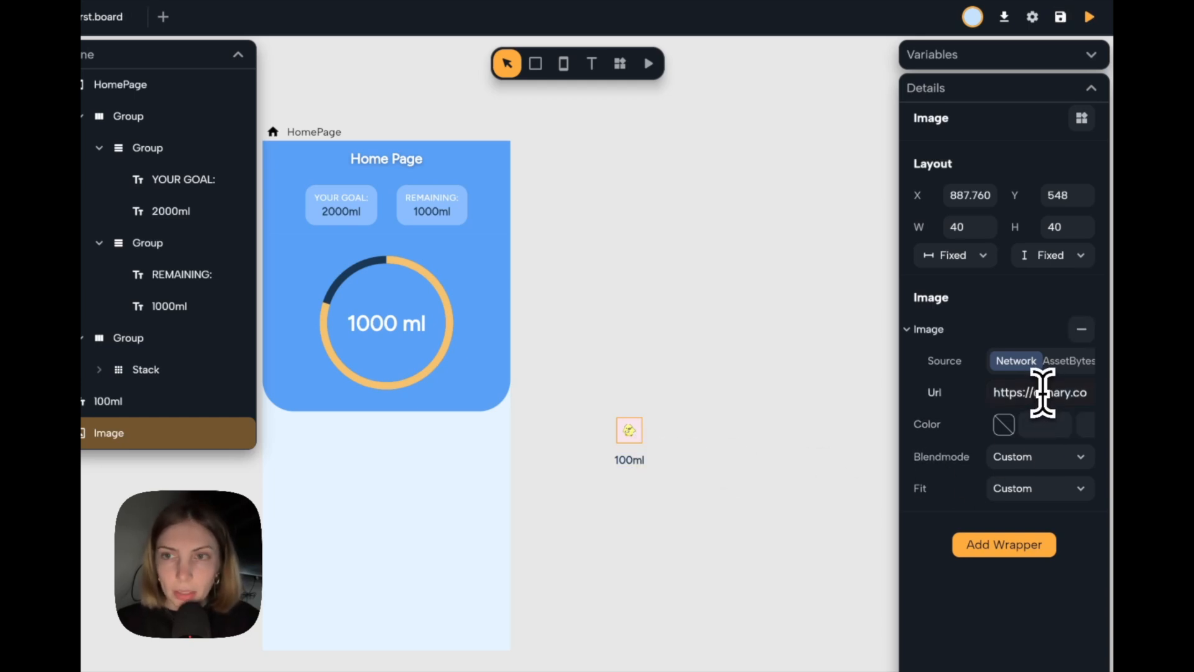
Replace the image's network URL with the copied link to glassss.png.
triple_click(1043, 392)
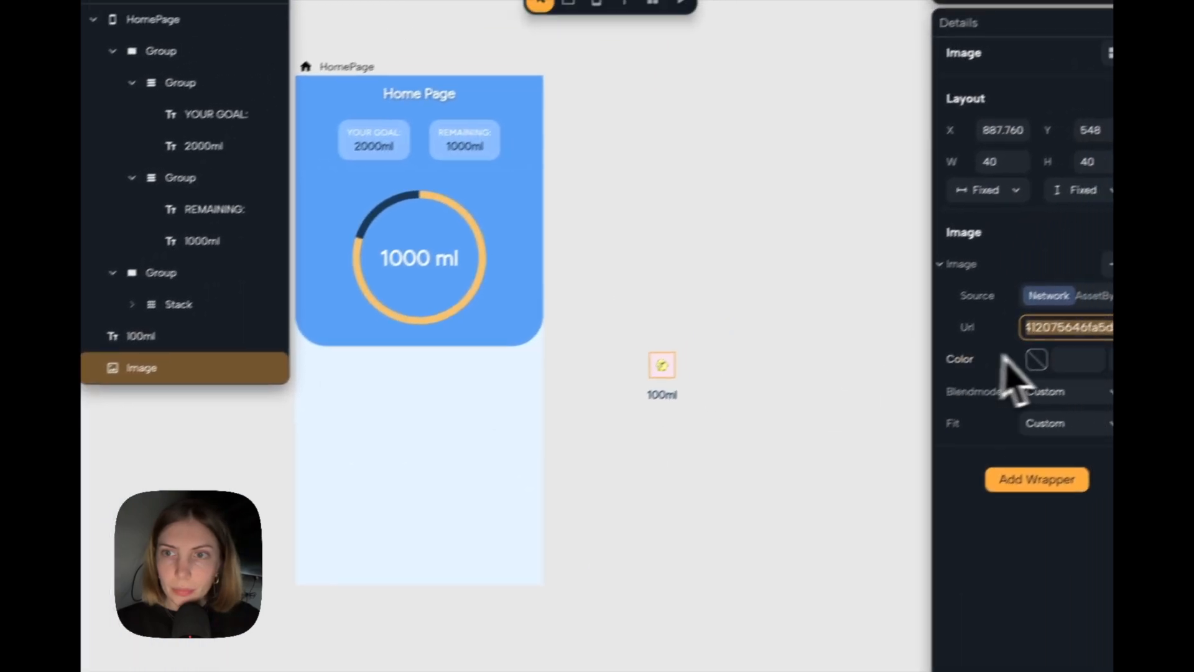
key("BackSpace")
key("ctrl+v")
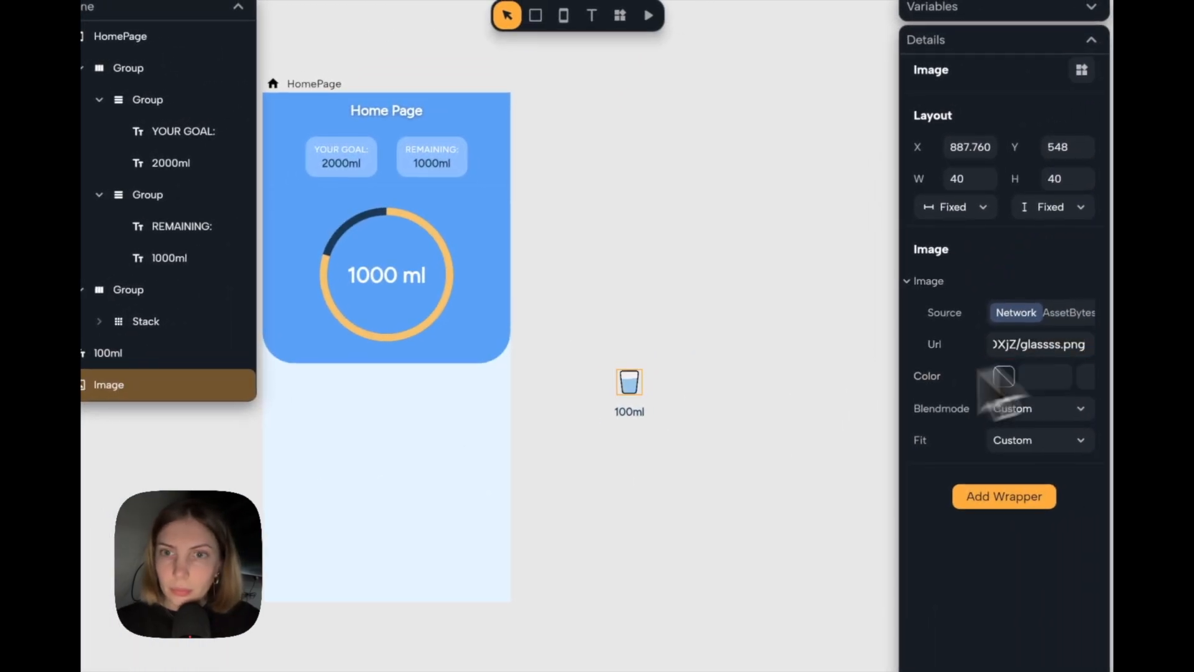
left_click(672, 349)
Resize the glass image to 32 by 32 and center it above the 100ml text.
scroll(673, 348, "left", 2)
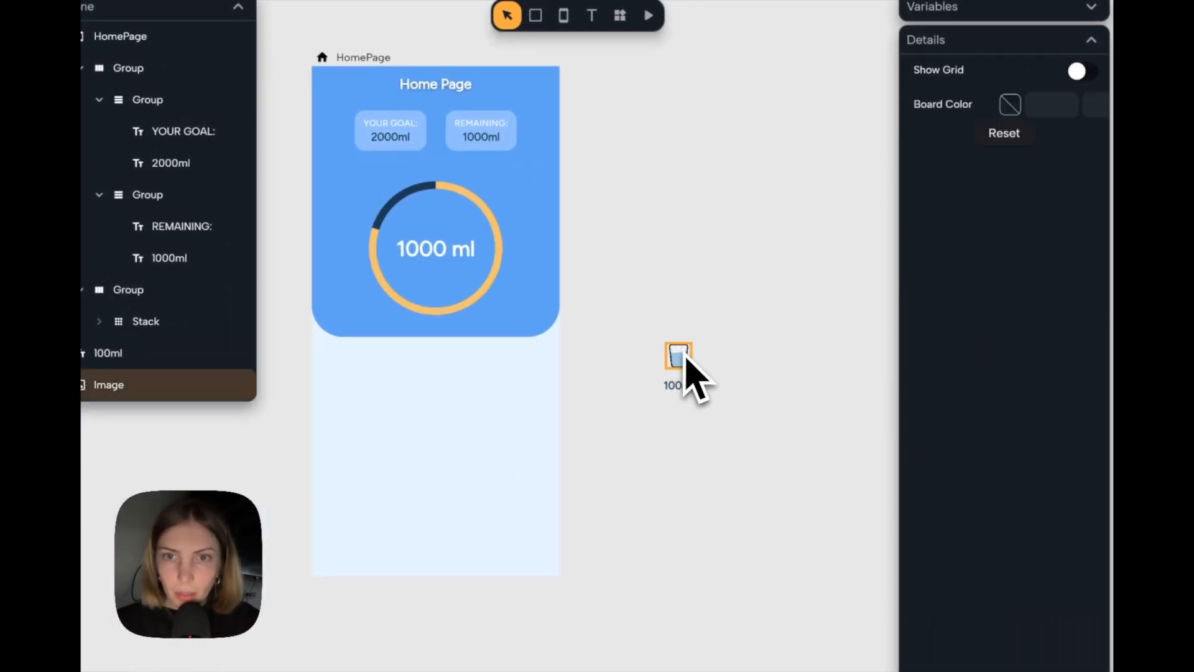
left_click(683, 358)
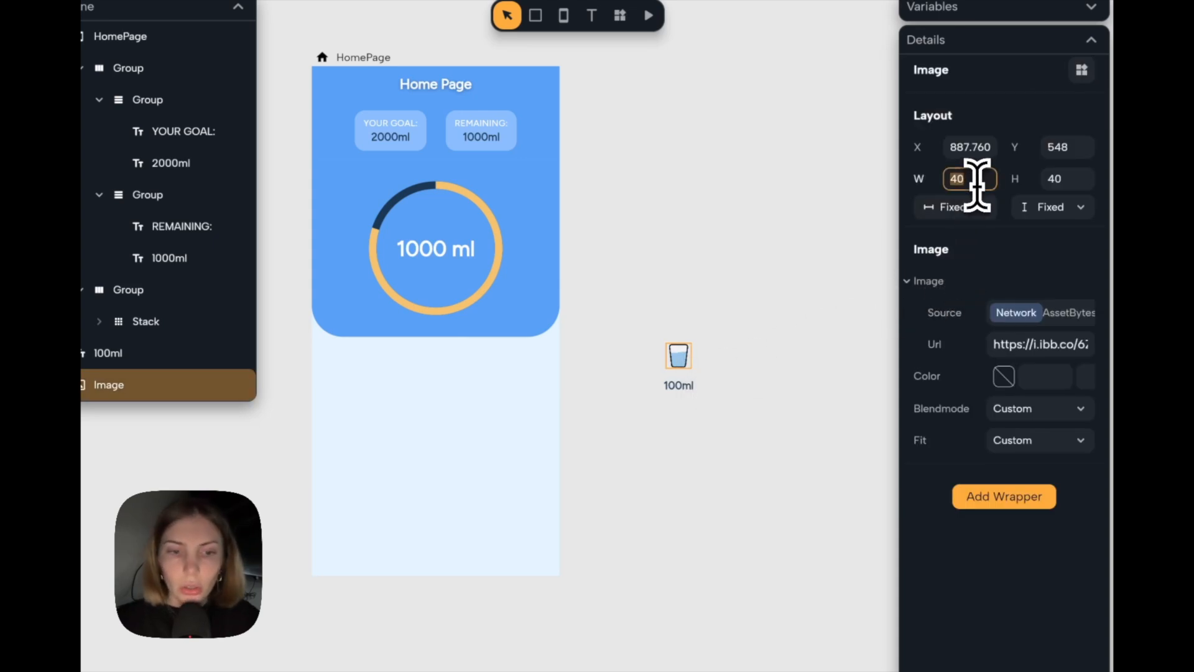
type("36")
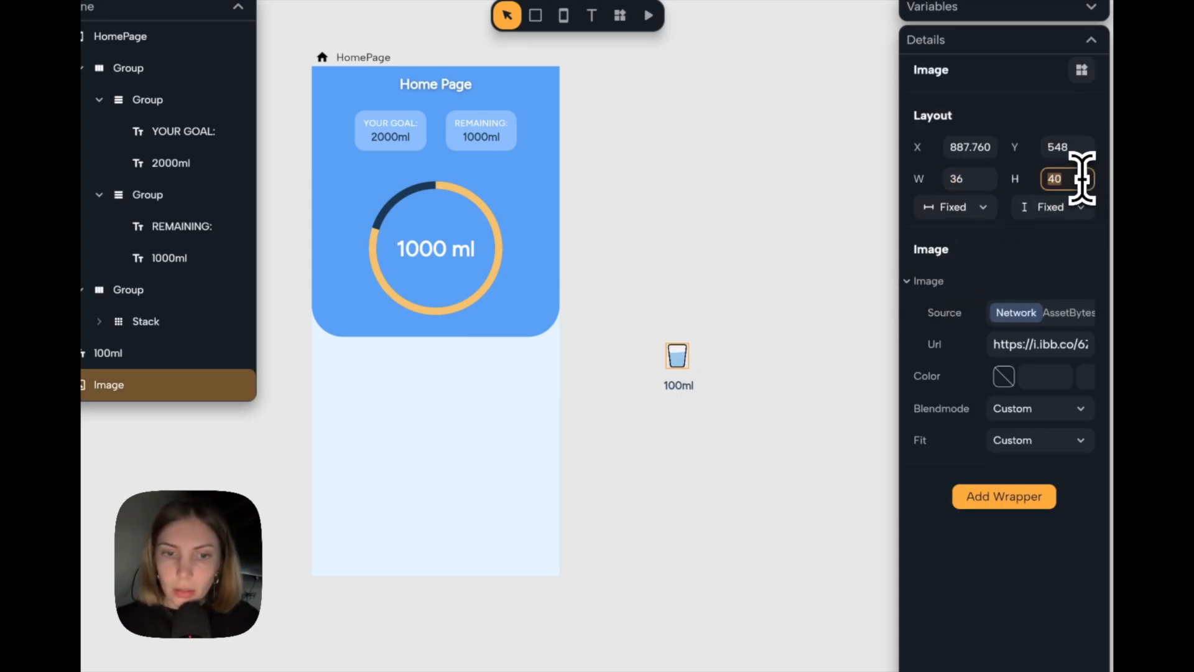
left_click(982, 178)
type("32")
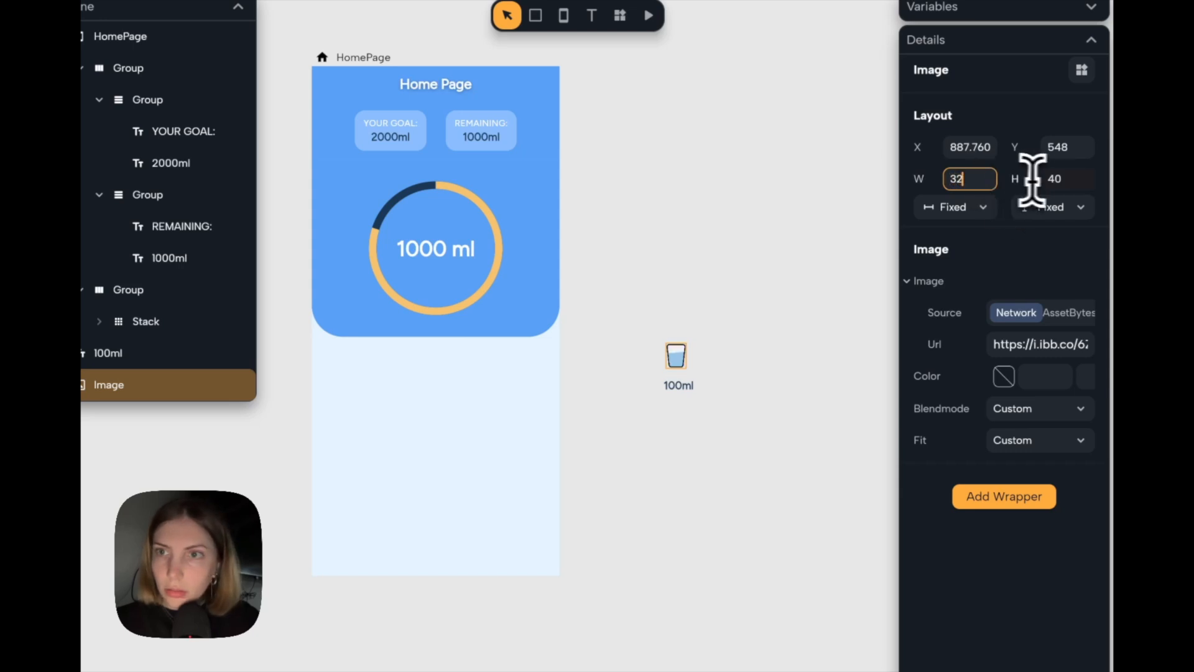
left_click(1070, 180)
type("32")
left_click(786, 311)
left_click_drag(676, 352, 678, 355)
left_click(756, 336)
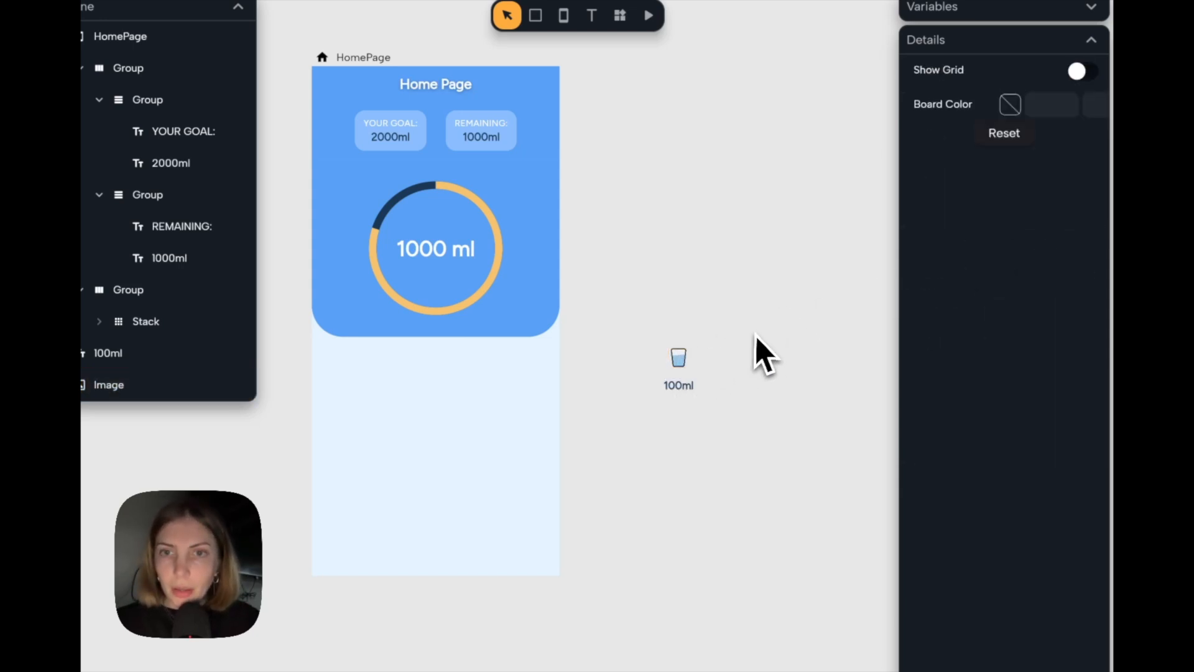
Group the glass image and 100ml text into a vertical column with spacing 10 and Auto height.
left_click_drag(798, 302, 582, 471)
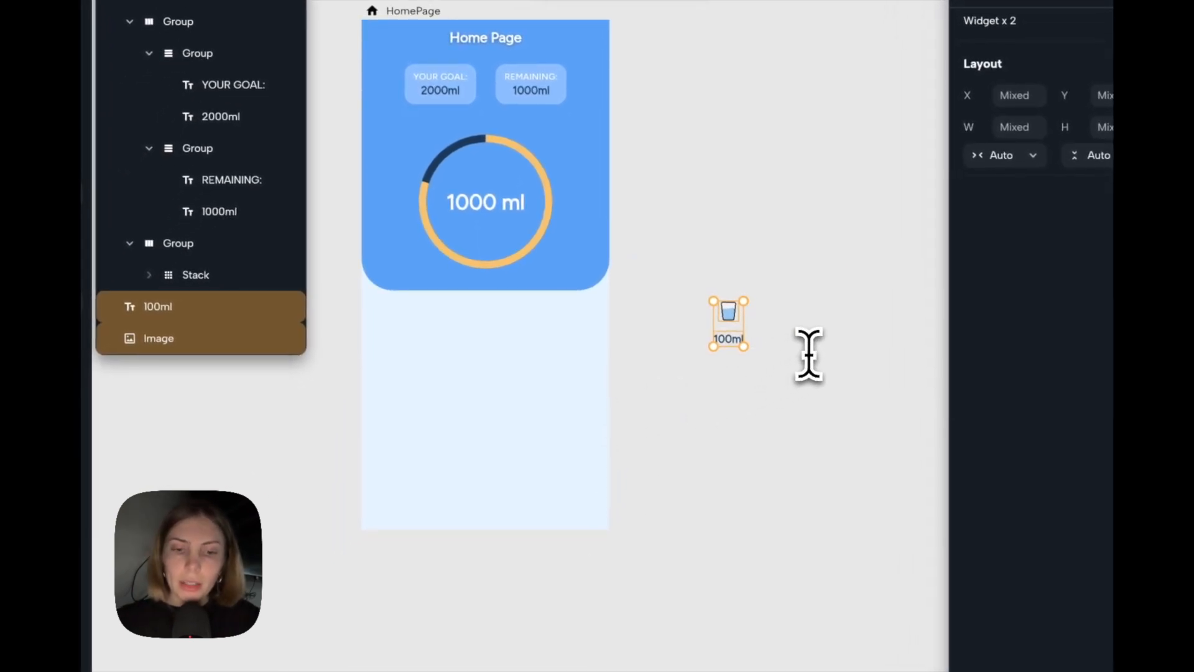
key("super+g")
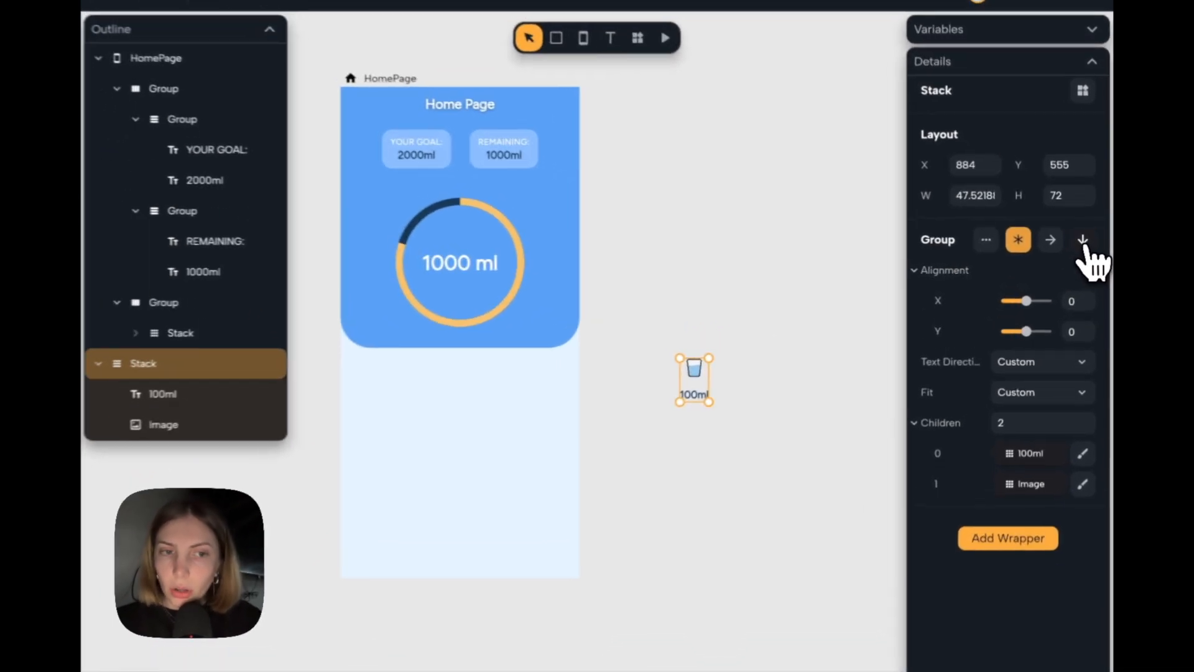
left_click(1088, 247)
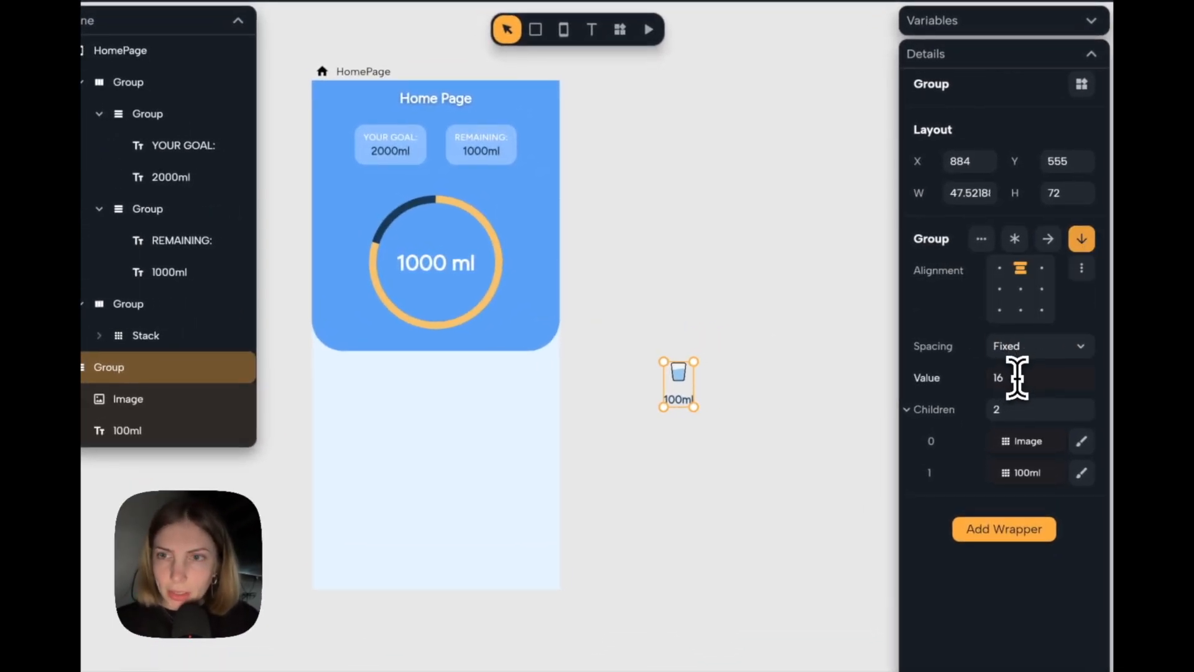
type("12")
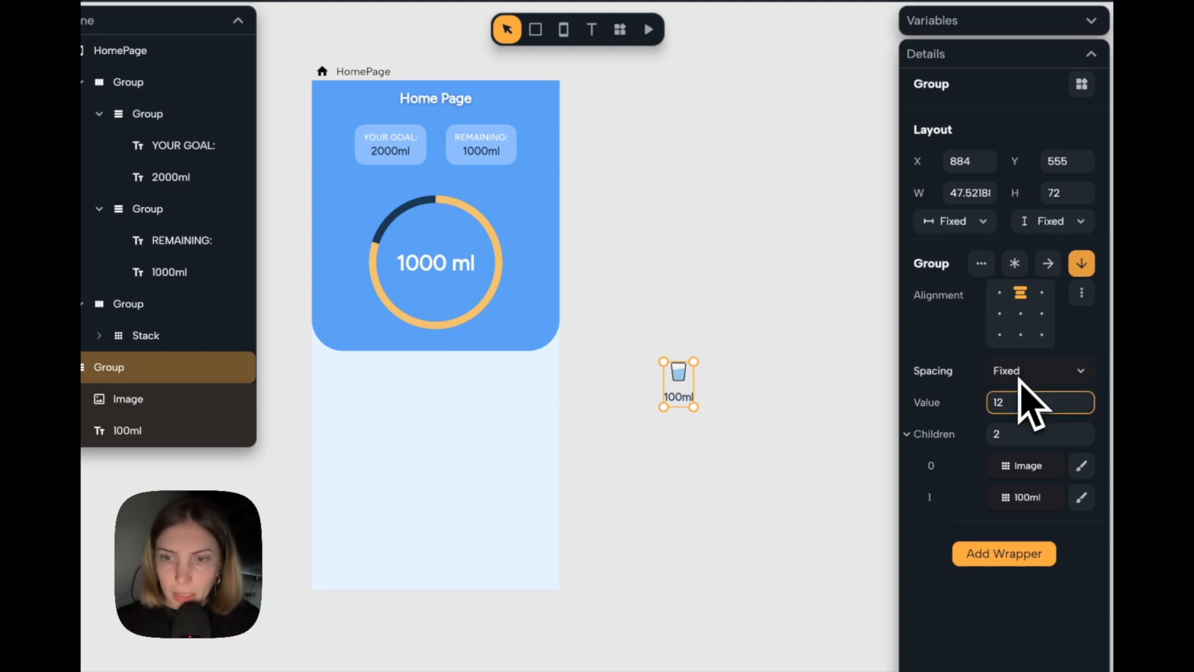
type("0")
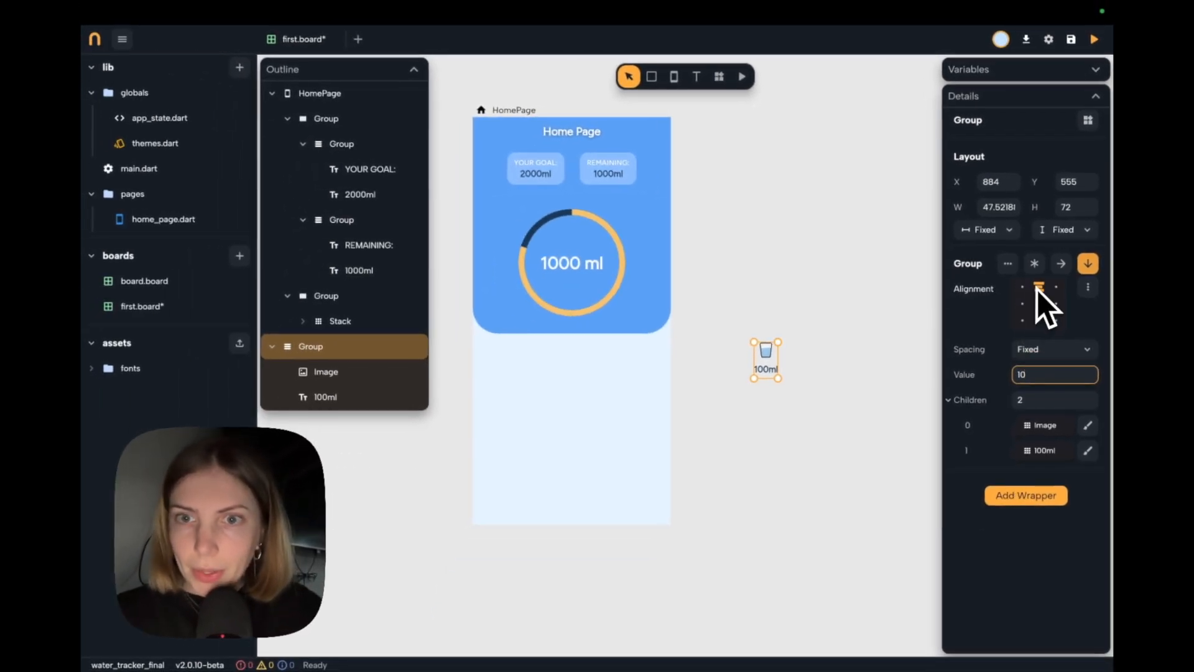
left_click(1063, 230)
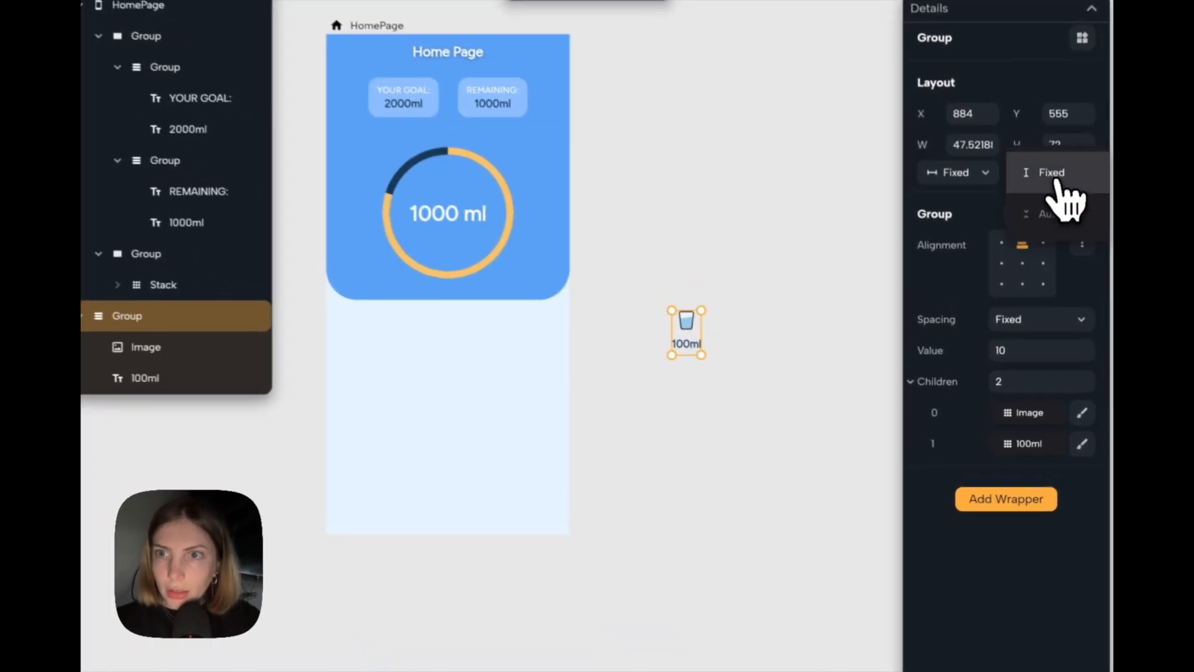
left_click(1056, 211)
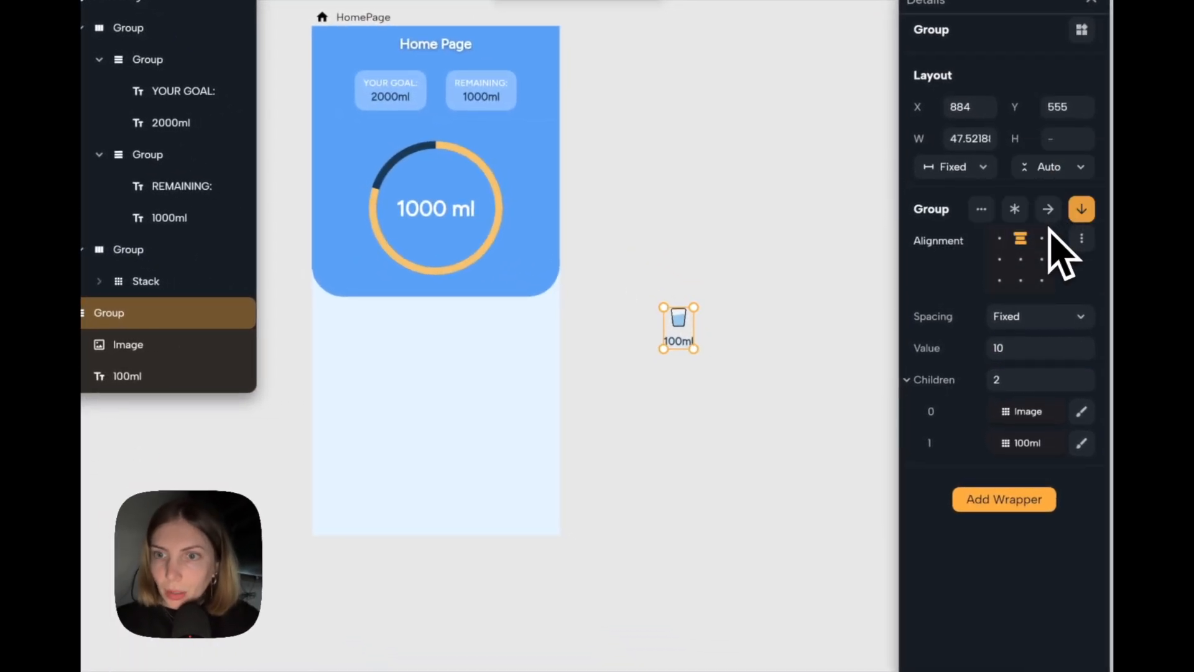
Wrap the glass group in Padding of 10 on all sides and widen the group to 133.
left_click(1003, 501)
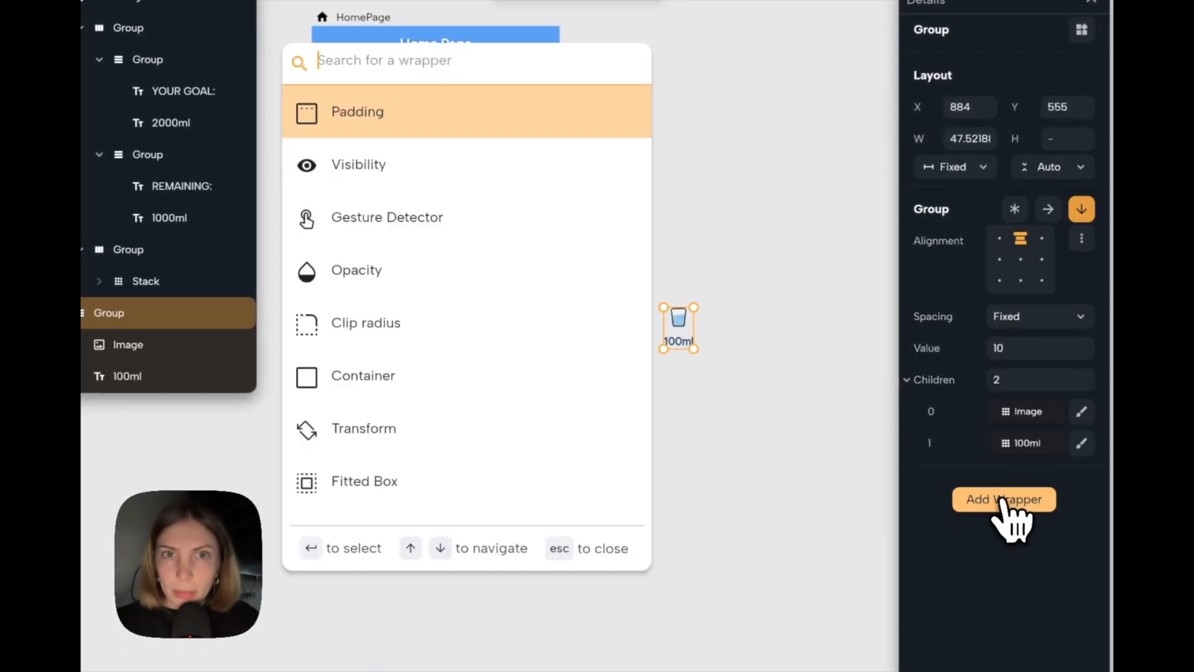
key("Return")
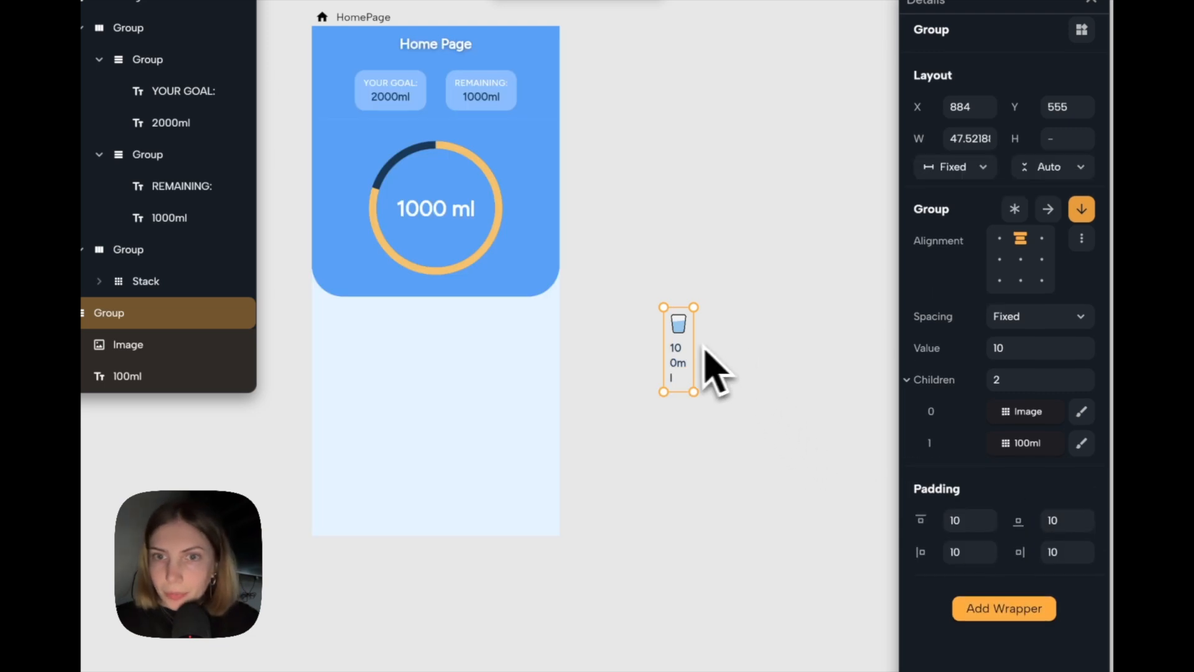
left_click_drag(689, 342, 747, 343)
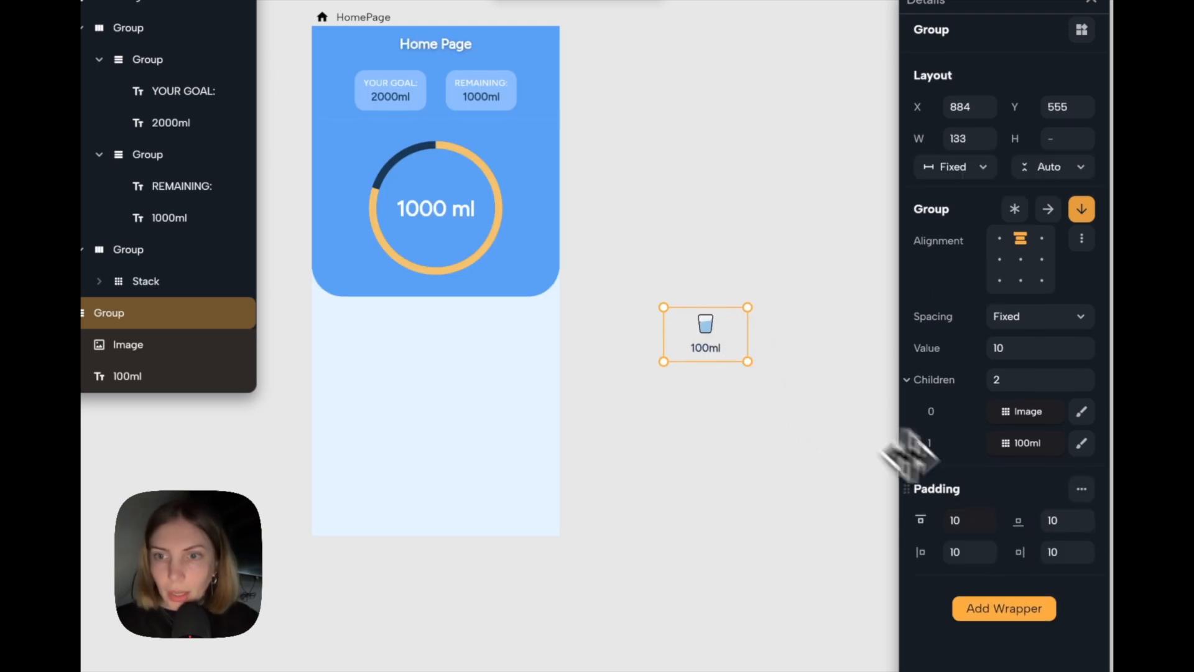
Wrap the glass group in a Material and set its color to the theme's Primary.
left_click(1021, 611)
type("mate")
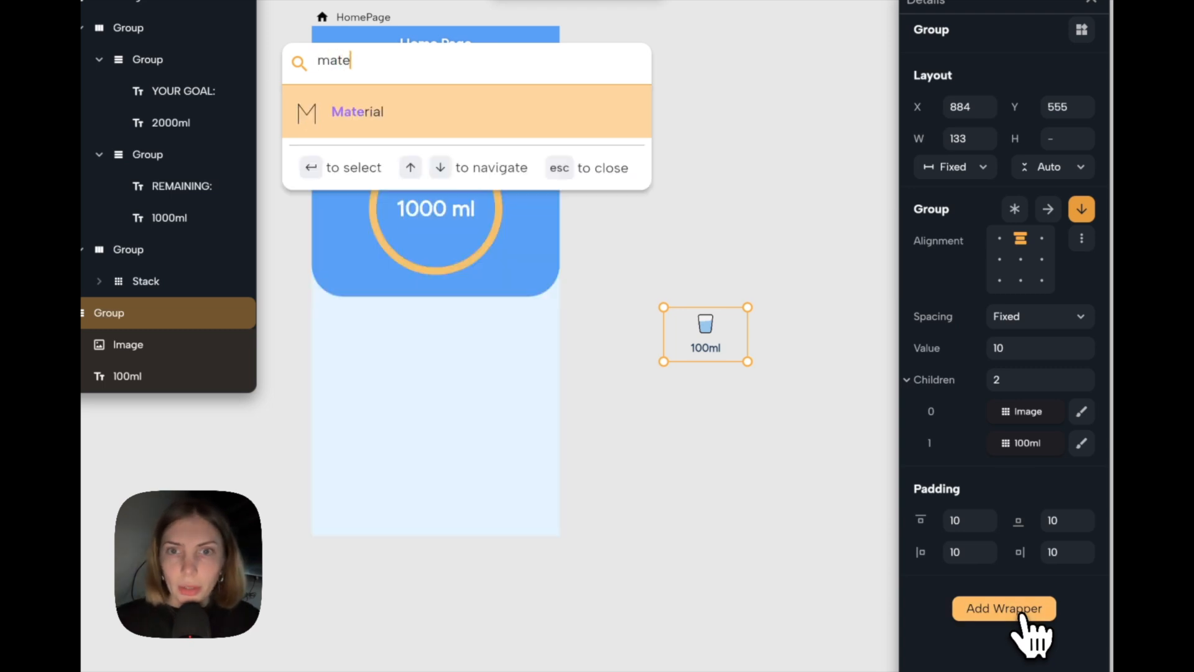
key("Return")
scroll(989, 581, "down", 3)
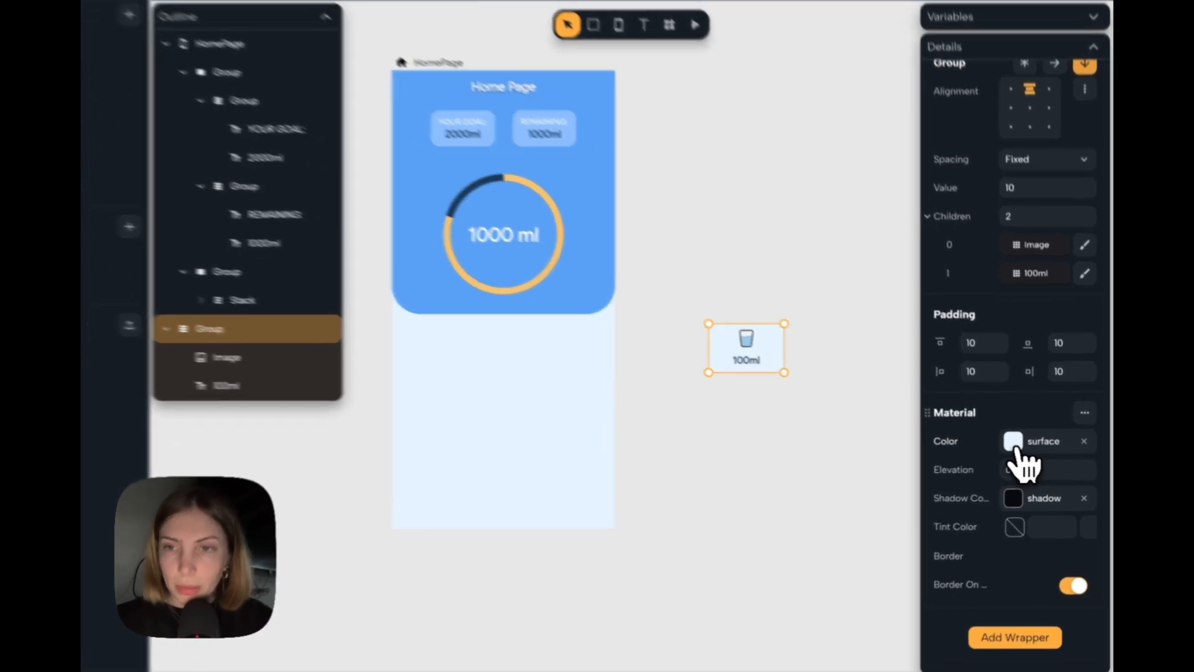
left_click(1024, 446)
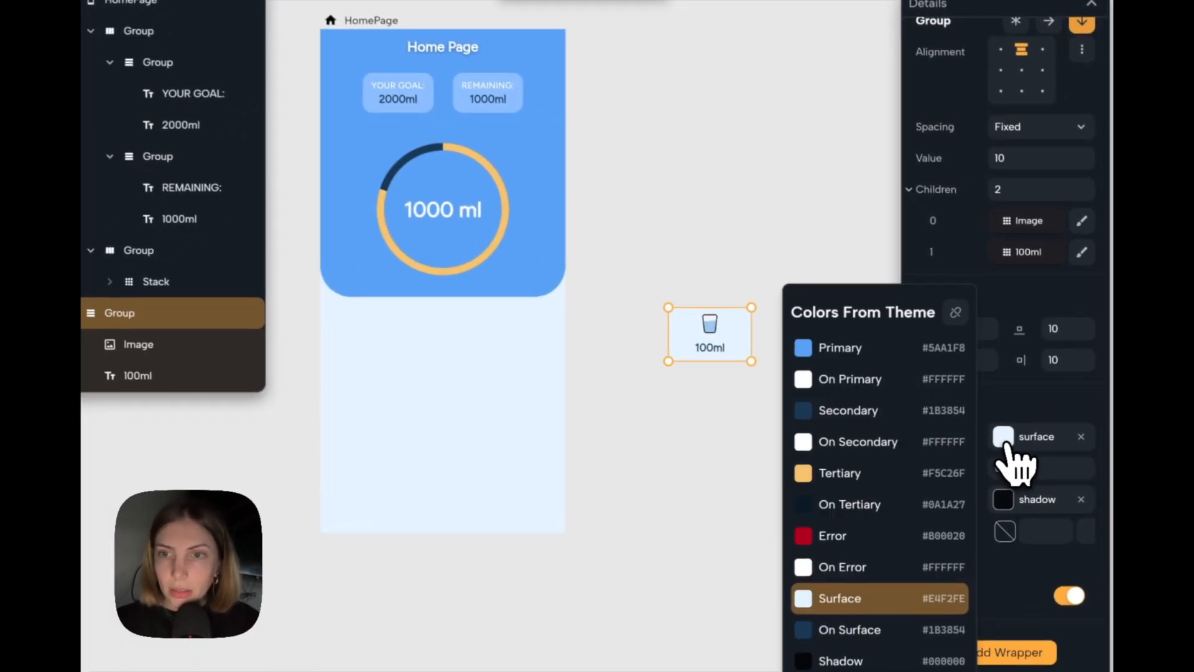
left_click(875, 351)
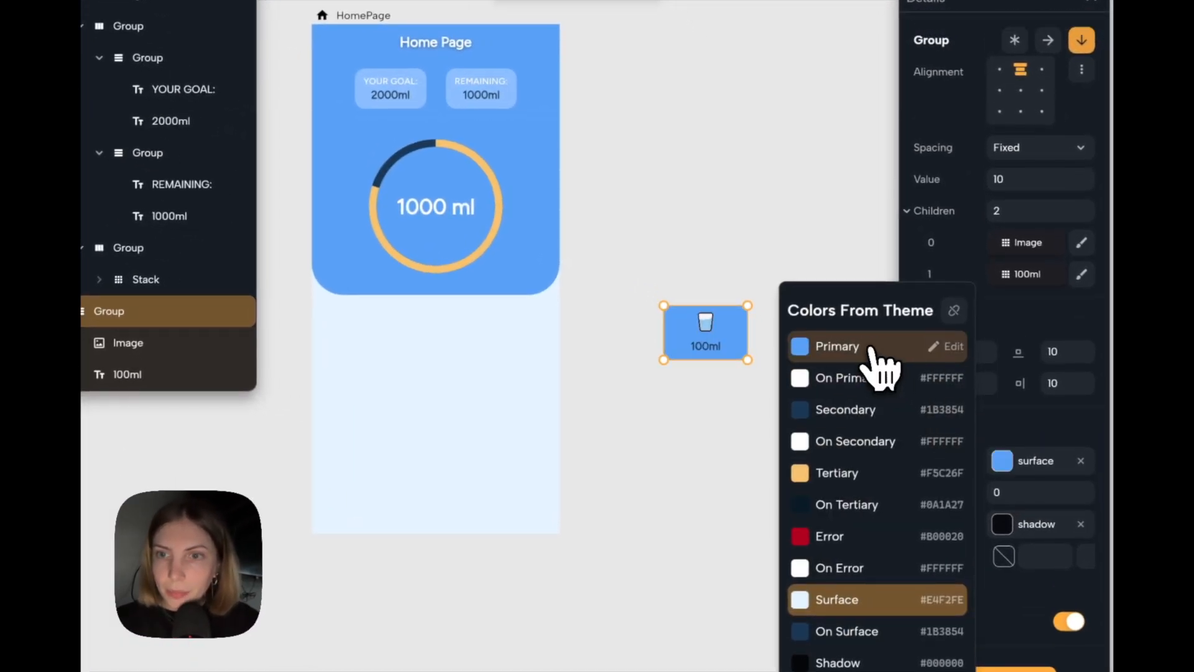
left_click(1020, 424)
Give the glass card's Material a border without a side line and a corner radius of 26, and shift the card closer to the page.
scroll(1020, 424, "down", 1)
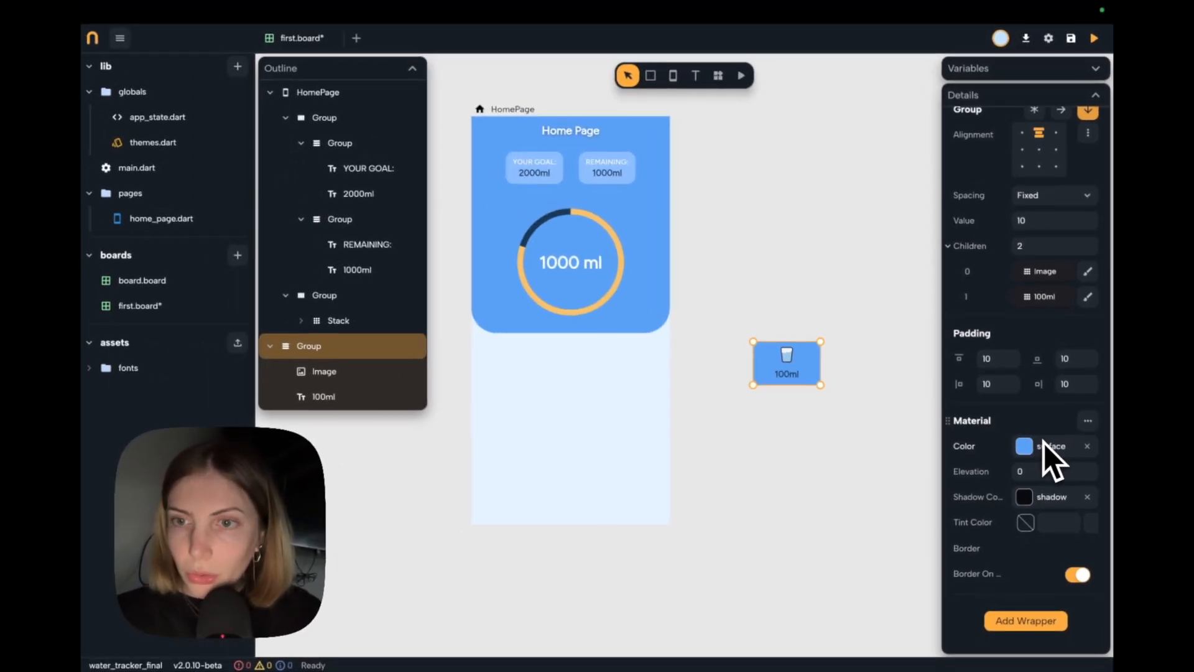
left_click(1085, 548)
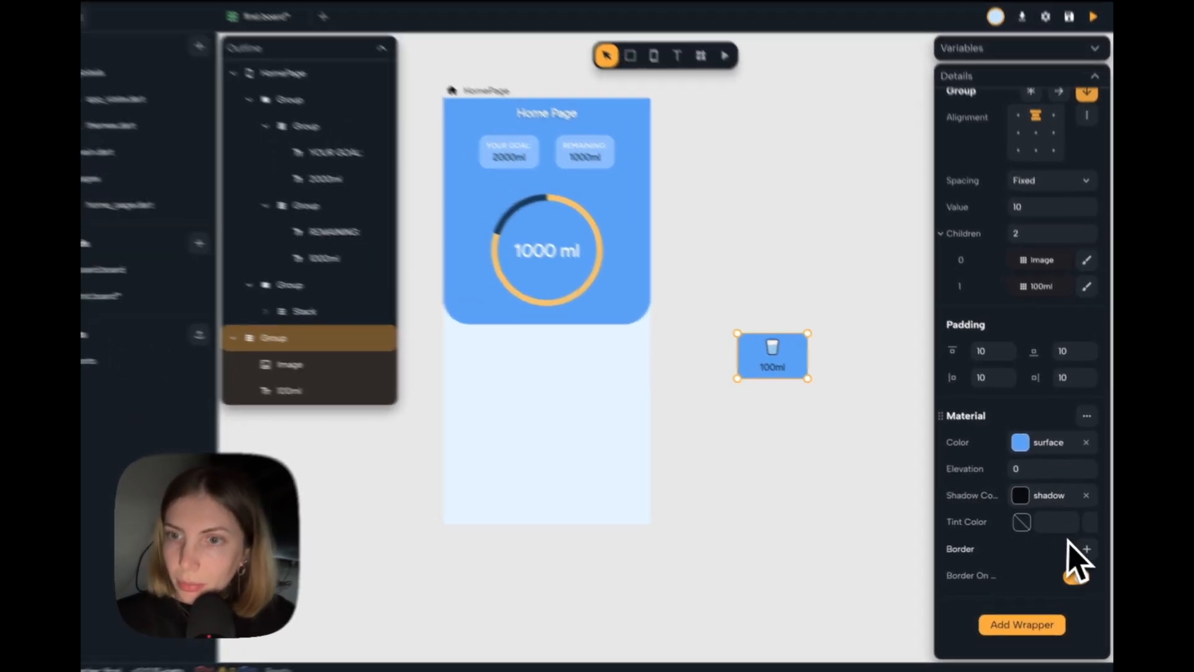
scroll(1011, 517, "down", 2)
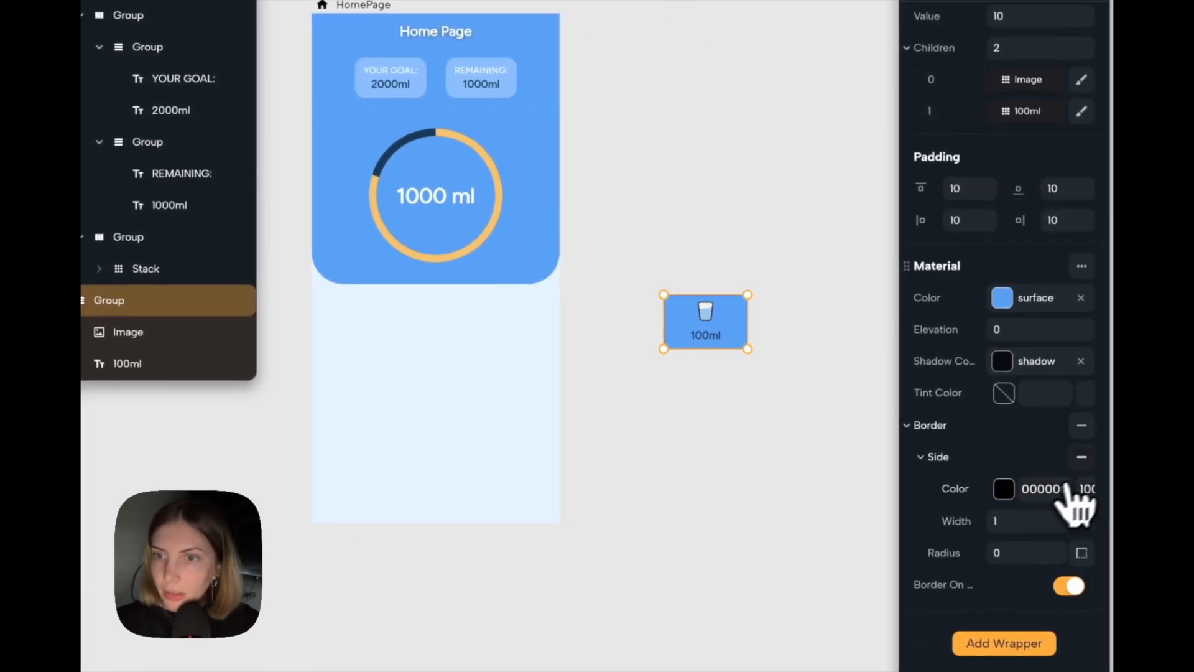
left_click(1083, 459)
left_click(1016, 547)
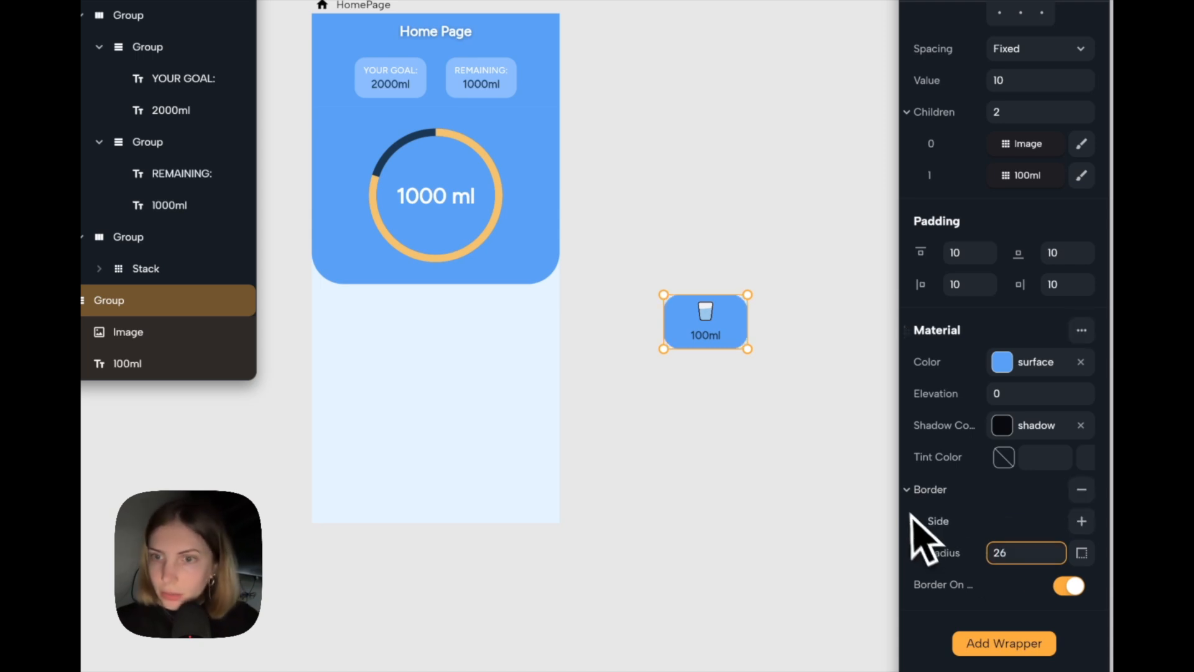
left_click(785, 562)
left_click_drag(740, 340, 694, 316)
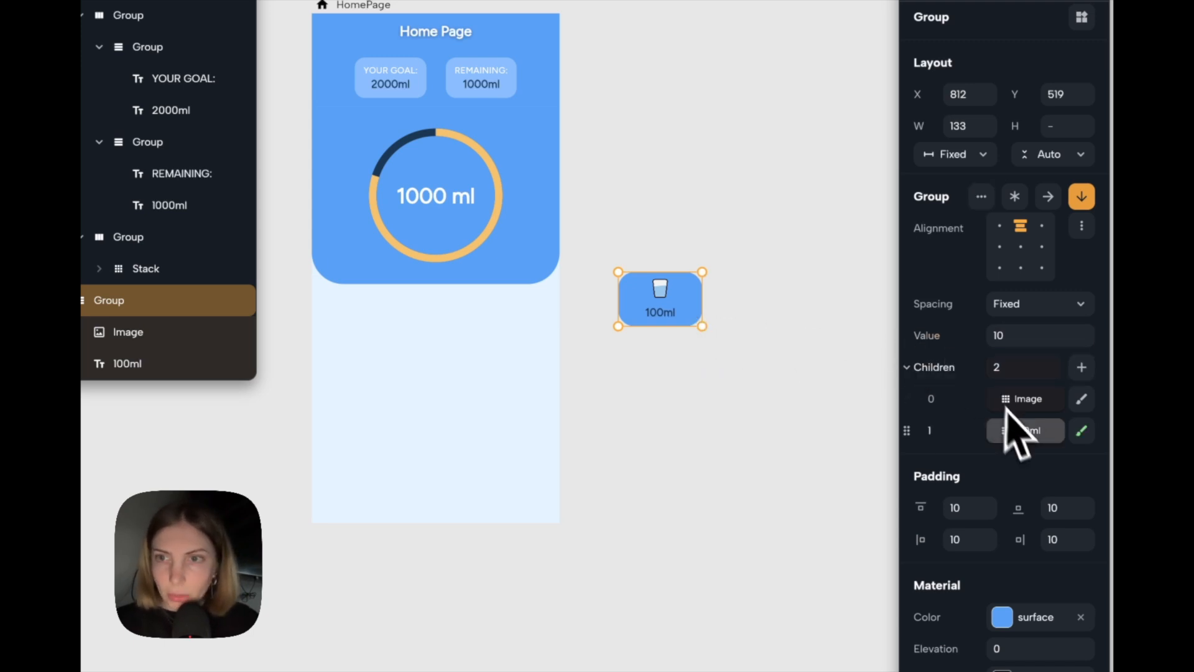
Set the glass card's top and bottom padding to 16 and widen the card to 155.
scroll(1025, 445, "down", 1)
scroll(1025, 446, "down", 2)
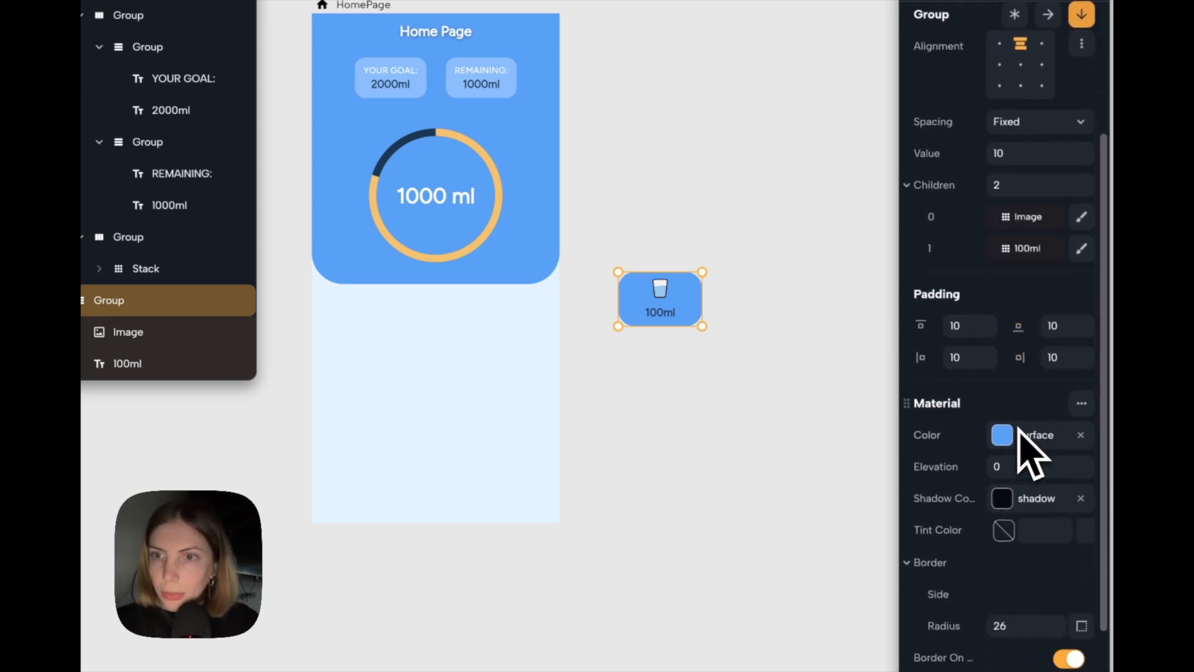
left_click(968, 321)
type("14")
key("BackSpace")
left_click(970, 349)
left_click(1073, 328)
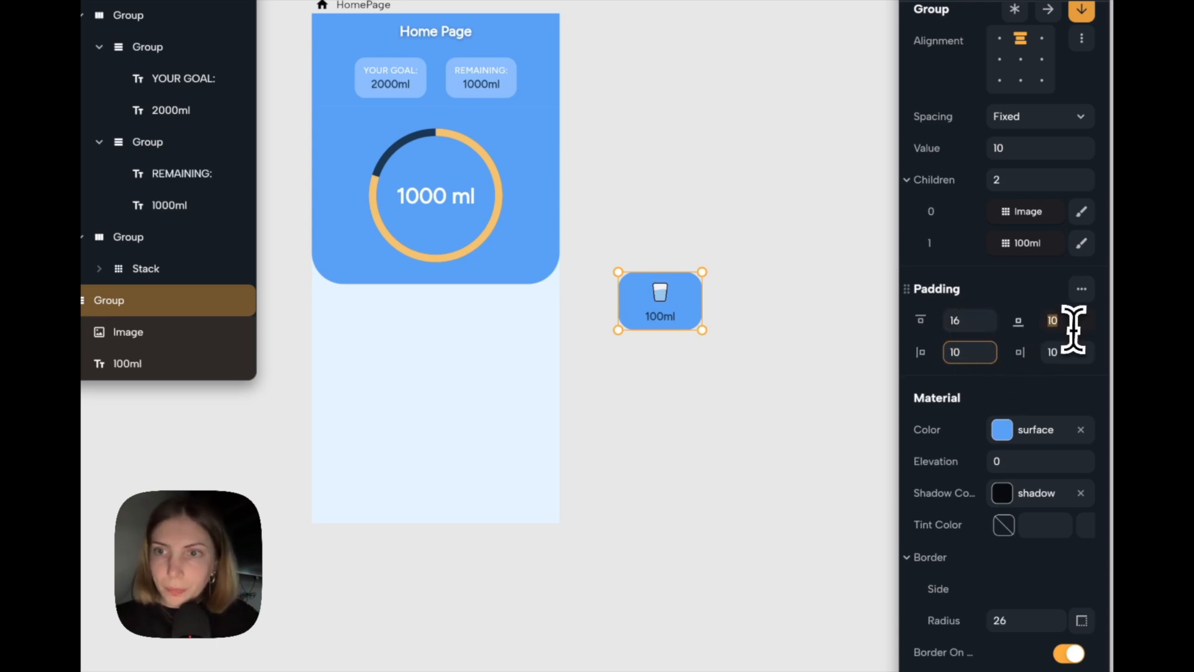
Detach the card's 100ml text from the labelLarge style, color it with the theme's On Primary, and set its font size to 18.
left_click(675, 323)
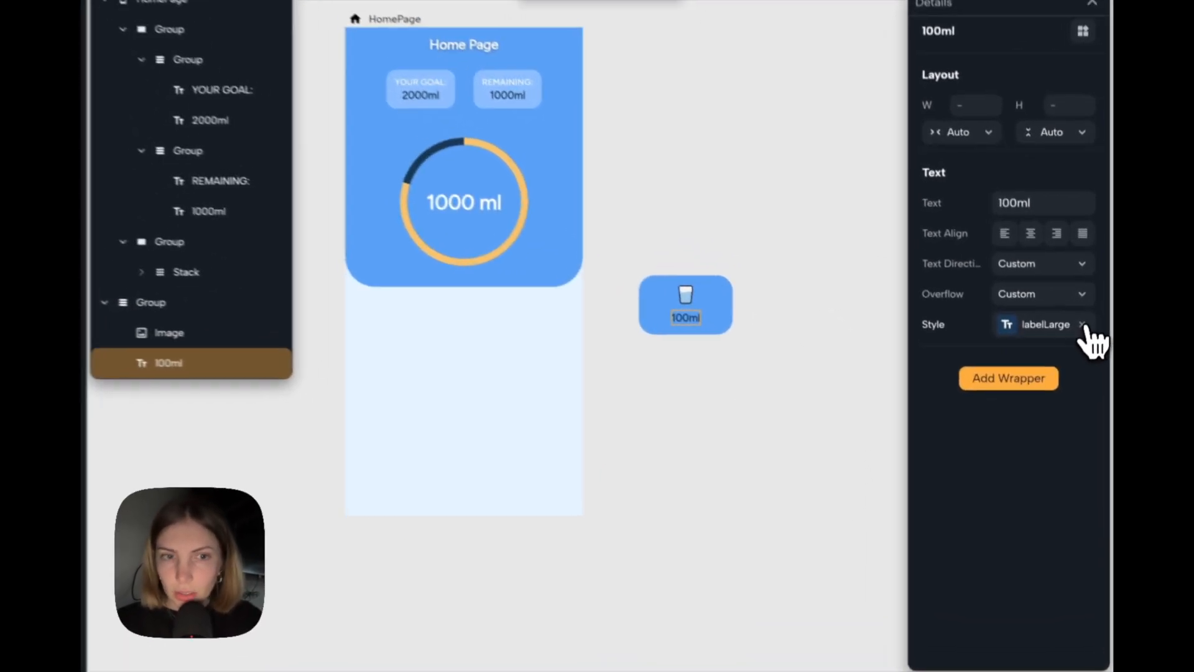
left_click(1090, 366)
left_click(1024, 492)
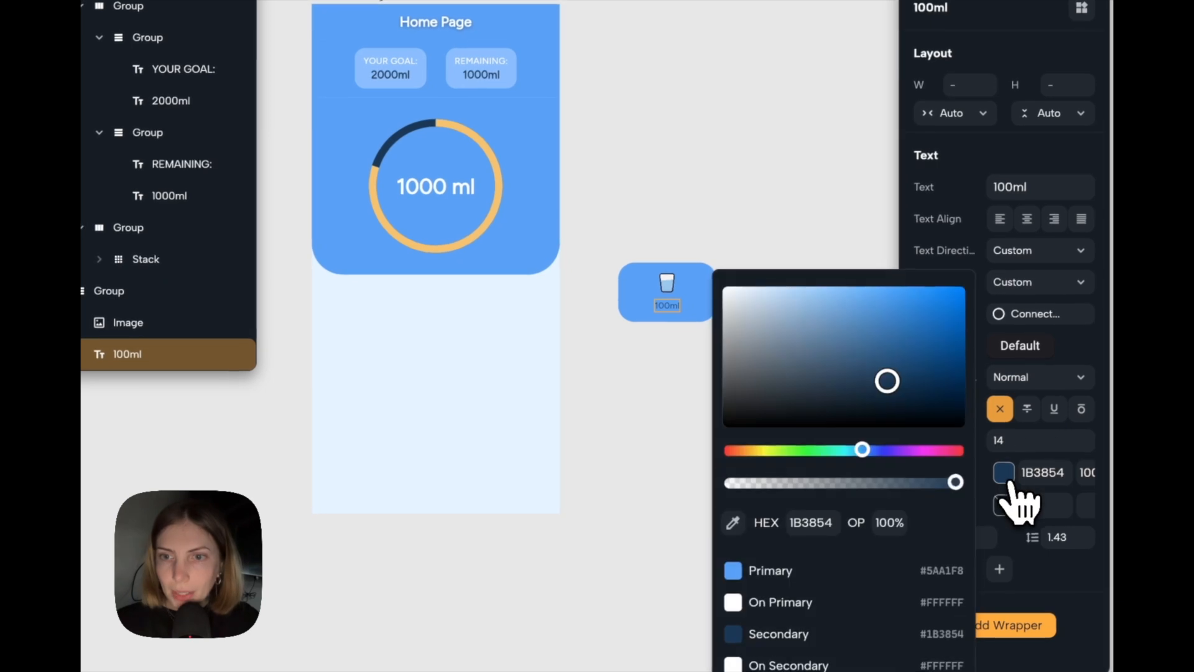
left_click(902, 602)
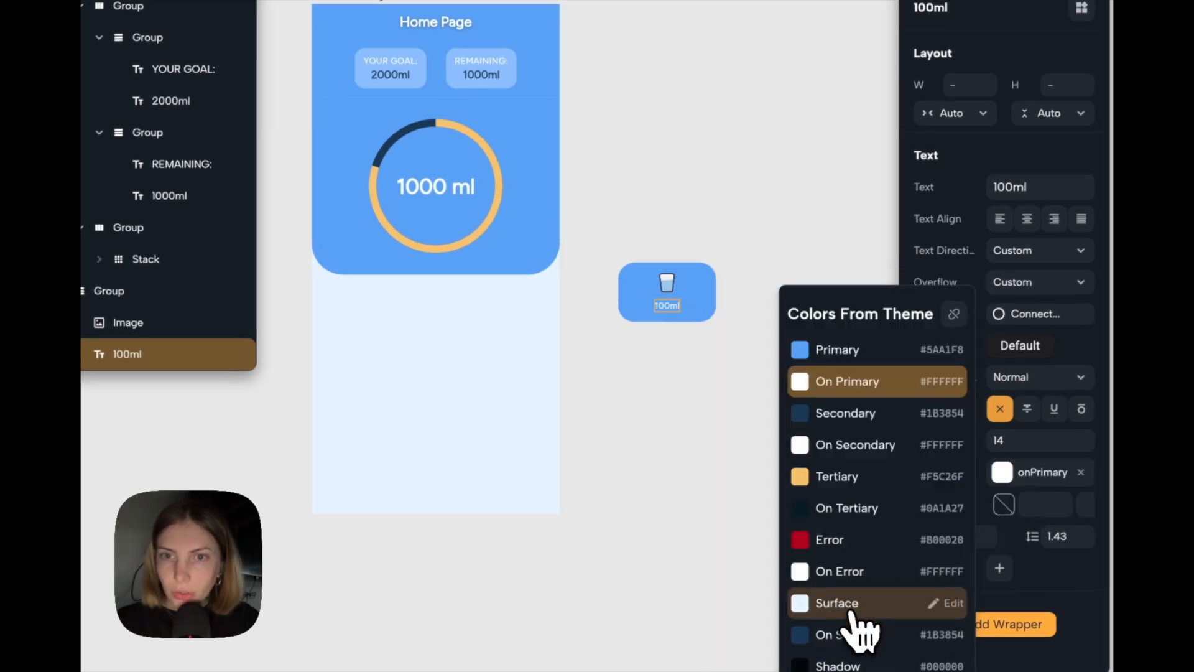
left_click(732, 496)
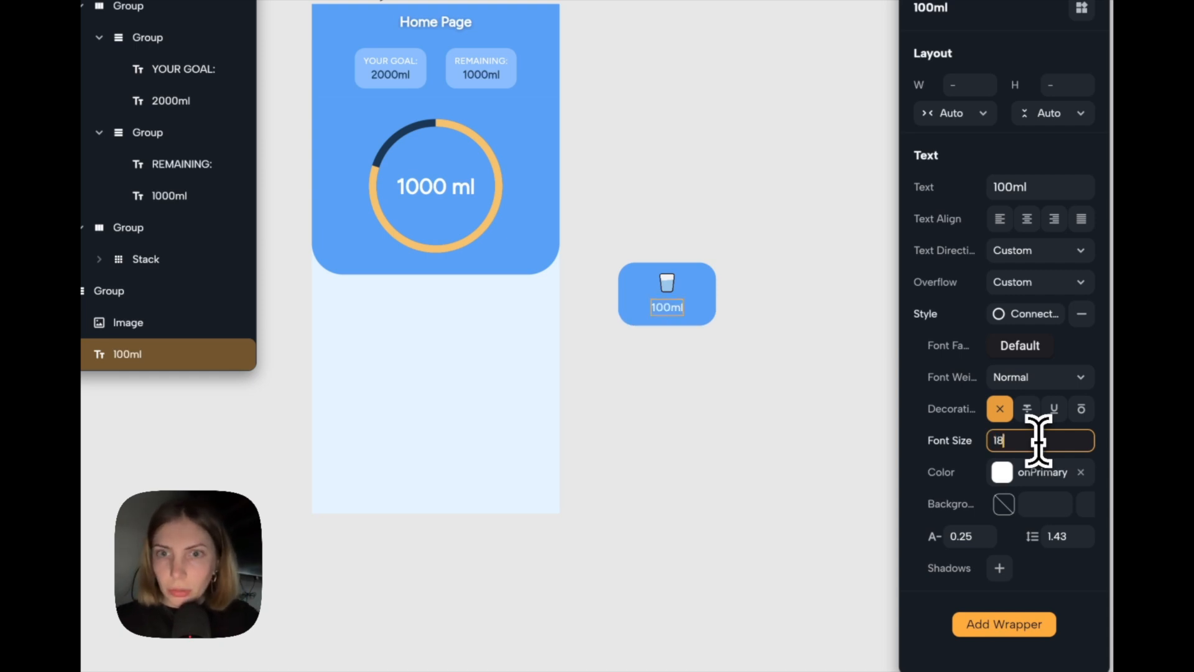
left_click(764, 336)
Move the glass card slightly upward on the board and save the board.
left_click_drag(707, 312, 703, 277)
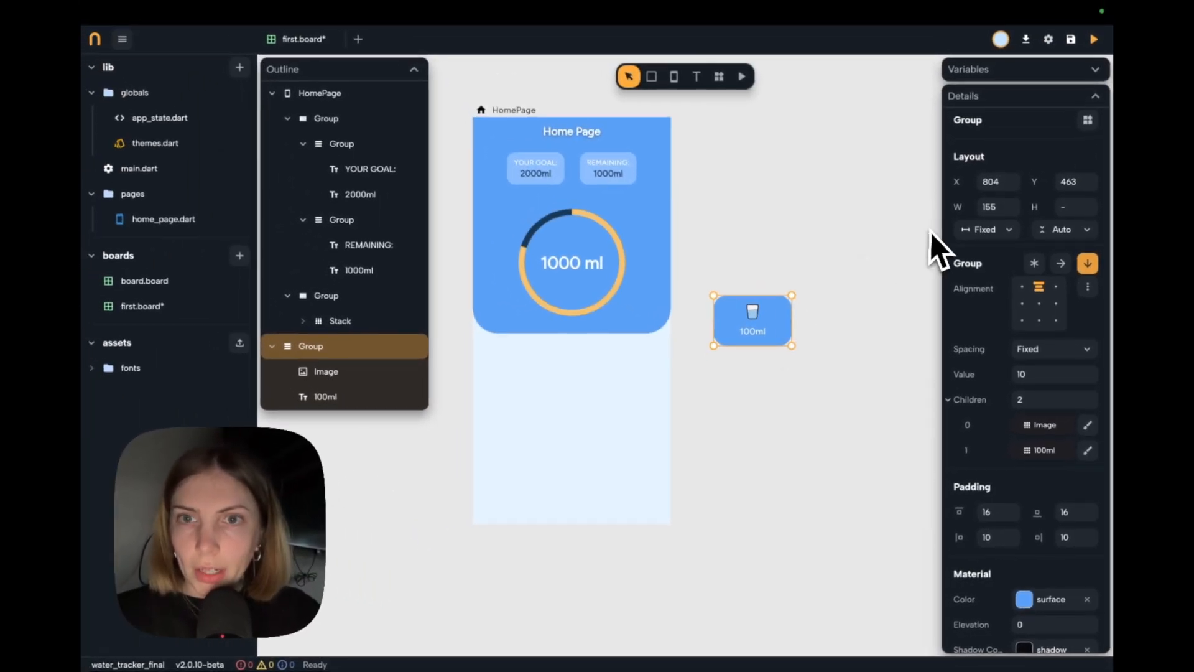
scroll(890, 257, "up", 2)
scroll(883, 279, "down", 2)
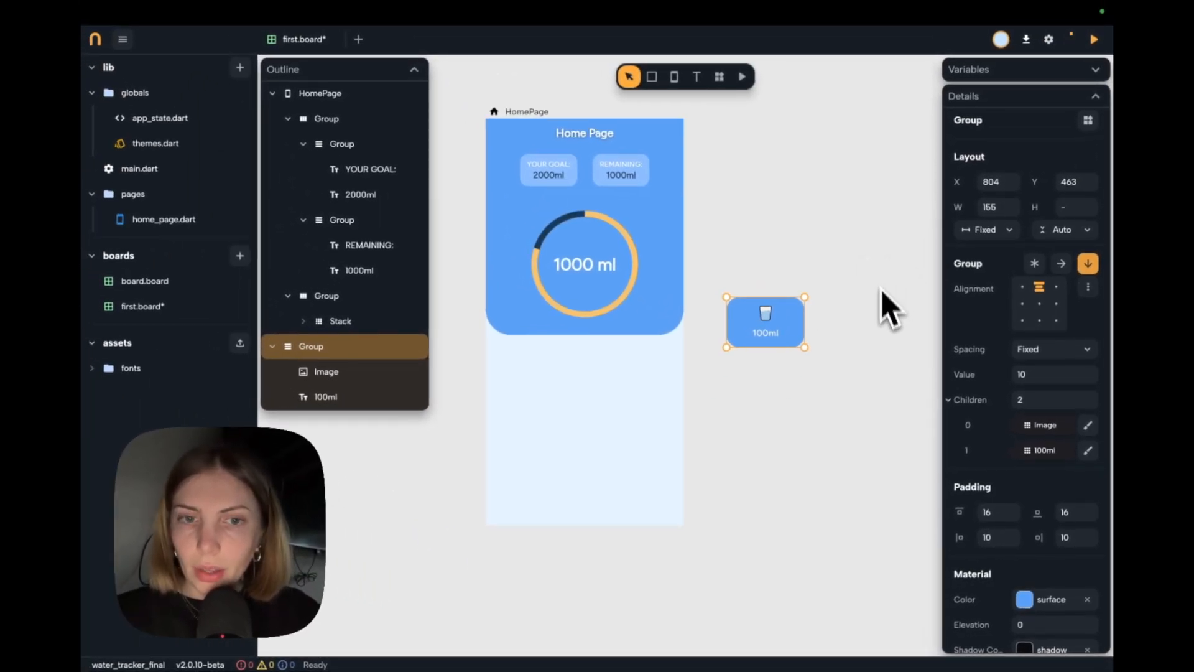
key("ctrl+s")
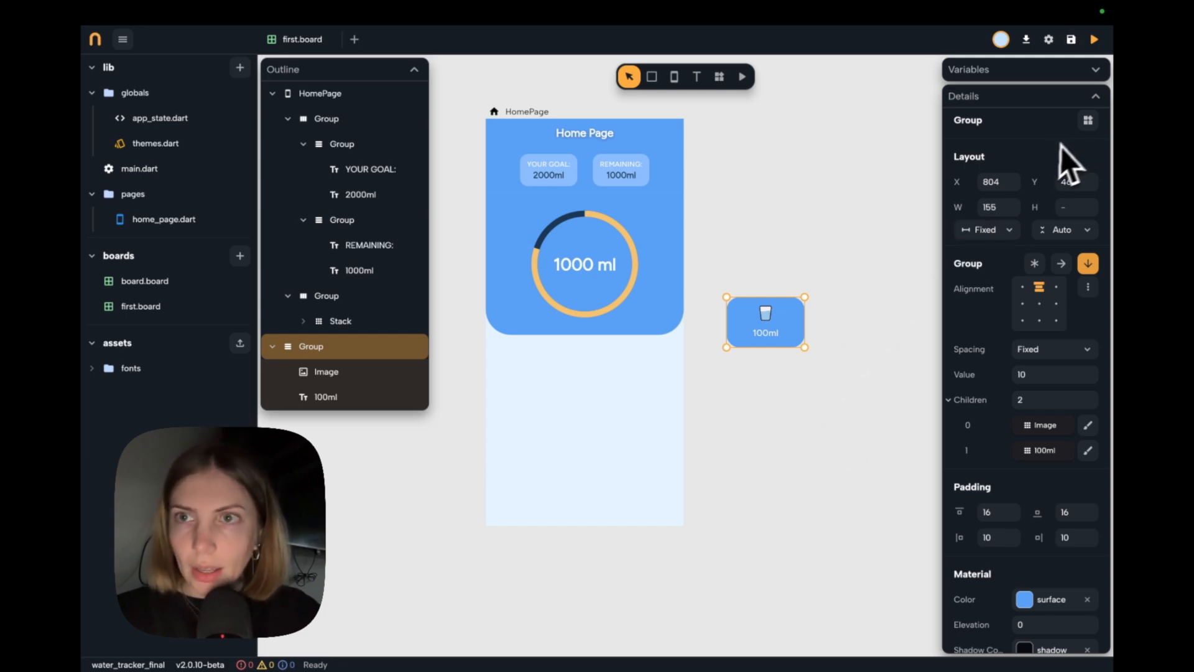
Create a component named addwaterbutton from the glass card group.
left_click(1088, 120)
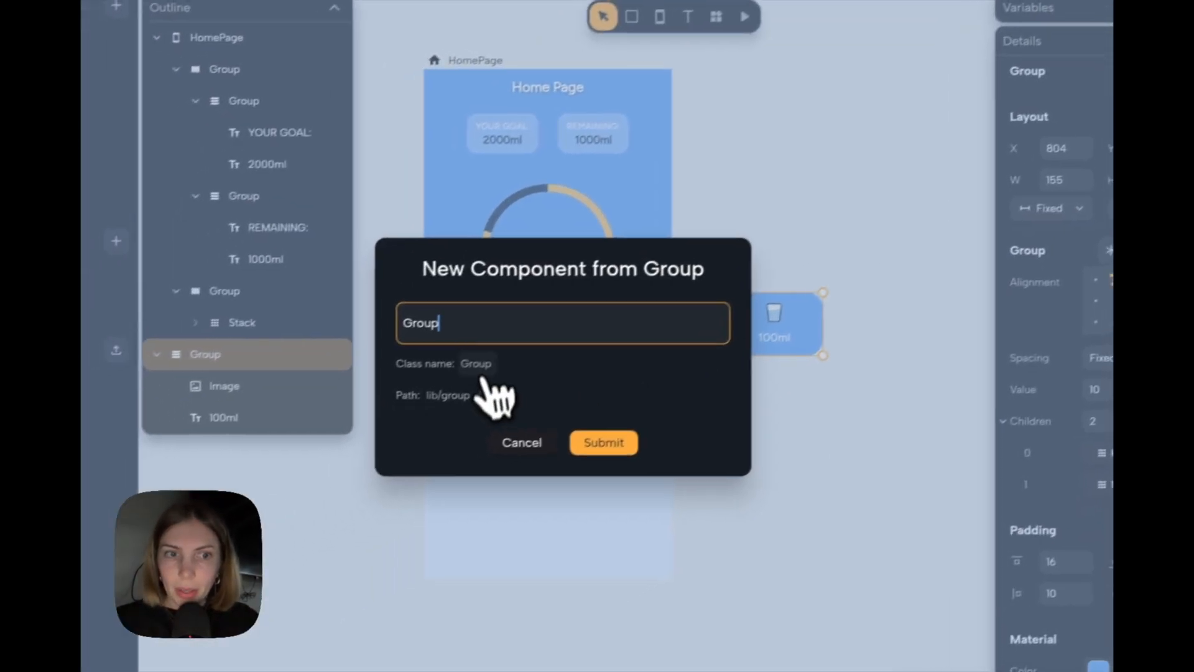
left_click_drag(441, 324, 342, 331)
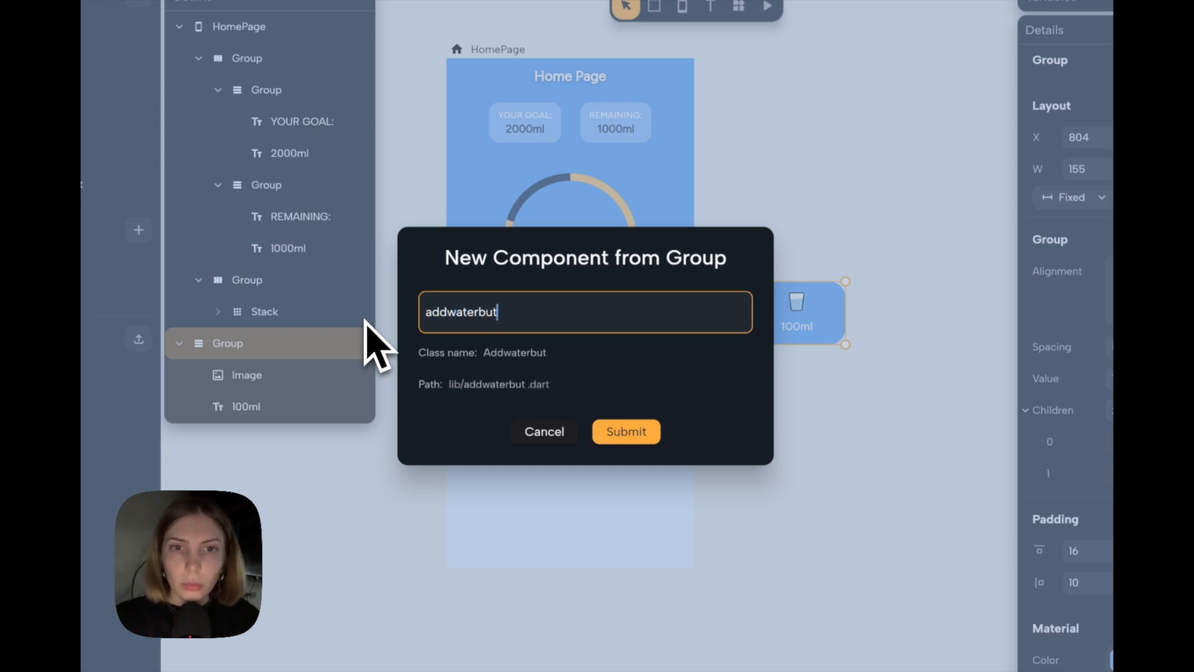
left_click(636, 437)
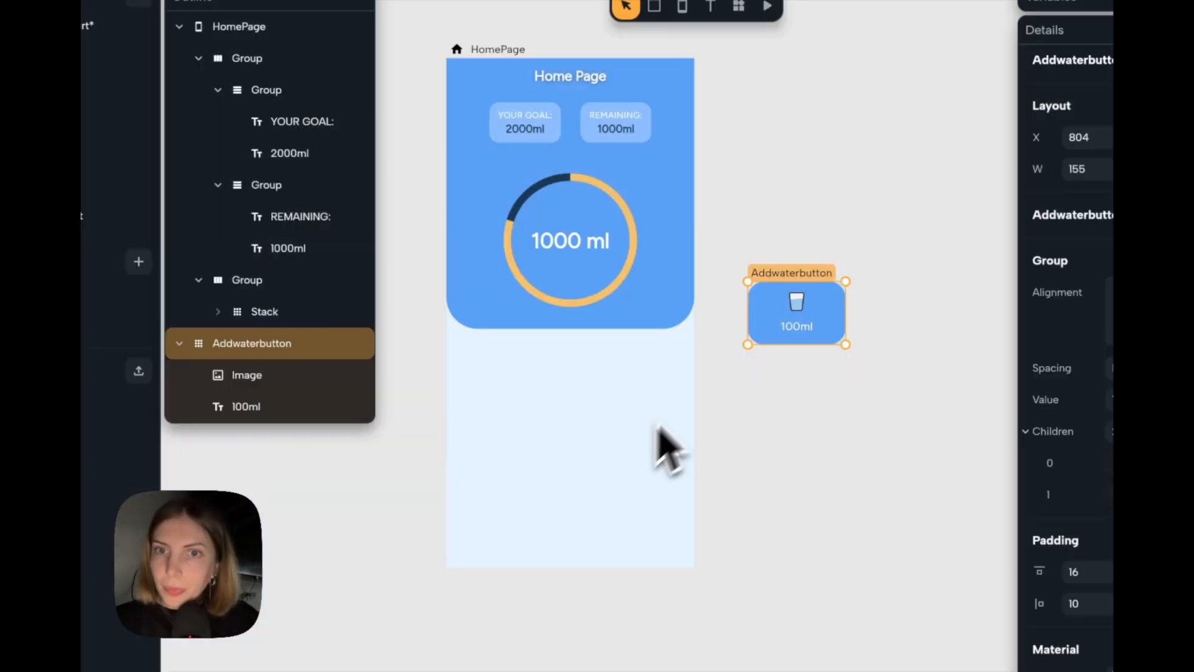
Place an Addwaterbutton on the HomePage below the blue header and duplicate it into a stack of four.
left_click_drag(826, 306, 562, 421)
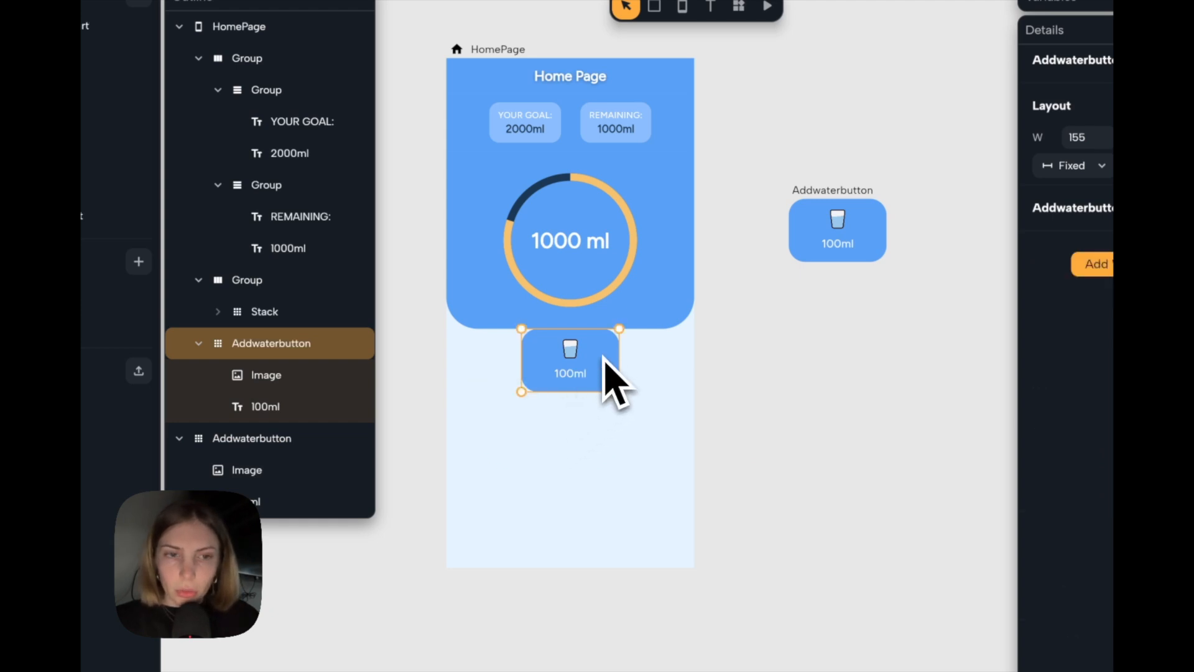
key("ctrl+d")
key("ctrl+d")
key("ctrl+d")
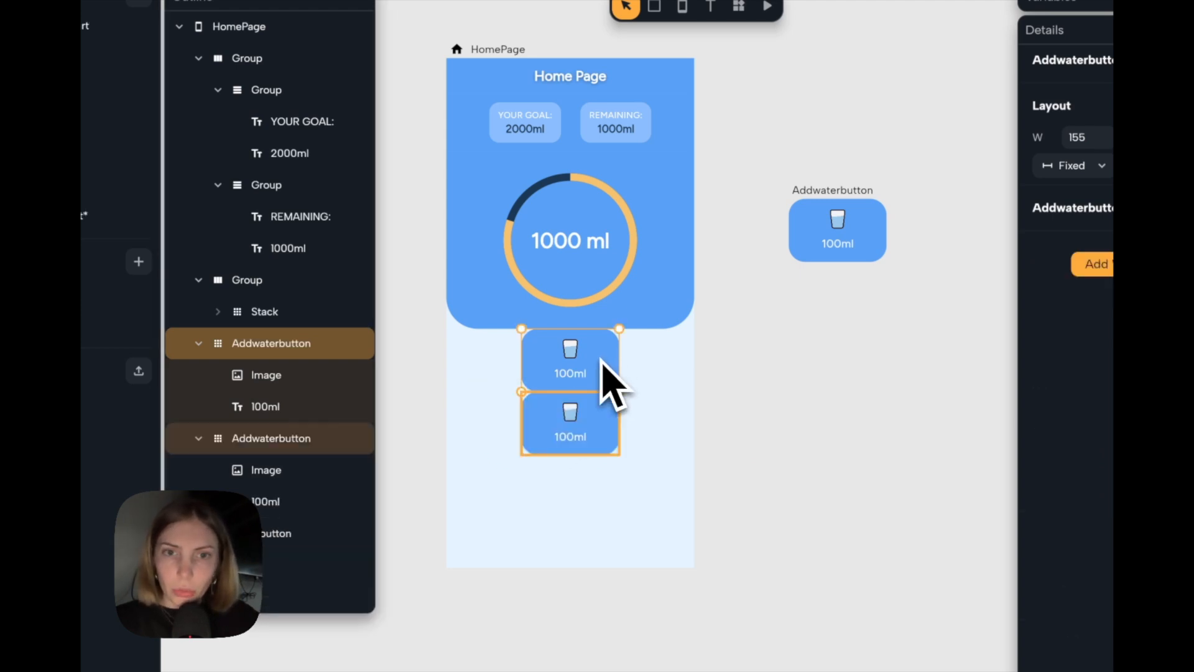
Group two of the stacked Addwaterbuttons and move the group directly below the blue header.
left_click(590, 425, "shift")
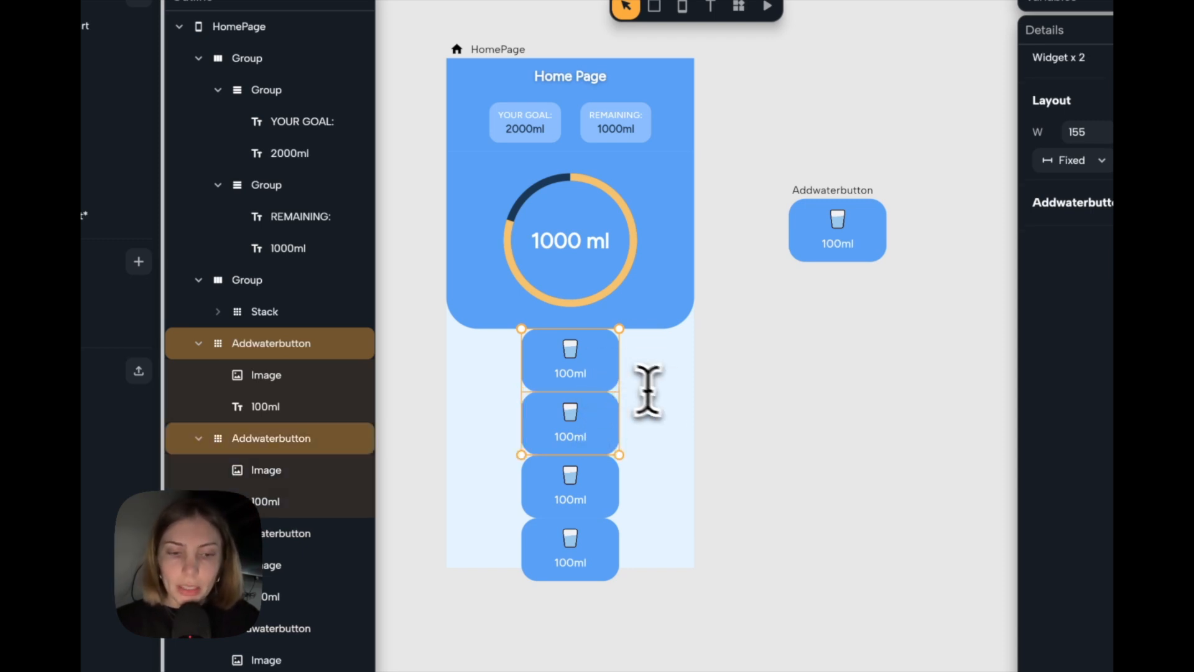
key("ctrl+g")
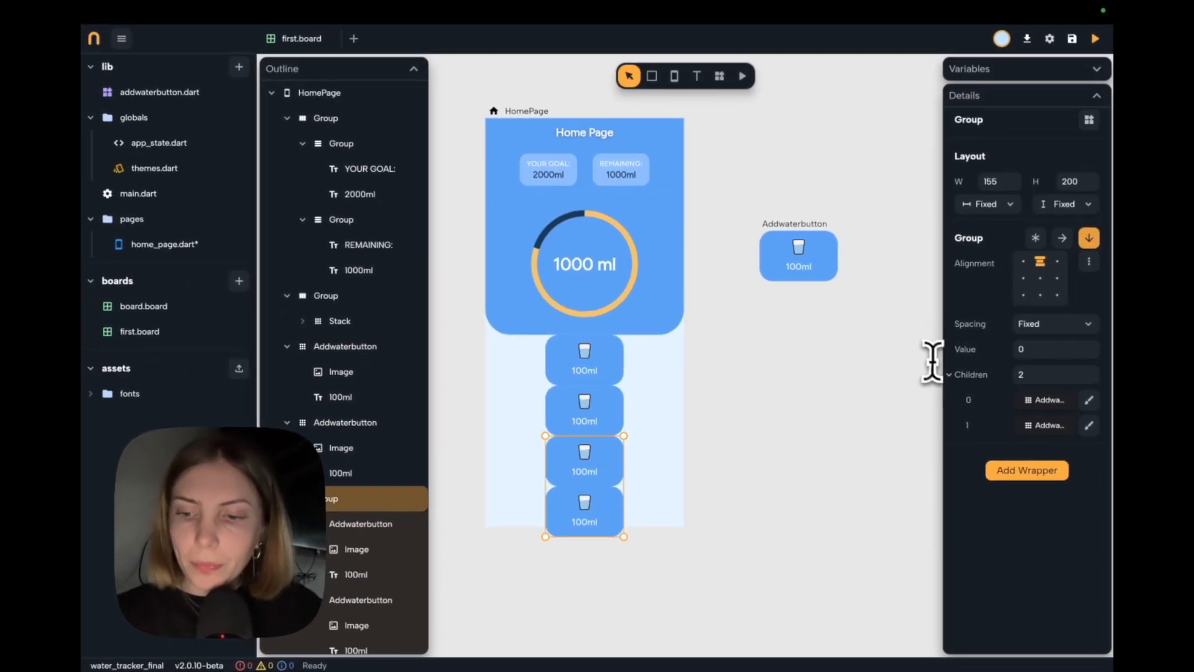
key("Up")
key("Up")
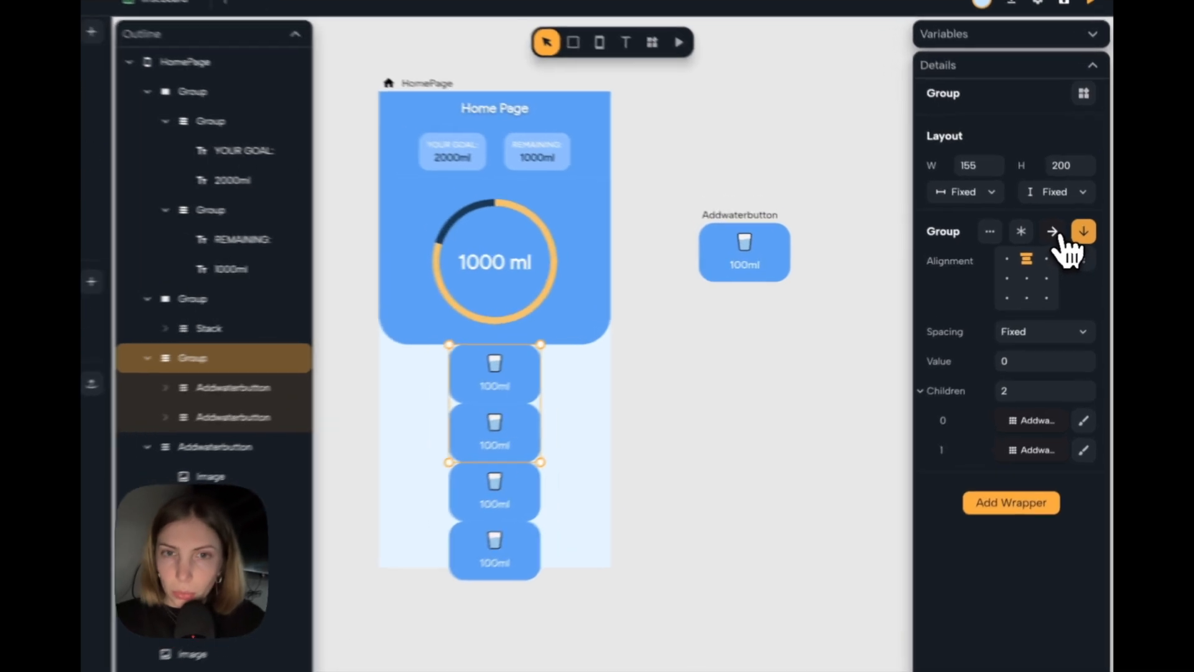
Lay out the new button group as a horizontal row with Auto width and Auto height.
left_click(1061, 237)
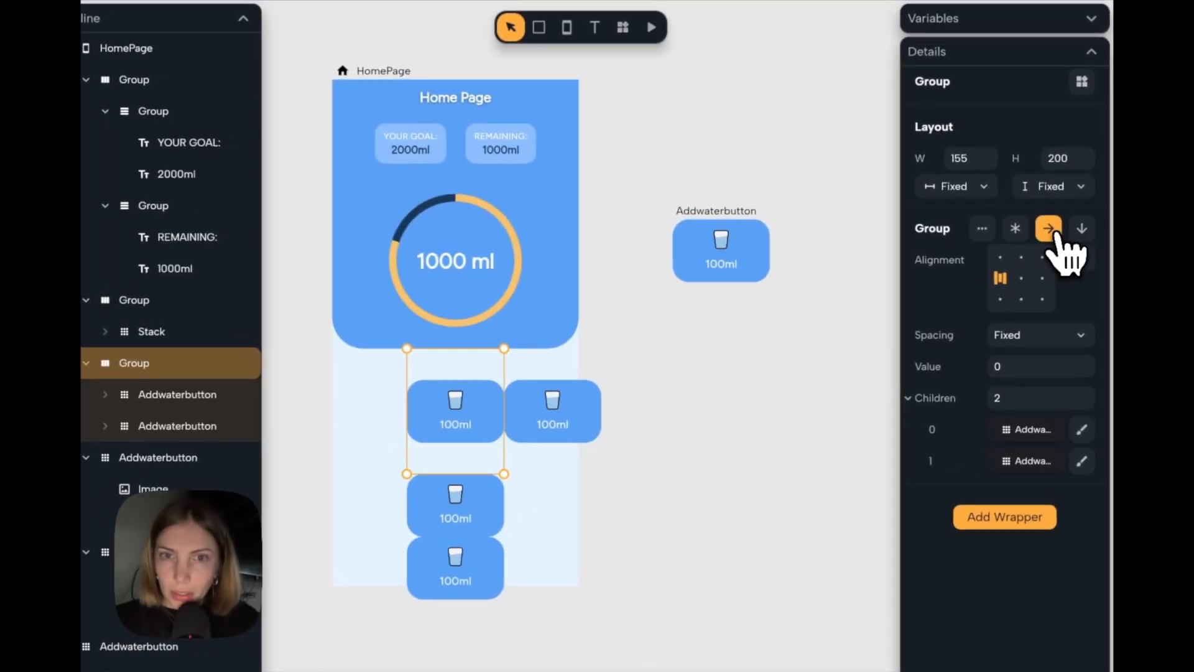
left_click(983, 188)
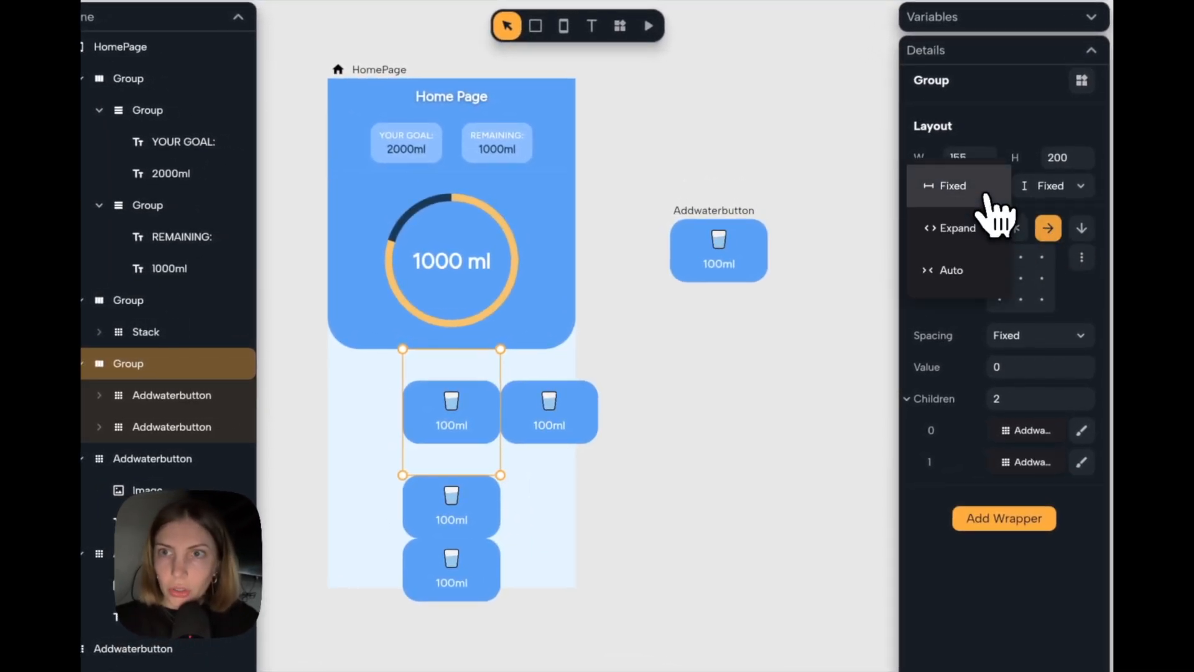
left_click(958, 270)
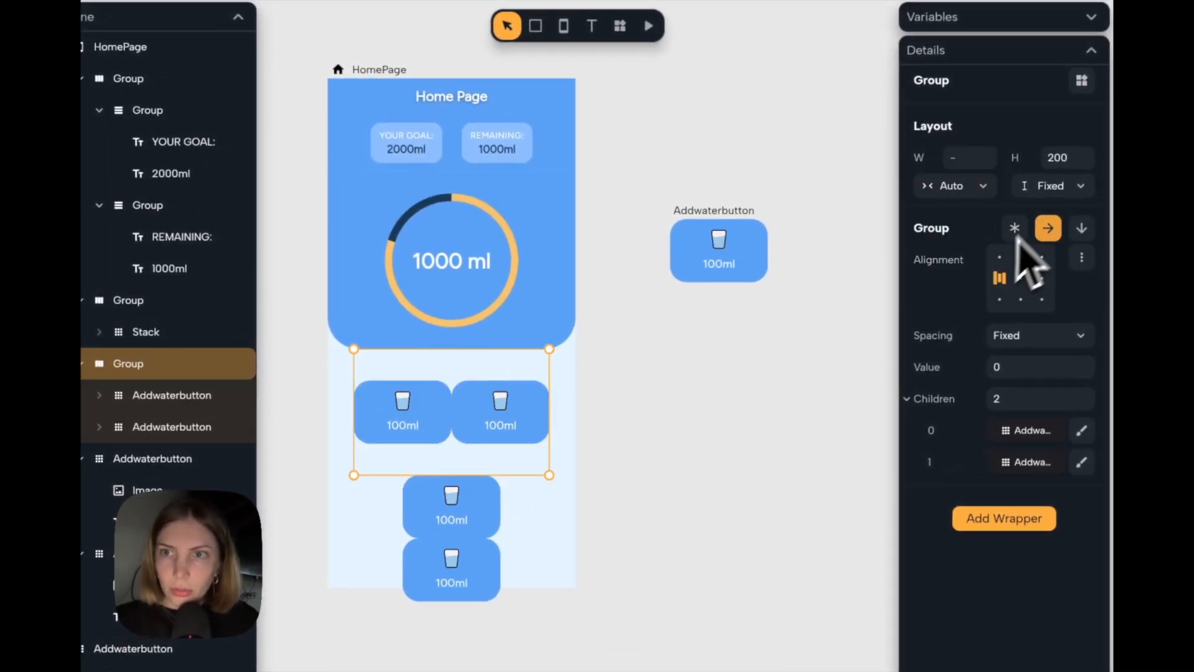
left_click(1057, 186)
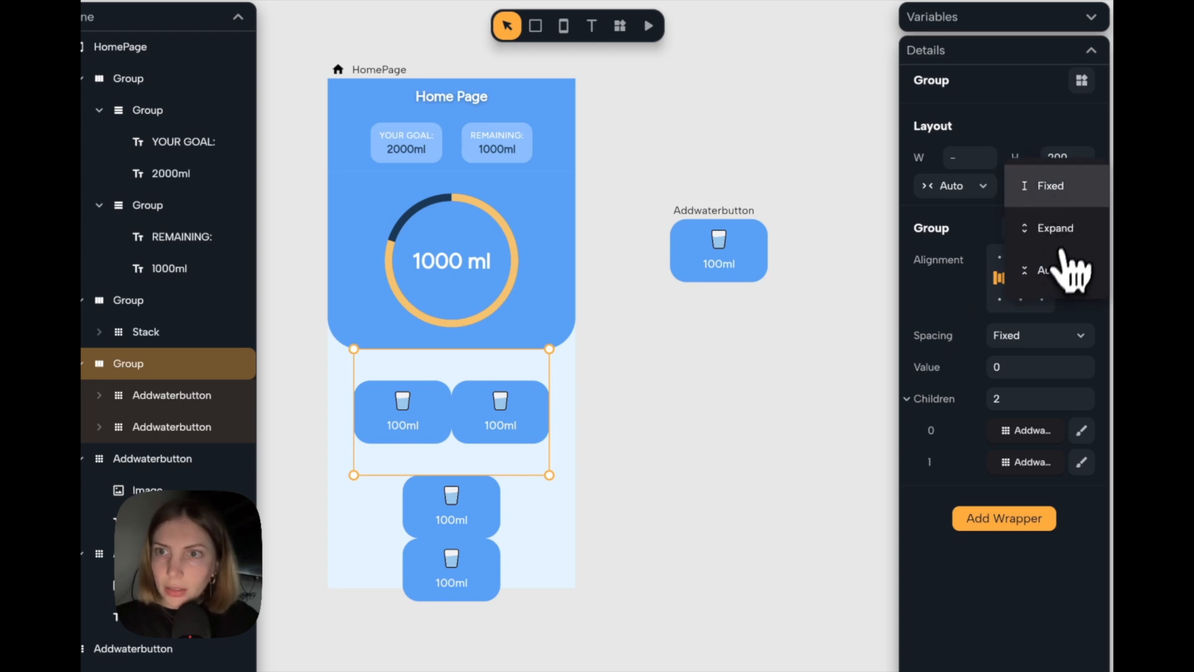
left_click(1065, 269)
left_click(714, 448)
Group the two remaining stacked Addwaterbuttons into a horizontal row with Auto width and Auto height.
left_click(454, 442)
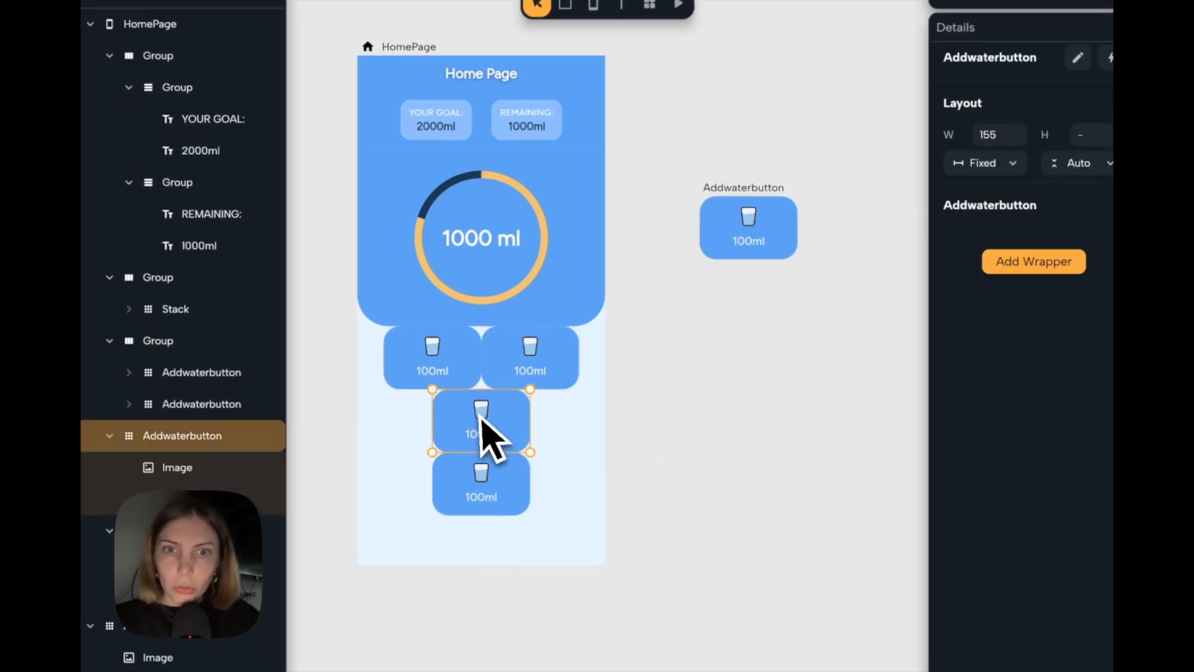
left_click(494, 480, "shift")
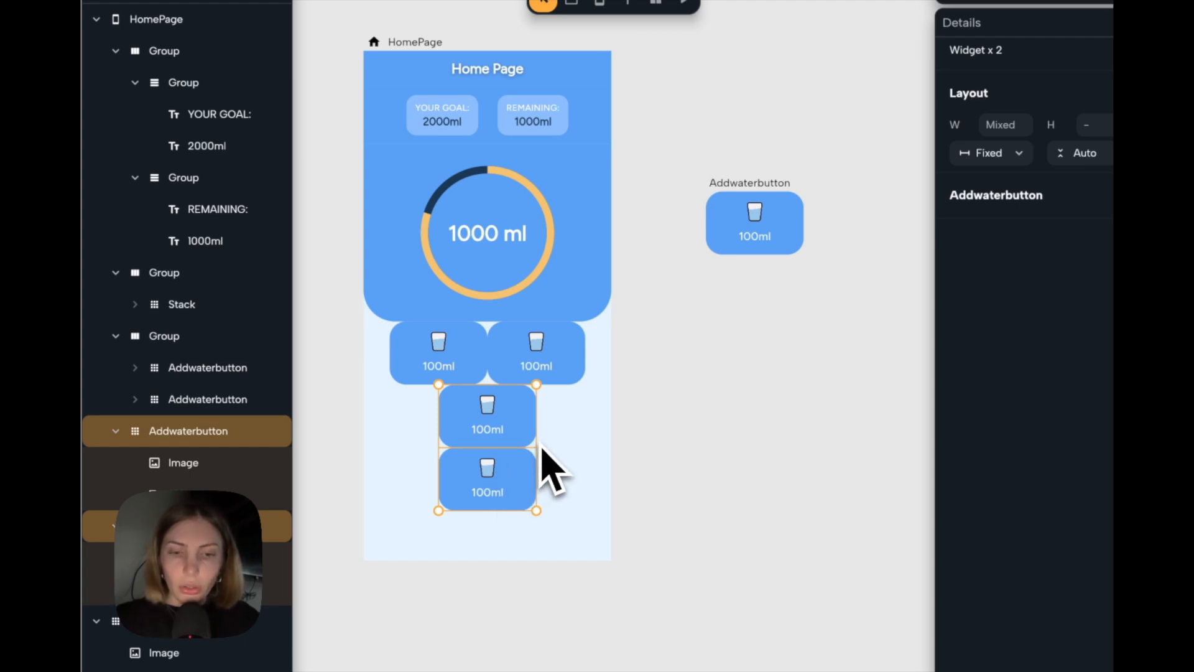
key("ctrl+g")
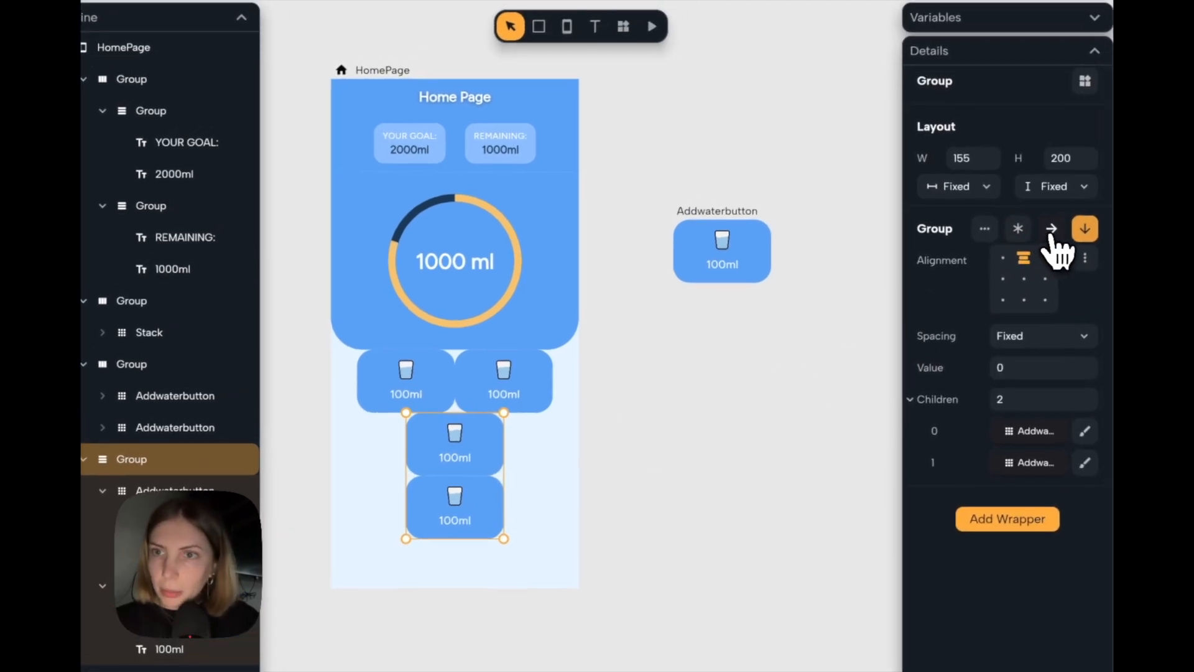
left_click(1077, 206)
left_click(989, 164)
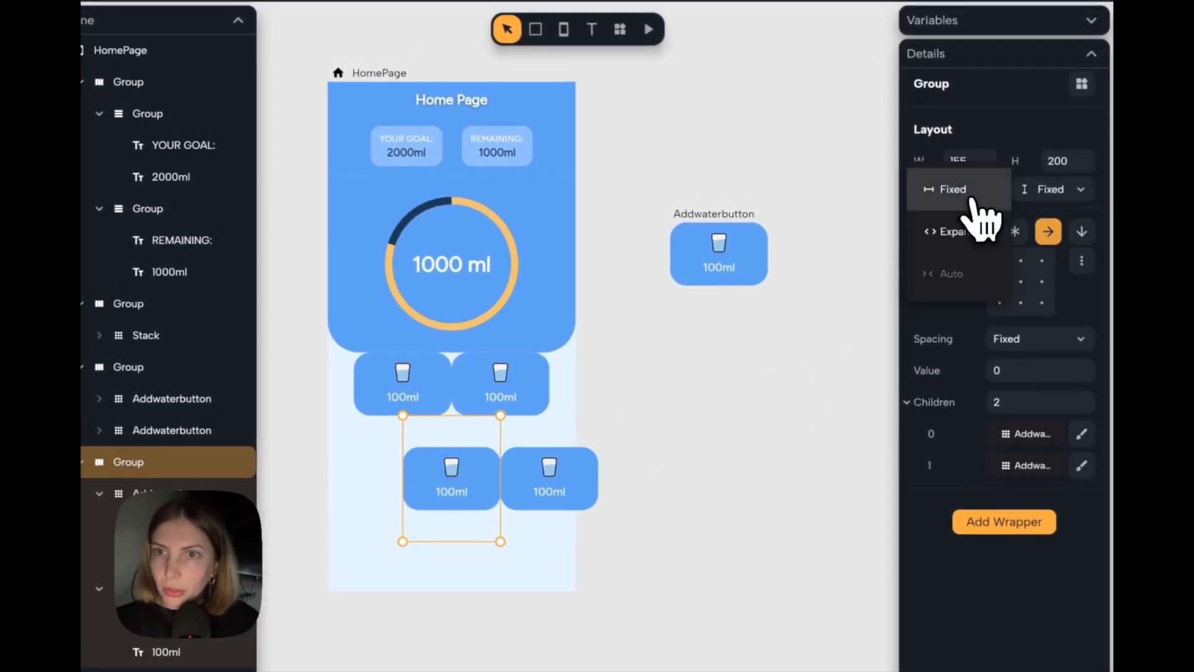
left_click(949, 273)
left_click(1057, 189)
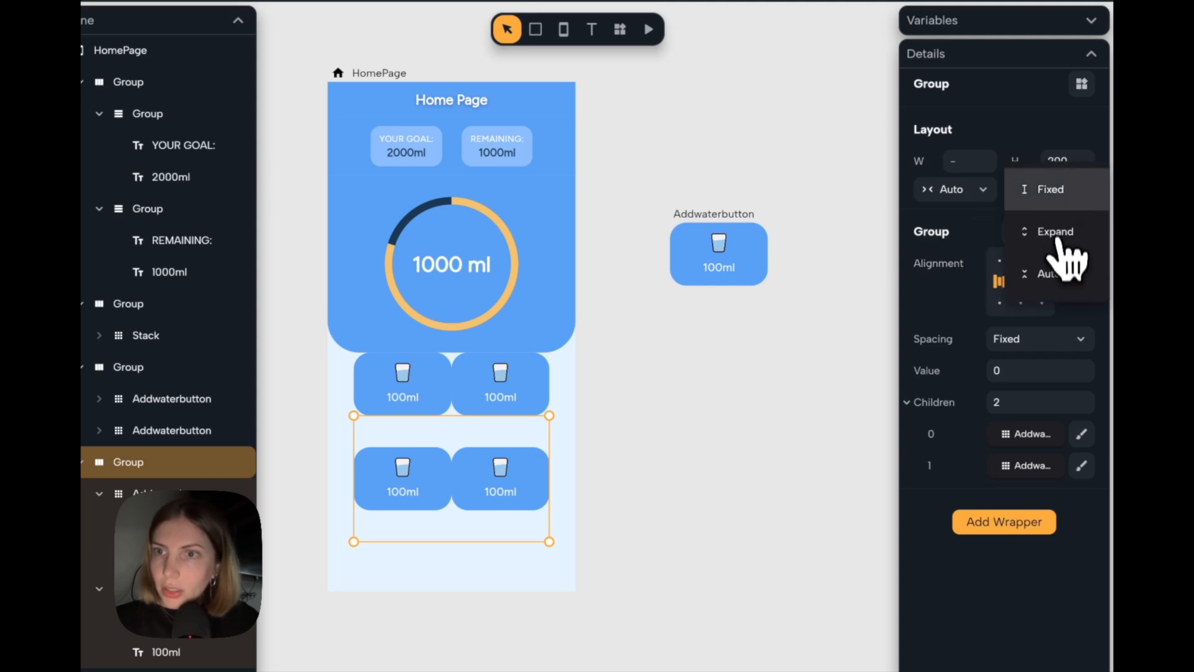
left_click(1055, 284)
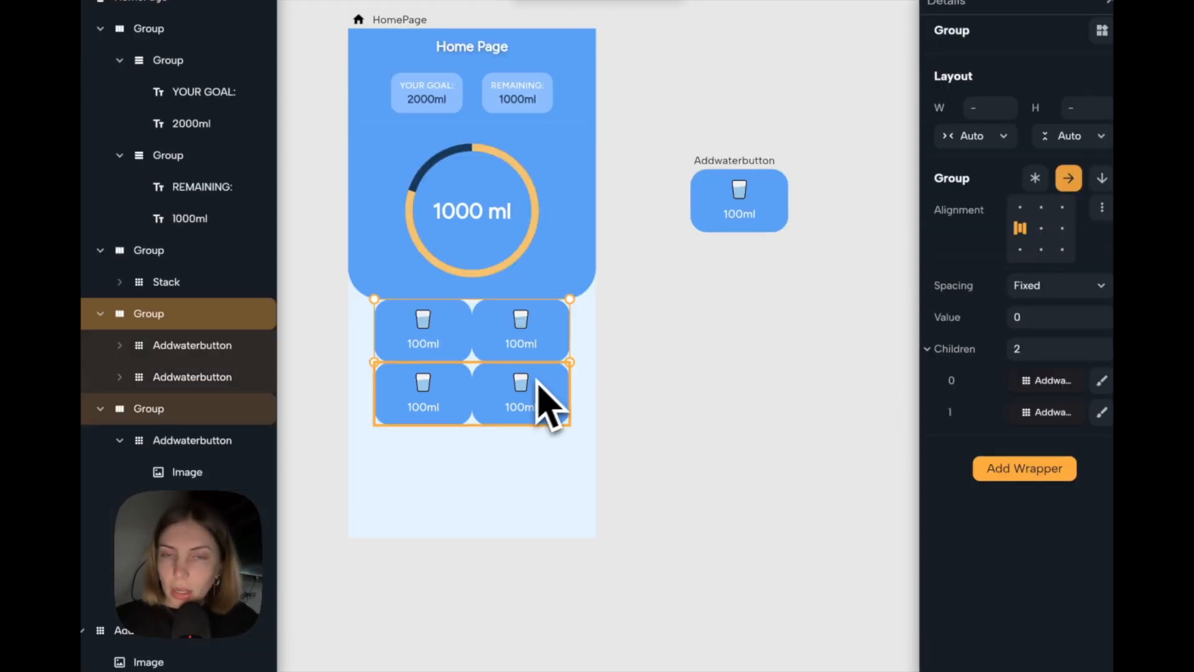
Wrap each of the two button rows in Padding of 10 on all sides.
left_click(1045, 473)
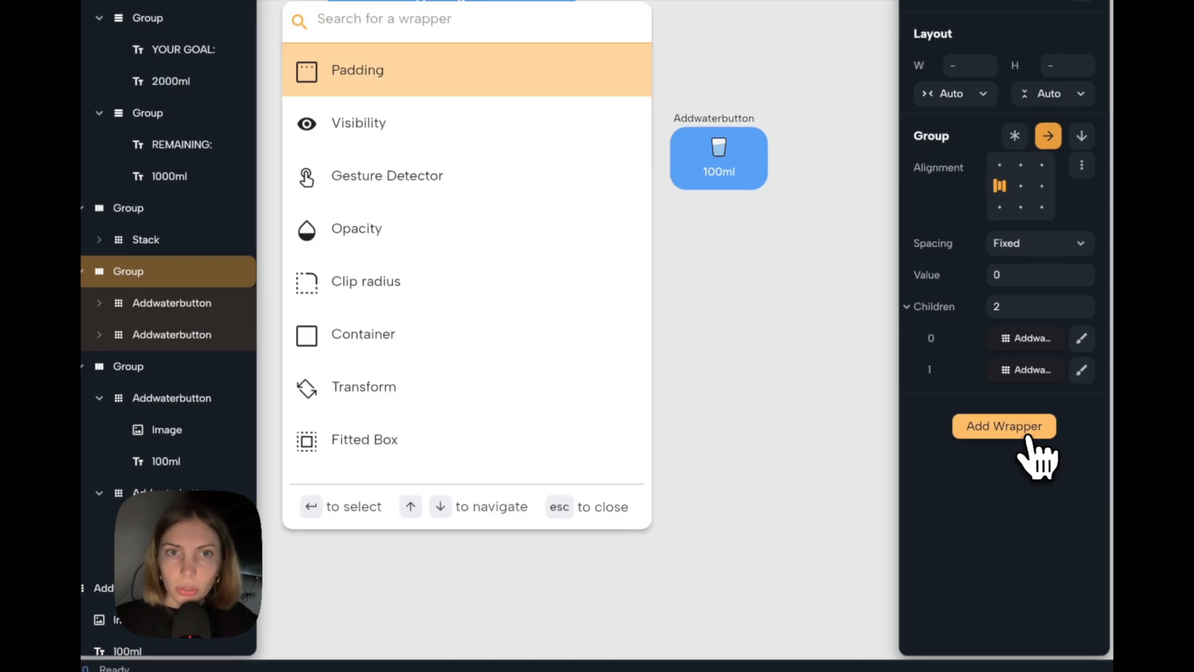
key("Return")
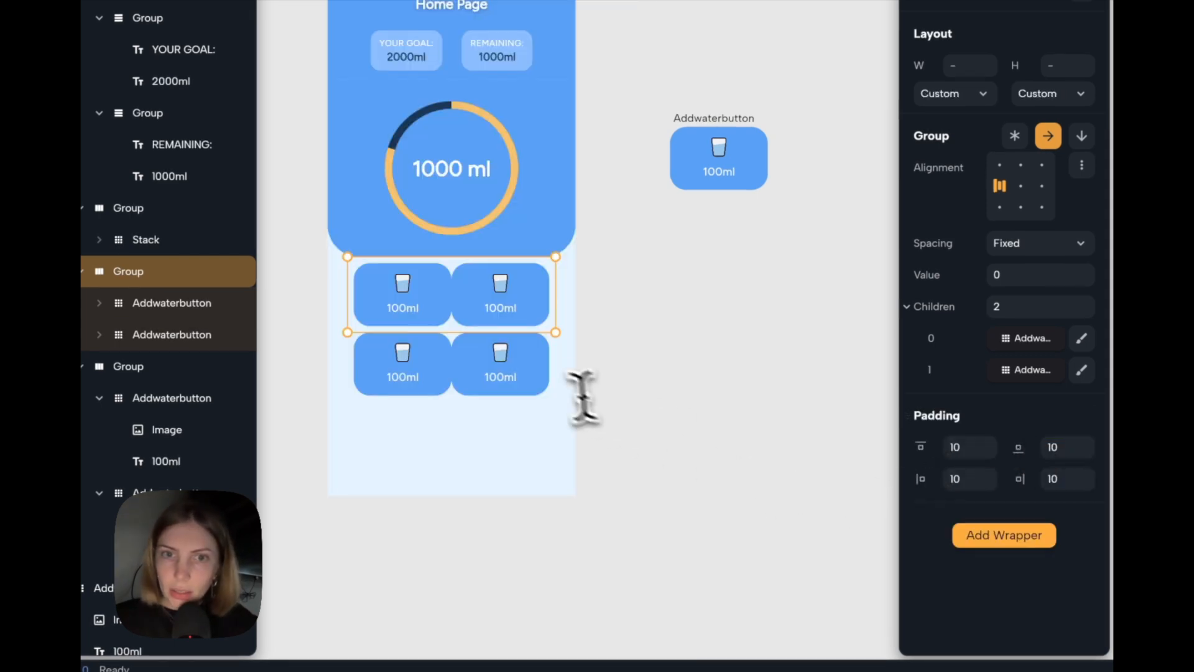
left_click(501, 367)
left_click(980, 418)
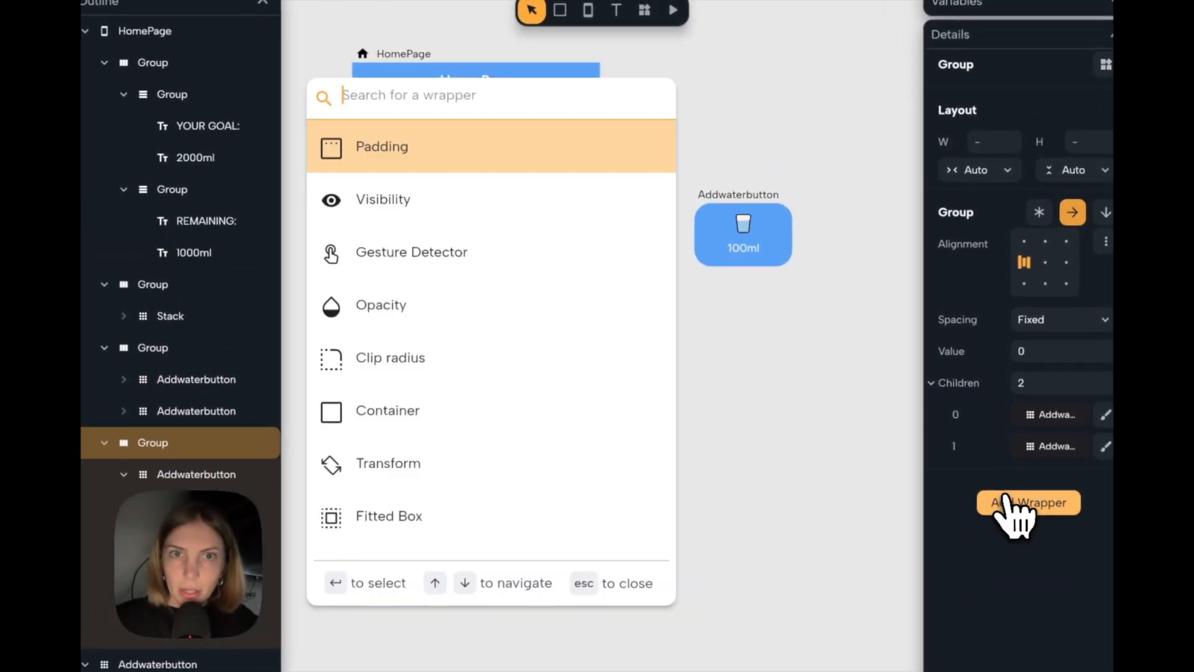
key("Return")
left_click(687, 413)
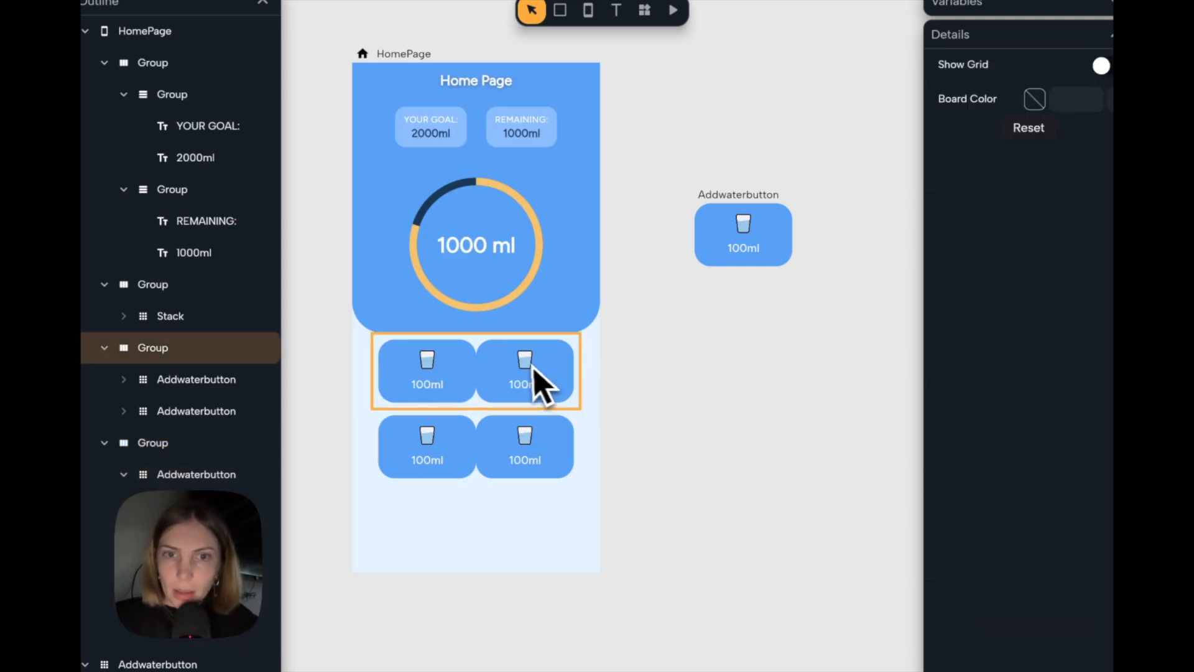
Set both button row groups to Expand width and center their contents.
left_click(536, 368)
left_click(532, 416, "shift")
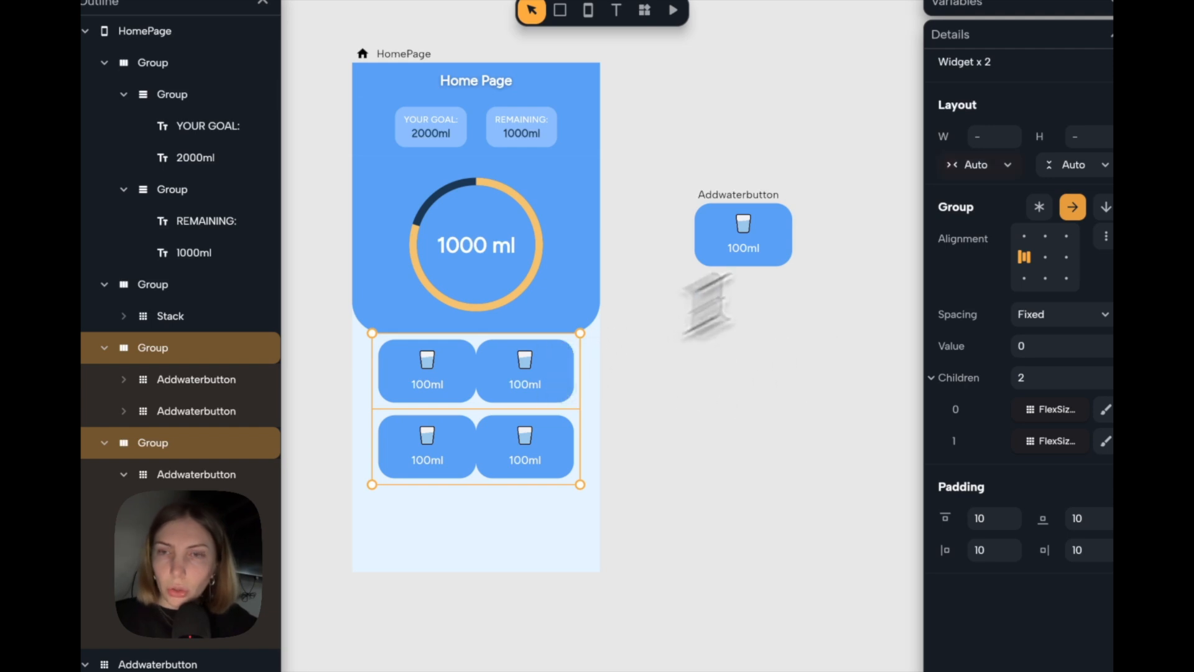
left_click(995, 166)
left_click(980, 159)
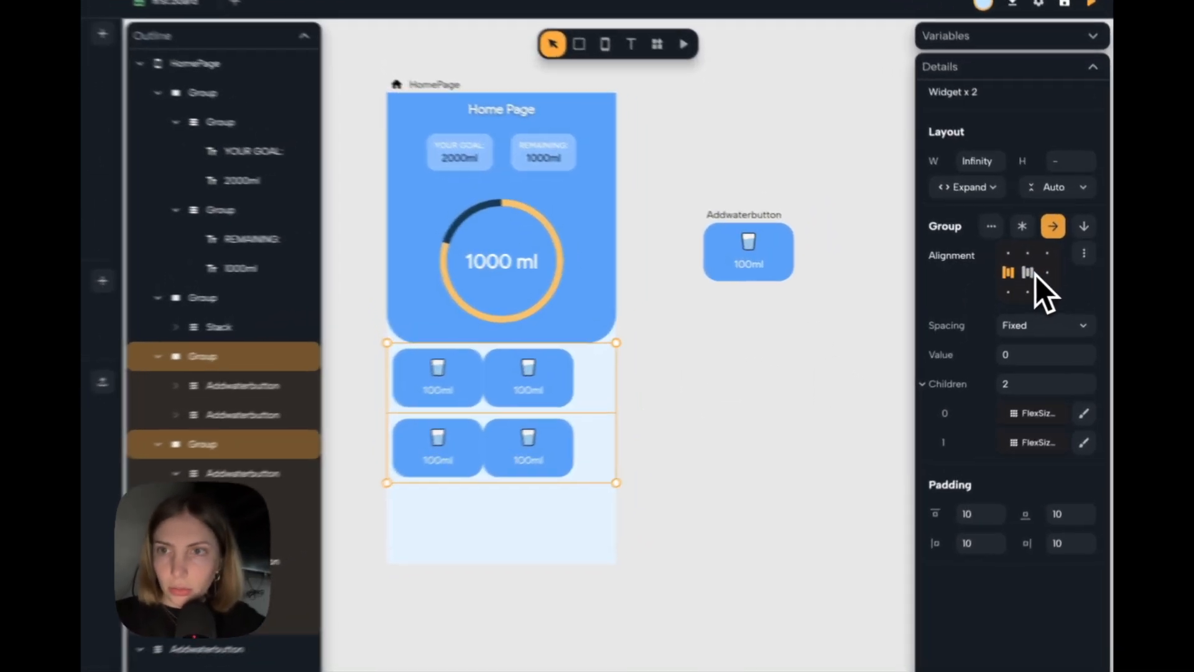
left_click(1039, 273)
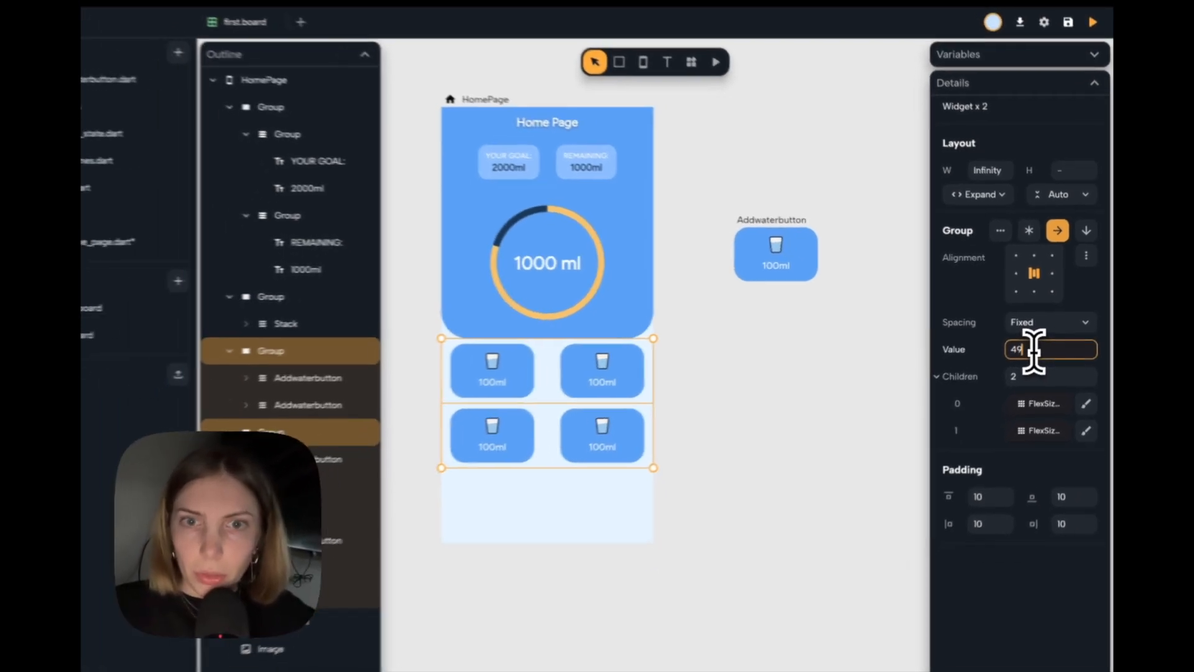
Set the fixed spacing between the buttons in both rows to 24.
type("30")
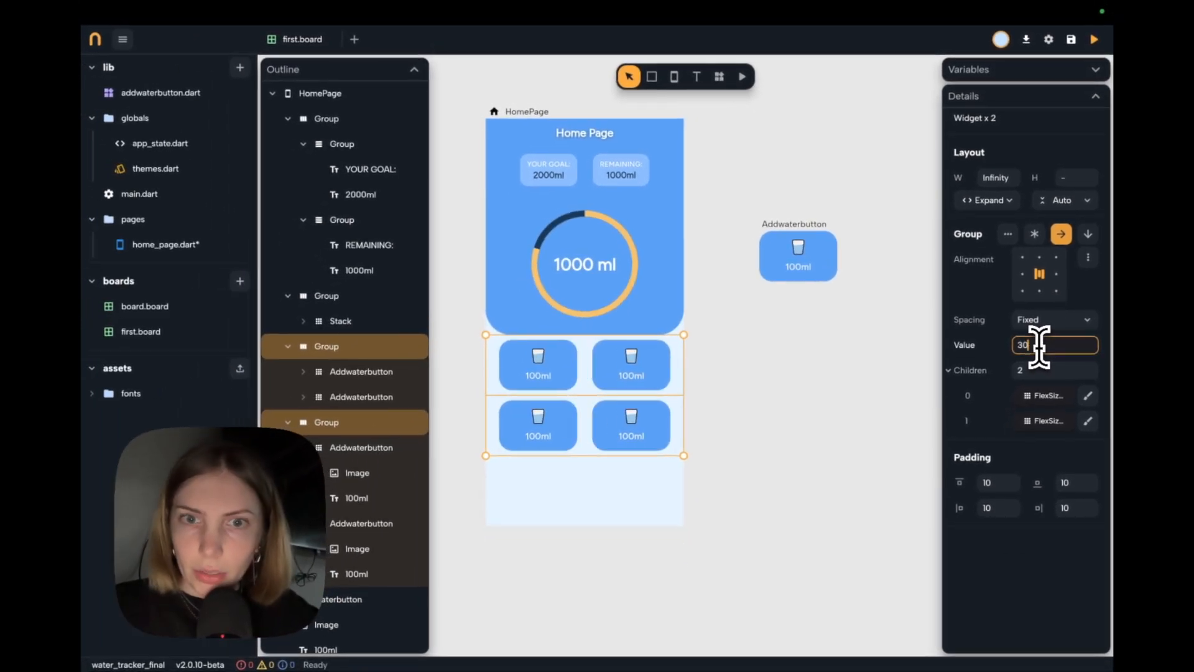
key("BackSpace")
key("BackSpace")
type("25")
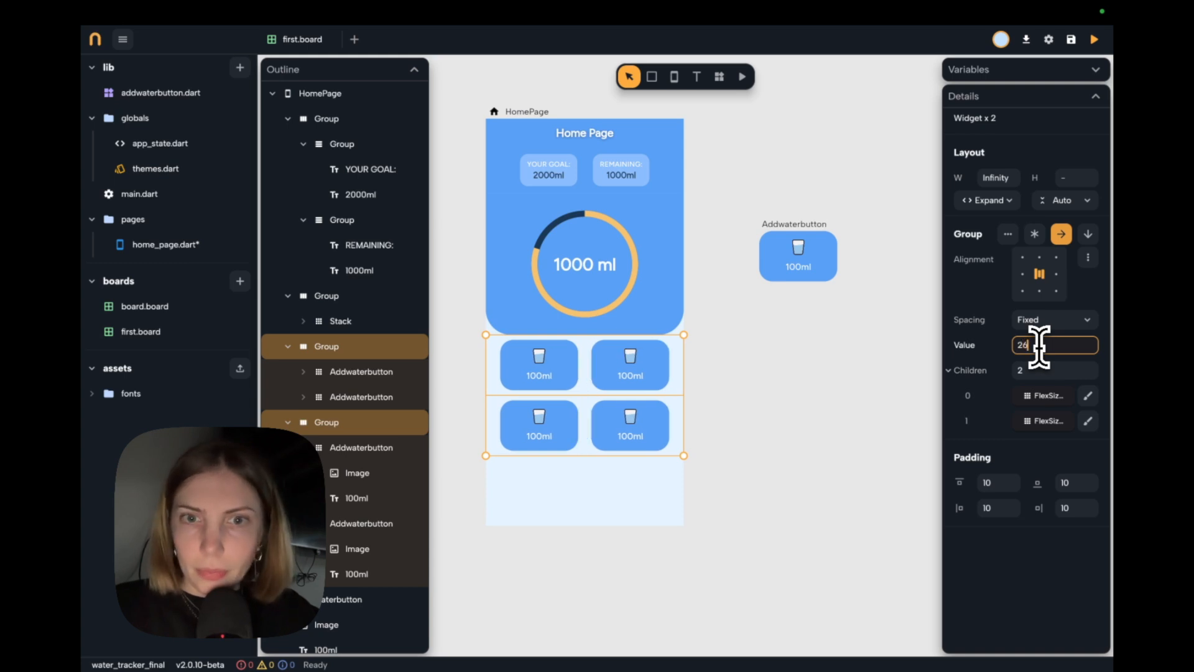
left_click(821, 365)
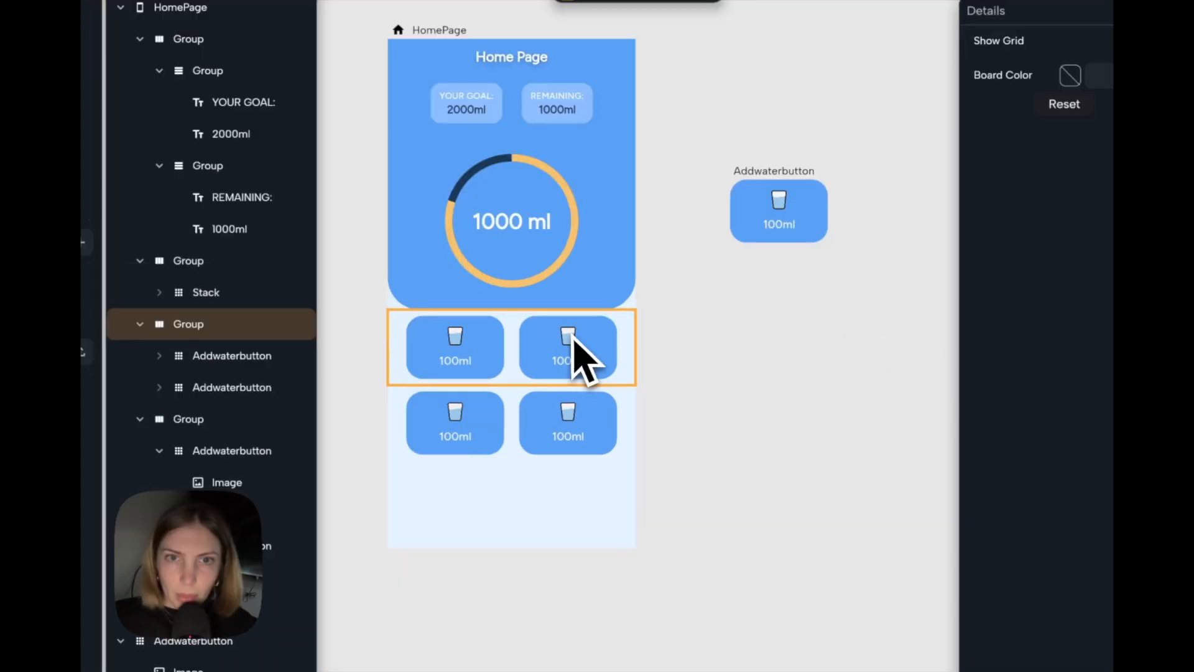
Set the top padding of the upper button row to 14.
left_click(516, 342)
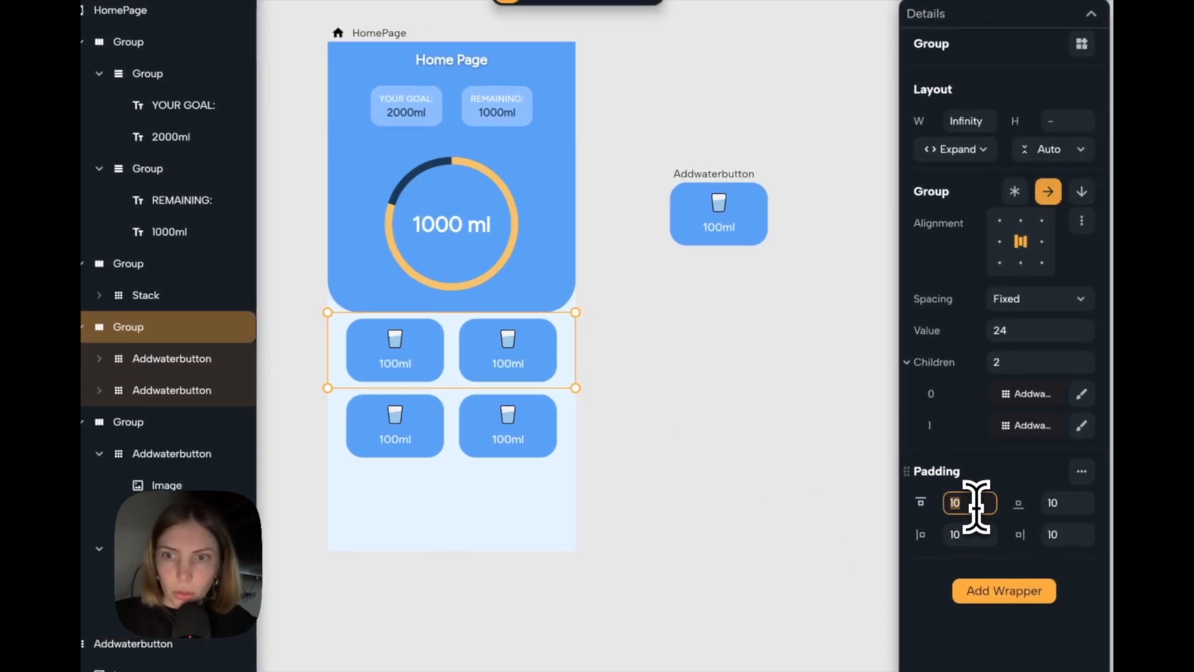
type("14")
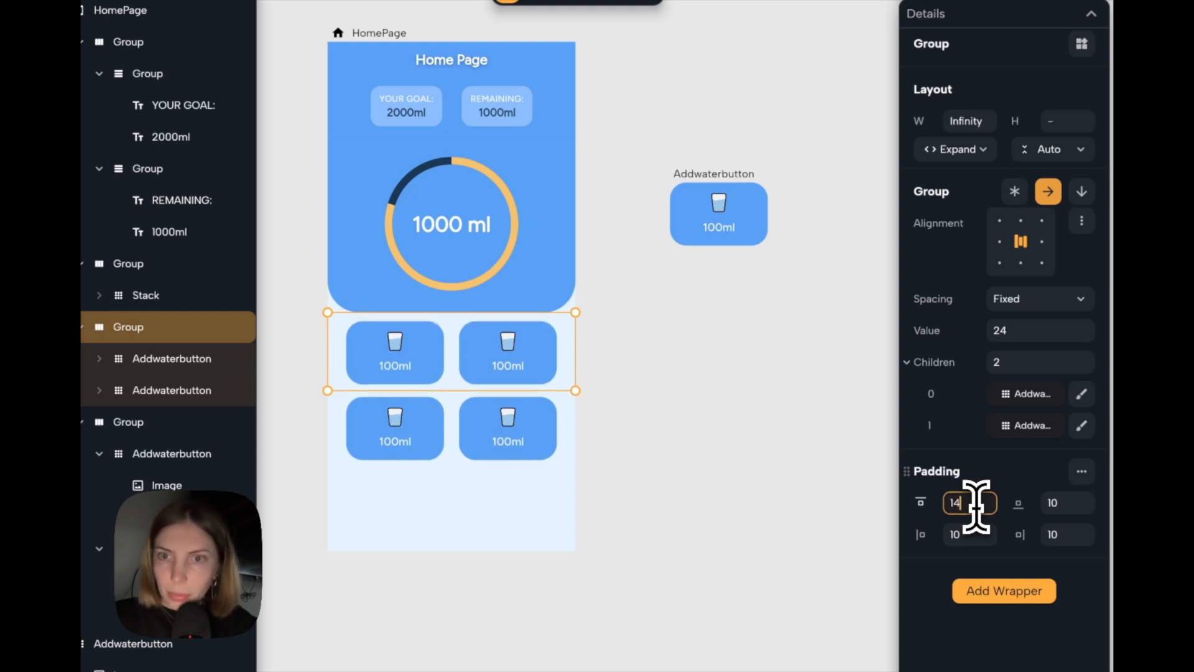
left_click(687, 285)
Set the Material elevation of the standalone Addwaterbutton component to 3.
left_click(696, 183)
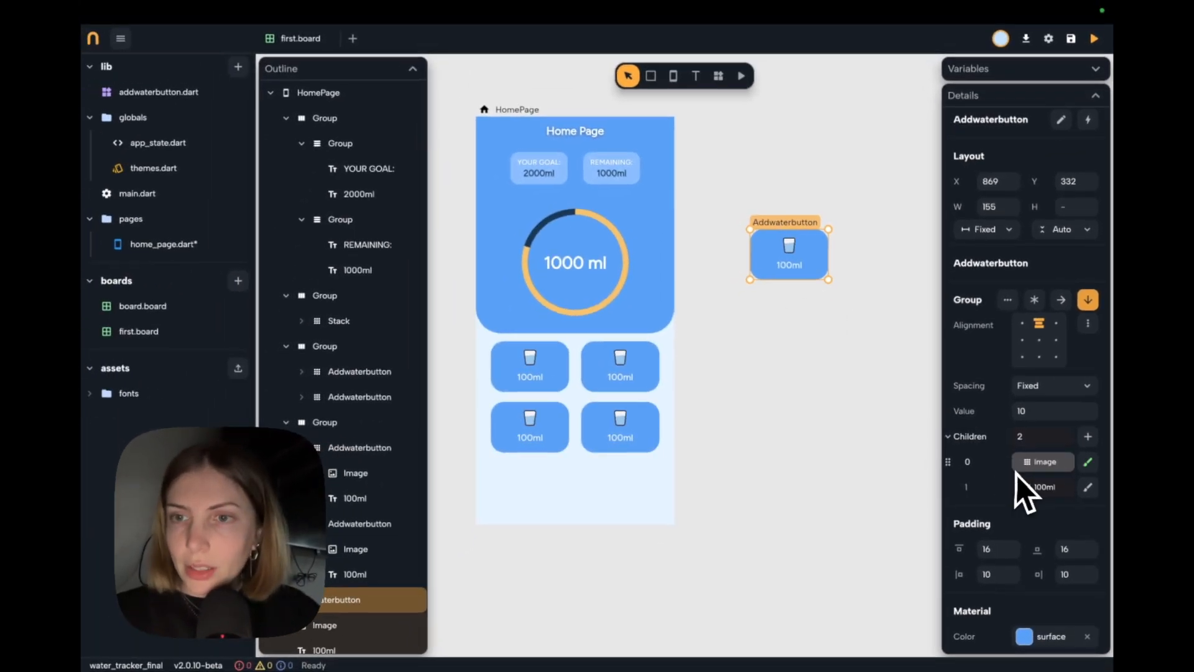
scroll(1016, 475, "down", 5)
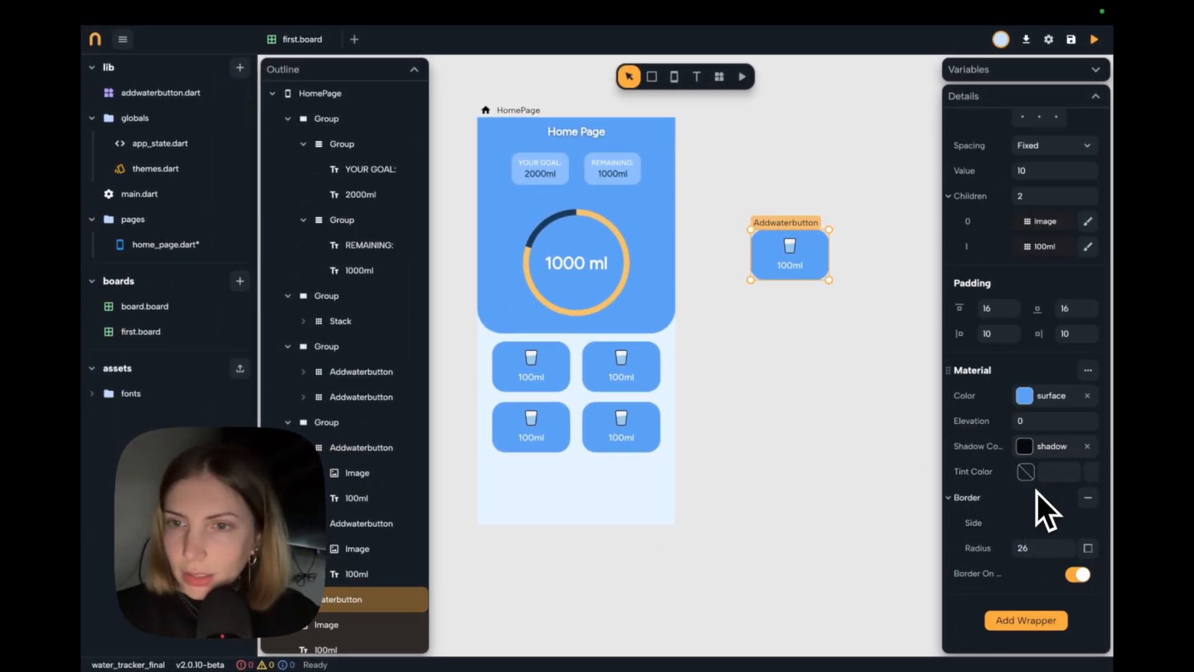
left_click(1030, 422)
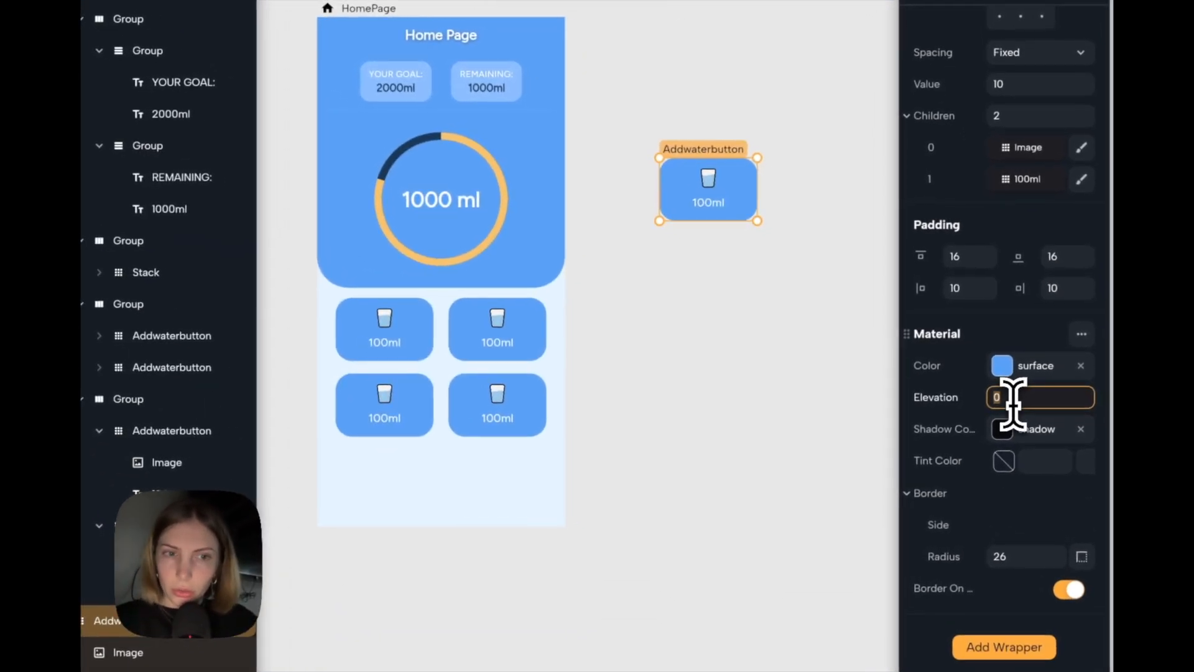
type("2")
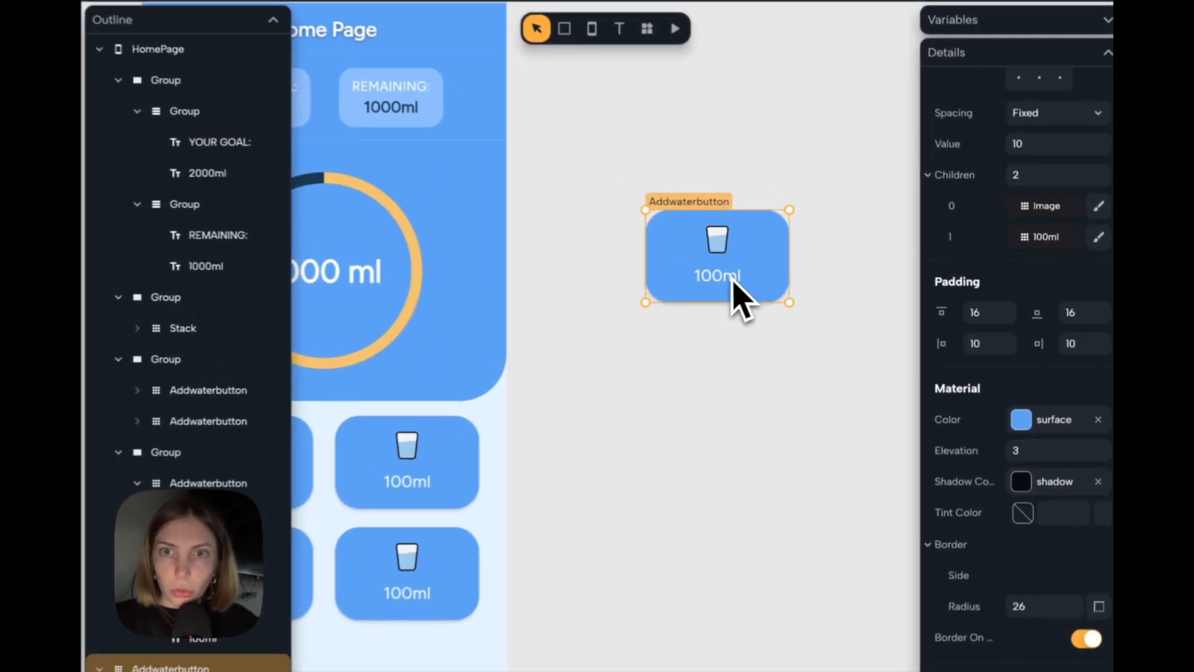
Link the text of the 100ml label in the Addwaterbutton component to a new param.
left_click(797, 267)
scroll(726, 280, "left", 2)
scroll(726, 280, "down", 1)
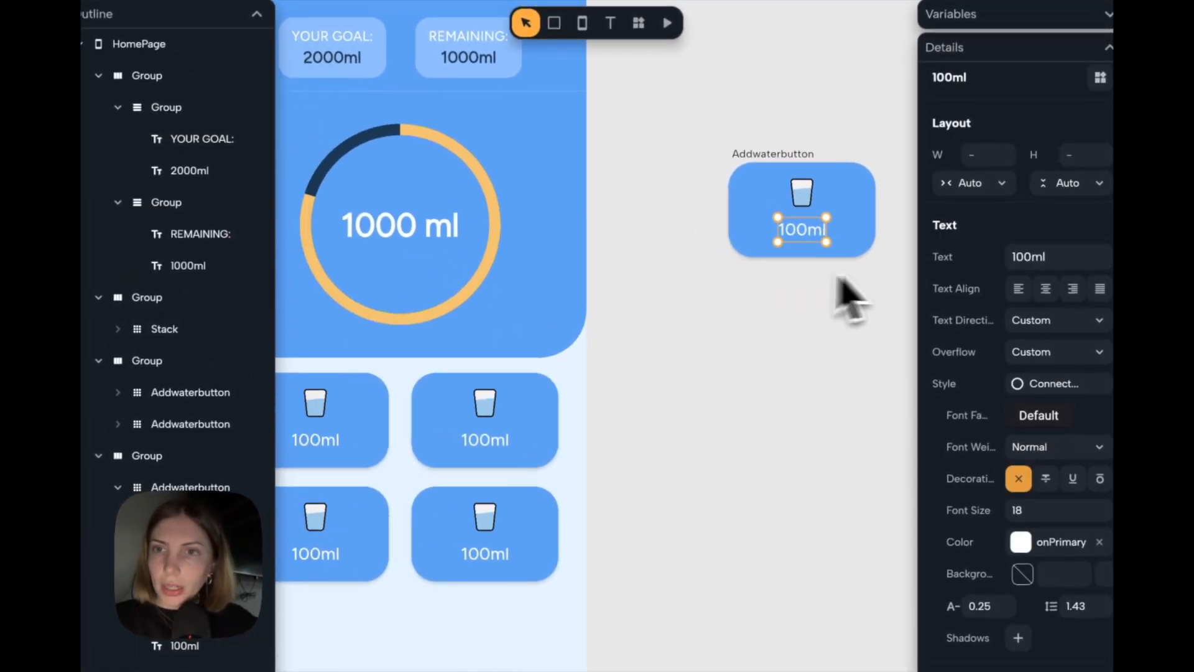
left_click(947, 266)
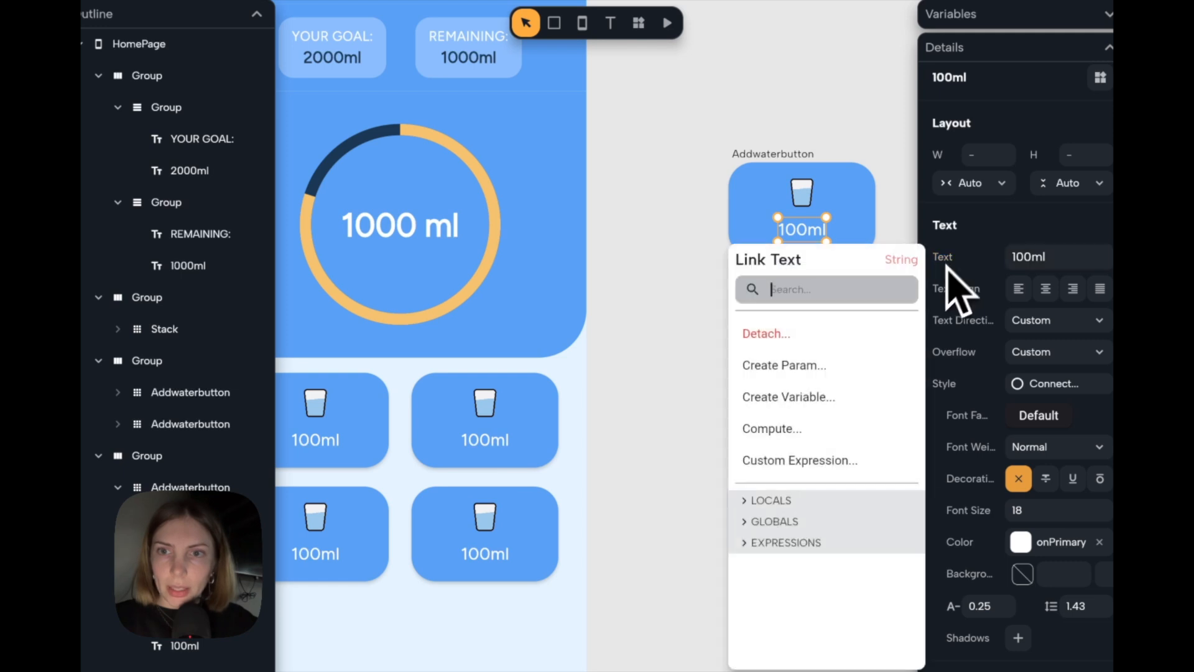
left_click(830, 365)
scroll(837, 389, "right", 1)
scroll(837, 389, "up", 1)
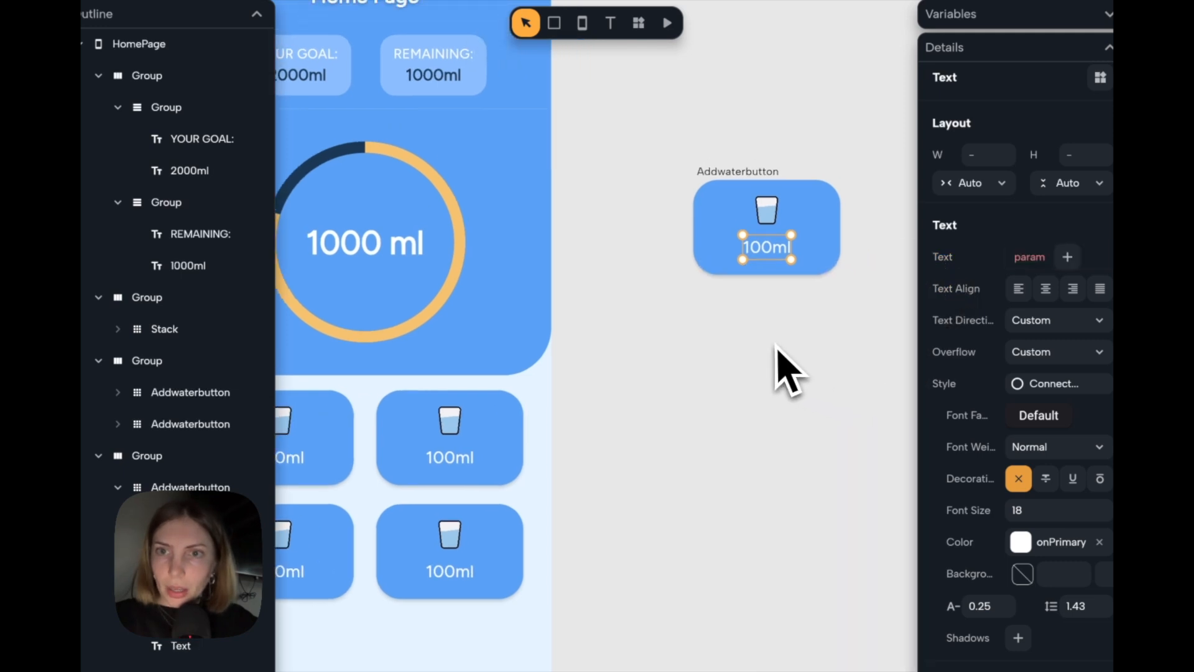
Link the glass image's URL in the Addwaterbutton component to a new param.
left_click(768, 215)
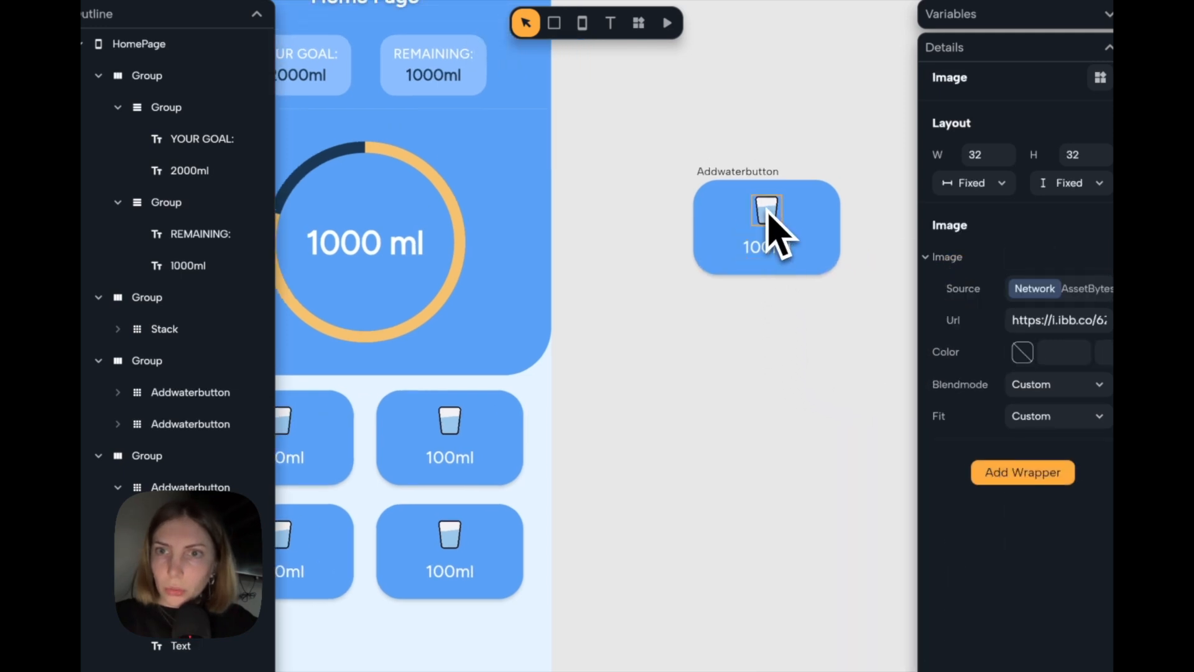
left_click(957, 328)
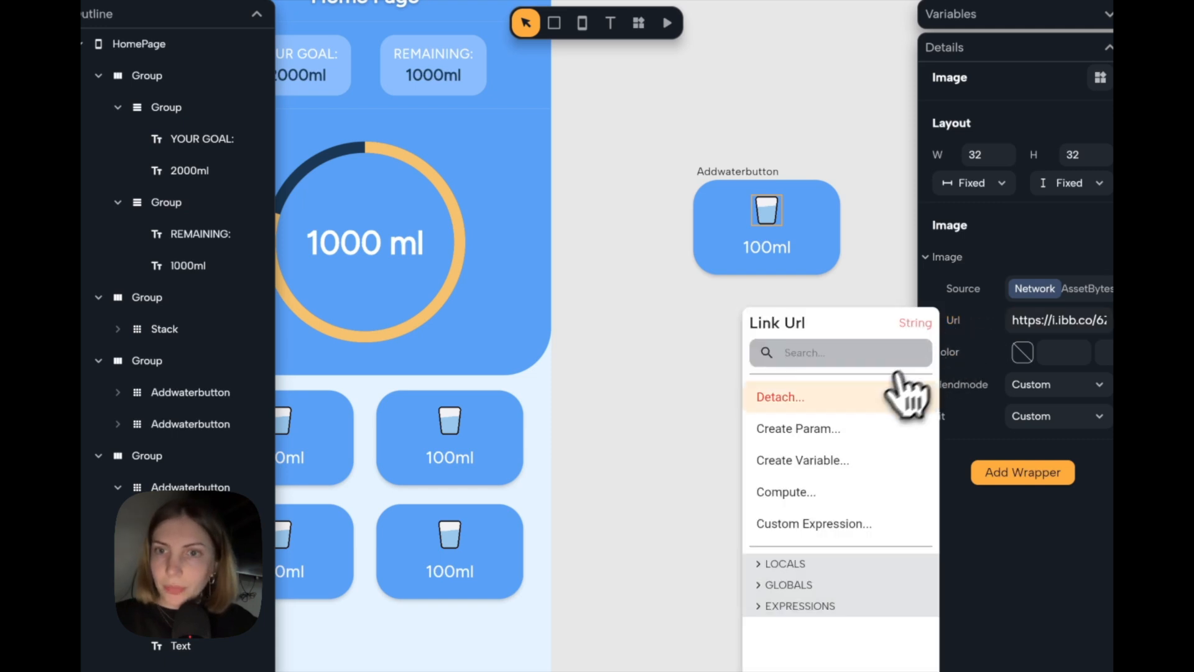
left_click(871, 429)
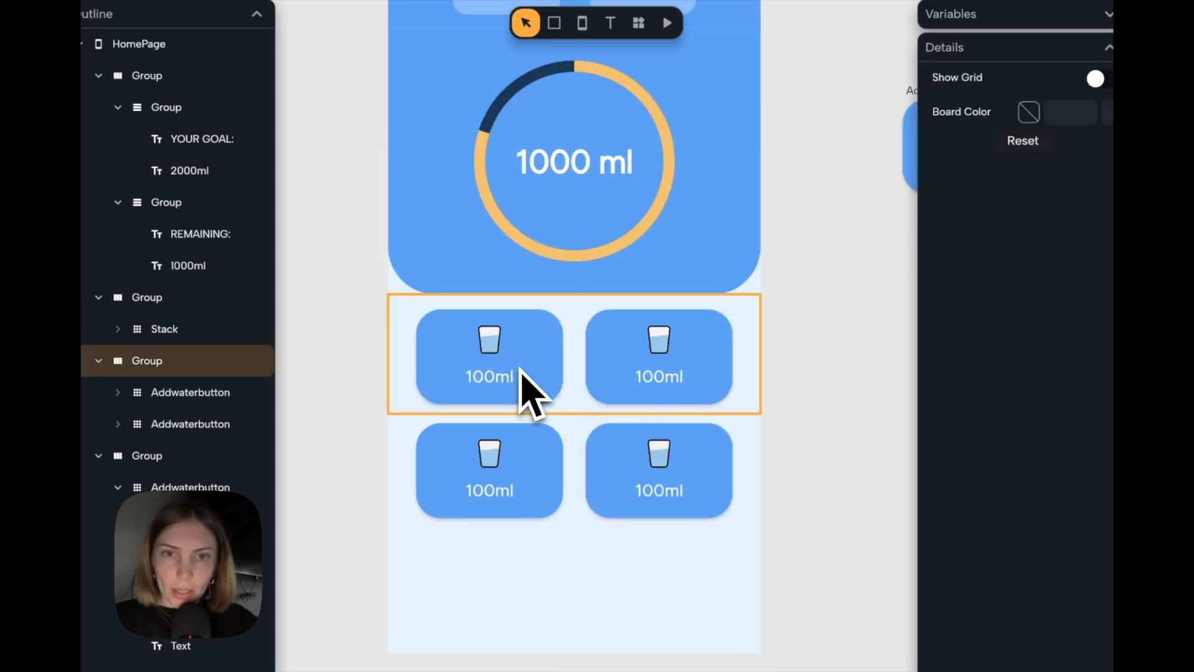
Set the second button in the upper row to 200ml and replace its image URL with the cup image.
left_click(622, 365)
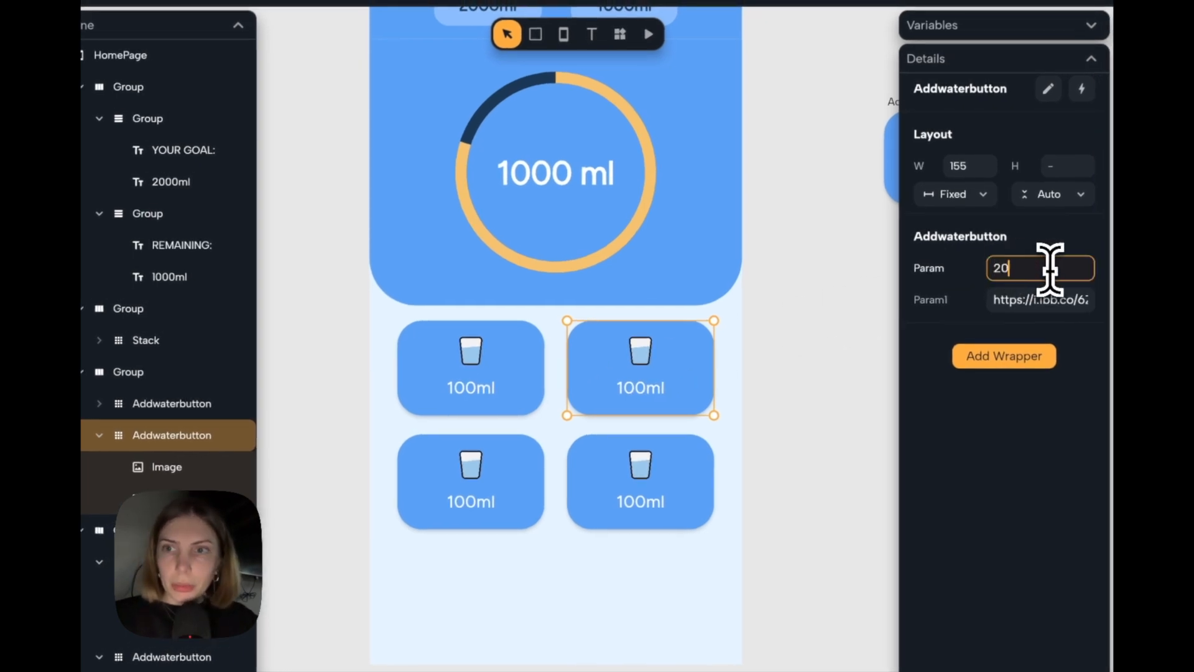
left_click(1012, 299)
key("super+a")
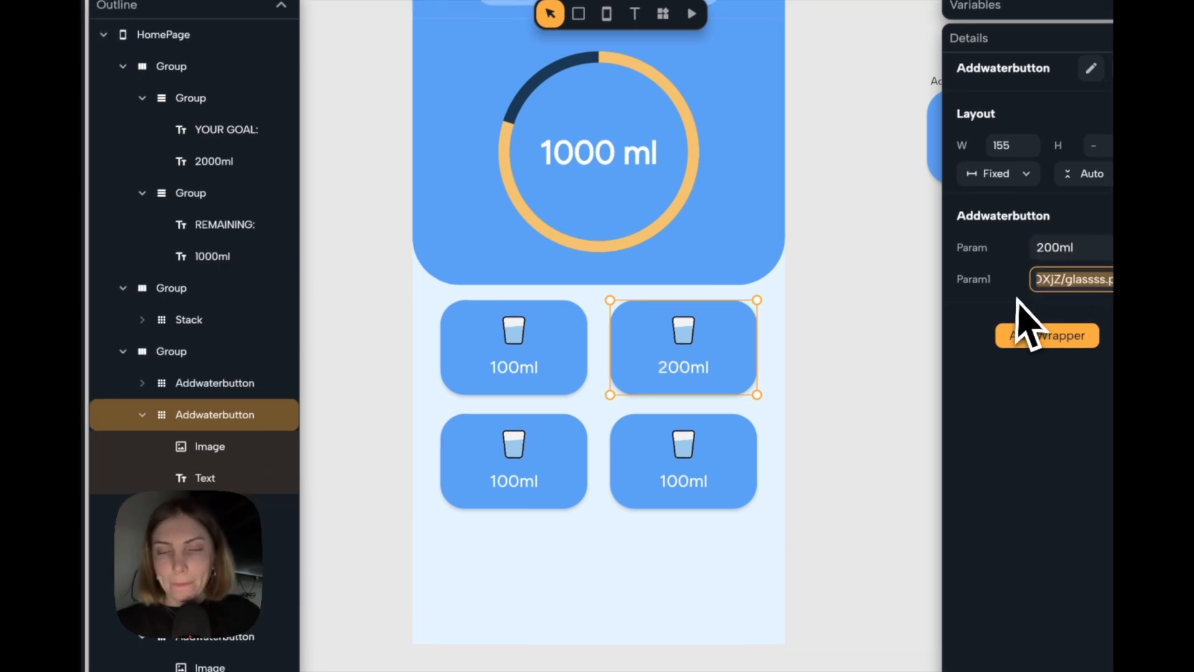
key("super+v")
Set the first button in the lower row to 300ml and replace its image URL with the jug image.
left_click(510, 485)
left_click(1035, 257)
type("300m")
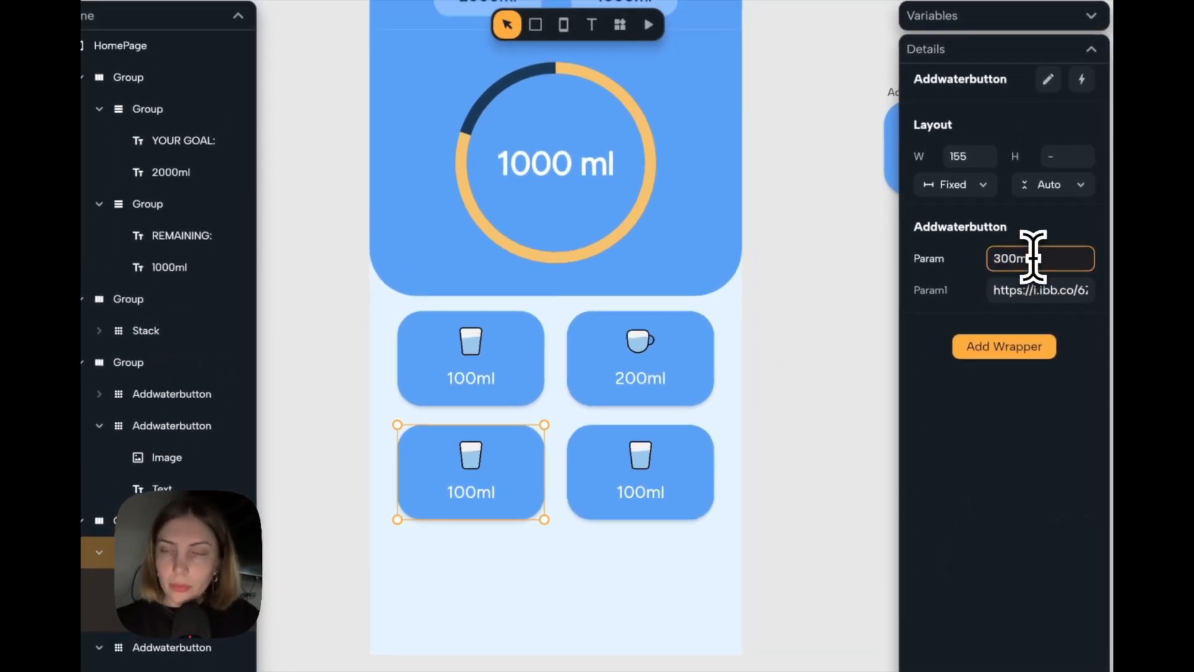
type("l")
left_click(1030, 294)
key("super+a")
key("super+v")
Set the second button in the lower row to 500ml and replace its image URL with the bottle.png link.
left_click(630, 482)
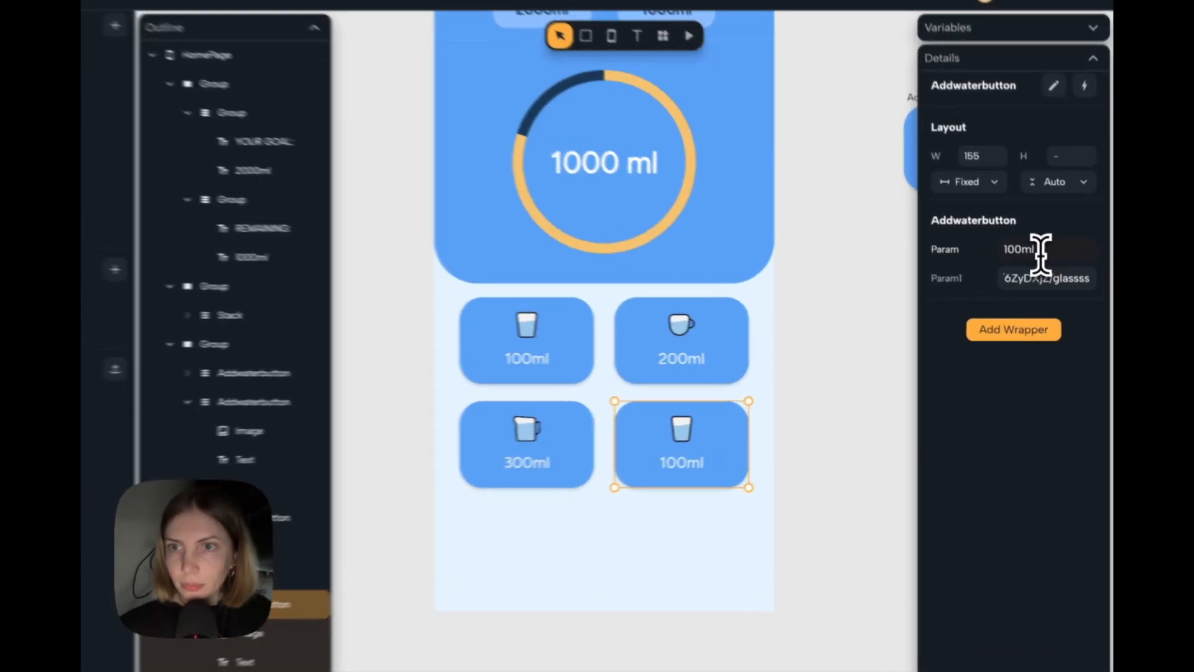
left_click(1044, 257)
type("500ml")
left_click(728, 439)
left_click(1045, 282)
key("super+a")
key("super+v")
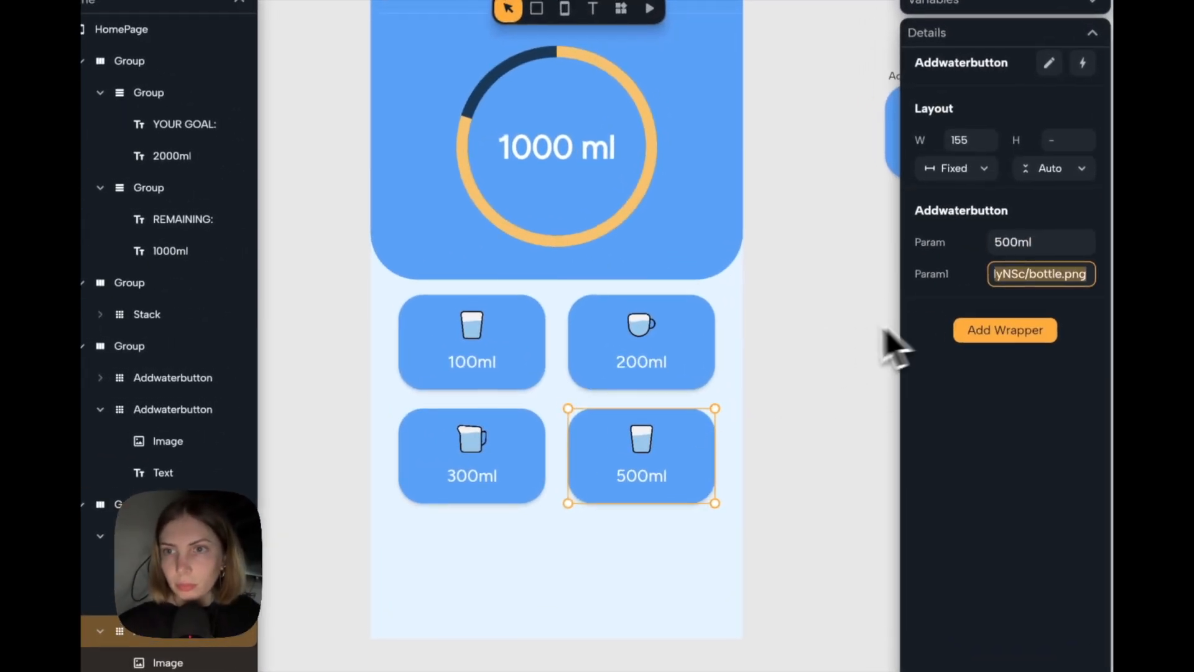
left_click(886, 333)
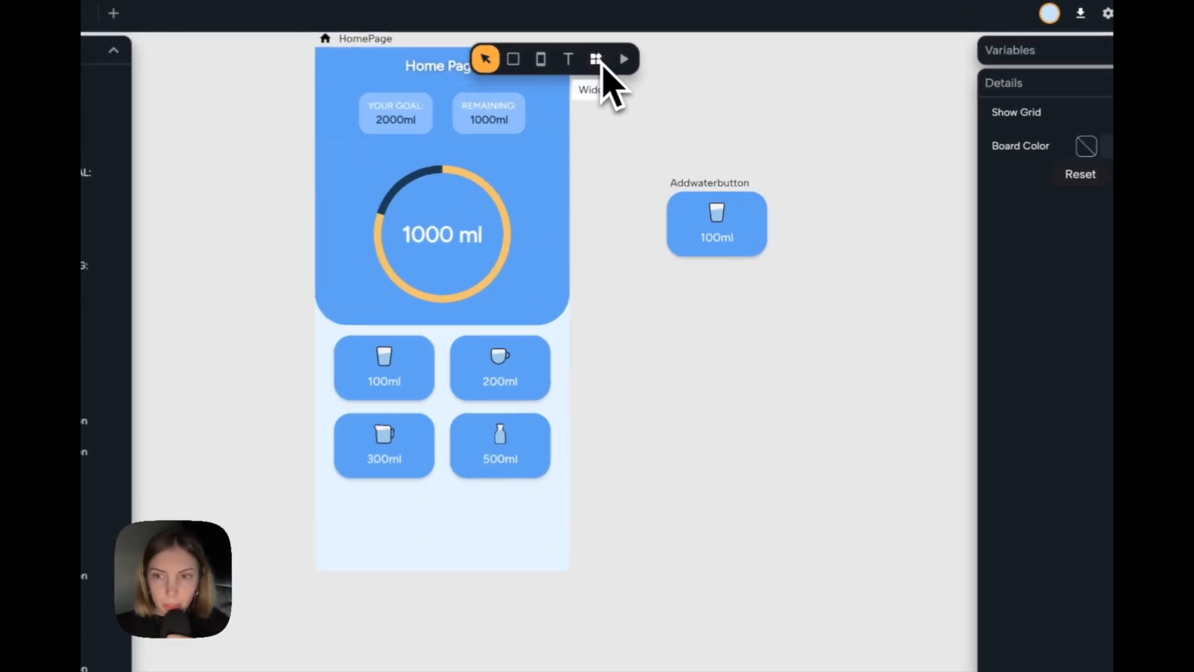
Insert an Icon widget and move it out of the page onto the empty board below the Addwaterbutton component.
left_click(600, 61)
type("ico")
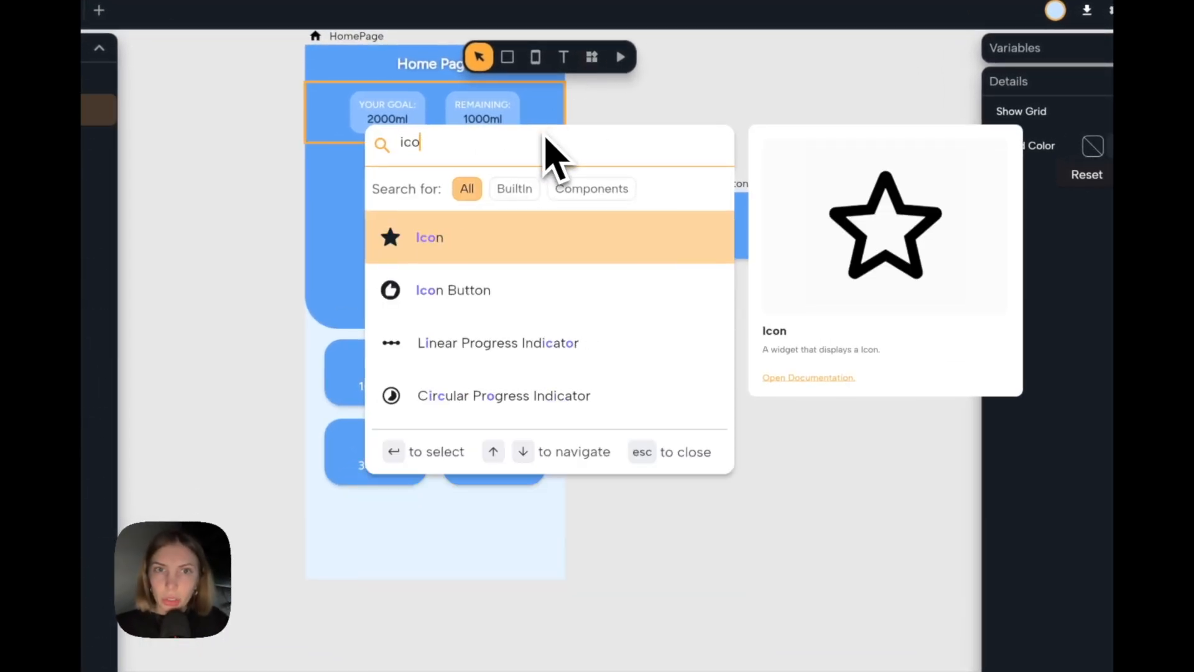
left_click(509, 242)
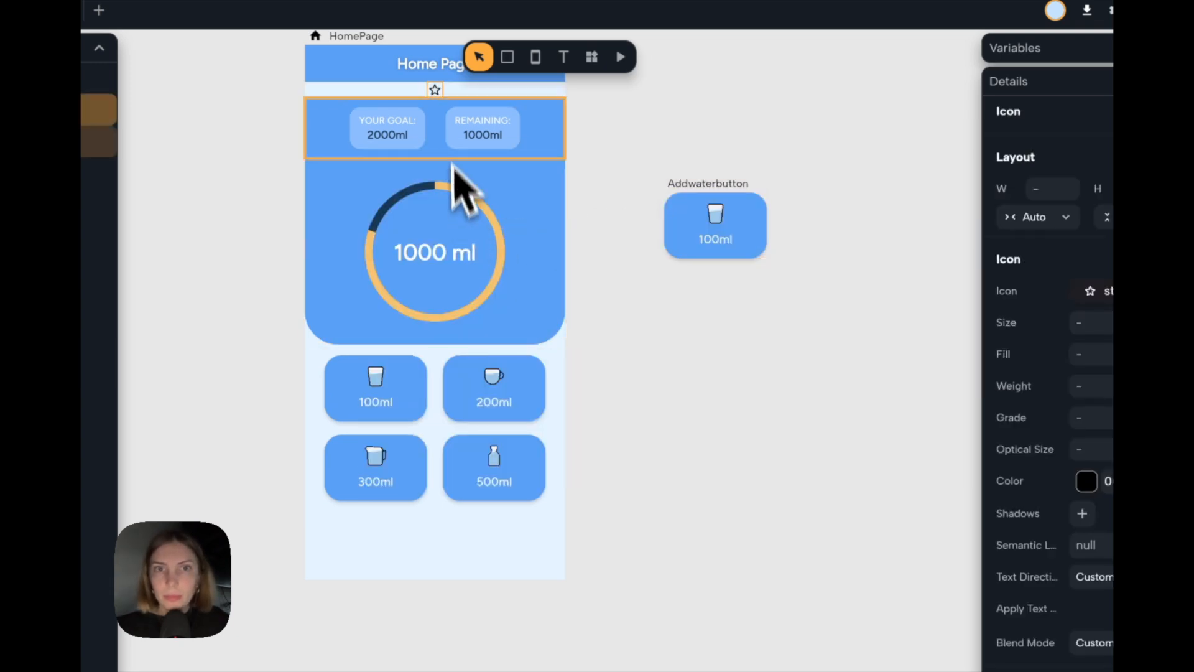
left_click_drag(437, 91, 658, 467)
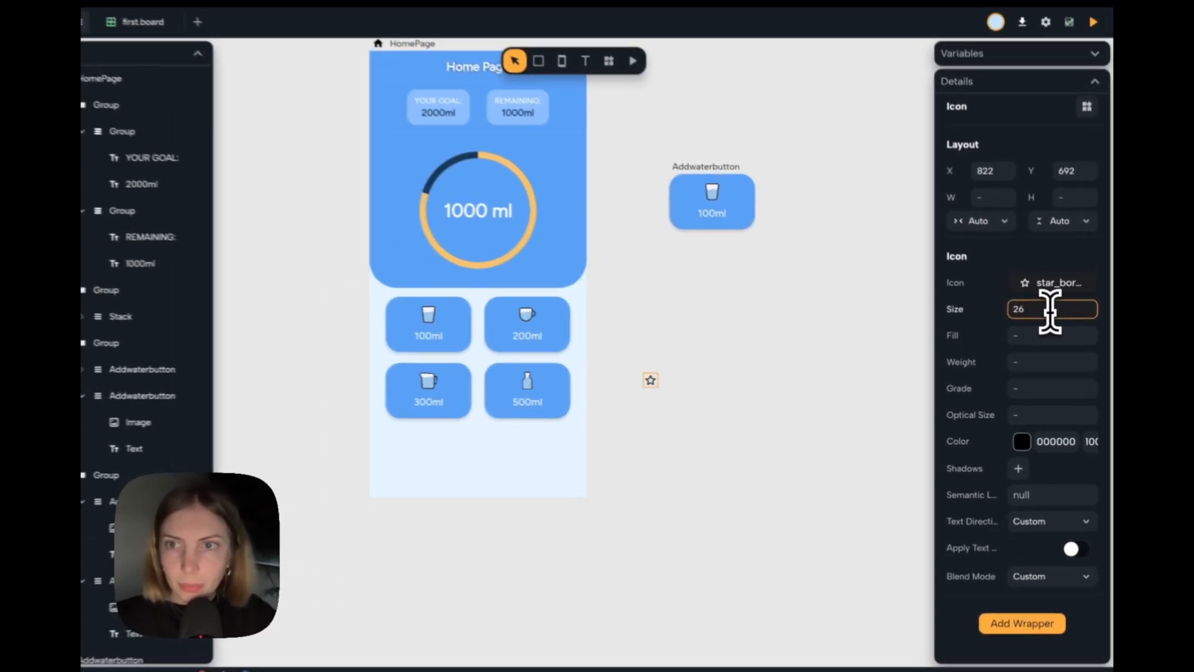
Set the icon's size to 34 and change its symbol to add_sharp.
key("BackSpace")
key("BackSpace")
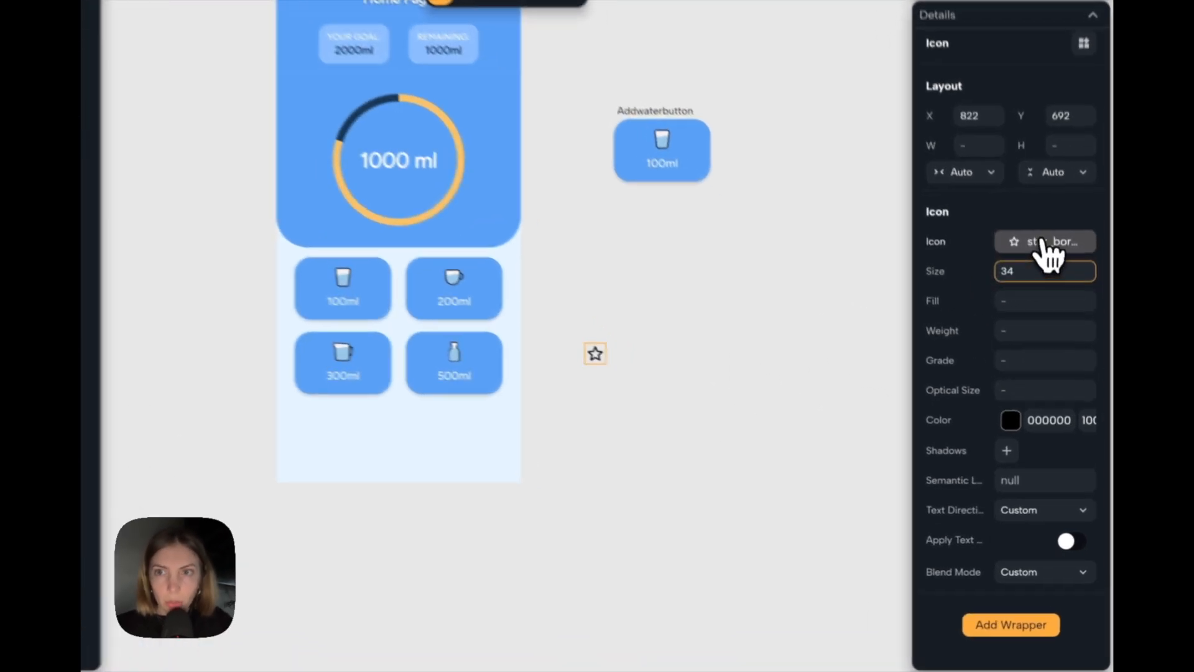
left_click(1053, 289)
type("add")
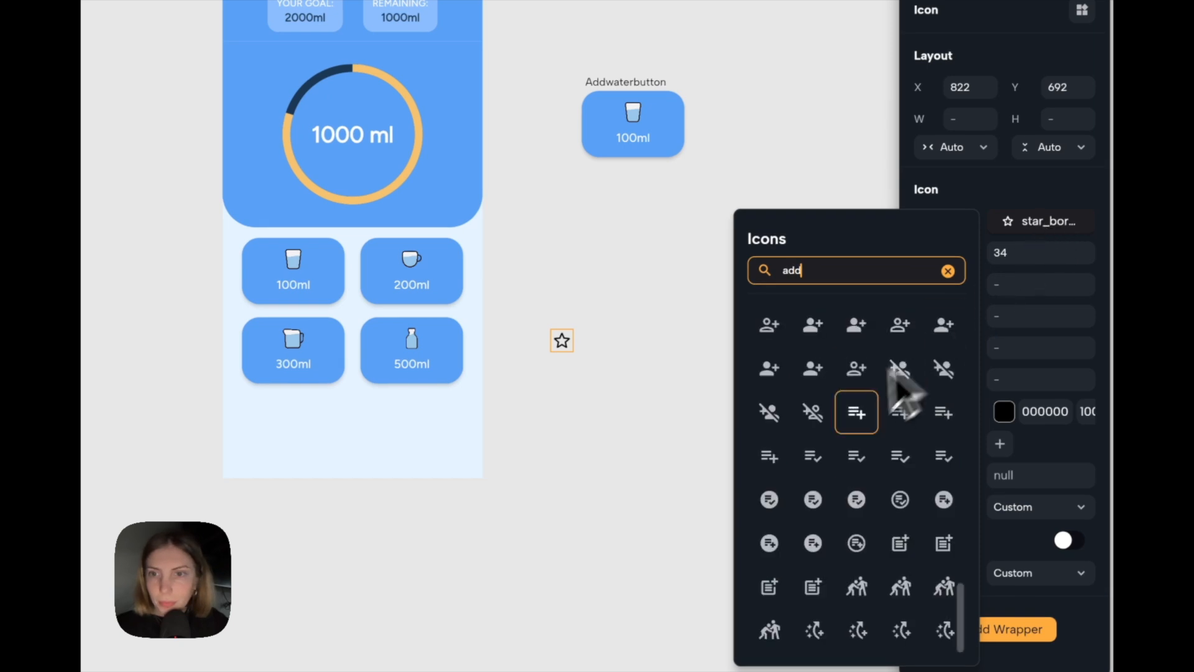
scroll(848, 432, "up", 10)
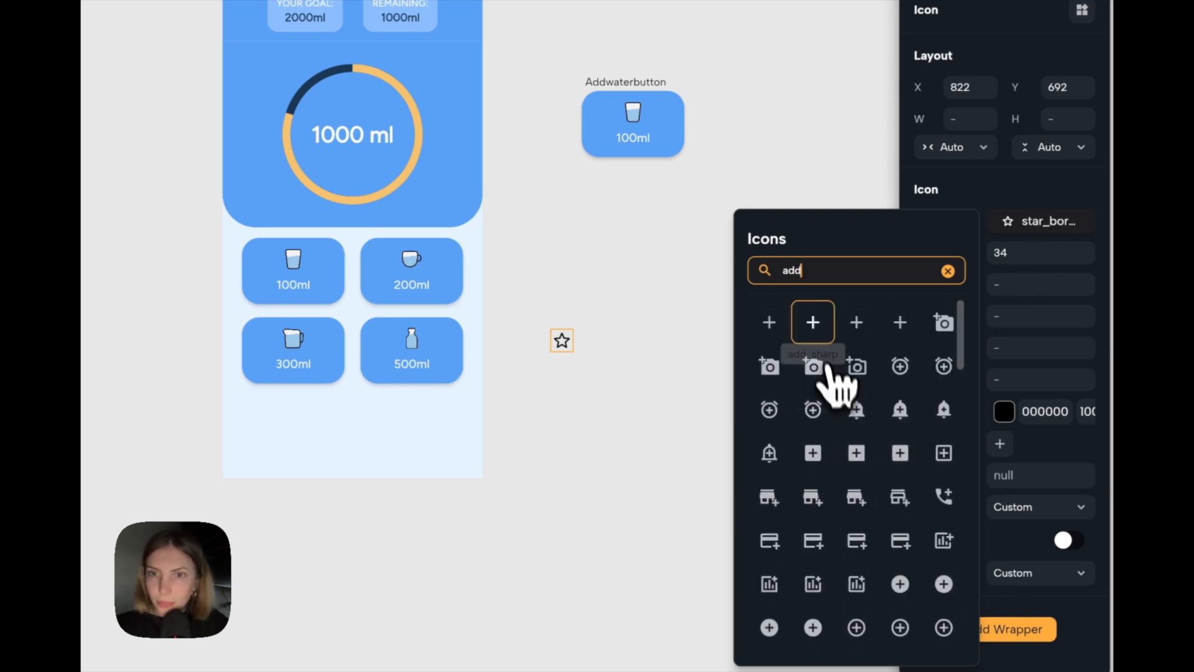
left_click(820, 330)
scroll(714, 338, "down", 2)
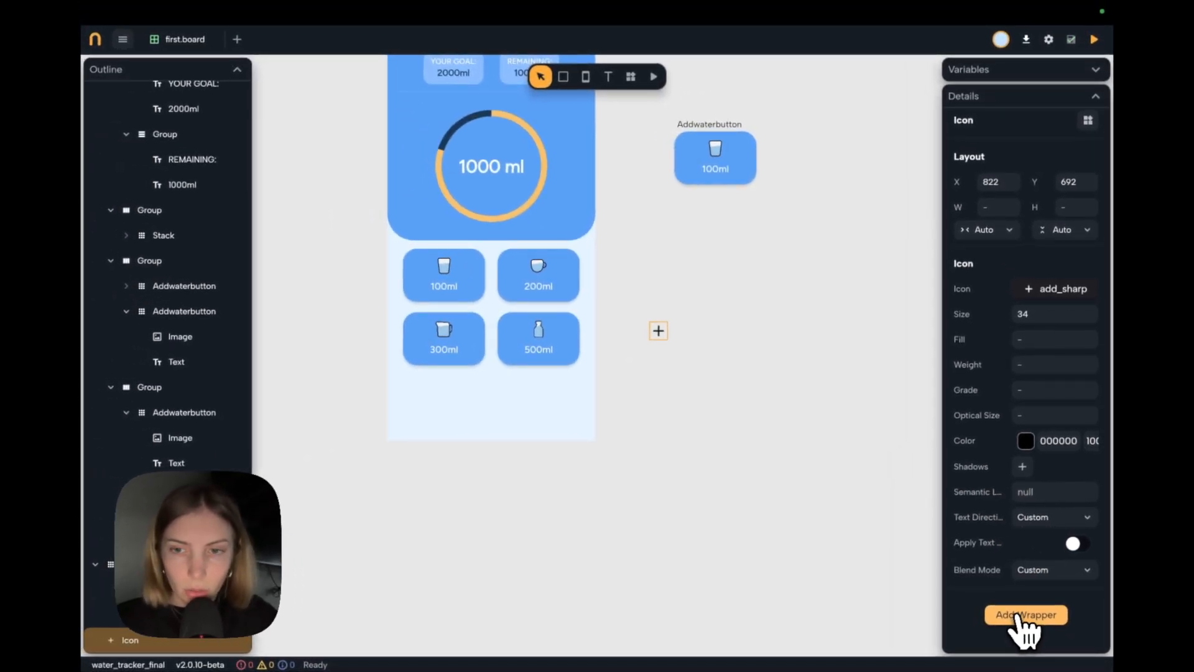
Wrap the plus icon in Padding of 14 on all sides.
left_click(1020, 615)
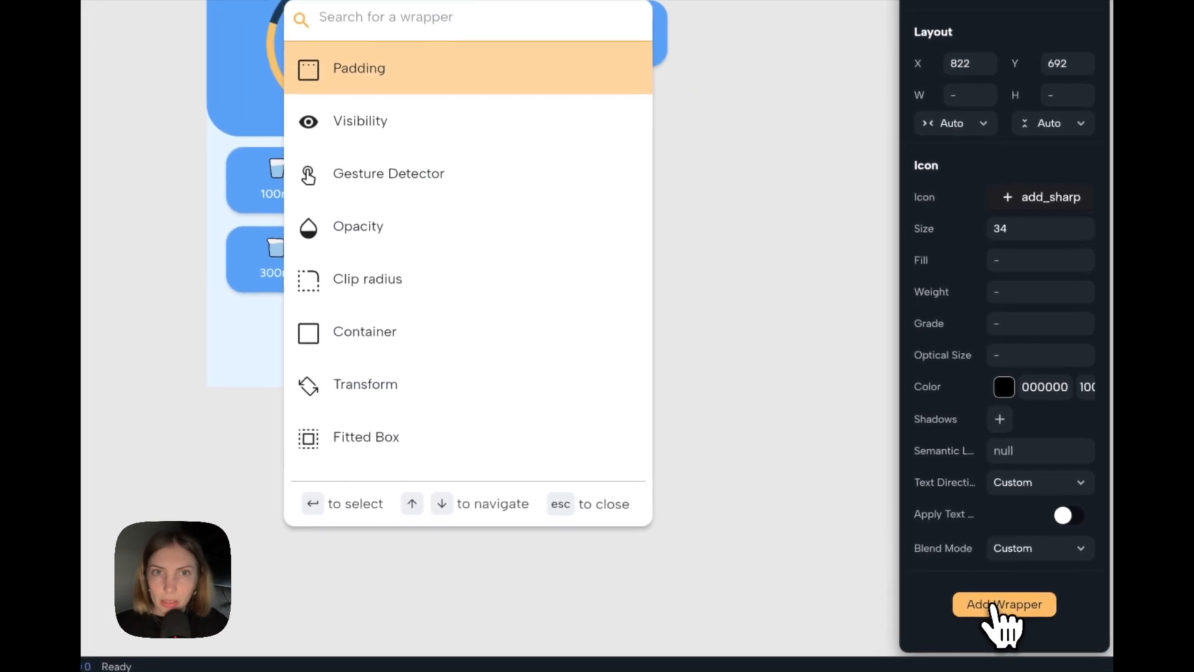
key("Return")
scroll(1007, 501, "down", 2)
left_click(973, 521)
type("14")
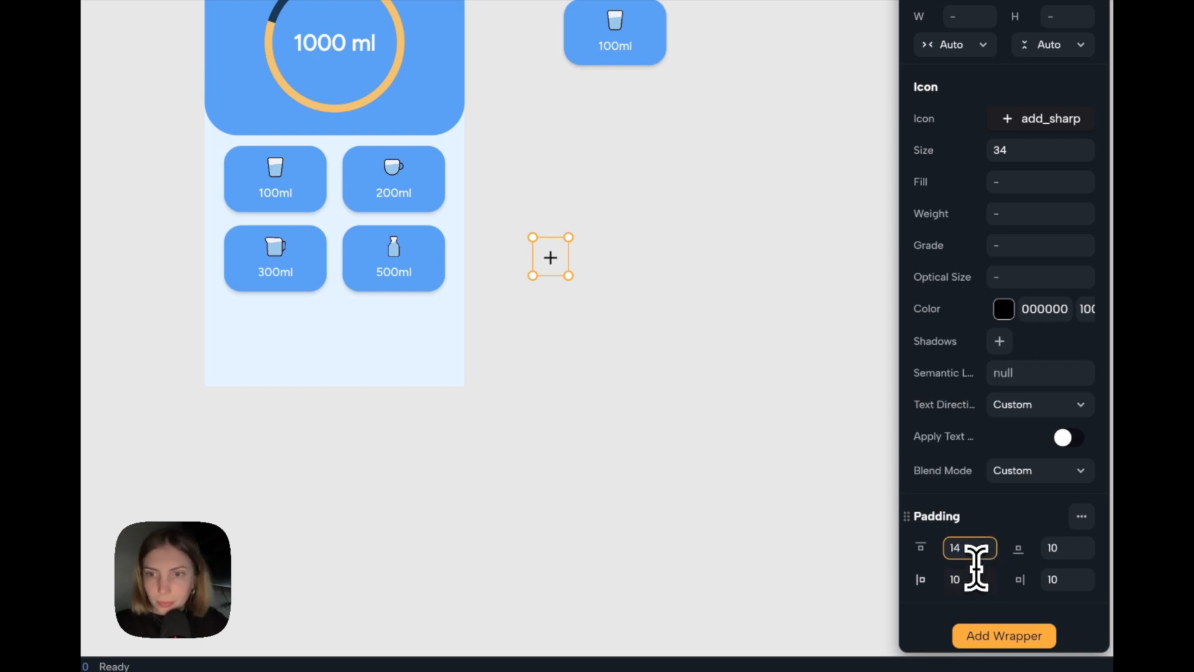
left_click(974, 577)
type("1414")
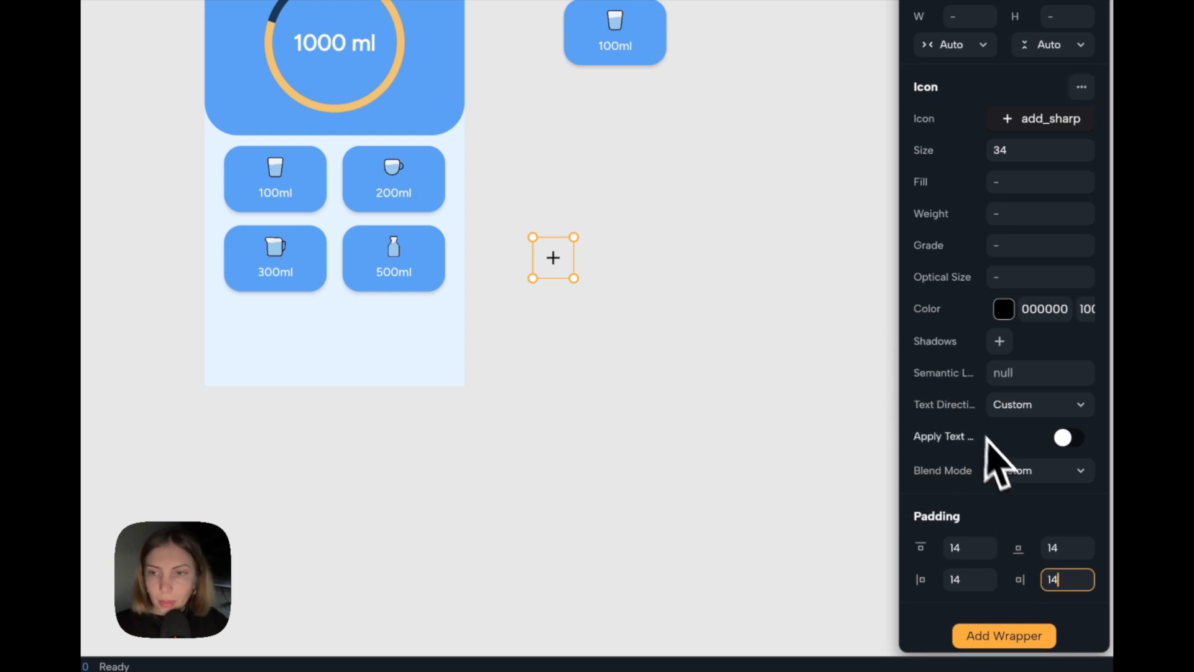
Wrap the padded plus icon in a Material wrapper.
scroll(987, 439, "down", 1)
left_click(994, 613)
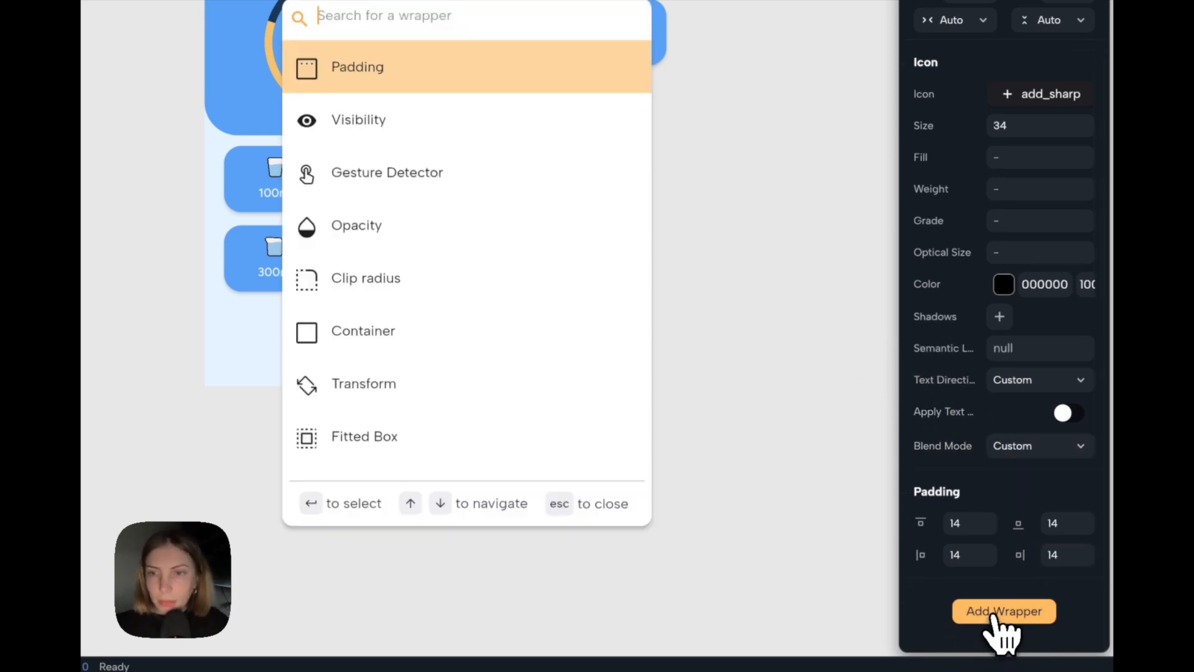
type("mate")
key("Return")
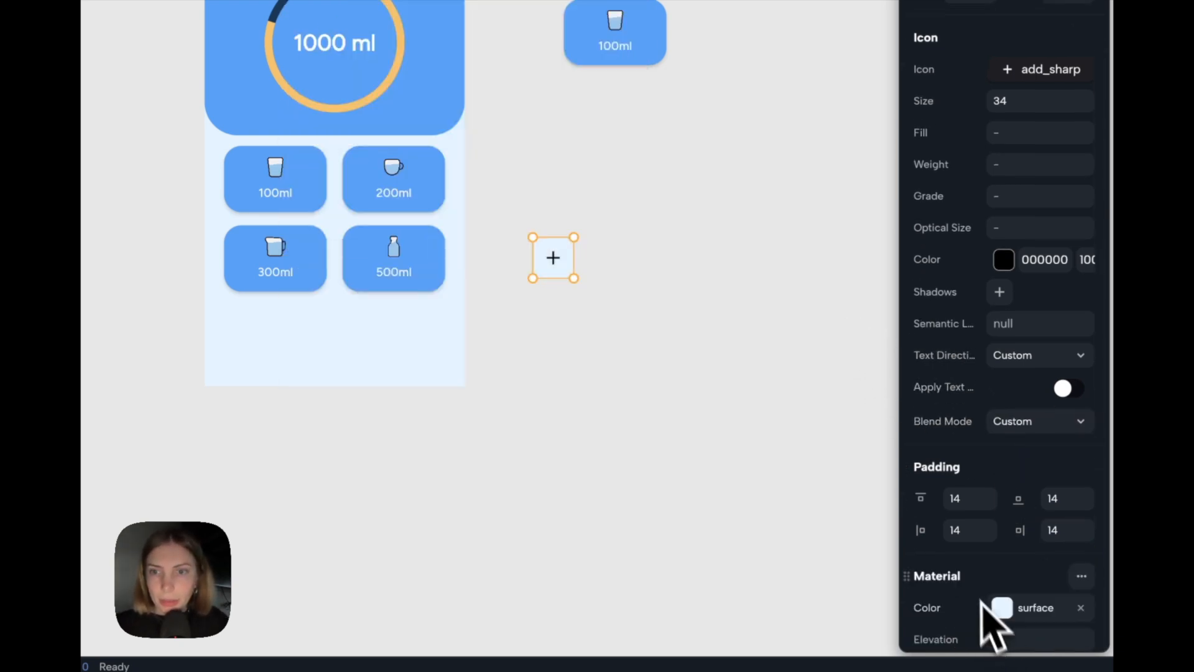
Set the Material colour behind the plus icon to the theme's Tertiary colour.
scroll(1035, 550, "down", 3)
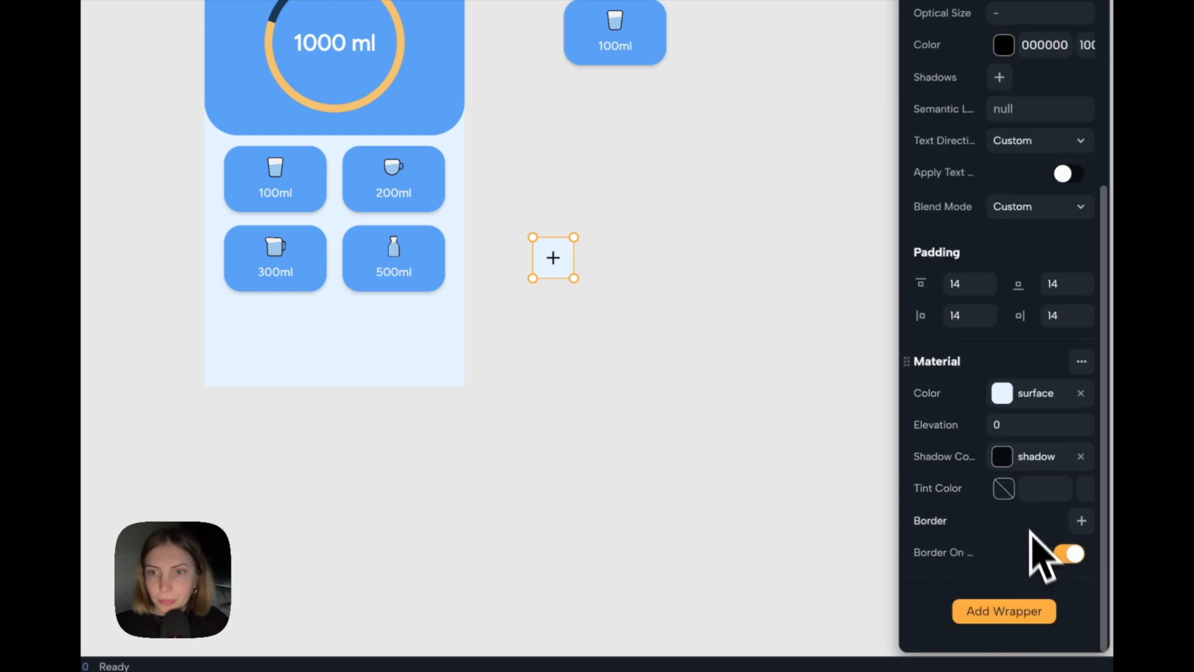
left_click(1008, 401)
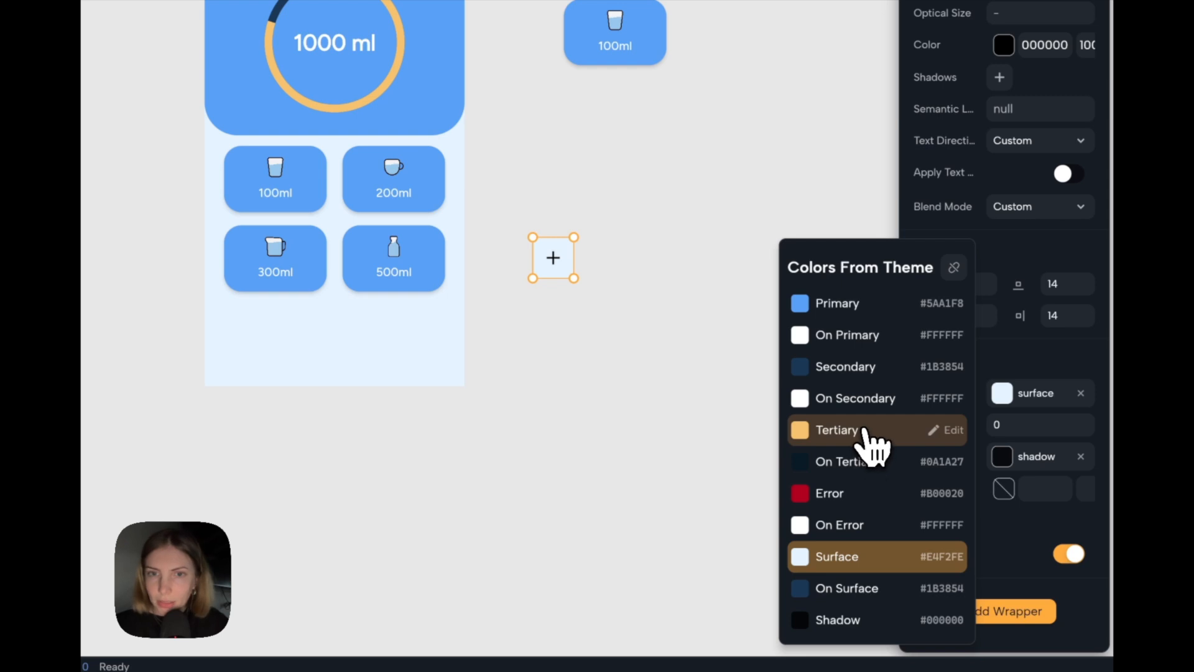
left_click(867, 429)
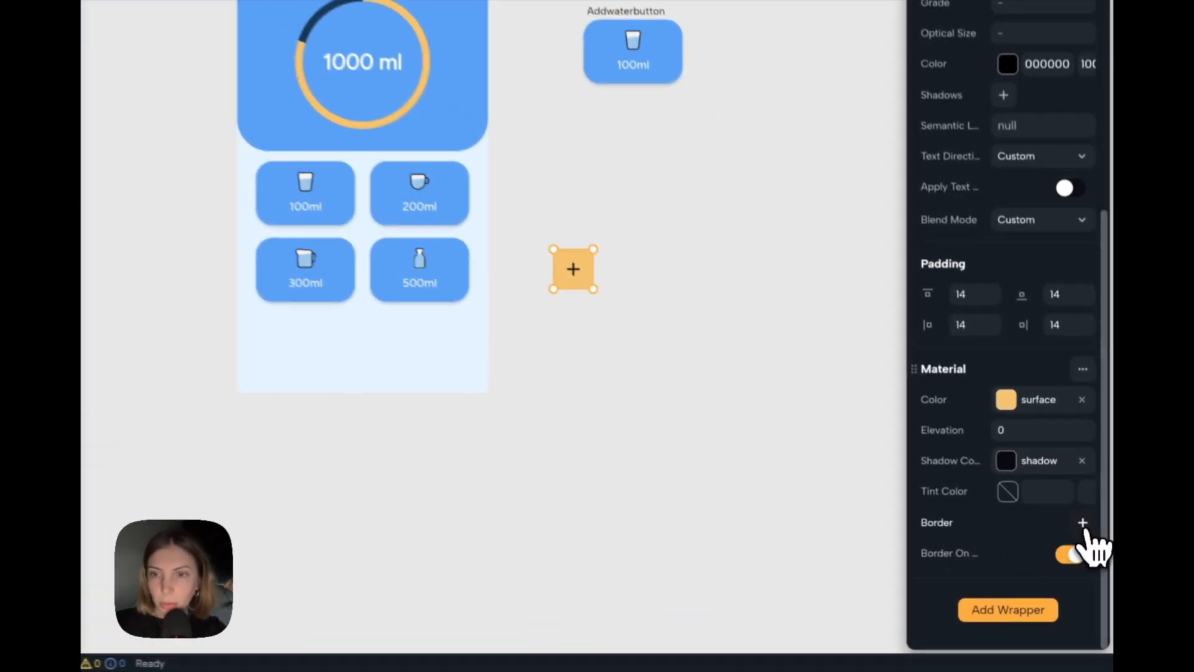
Add a border to the plus icon's Material wrapper, remove the border's side and set its radius to 22.
left_click(1088, 547)
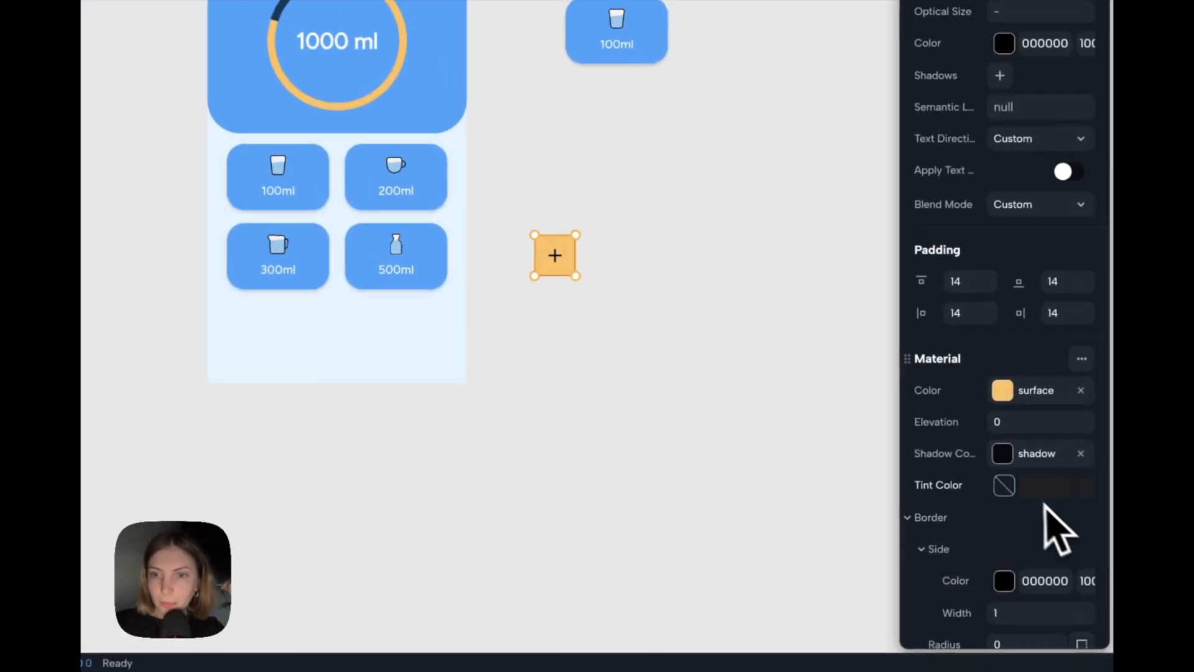
left_click(1082, 437)
left_click(1010, 517)
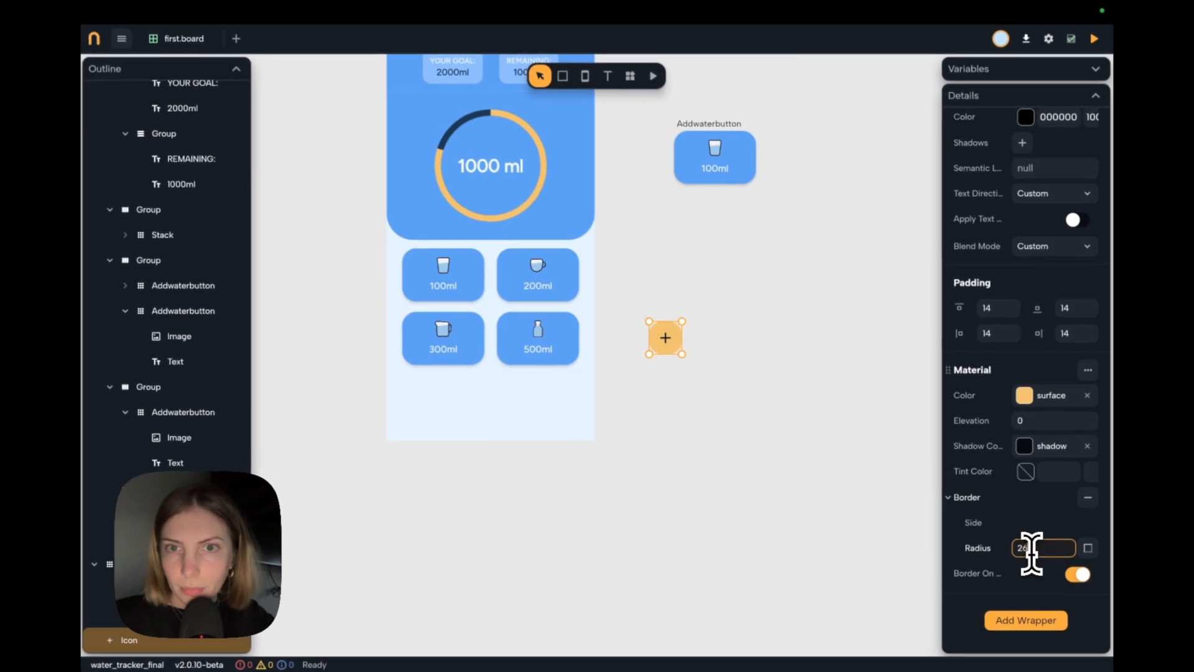
left_click(646, 263)
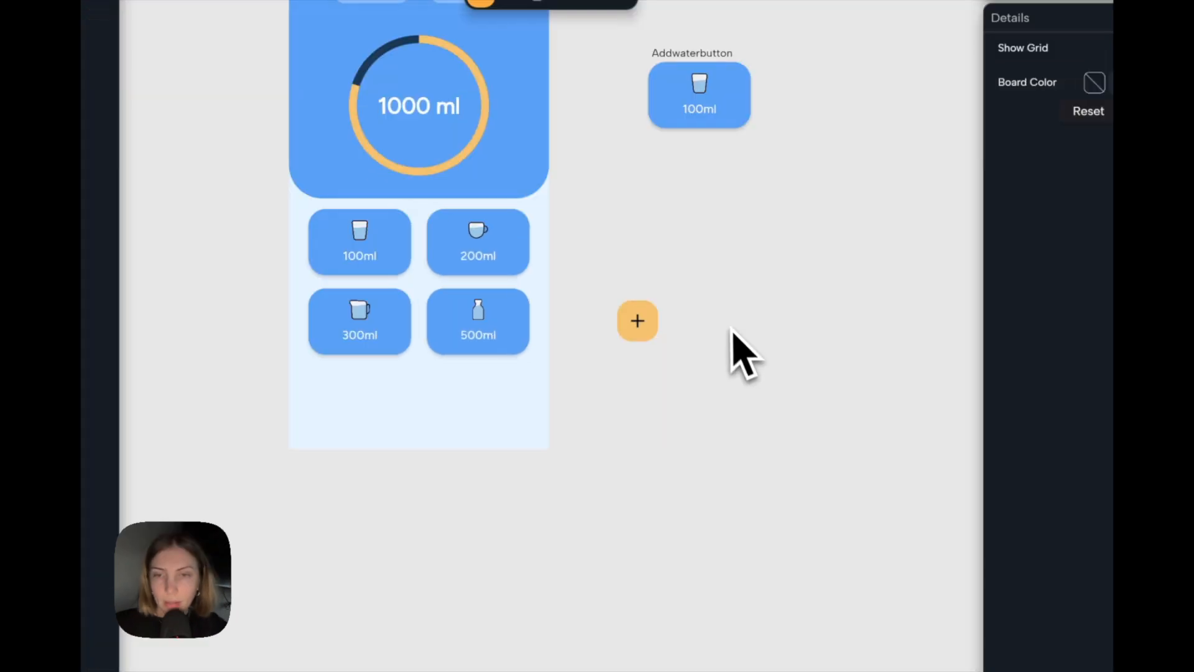
Move the plus button into the home page below the add-water button grid and set its Material elevation to 2.
left_click(652, 321)
left_click_drag(652, 320, 449, 403)
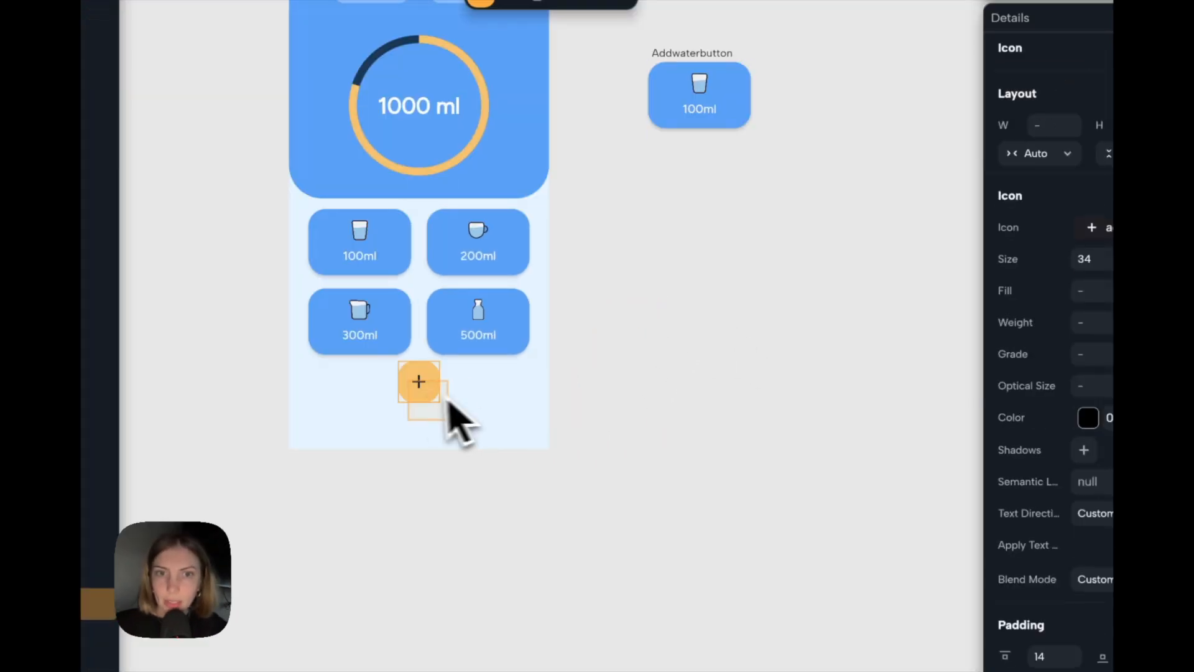
scroll(1064, 487, "down", 6)
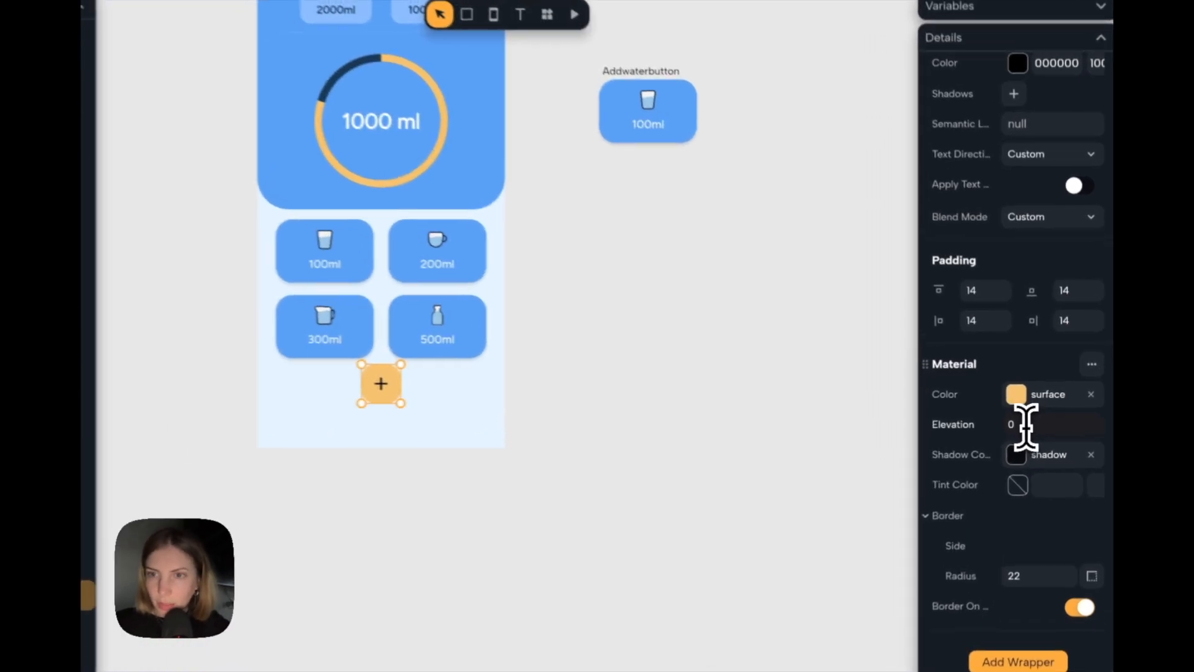
left_click(1033, 421)
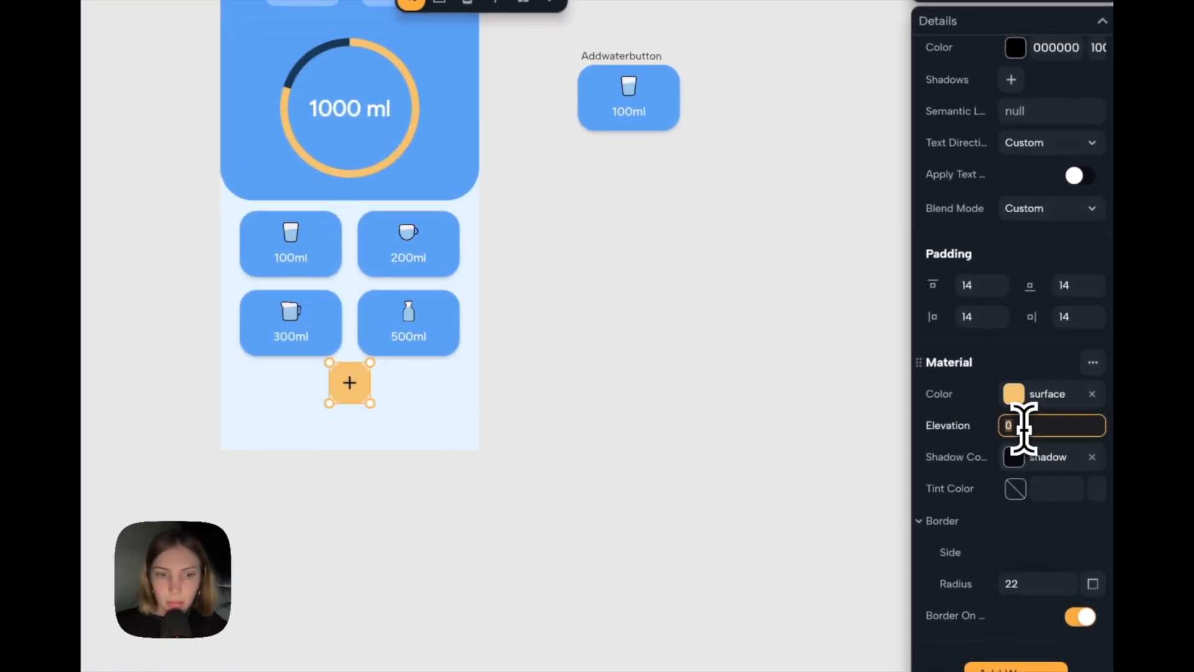
type("2")
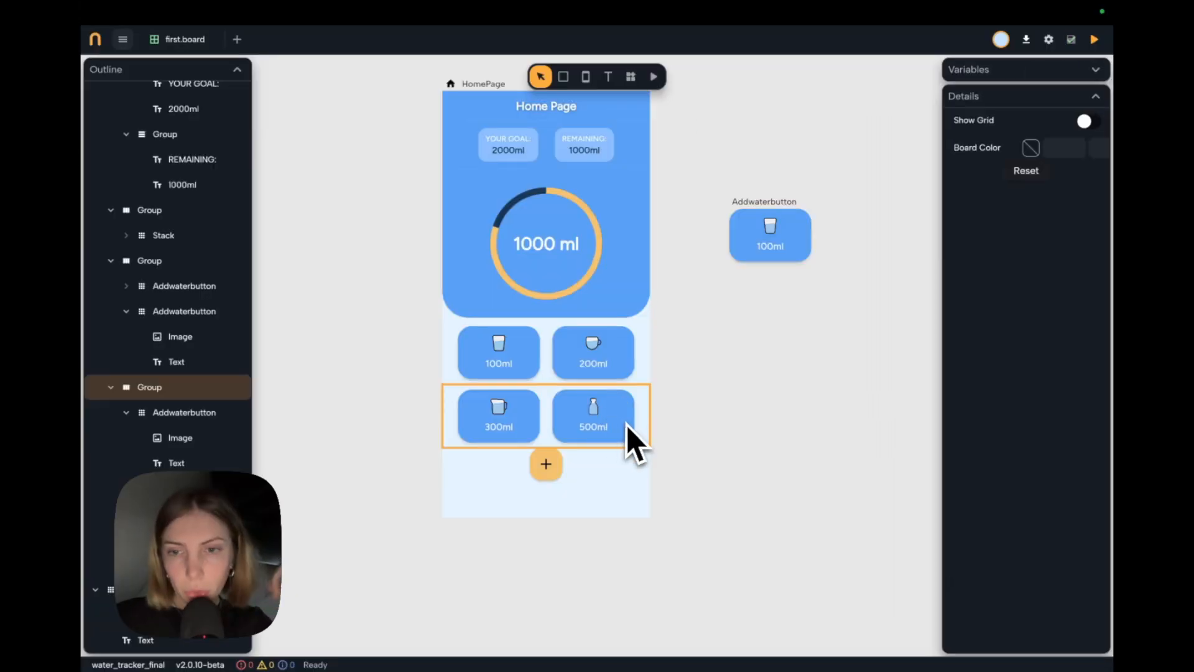
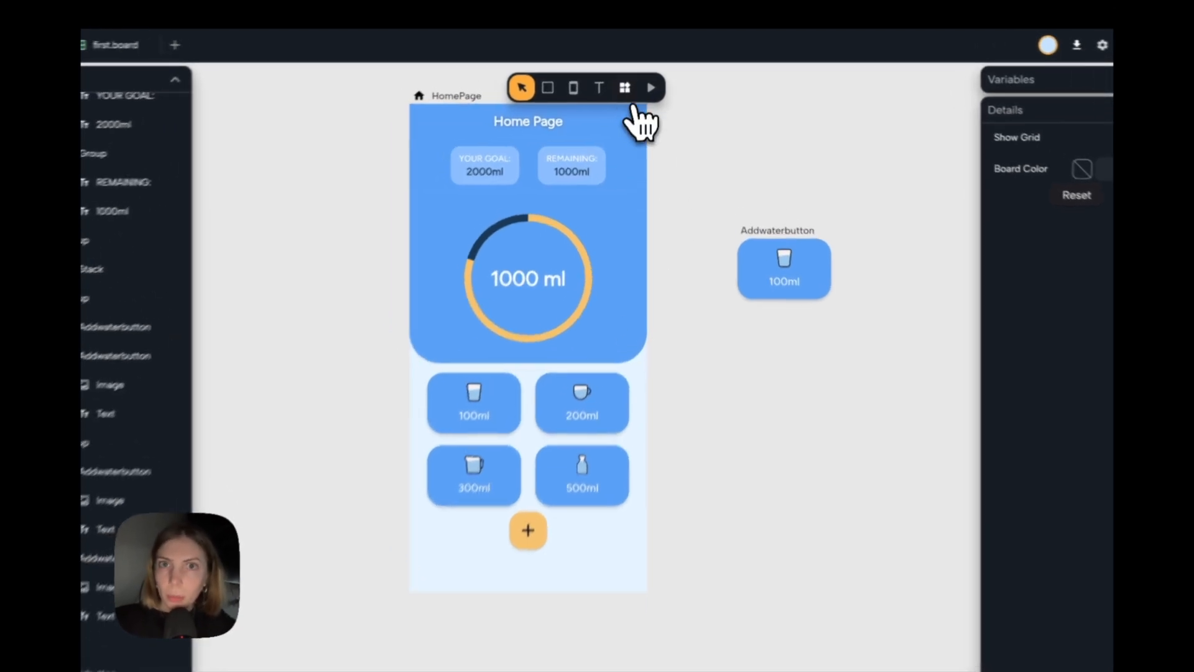
Place an Icon widget on the empty board beside the home page and set its size to 34.
left_click(624, 90)
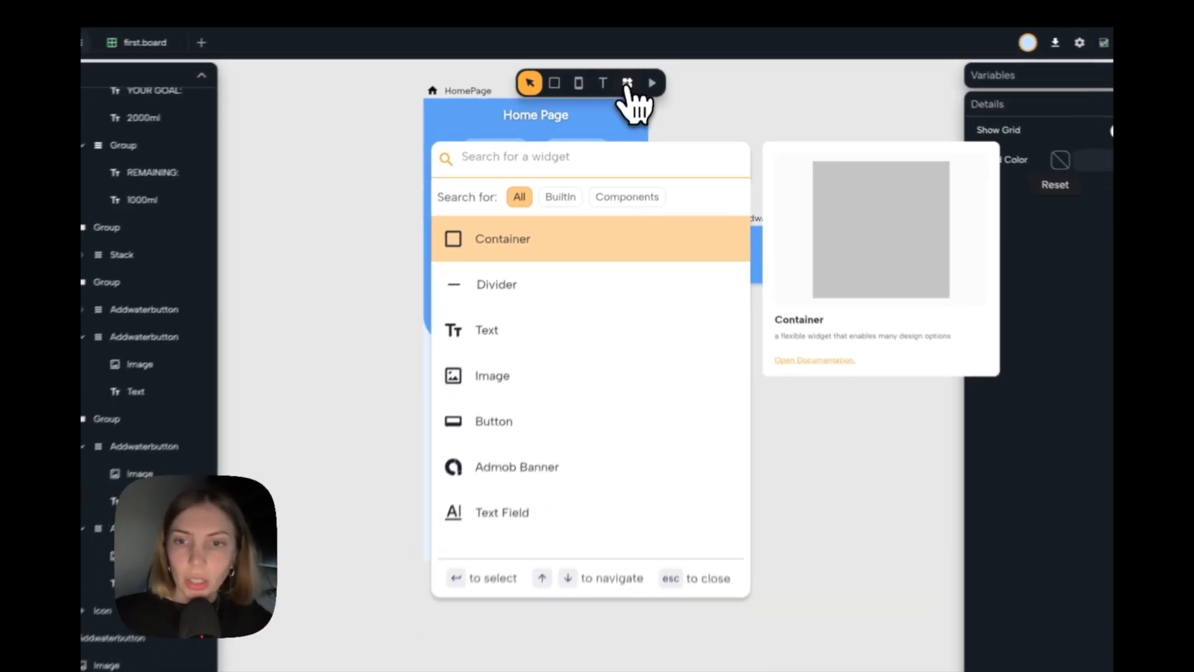
type("icon")
key("Return")
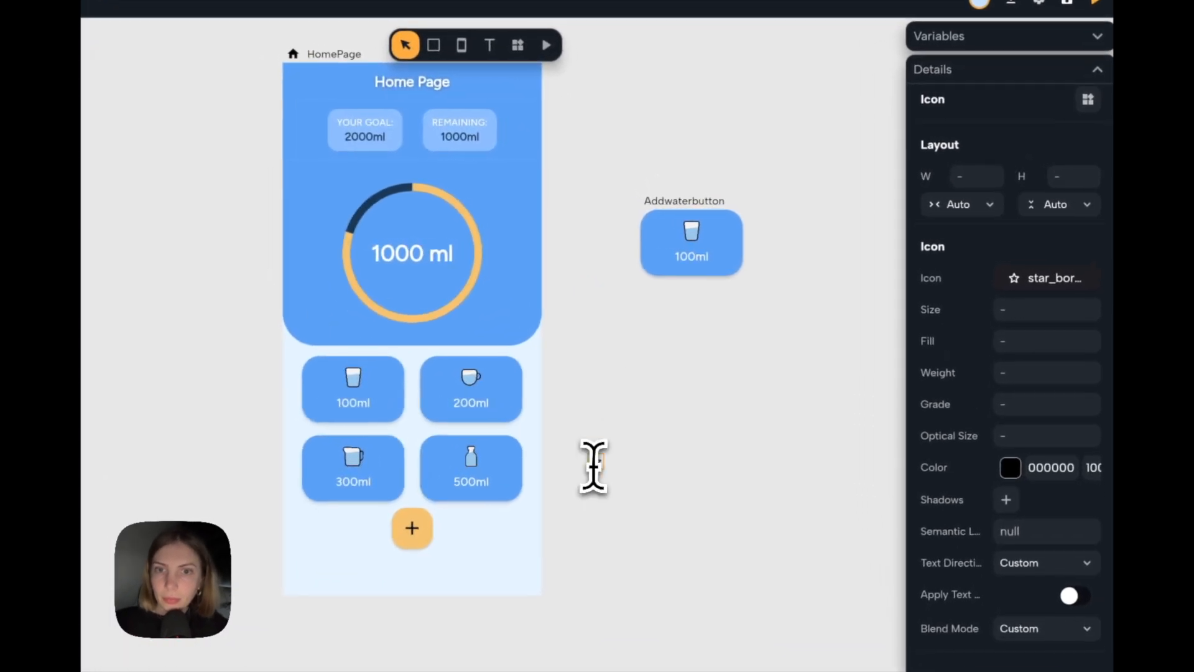
left_click(587, 502)
left_click(1046, 309)
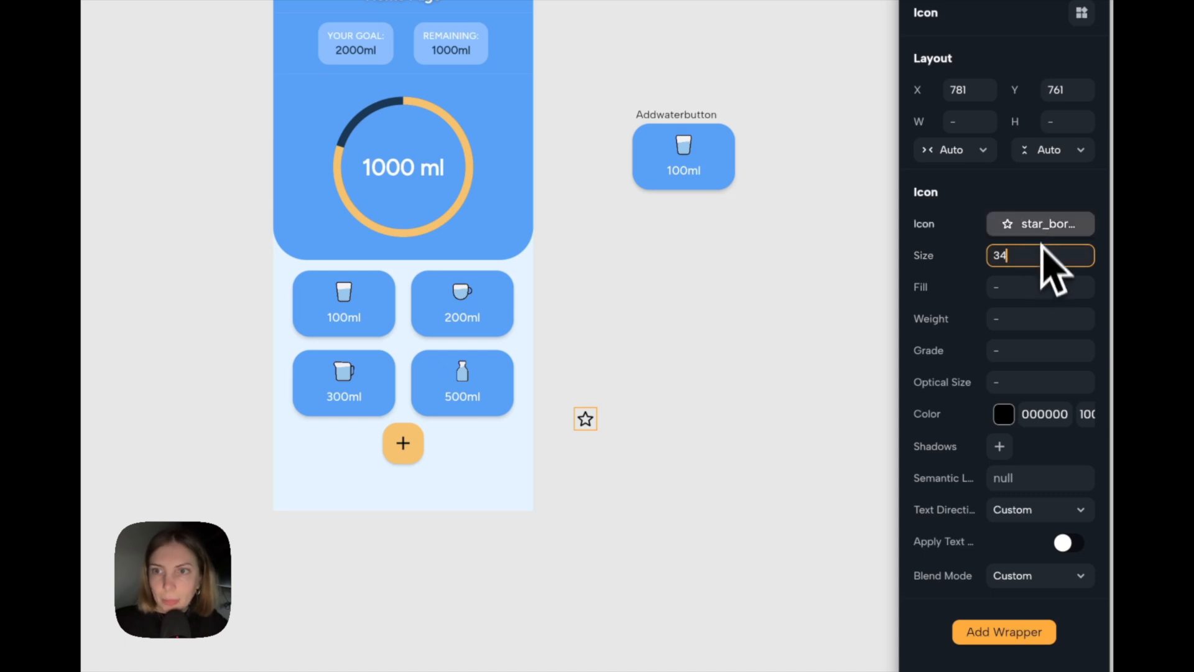
Change the star icon to the list_alt icon and set its colour to the theme's Secondary.
left_click(1059, 238)
type("list")
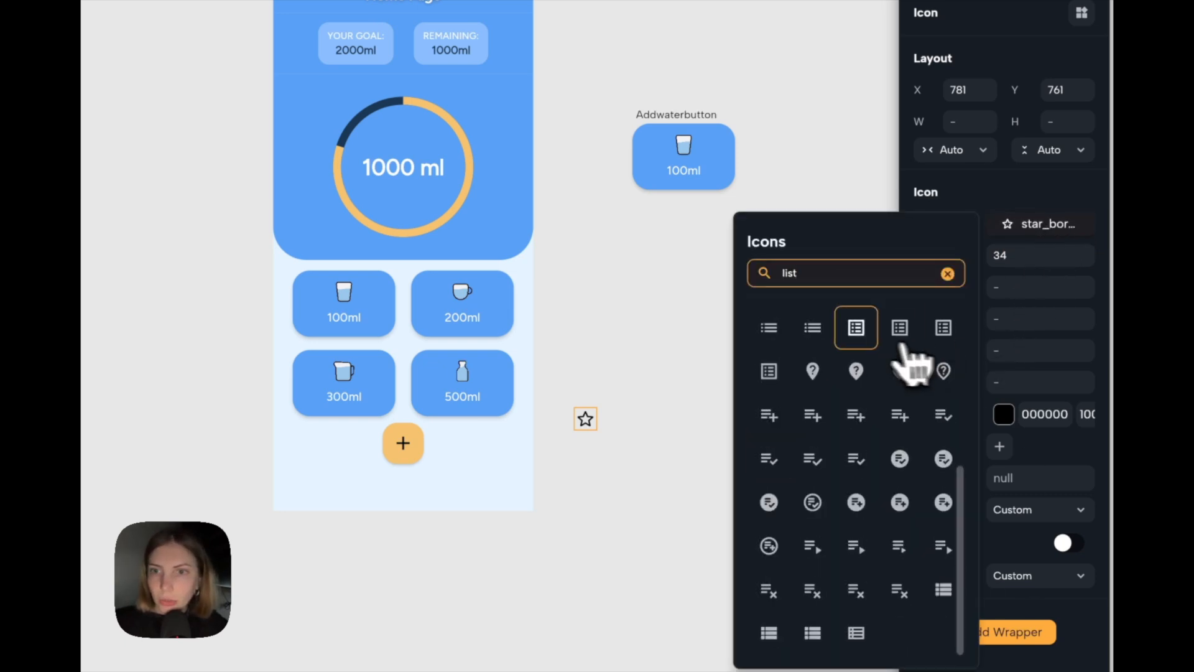
left_click(899, 329)
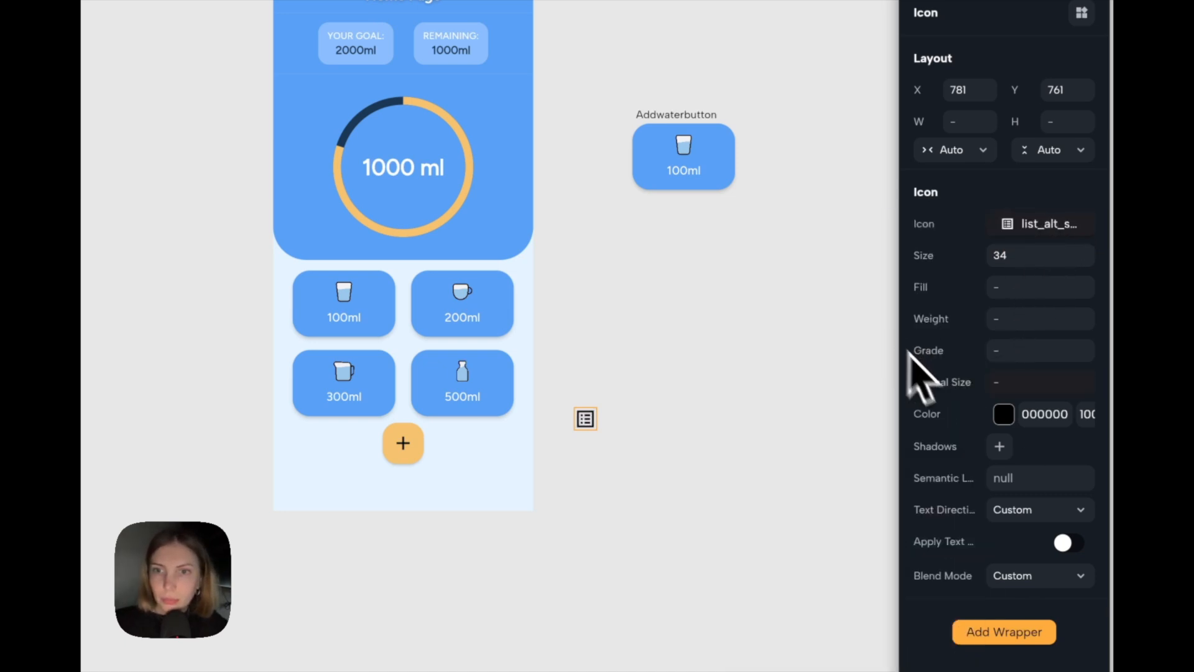
left_click(1003, 415)
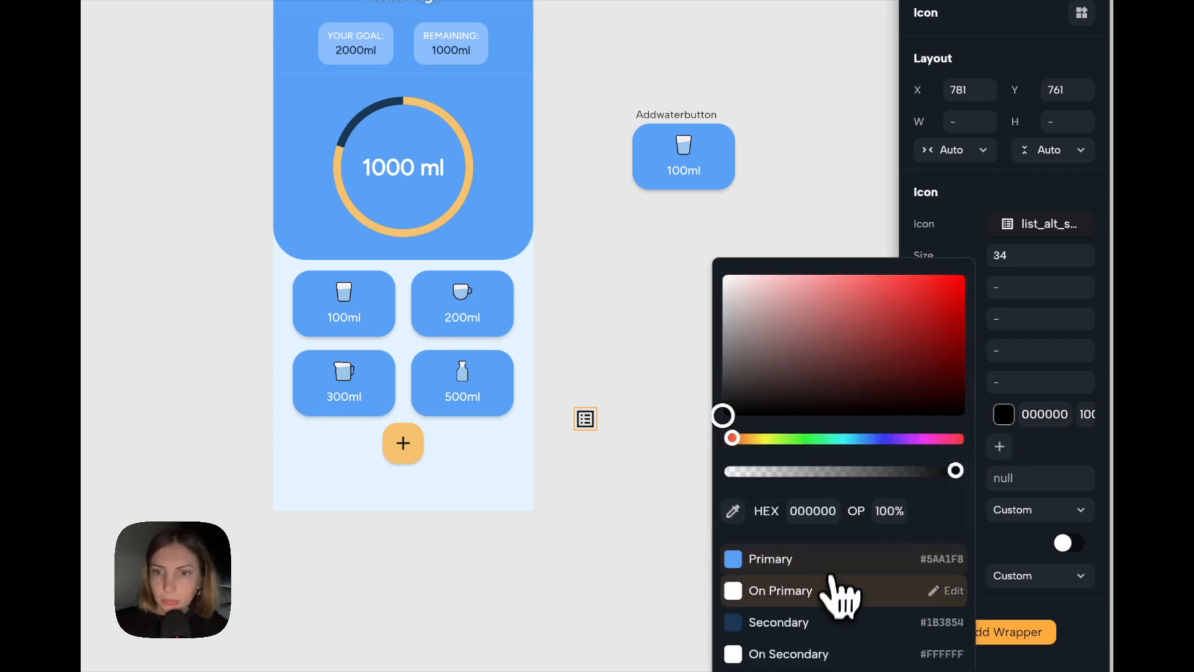
left_click(820, 623)
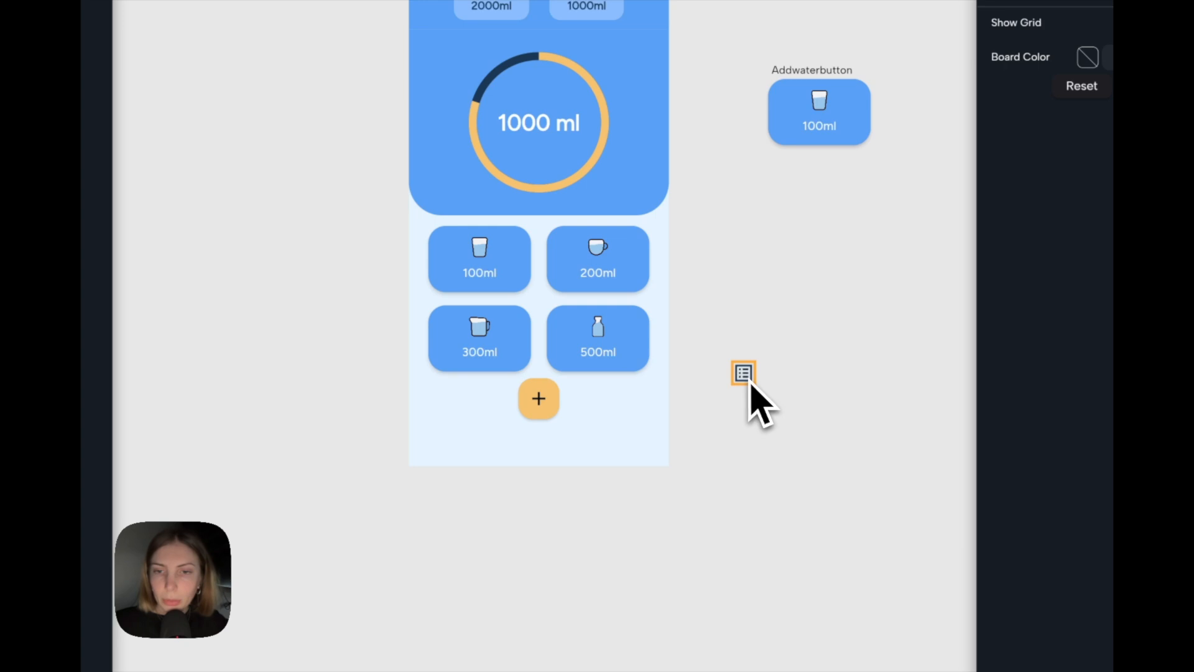
Move the list icon into the home page and group it with the plus button in a horizontal layout.
left_click_drag(750, 385, 592, 414)
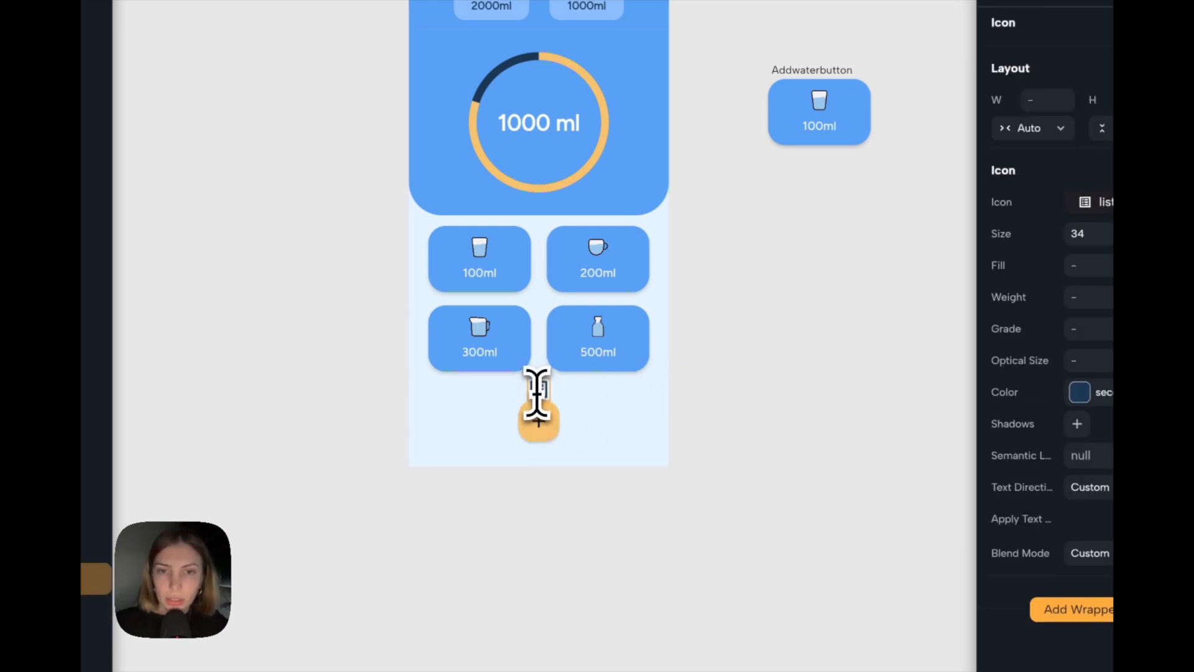
left_click(538, 416, "shift")
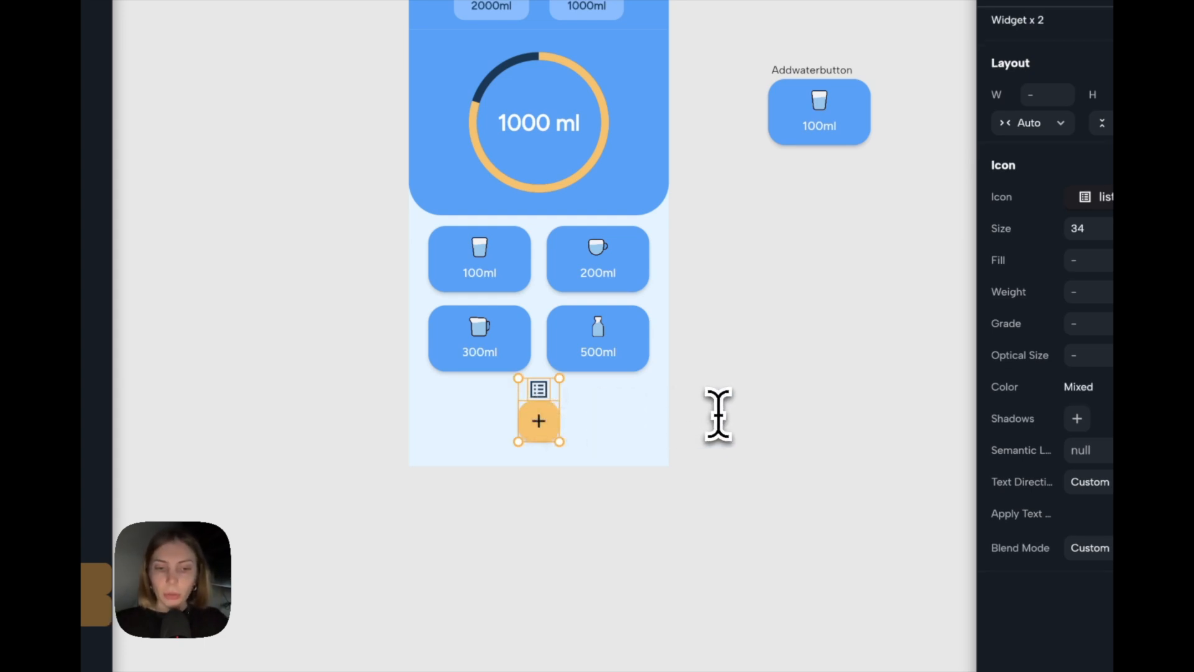
key("ctrl+g")
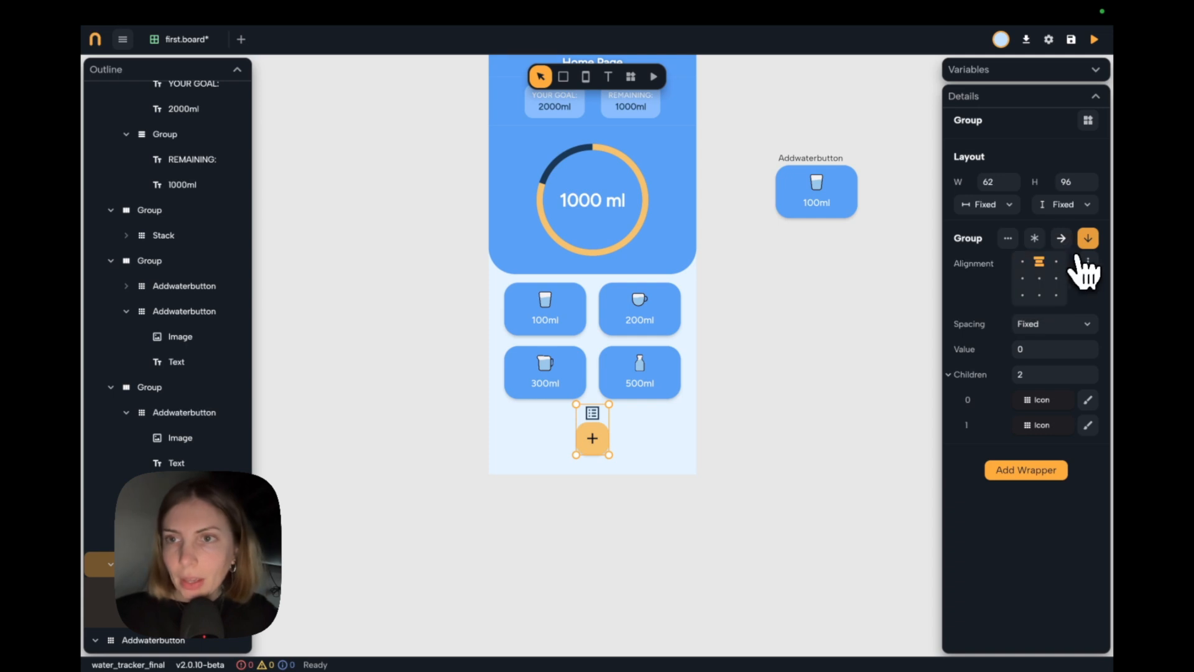
left_click(1060, 238)
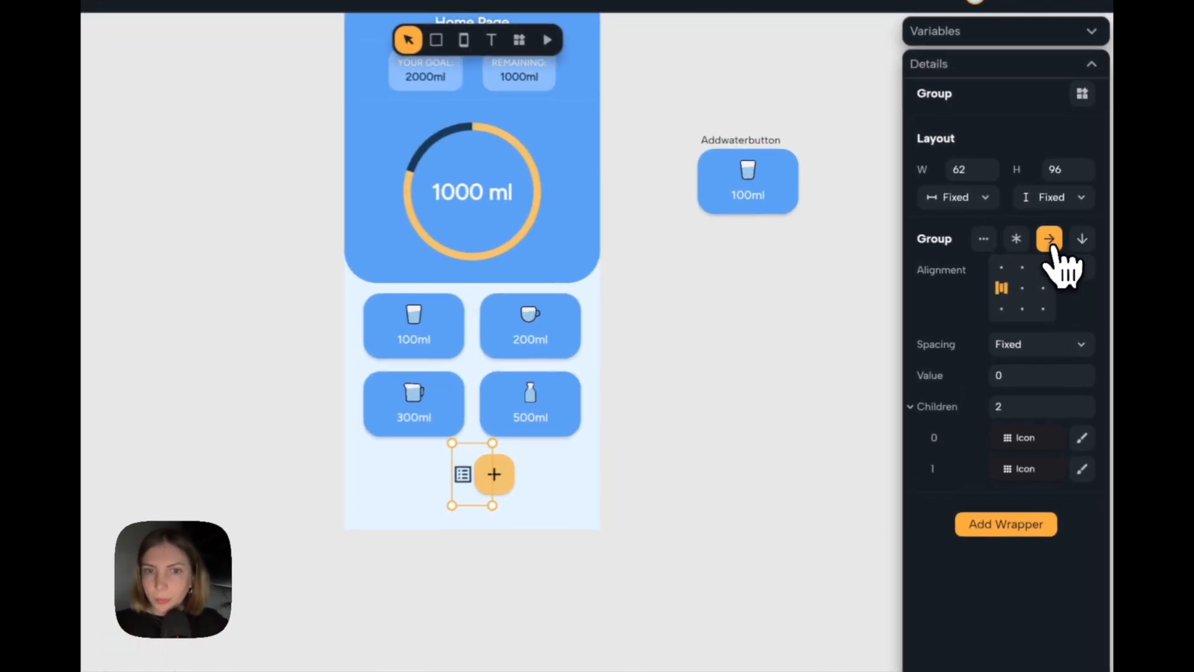
Expand the icon group's width, centre its children and set their fixed spacing to 22.
left_click(982, 198)
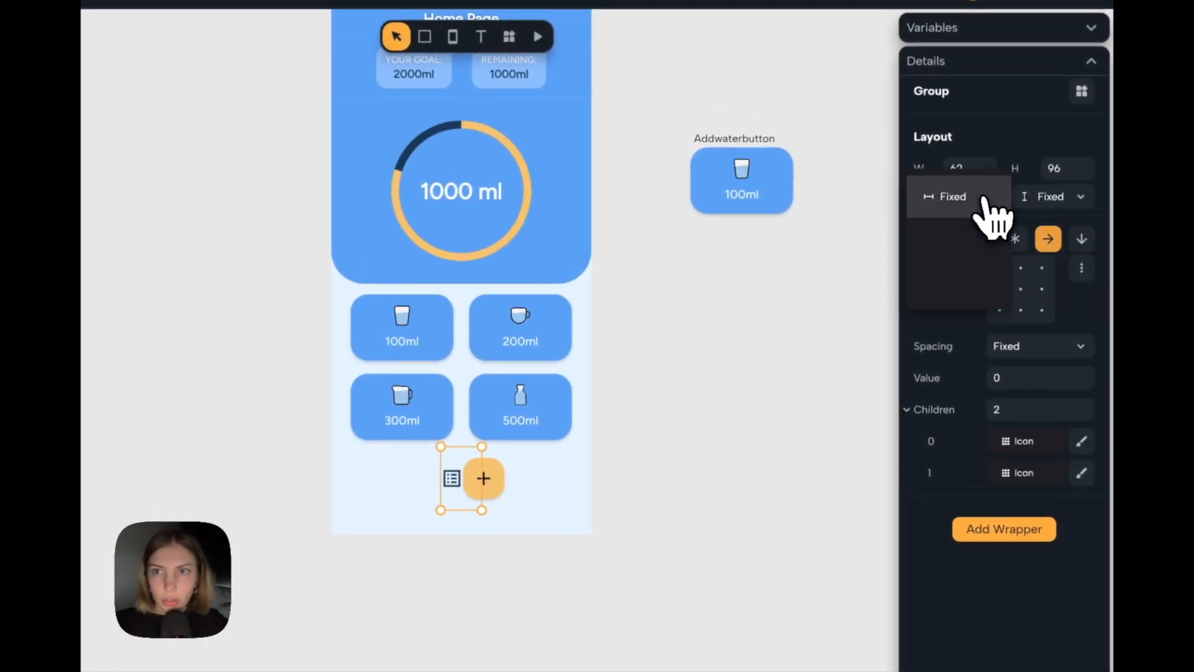
left_click(970, 243)
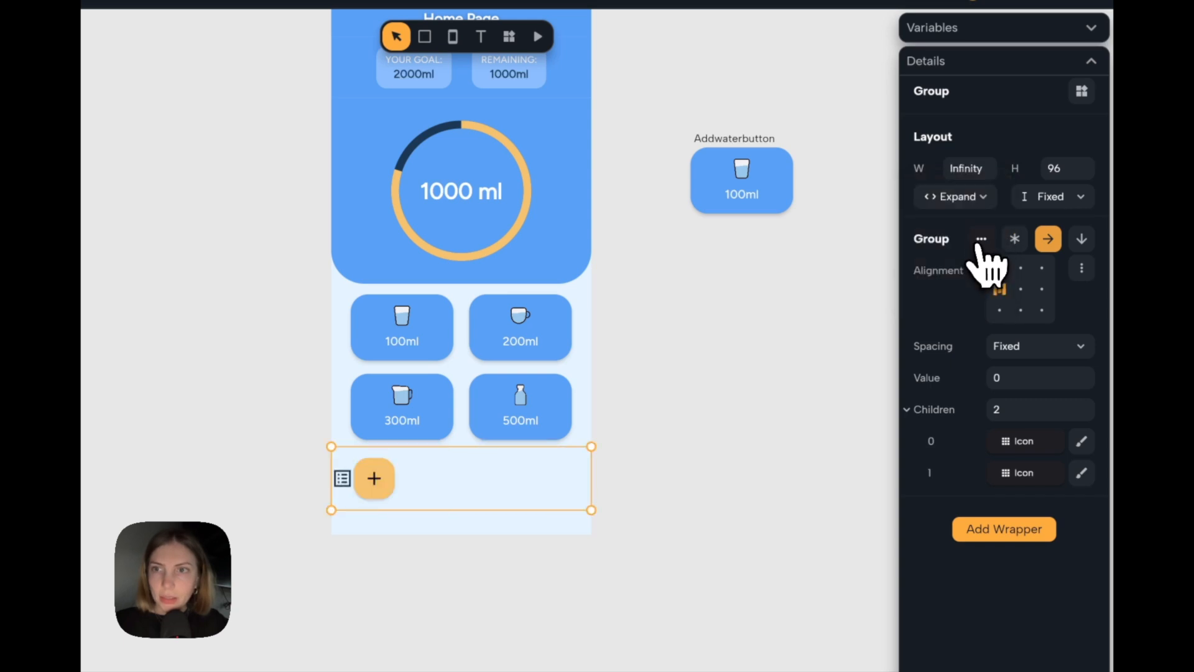
left_click(1023, 289)
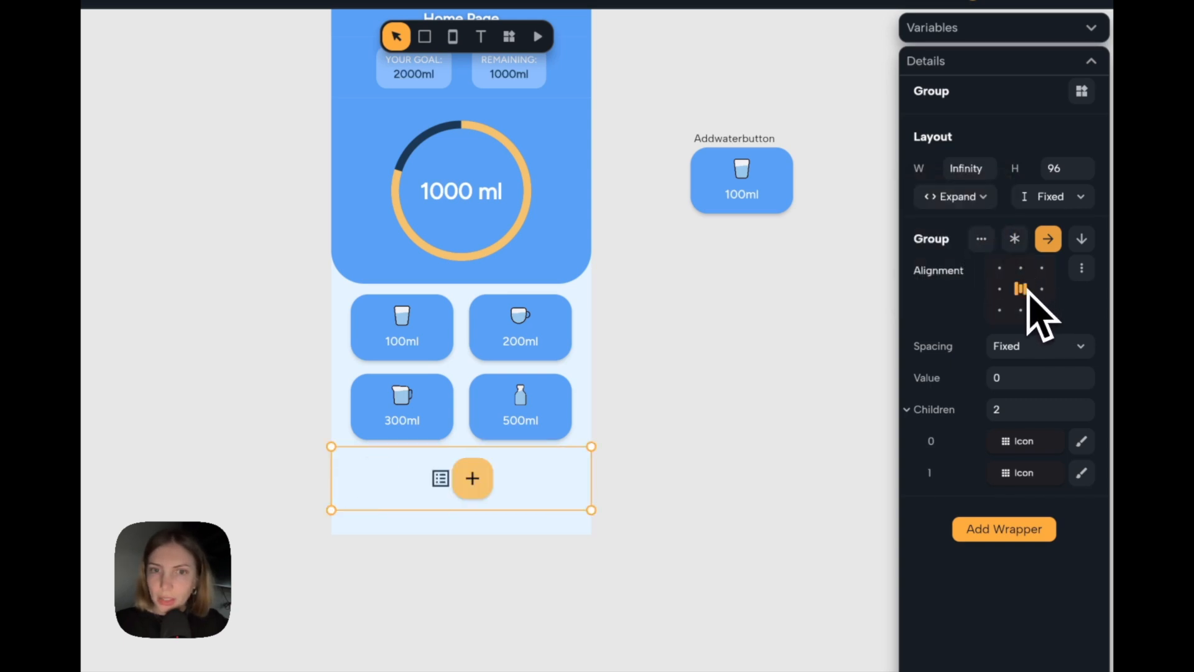
left_click(1024, 384)
type("2")
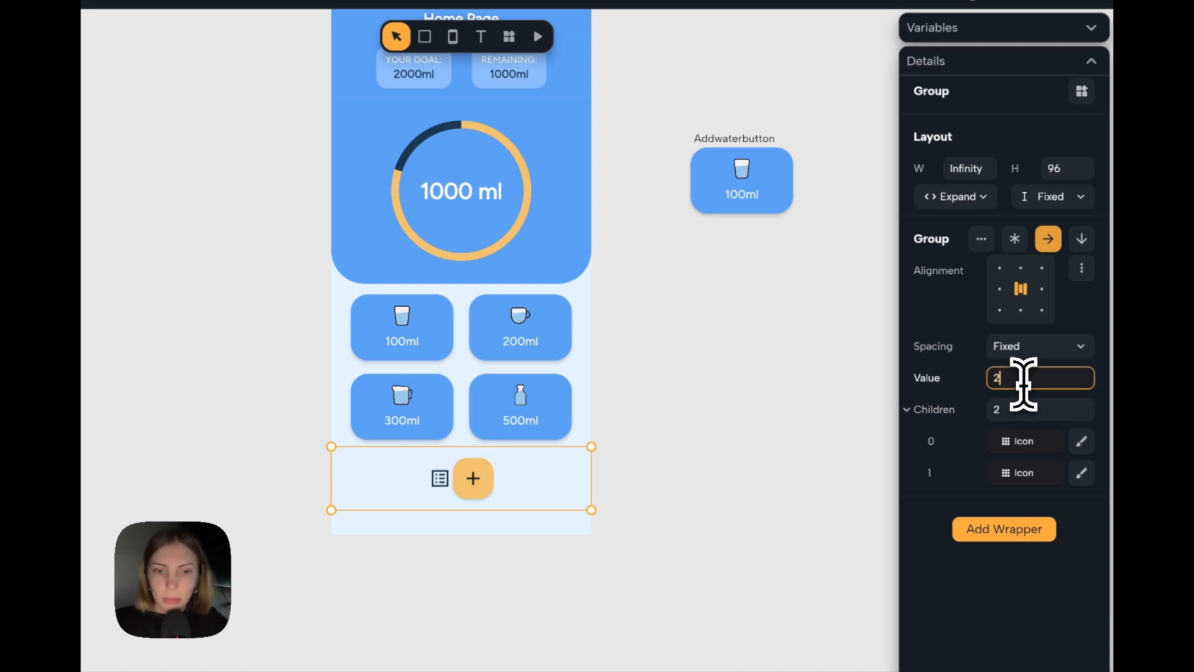
type("2")
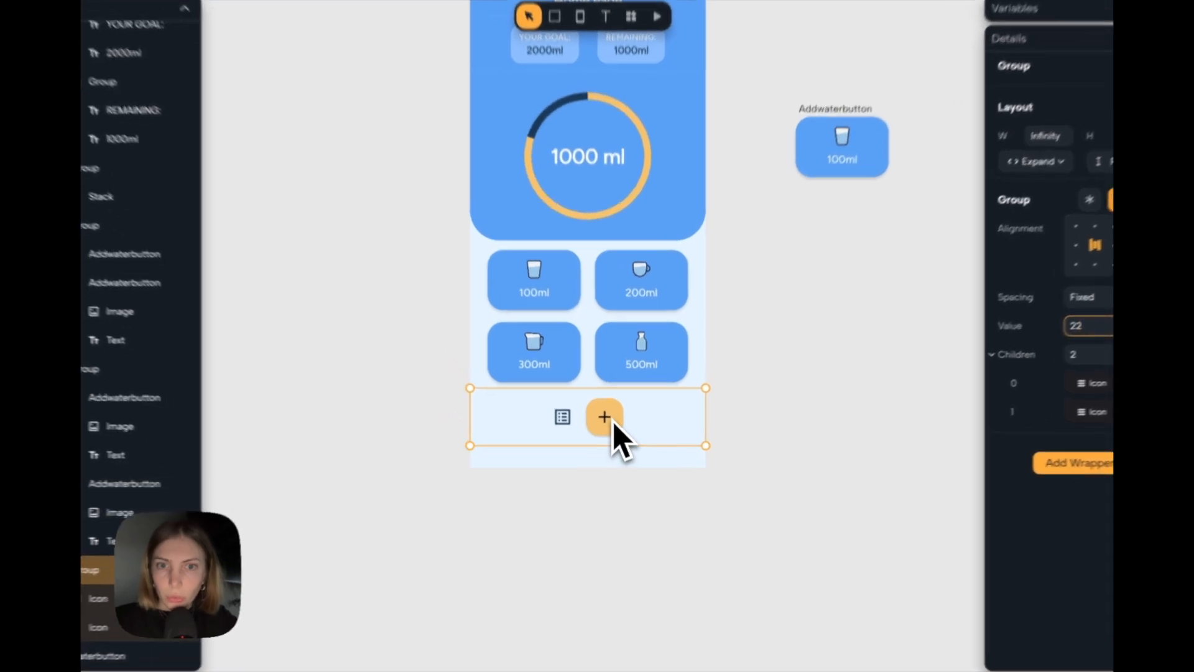
Move the plus button ahead of the list icon in the icon group.
left_click(614, 434)
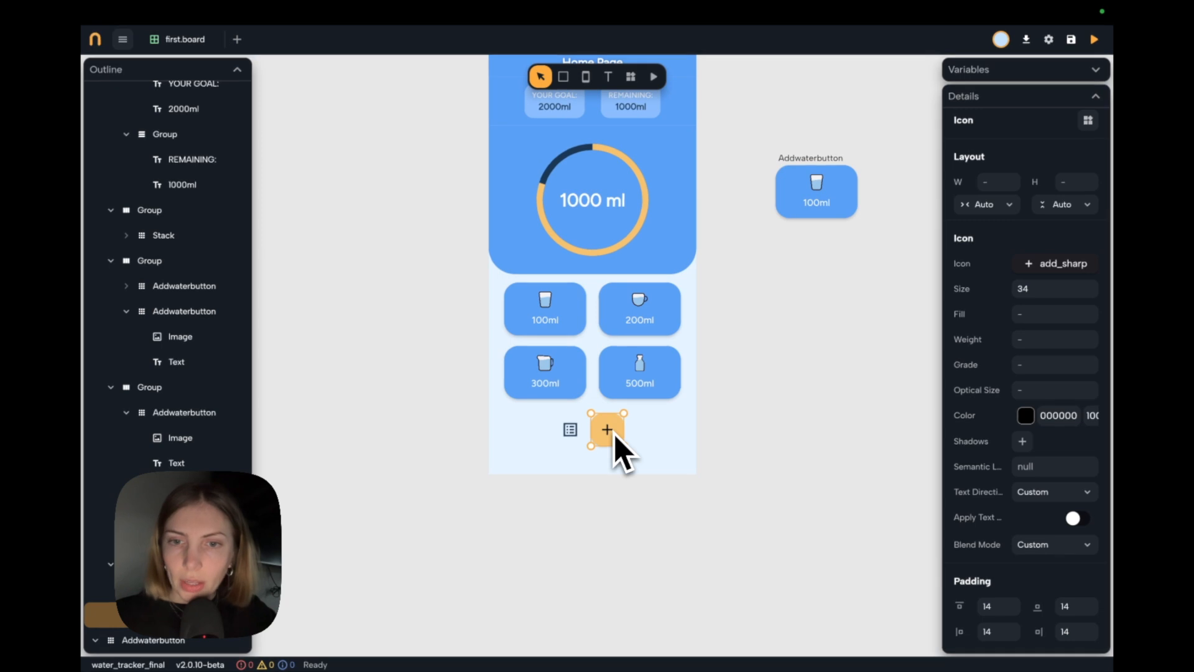
key("Left")
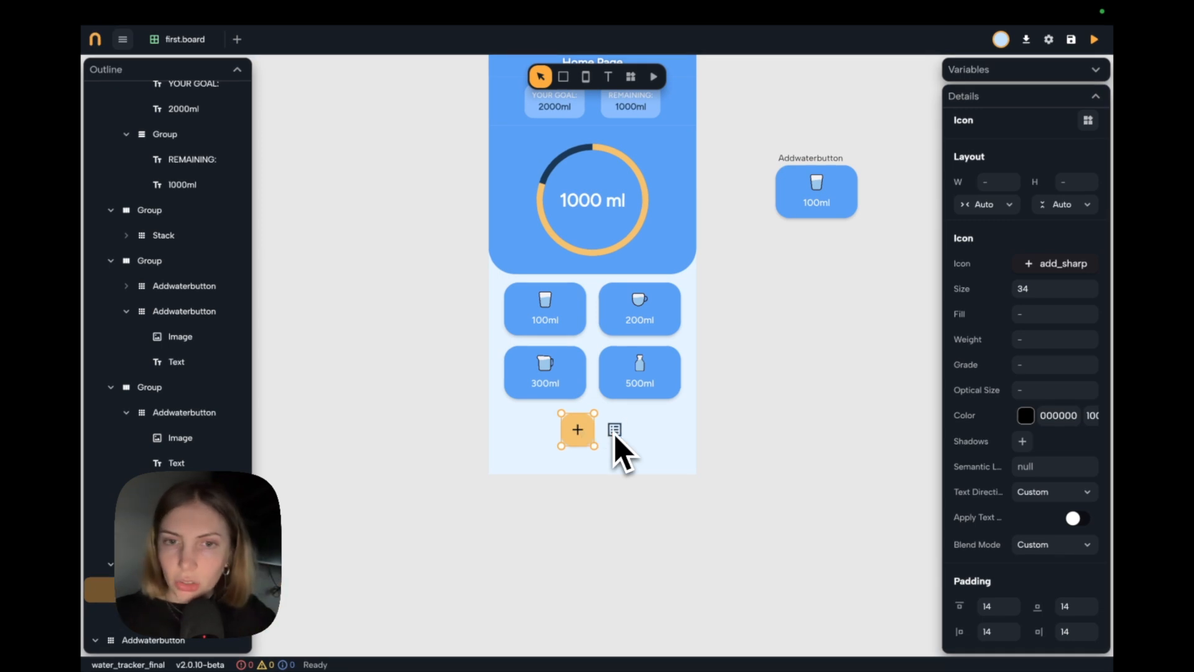
left_click(746, 437)
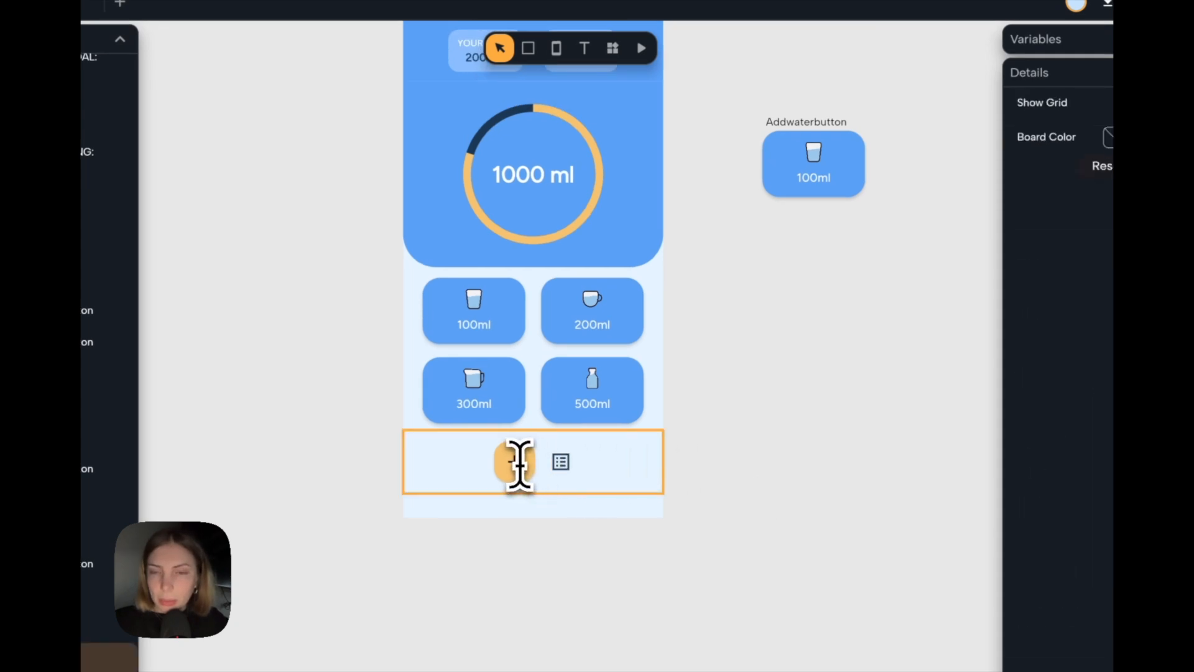
Draw a small container on the empty board beside the home page and set its width and height to 34.
scroll(576, 498, "up", 2)
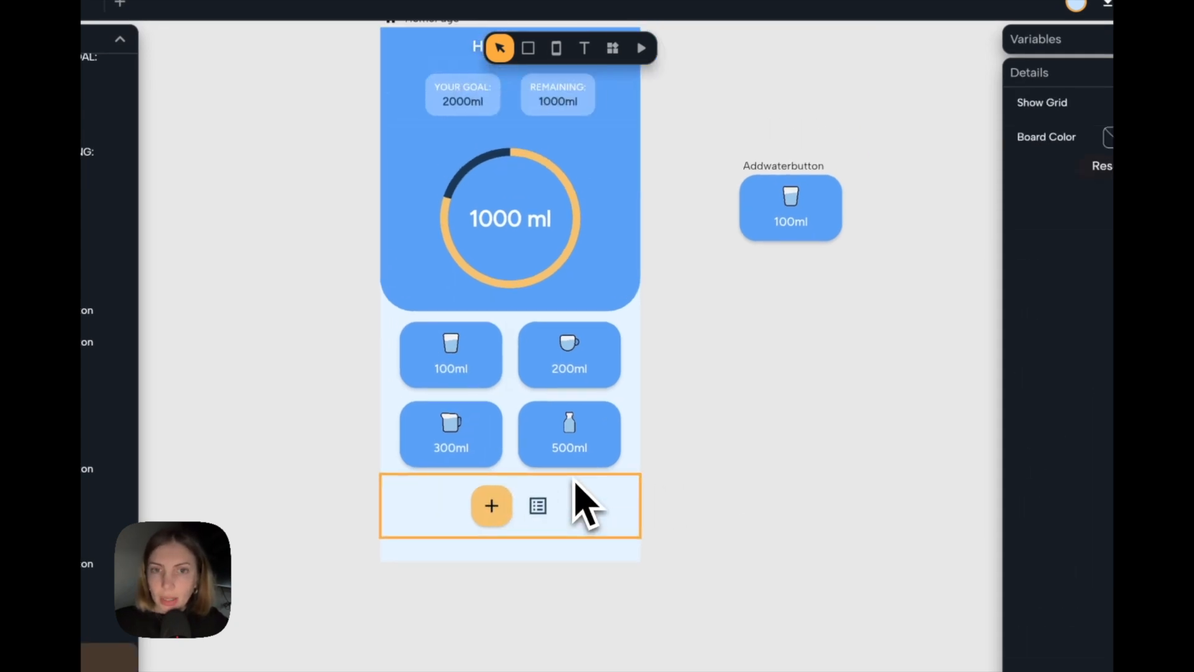
left_click(528, 48)
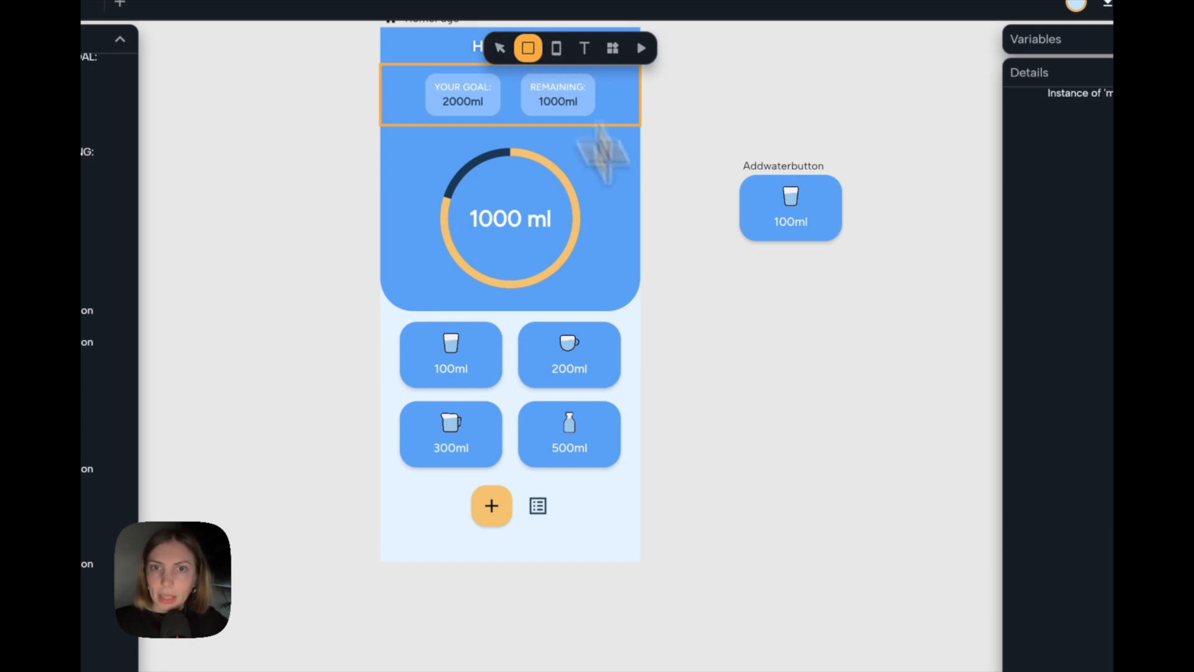
left_click_drag(704, 380, 733, 408)
double_click(538, 506)
left_click(664, 367)
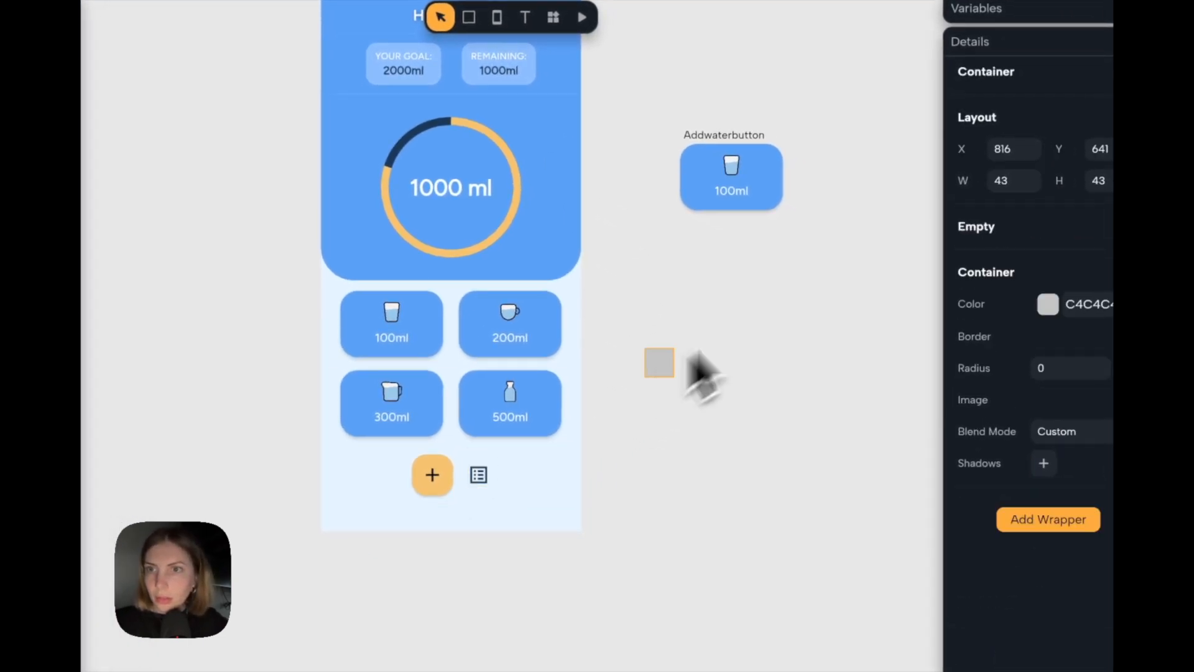
left_click(1020, 181)
type("34")
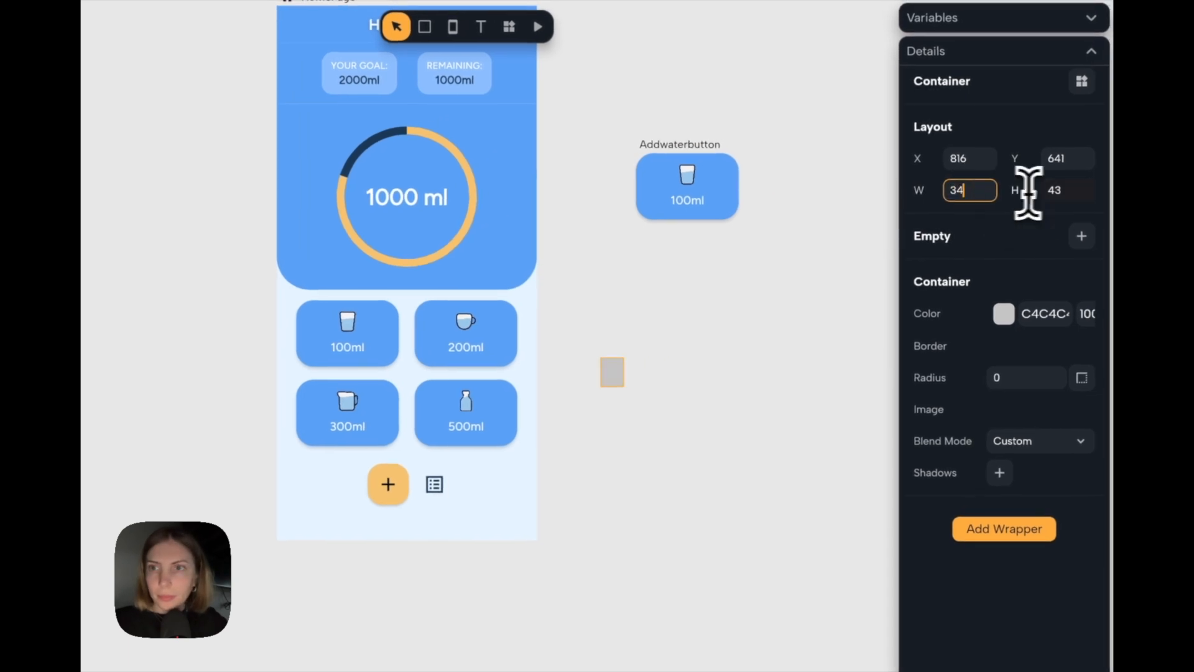
left_click(750, 401)
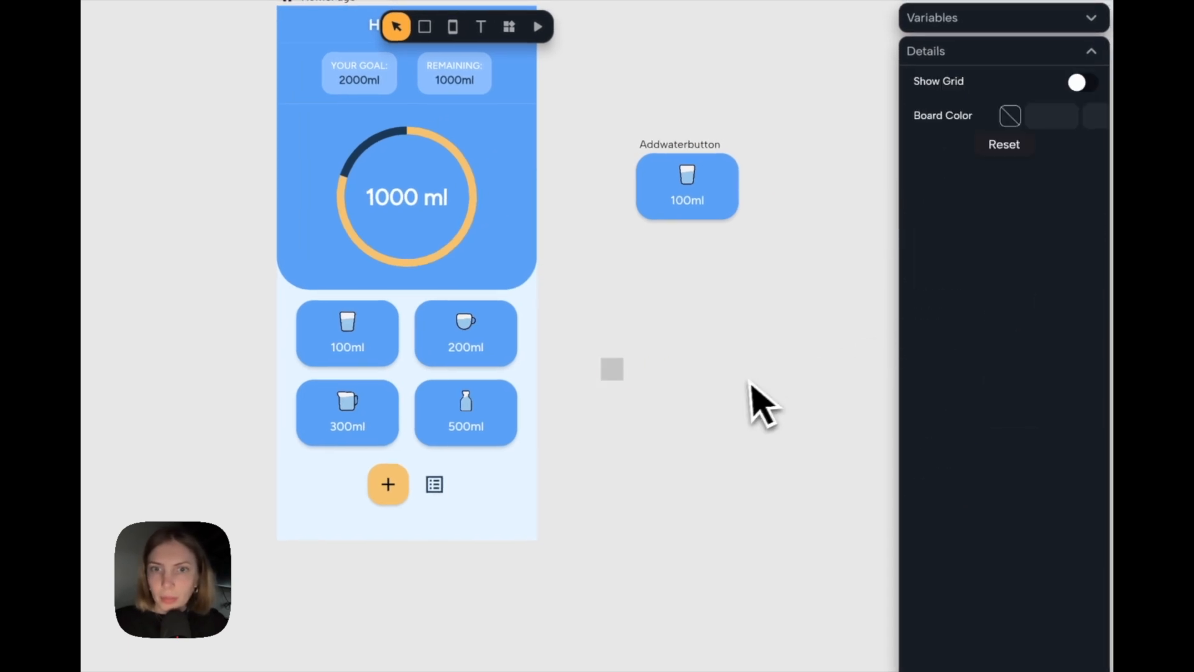
Place the grey container ahead of the plus button in the icon group and make it fully transparent.
left_click(613, 373)
left_click_drag(612, 376, 404, 494)
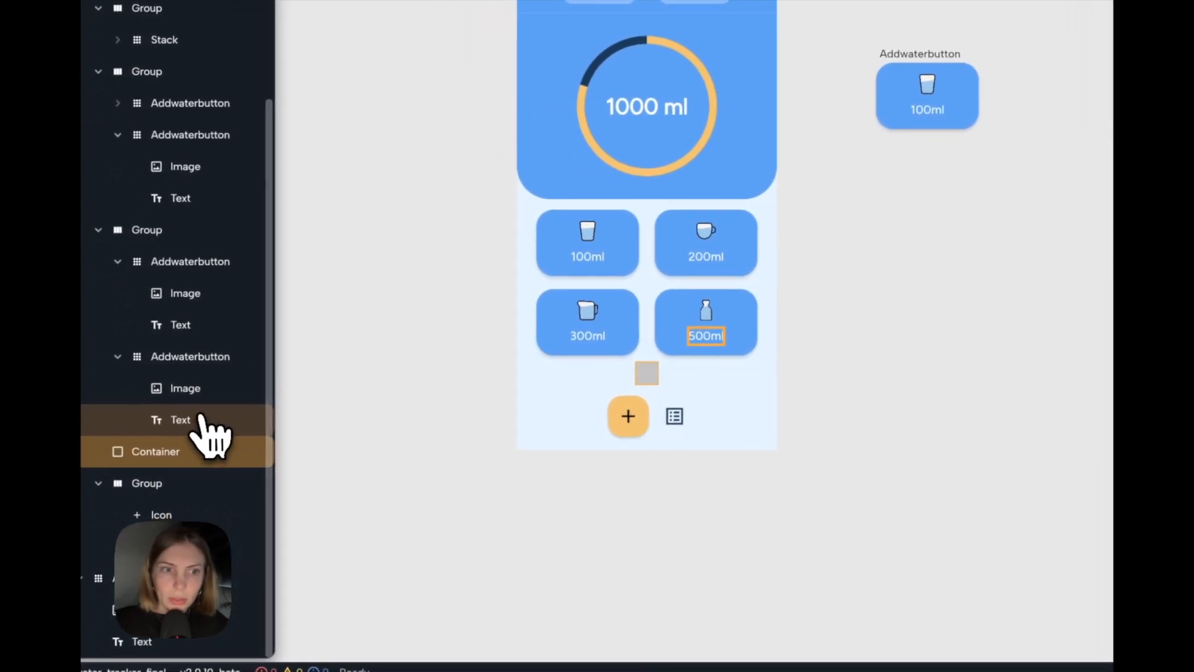
left_click_drag(208, 435, 186, 502)
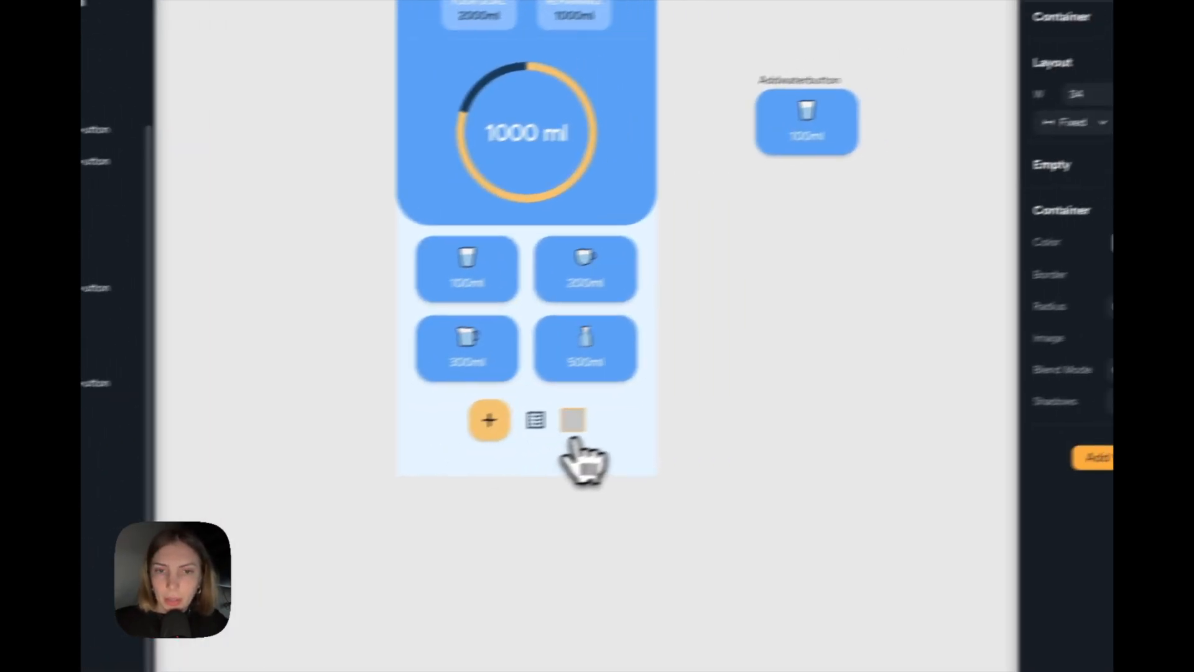
key("Left")
key("Left")
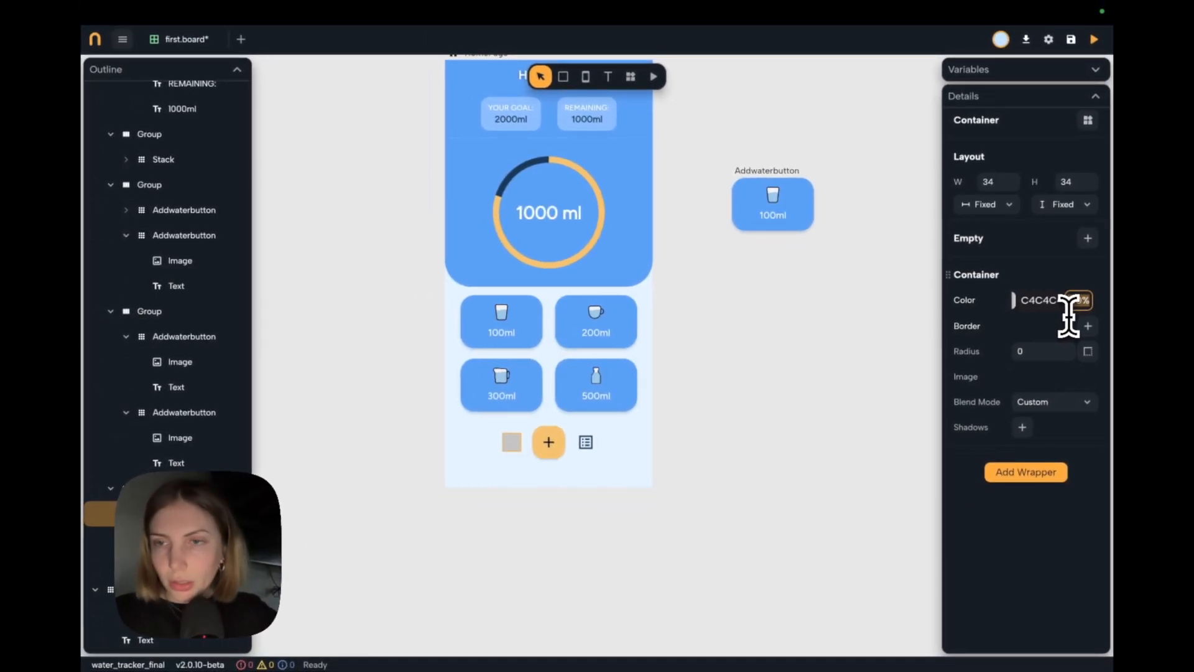
key("Delete")
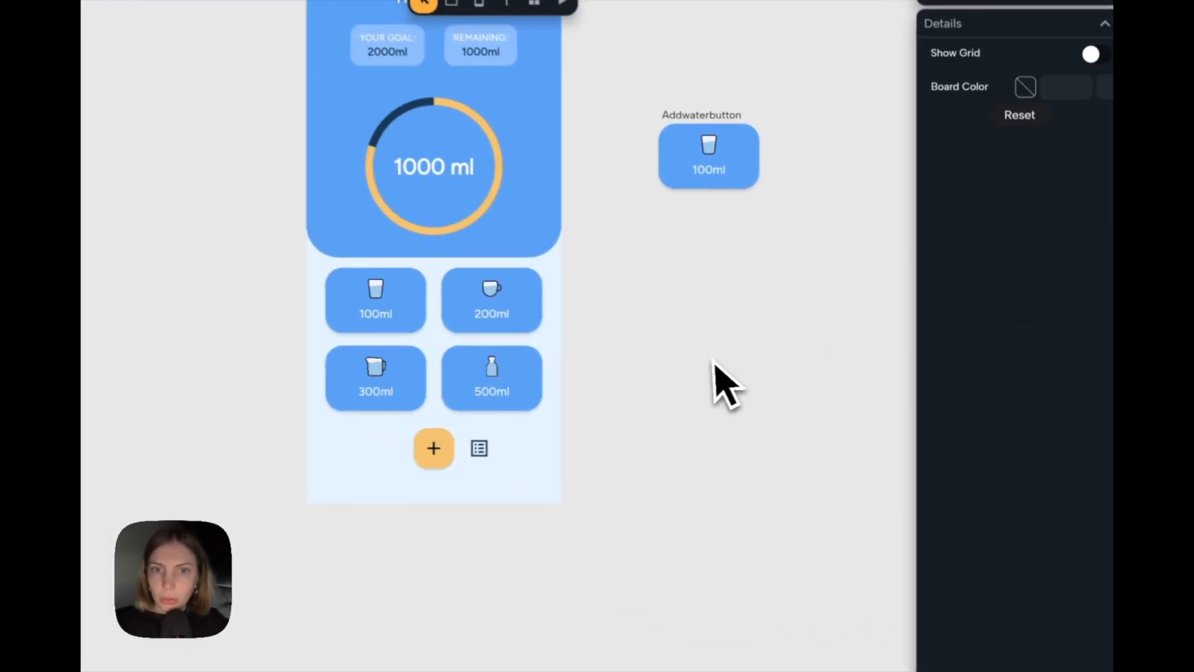
Add a bottom navigation bar to the HomePage screen.
scroll(709, 381, "down", 2)
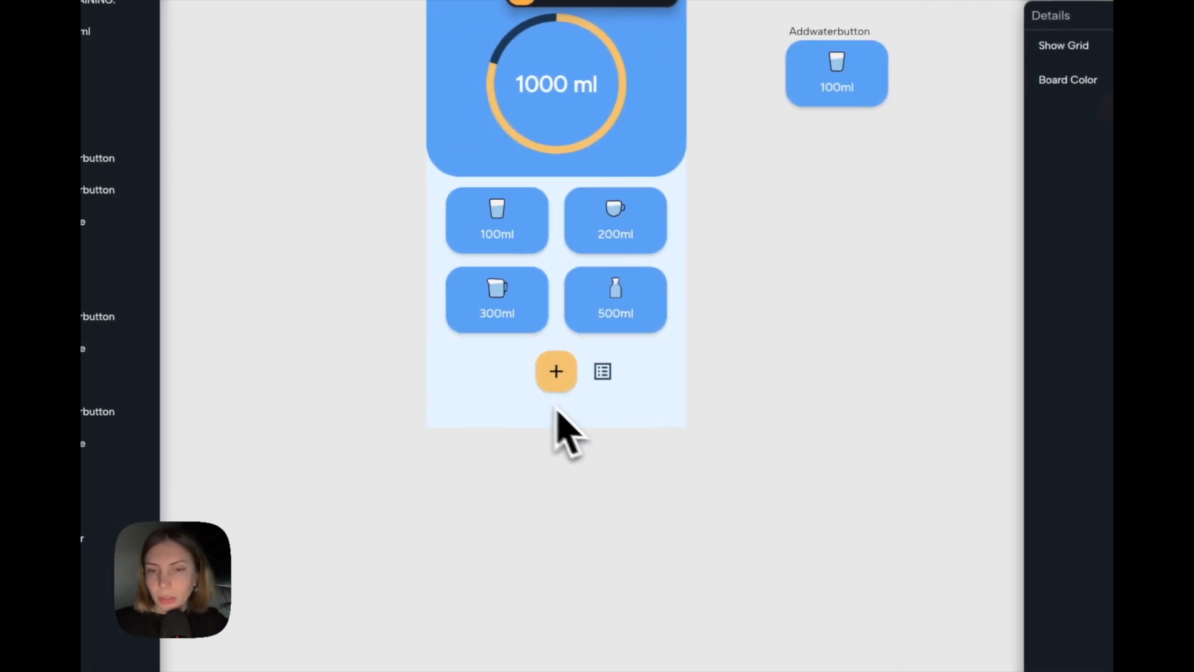
scroll(555, 408, "up", 1)
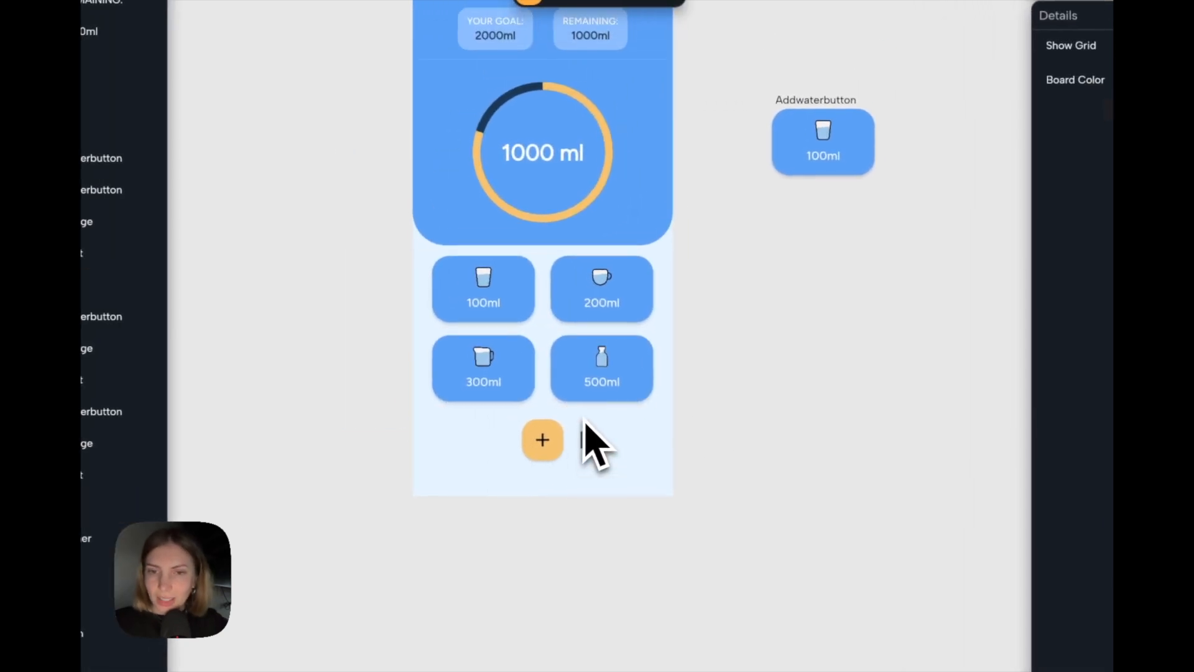
scroll(681, 401, "down", 2)
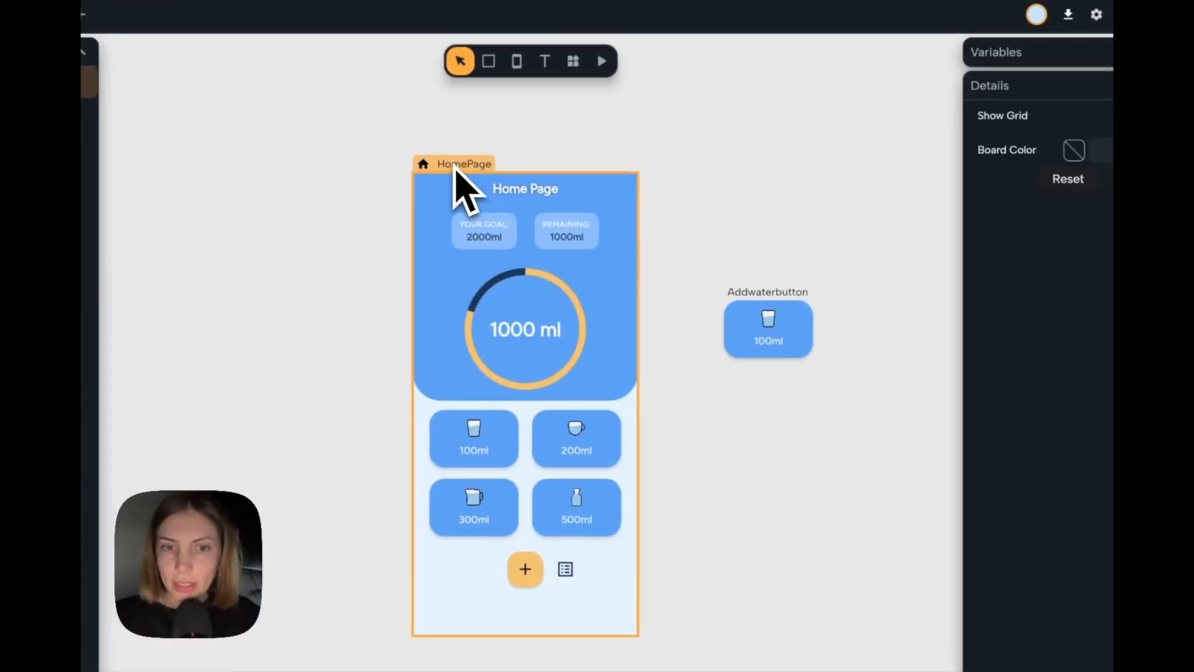
left_click(455, 165)
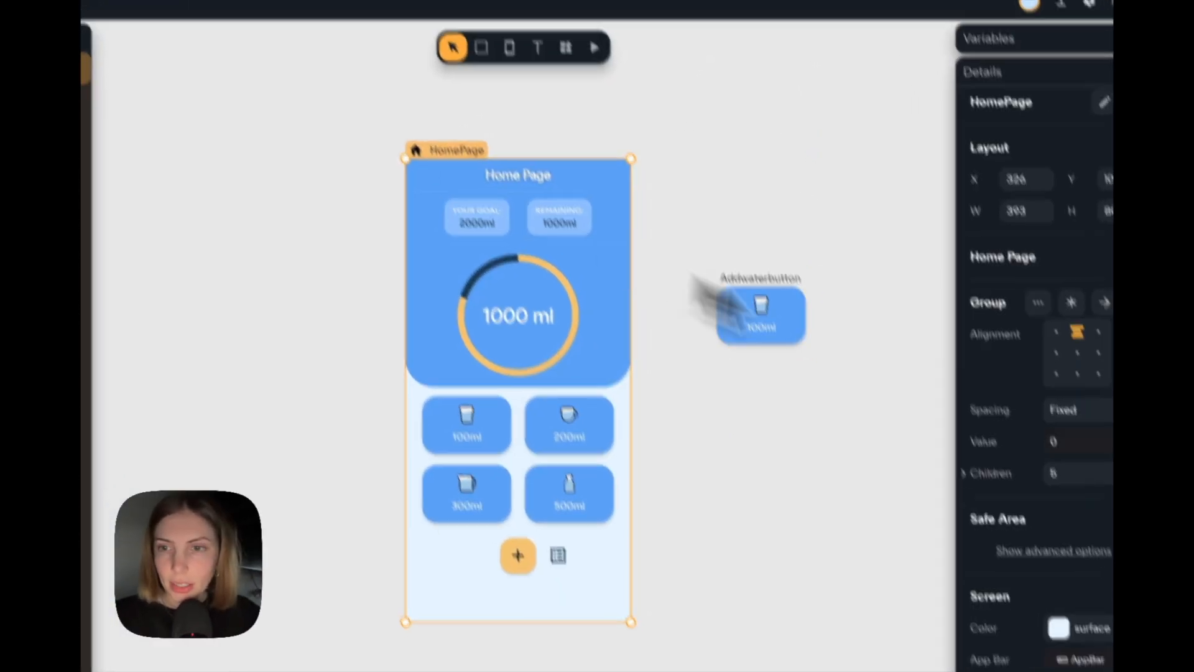
scroll(1034, 401, "down", 3)
left_click(1013, 492)
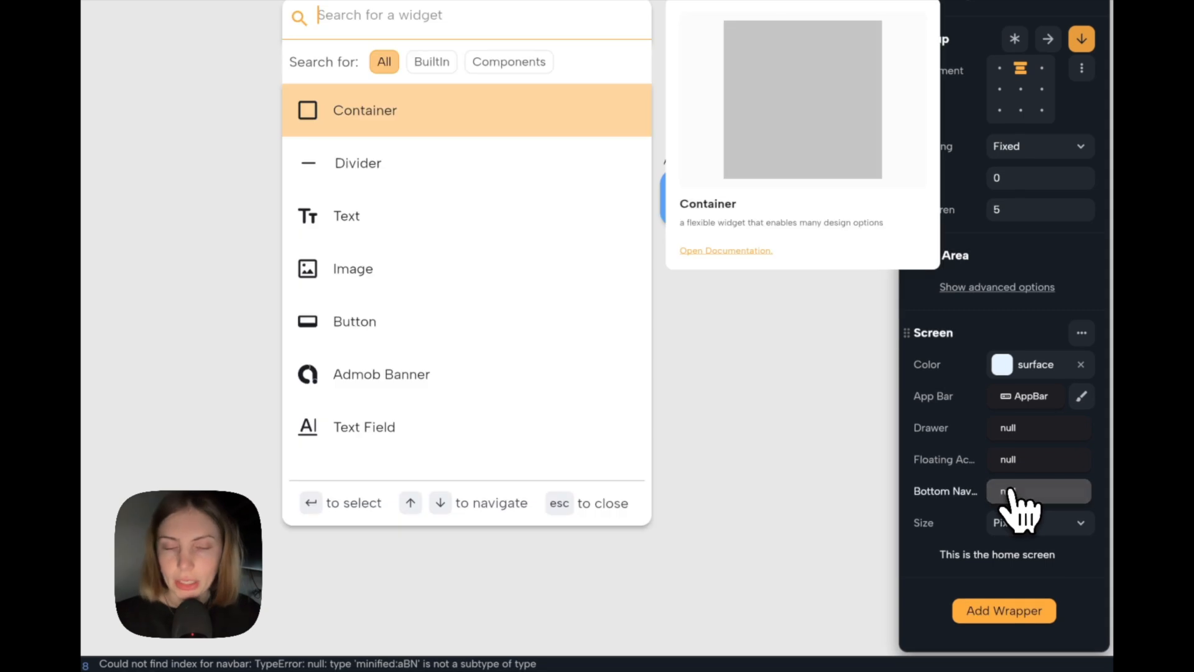
type("nav")
key("Return")
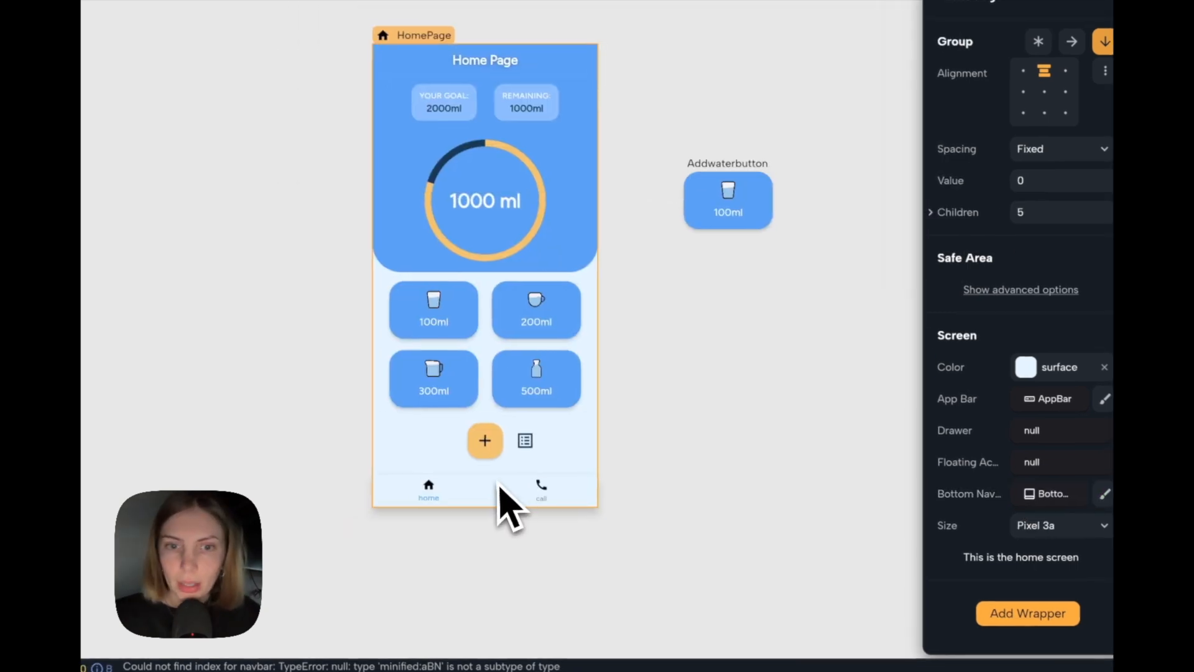
Set the bottom navigation bar's background colour to the theme's Primary.
left_click(474, 488)
scroll(1047, 215, "up", 1)
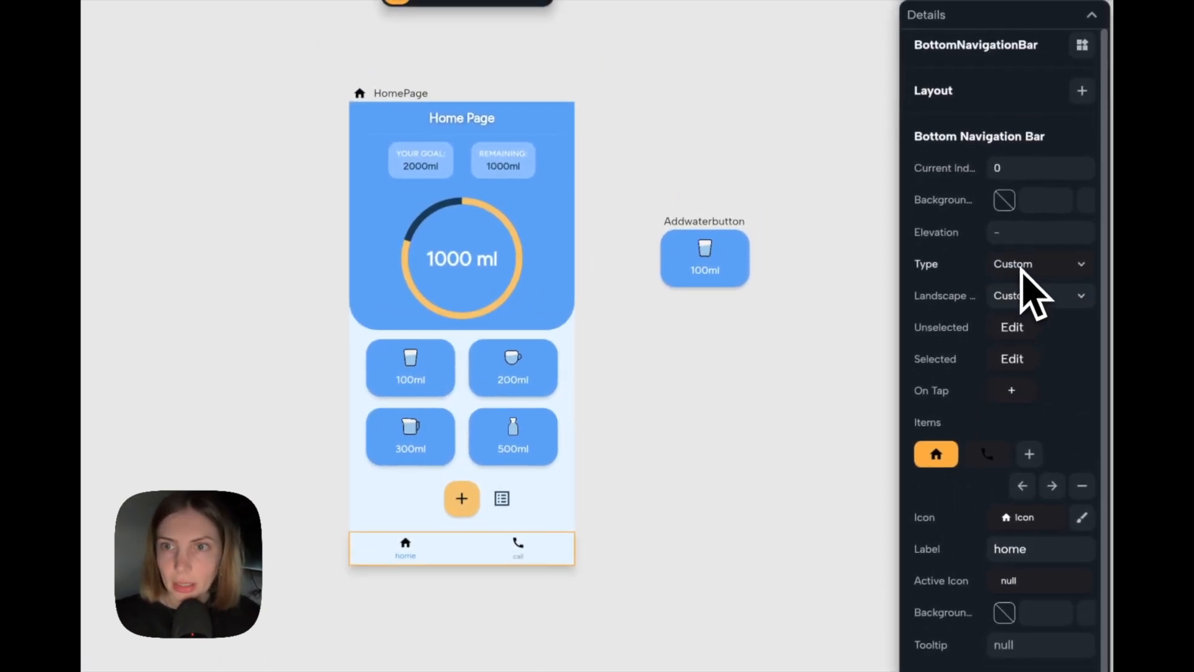
left_click(1011, 208)
left_click(843, 347)
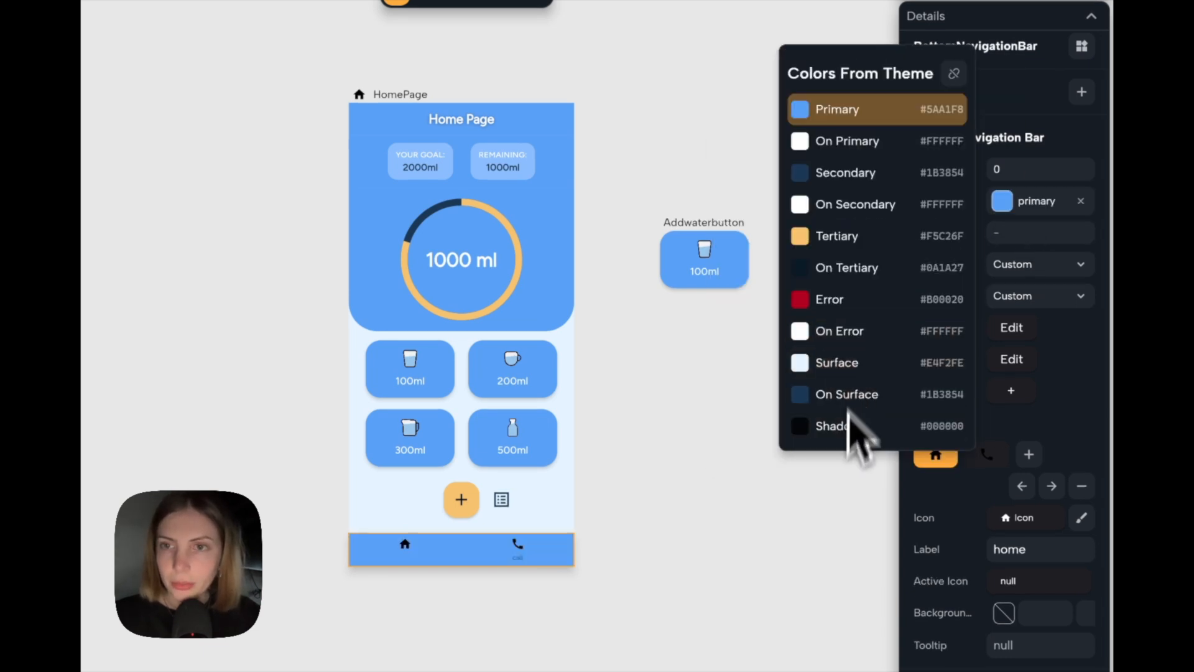
left_click(843, 522)
Add a third item to the bottom navigation bar and move the home item to the middle position.
scroll(1010, 491, "down", 1)
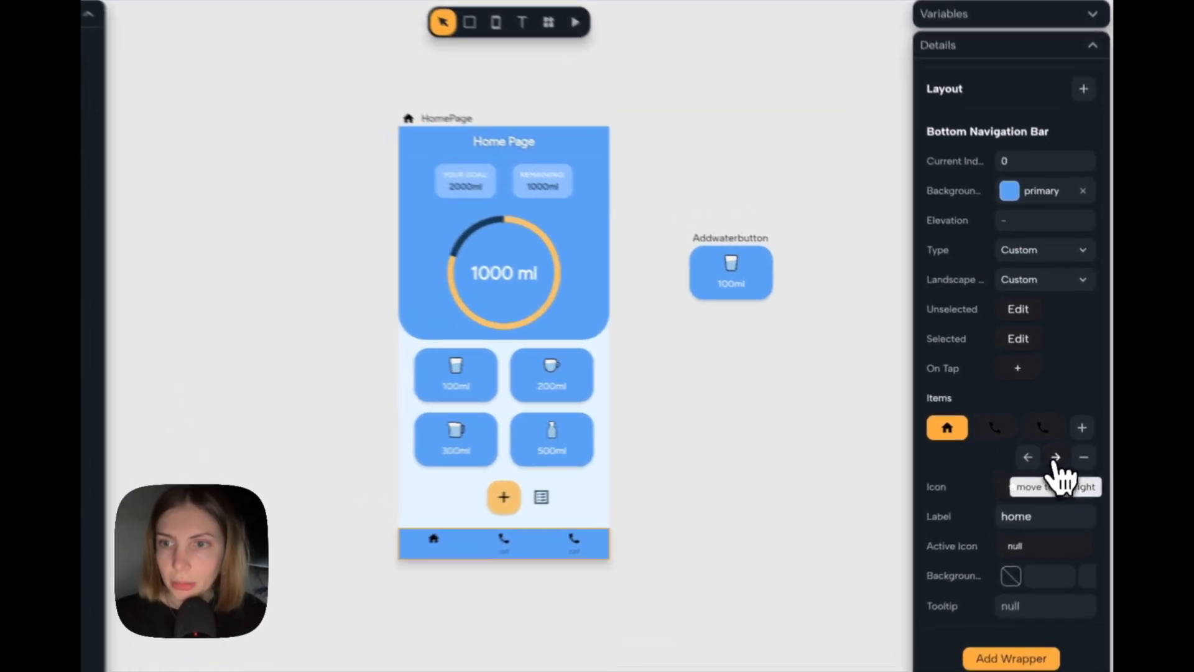
left_click(1064, 447)
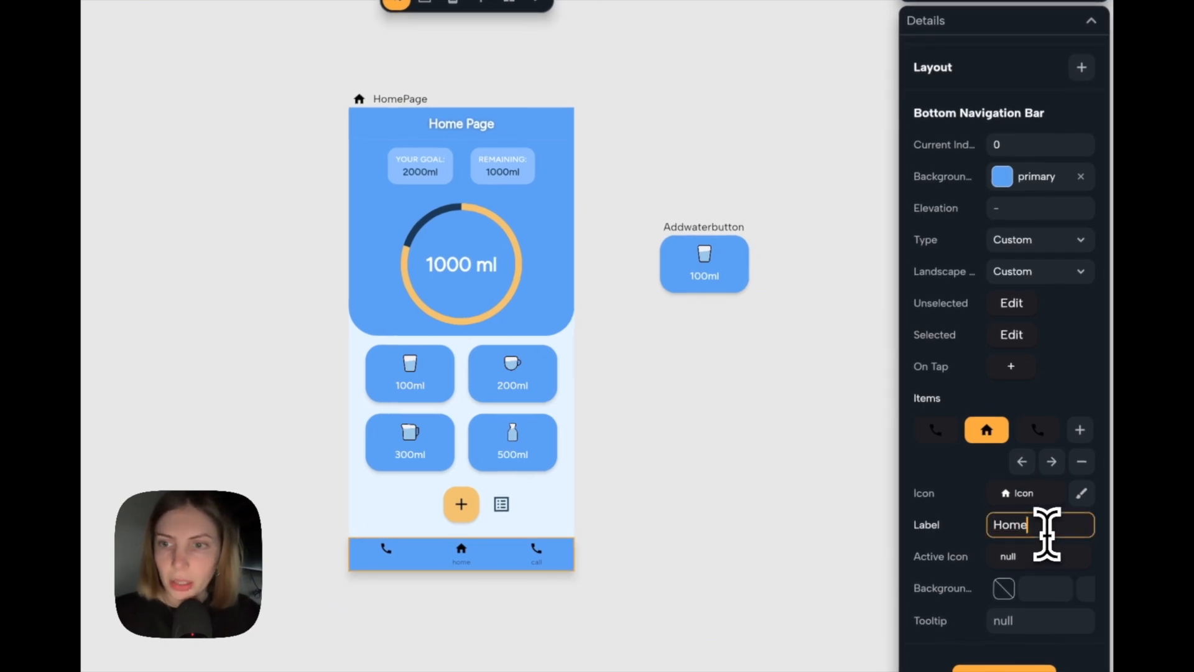
Label the first bottom navigation item History and change its icon from the phone to a history icon.
left_click(936, 430)
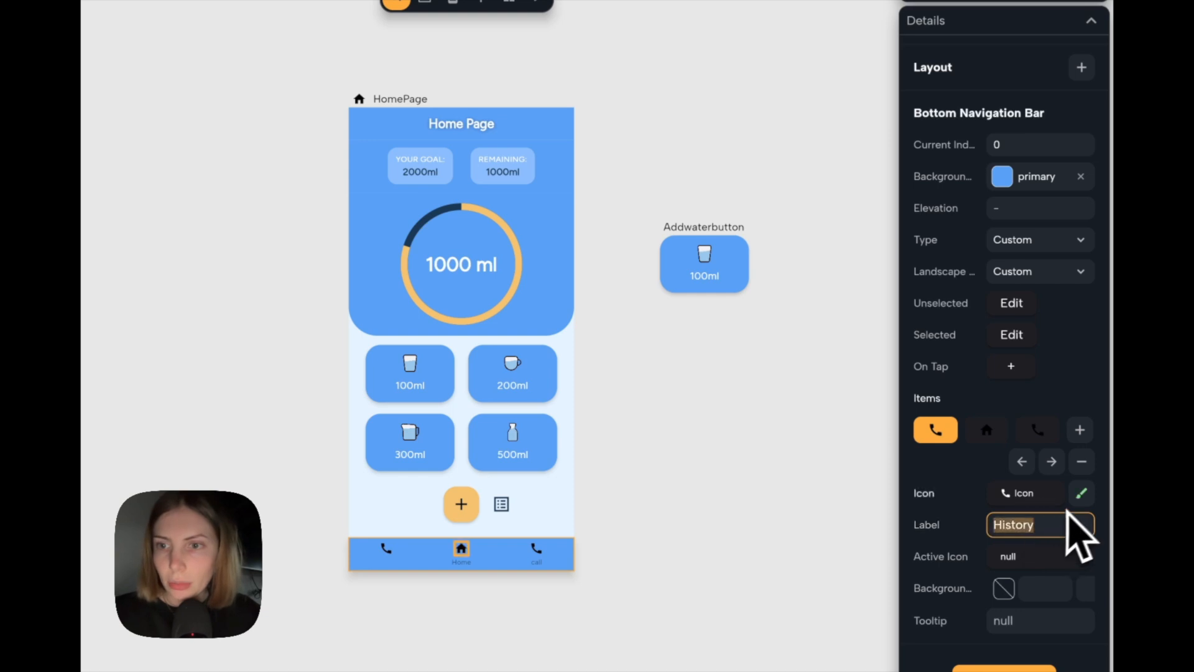
left_click(1083, 494)
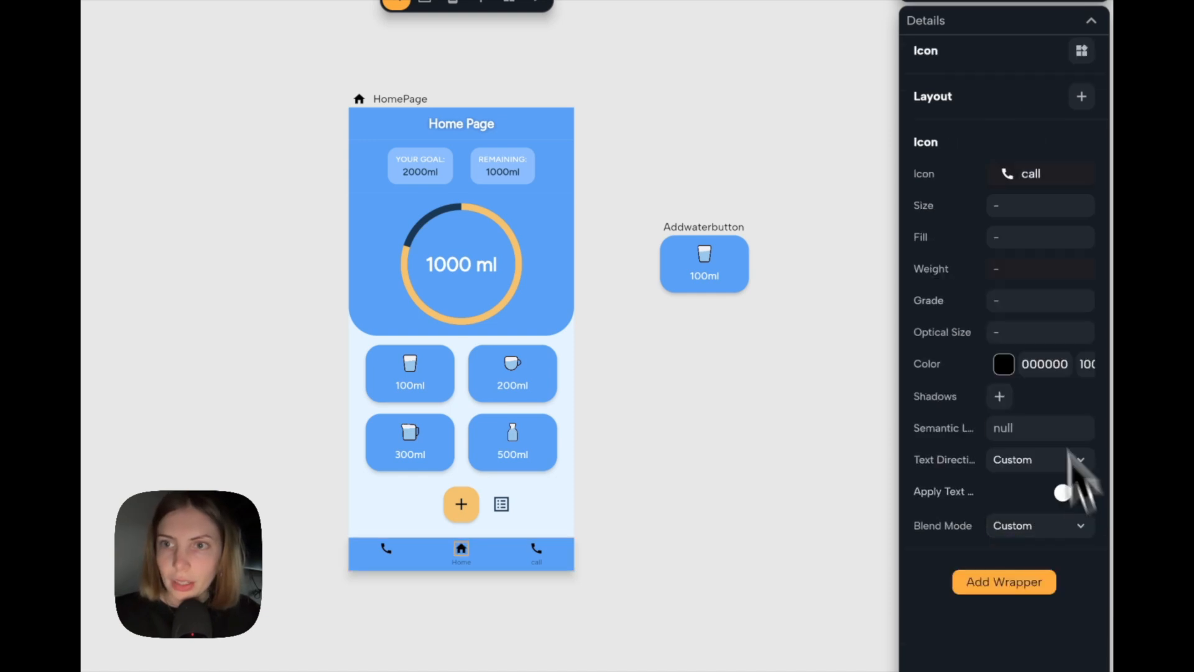
left_click(1046, 178)
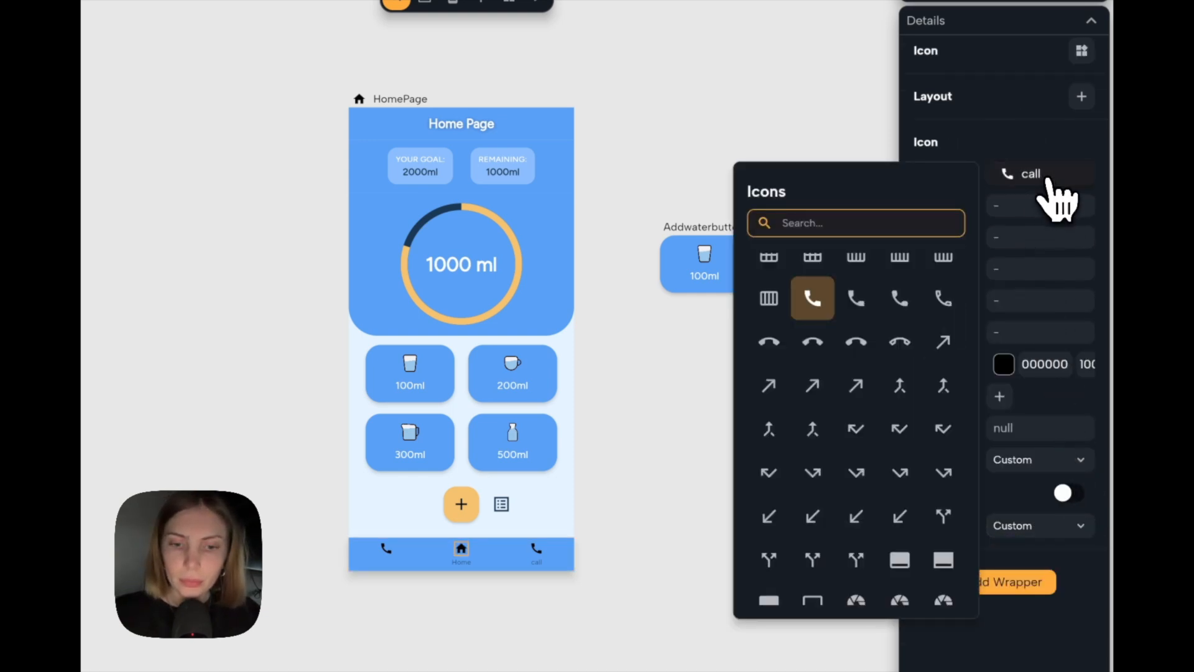
type("histo")
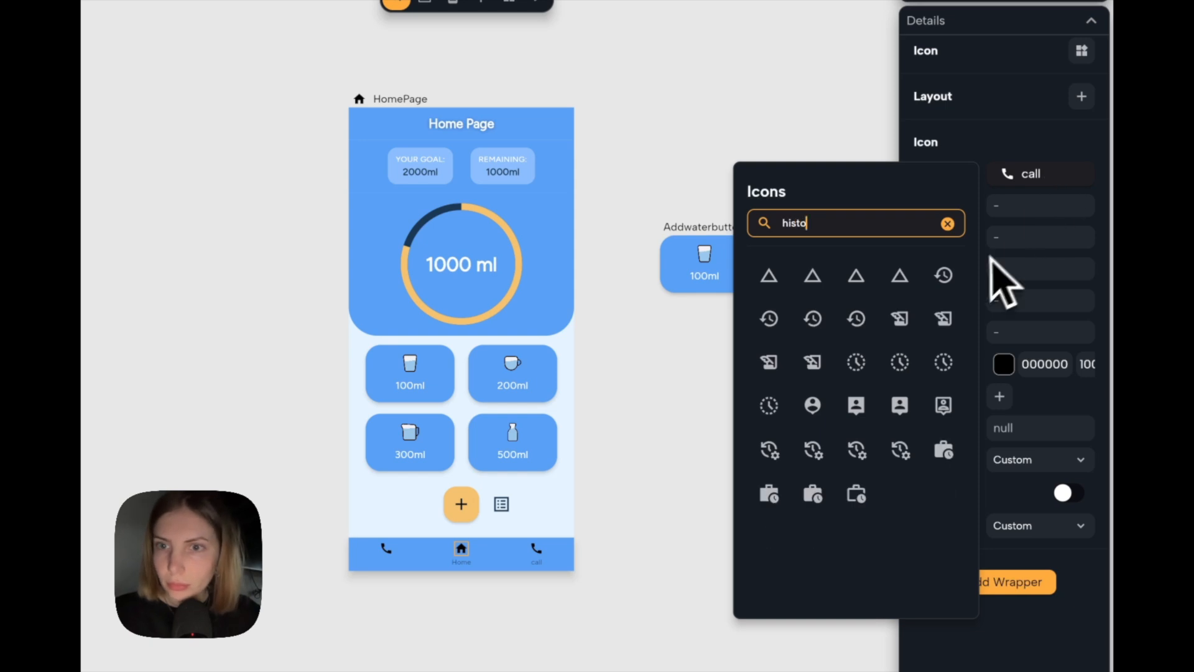
left_click(813, 319)
Change the third navigation item's icon to the settings gear.
left_click(1038, 427)
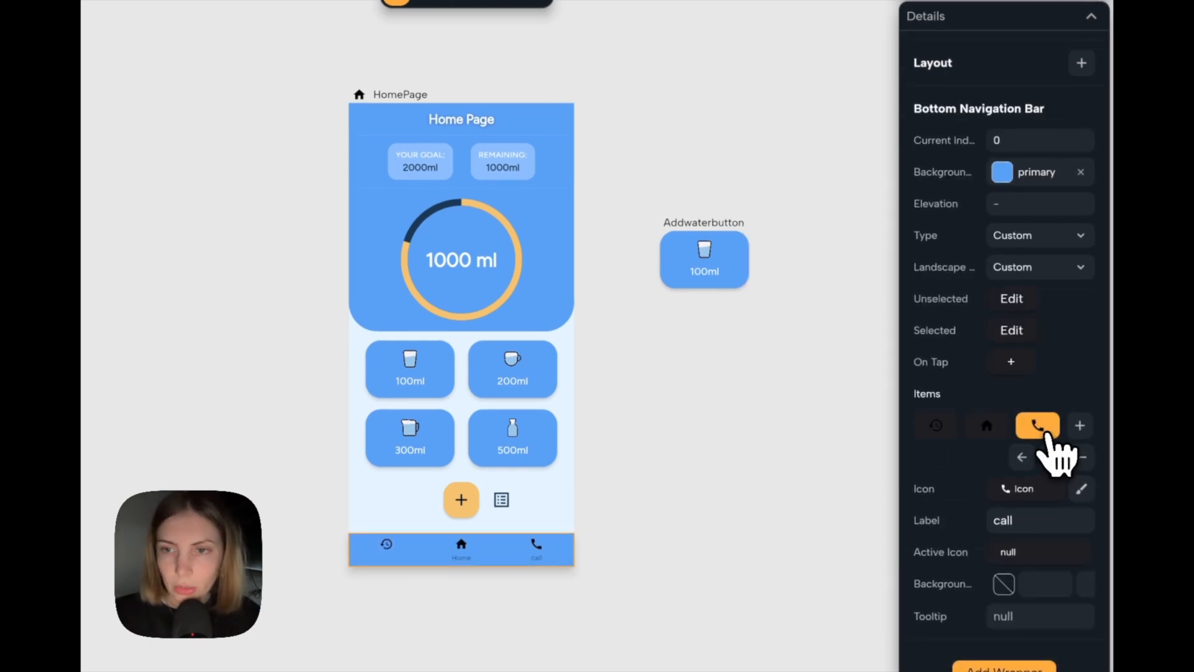
left_click(1081, 490)
left_click(1040, 169)
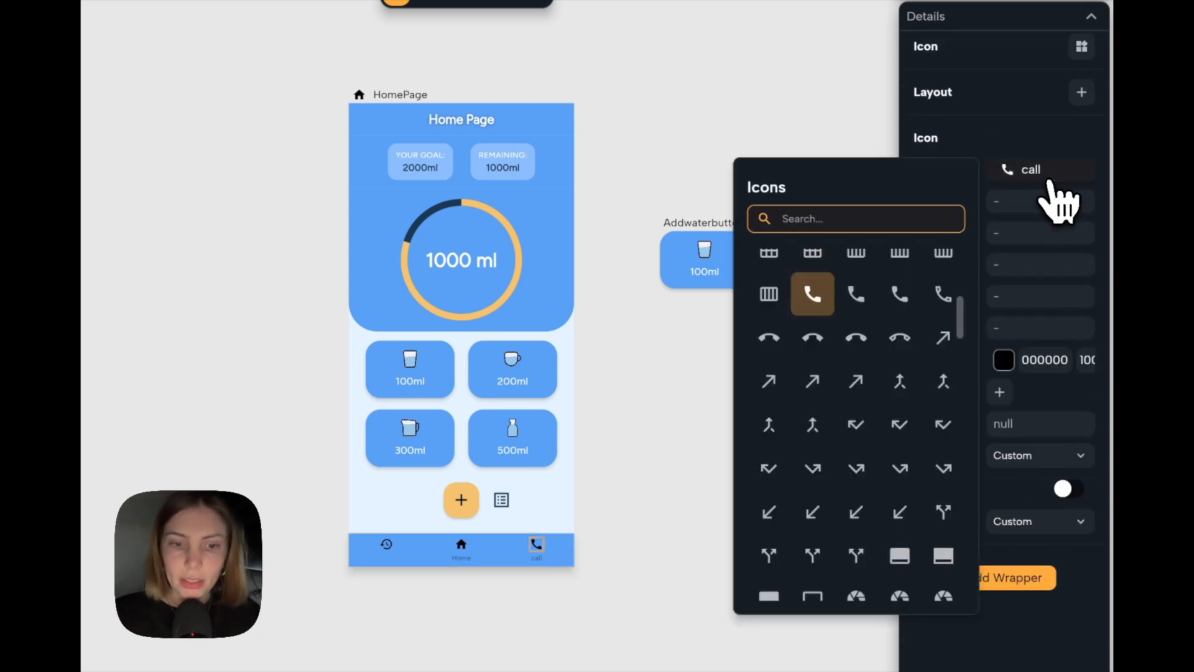
type("setting")
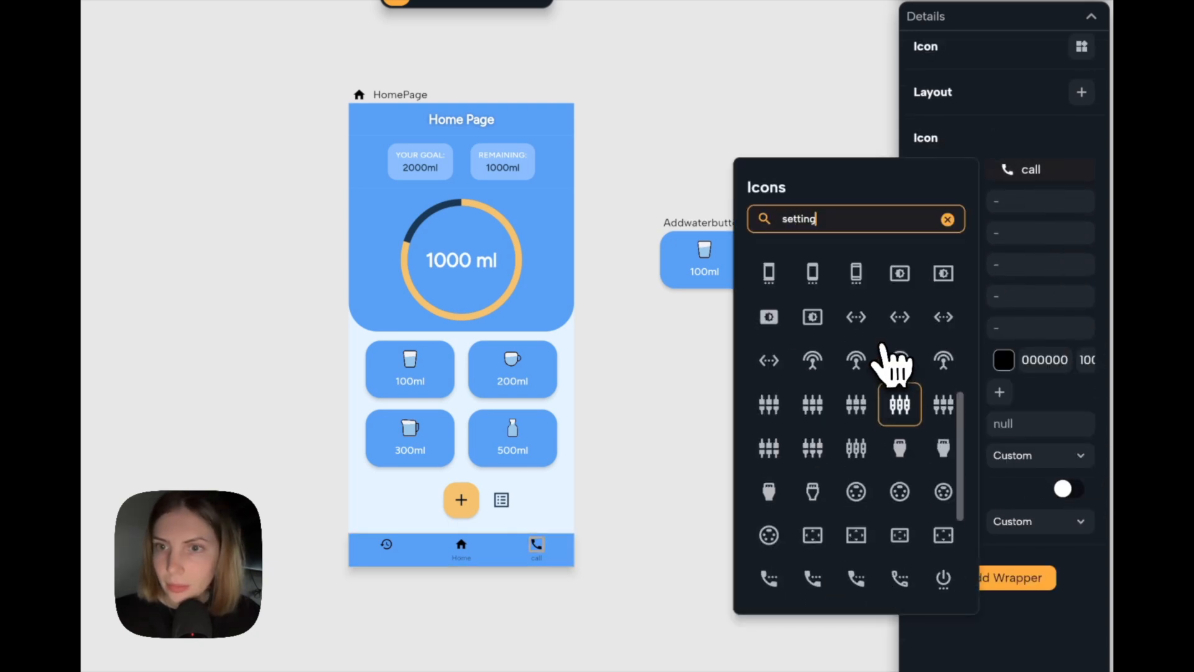
scroll(894, 363, "up", 5)
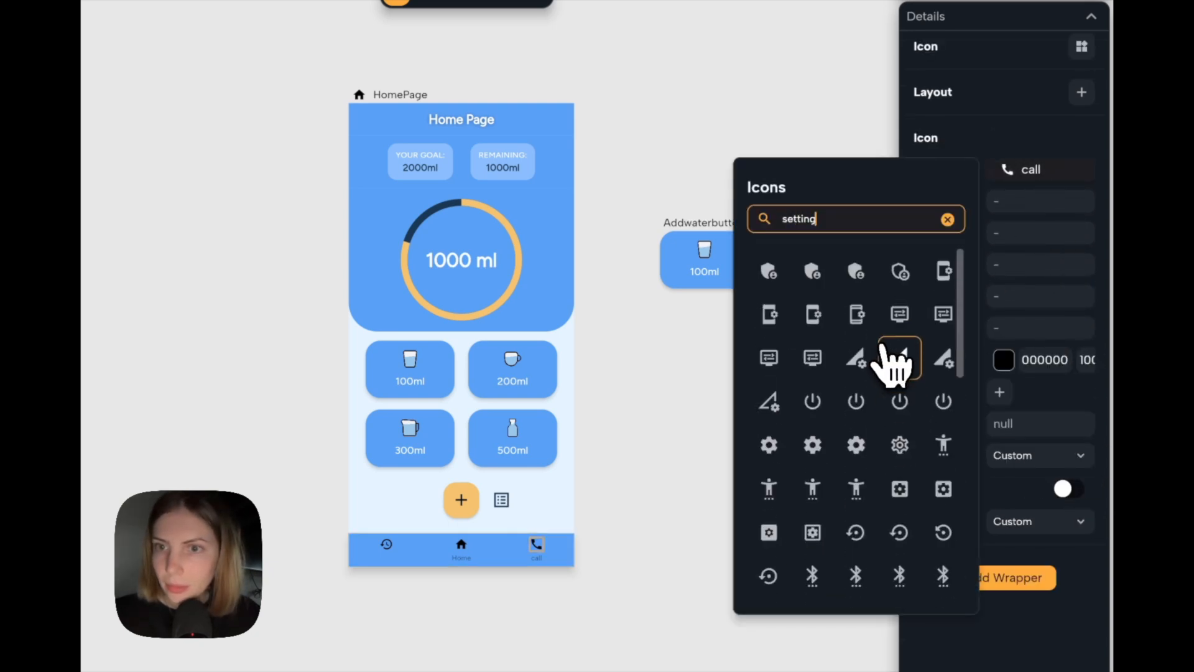
left_click(812, 444)
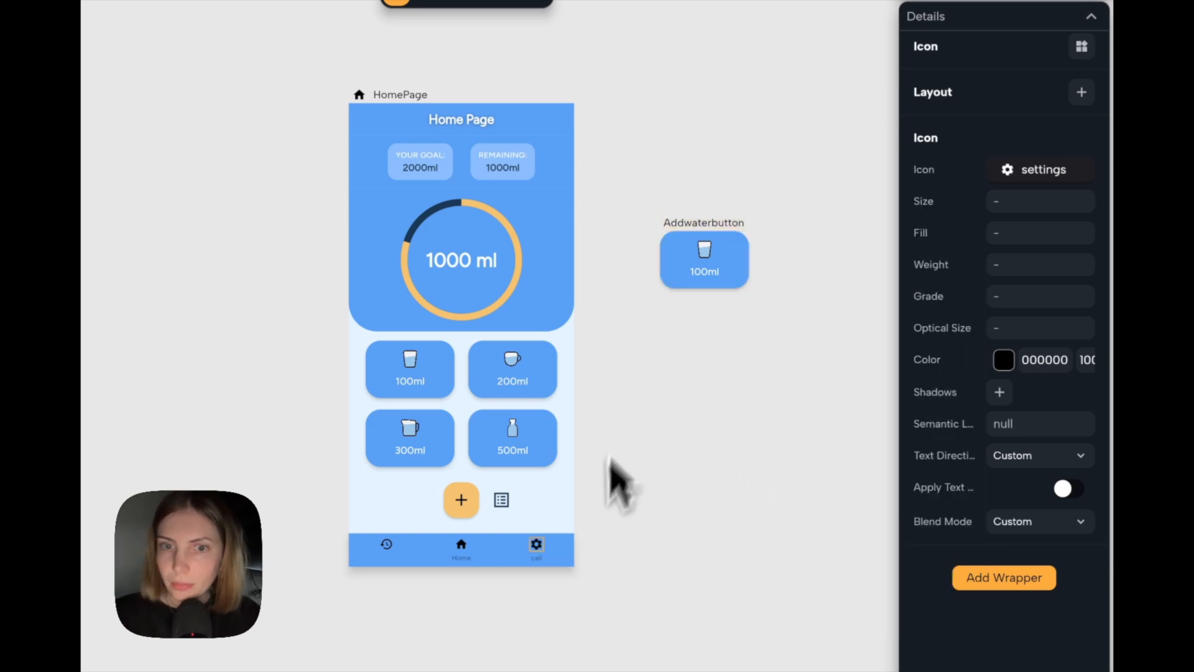
Set the label of the first navigation item, the one with the history icon, to Settings.
scroll(591, 516, "down", 2)
left_click(551, 501)
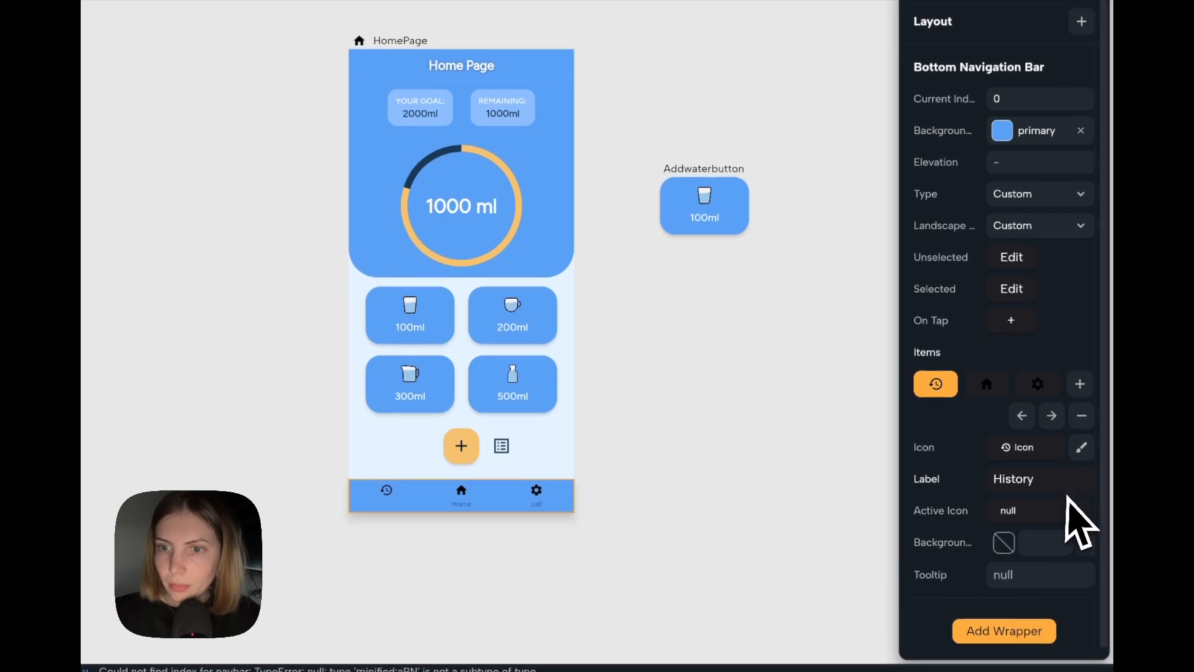
left_click(1054, 471)
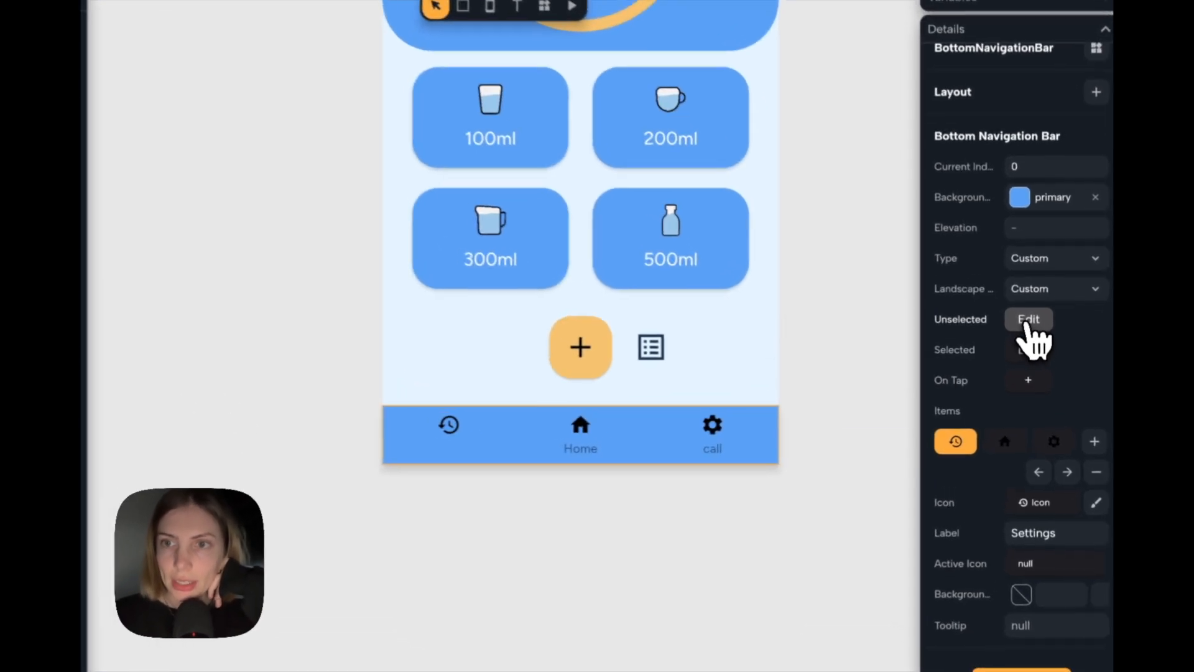
Set the bottom navigation bar's unselected item colour to dark grey 242424.
left_click(1033, 337)
left_click(845, 363)
left_click_drag(591, 341, 499, 360)
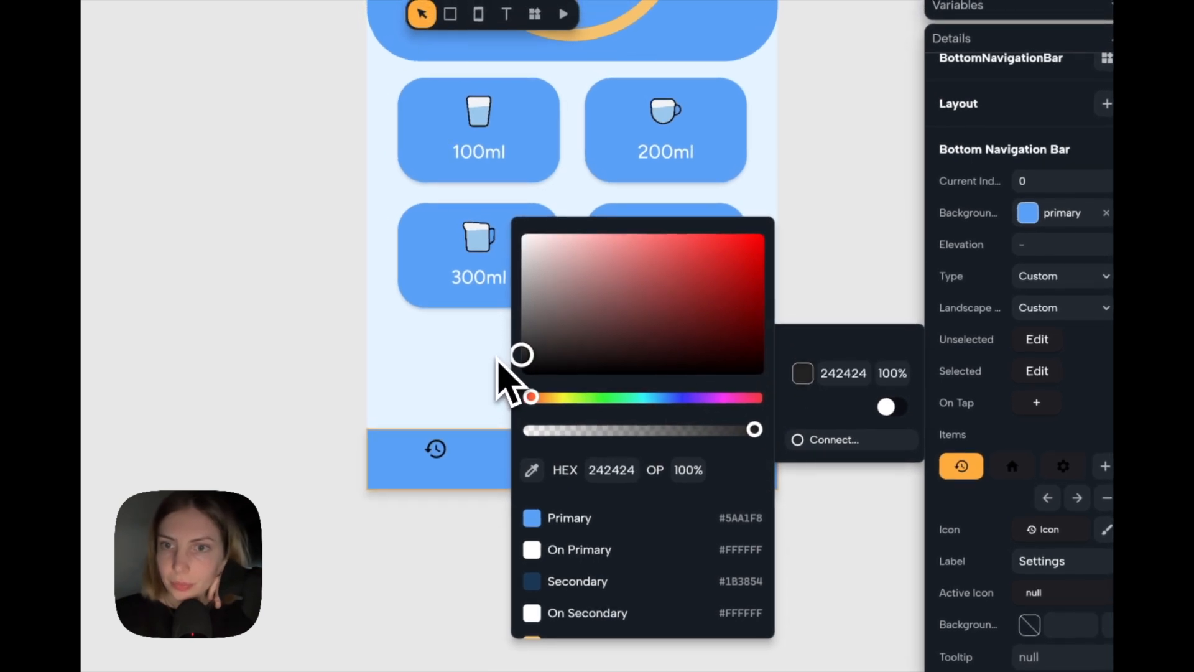
left_click(809, 306)
Set the bottom navigation bar's selected item colour to the theme's Tertiary.
left_click(1037, 371)
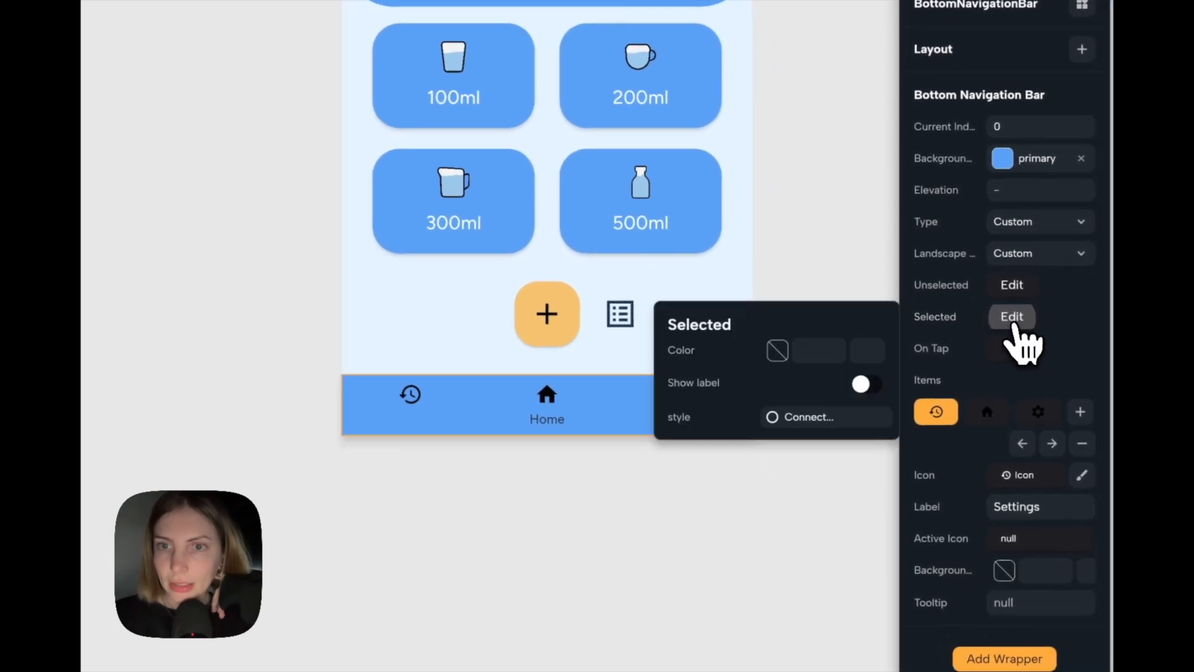
left_click(782, 354)
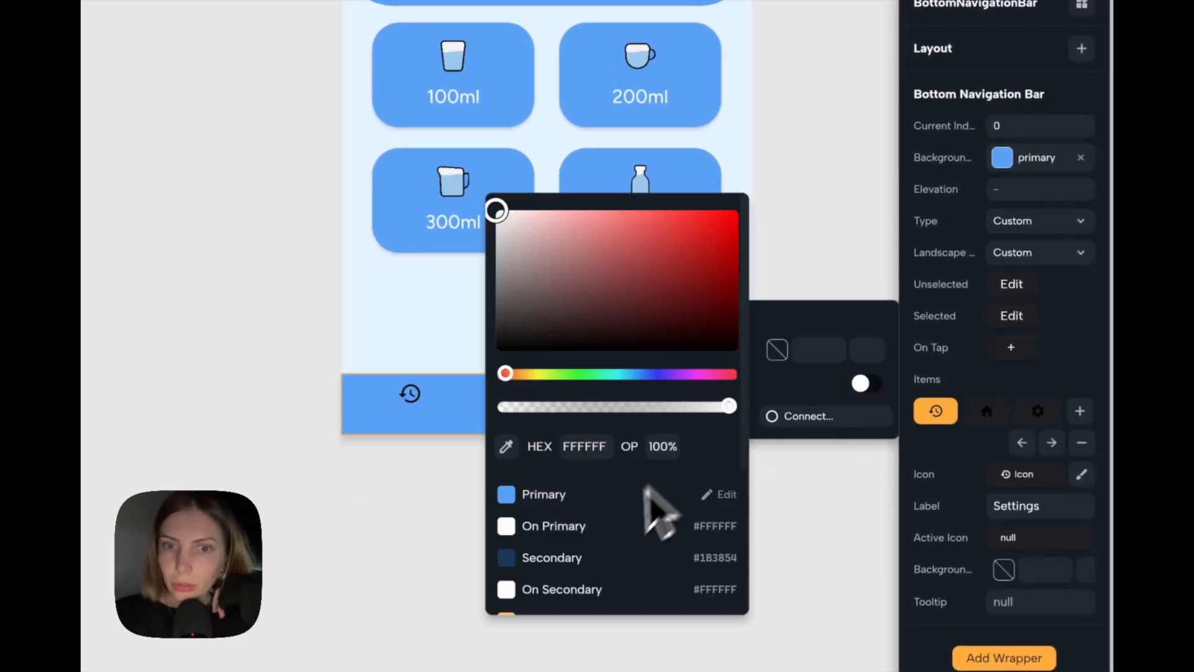
scroll(608, 546, "down", 2)
left_click(607, 574)
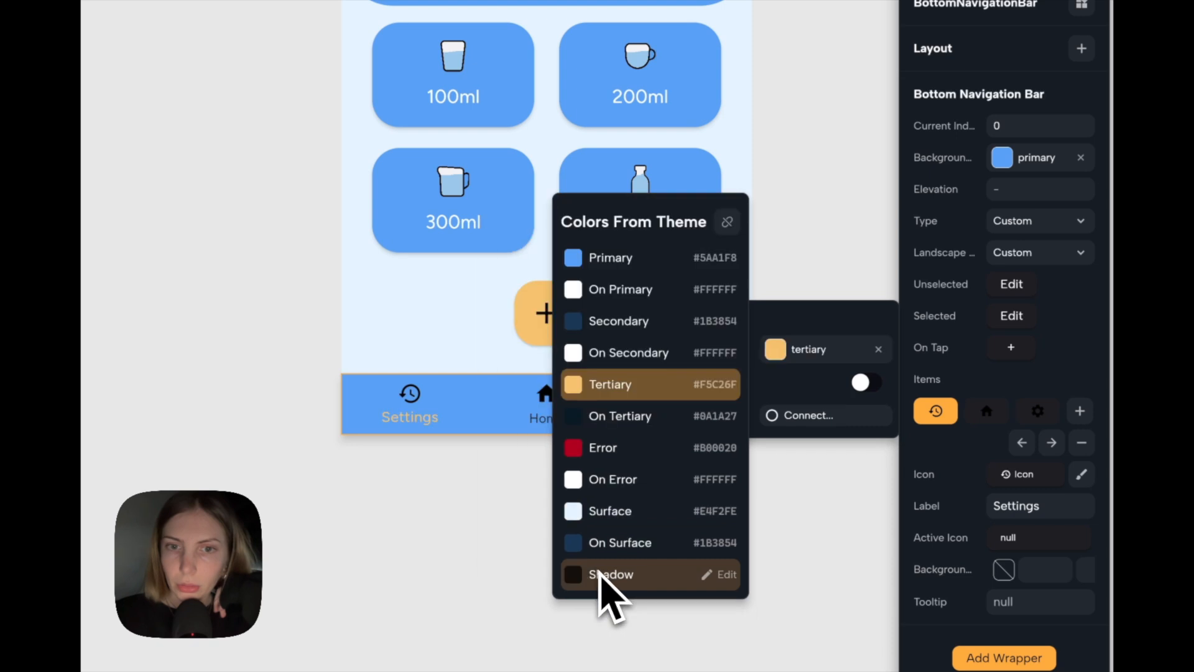
left_click(827, 263)
left_click(827, 263)
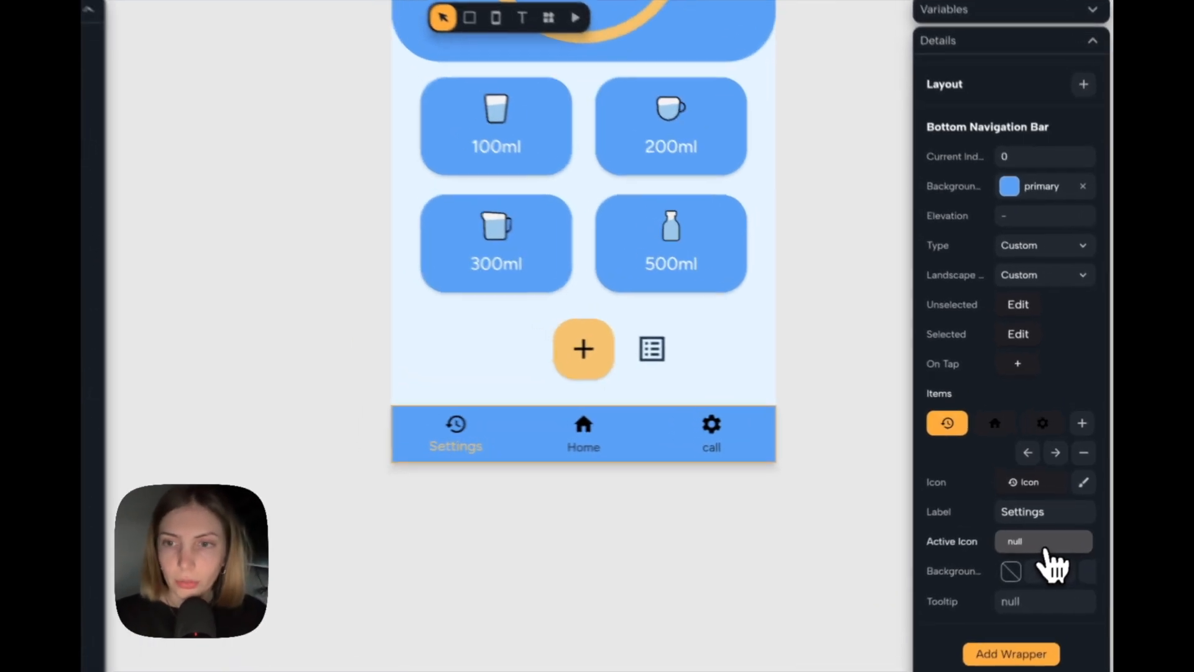
Add an Icon widget as the first navigation item's active icon and choose a history icon for it.
left_click(1055, 527)
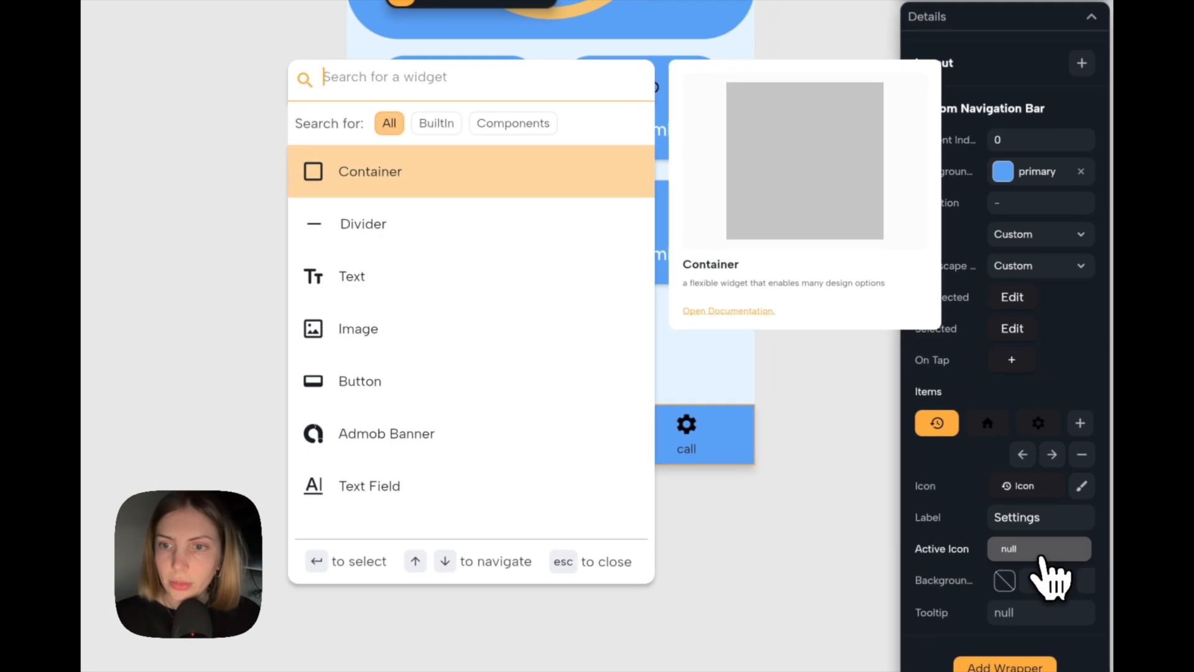
type("icon")
key("Return")
left_click(1081, 547)
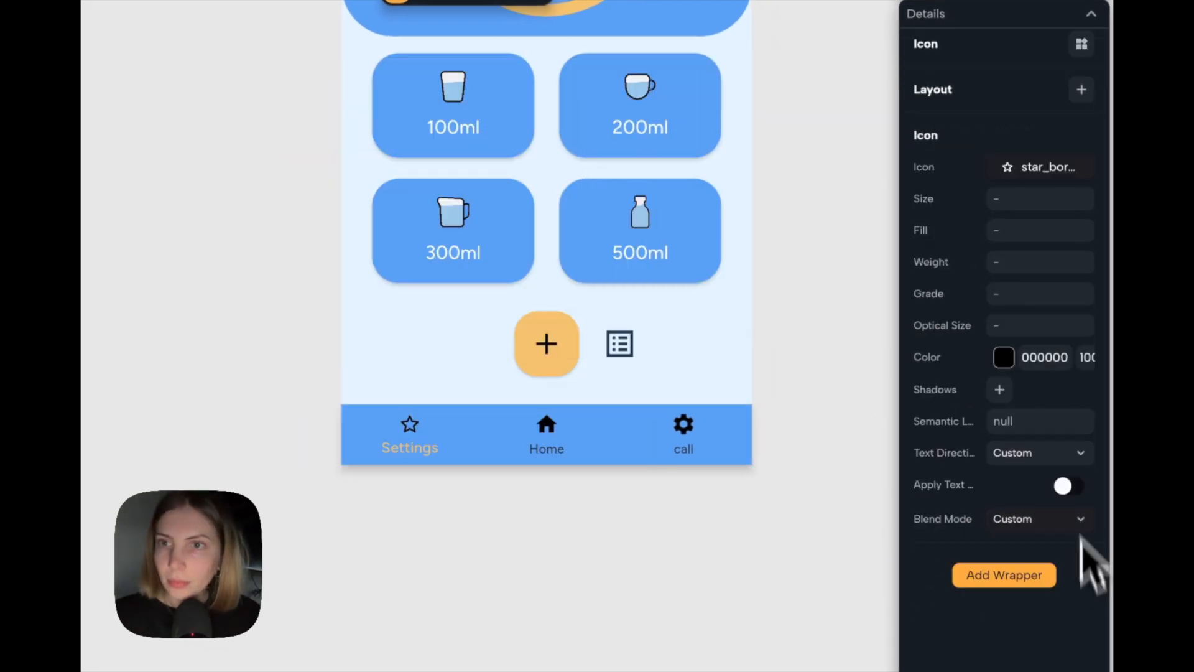
left_click(1048, 167)
type("history_s")
left_click(857, 311)
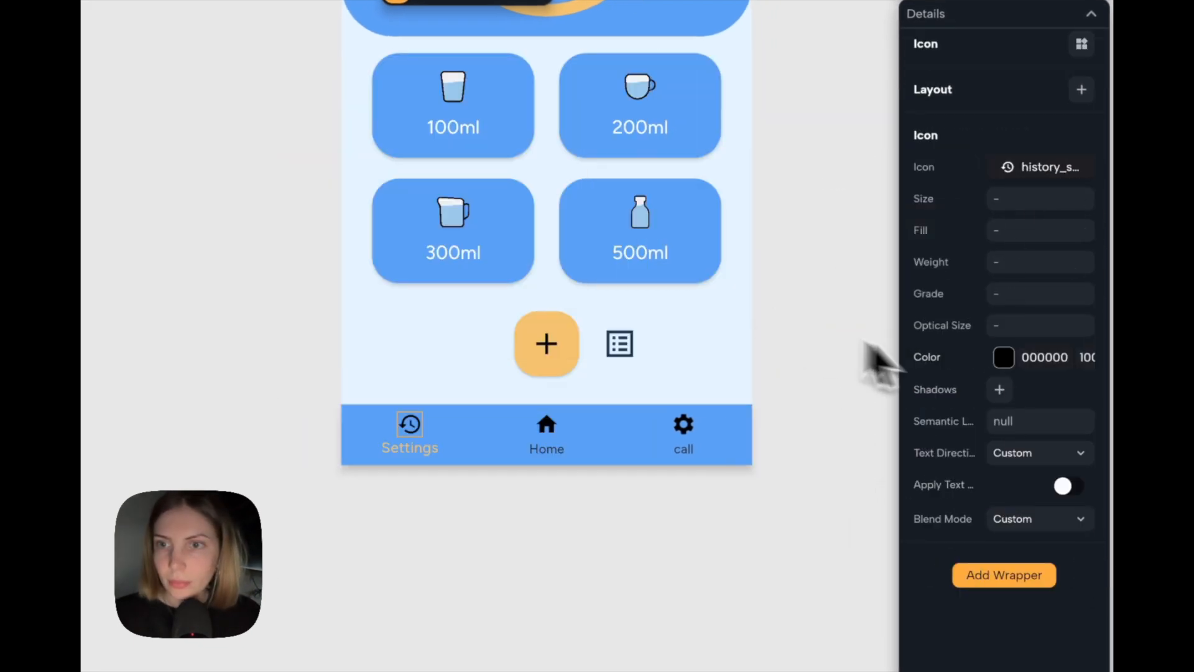
Colour the first item's active history icon with the theme's Tertiary.
left_click(1003, 357)
scroll(802, 576, "down", 1)
left_click(780, 605)
left_click(689, 591)
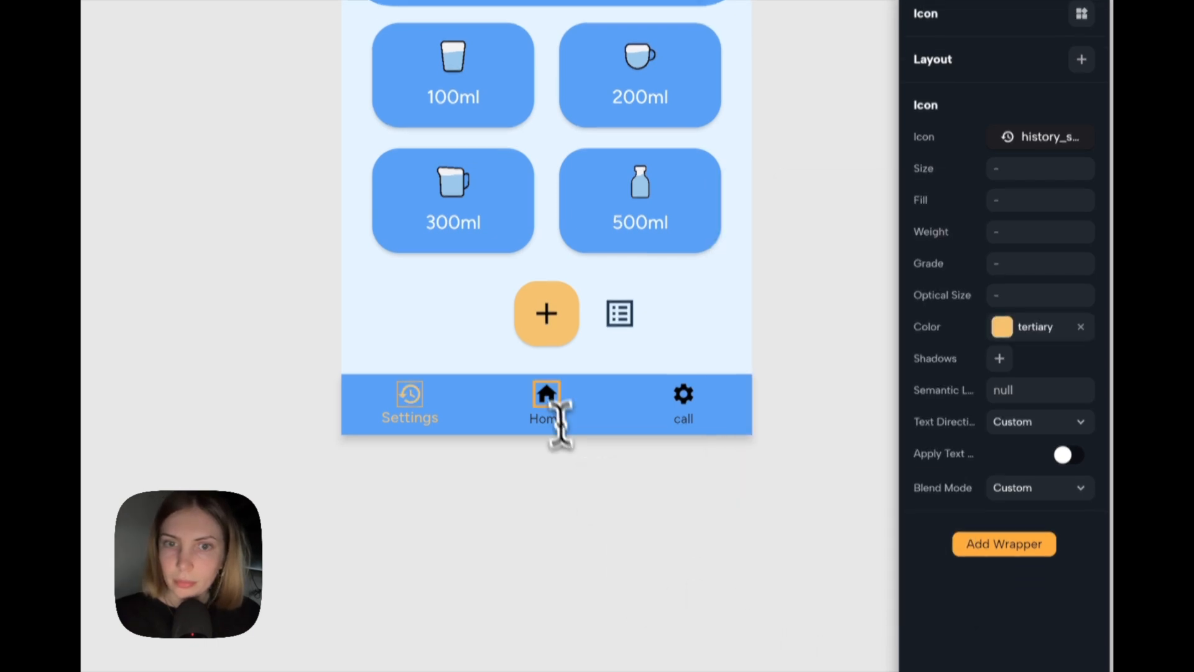
Add an Icon widget as the Home navigation item's active icon and choose the home icon for it.
left_click(549, 427)
left_click(602, 456)
left_click(602, 405)
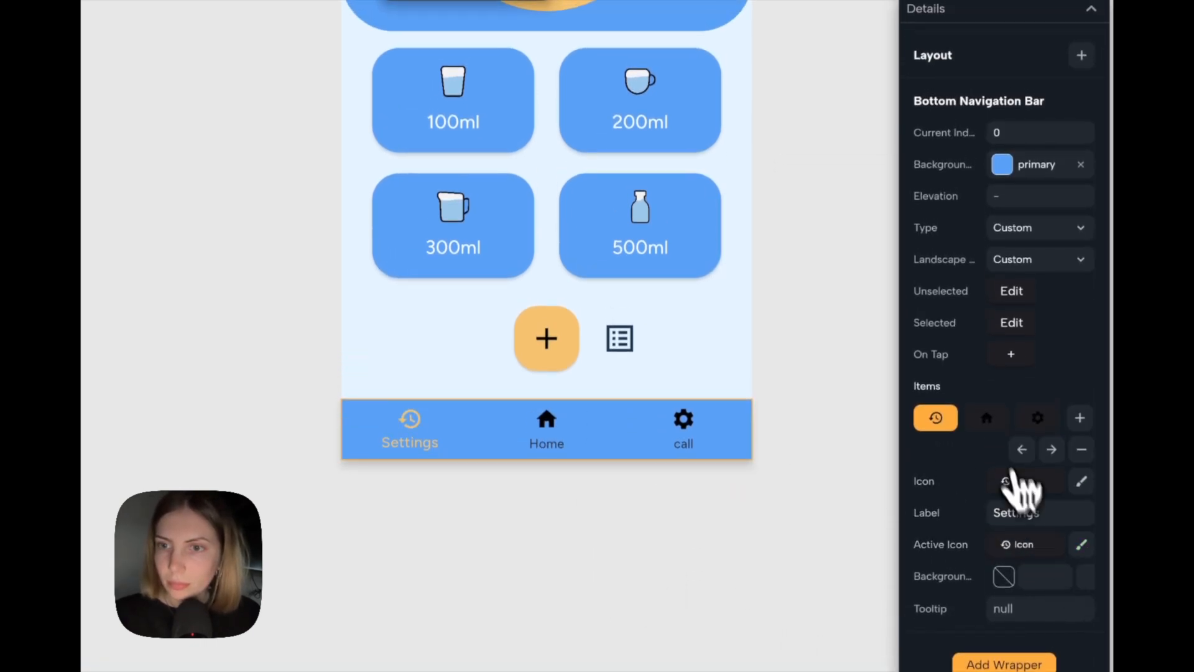
left_click(988, 419)
left_click(1061, 543)
type("icon")
key("Return")
left_click(1081, 545)
left_click(1051, 163)
type("home")
left_click(831, 353)
Colour the Home item's active icon with the theme's Tertiary.
left_click(1003, 352)
scroll(818, 560, "down", 2)
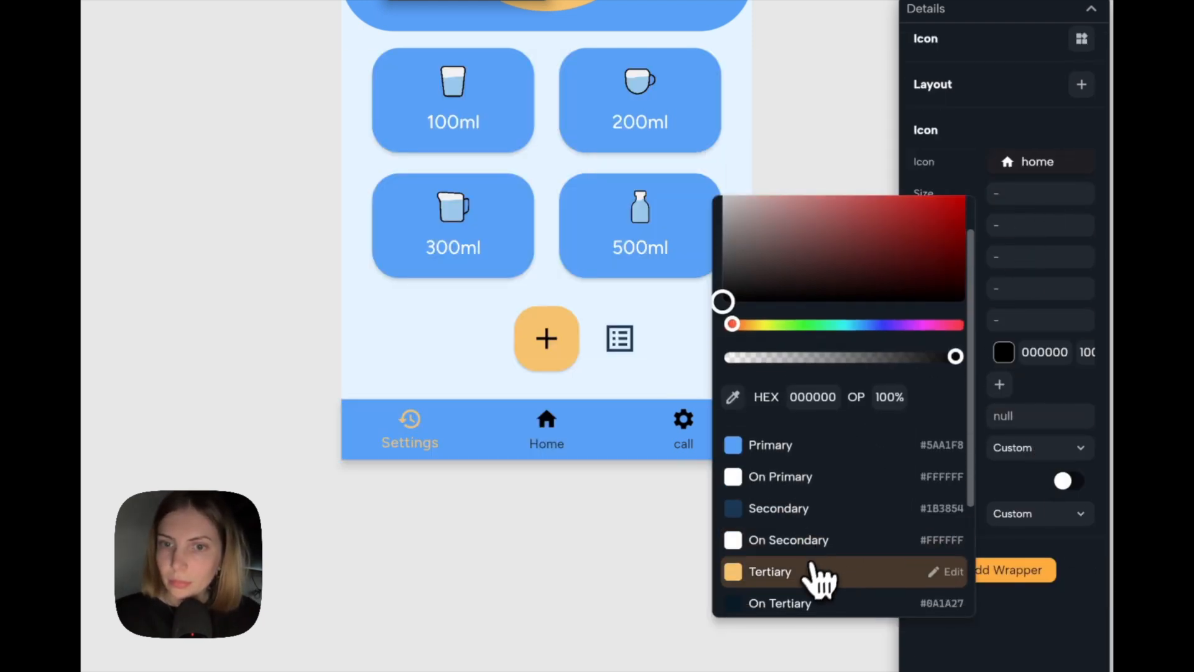
left_click(818, 571)
left_click(744, 610)
Add an Icon widget as the third navigation item's active icon and choose the settings gear for it.
left_click(684, 421)
left_click(661, 434)
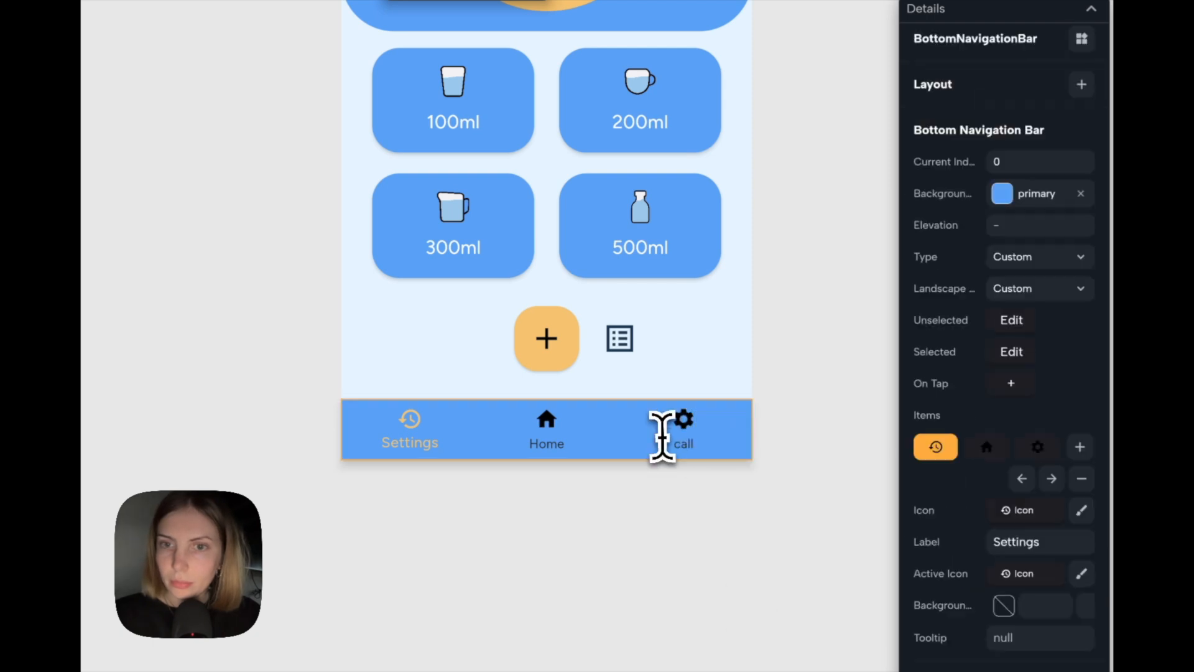
left_click(1037, 447)
left_click(1026, 573)
type("icon")
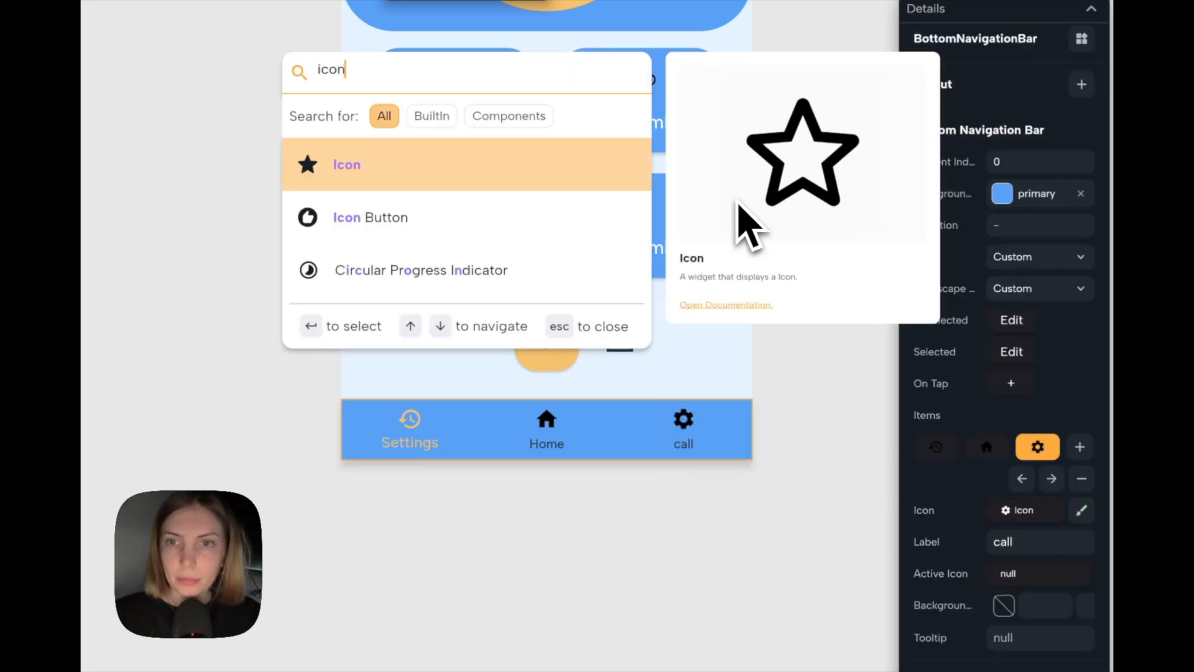
key("Return")
left_click(1049, 165)
type("setting")
scroll(852, 364, "up", 3)
left_click(848, 440)
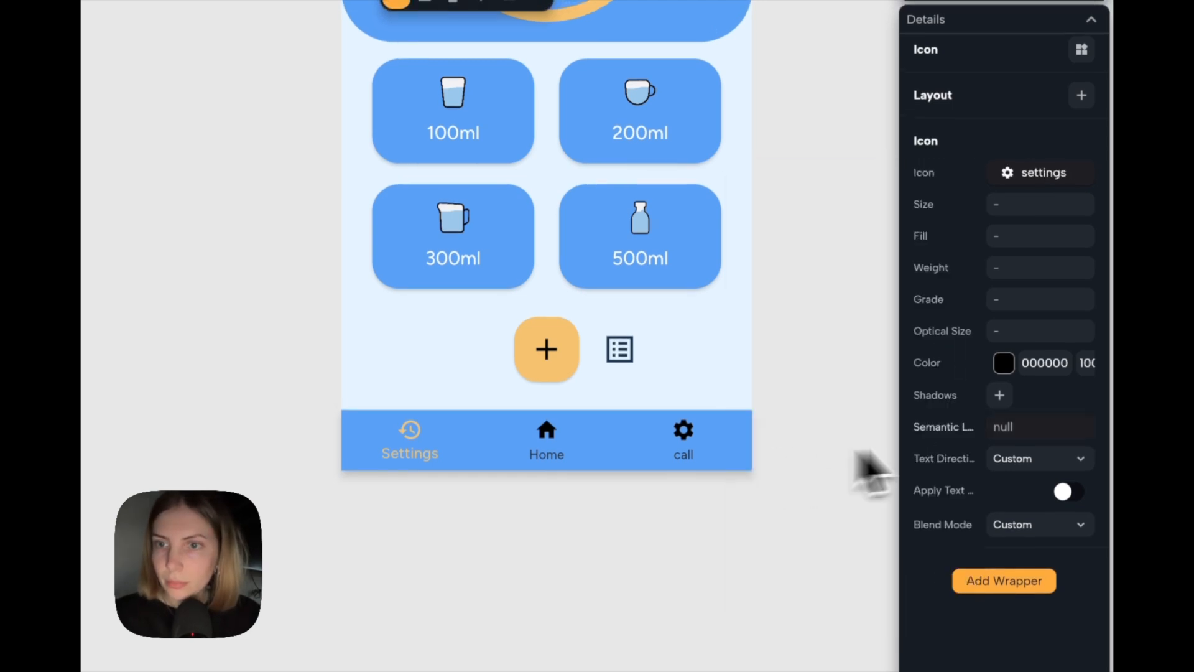
Colour the third item's active settings icon with the theme's Tertiary.
left_click(1003, 354)
scroll(769, 559, "down", 1)
left_click(770, 589)
left_click(671, 558)
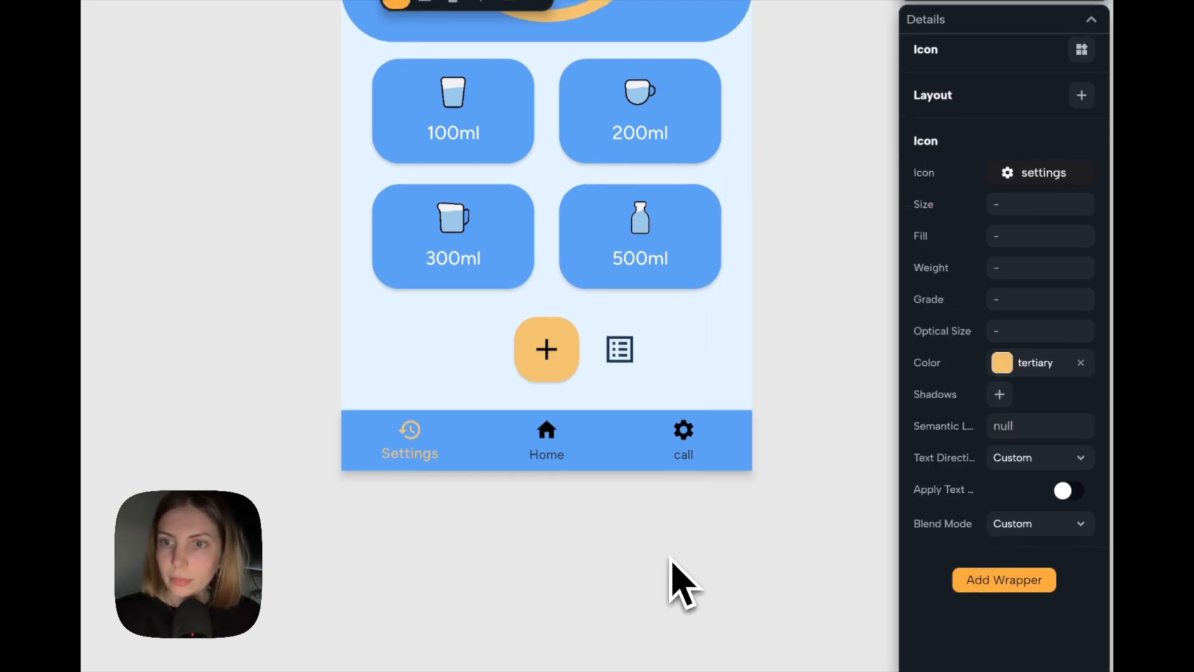
left_click(670, 558)
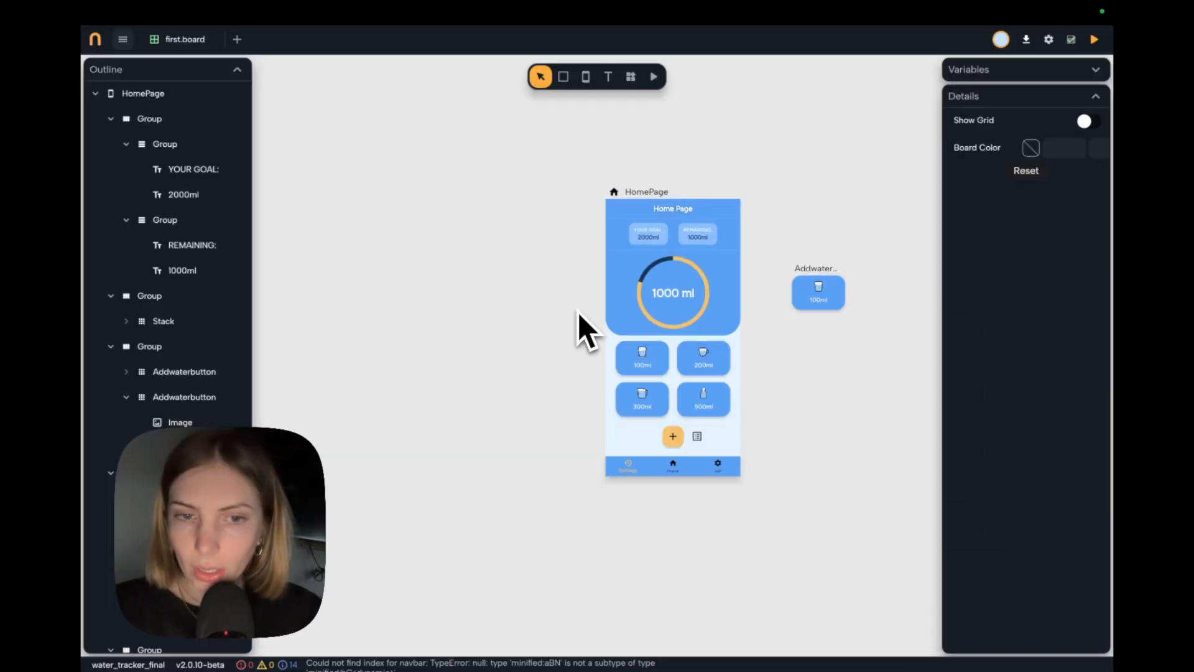
Add an empty iPhone 12 screen to the board and place it to the left of the HomePage screen.
scroll(566, 304, "right", 1)
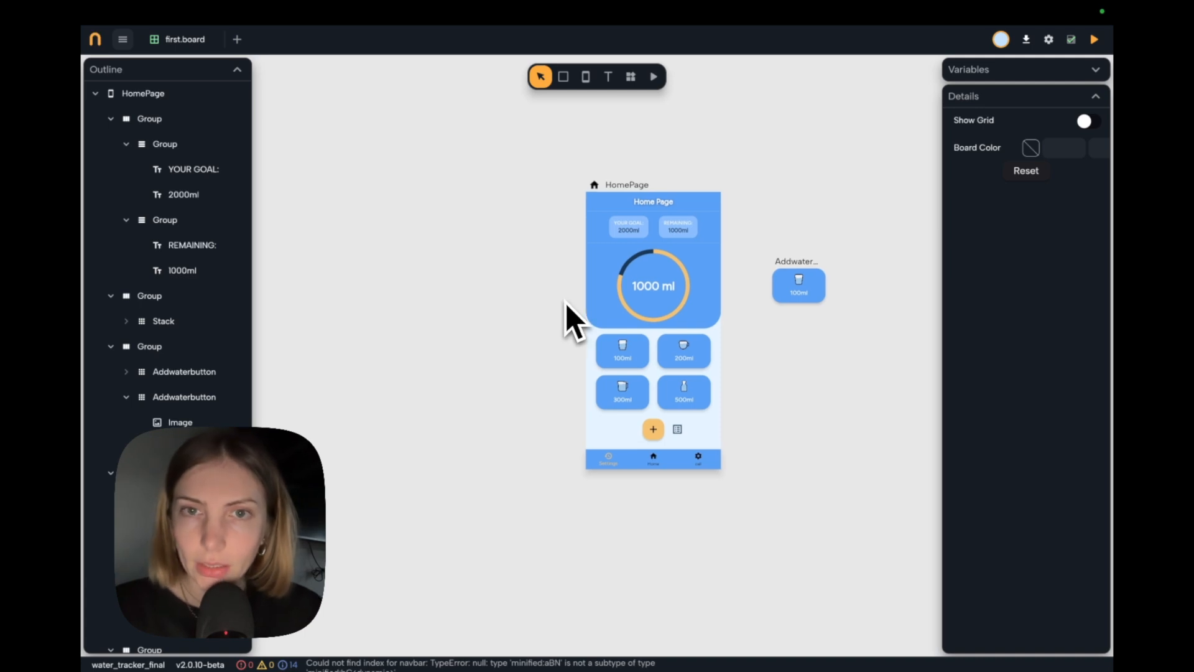
scroll(543, 255, "left", 2)
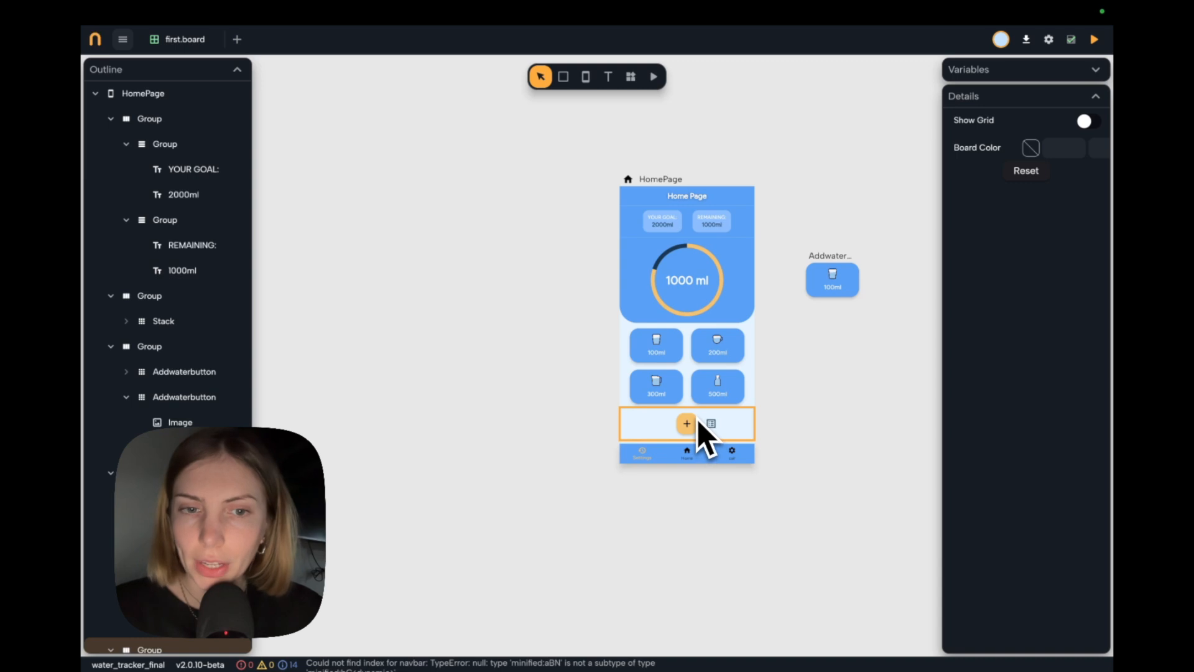
scroll(706, 433, "up", 3)
left_click(585, 77)
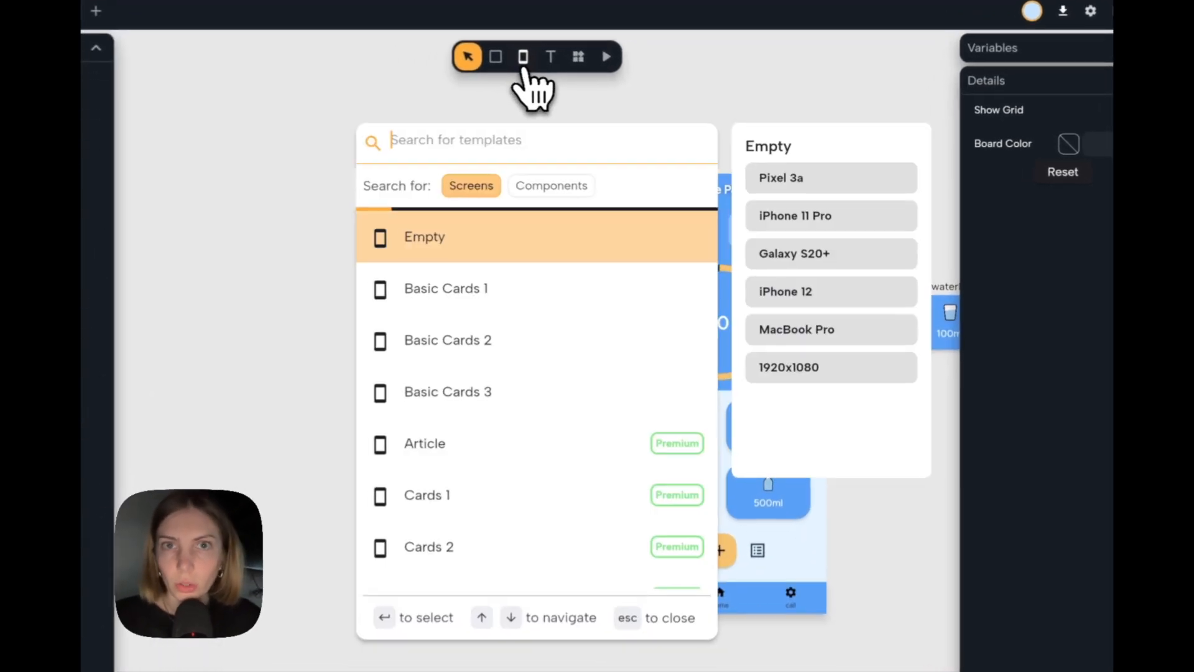
left_click(778, 298)
left_click(552, 476)
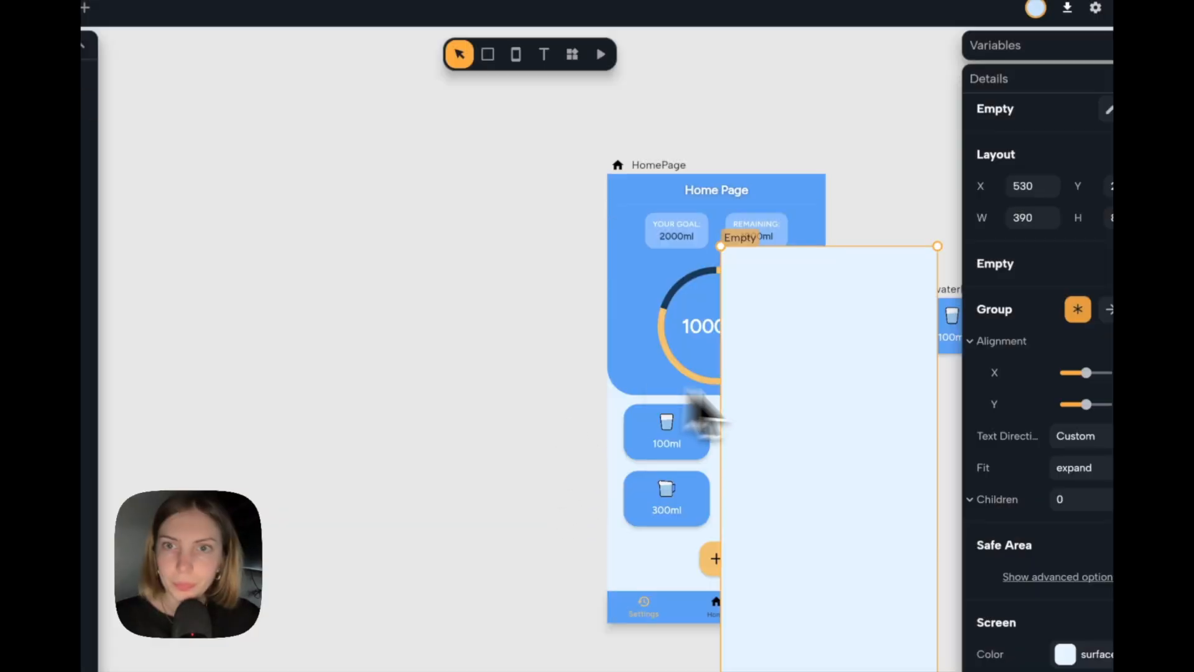
left_click_drag(868, 435, 442, 335)
scroll(702, 181, "up", 2)
Copy the HomePage's app bar onto the top of the new empty screen.
left_click(703, 180)
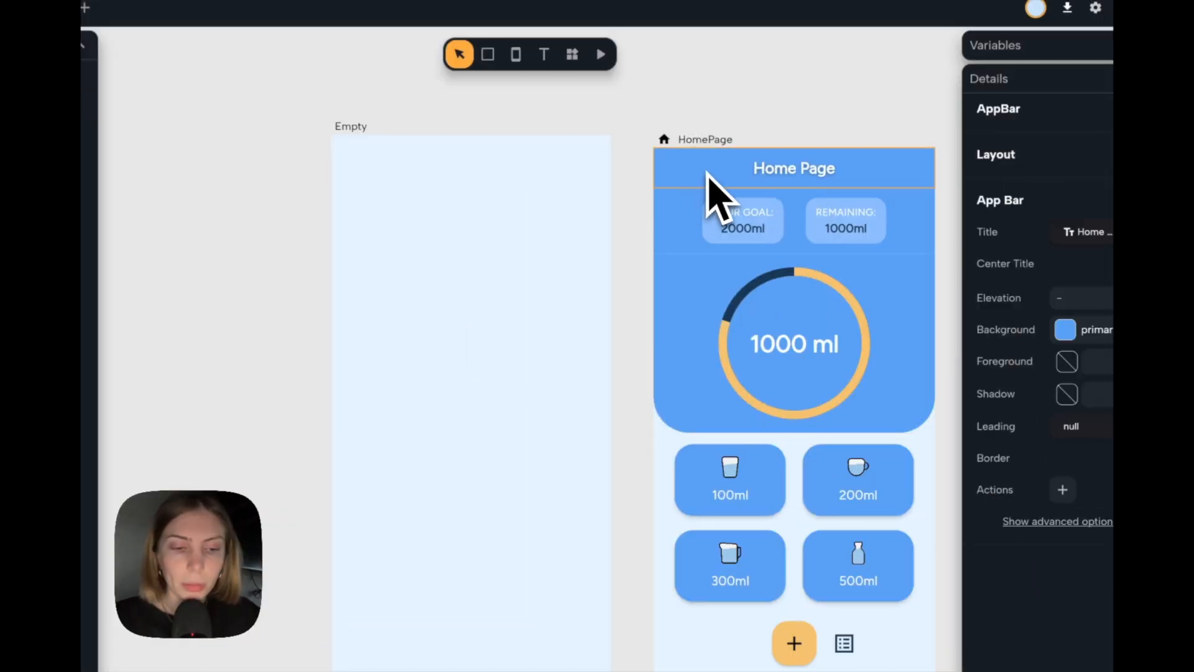
left_click_drag(655, 183, 456, 164)
scroll(491, 180, "left", 1)
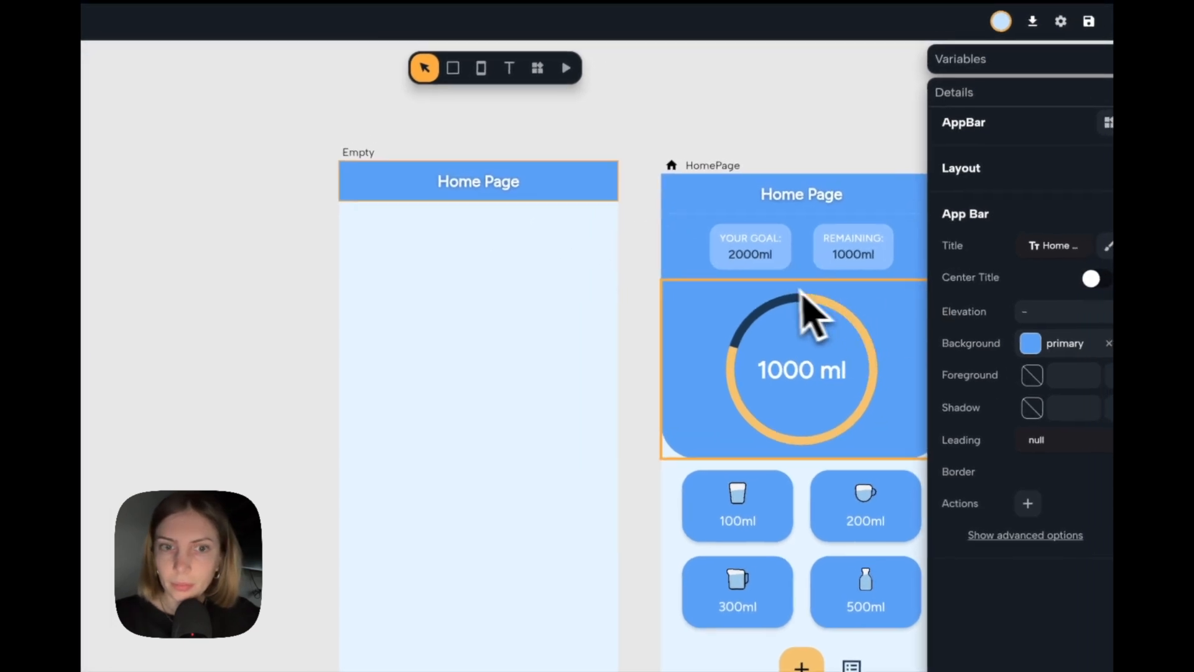
Change the new screen's app bar title text to "Daily Logs".
left_click(503, 185)
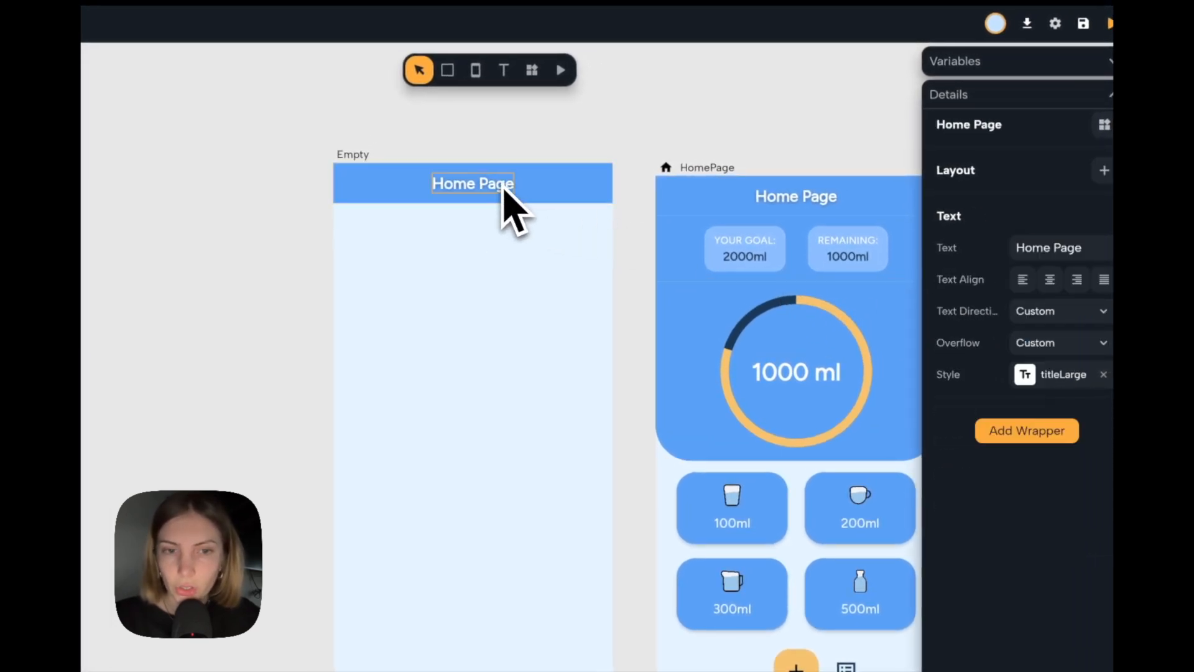
left_click(1082, 254)
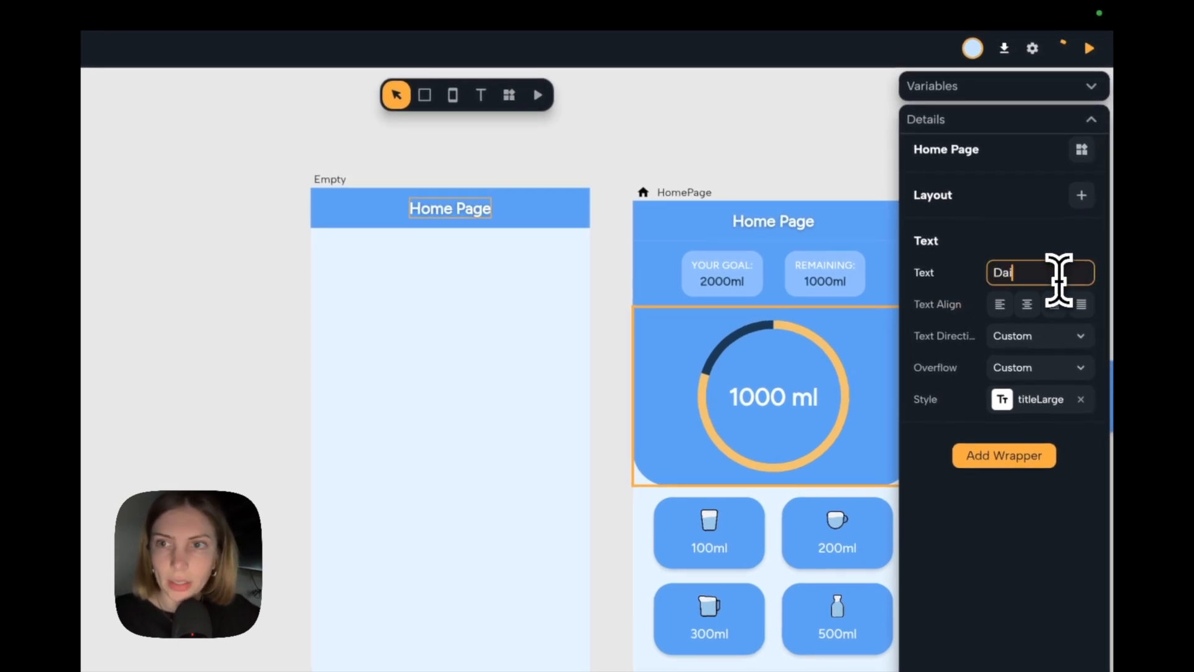
type("Daily Logs")
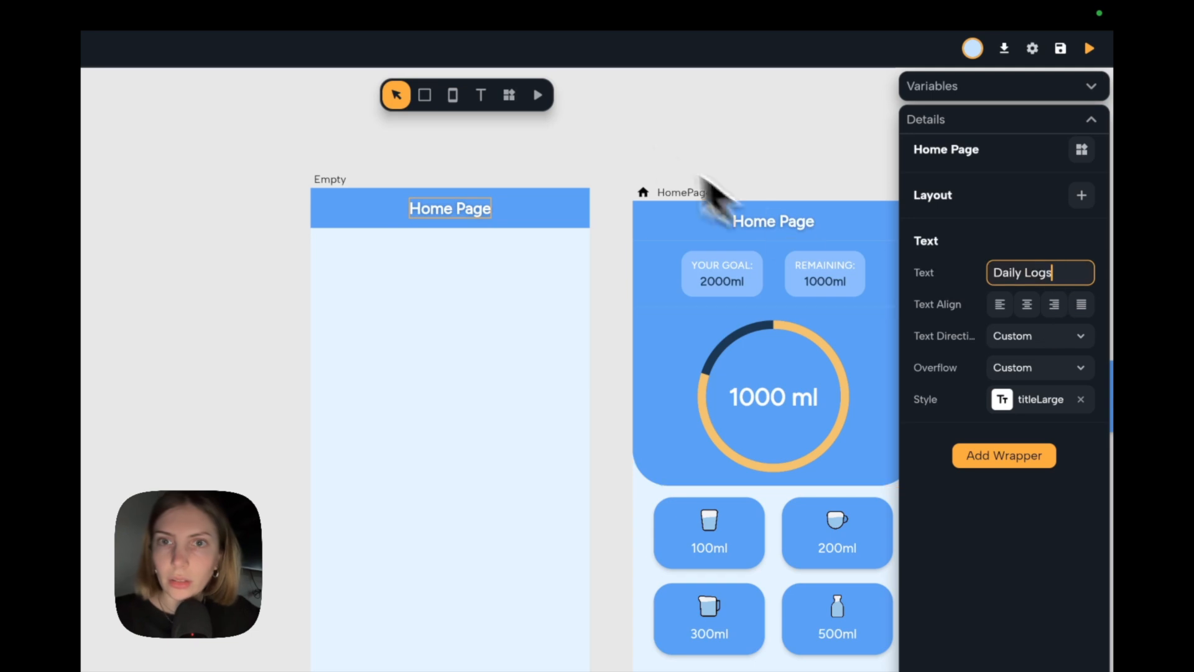
Add an Icon widget to the board and place it on the empty area to the left of the Daily Logs screen.
left_click(616, 113)
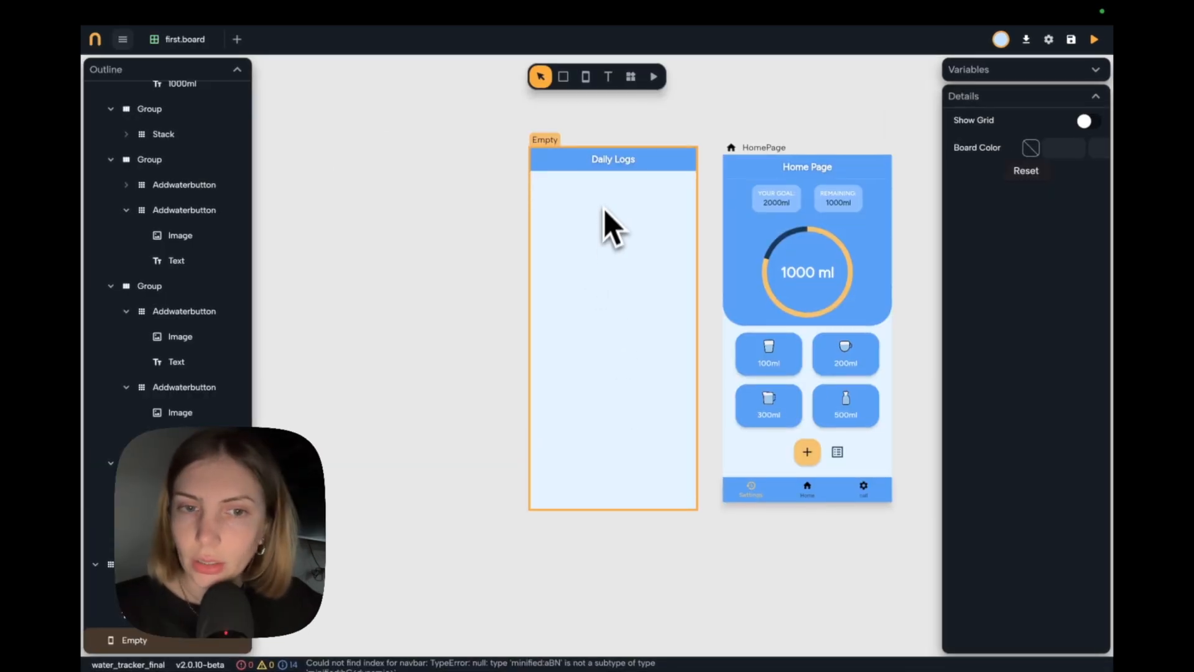
scroll(610, 231, "up", 3)
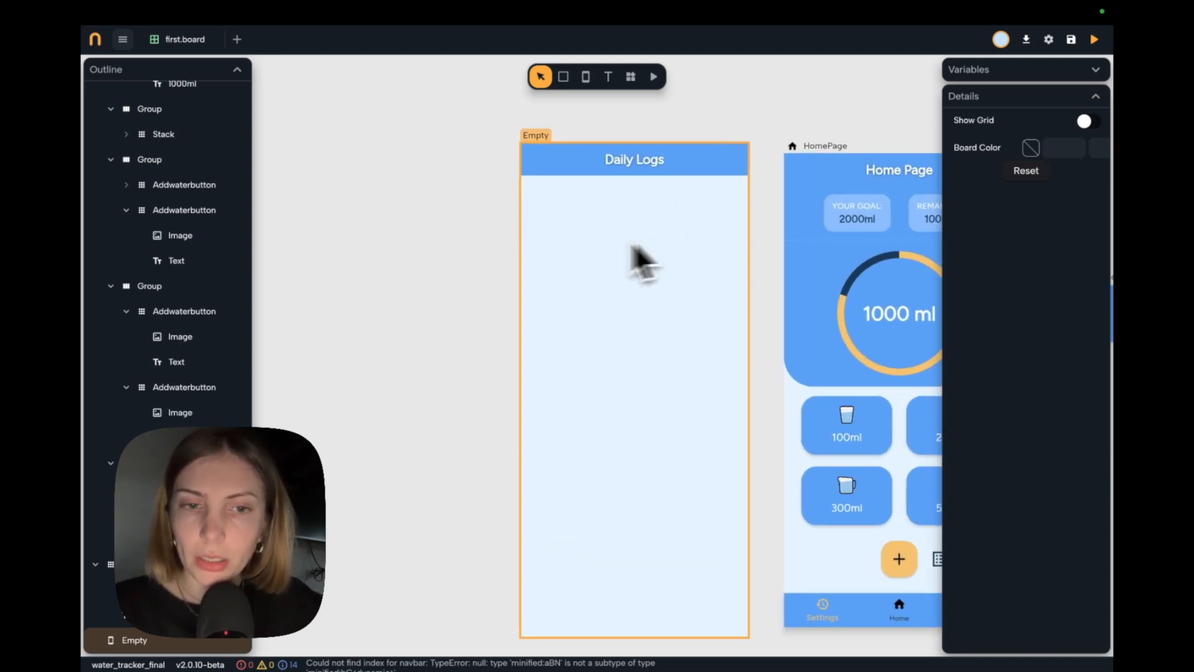
scroll(616, 241, "left", 1)
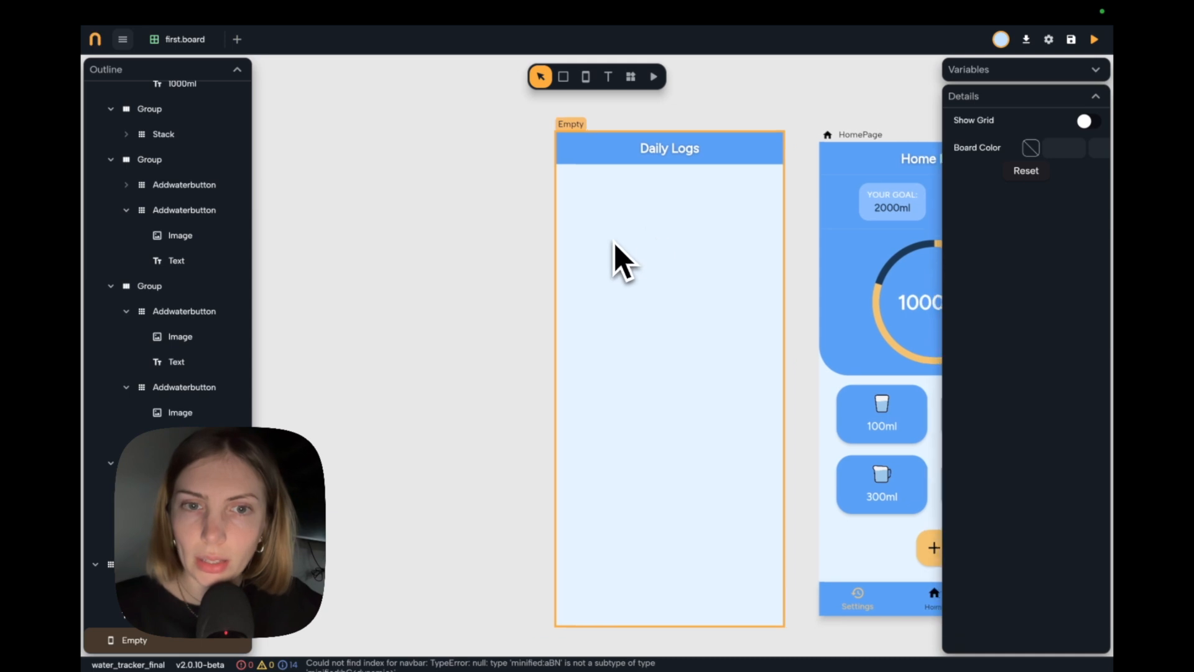
scroll(607, 317, "left", 2)
scroll(612, 187, "up", 1)
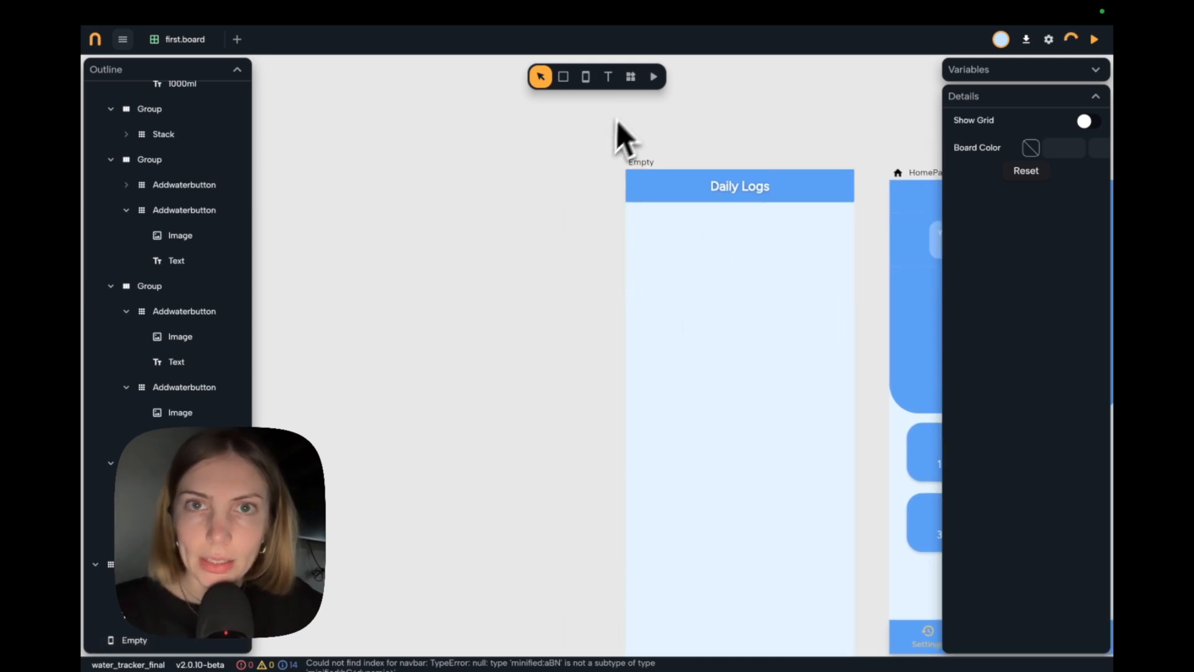
left_click(631, 76)
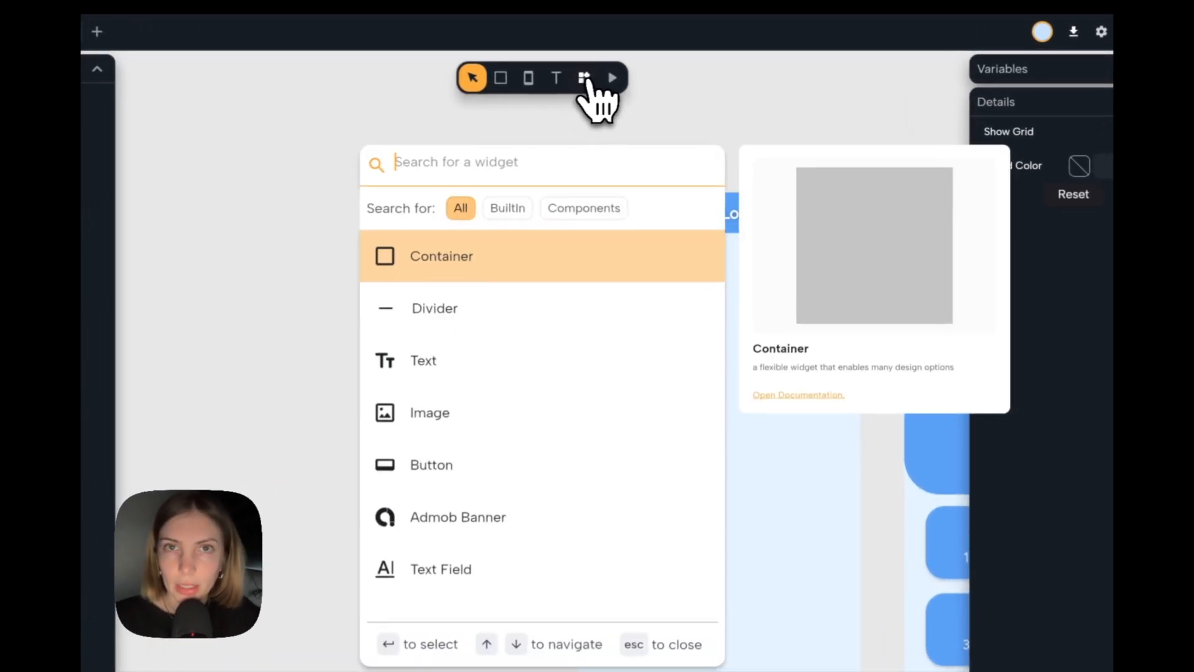
type("icon")
key("Return")
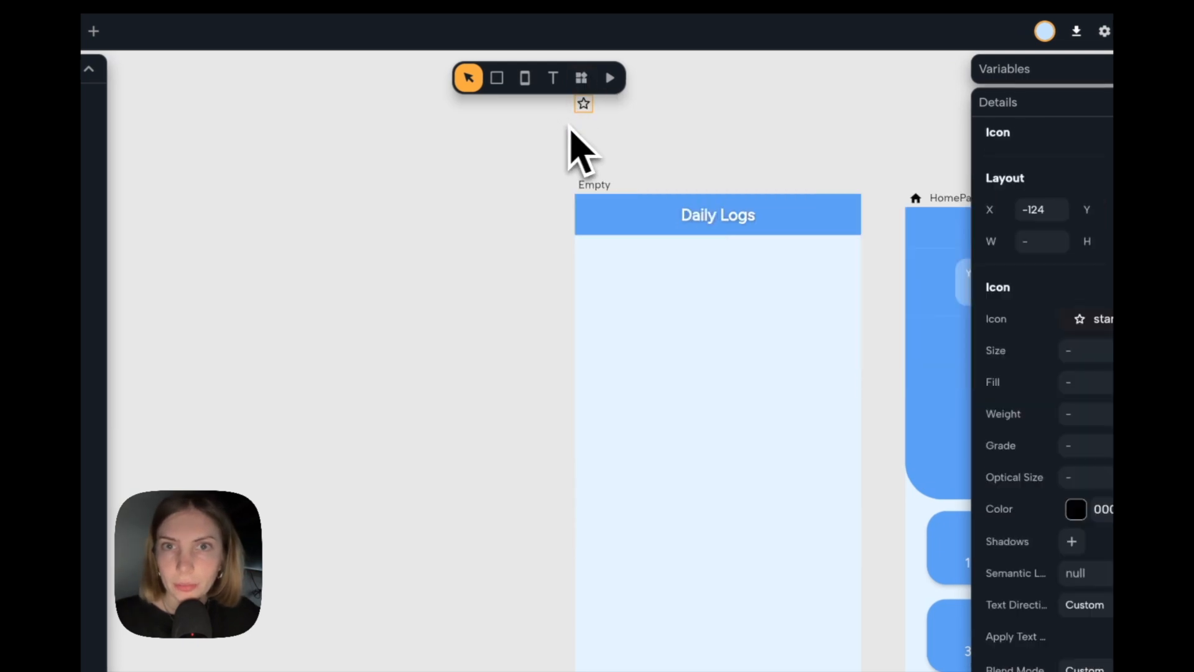
left_click_drag(586, 109, 432, 258)
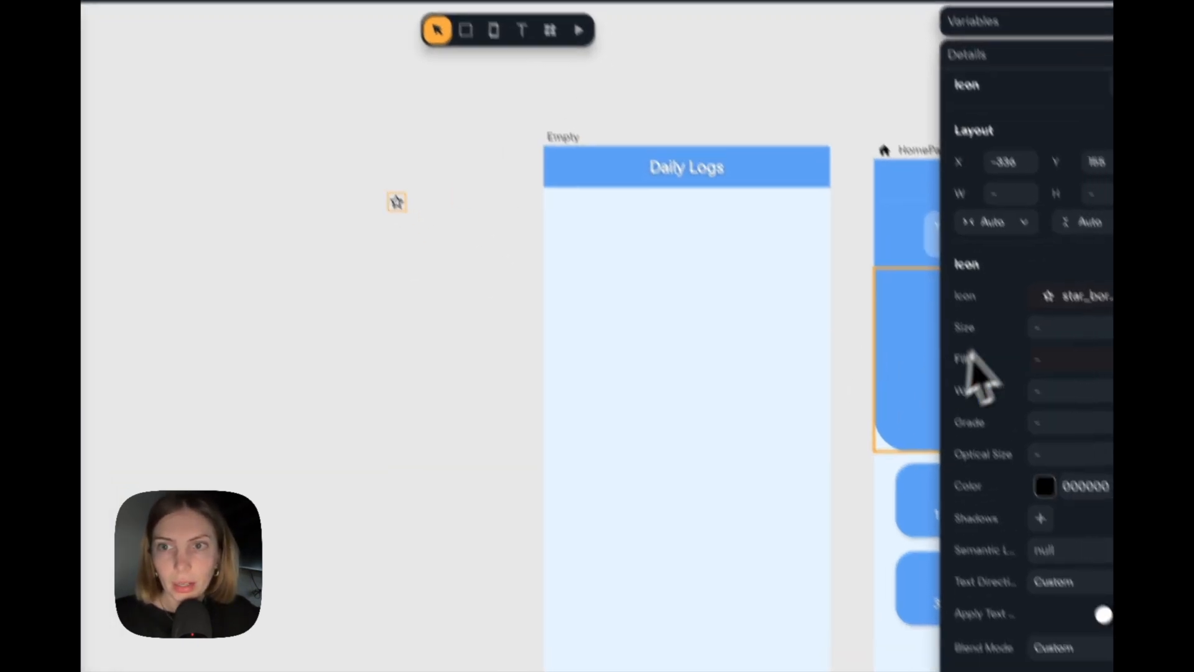
Set the new icon's size to 26, change its symbol to a filled water drop, and colour it with the theme's Primary.
left_click(1077, 335)
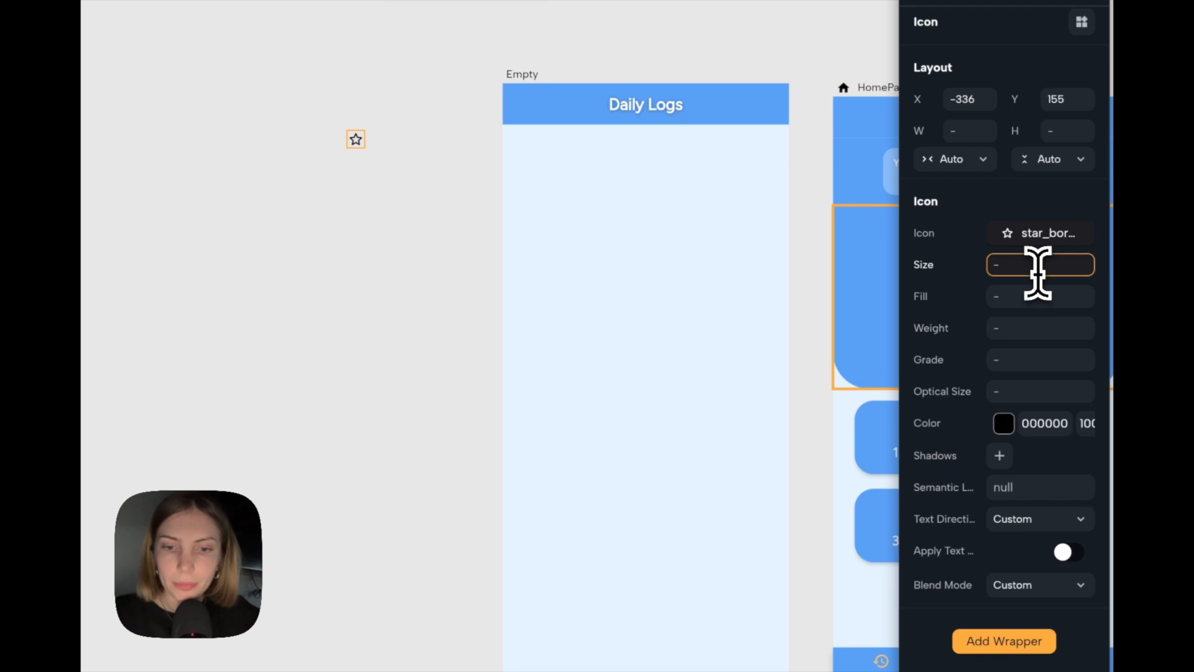
left_click(1044, 235)
type("water")
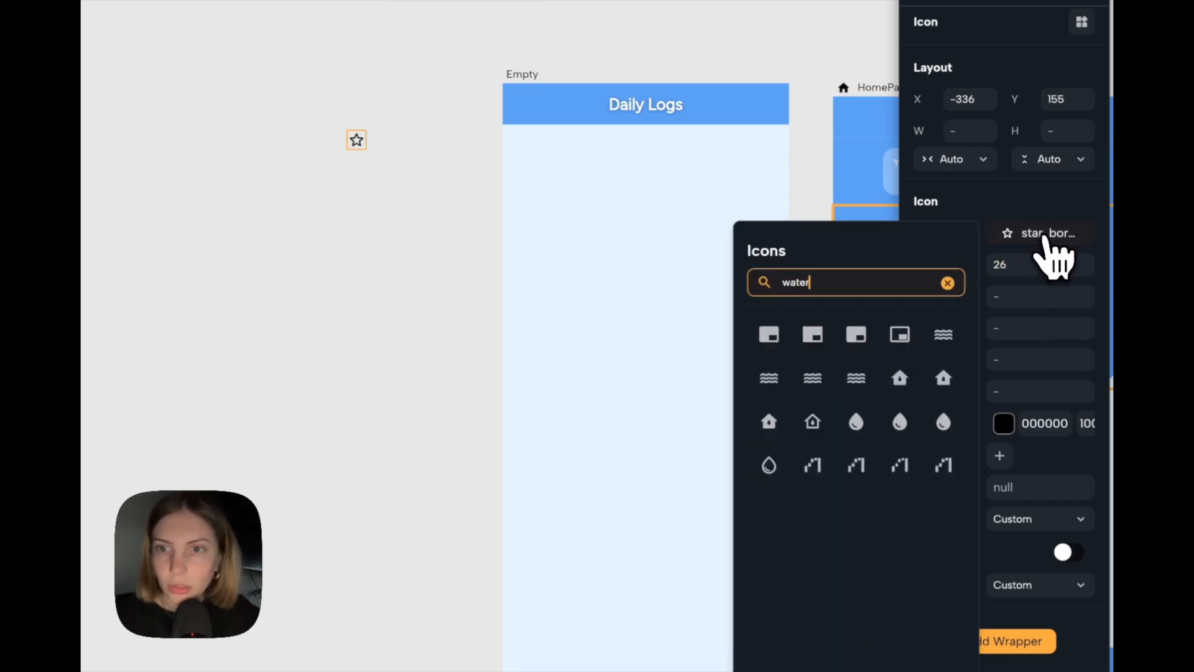
left_click(858, 423)
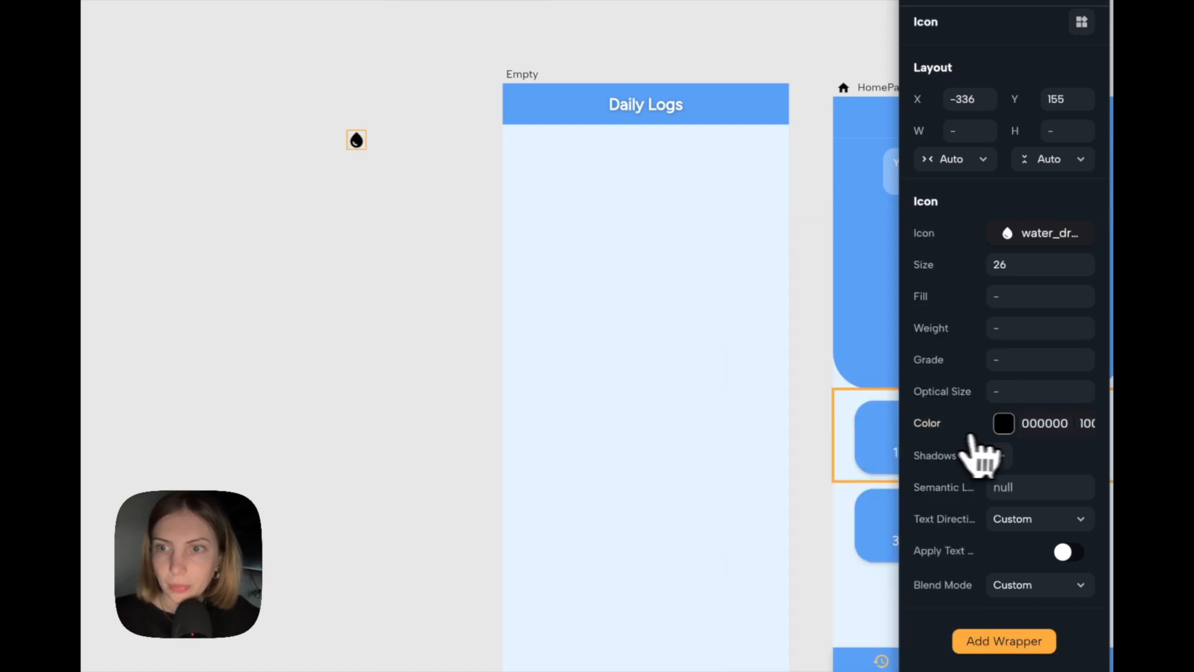
left_click(1004, 424)
left_click(783, 568)
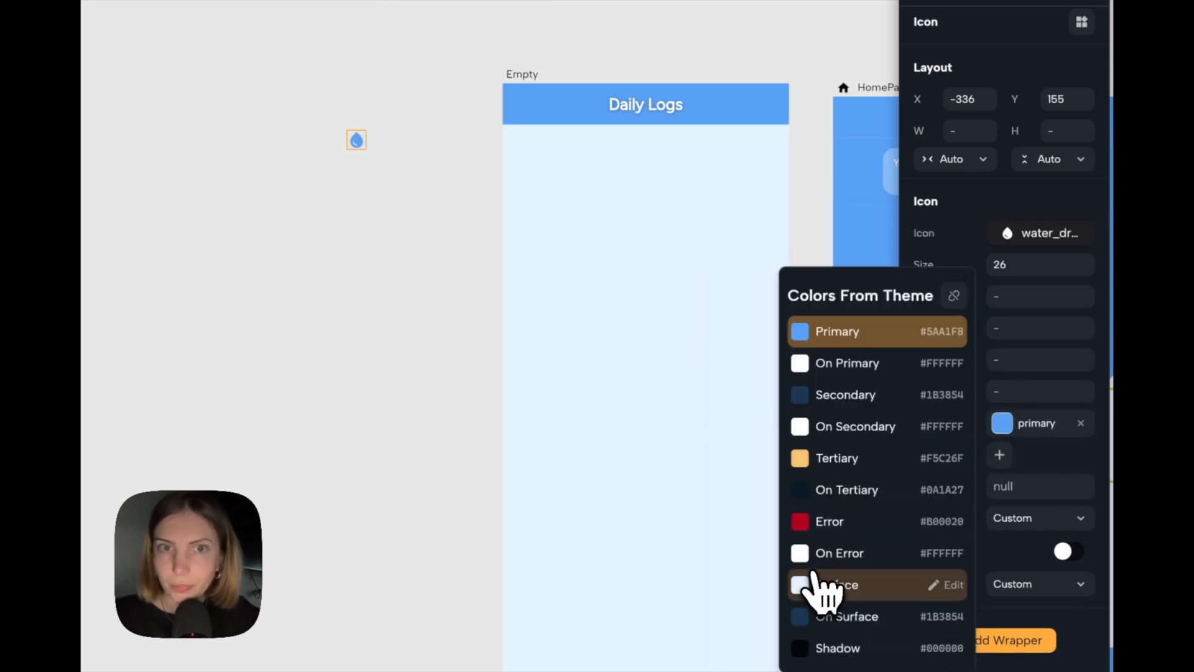
Add a text element to the right of the water drop icon and apply the Label Large text style.
left_click(540, 5)
left_click(462, 152)
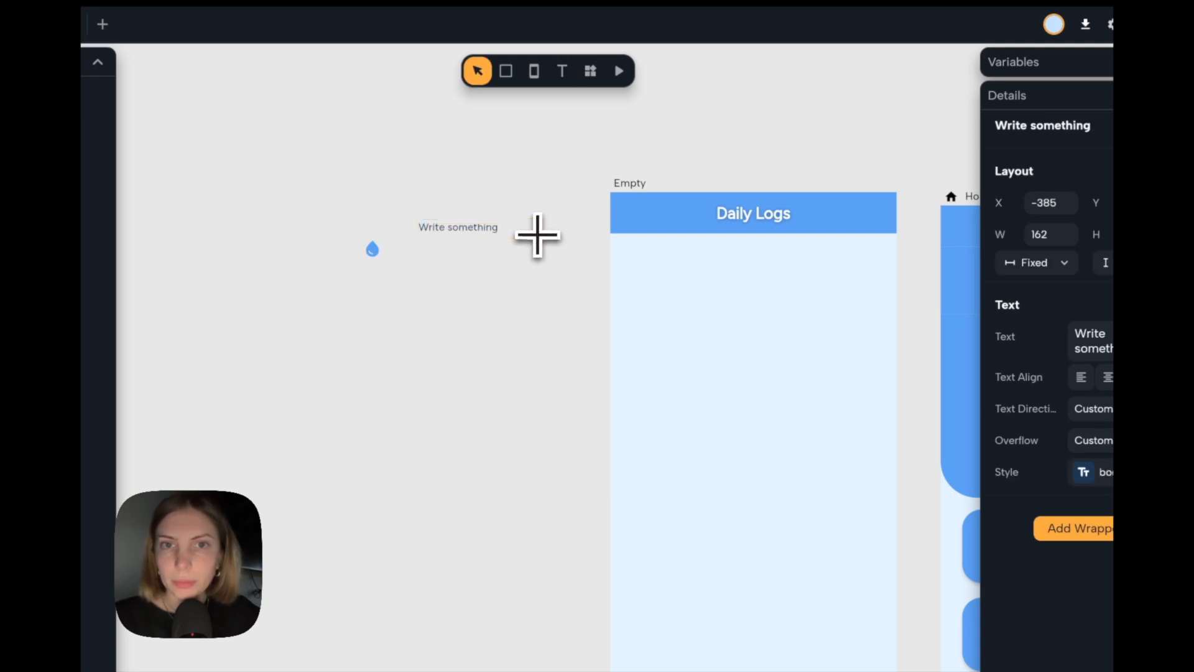
left_click(1094, 472)
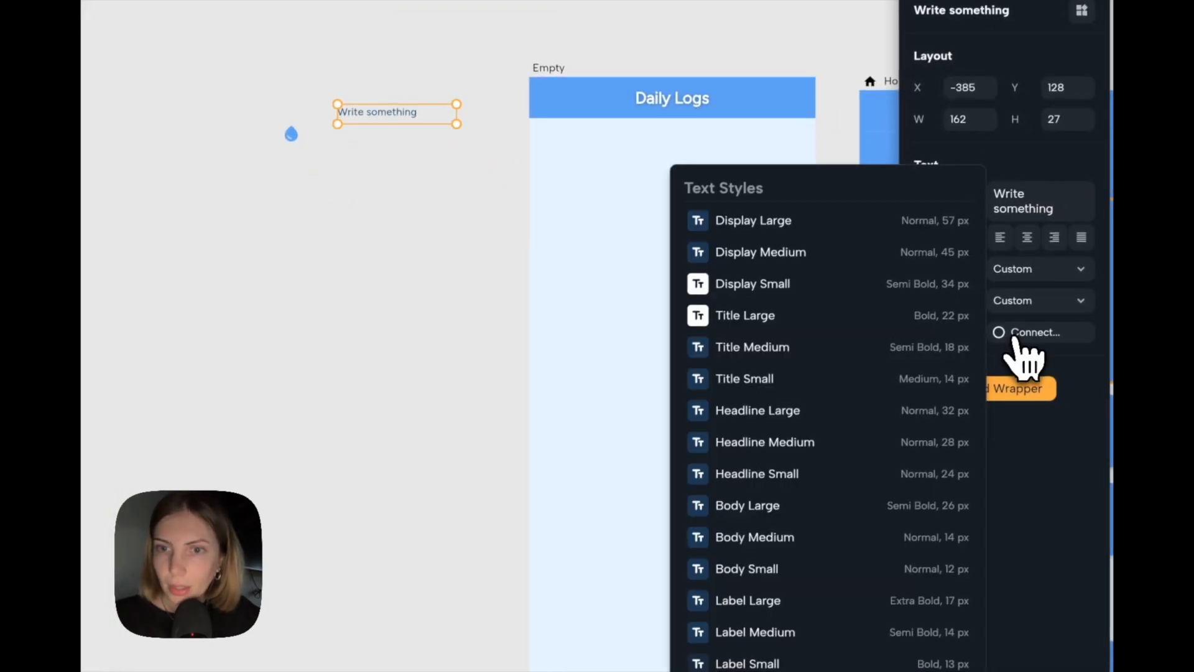
left_click(777, 641)
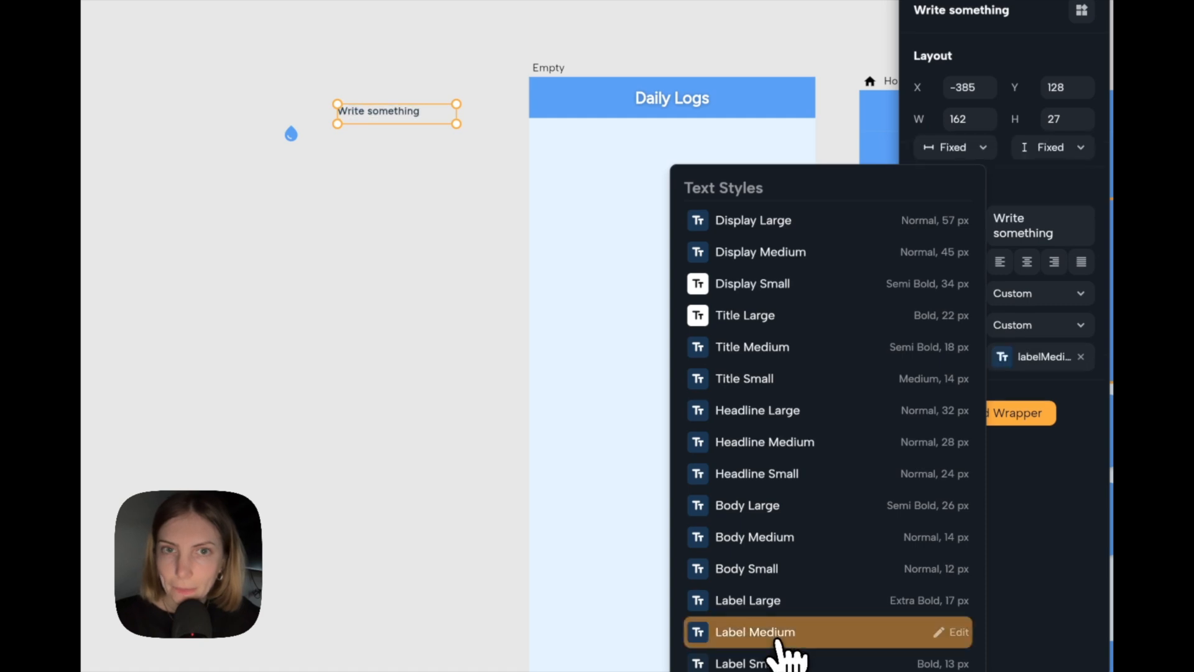
Change the new text element's content to "200ml".
triple_click(1035, 314)
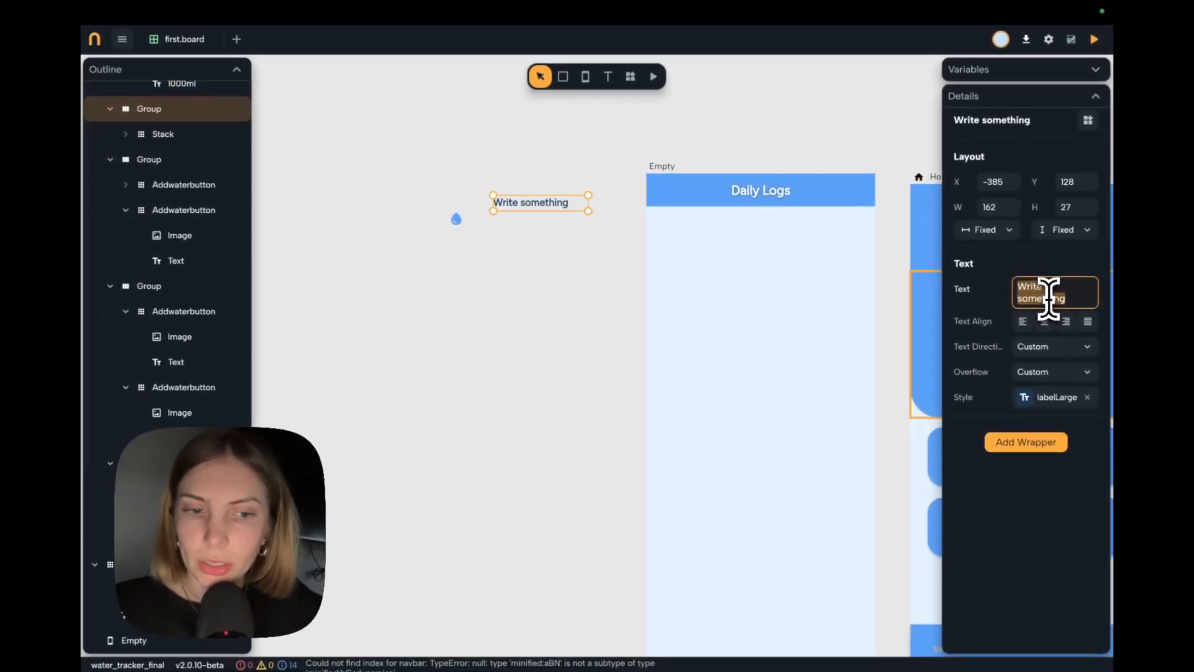
type("200")
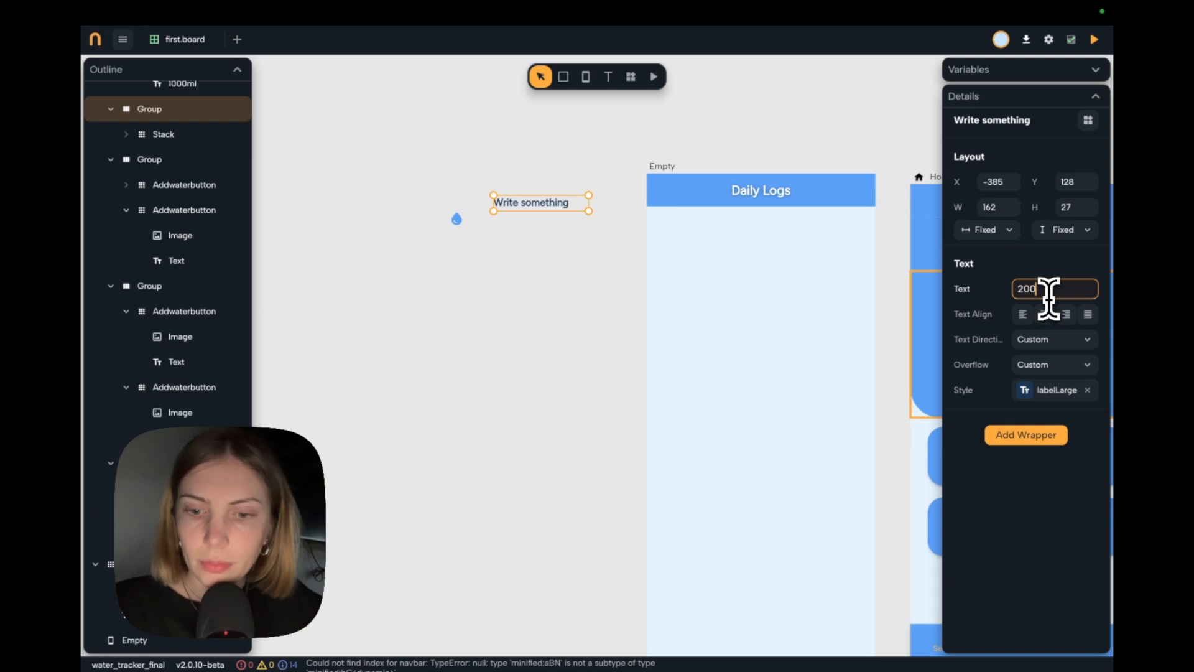
type("ml")
left_click(600, 273)
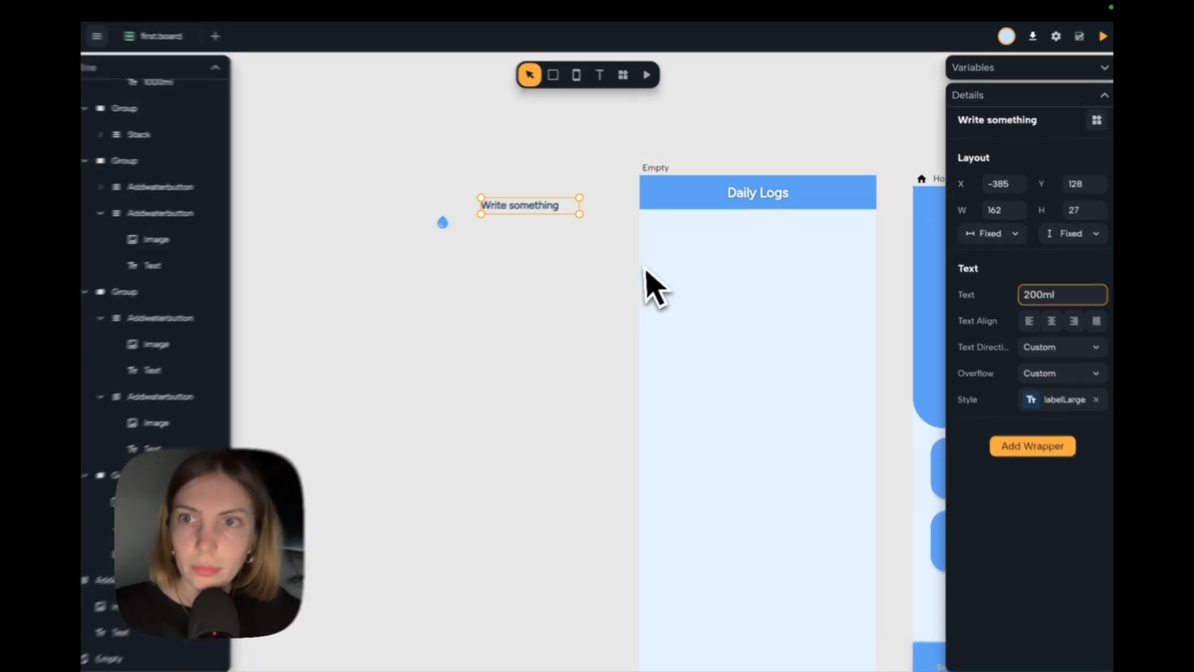
Set the 200ml text's width and height to Auto and move the text level with the water drop icon.
left_click(454, 227)
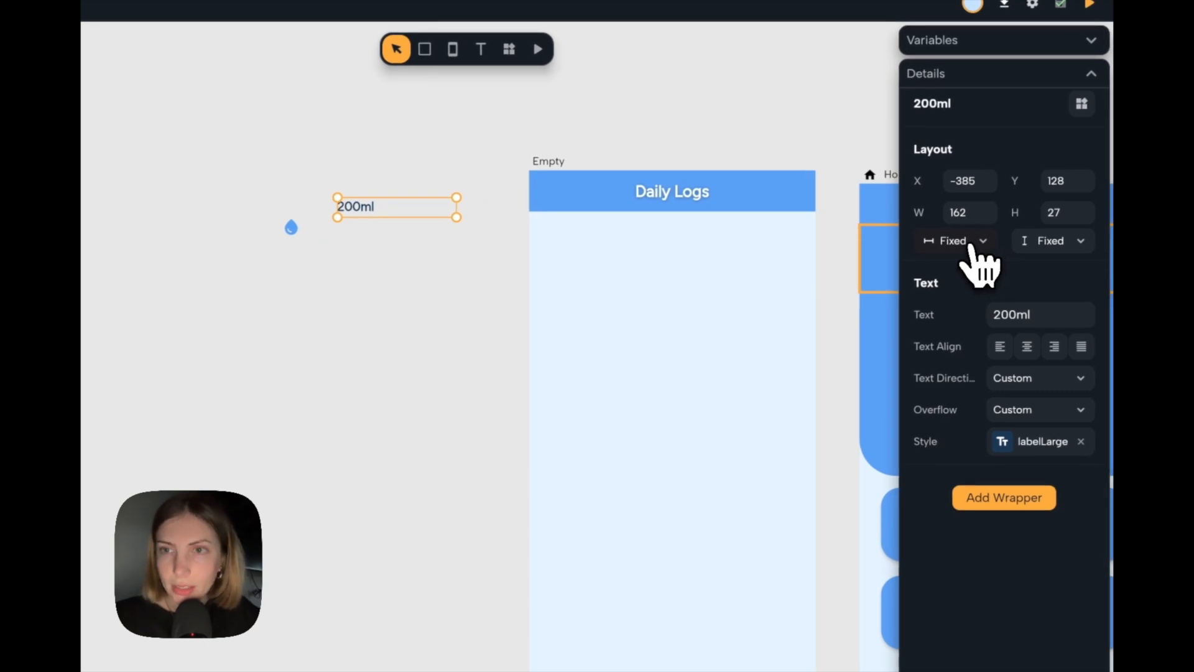
left_click(971, 246)
left_click(974, 283)
left_click(1078, 244)
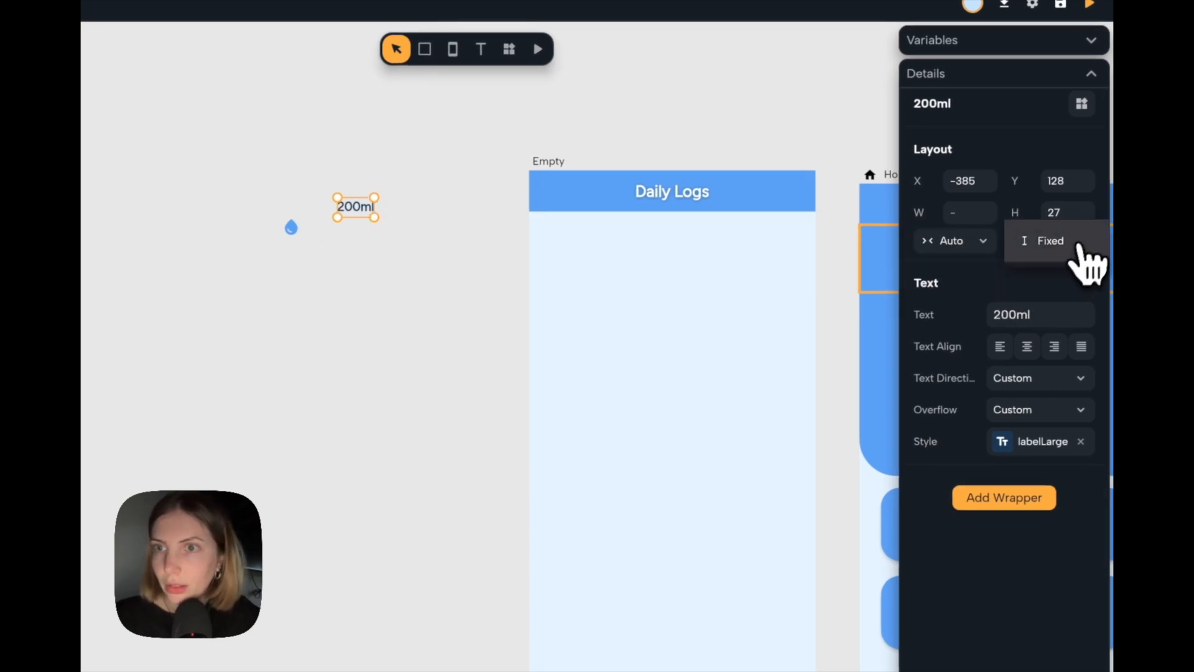
left_click(1046, 287)
left_click(434, 282)
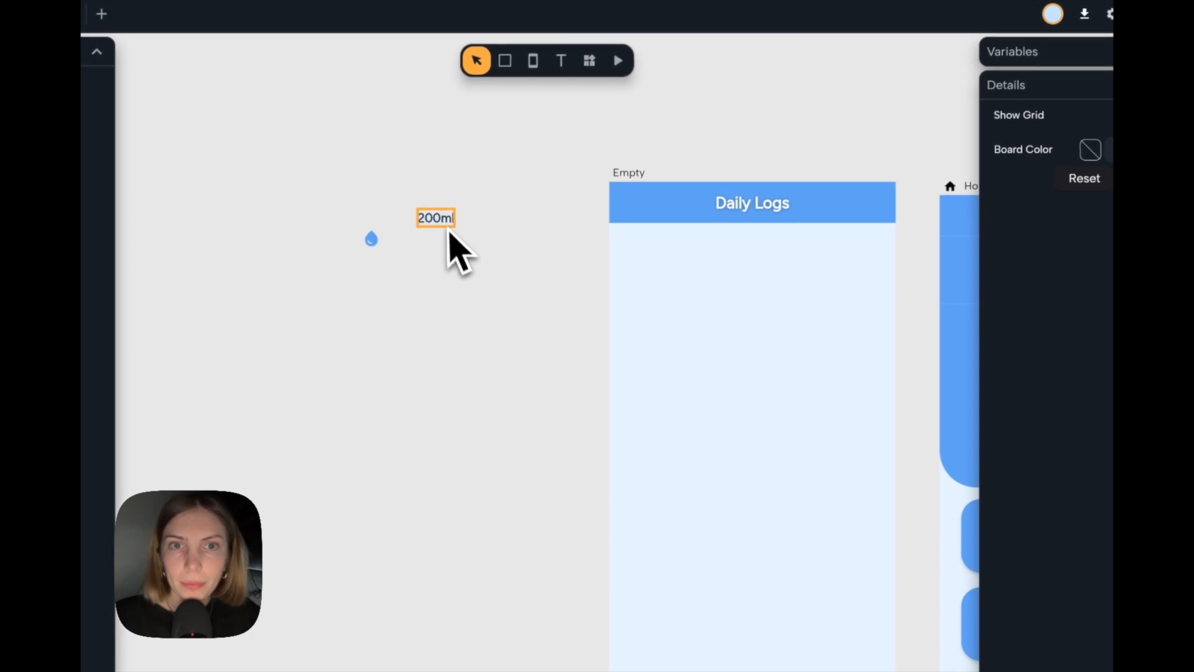
left_click_drag(362, 206, 342, 225)
Duplicate the 200ml text directly below itself and change the copy's content to "11:00".
scroll(421, 244, "up", 5)
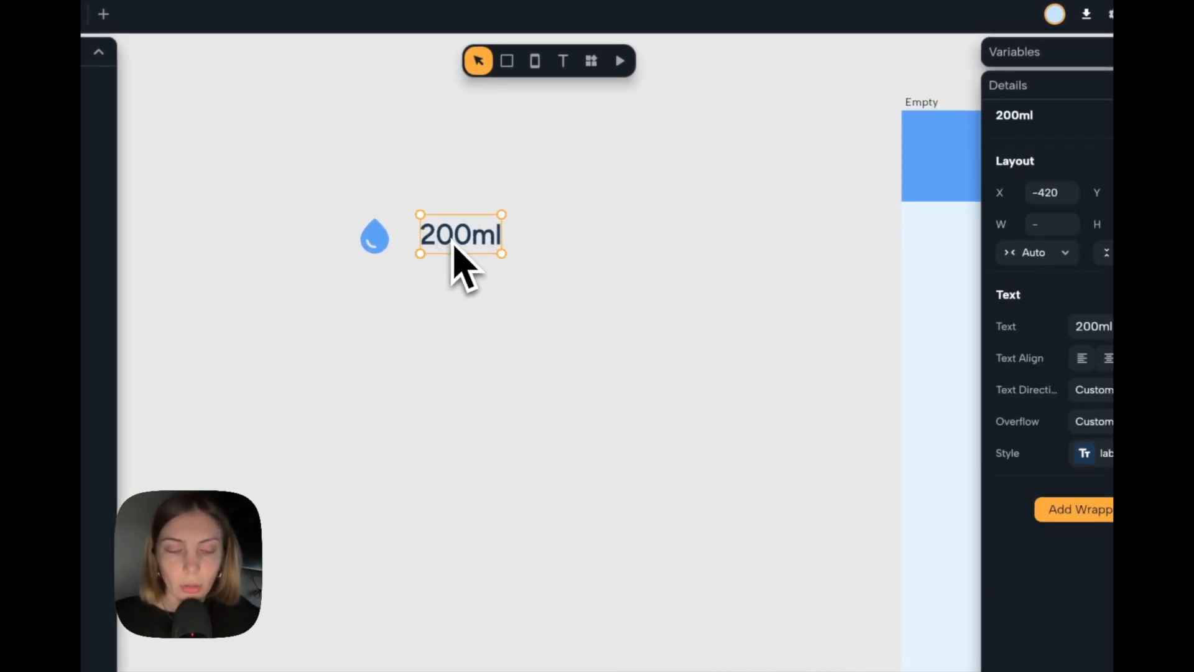
left_click_drag(456, 241, 455, 283)
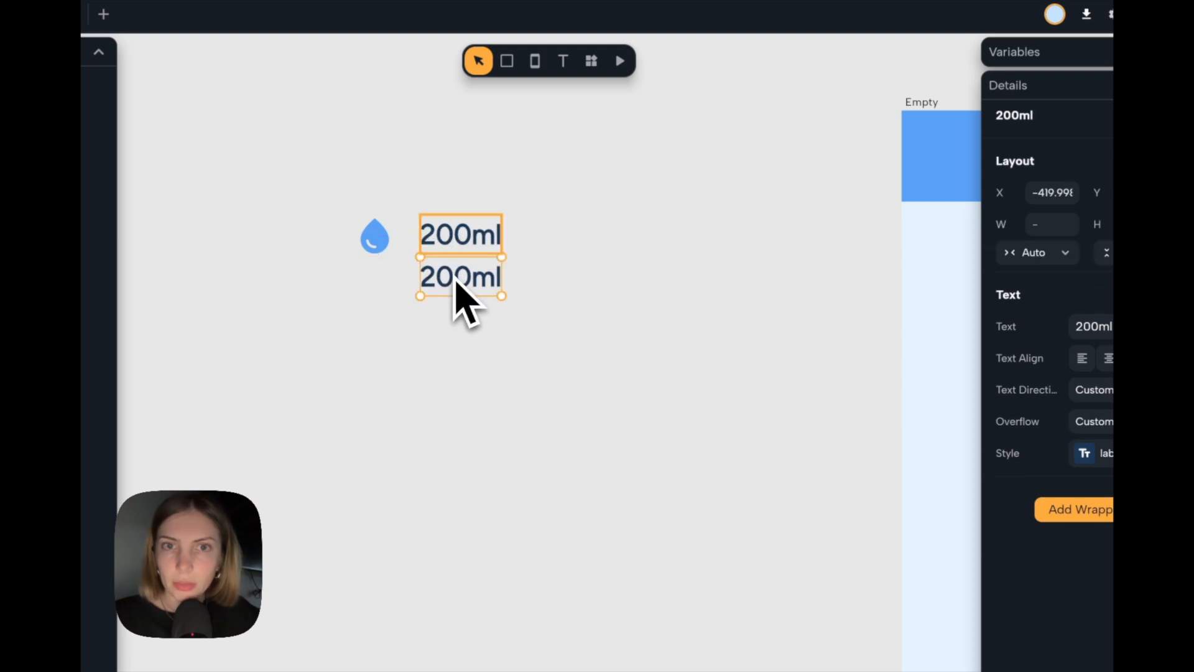
double_click(1043, 298)
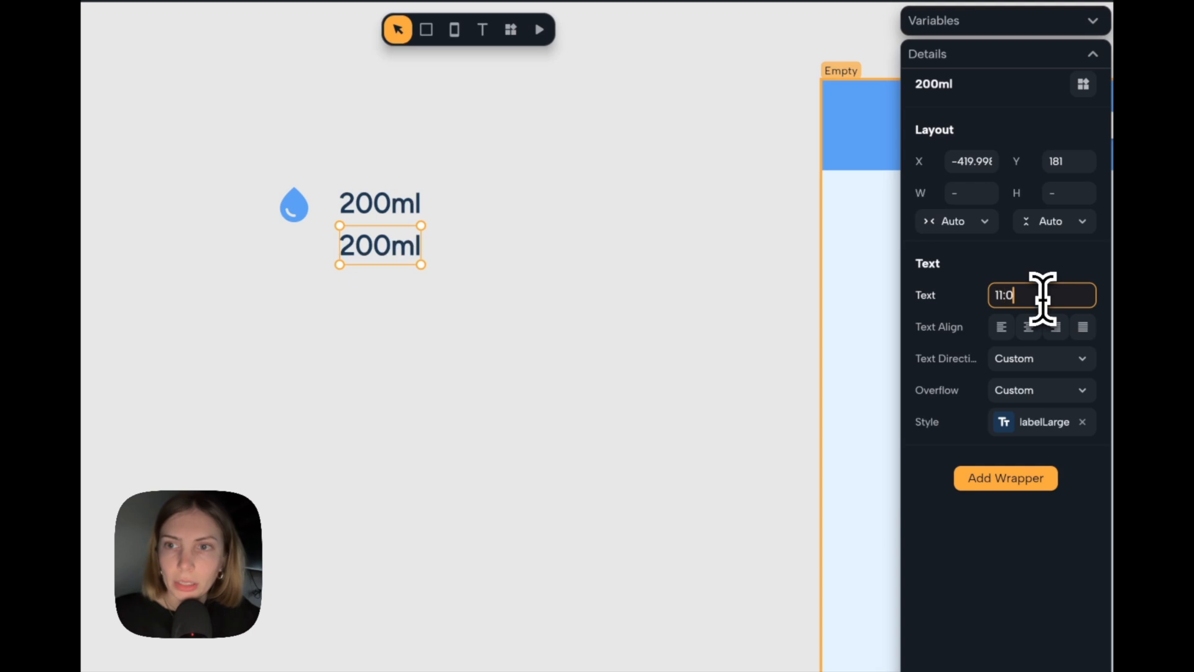
left_click(567, 312)
Apply the Label Small text style to the 11:00 text and align its left edge with the 200ml text.
left_click(388, 252)
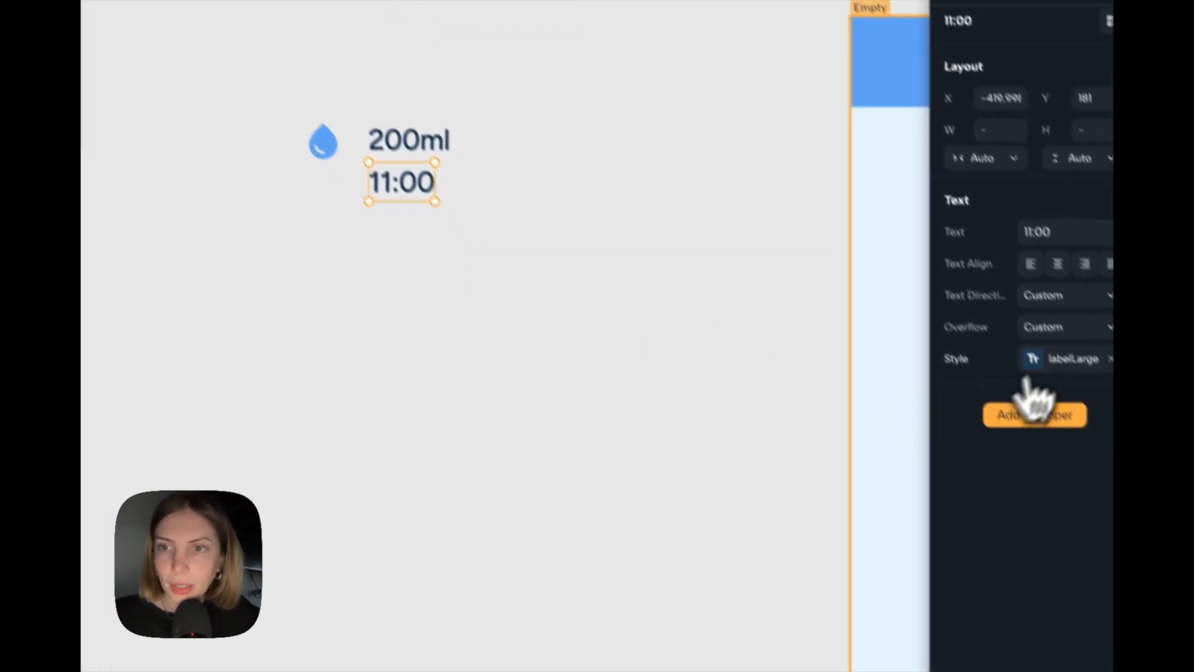
left_click(1072, 361)
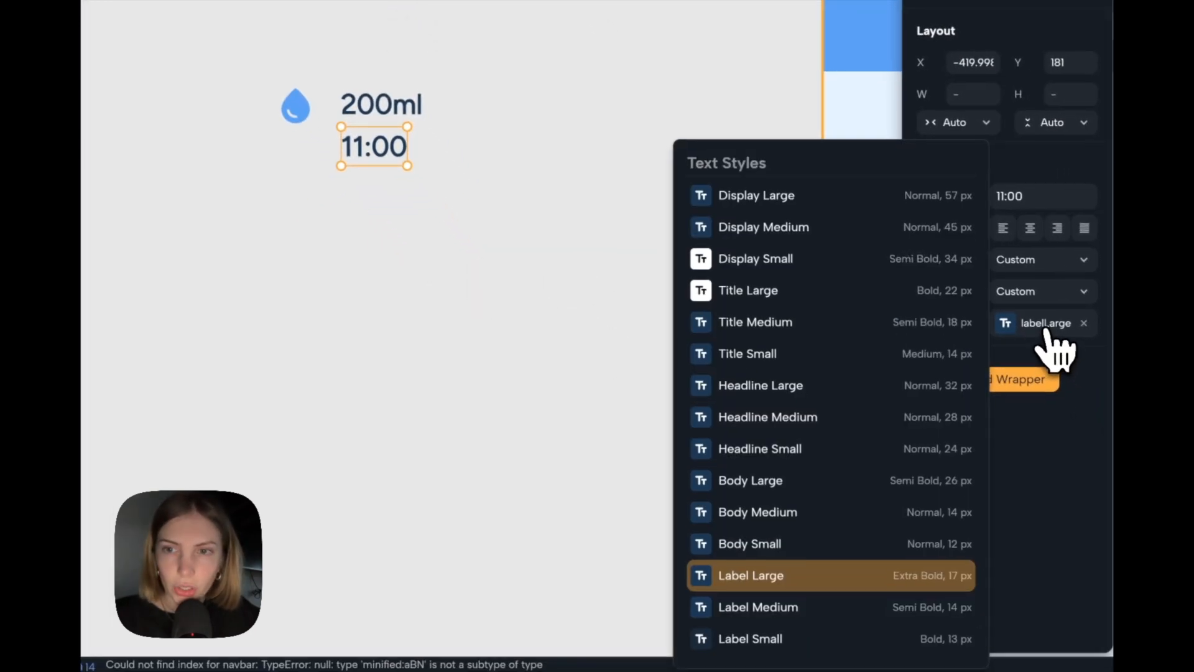
left_click(784, 635)
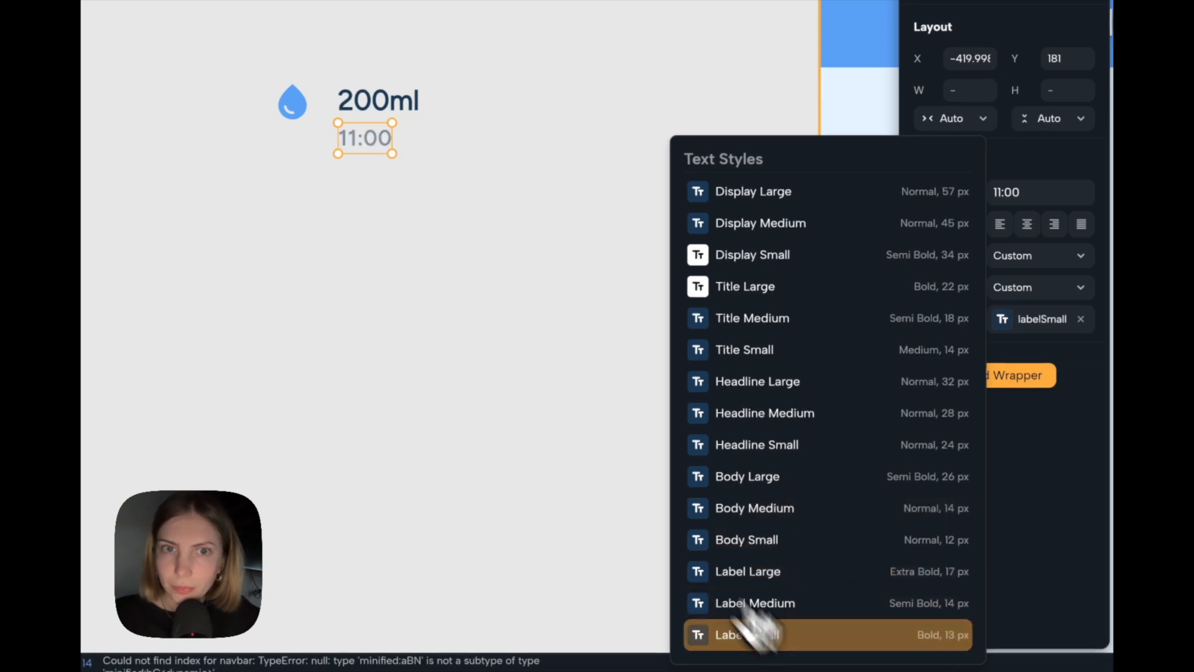
left_click(462, 207)
left_click_drag(445, 249, 456, 252)
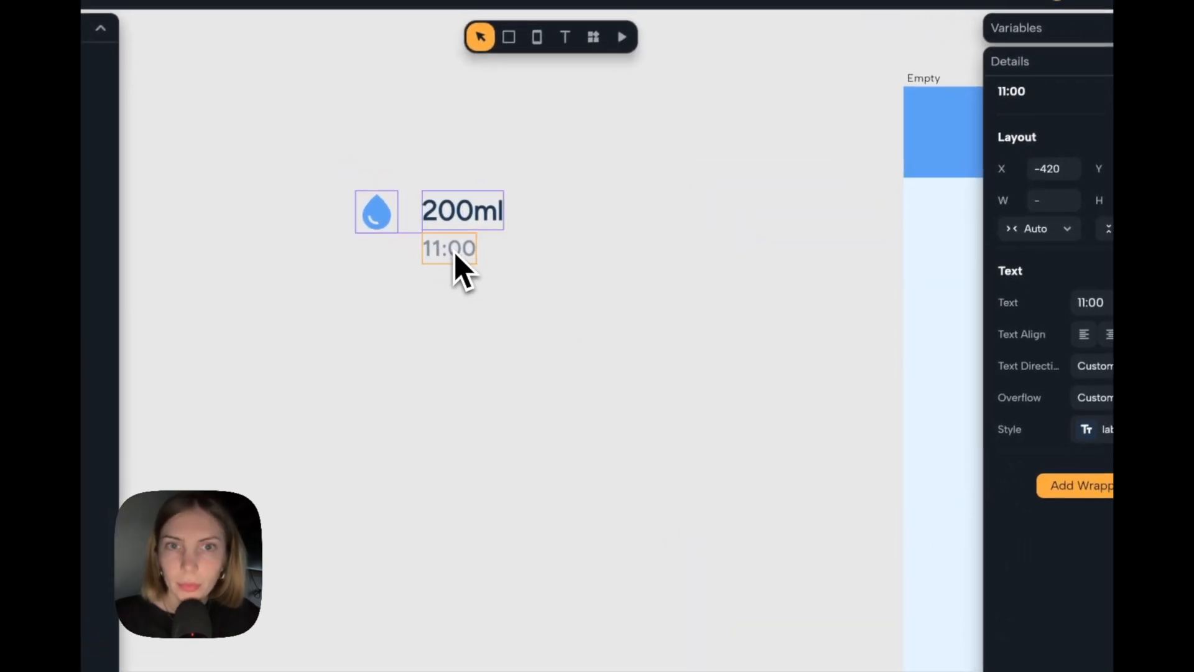
left_click(485, 258)
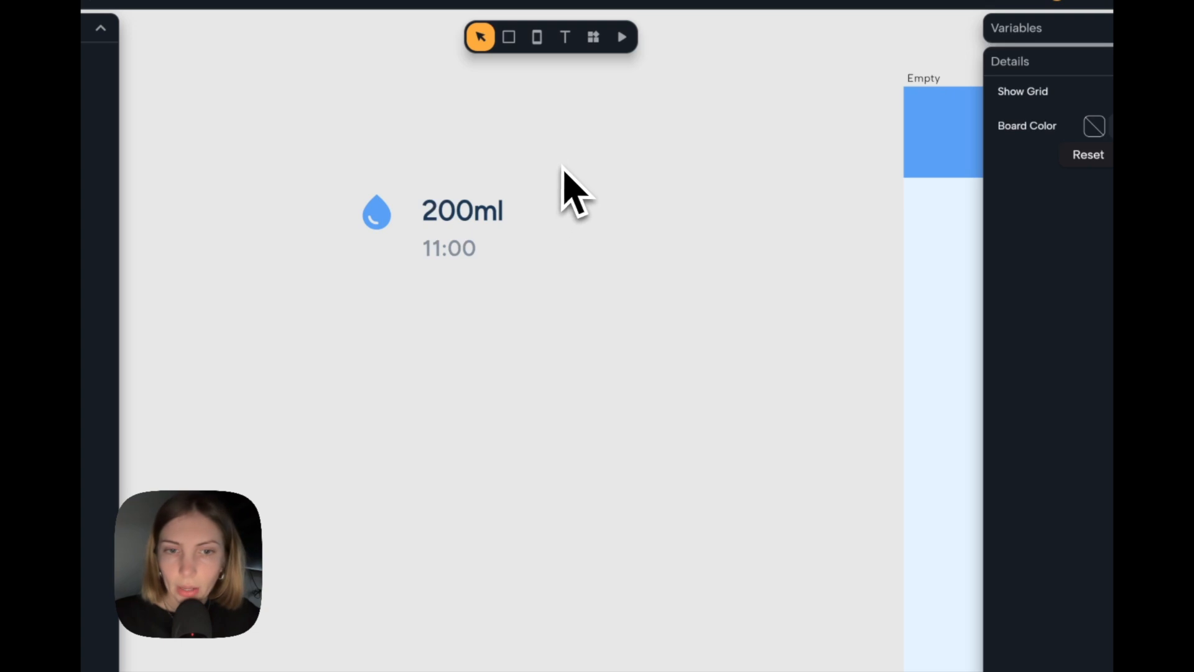
Group the 200ml and 11:00 texts as a vertical column with spacing 0 and Auto width and height.
left_click_drag(564, 165, 422, 301)
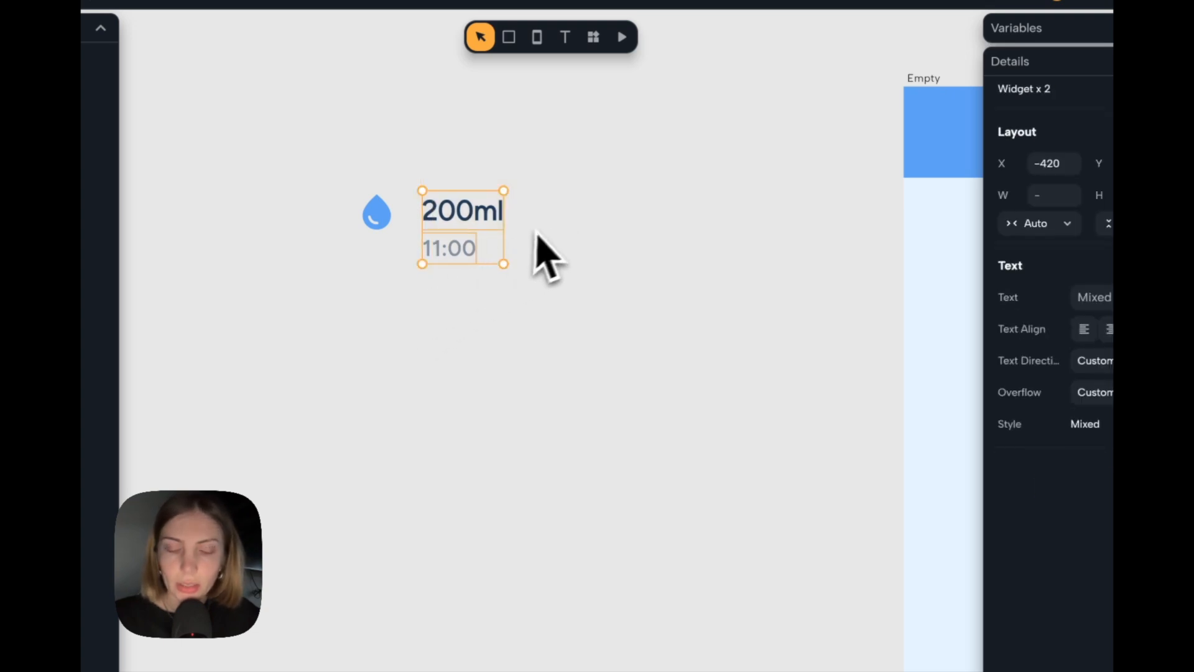
key("super+g")
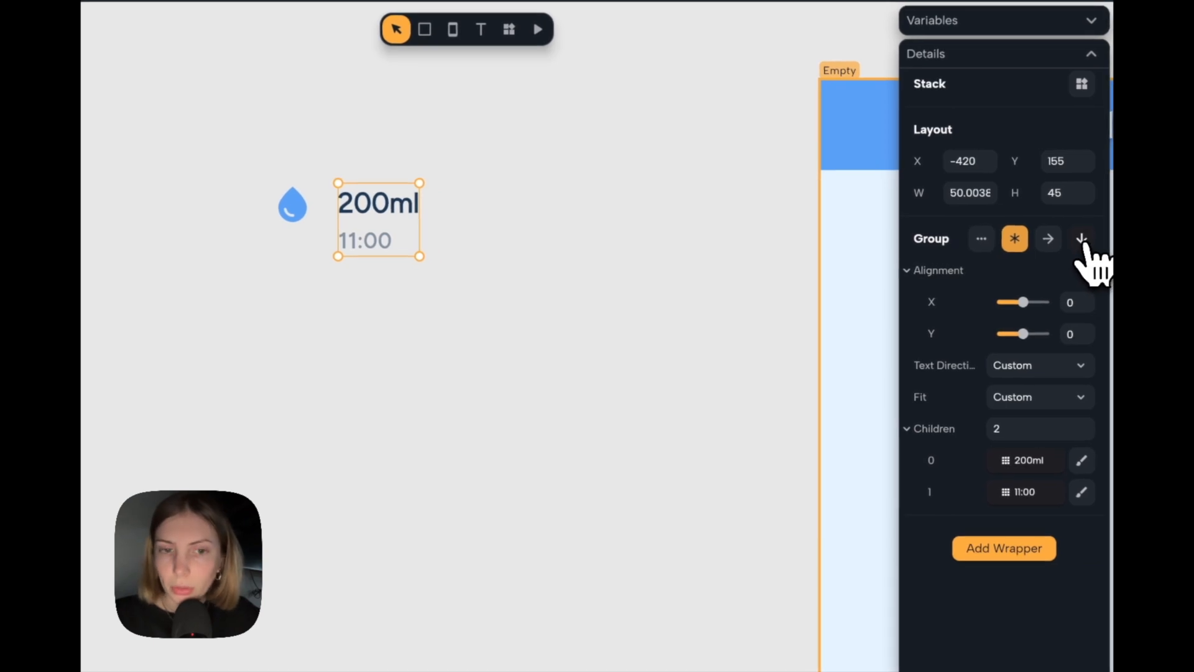
left_click(1082, 240)
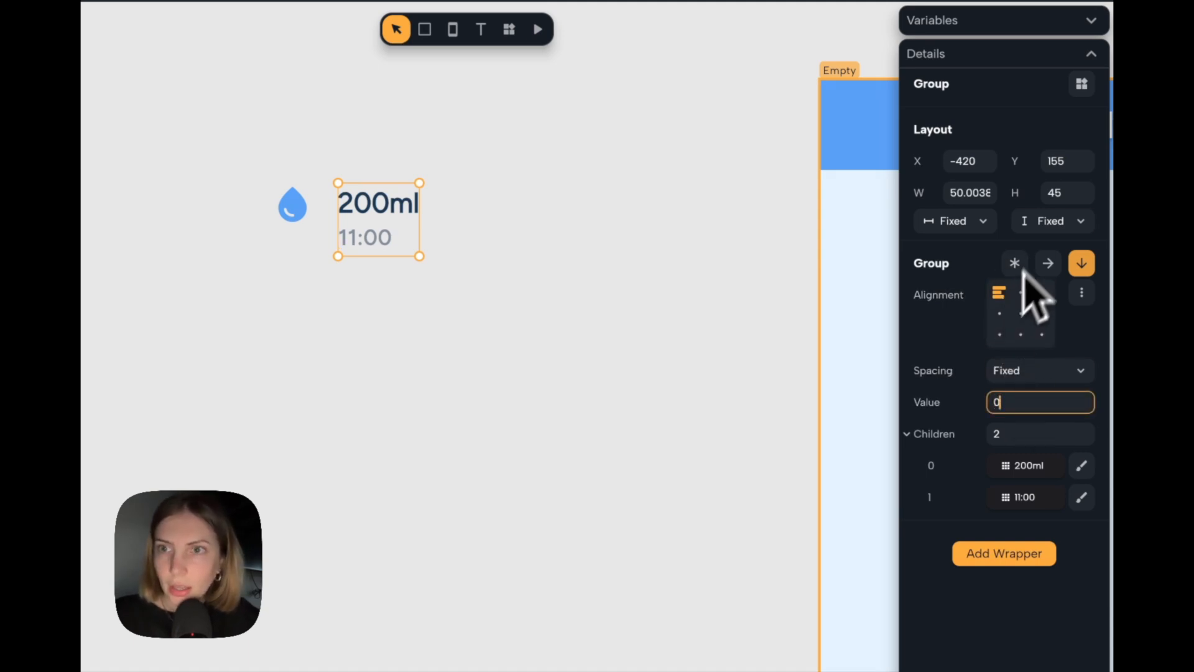
left_click(1051, 225)
left_click(1047, 263)
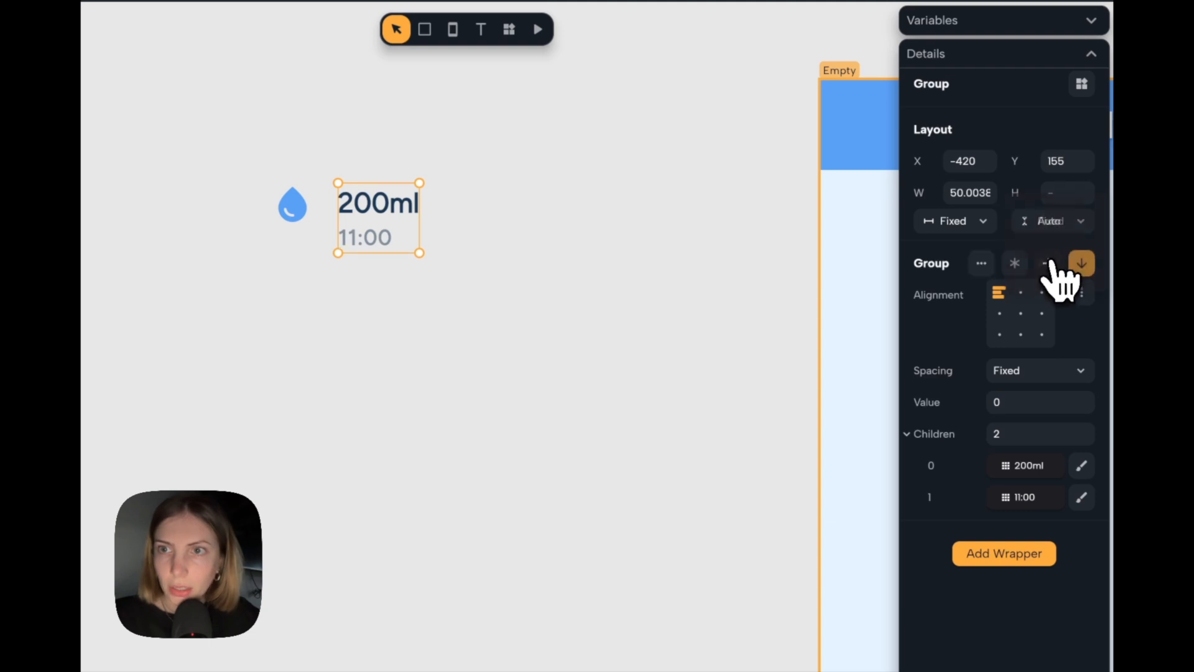
left_click(958, 222)
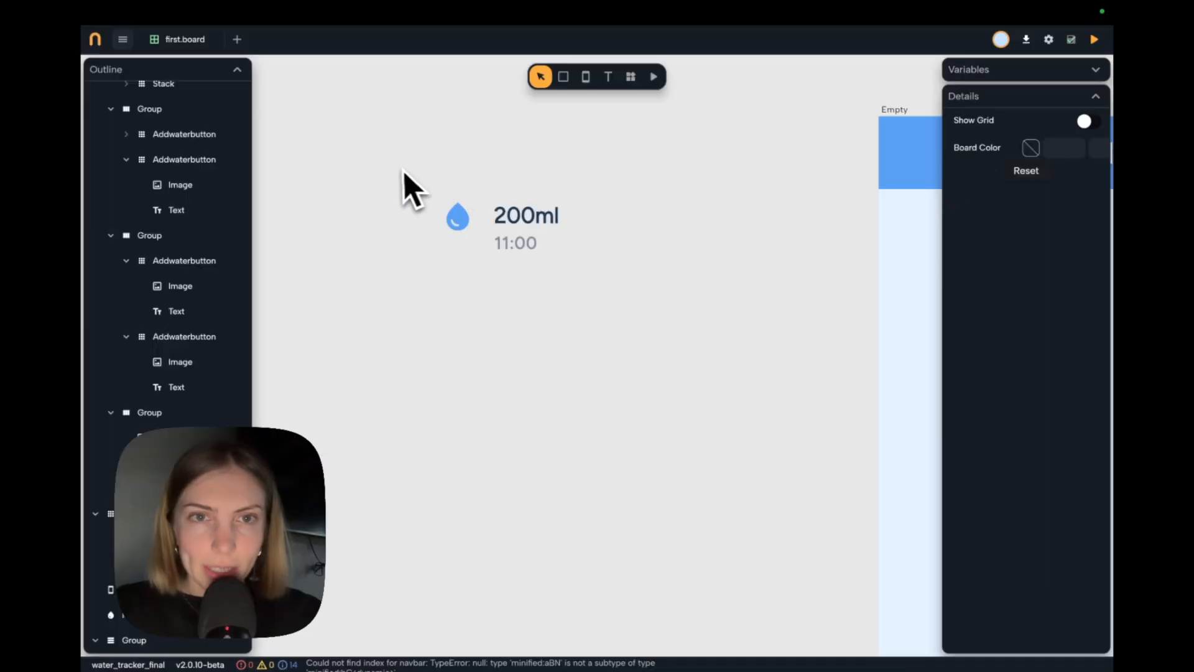
Group the water drop icon and the text column as a horizontal, vertically centred row with fixed spacing of 10.
left_click(458, 226)
left_click_drag(548, 290, 689, 358)
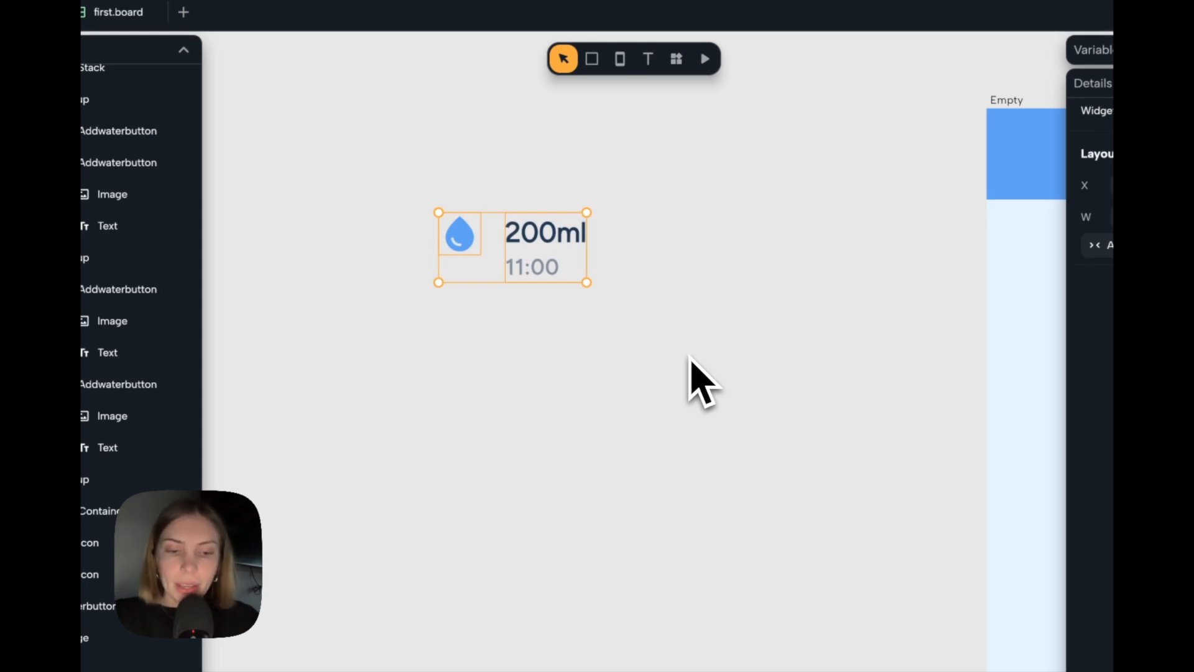
key("super+g")
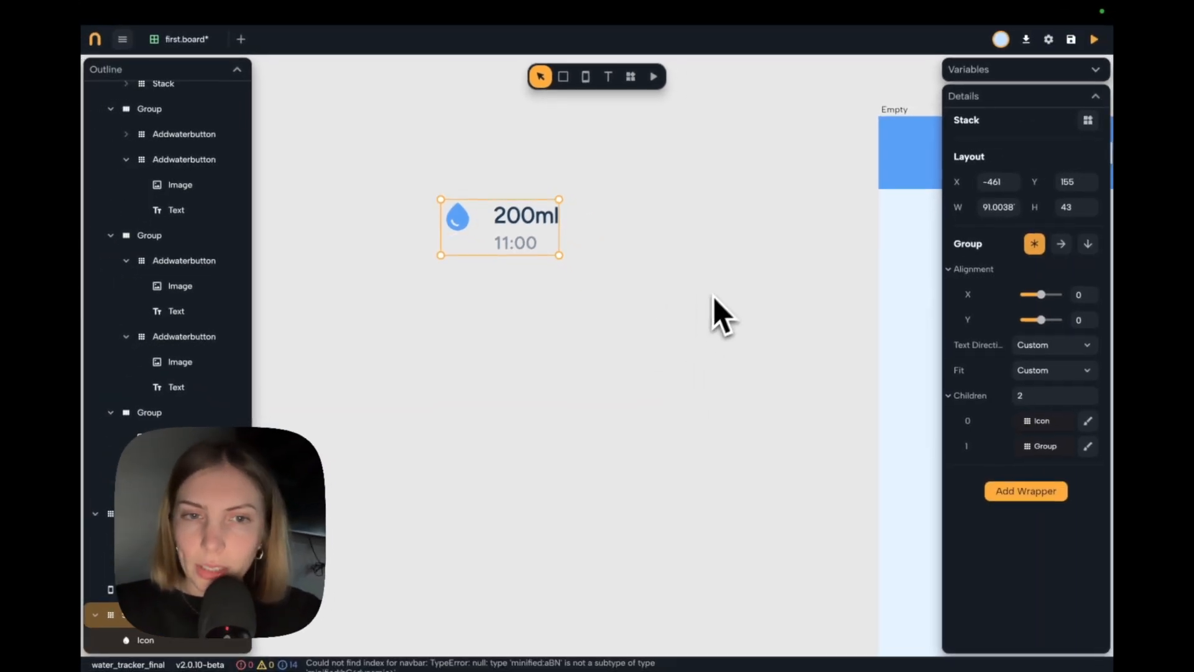
left_click(1061, 244)
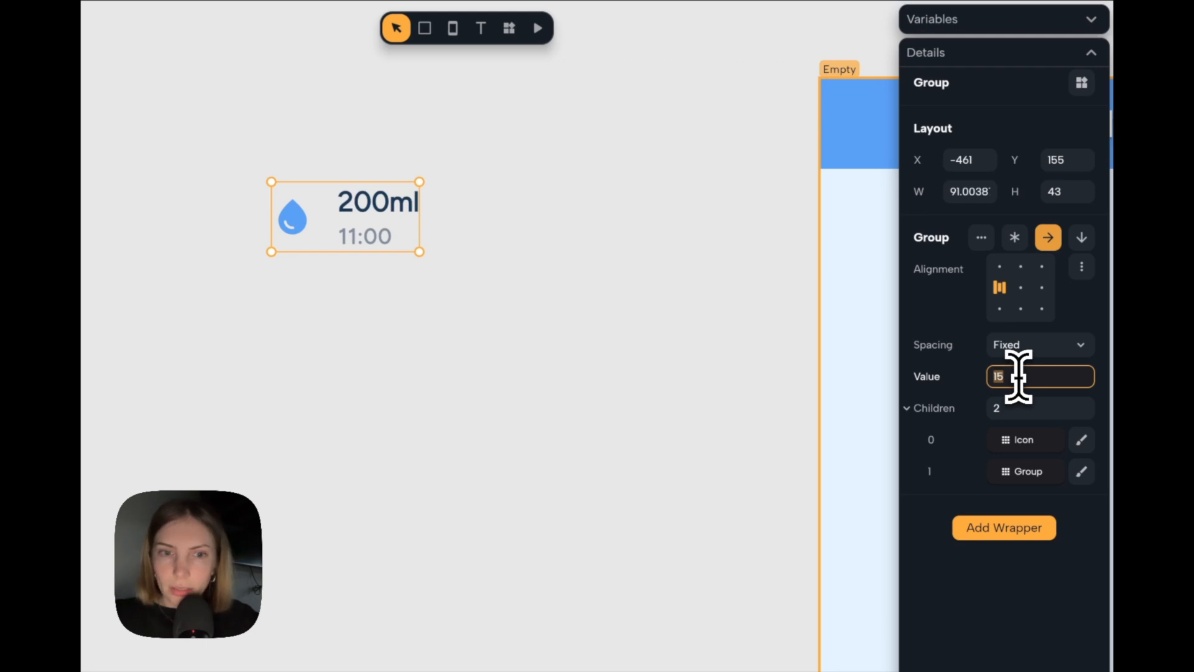
Set the spacing between the water drop icon and the text column to 8, with Auto width and height for the row.
type("8")
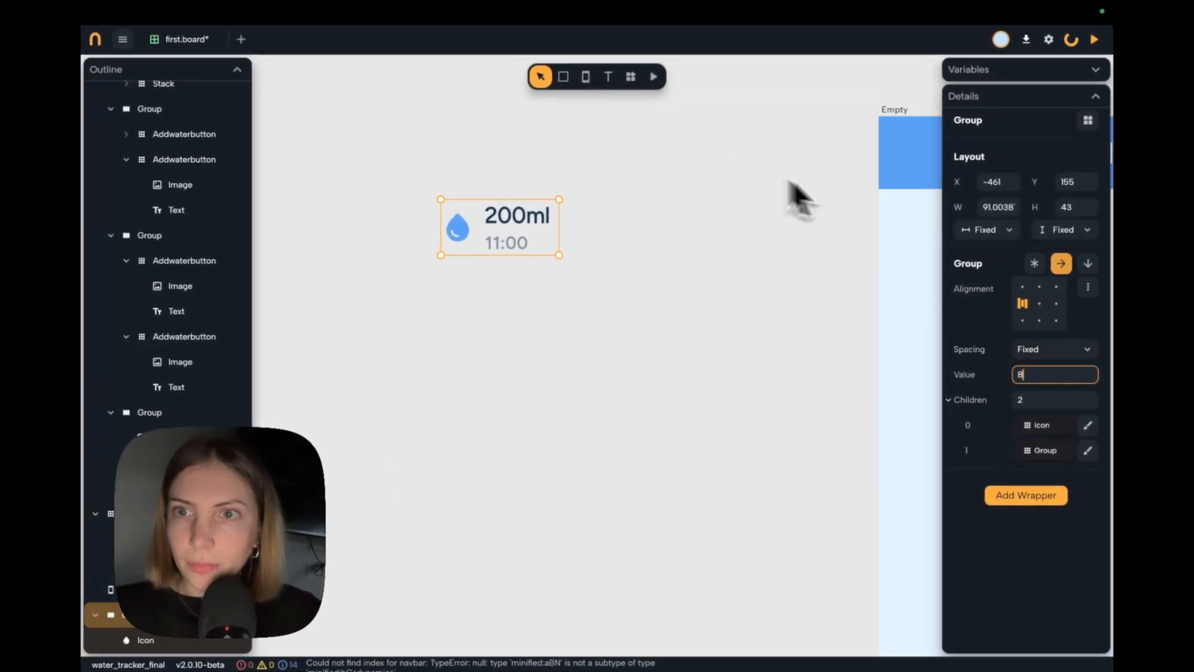
left_click(995, 231)
left_click(1001, 268)
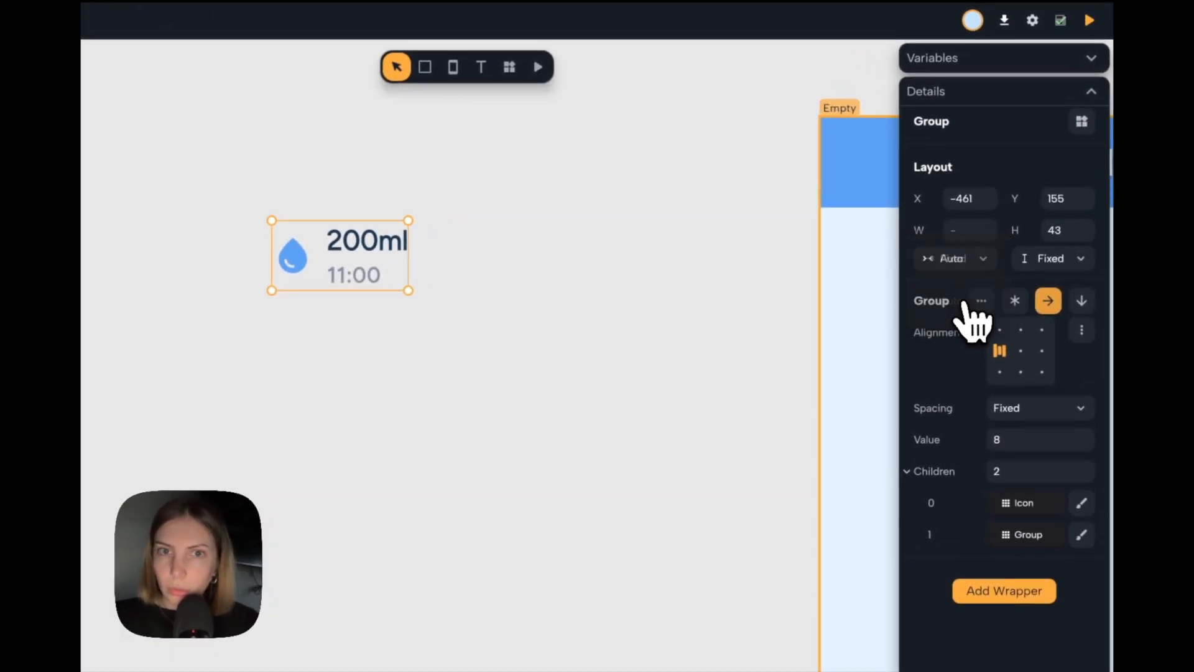
left_click(1051, 258)
left_click(1050, 300)
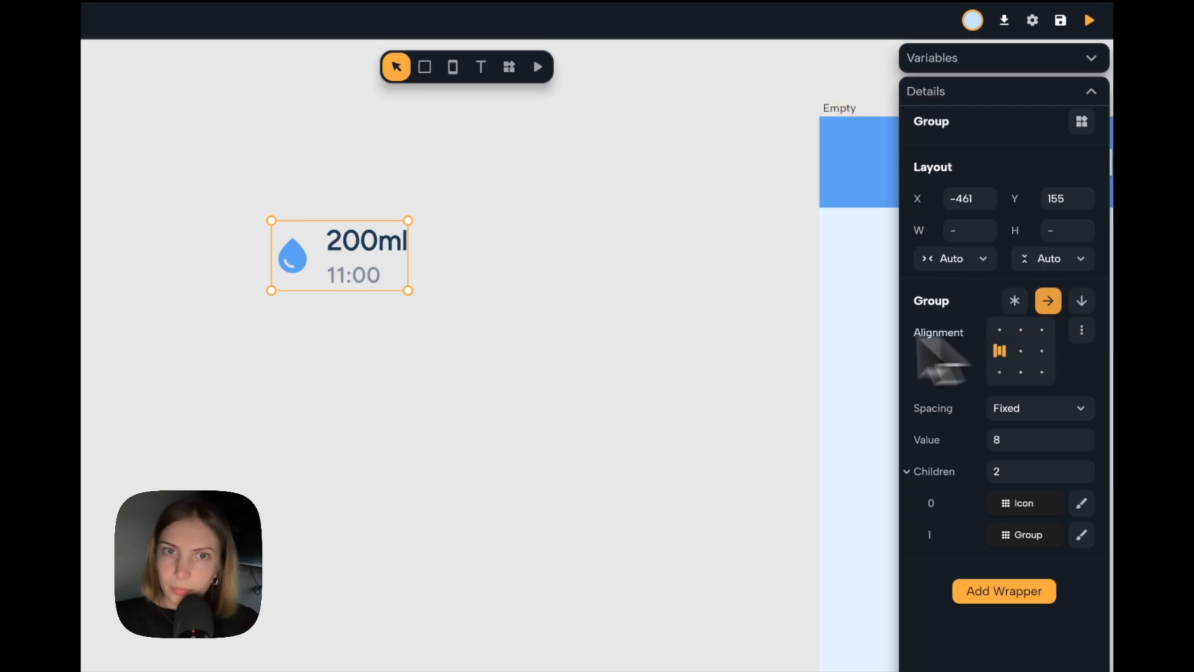
left_click(678, 311)
scroll(676, 309, "right", 1)
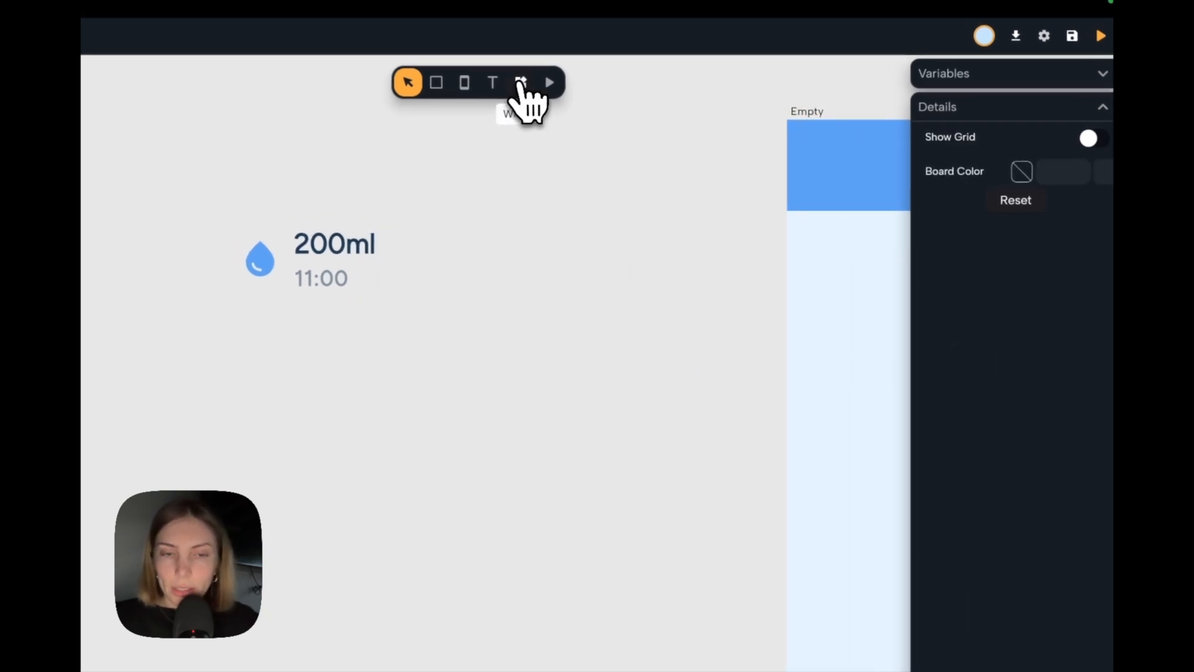
Add an Icon widget to the right of the 200ml text and change its symbol to the outlined delete icon.
left_click(521, 84)
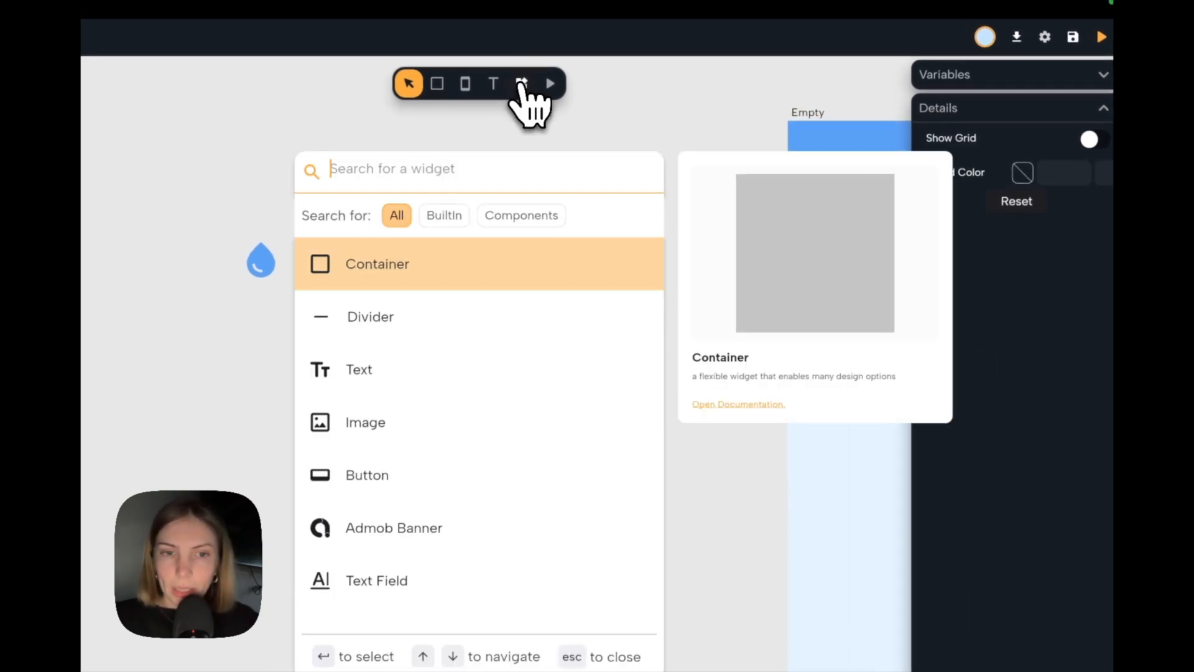
type("icon")
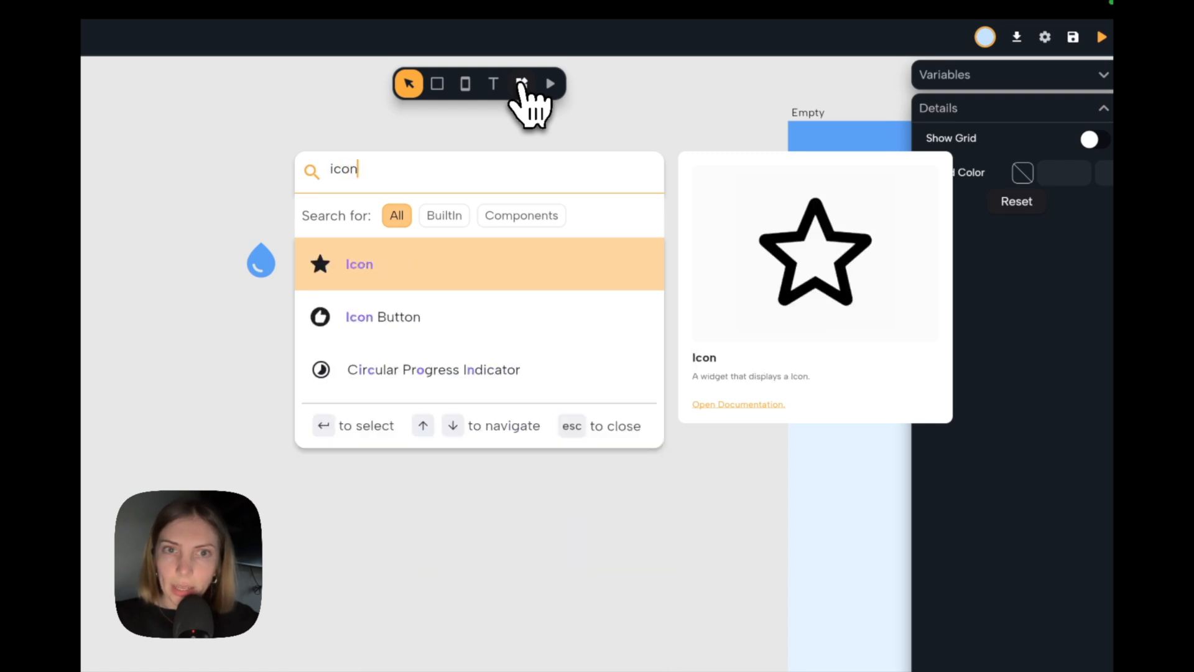
key("Return")
left_click_drag(553, 140, 598, 286)
left_click(1048, 351)
type("dele")
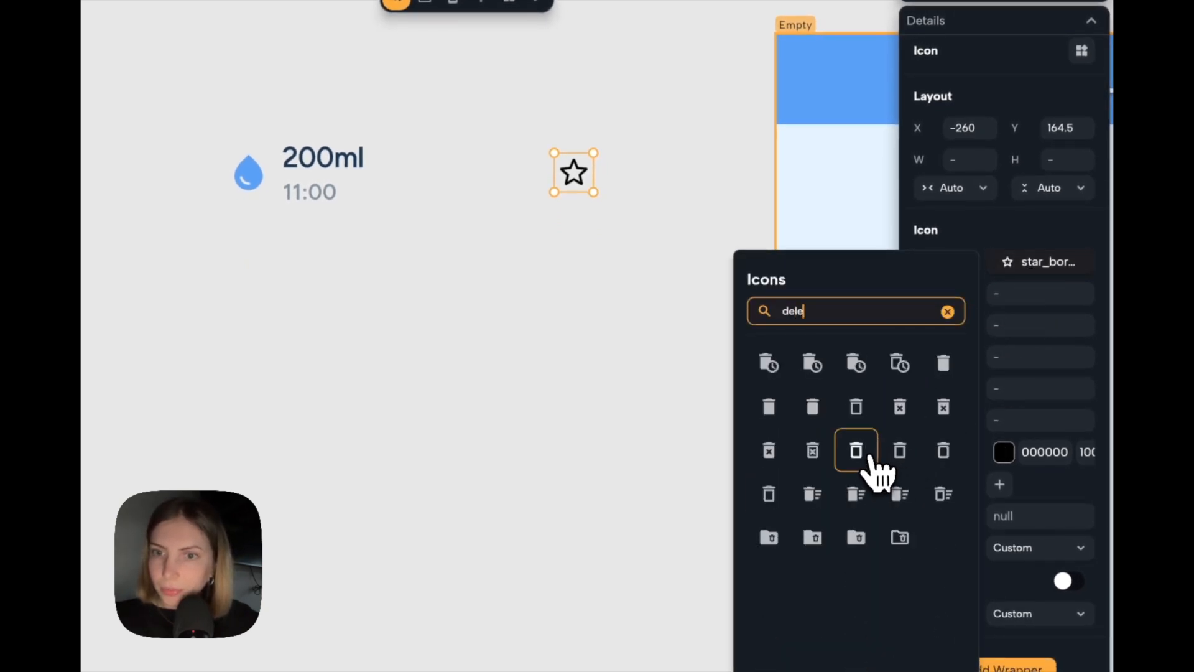
left_click(856, 450)
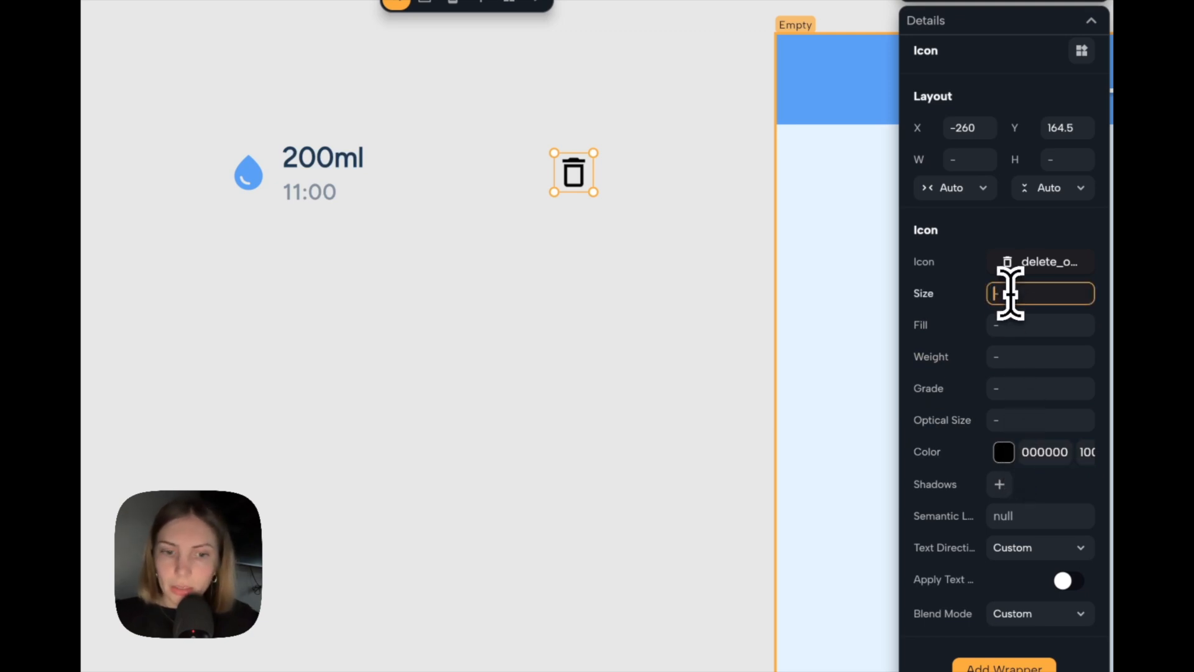
Set the delete icon's size to 18 and its colour to black (000000) at 31% opacity.
key("BackSpace")
key("BackSpace")
type("18")
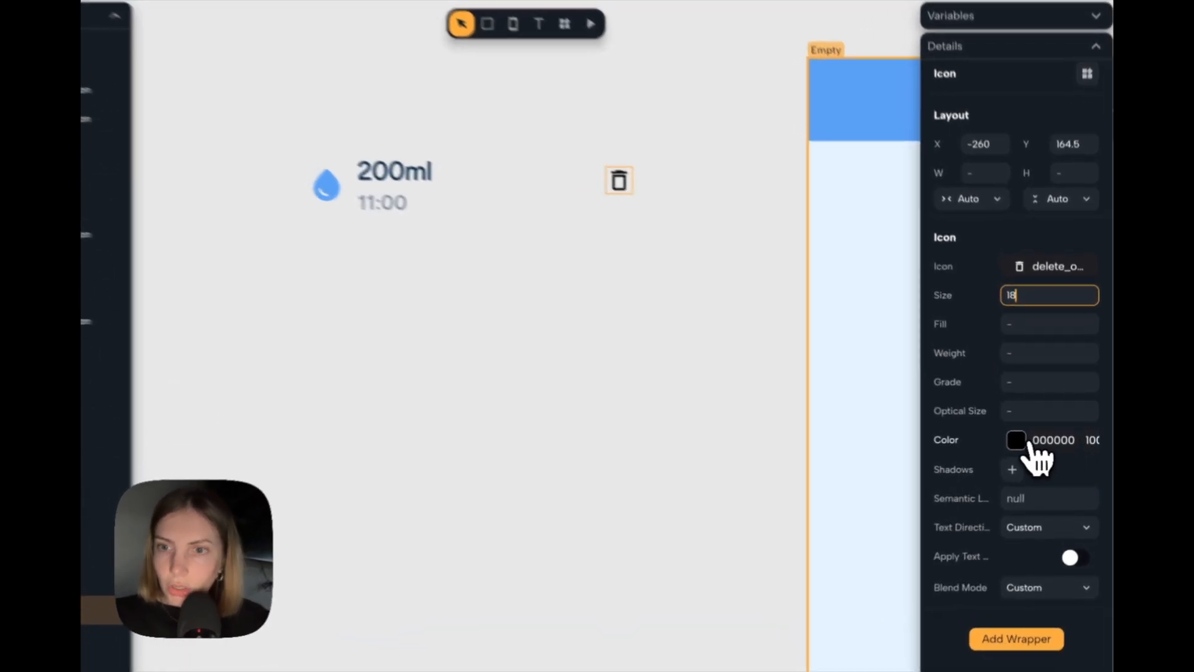
left_click(1029, 443)
left_click_drag(917, 487, 883, 487)
left_click(584, 316)
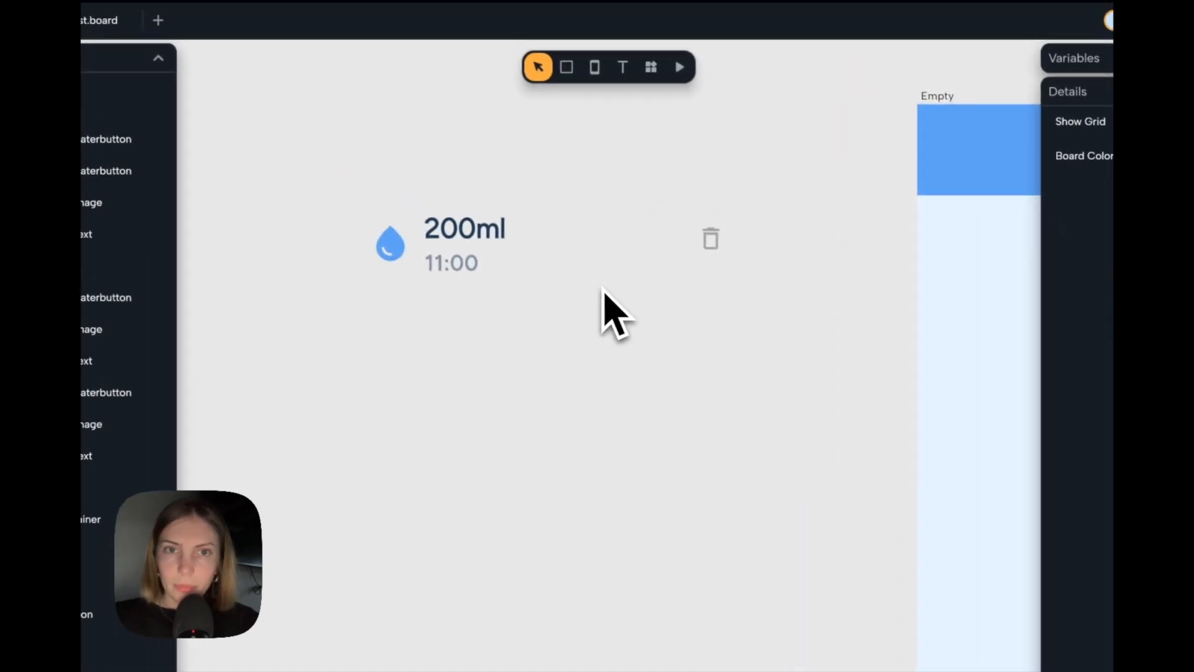
Group the drop-and-text row with the delete icon as a horizontal row with Between spacing.
left_click_drag(827, 166, 304, 323)
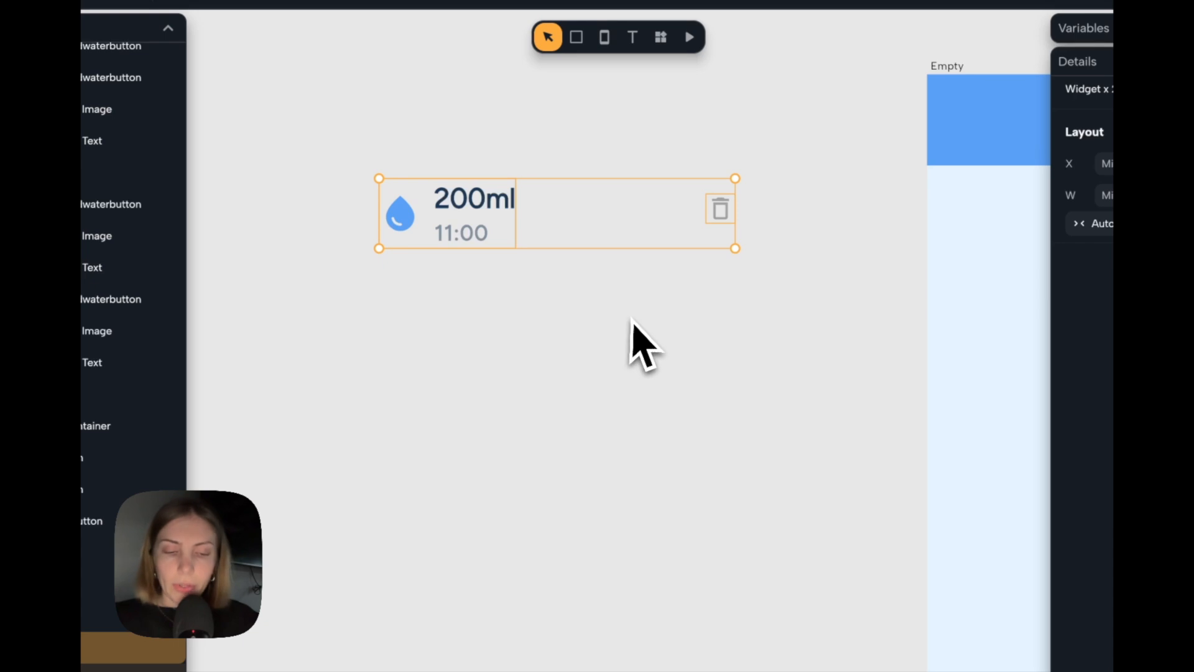
key("super+g")
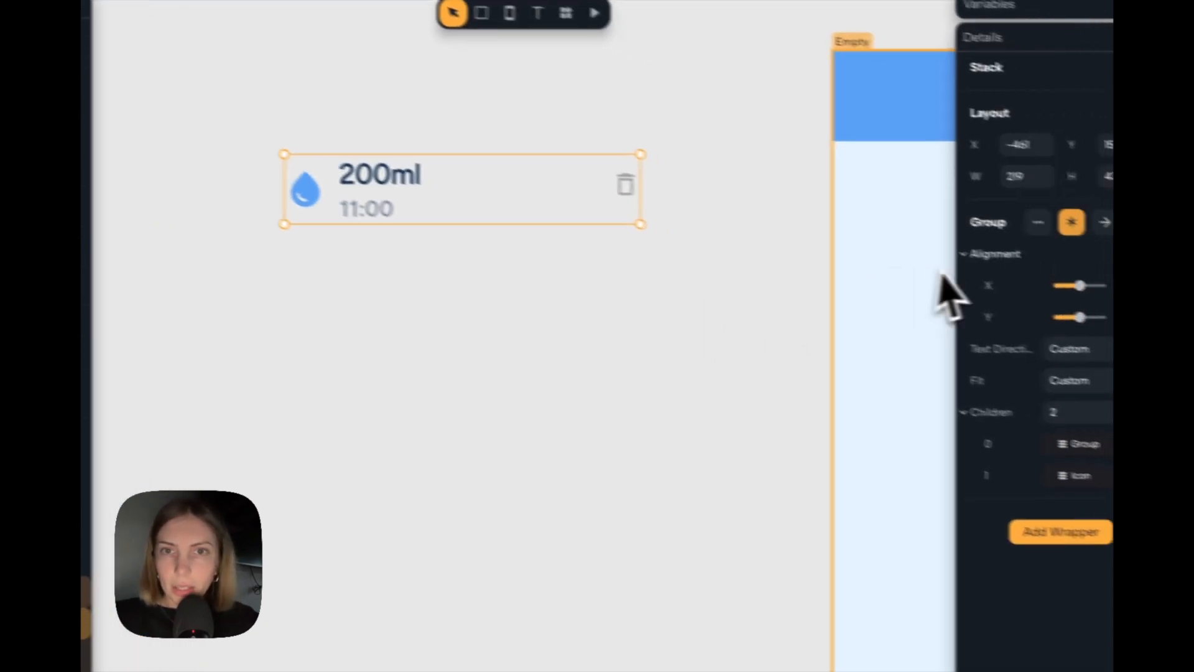
left_click(1049, 215)
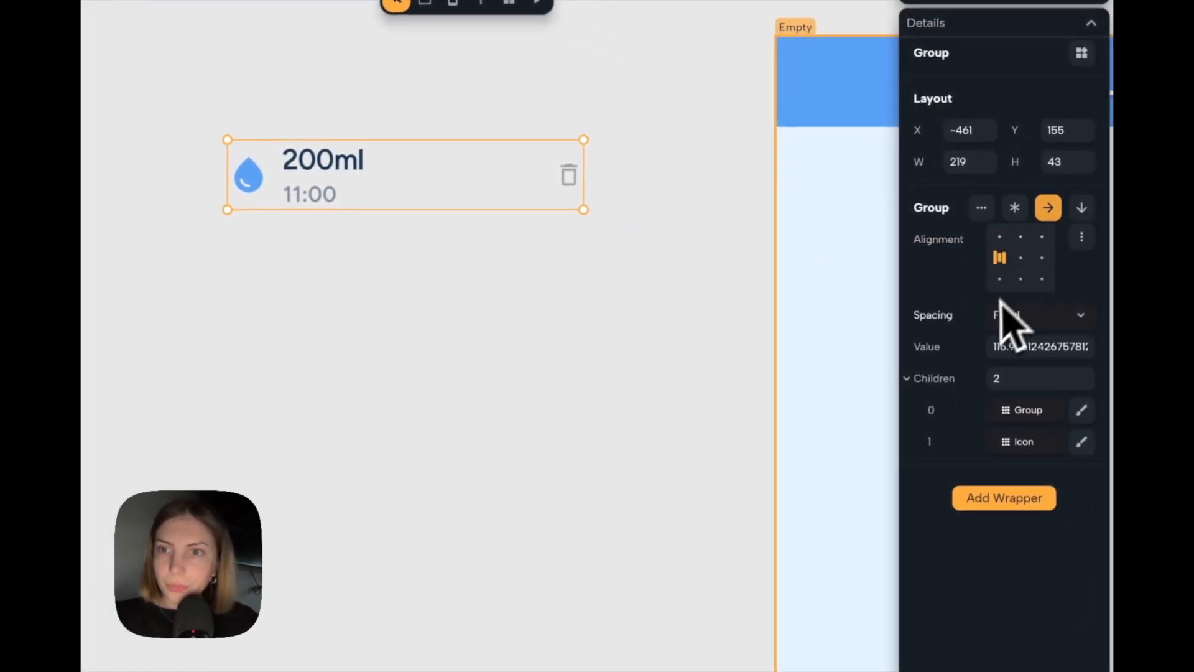
left_click(1045, 330)
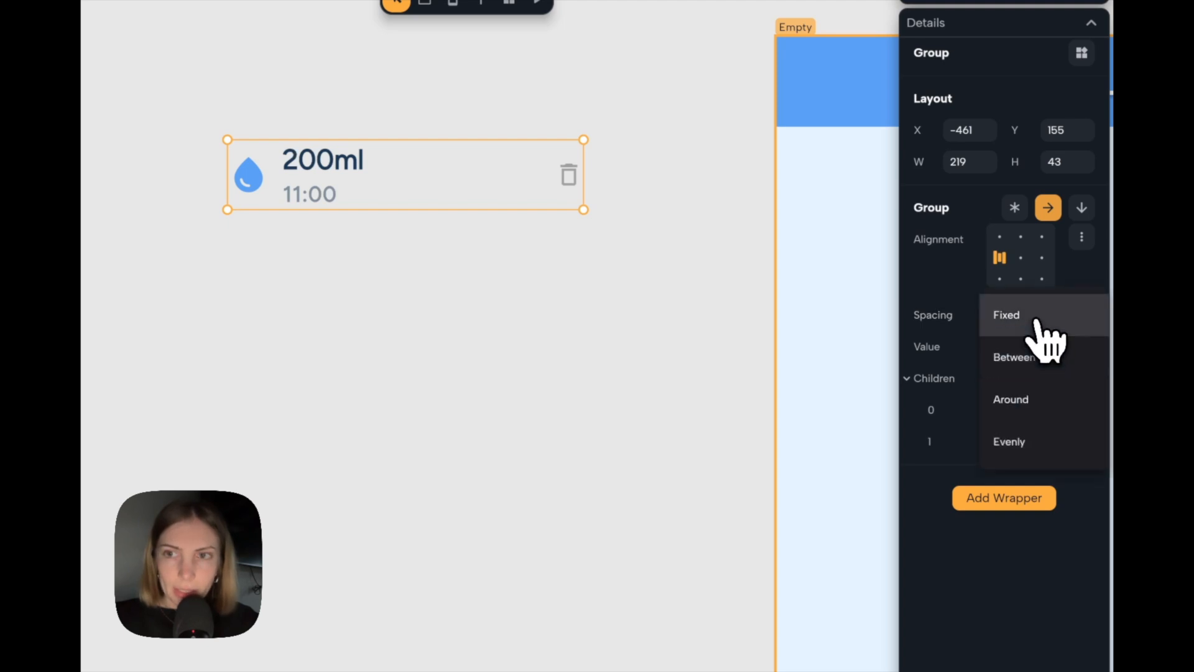
left_click(1034, 352)
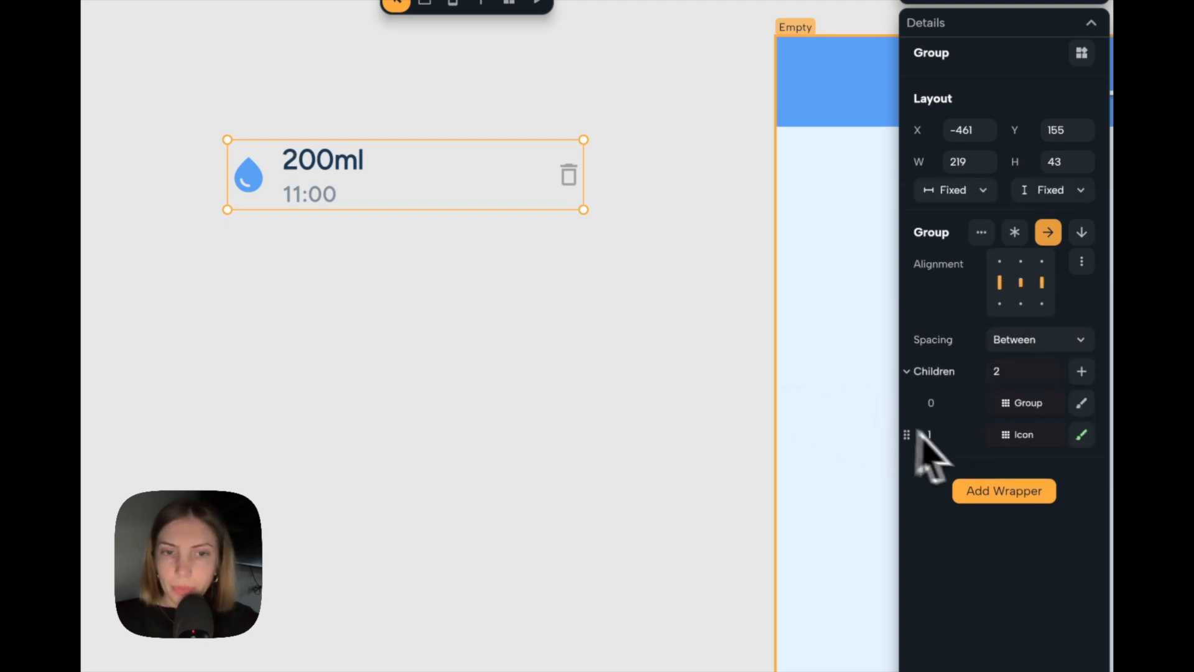
Wrap the log row in a Padding of 10 on all sides and increase its height to 57.
left_click(1003, 490)
key("Down")
key("Down")
left_click(541, 137)
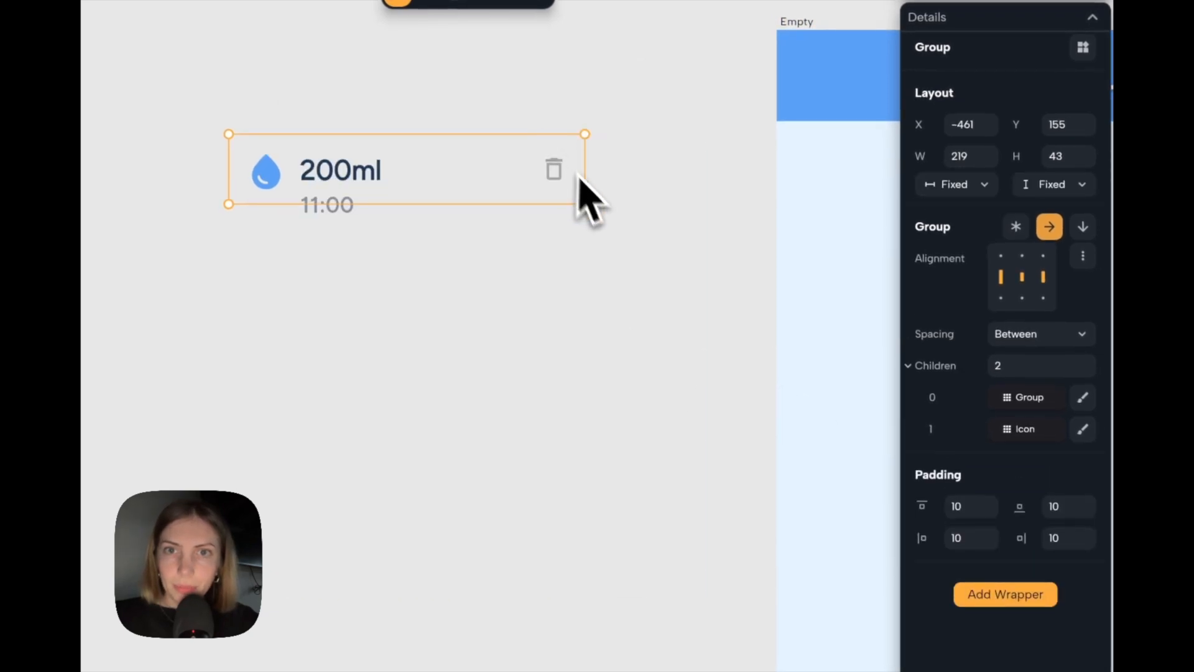
left_click_drag(555, 203, 554, 227)
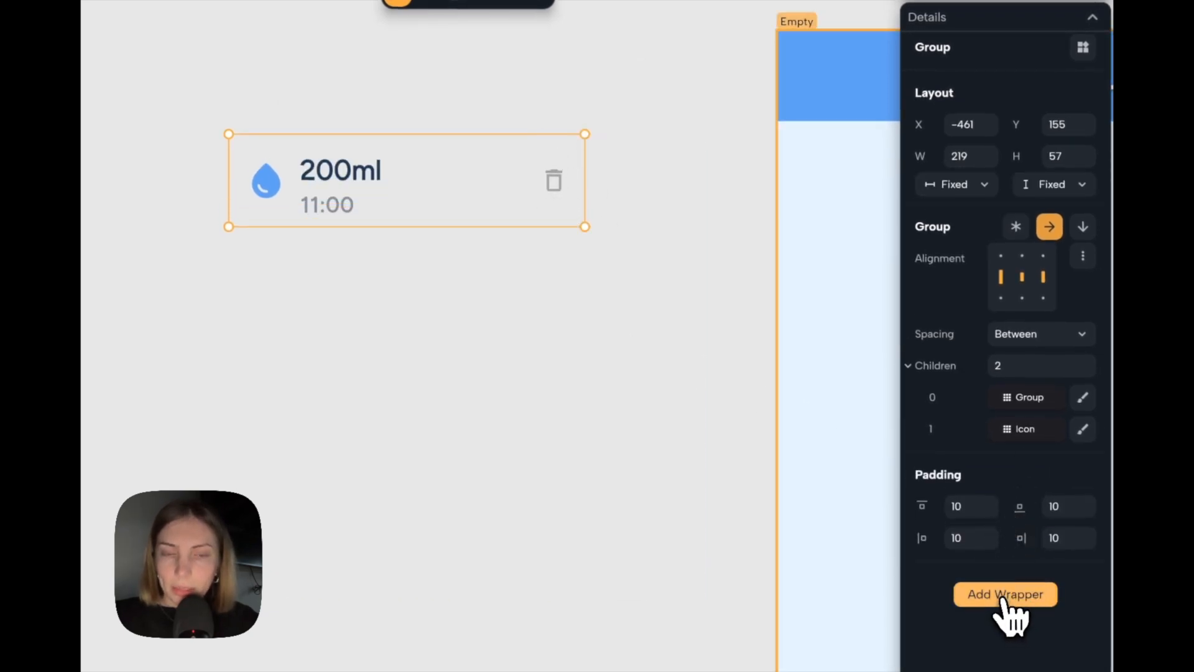
Wrap the padded log row in a Material and make its fill colour white.
left_click(1003, 595)
type("mat")
key("Return")
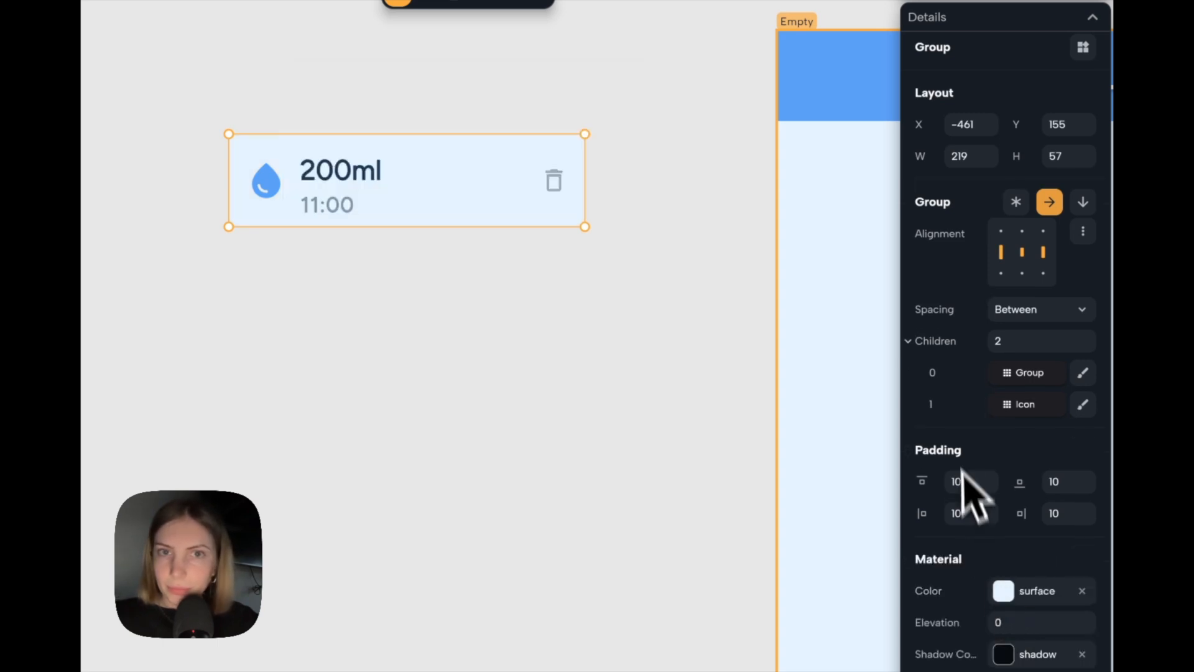
scroll(970, 492, "down", 3)
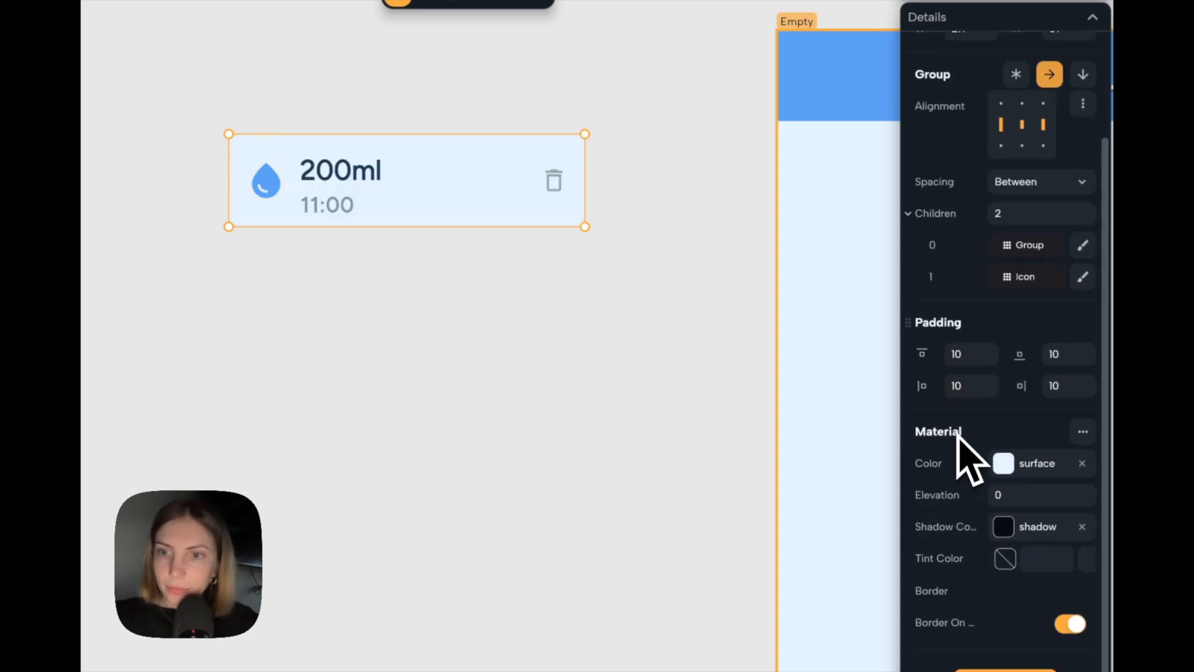
left_click(1003, 457)
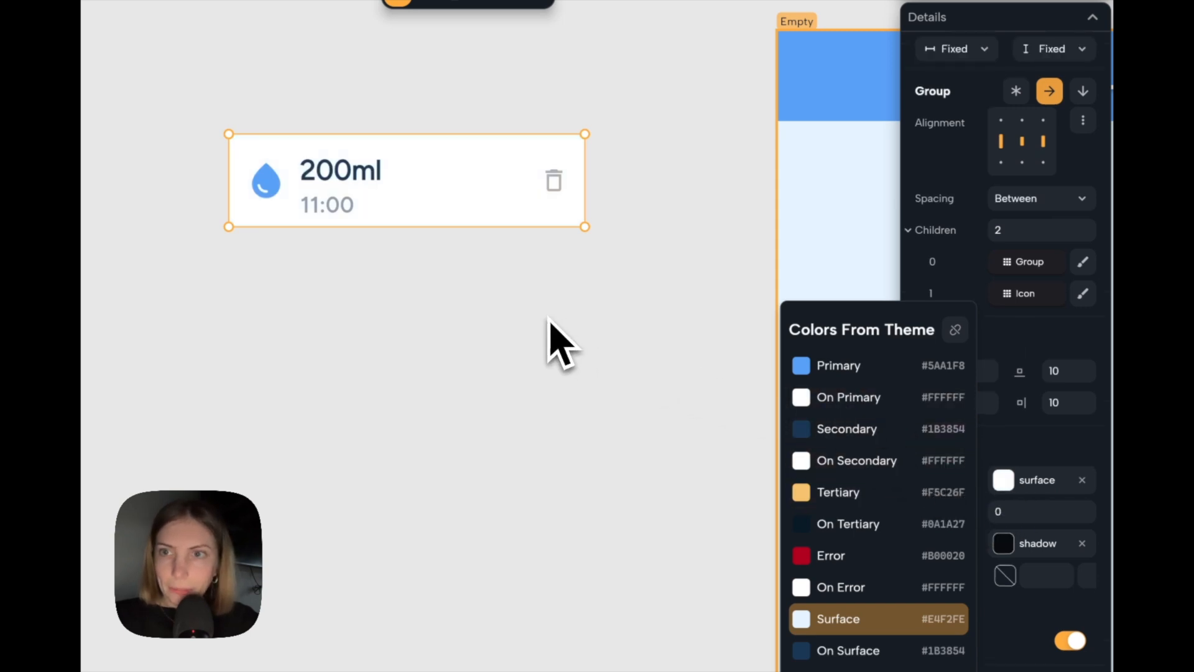
left_click(559, 340)
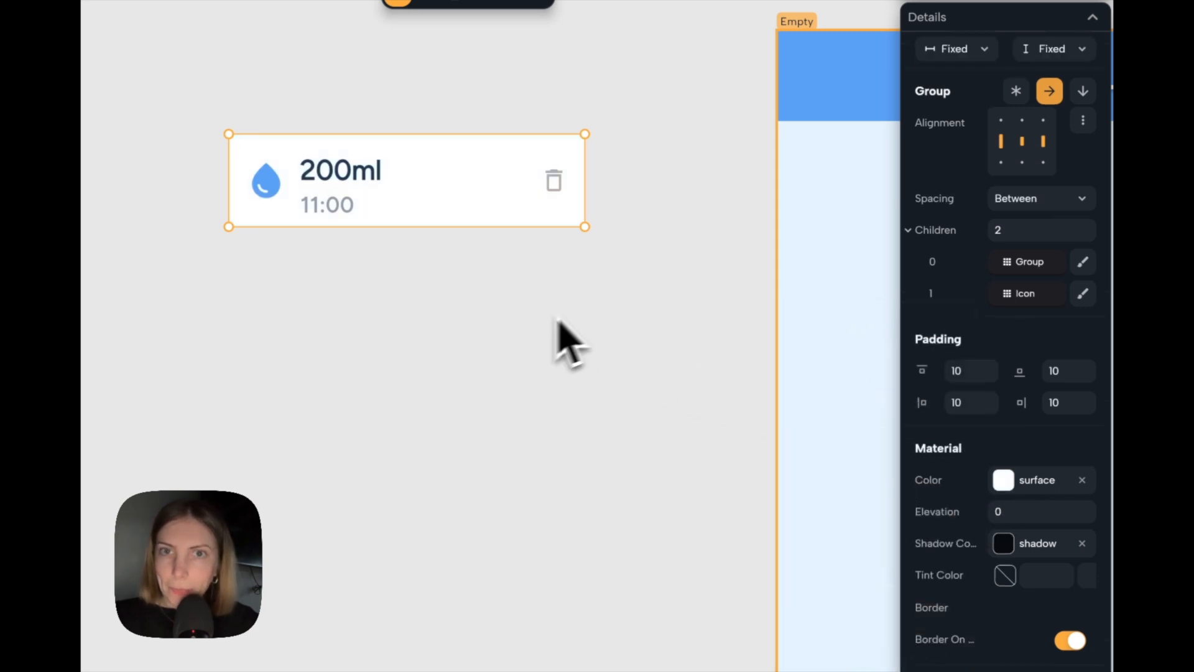
Resize the log card to width 269 with Auto height and give its Material a rounded border without a side line.
scroll(1057, 220, "up", 5)
left_click(1054, 199)
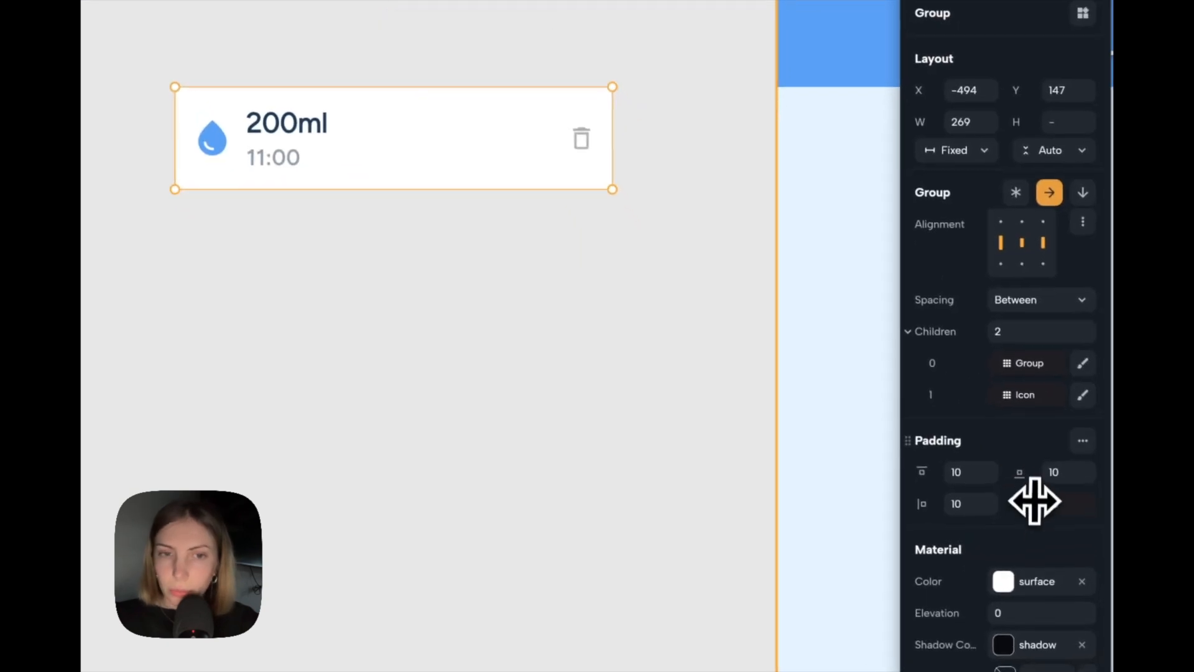
scroll(1012, 475, "down", 4)
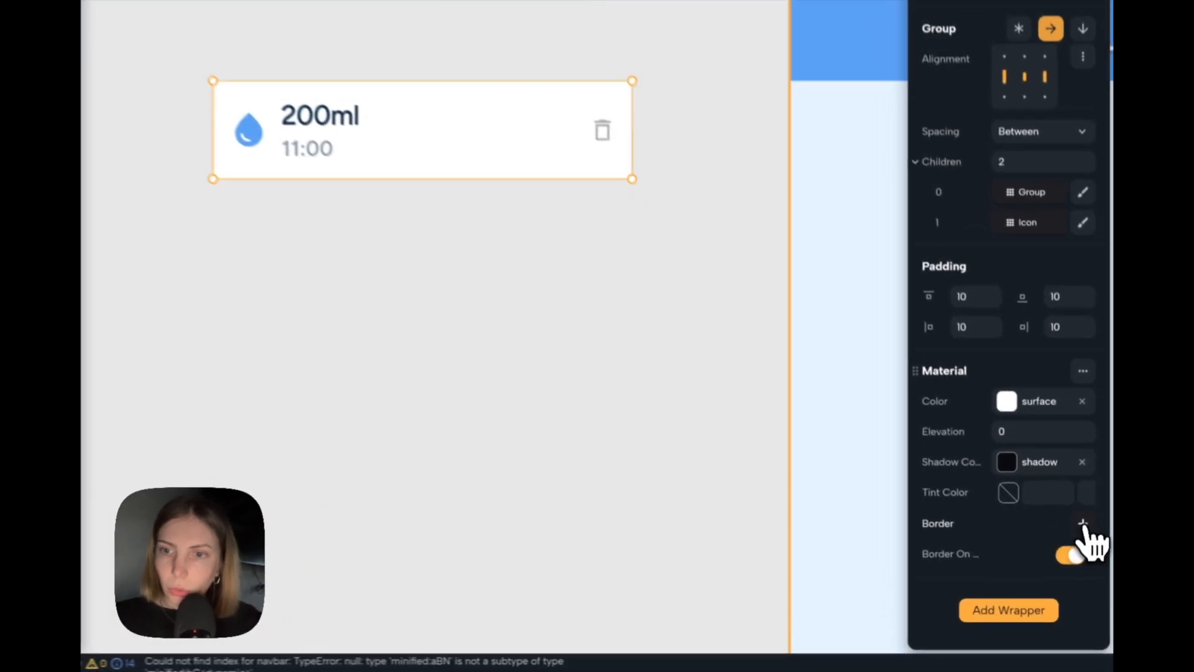
left_click(1088, 547)
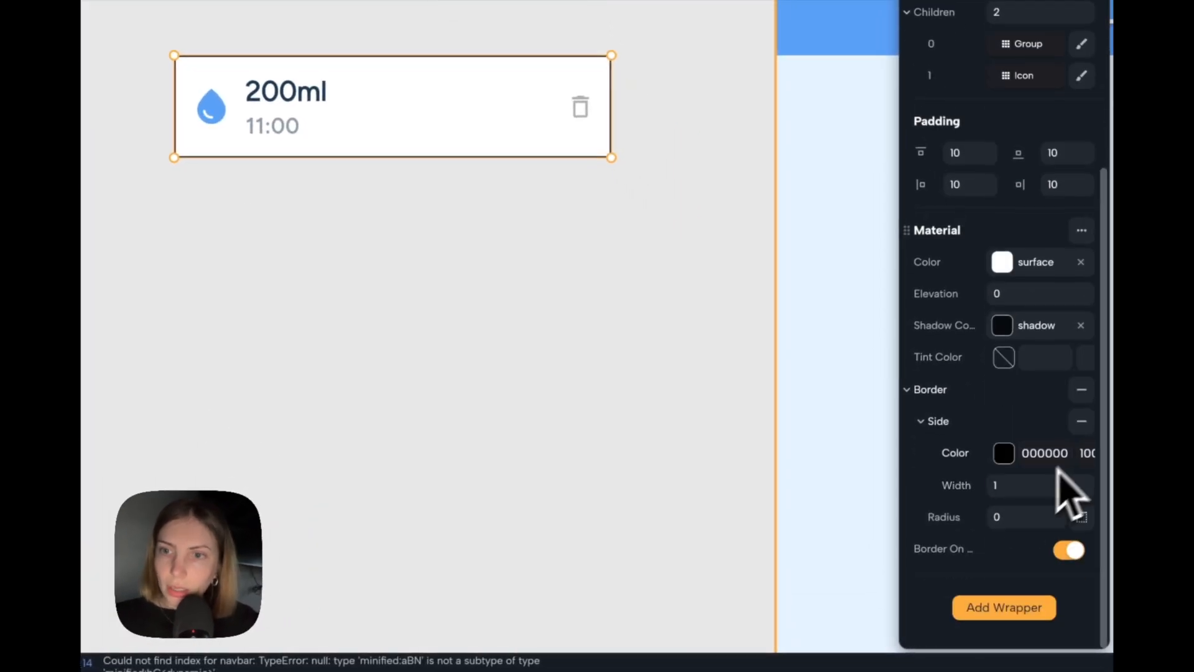
left_click(1008, 516)
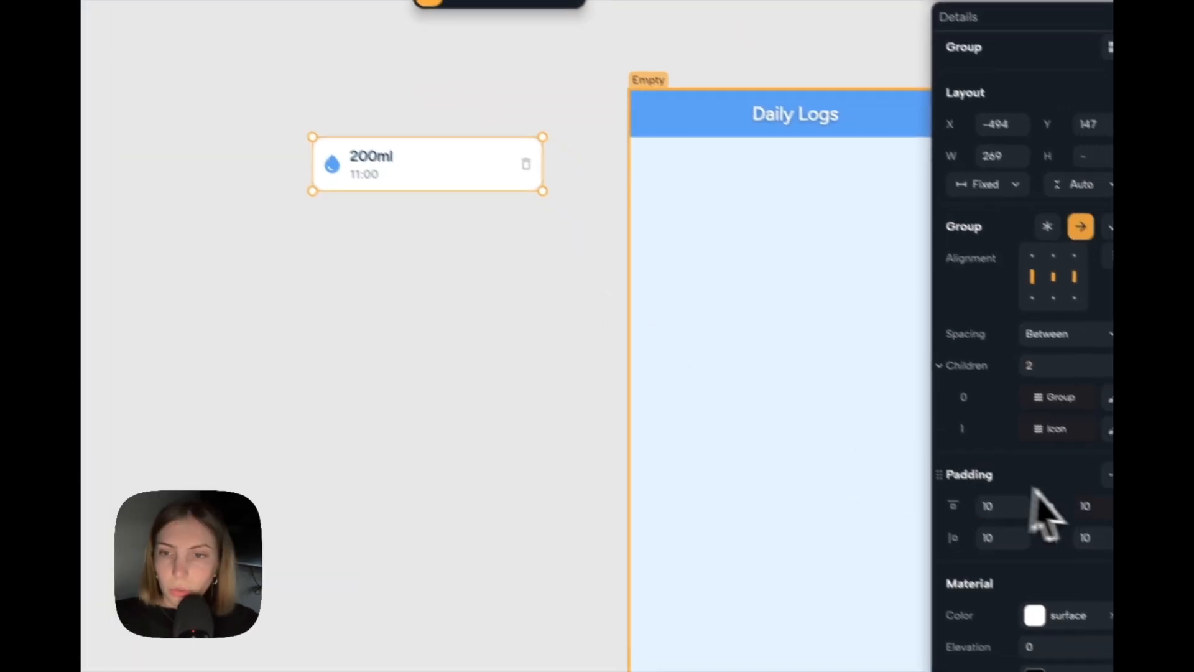
scroll(1051, 472, "down", 4)
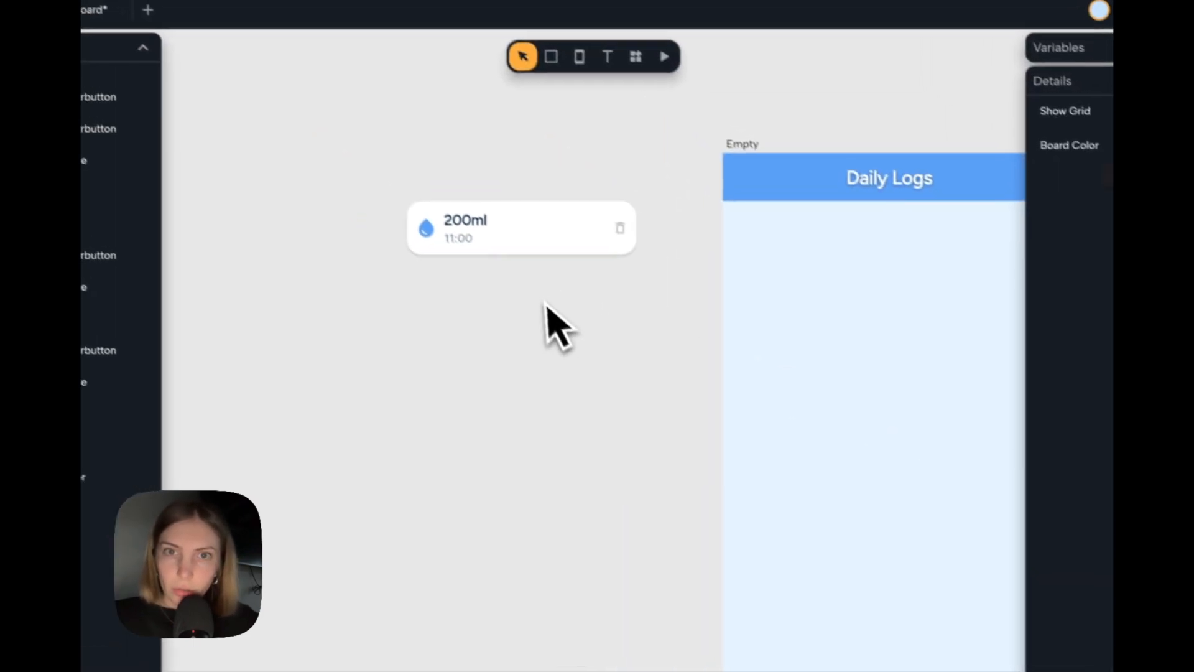
Change the Daily Logs screen's group layout to a vertical column.
scroll(565, 330, "down", 3)
left_click(667, 194)
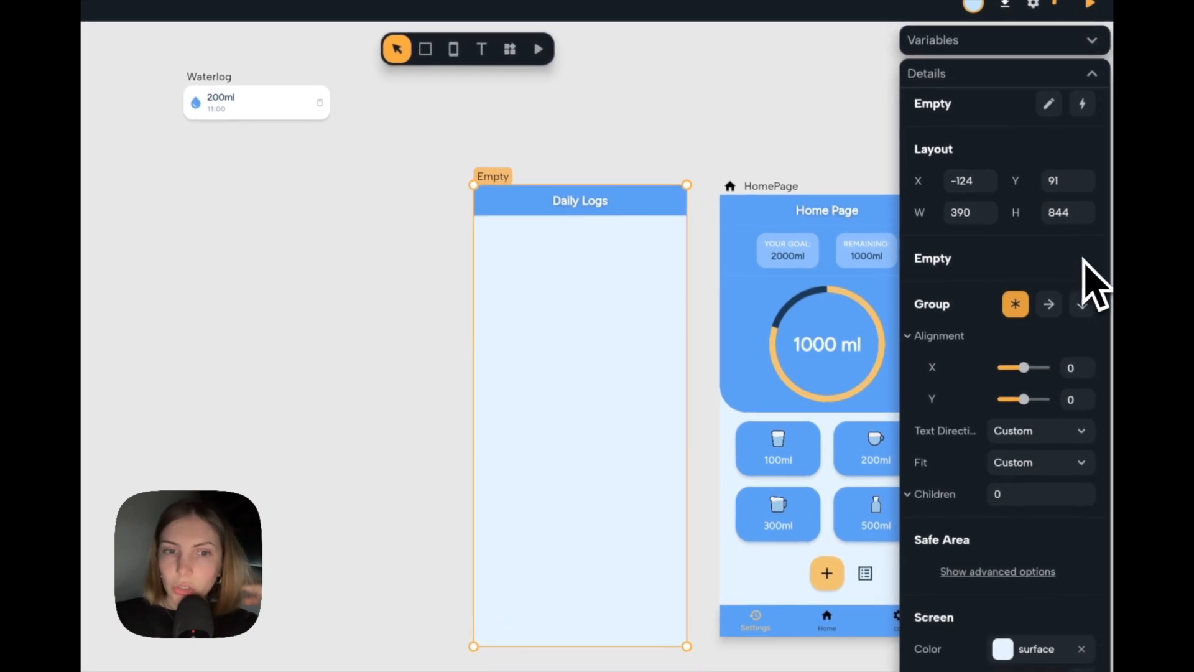
left_click(1081, 303)
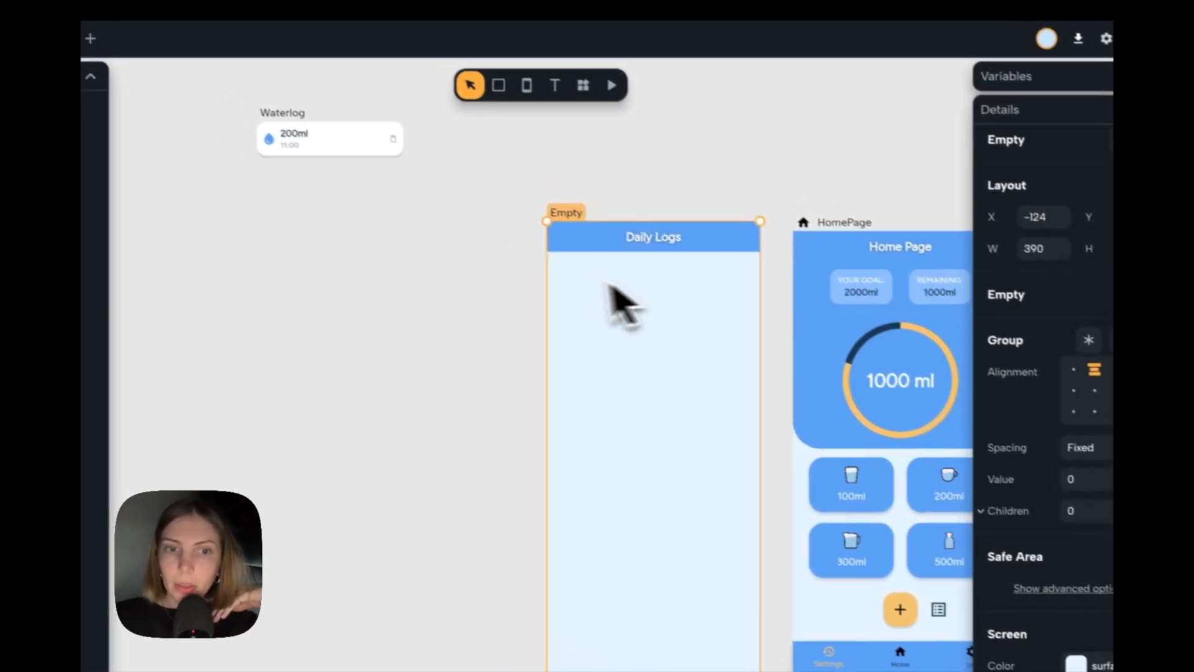
left_click(501, 277)
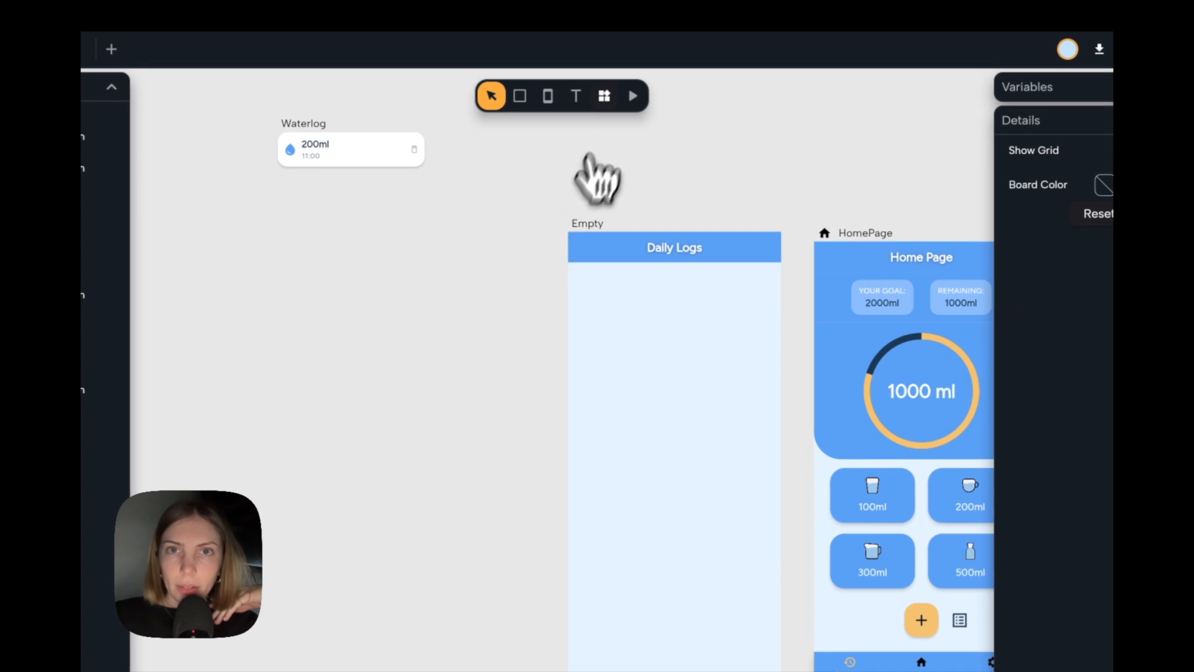
Add a ListView widget and place it inside the Daily Logs screen below the header.
left_click(583, 85)
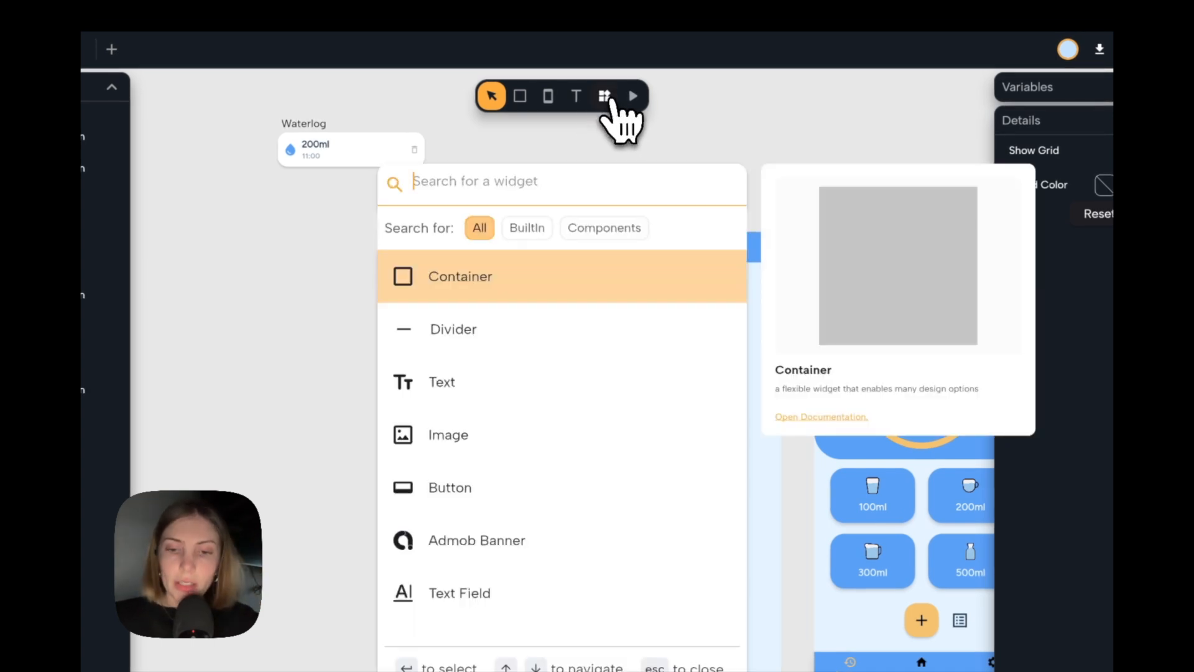
type("list")
key("Return")
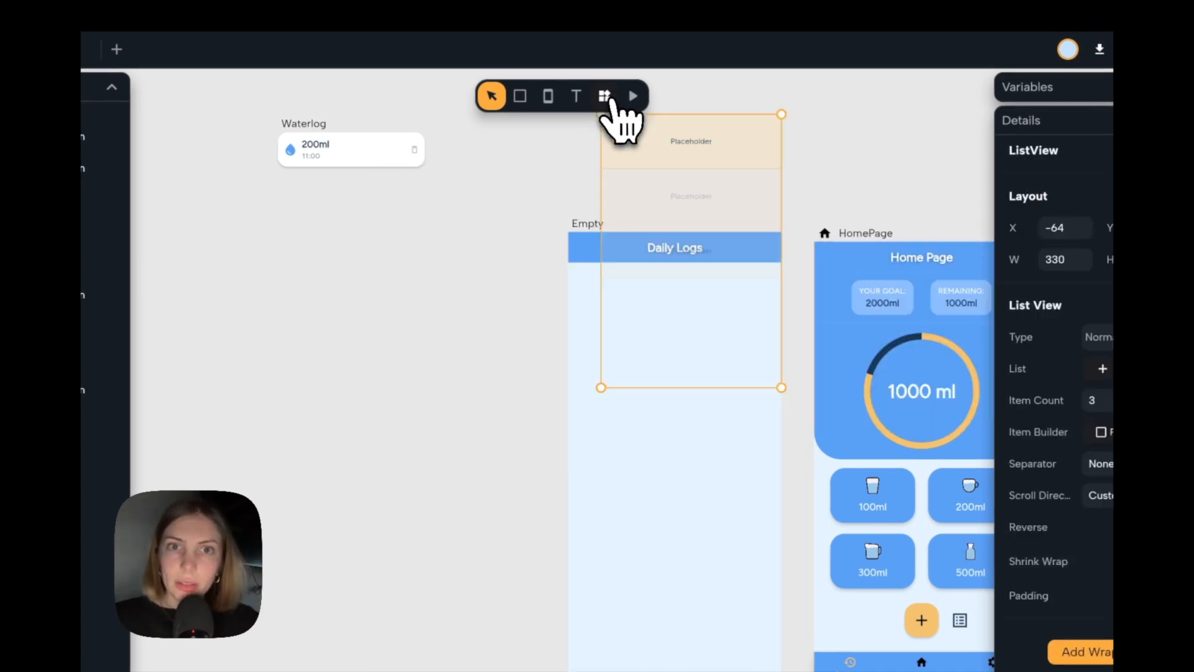
left_click_drag(649, 199, 650, 352)
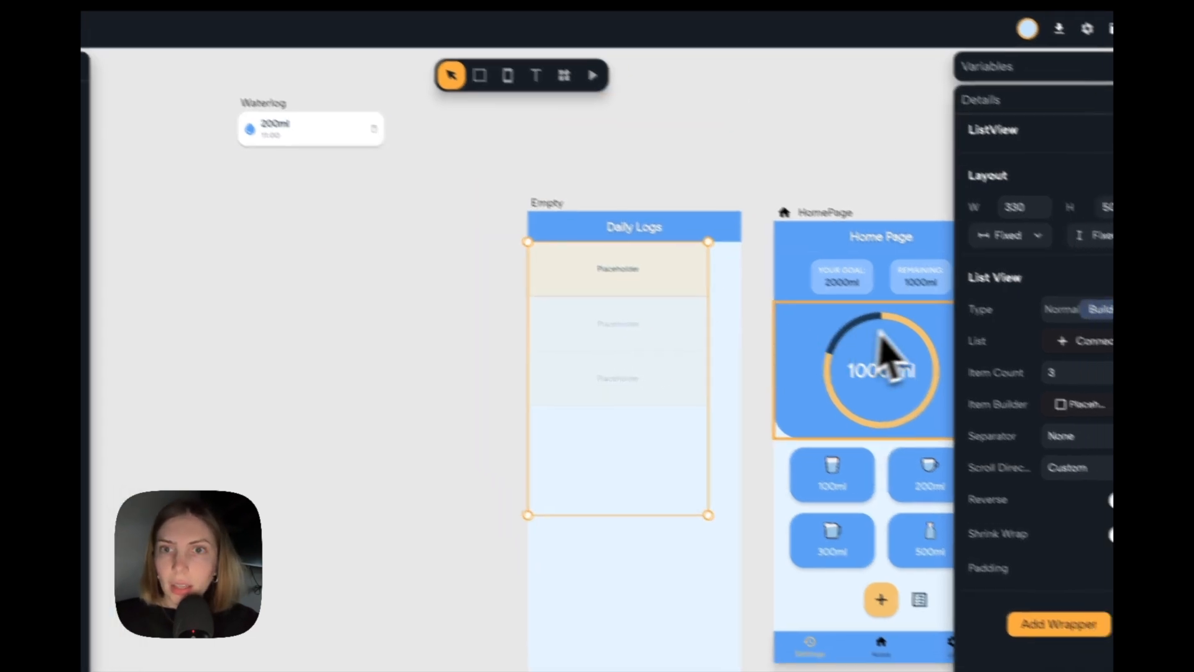
Set both the width and the height of the ListView to Expand.
left_click(971, 211)
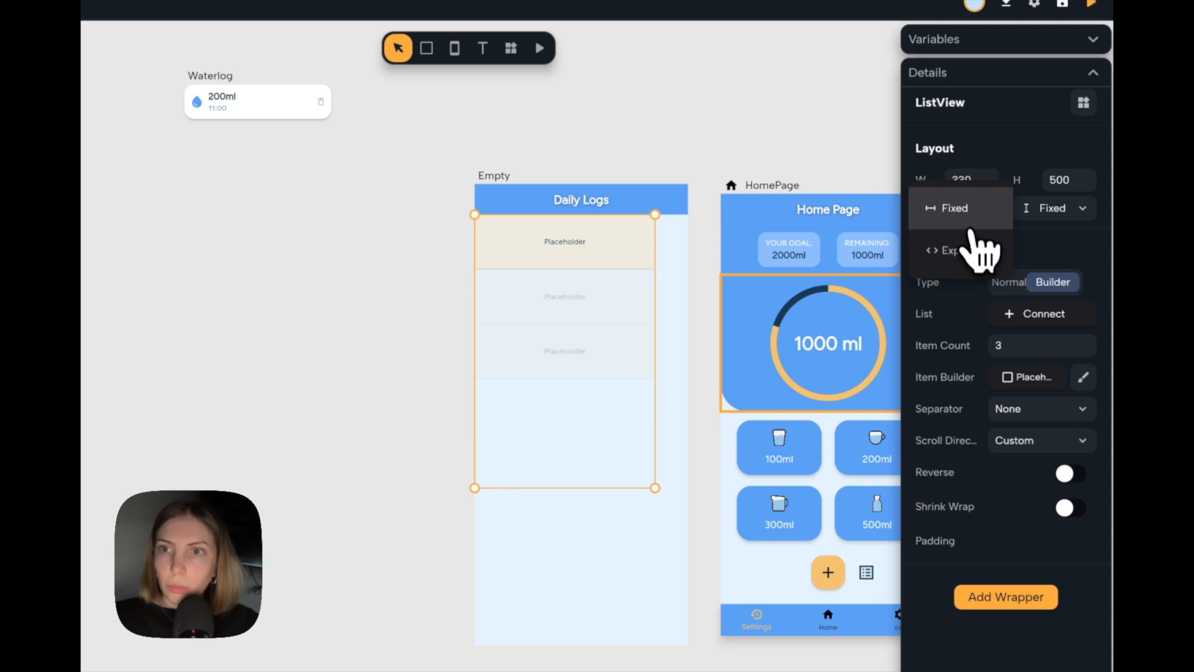
left_click(964, 250)
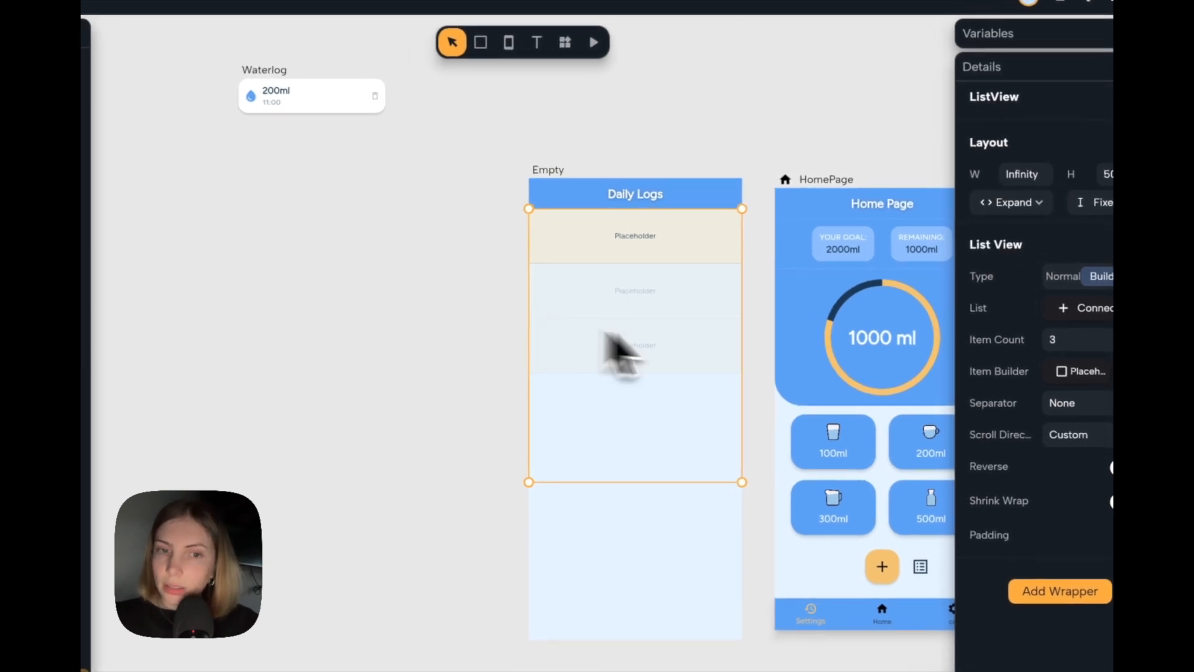
left_click(1103, 203)
left_click(1055, 266)
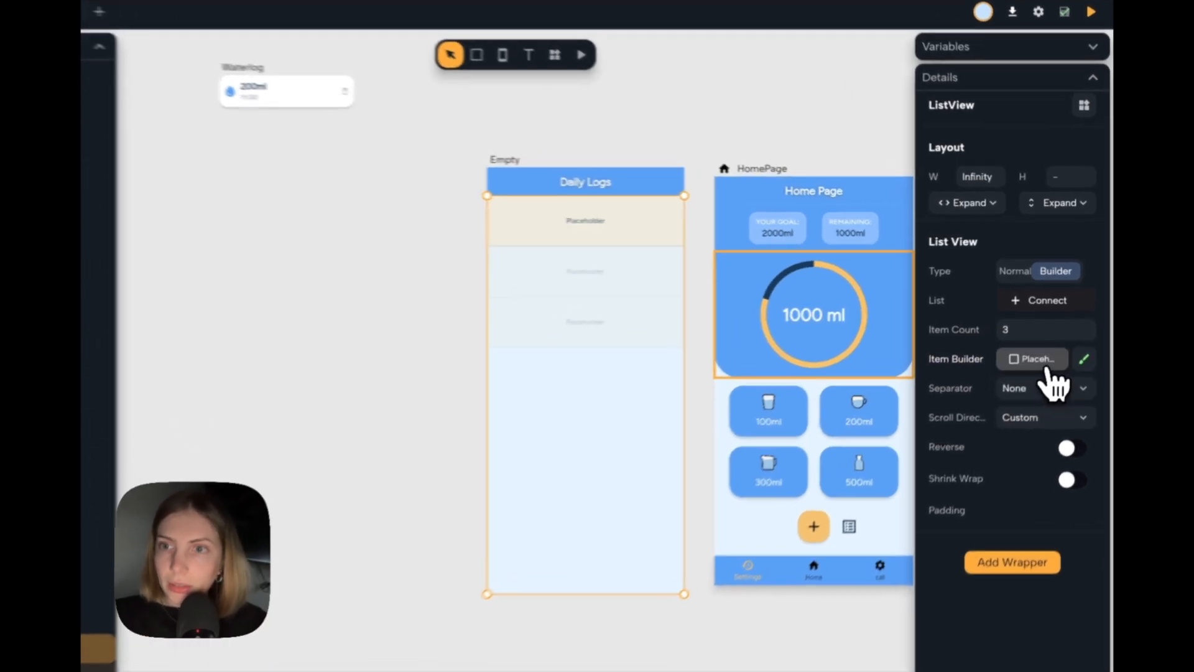
Use the Waterlog component as the ListView's item builder widget.
left_click(1050, 339)
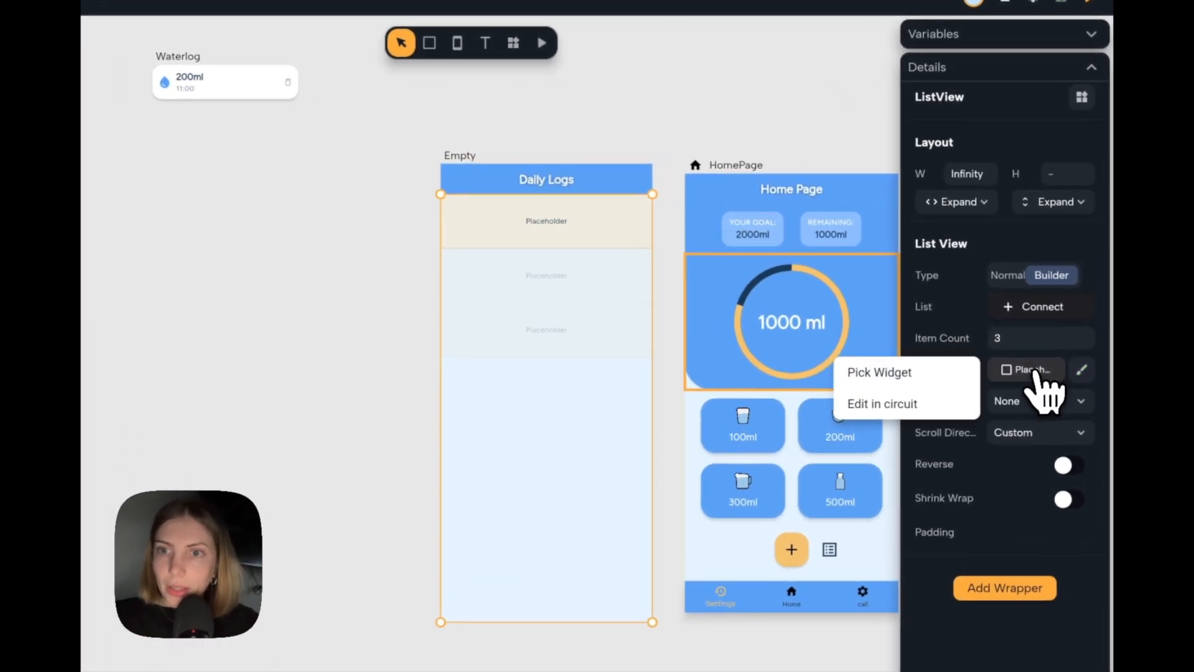
left_click(931, 382)
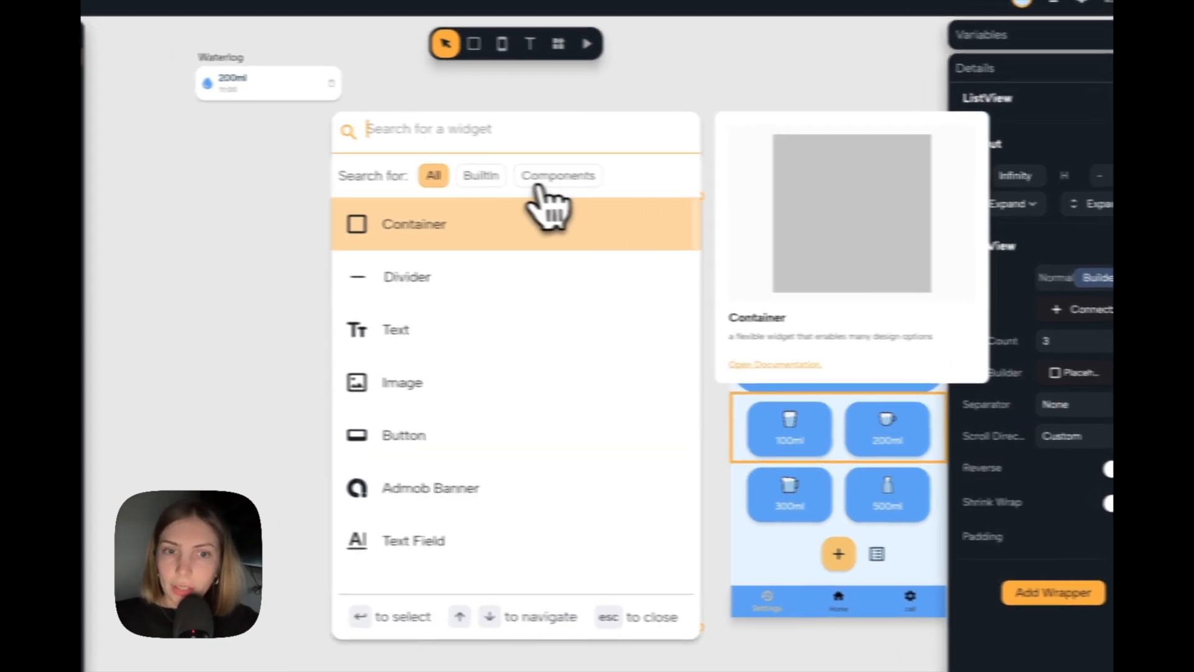
left_click(636, 183)
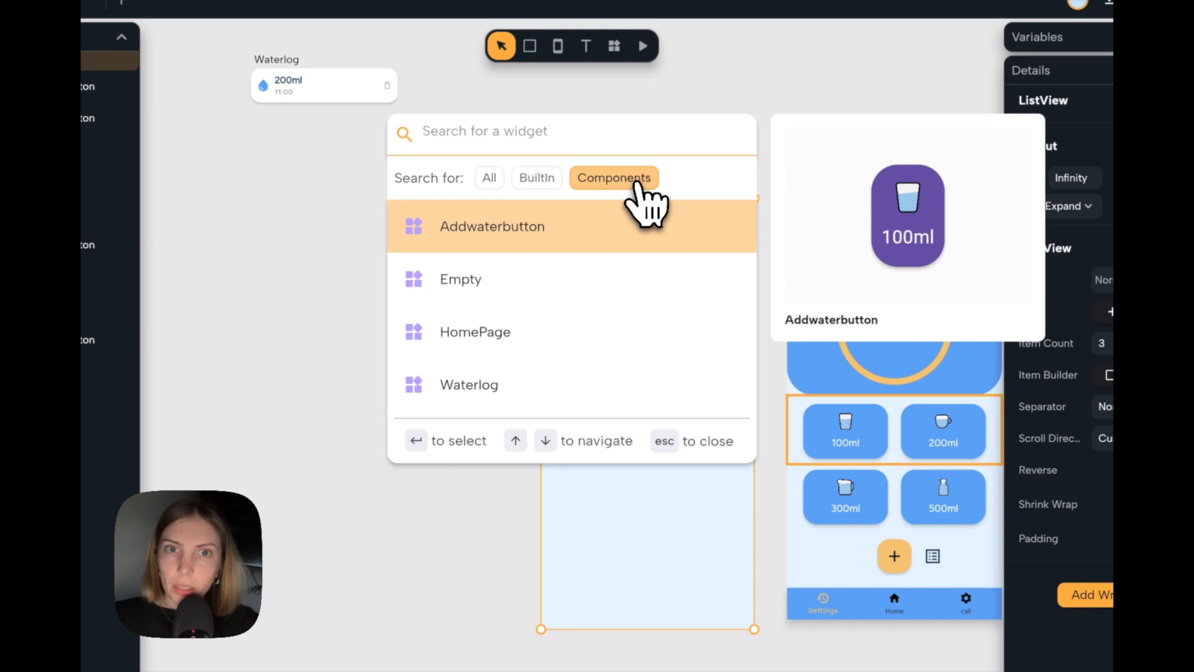
left_click(611, 387)
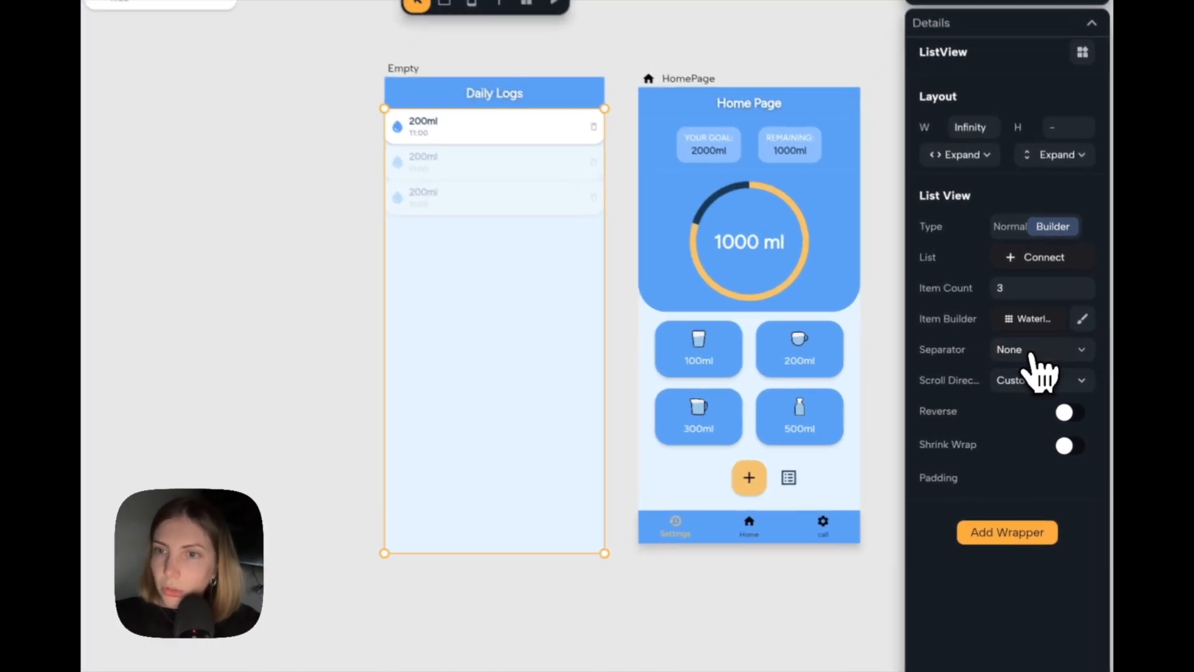
Give the ListView a Fixed Spacing separator of 16 and add padding with 16 on the left and right sides.
left_click(1034, 371)
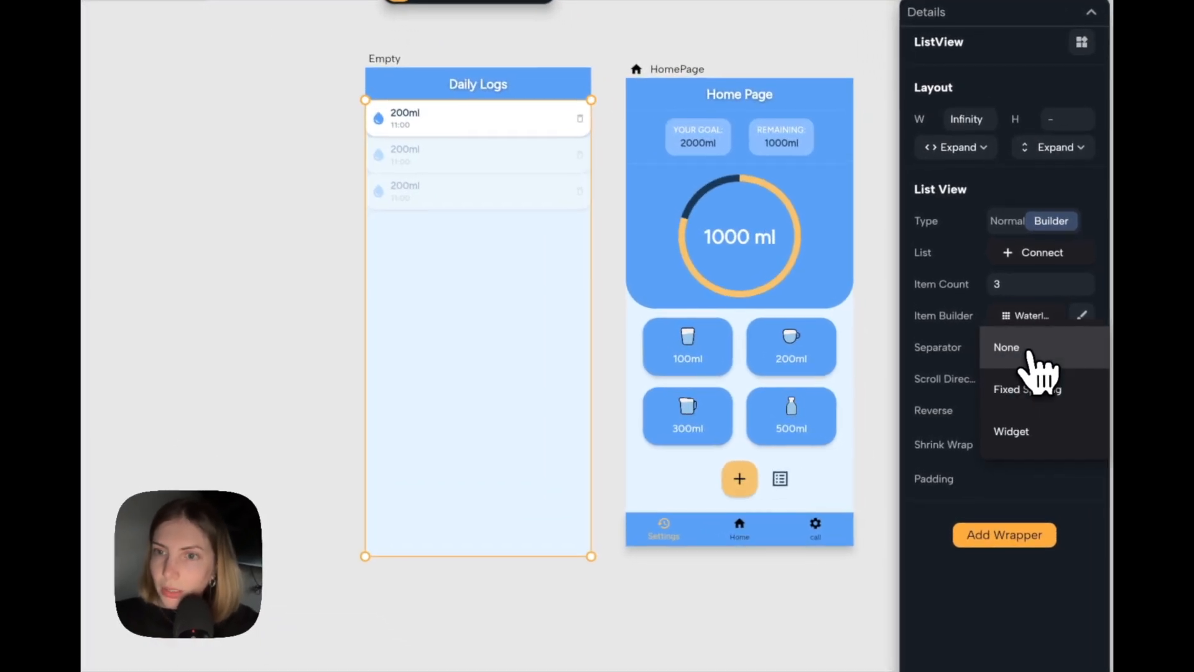
left_click(1032, 401)
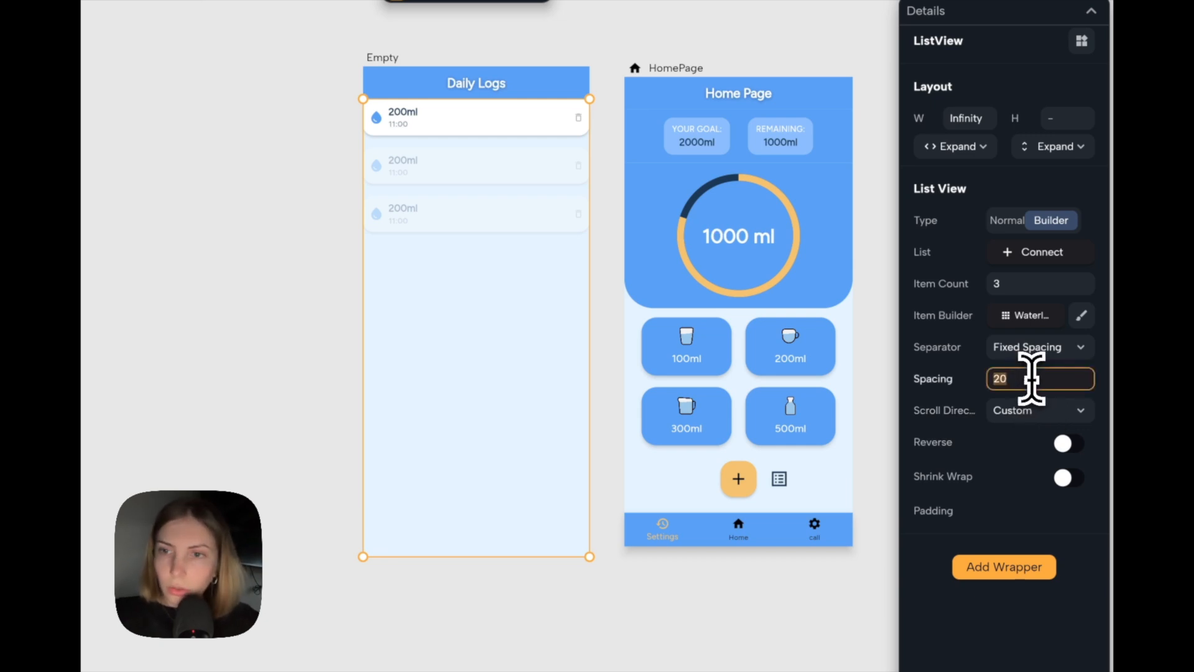
type("16")
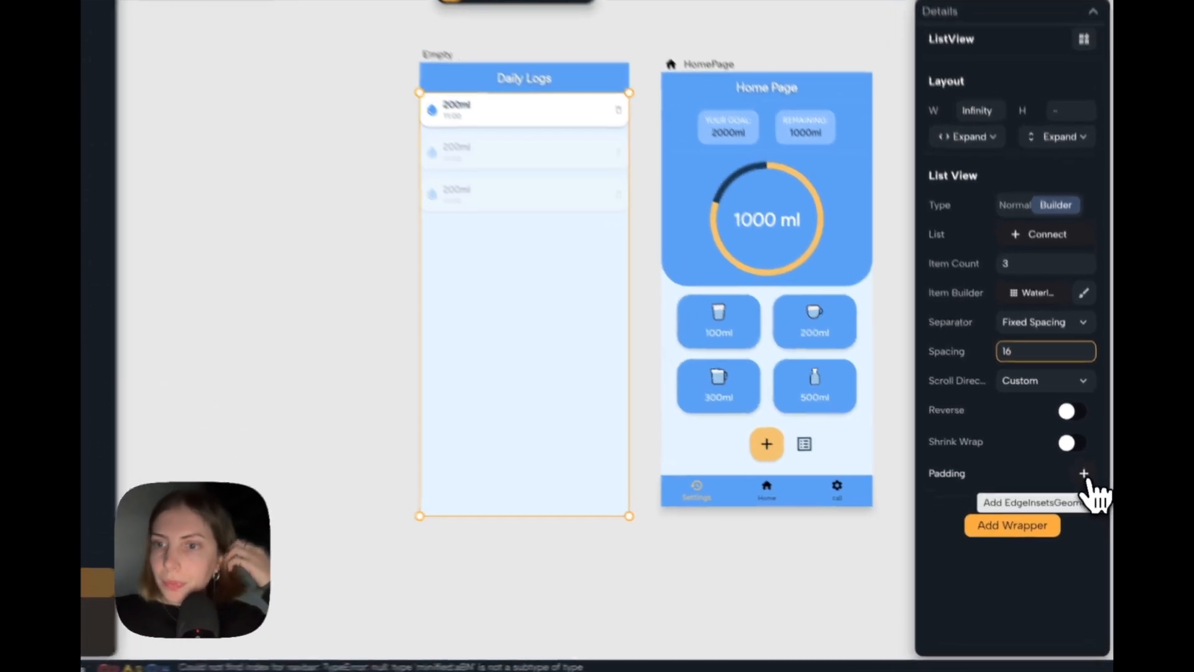
left_click(1087, 495)
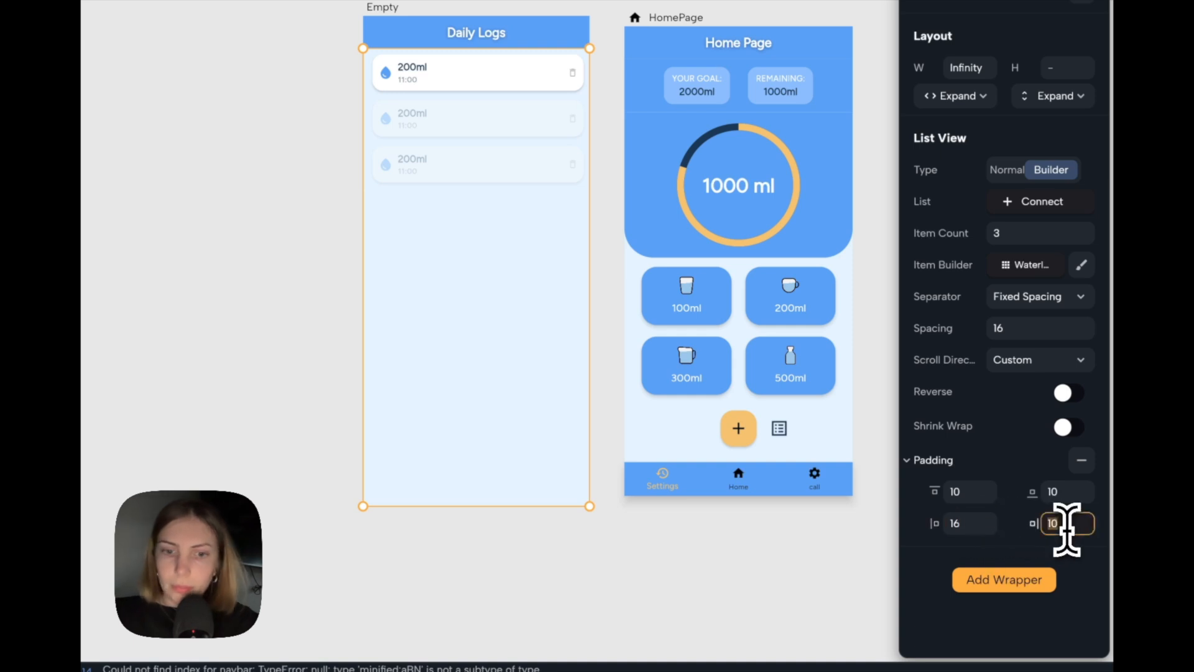
type("16")
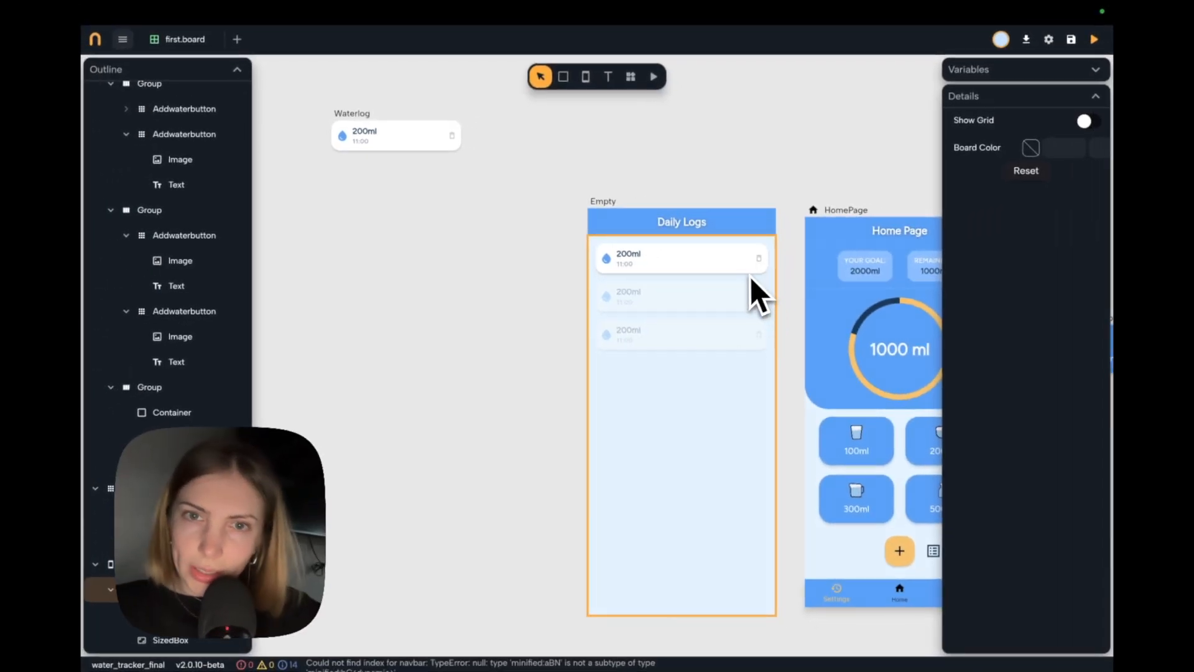
Reposition the Waterlog component on the board and set the size of its trash icon to 22.
left_click(375, 145)
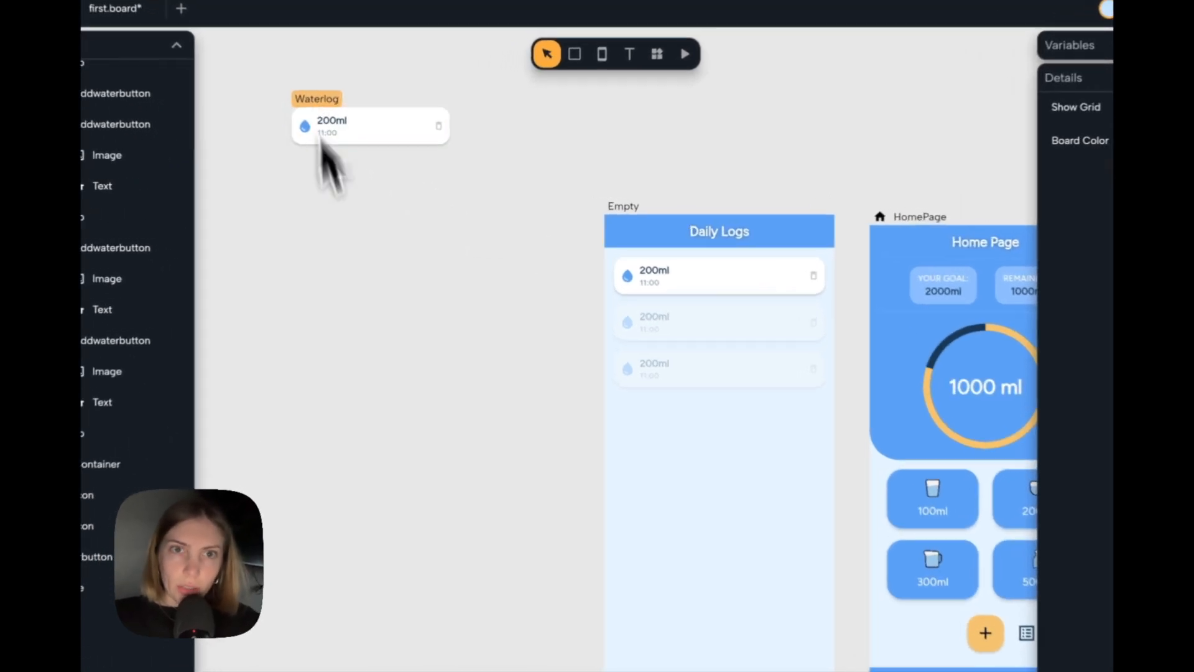
left_click_drag(352, 150, 389, 236)
scroll(393, 236, "up", 3)
scroll(371, 248, "up", 3)
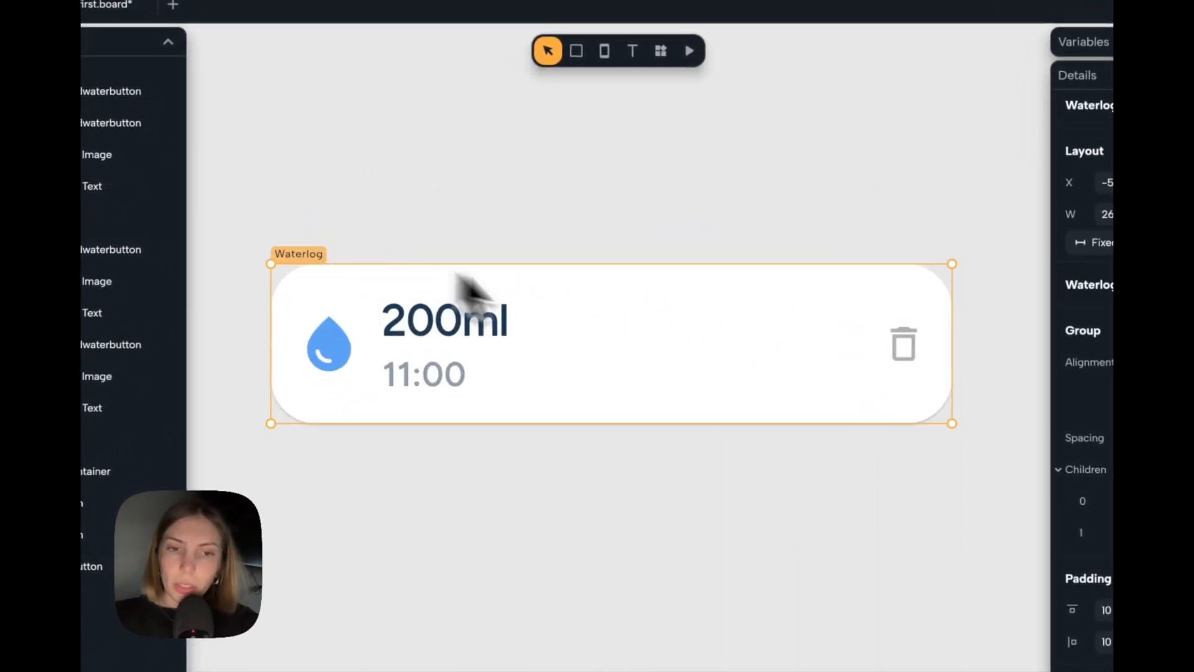
scroll(640, 414, "right", 2)
left_click(779, 343)
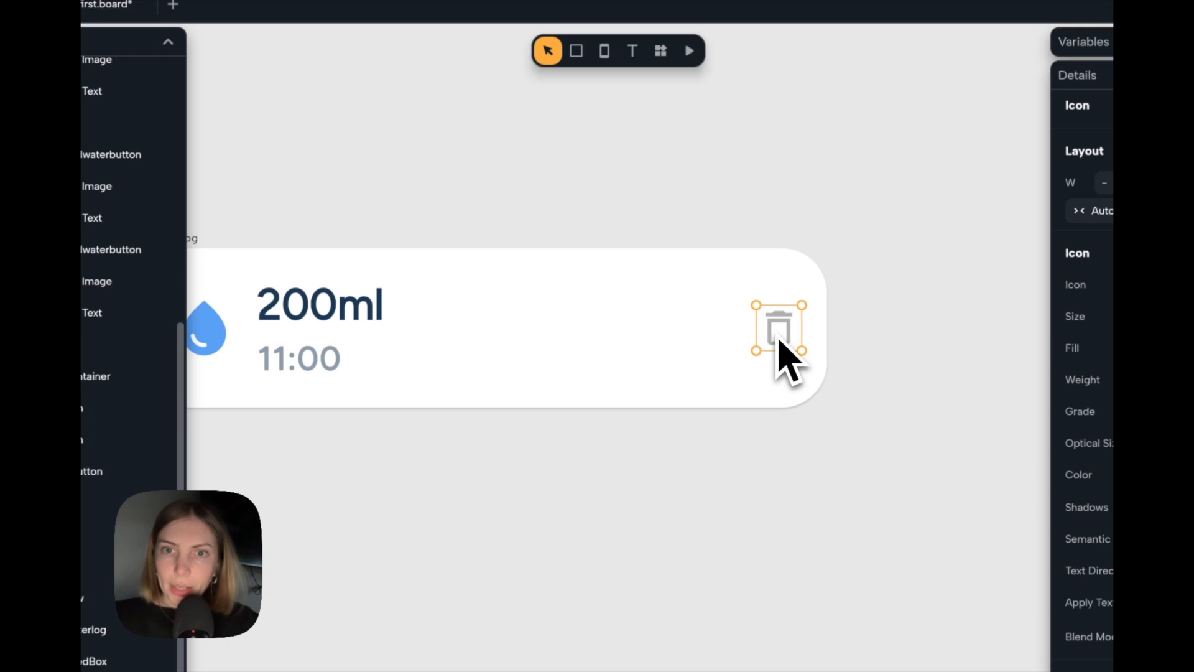
left_click(1053, 300)
type("22")
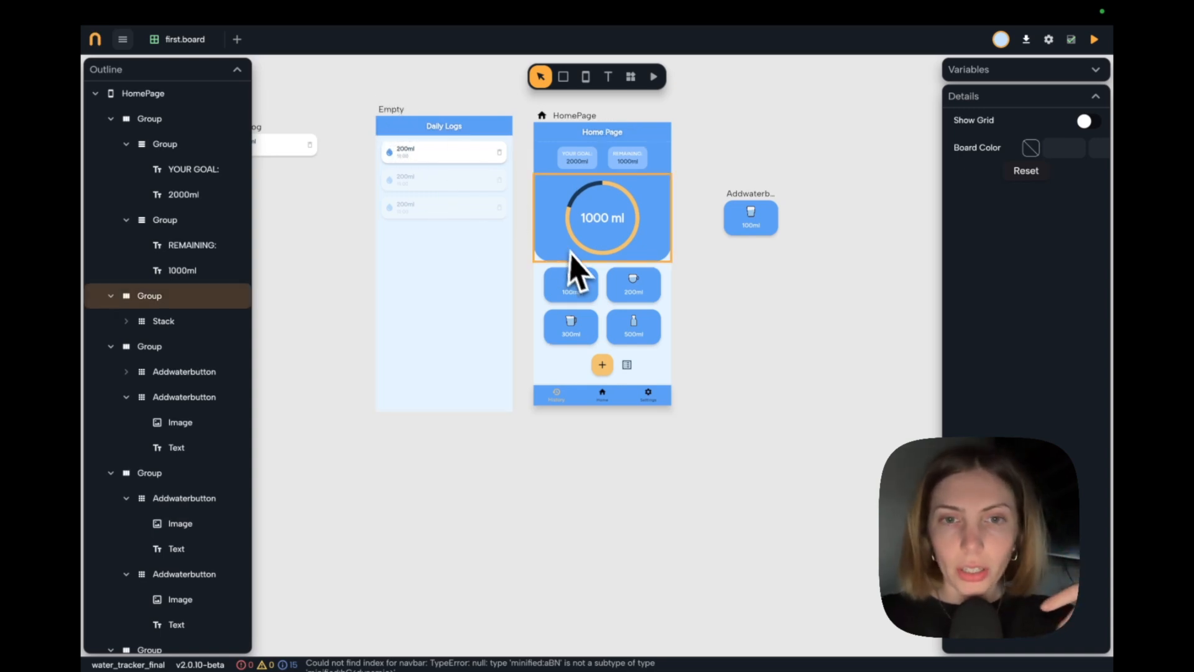
Move the Addwaterbutton component to the free space just above the HomePage screen.
scroll(569, 267, "up", 2)
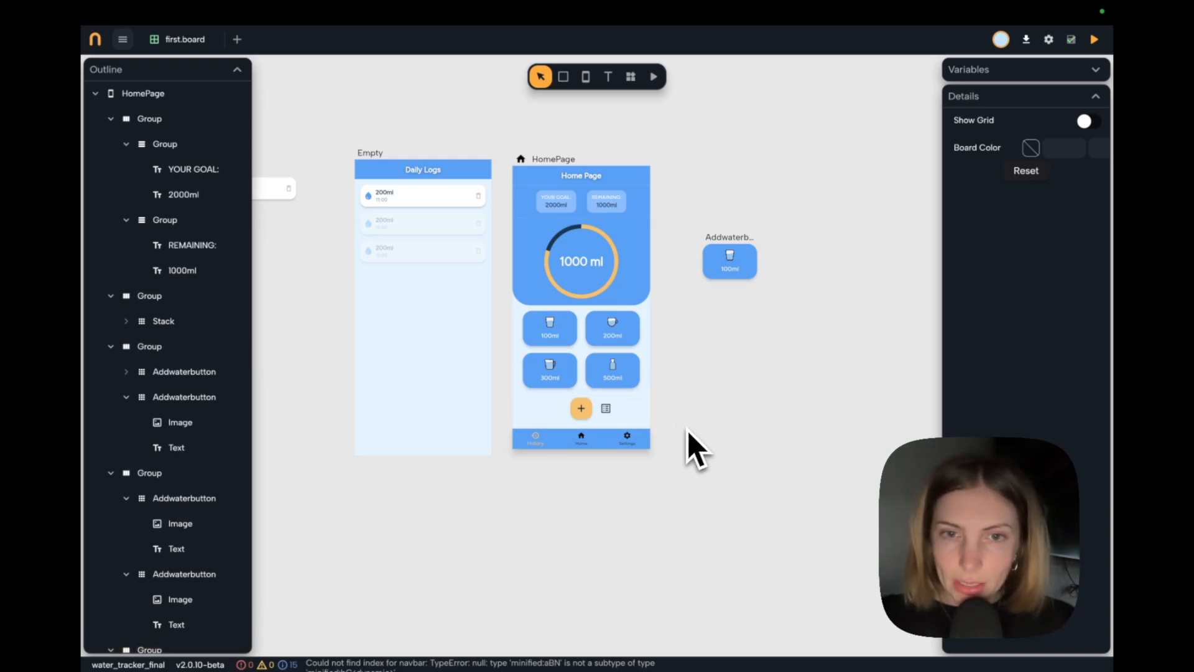
scroll(662, 439, "right", 2)
left_click_drag(676, 271, 459, 120)
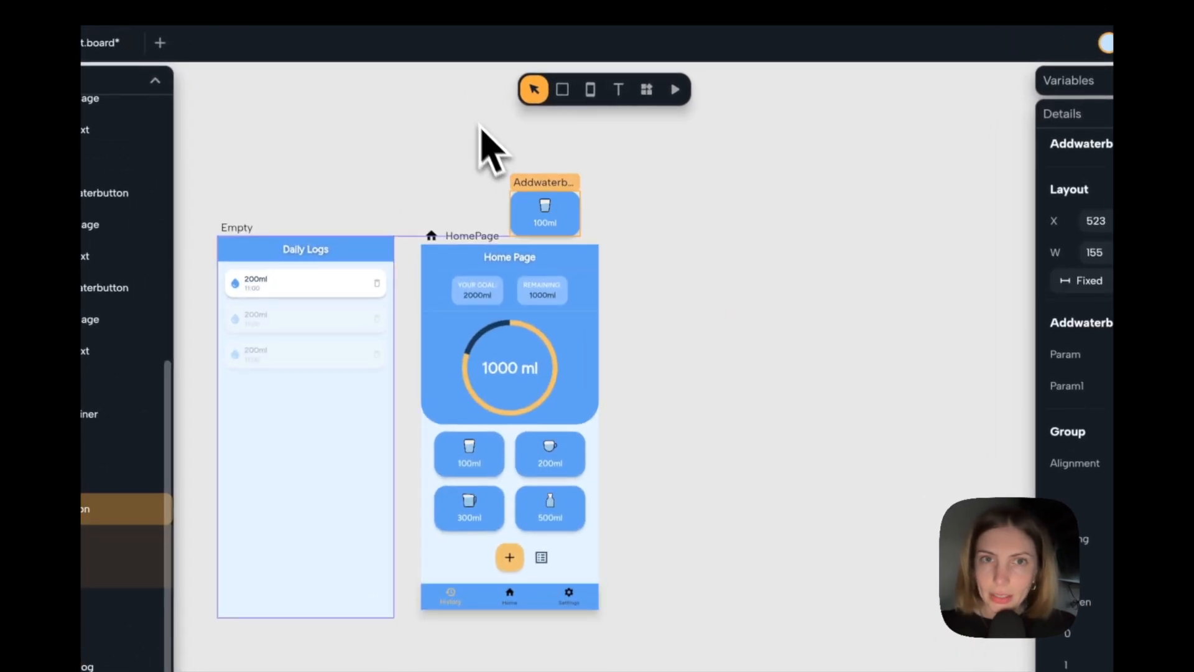
scroll(720, 298, "right", 2)
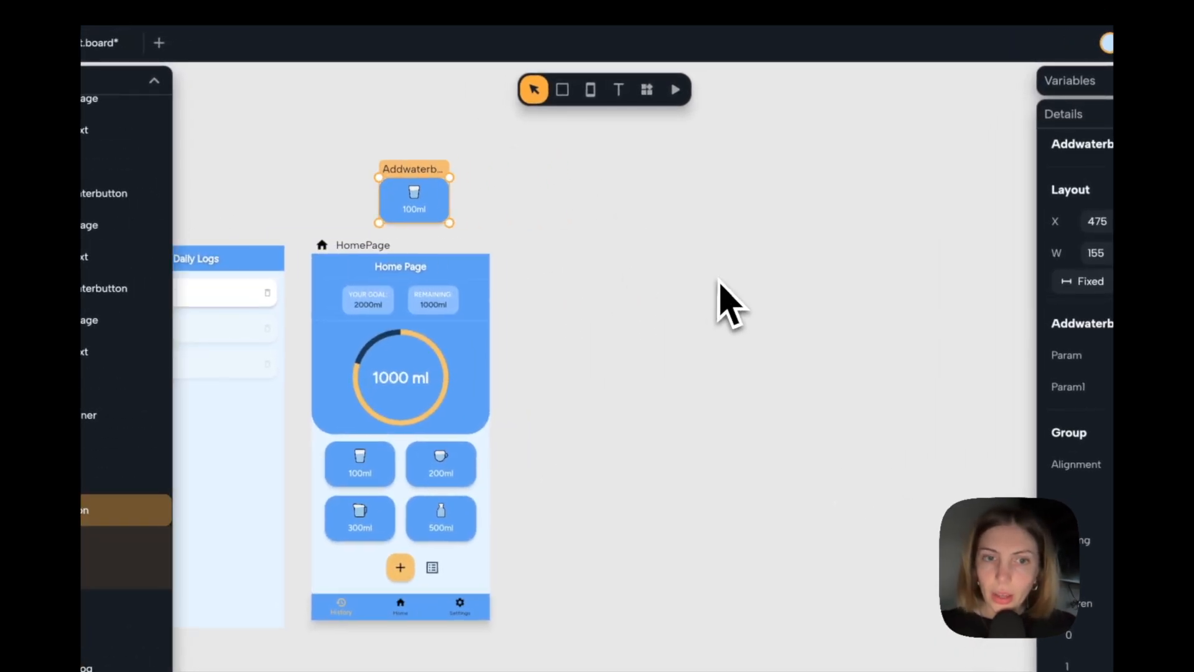
left_click(695, 315)
scroll(695, 316, "right", 2)
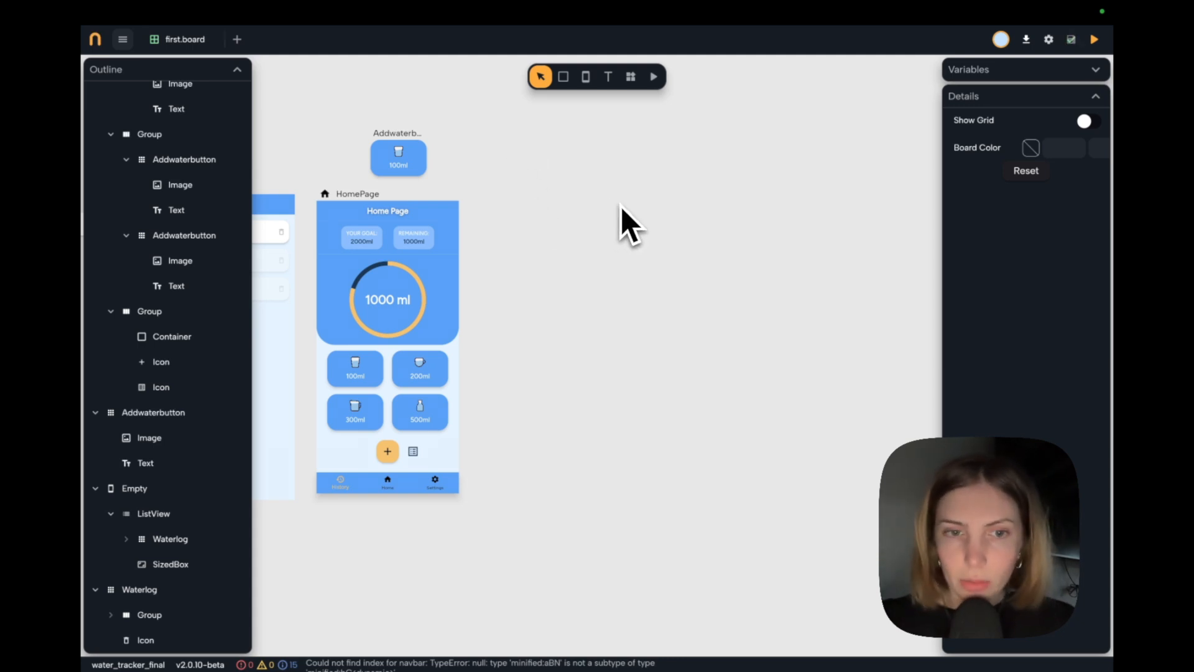
Add an Icon widget on the empty board beside HomePage and set its color to Tertiary.
left_click(630, 76)
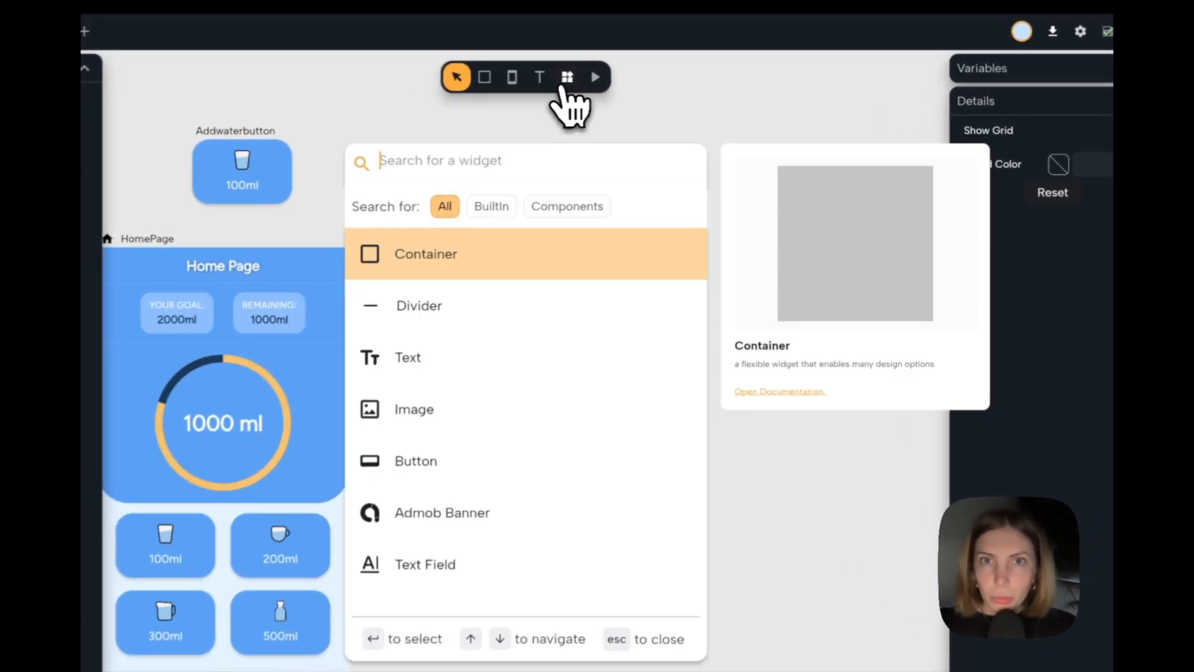
type("icon")
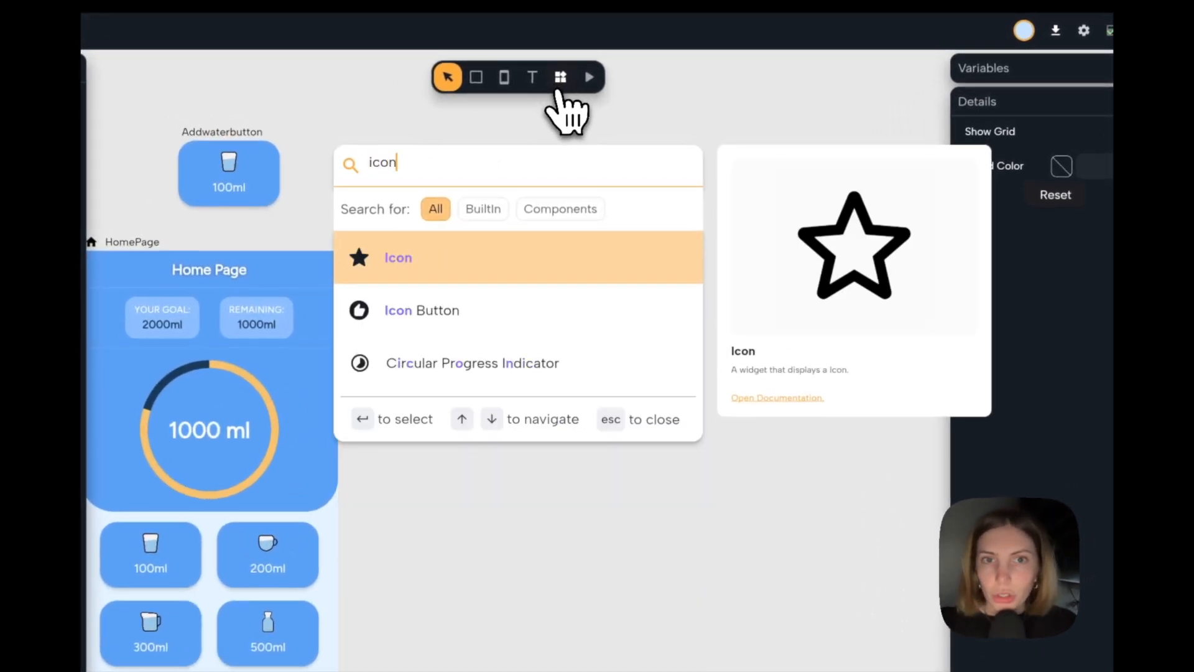
key("Return")
left_click_drag(579, 113, 467, 326)
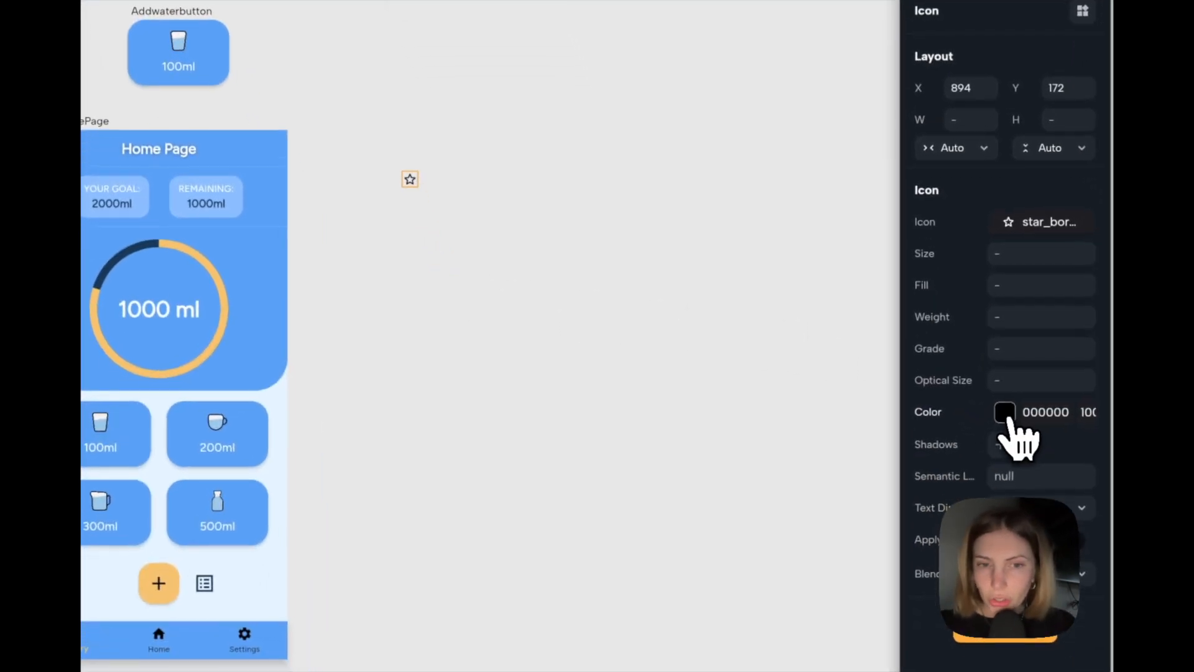
left_click(1004, 412)
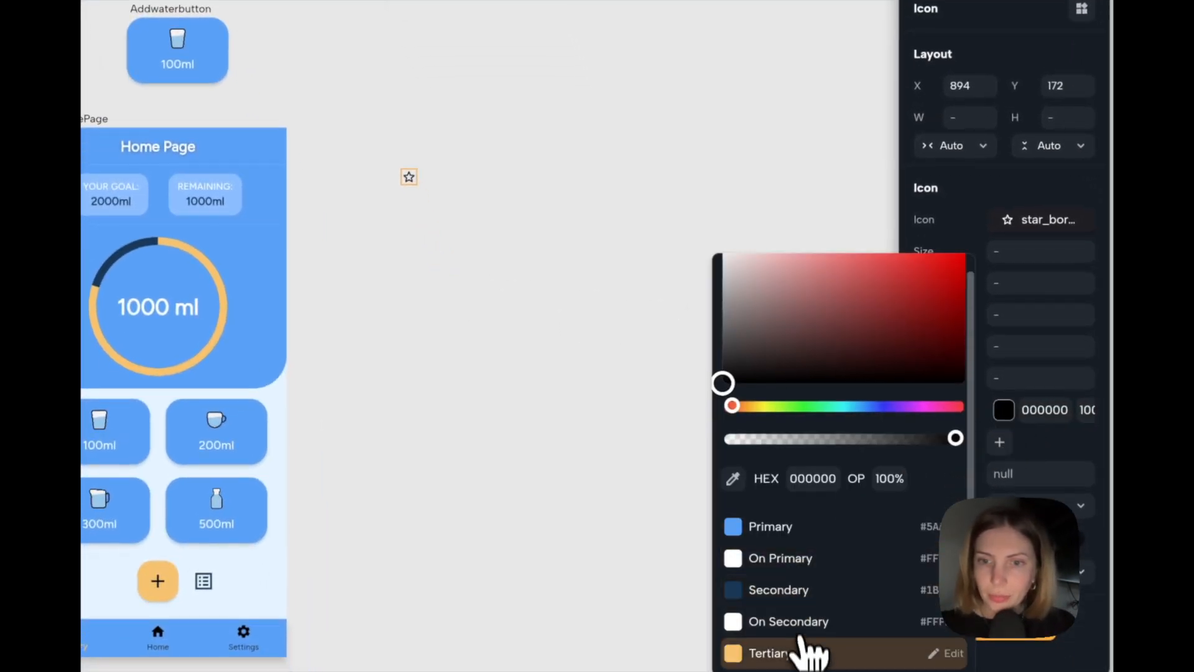
left_click(806, 651)
Replace the new icon's star symbol with a circular target symbol from the icon library.
left_click(998, 223)
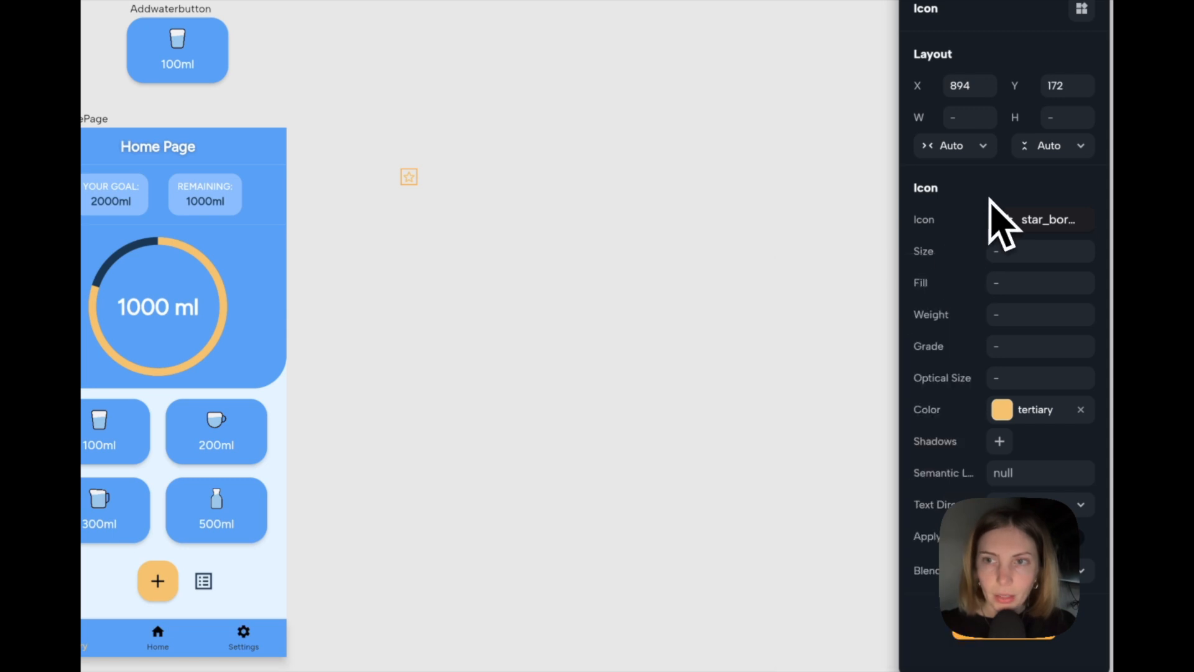
left_click(1018, 221)
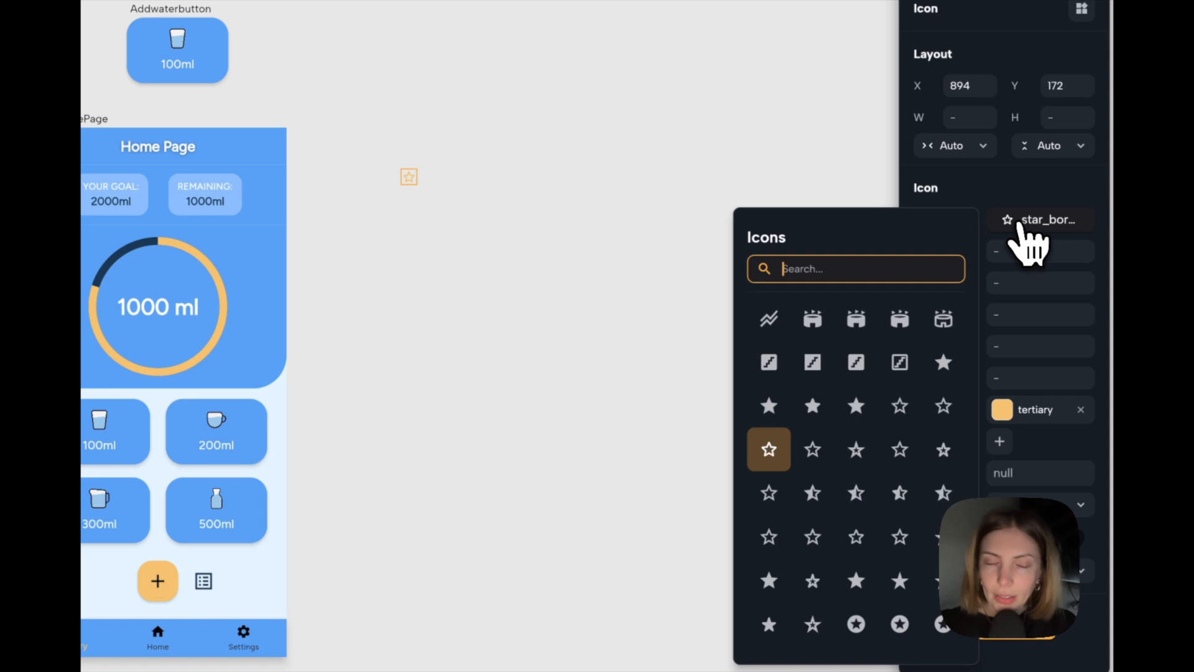
type("wat")
left_click(944, 502)
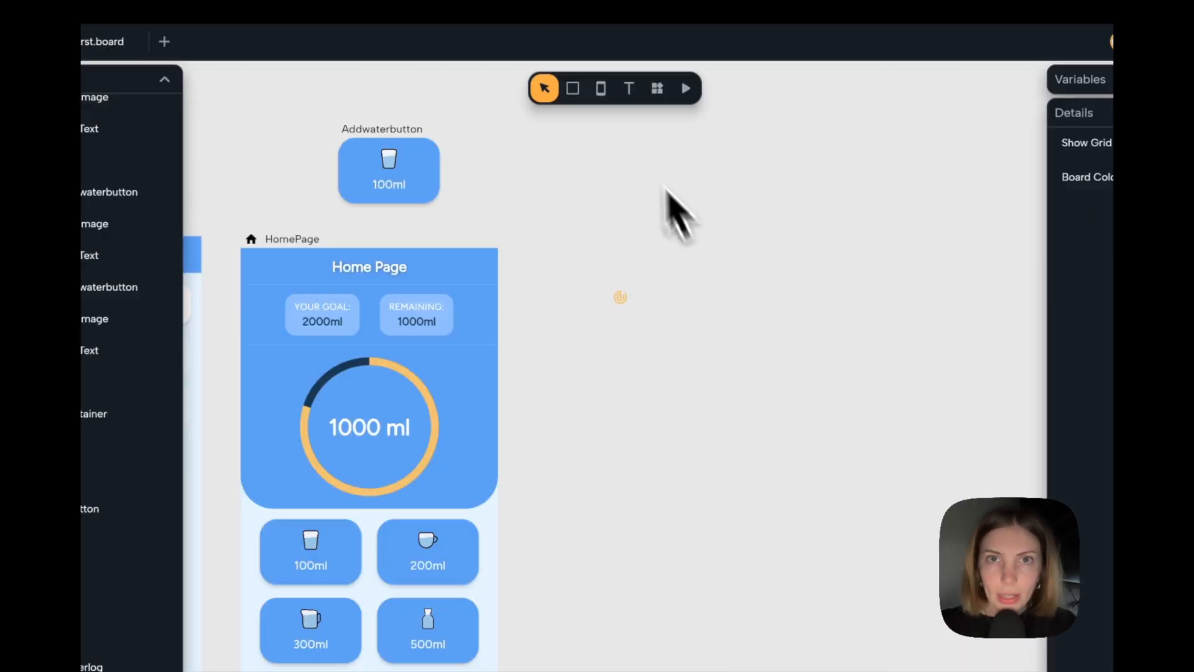
Add a text beside the target icon with the Label Large style and the content "Daily Target".
left_click(629, 87)
left_click(640, 291)
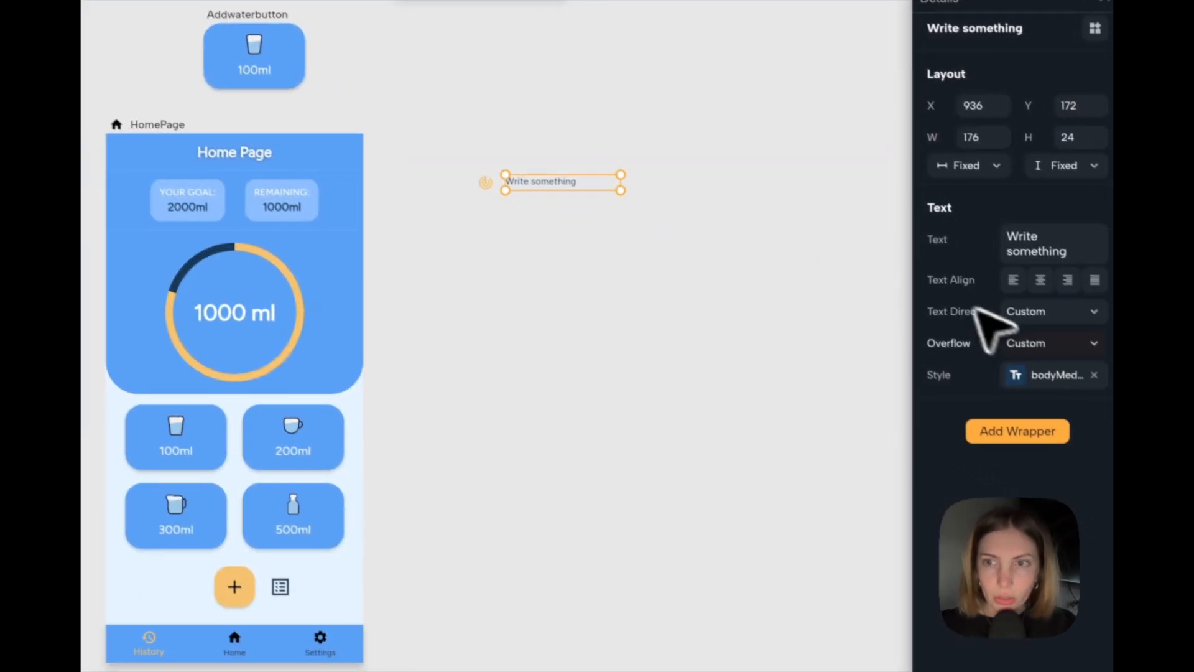
left_click(1004, 364)
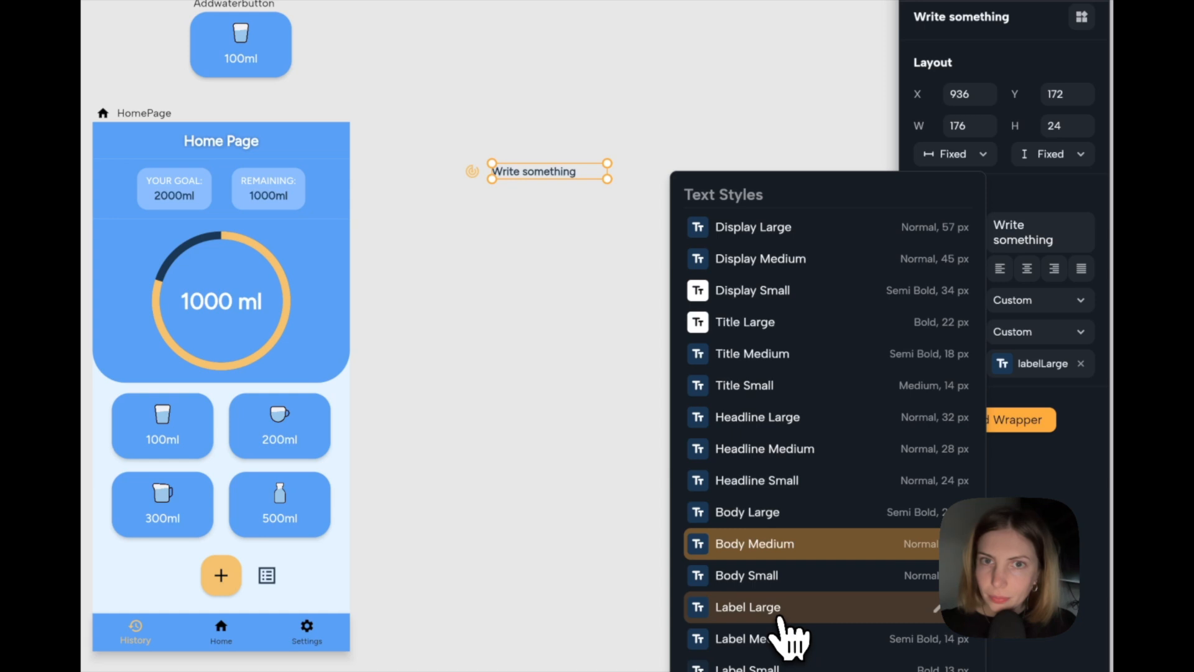
left_click(1058, 240)
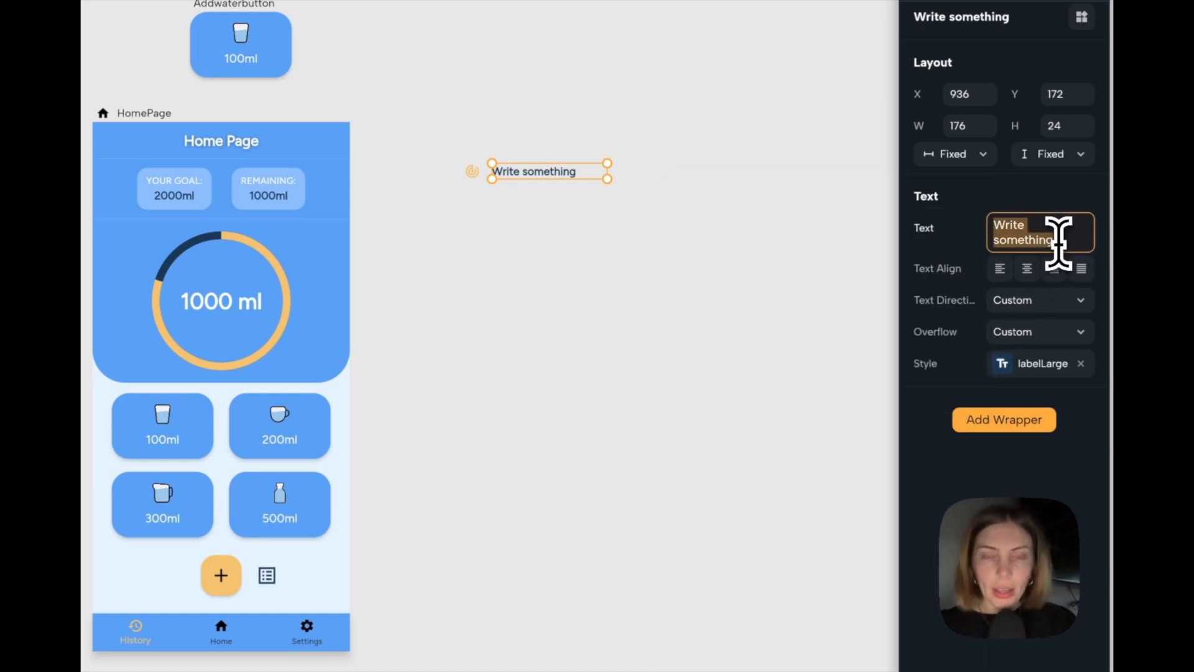
type("Daily Target")
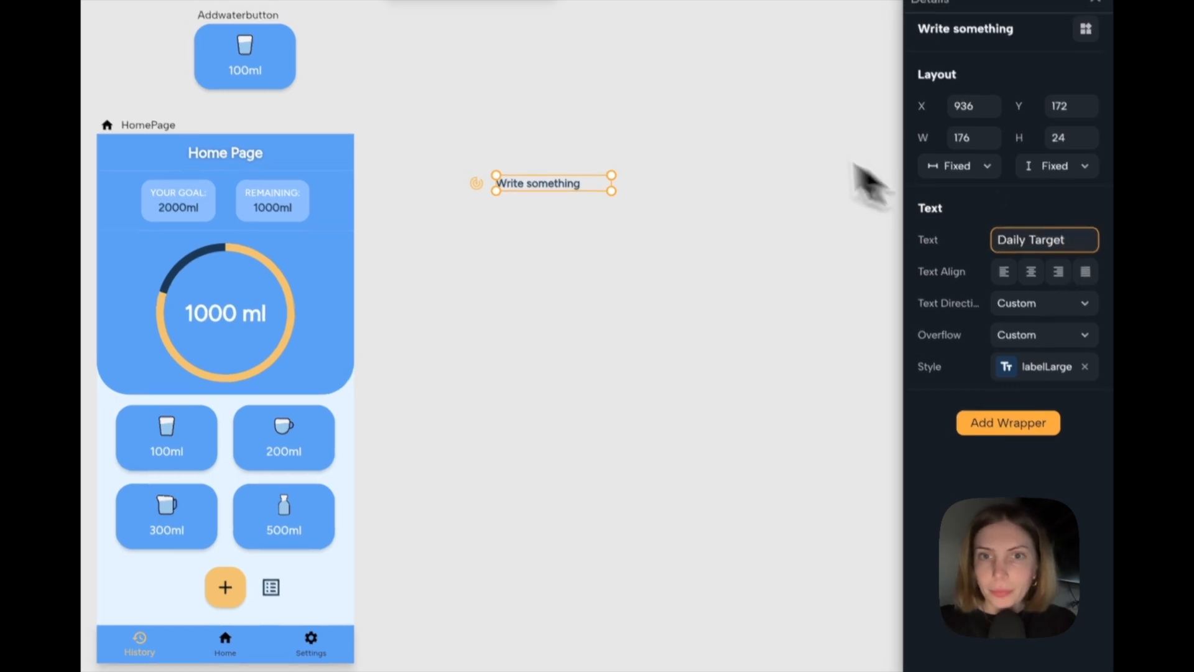
left_click(740, 121)
Set the width of the "Daily Target" text to Auto.
left_click(539, 174)
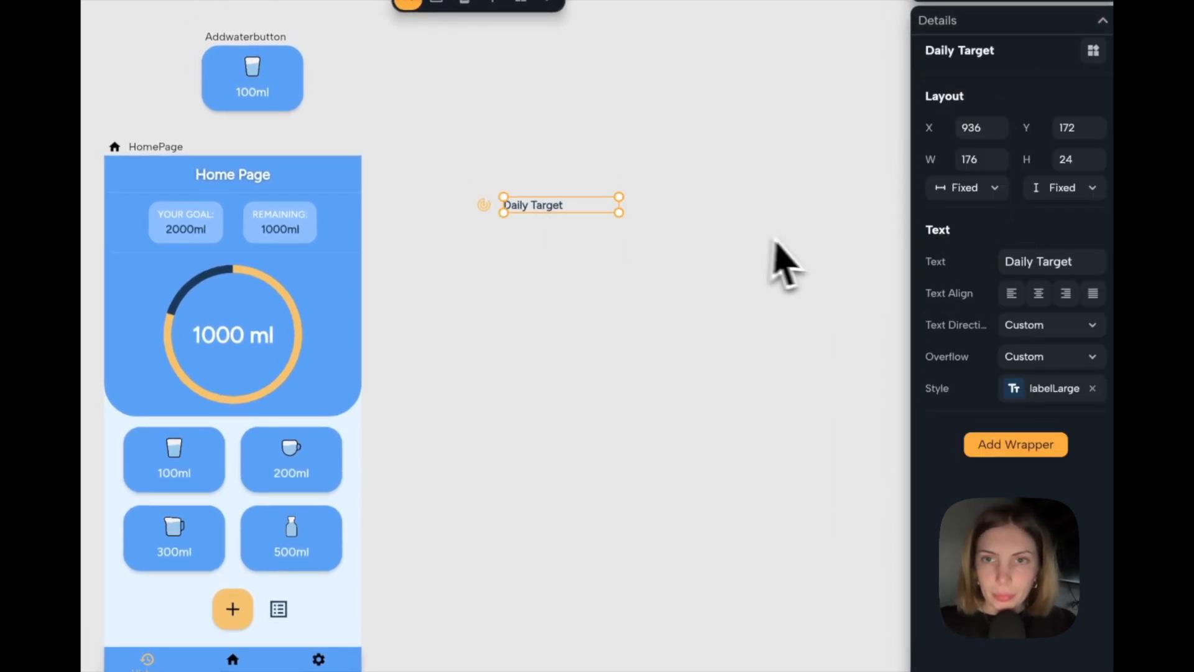
left_click(993, 206)
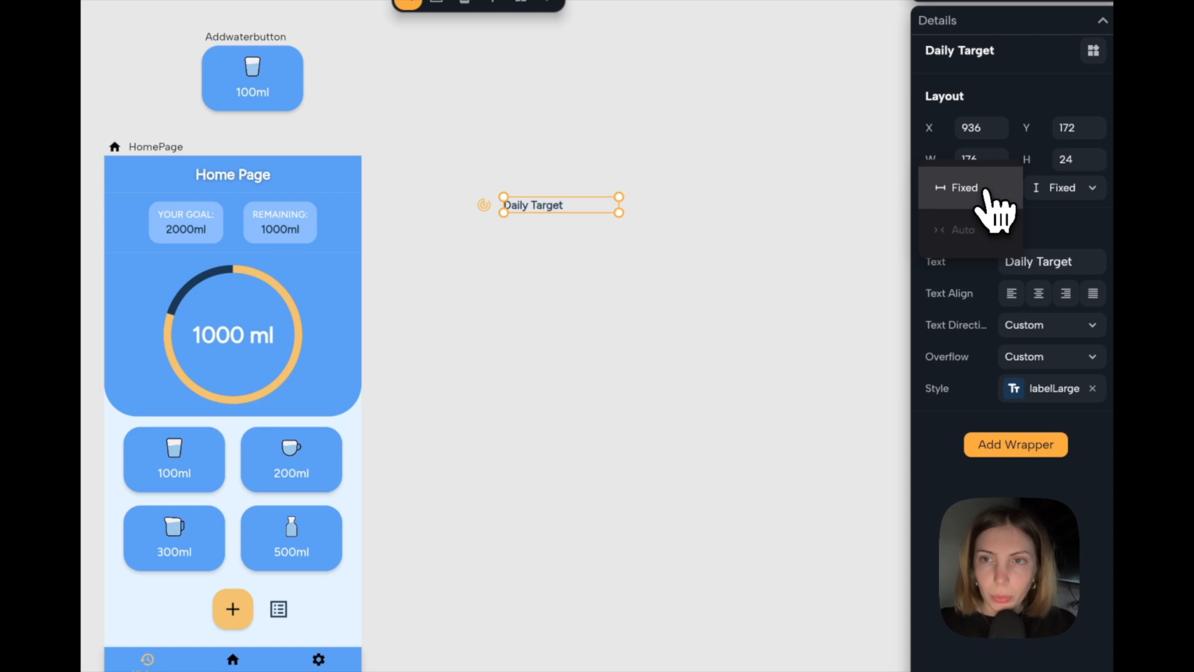
left_click(985, 231)
left_click(734, 266)
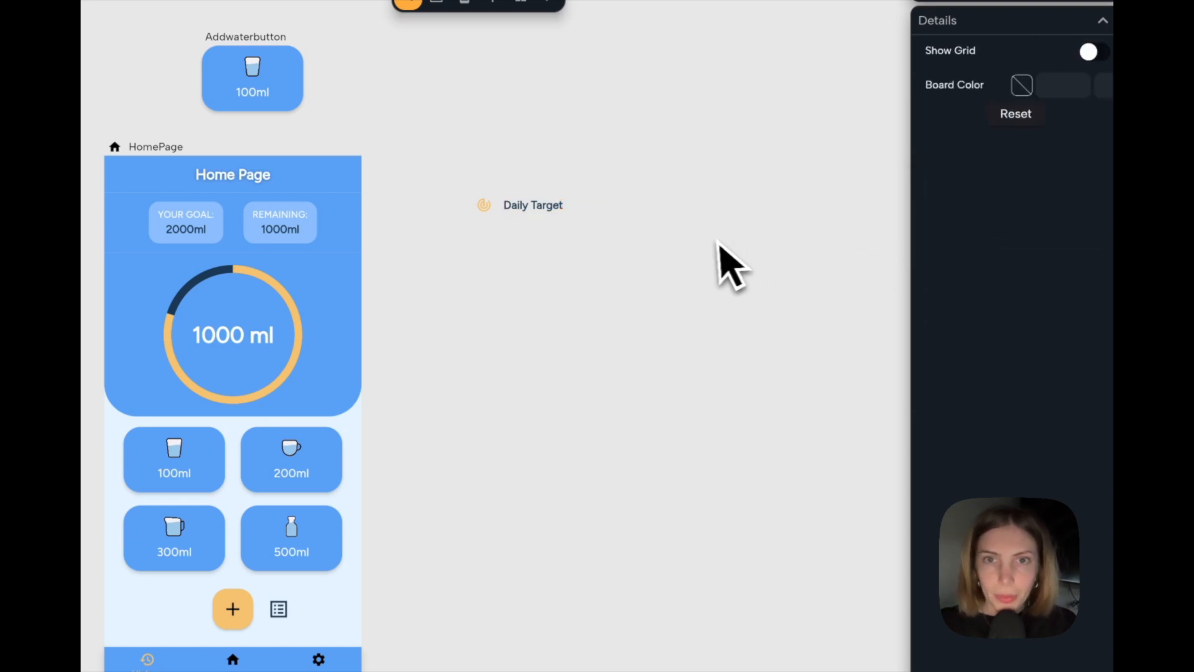
Place a copy of the "Daily Target" text to its right and give the copy the Label Small style.
left_click_drag(535, 208, 651, 226)
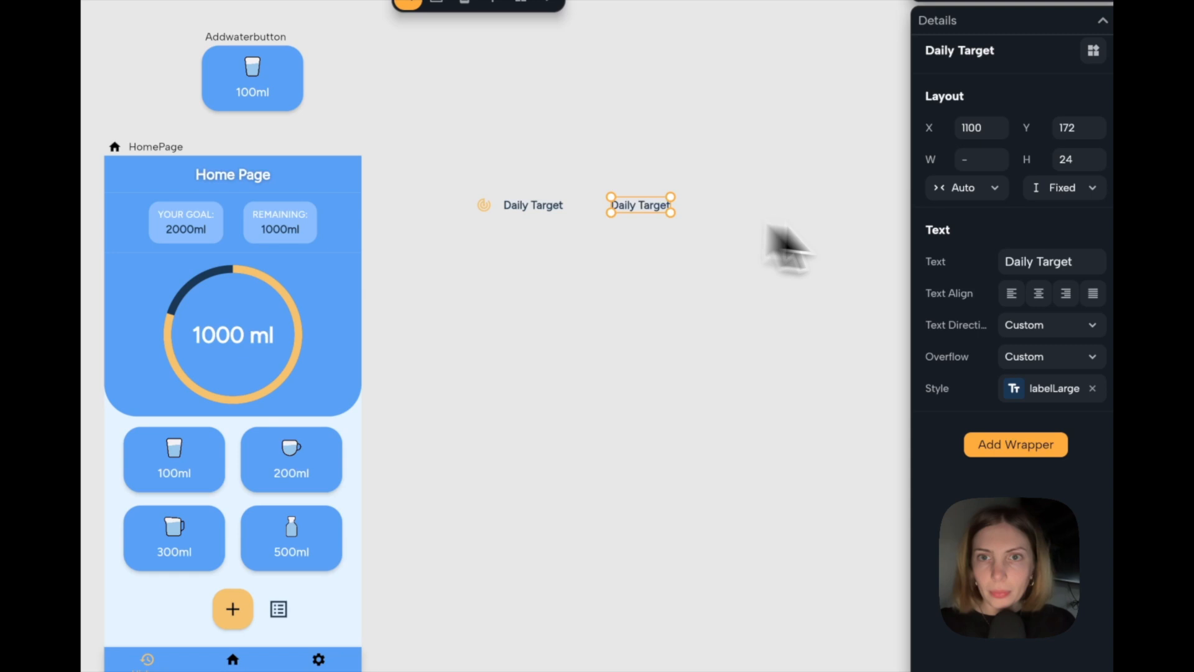
left_click(1029, 388)
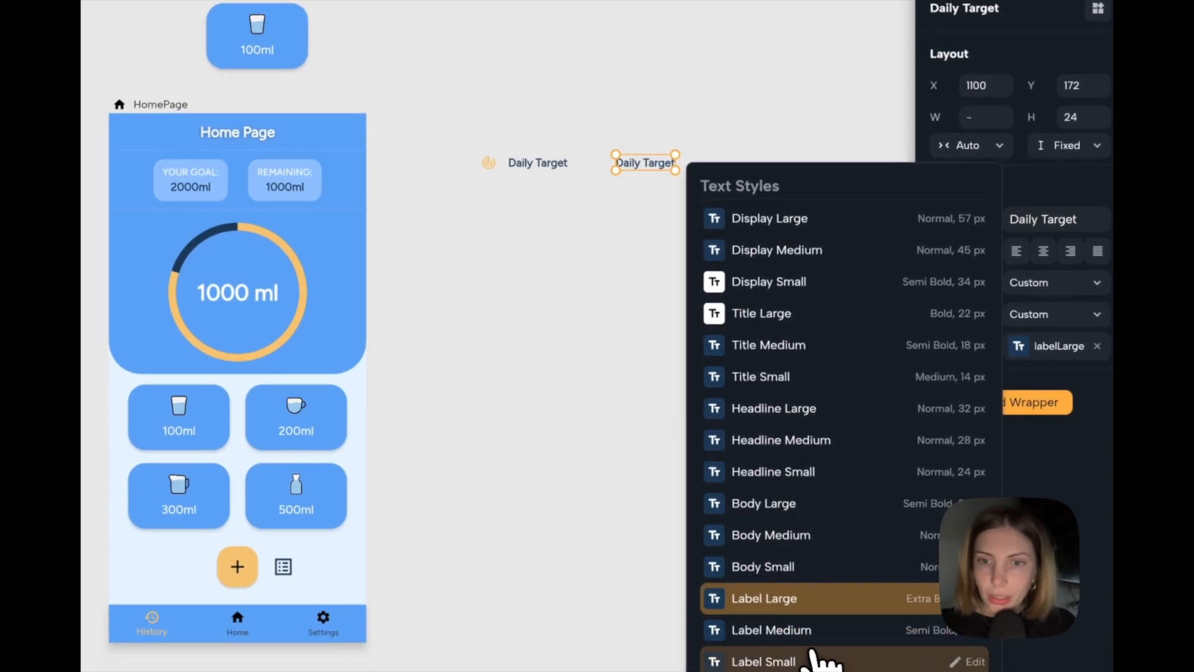
left_click(813, 658)
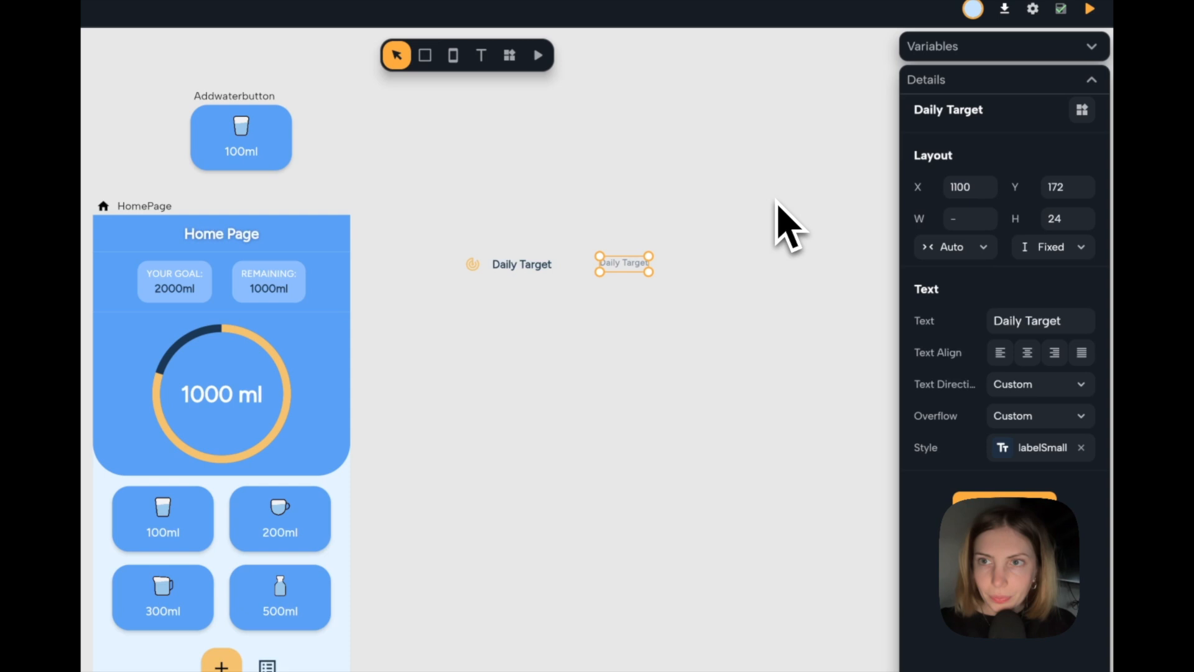
Set the copied text's height to Auto and change its content to "2000ml".
left_click(1050, 250)
left_click(1051, 303)
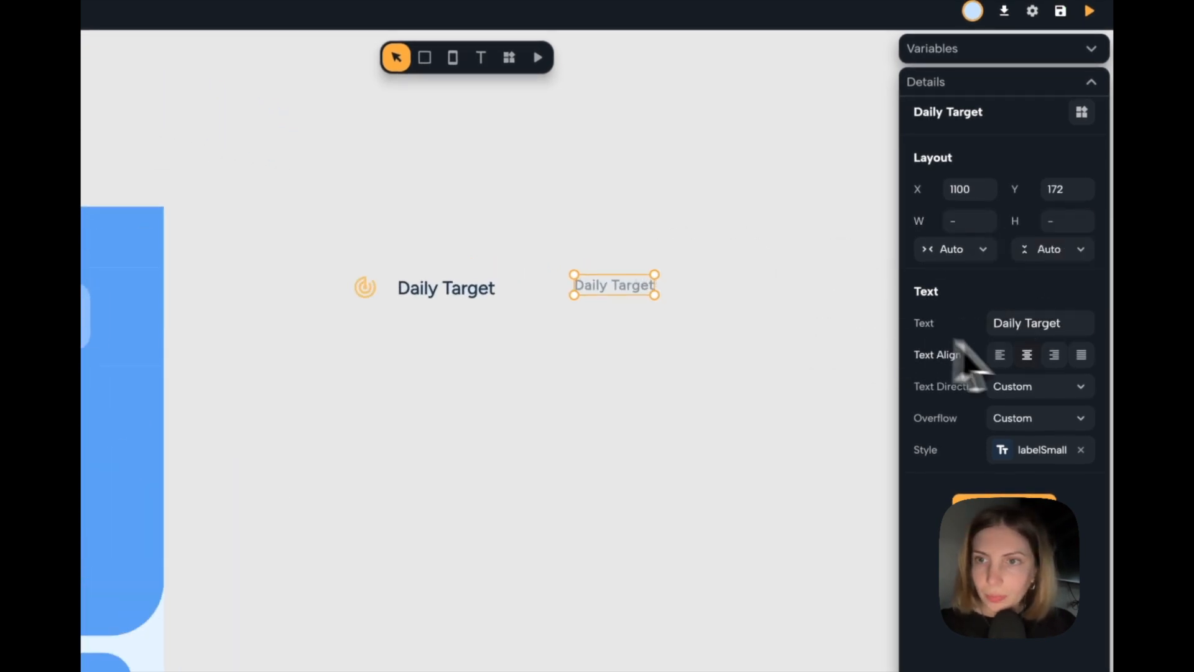
left_click(1053, 332)
type("2000ml")
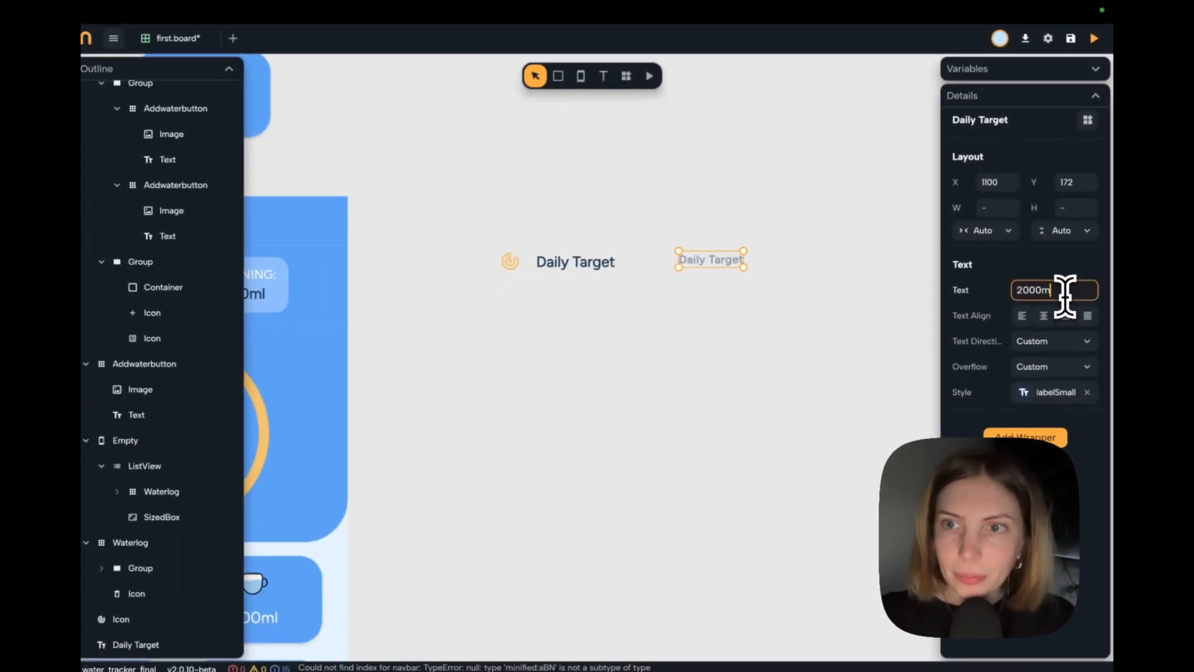
Finish the small text's content as "2000ml".
key("Return")
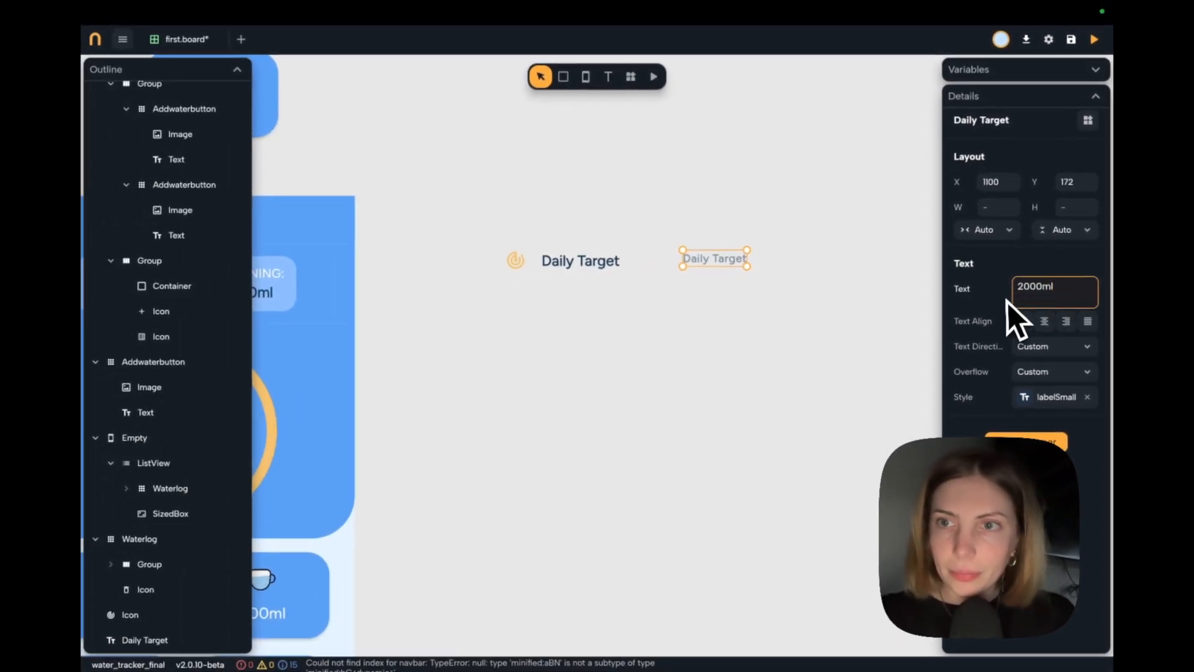
key("BackSpace")
left_click(777, 382)
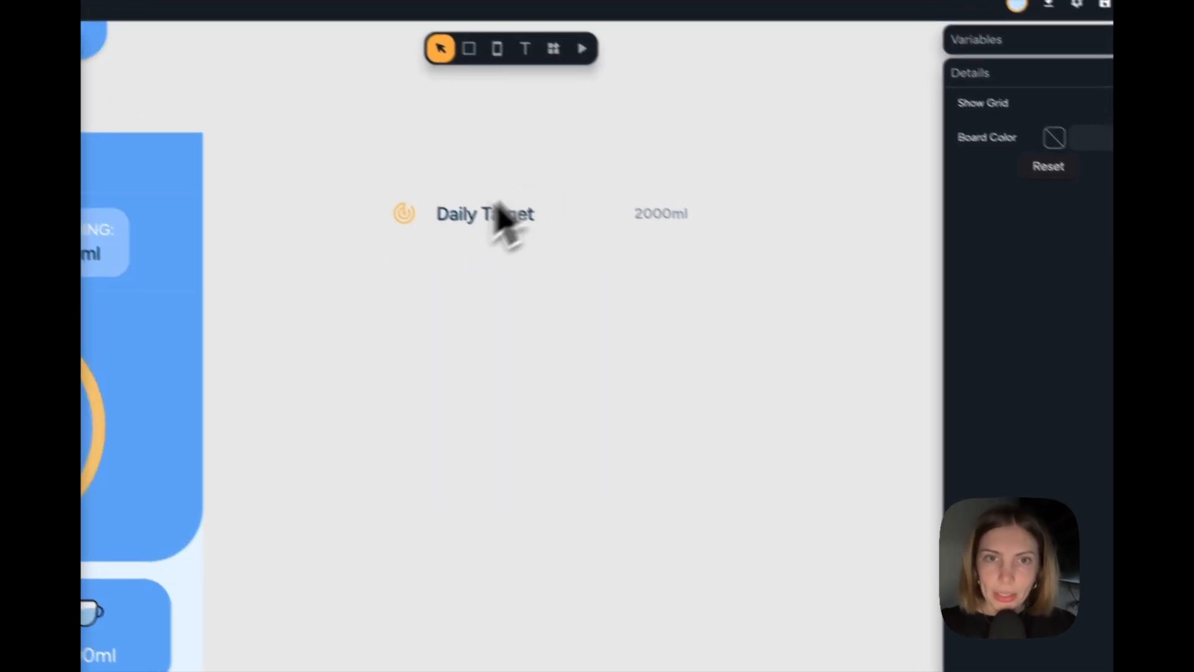
Group the target icon with the "Daily Target" text and give the group a horizontal layout.
left_click_drag(546, 148, 359, 263)
left_click_drag(435, 314, 386, 314)
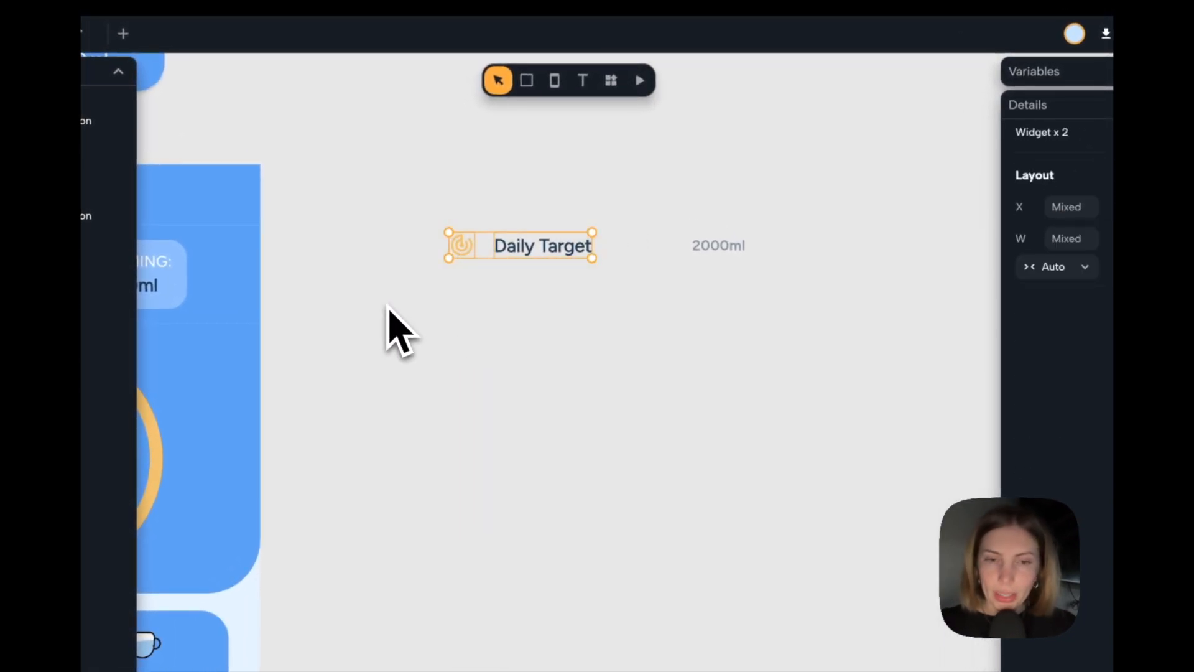
key("super+g")
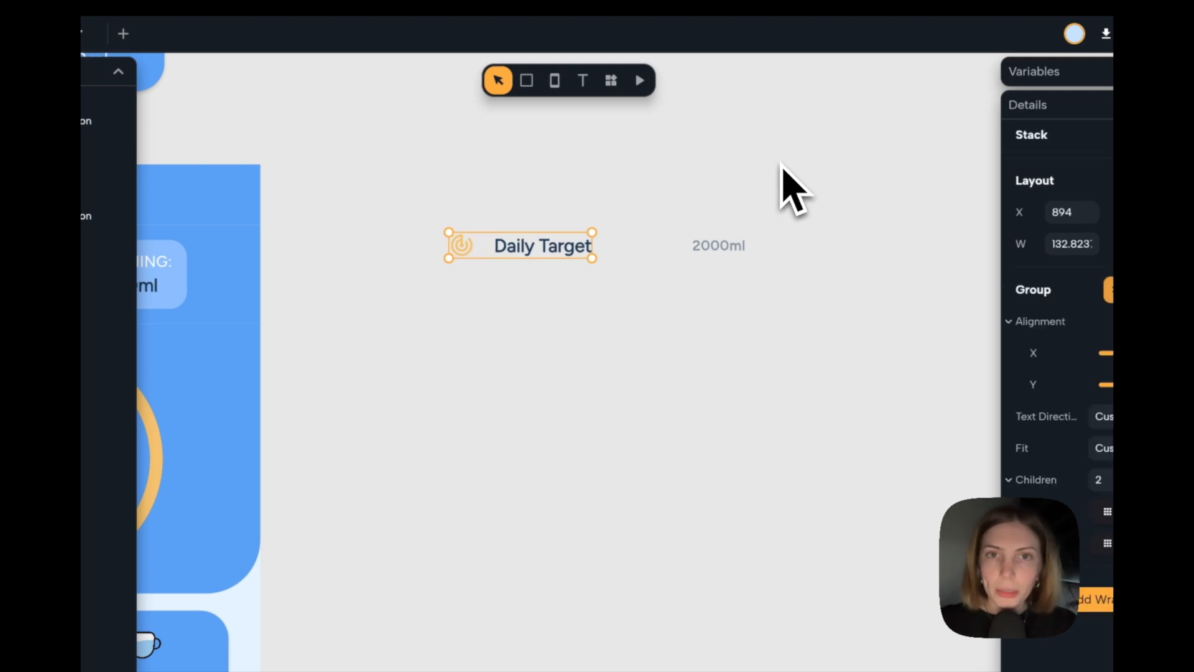
left_click(1059, 257)
Set the fixed spacing of the icon and "Daily Target" group to 6 and its width to Auto.
left_click(1020, 387)
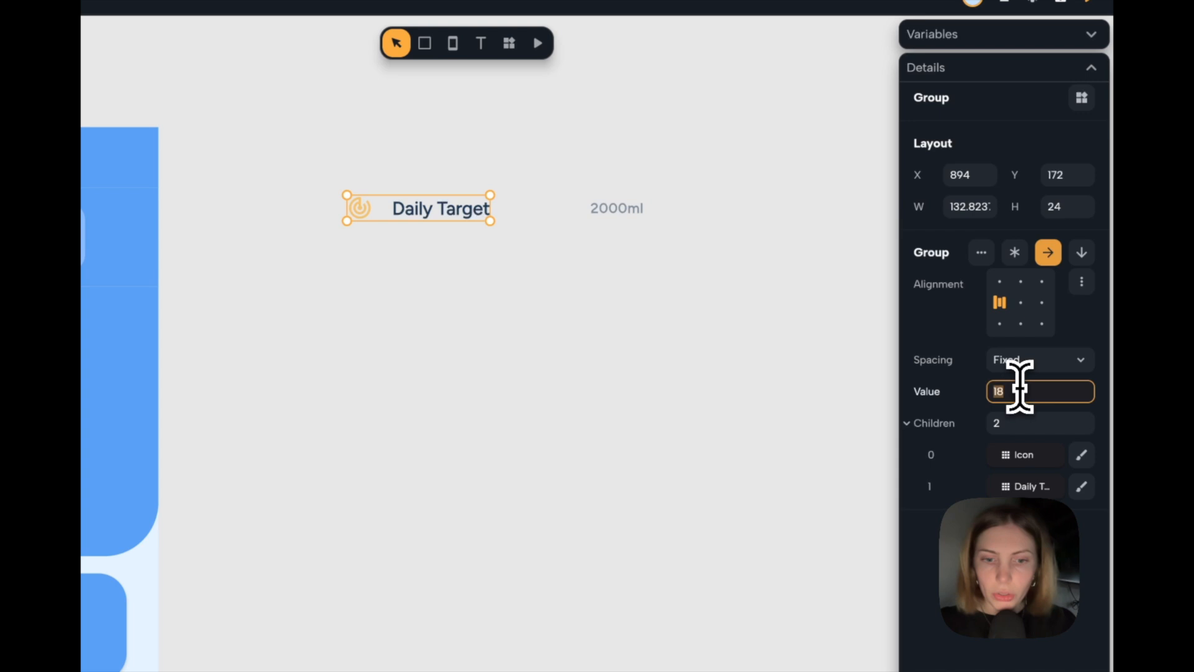
type("1")
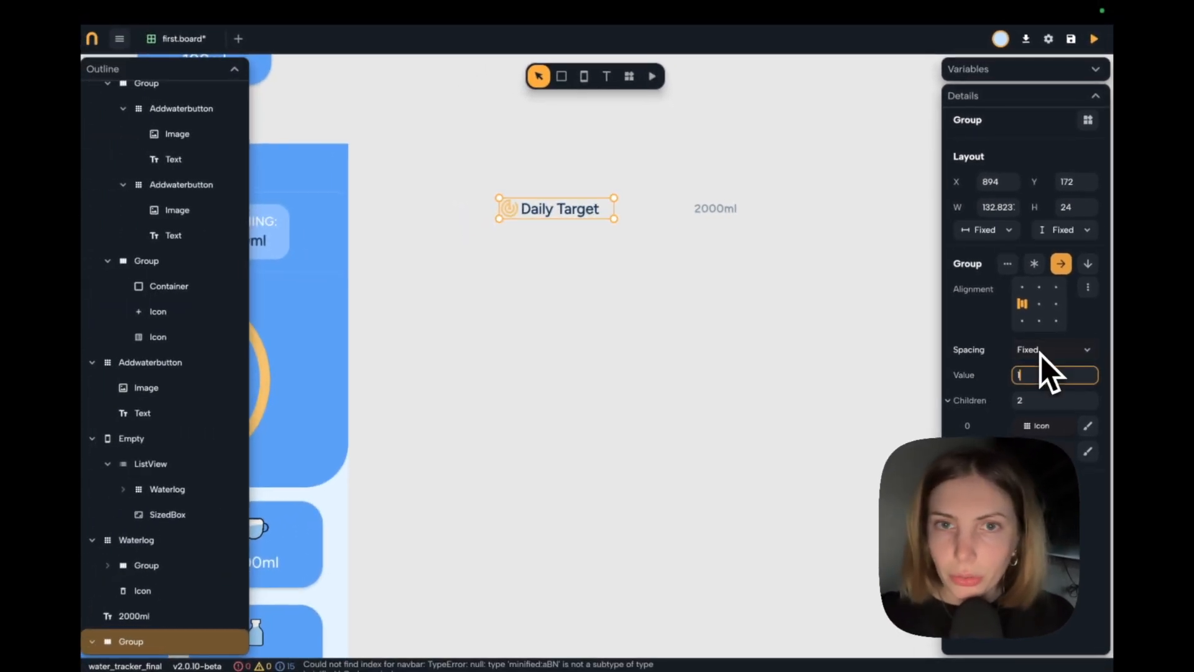
key("BackSpace")
type("6")
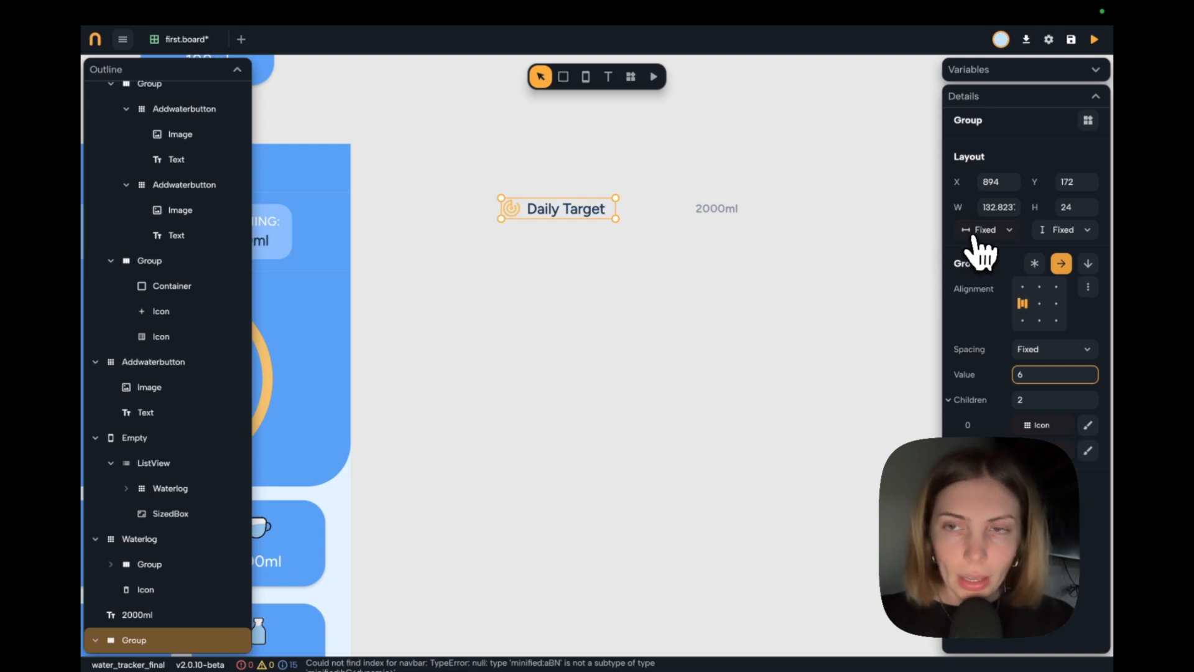
left_click(983, 232)
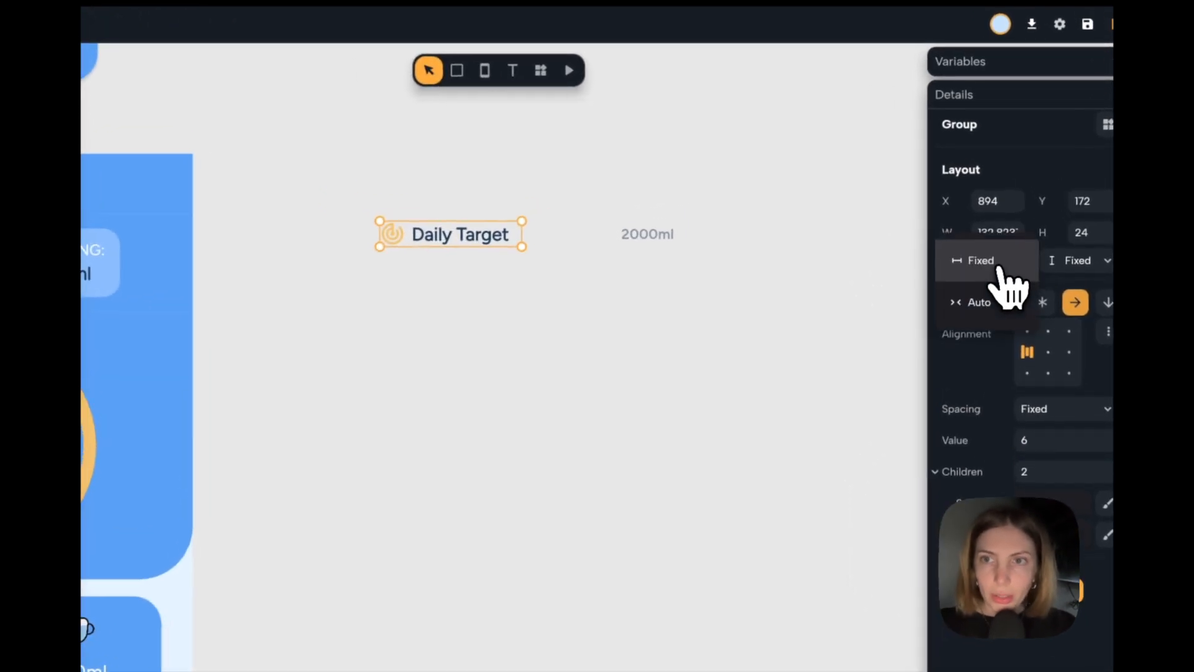
left_click(990, 311)
left_click(714, 325)
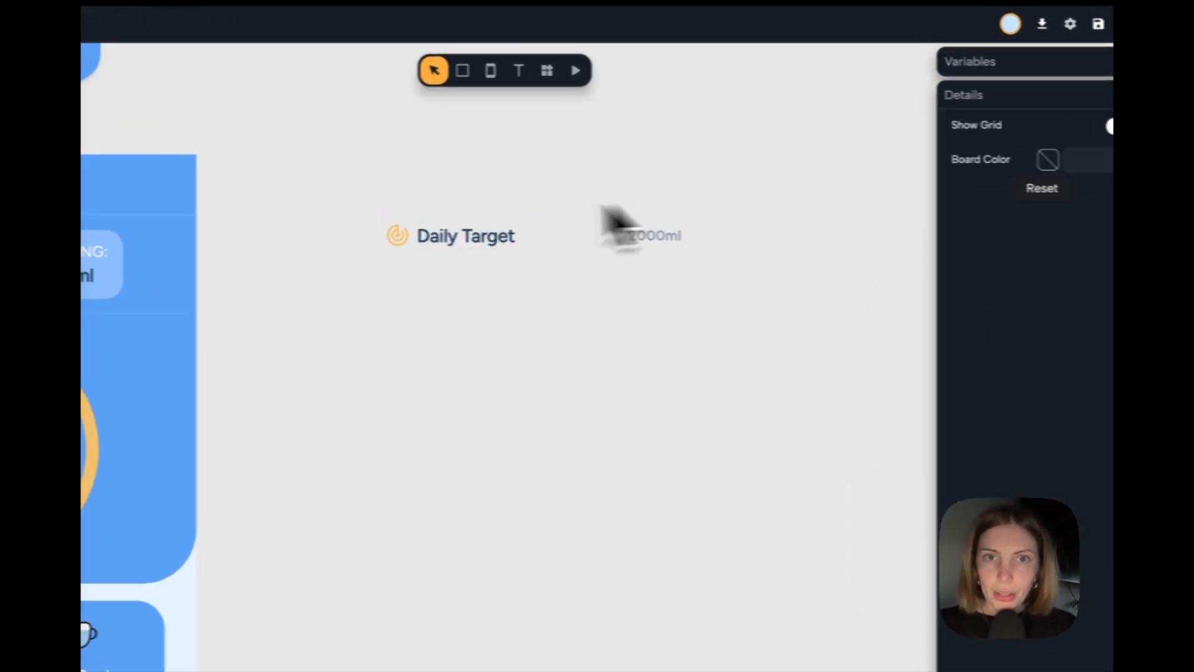
Group the "Daily Target" group with the "2000ml" text as a horizontal row and set its spacing to Between.
left_click(469, 221)
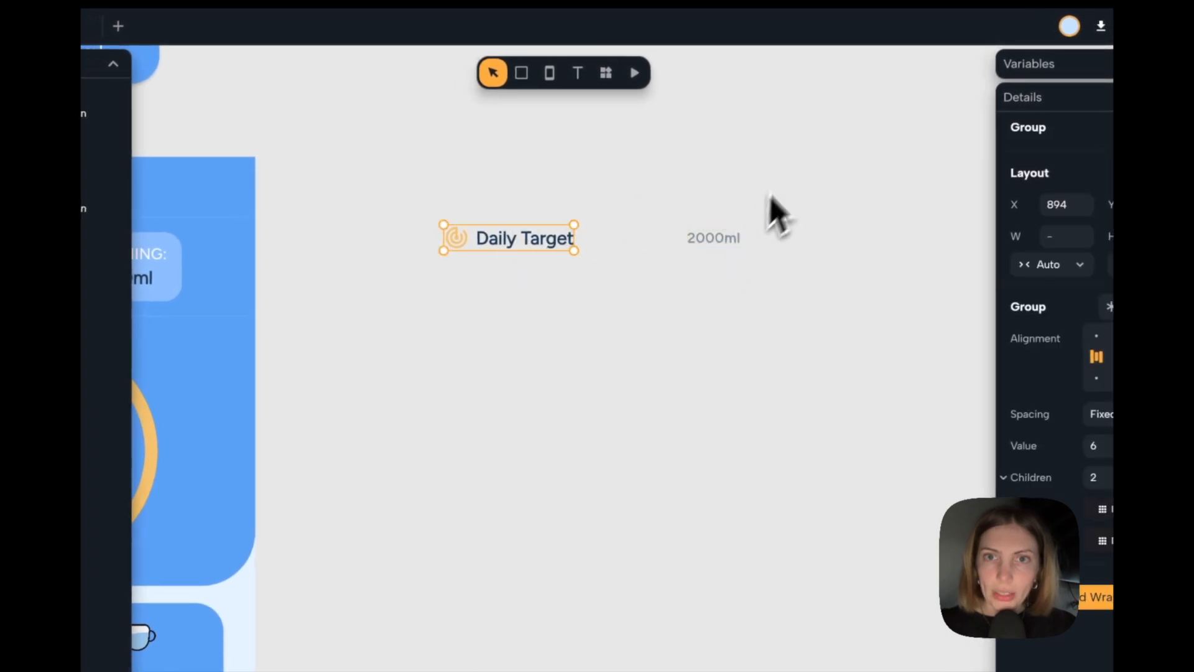
left_click(775, 196)
left_click_drag(784, 192, 394, 323)
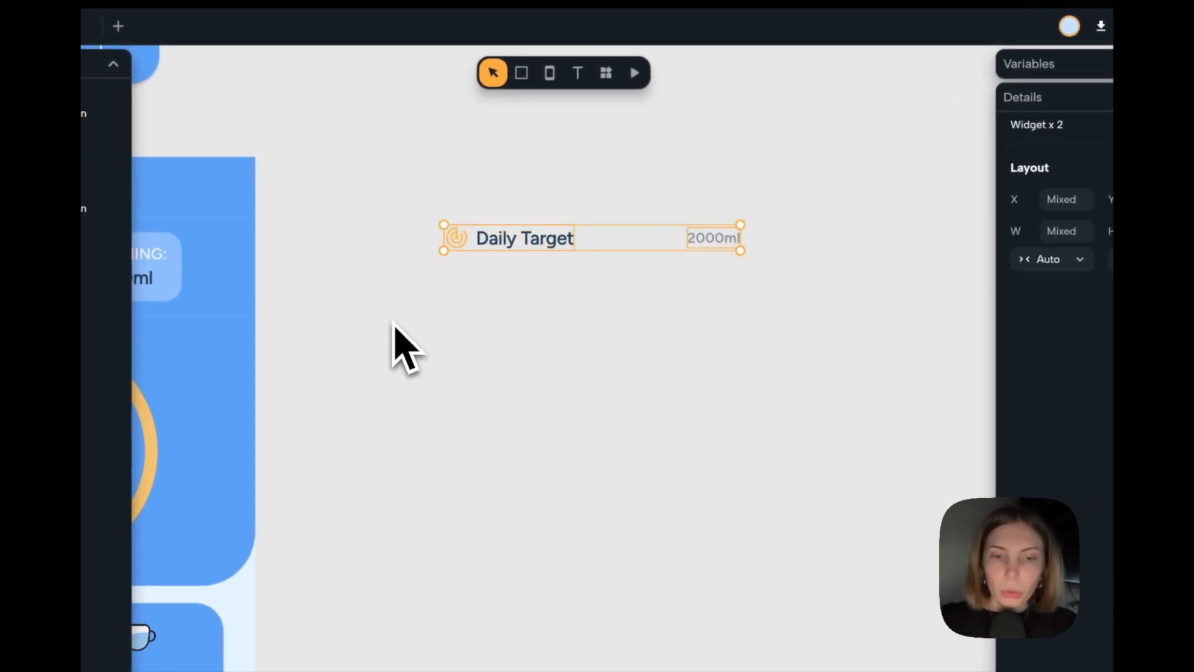
key("super+g")
left_click(1051, 221)
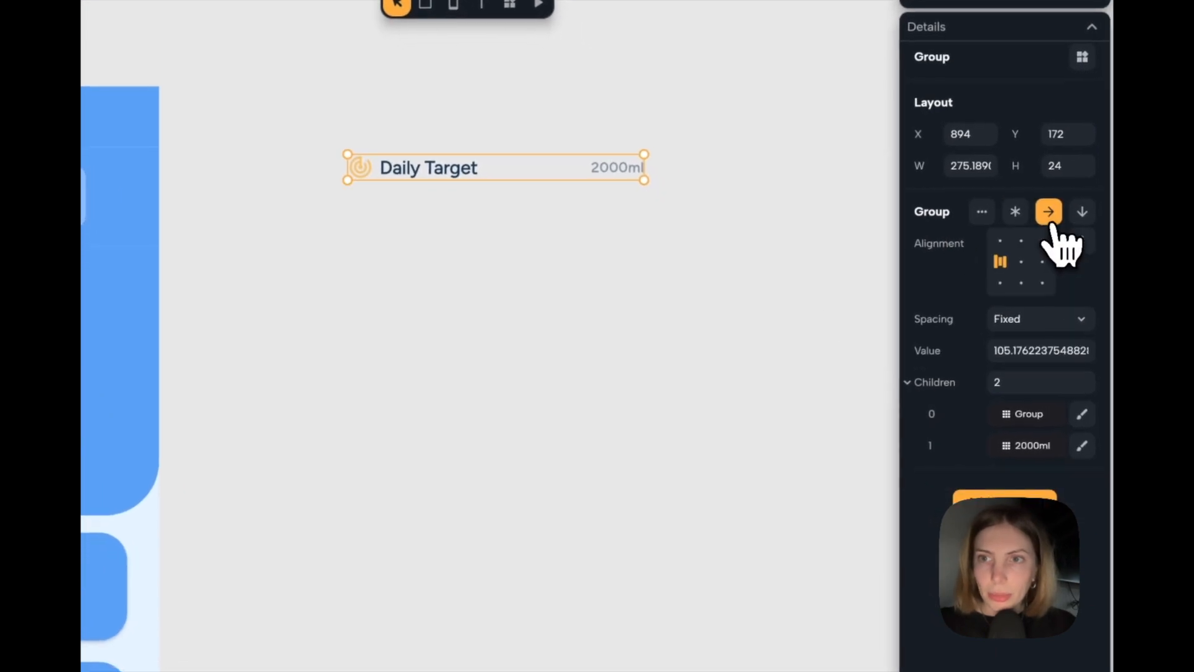
left_click(1033, 336)
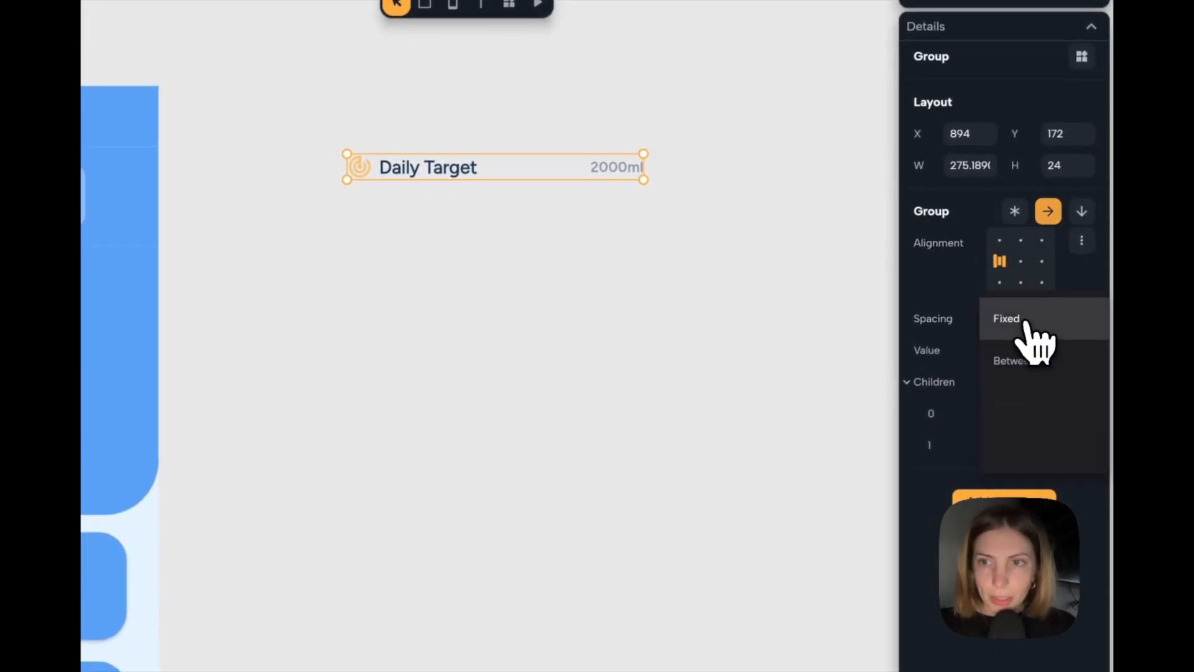
left_click(1037, 367)
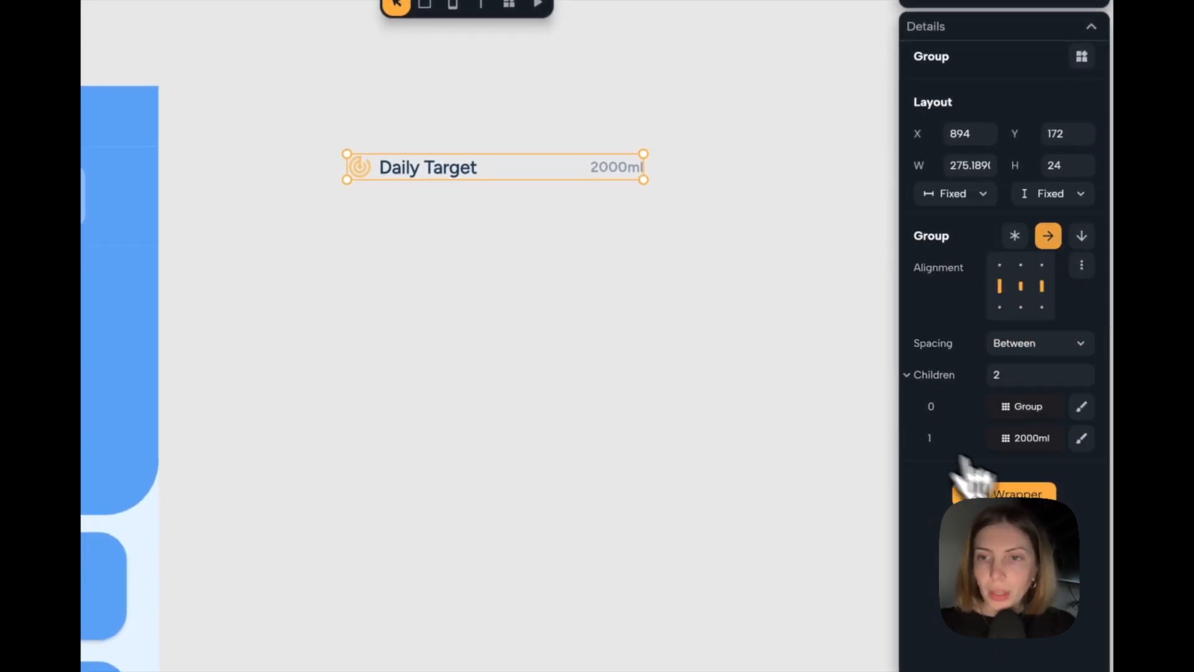
Wrap the "Daily Target" row in Padding and Material, and set the row's height to Auto.
left_click(1004, 493)
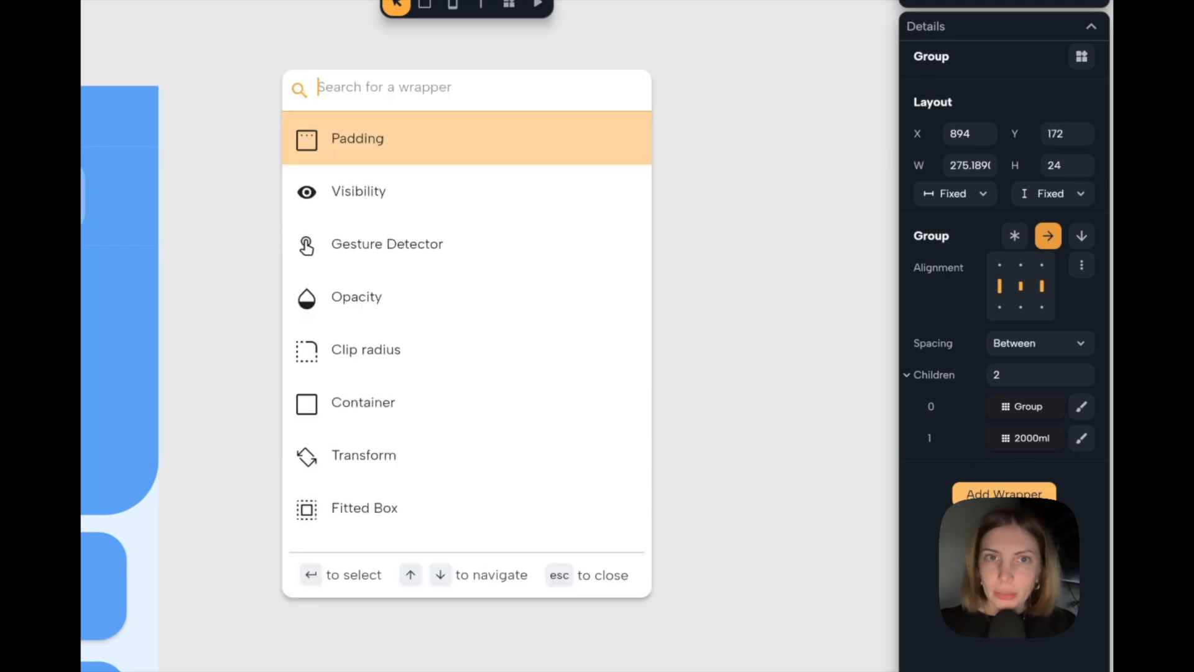
key("Return")
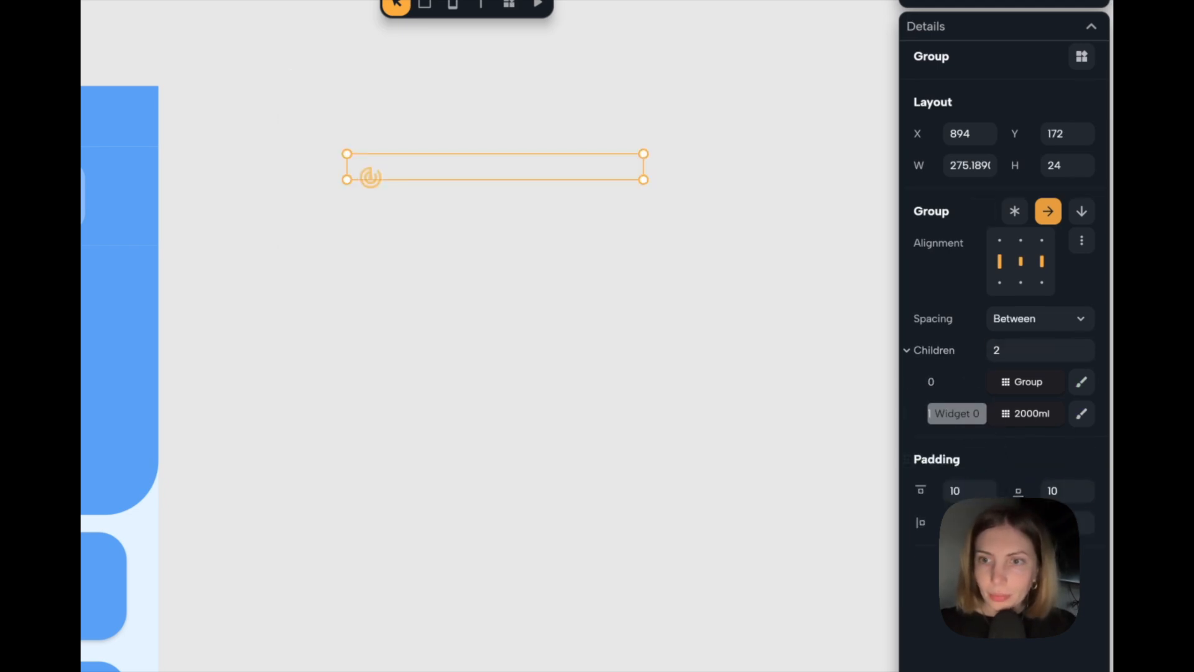
type("wmate")
key("Return")
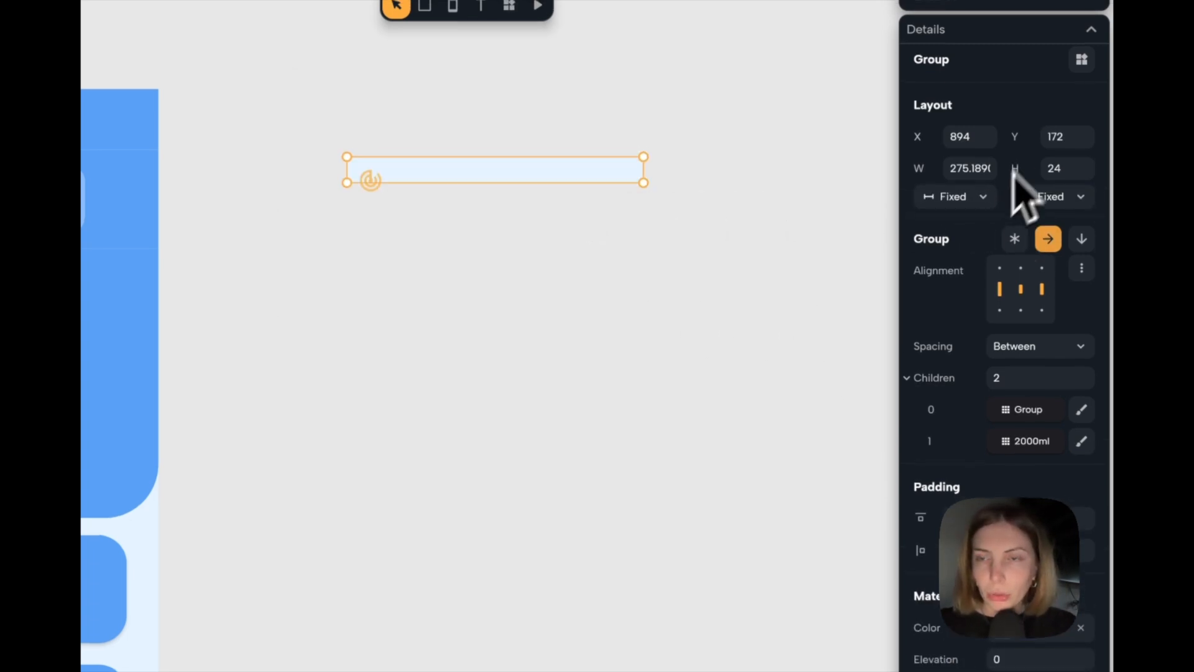
left_click(1035, 217)
left_click(1047, 260)
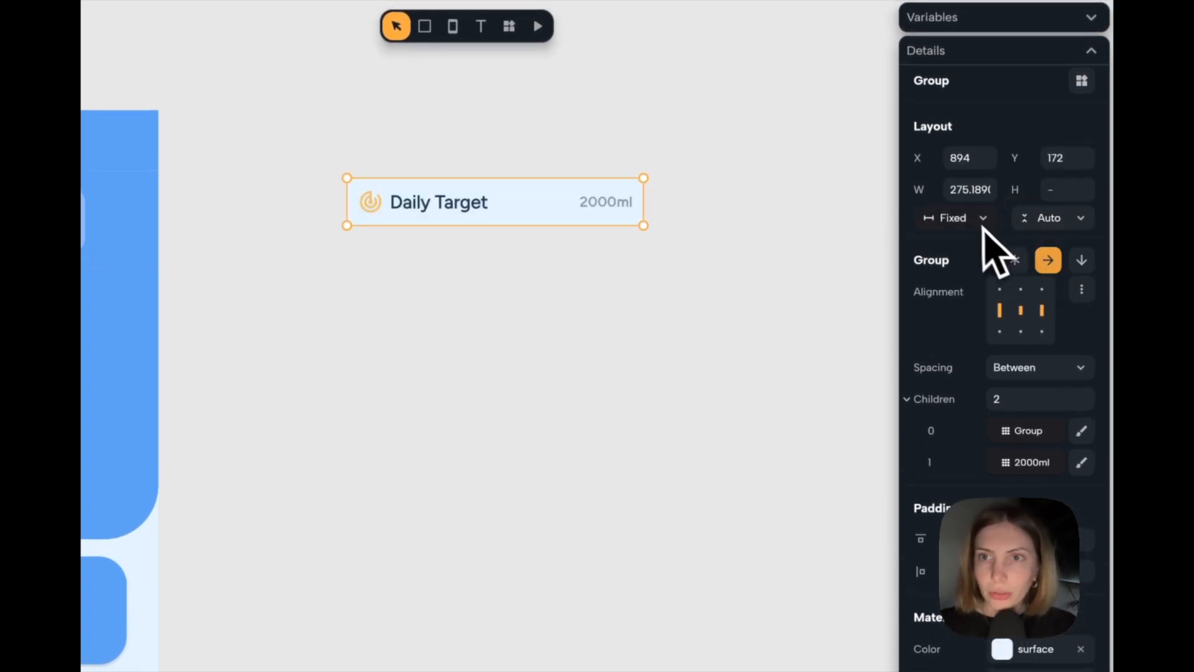
left_click(648, 269)
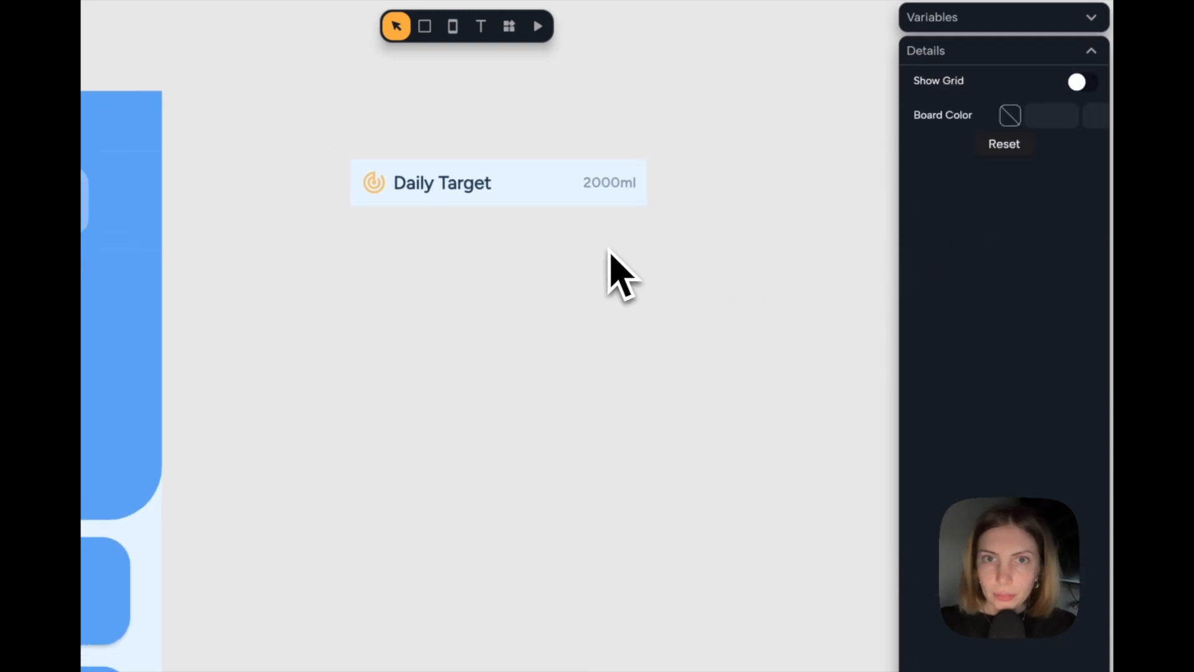
Set the Material color of the "Daily Target" row to the theme's white On Primary color.
left_click(552, 203)
scroll(1057, 510, "down", 5)
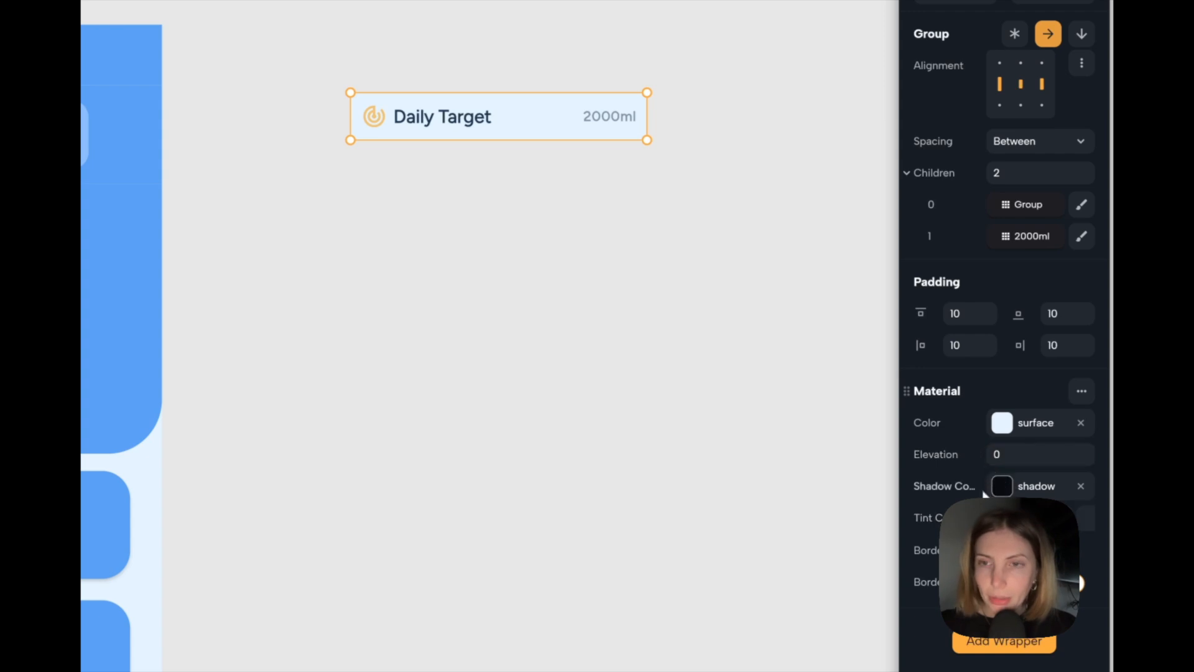
left_click(1003, 425)
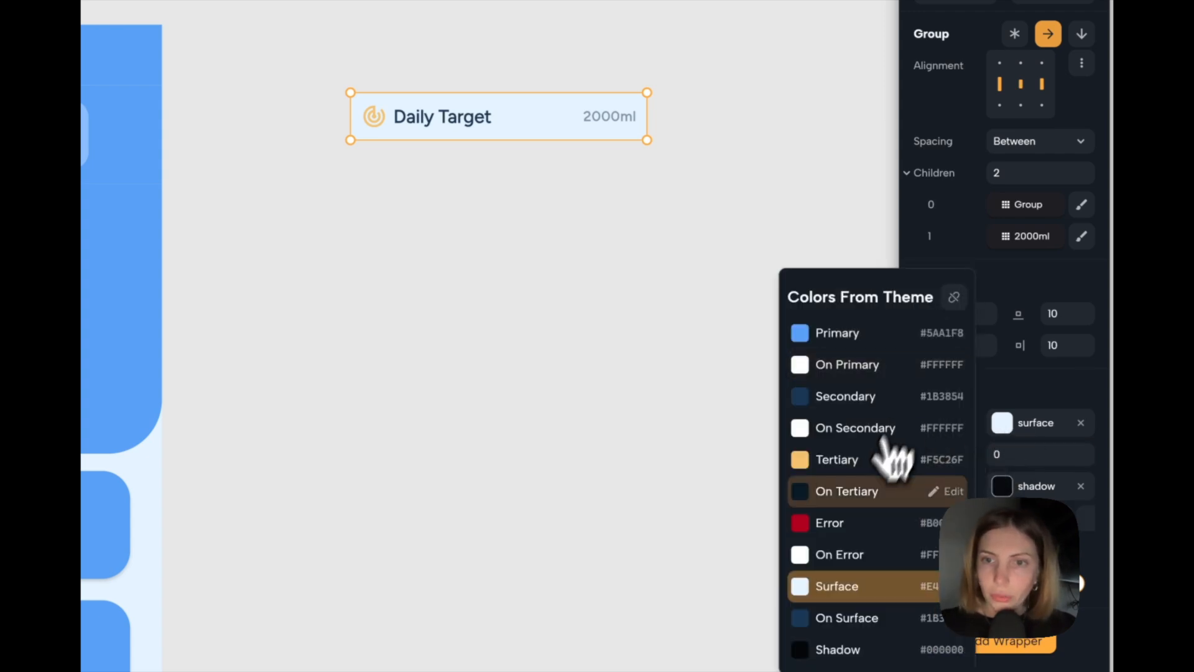
left_click(850, 375)
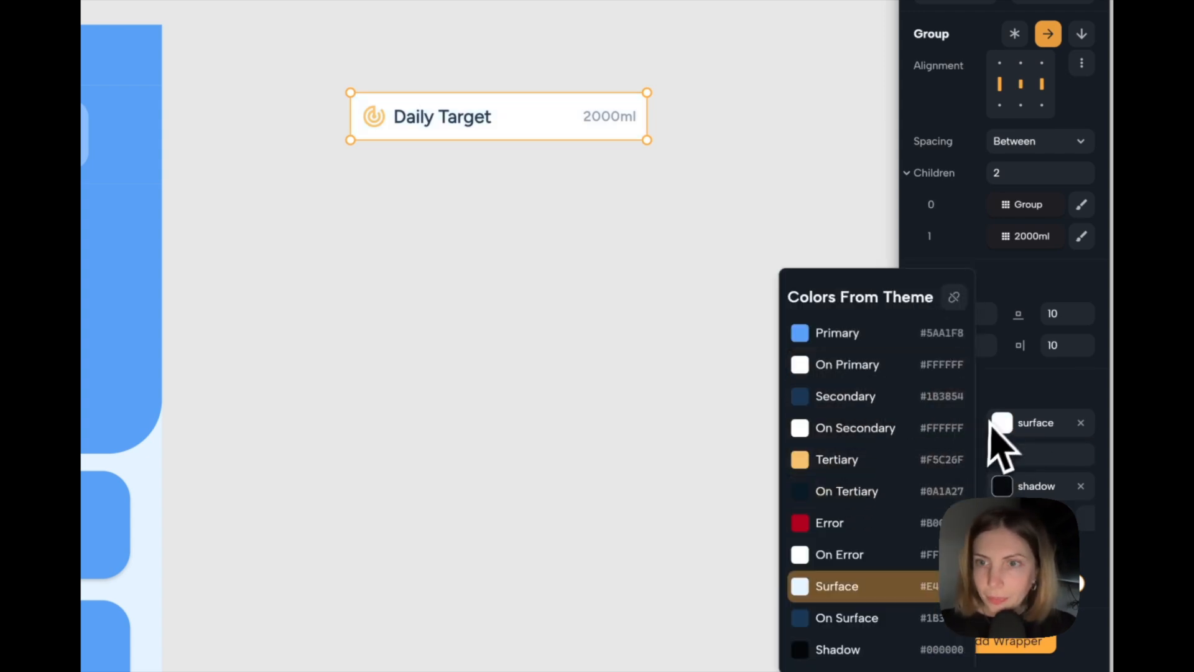
left_click(1028, 391)
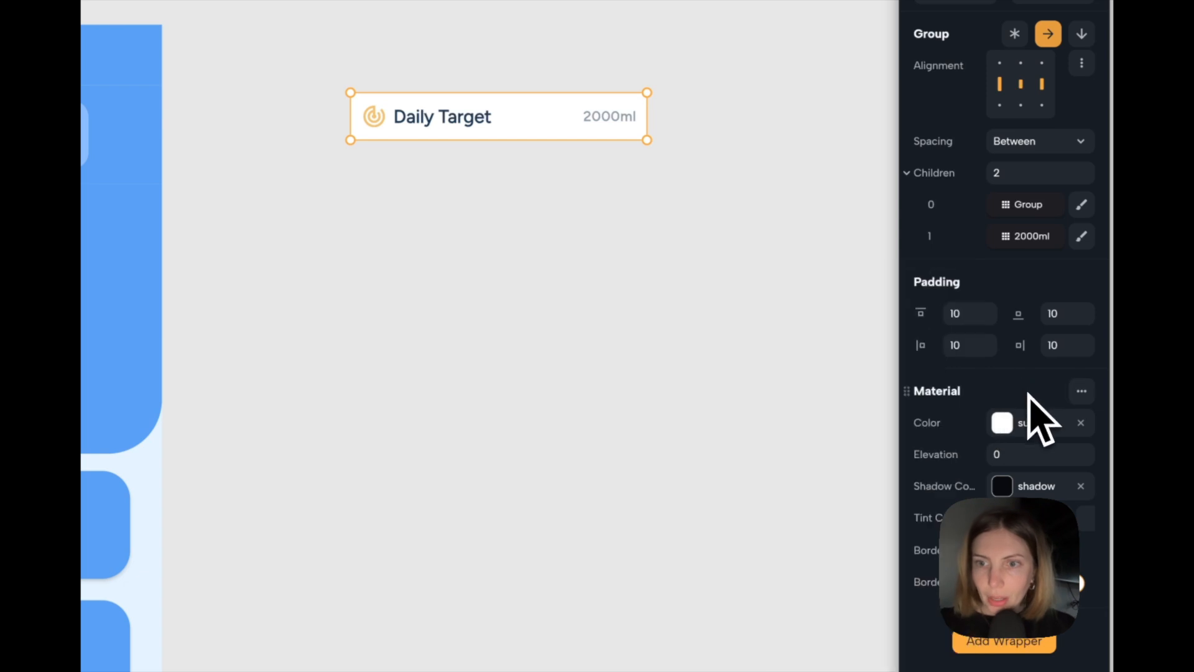
Add a rounded border to the row's Material and remove the border's side line.
left_click(1083, 551)
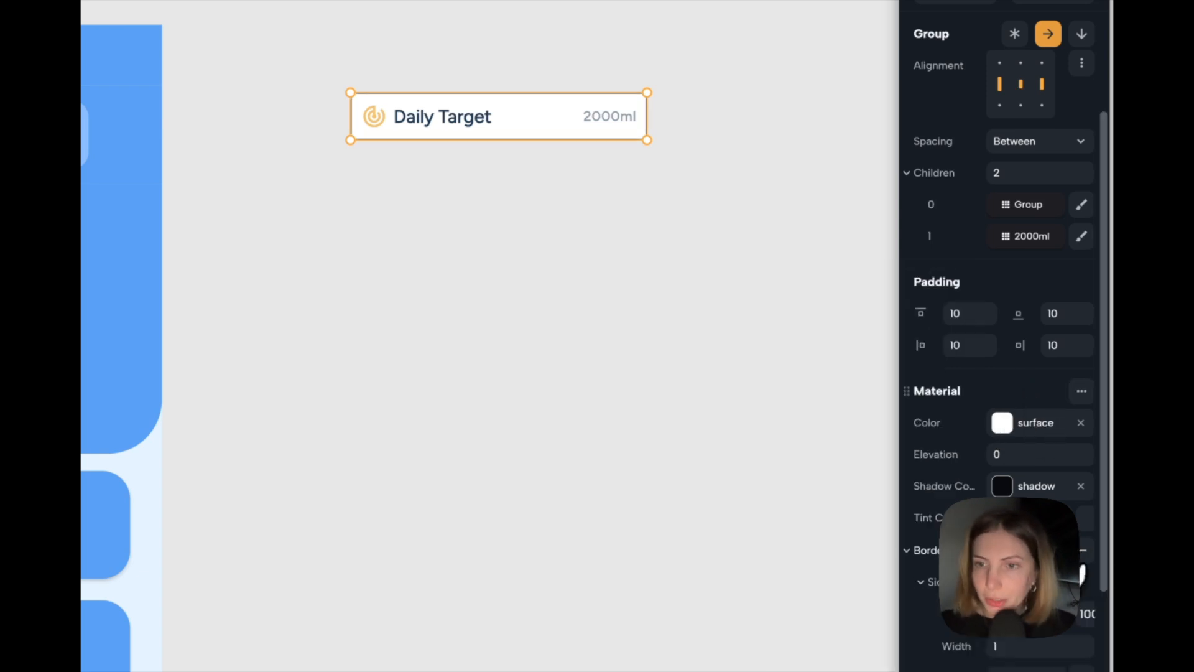
scroll(1082, 565, "down", 2)
left_click(1083, 456)
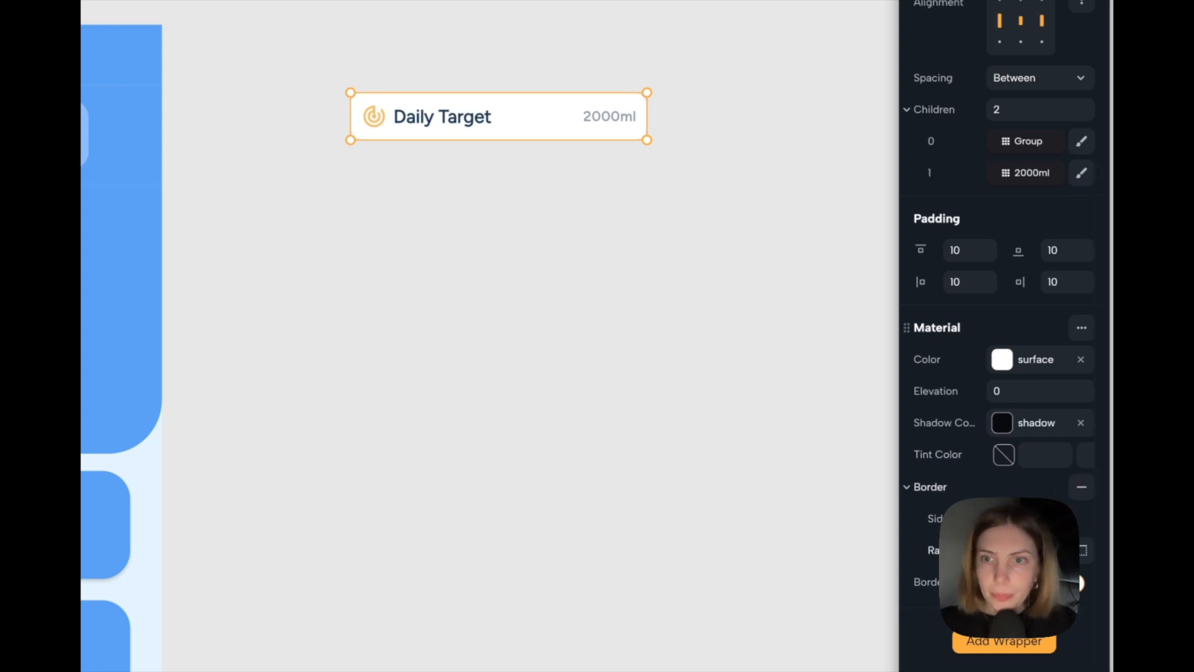
left_click(651, 440)
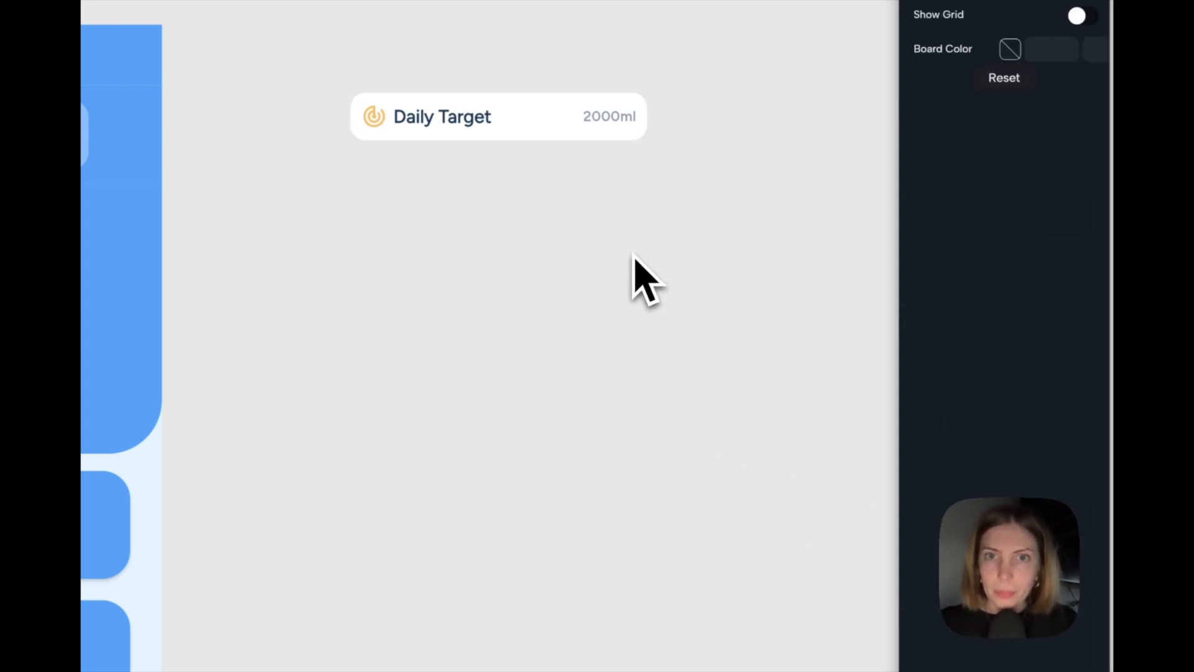
Set the Material elevation of the "Daily Target" row to 2.
left_click(535, 157)
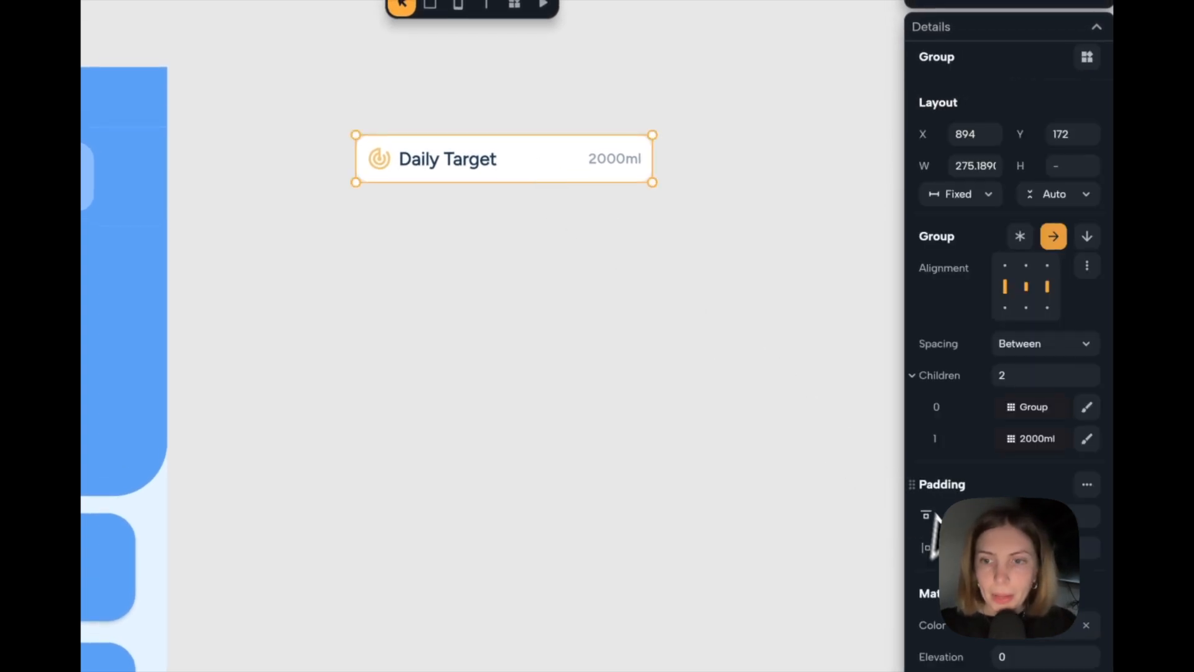
scroll(926, 522, "down", 3)
scroll(1027, 441, "down", 1)
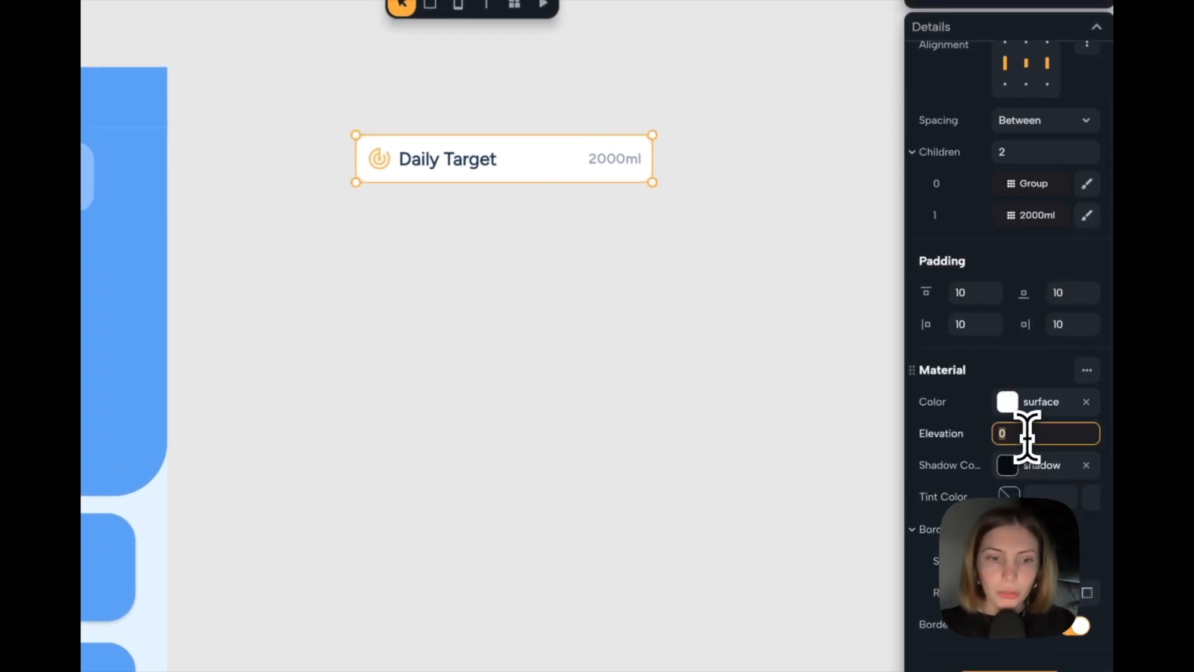
key("Return")
left_click(591, 286)
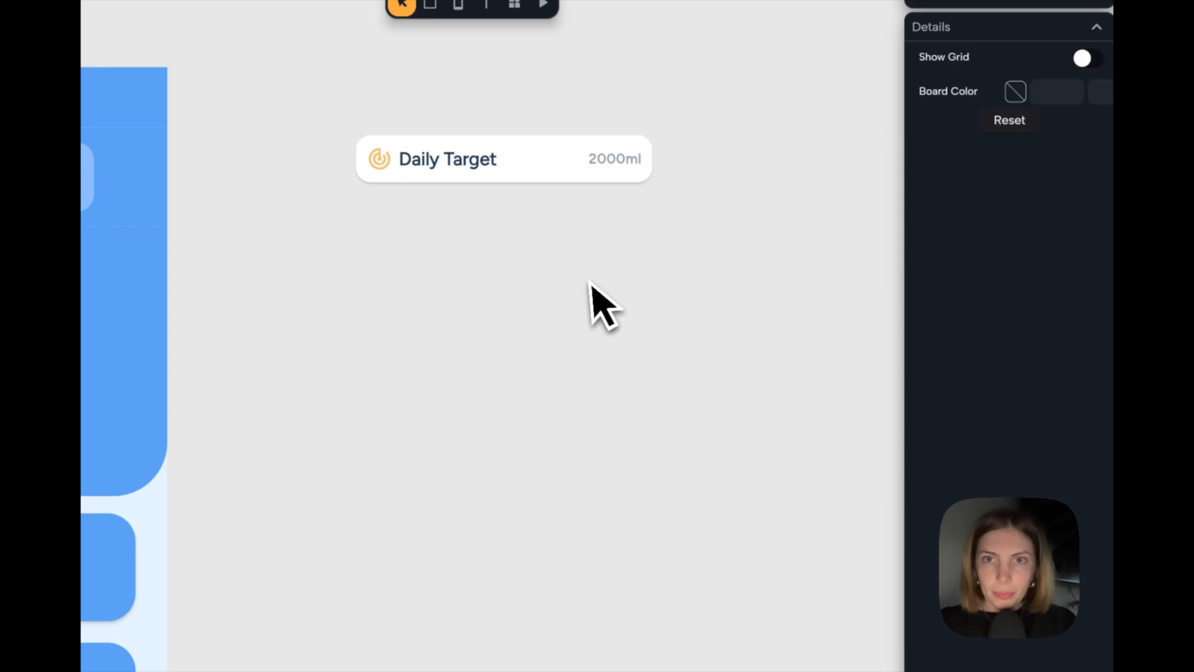
Place a copy of the "Daily Target" row directly below it and change the copy's label to "Reminders".
left_click(539, 163)
left_click_drag(545, 162, 545, 229)
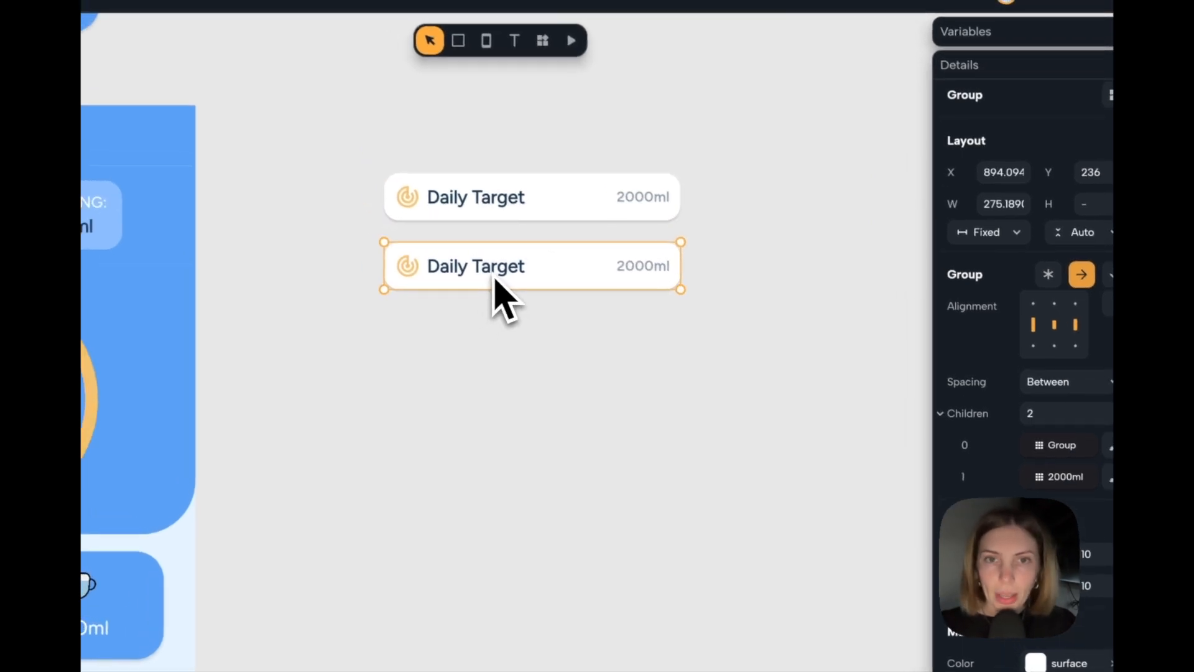
double_click(496, 279)
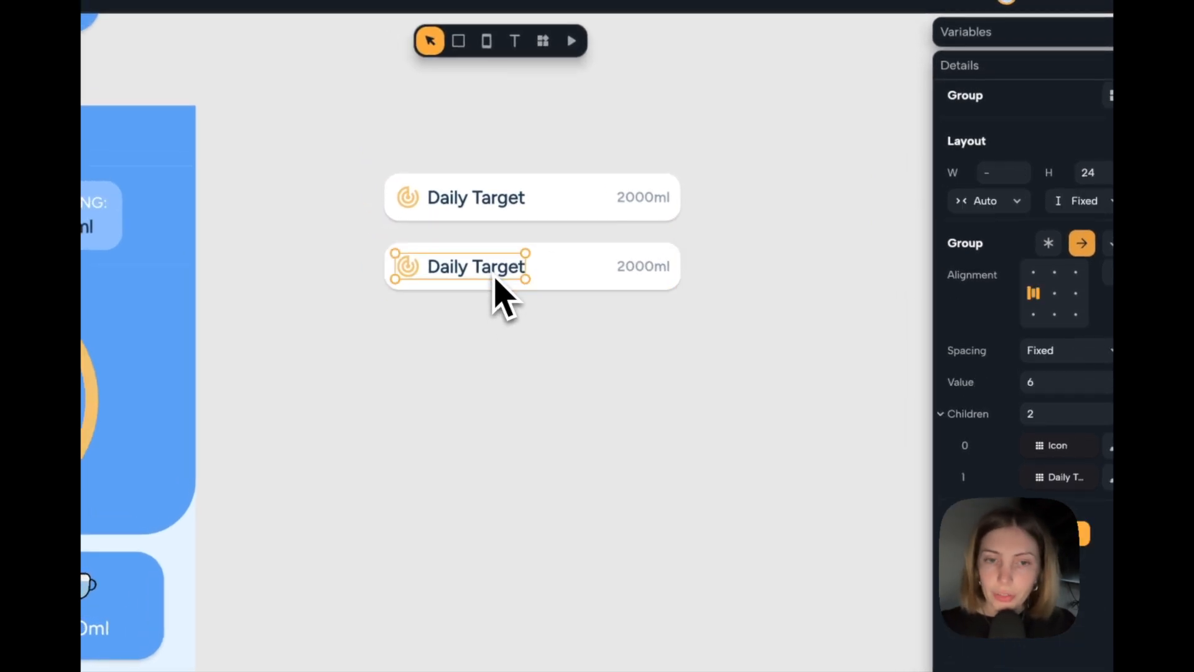
double_click(496, 279)
left_click(1056, 274)
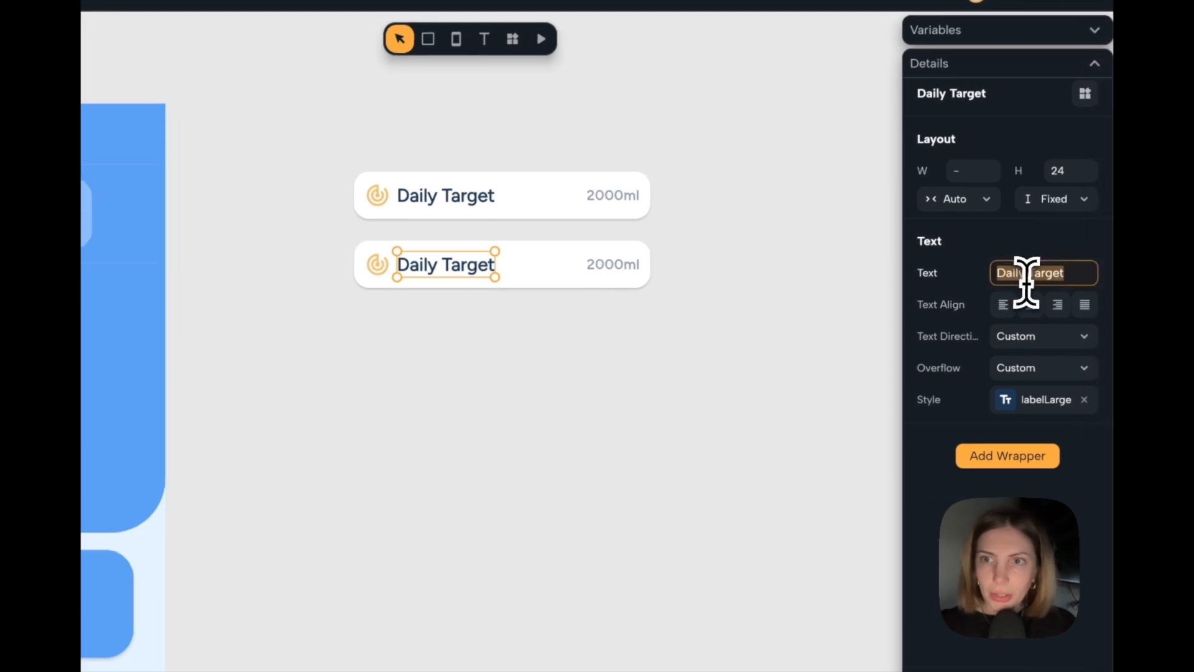
type("rem")
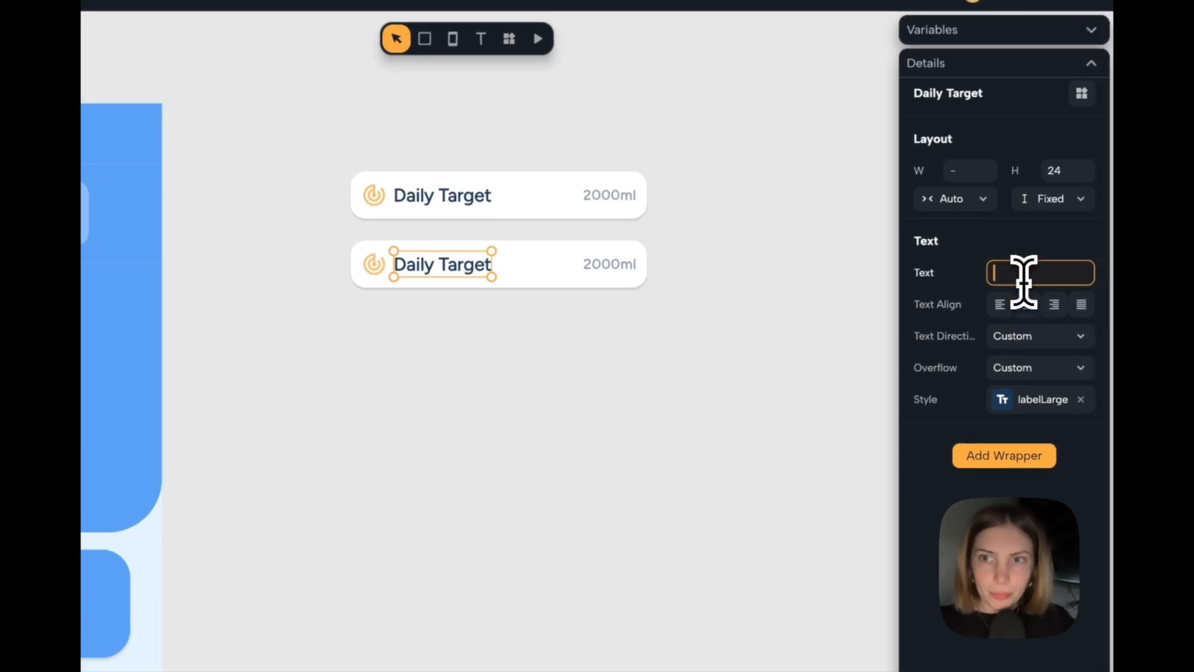
type("reminders")
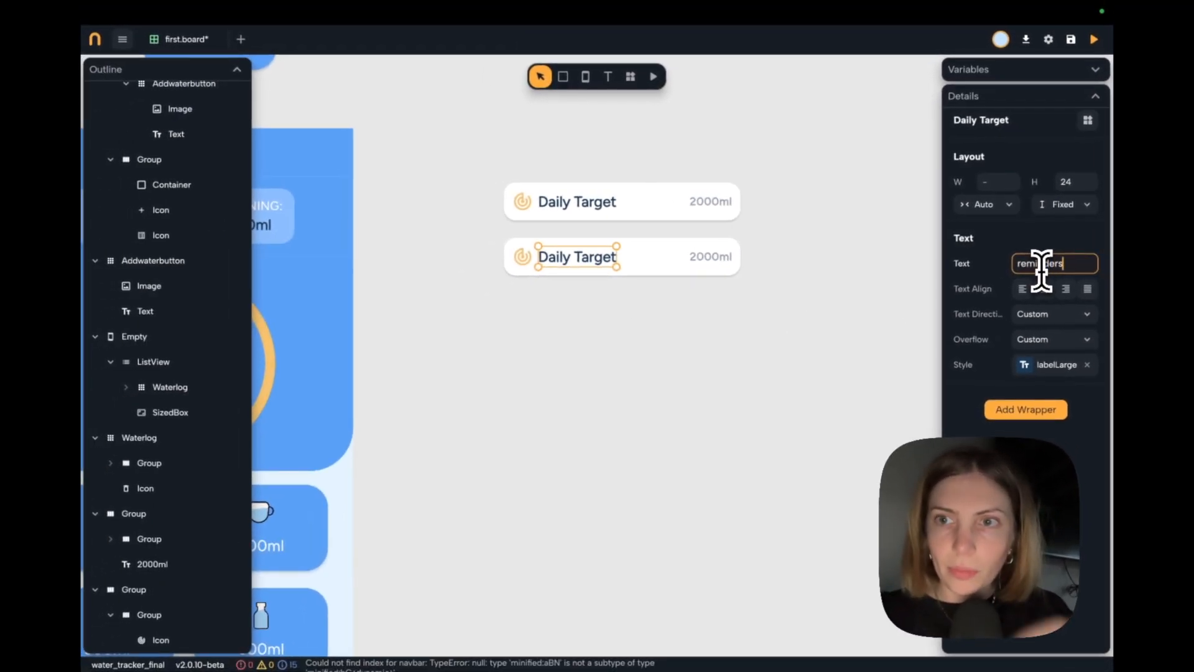
left_click(1020, 264)
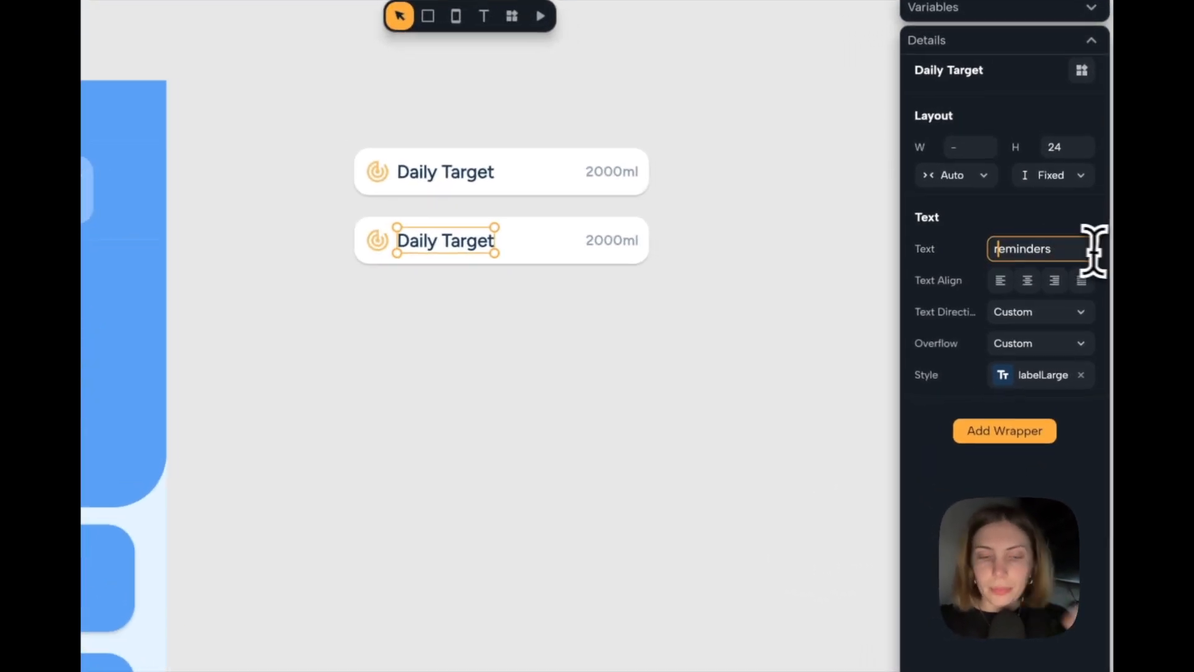
key("BackSpace")
type("R")
left_click(653, 428)
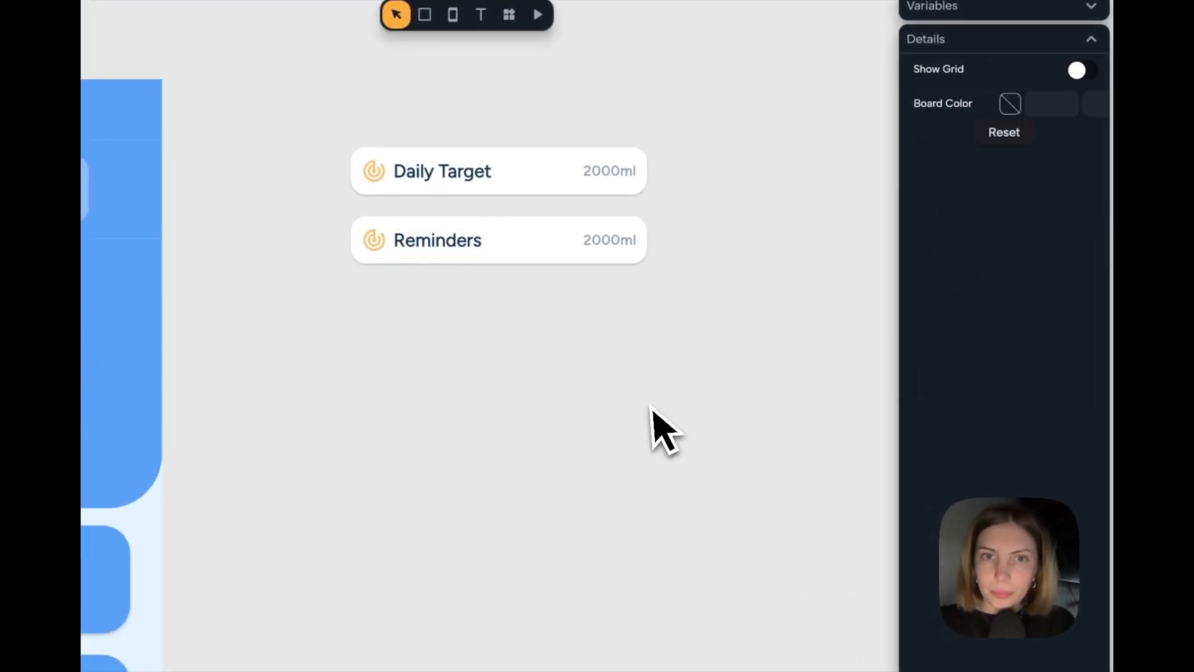
Change the value text in the "Reminders" row to "every 2 hours".
left_click(619, 256)
left_click(616, 243)
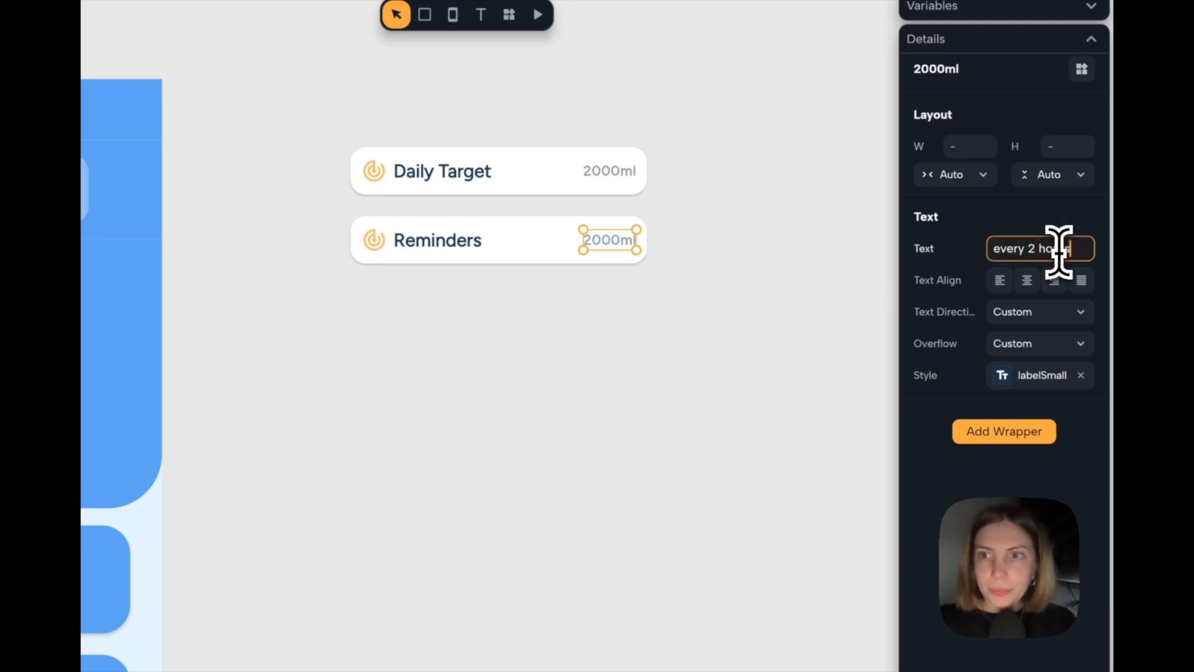
left_click(709, 320)
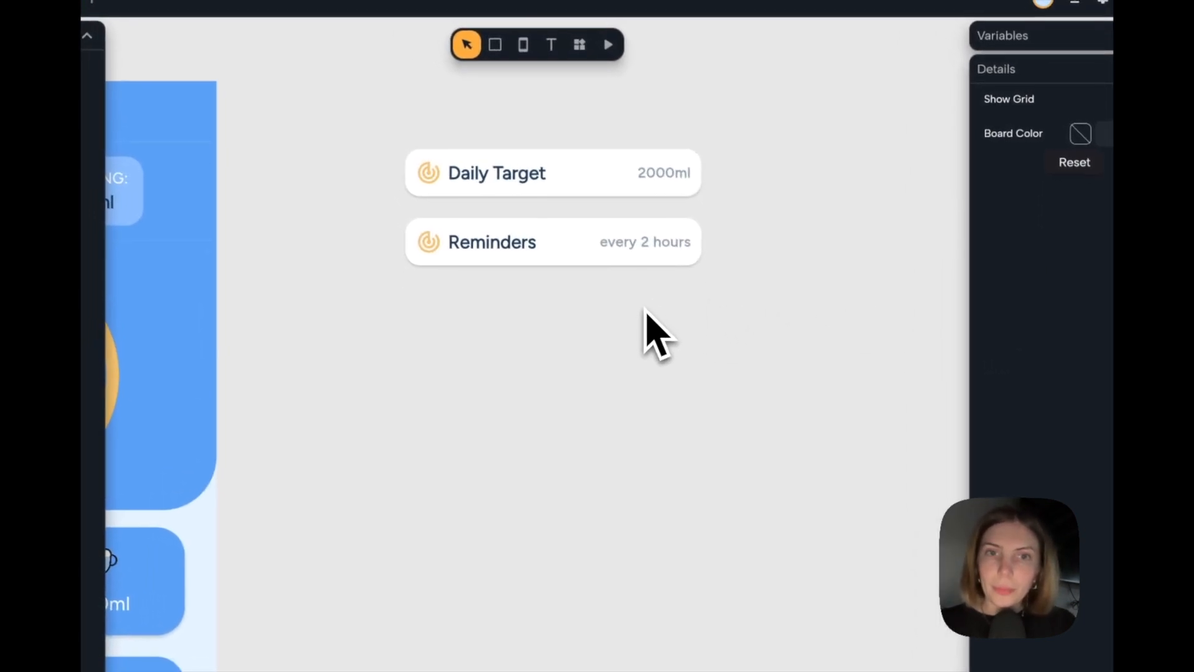
Search the icon picker for "notific" and set the "Reminders" row's icon to a solid notification bell.
left_click(437, 255)
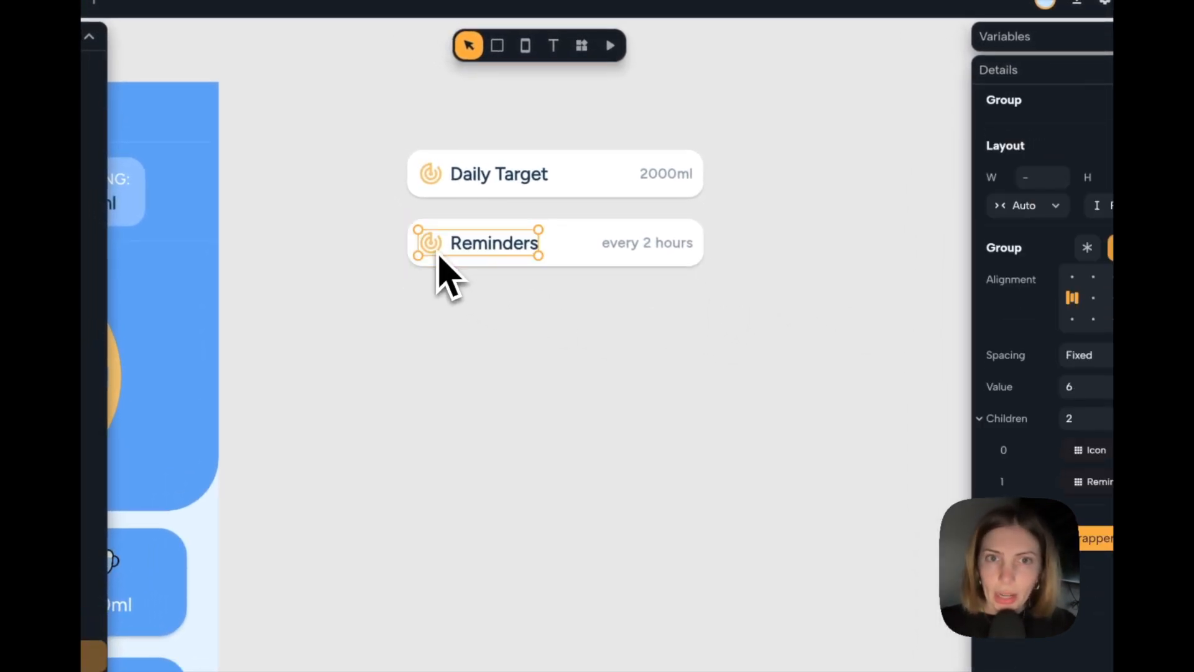
left_click(438, 251)
left_click(1041, 236)
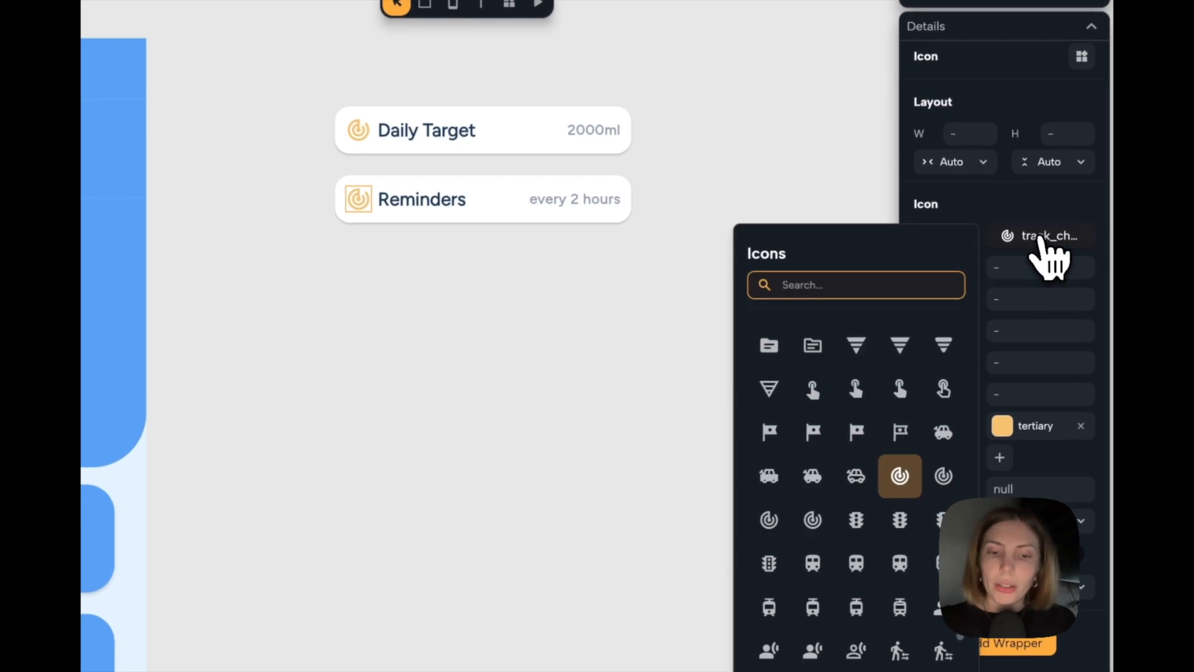
type("notific")
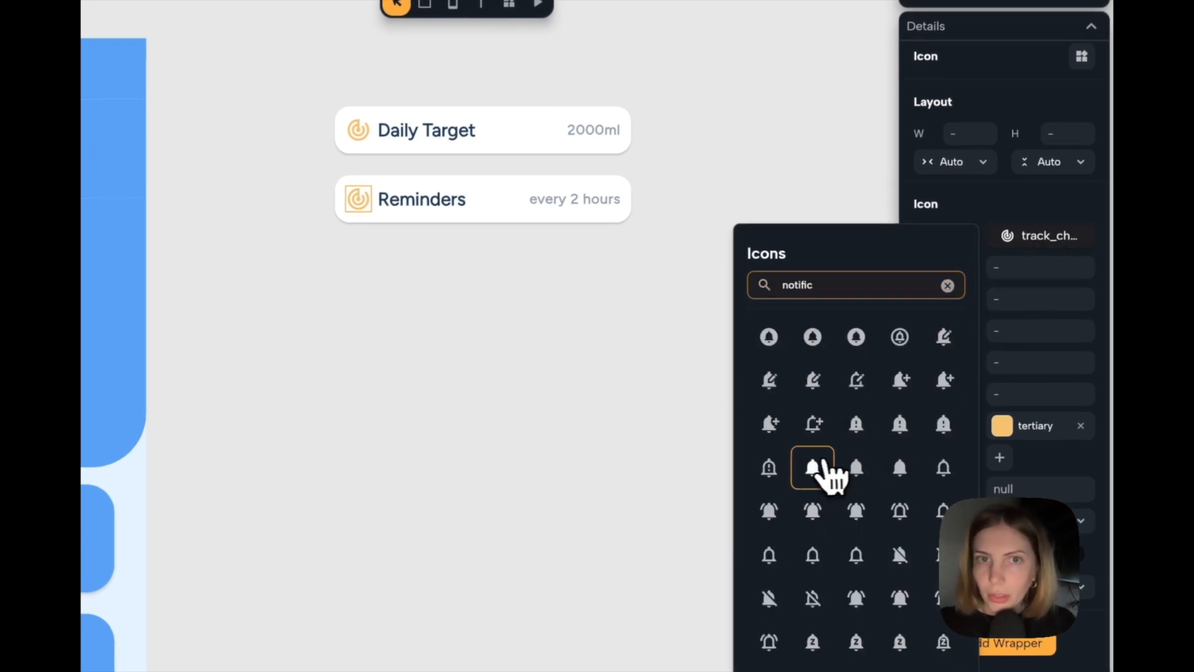
left_click(813, 467)
Group the "Daily Target" and "Reminders" rows together and arrange the group as a vertical column.
left_click_drag(739, 43, 308, 278)
left_click_drag(491, 317, 489, 337)
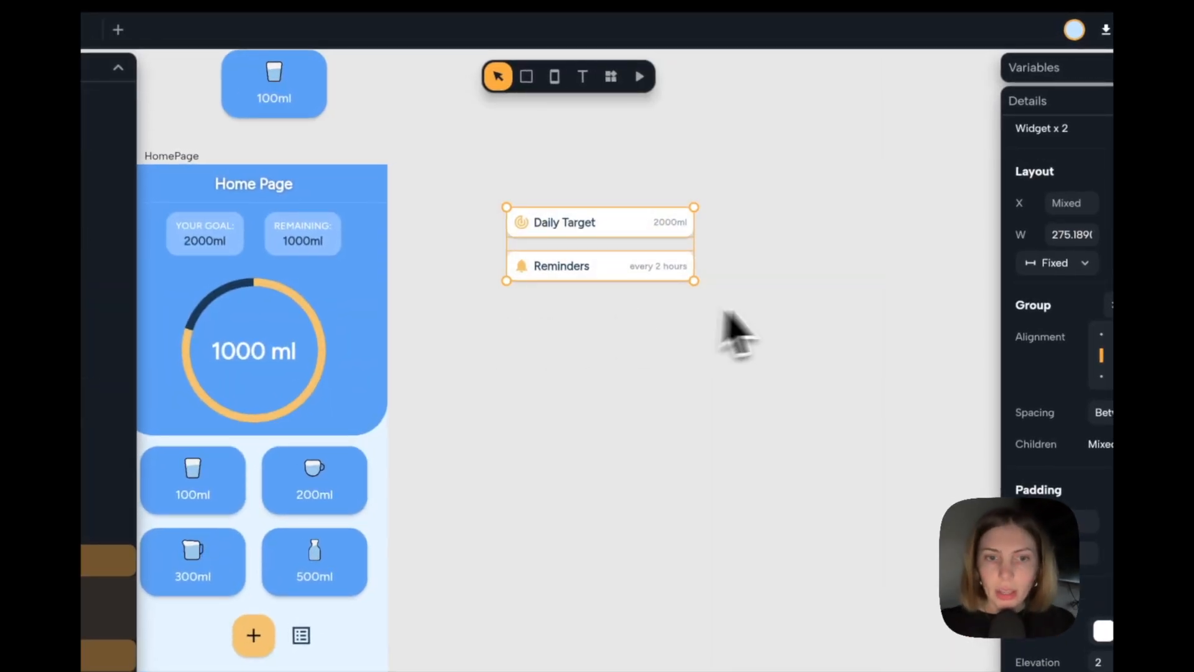
key("super+g")
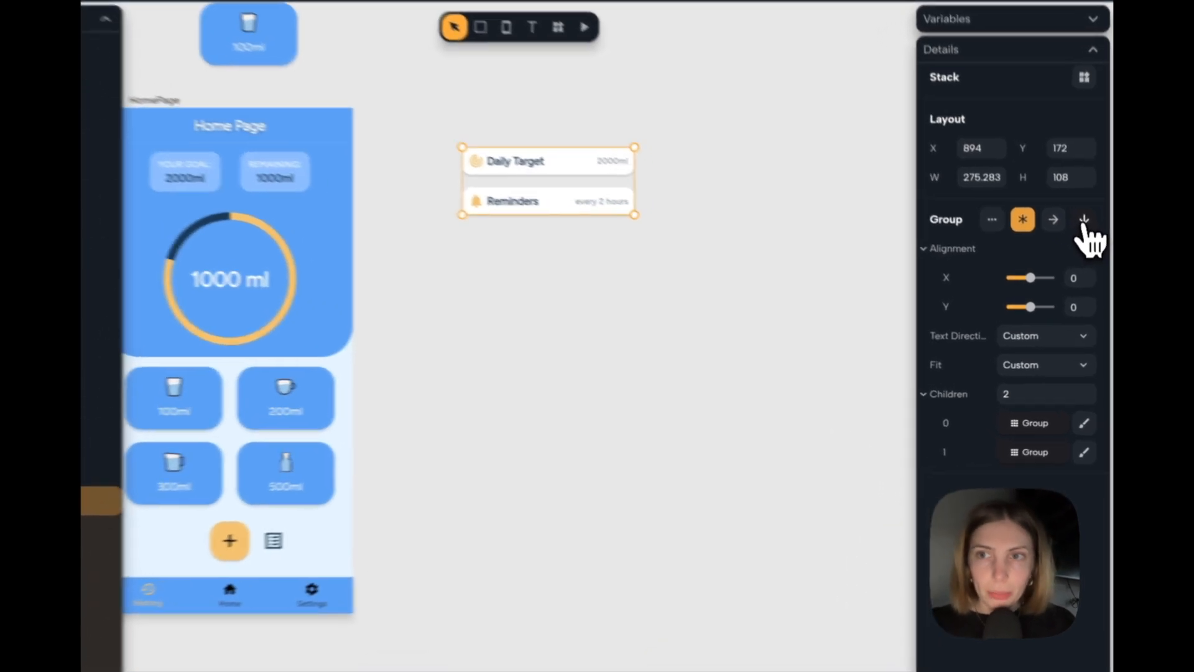
left_click(1086, 245)
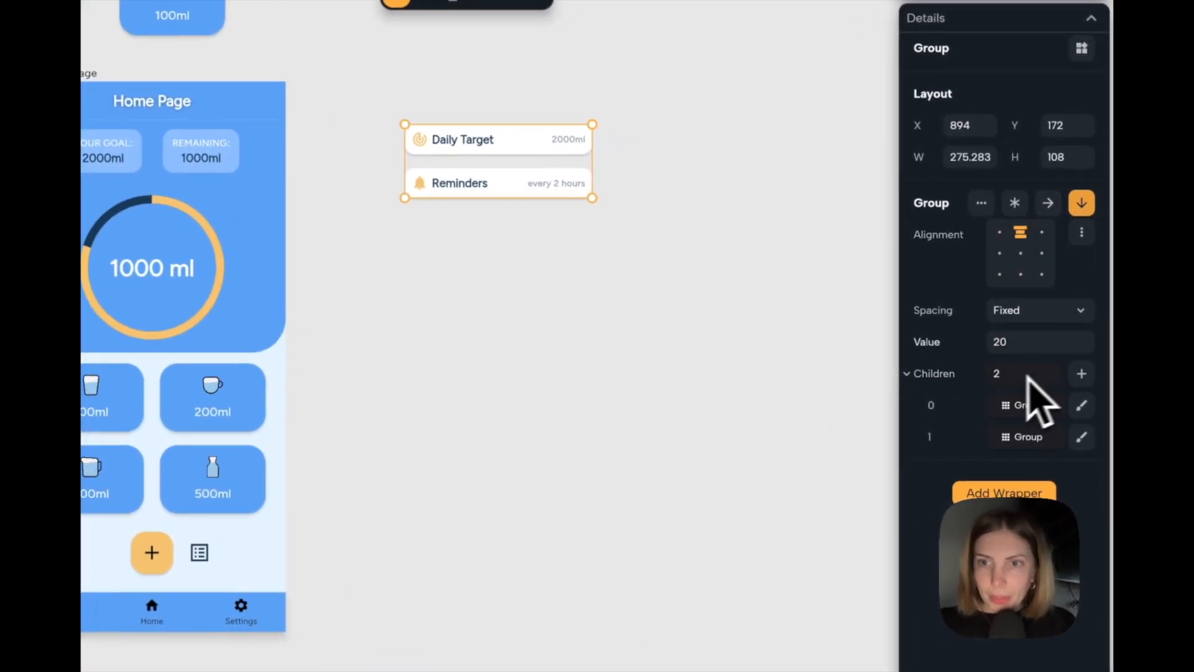
Add a Divider as the third child of the column group and set the group's height to Auto.
left_click(1081, 373)
left_click(1026, 492)
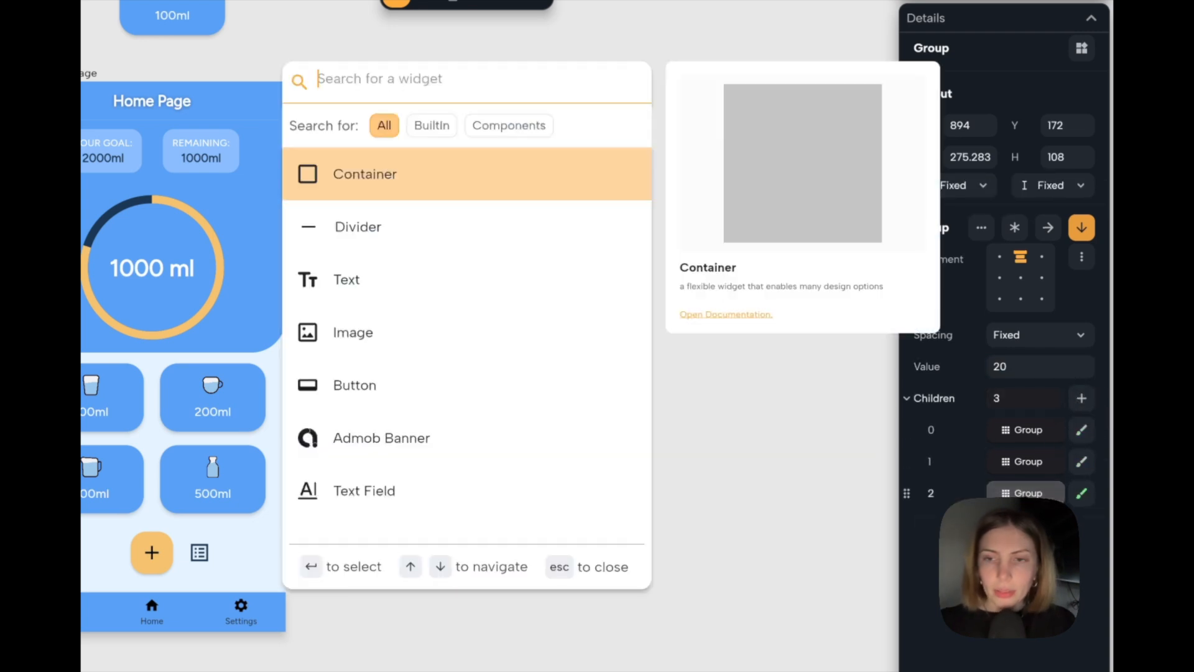
type("divi")
key("Return")
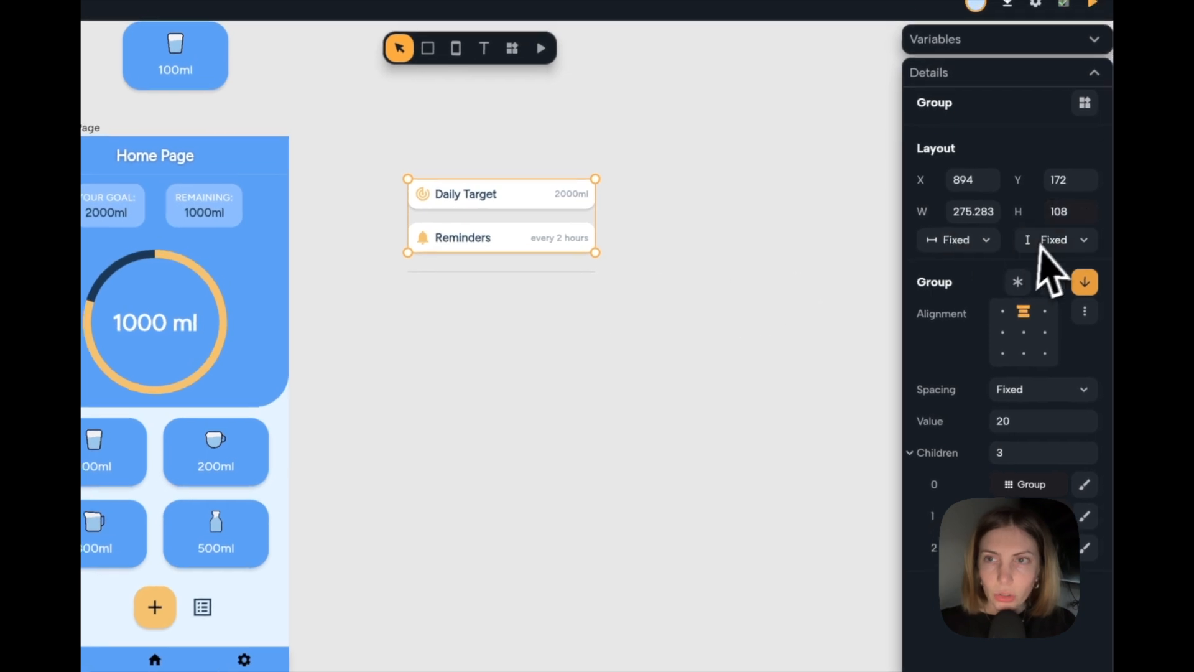
left_click(1051, 242)
left_click(1048, 285)
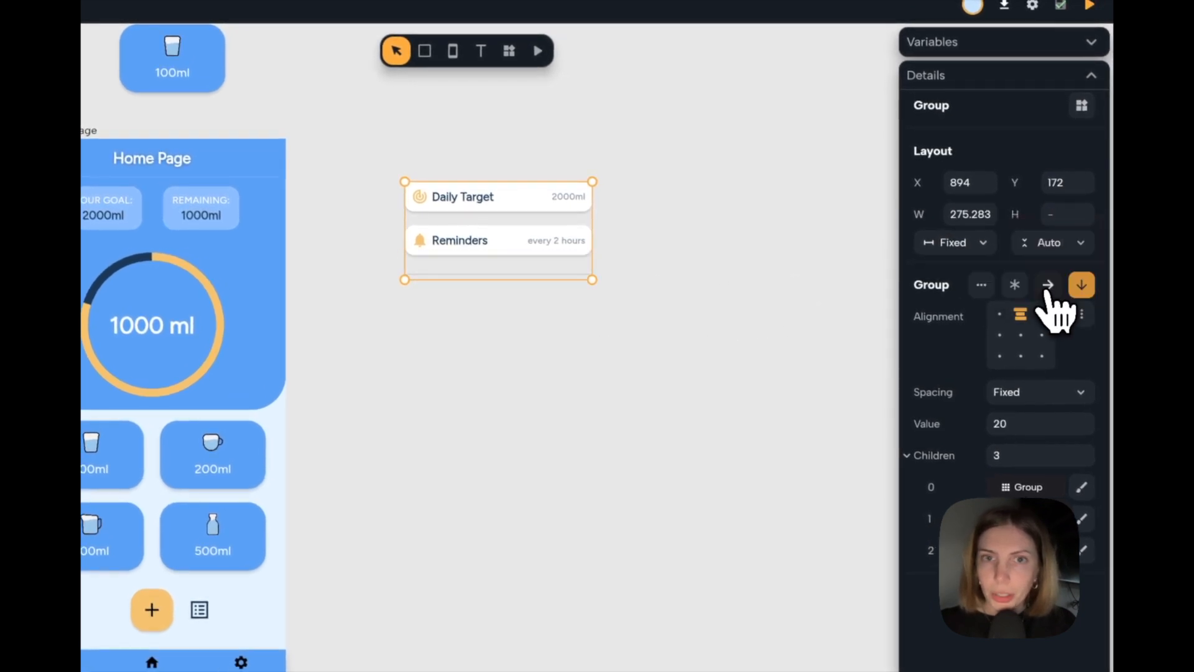
Set the width of both rows to Expand so they fill the column group, and resize the group to 298 wide.
left_click_drag(594, 226, 667, 247)
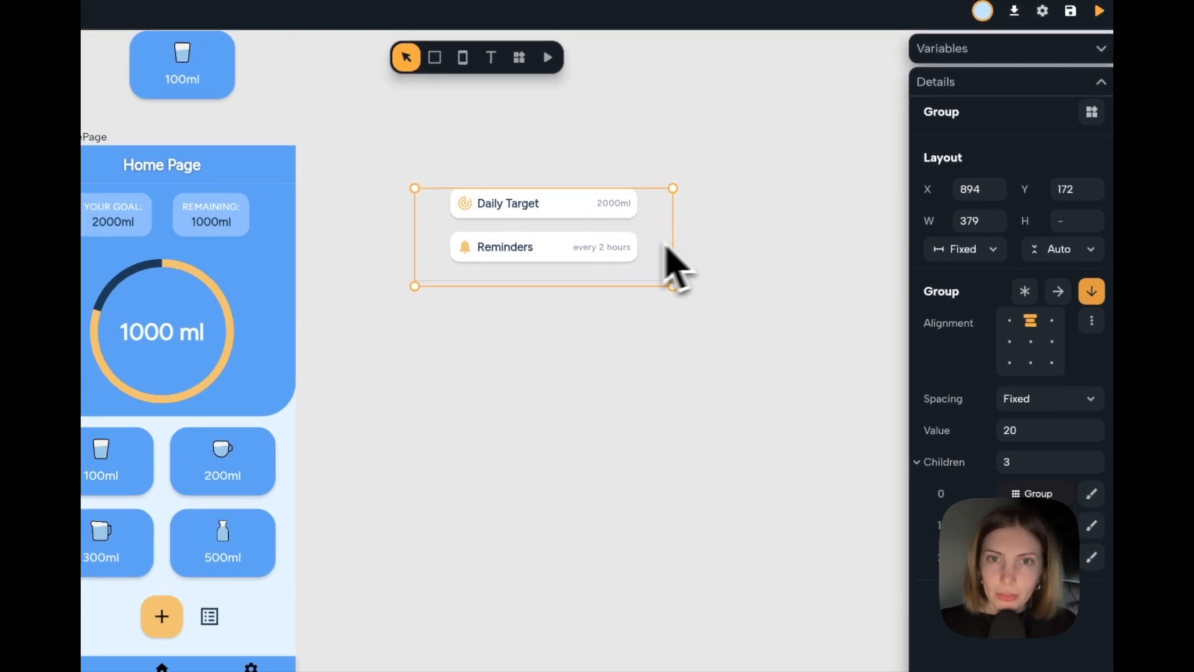
left_click(557, 253)
left_click(560, 210, "shift")
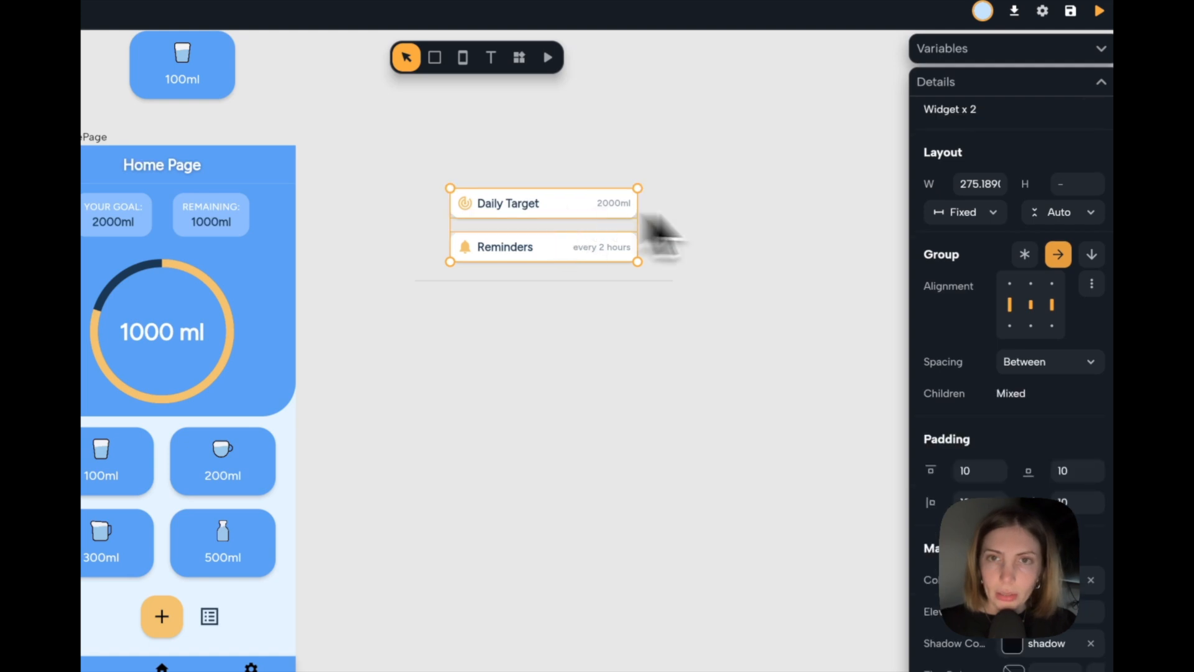
left_click(993, 213)
left_click(989, 255)
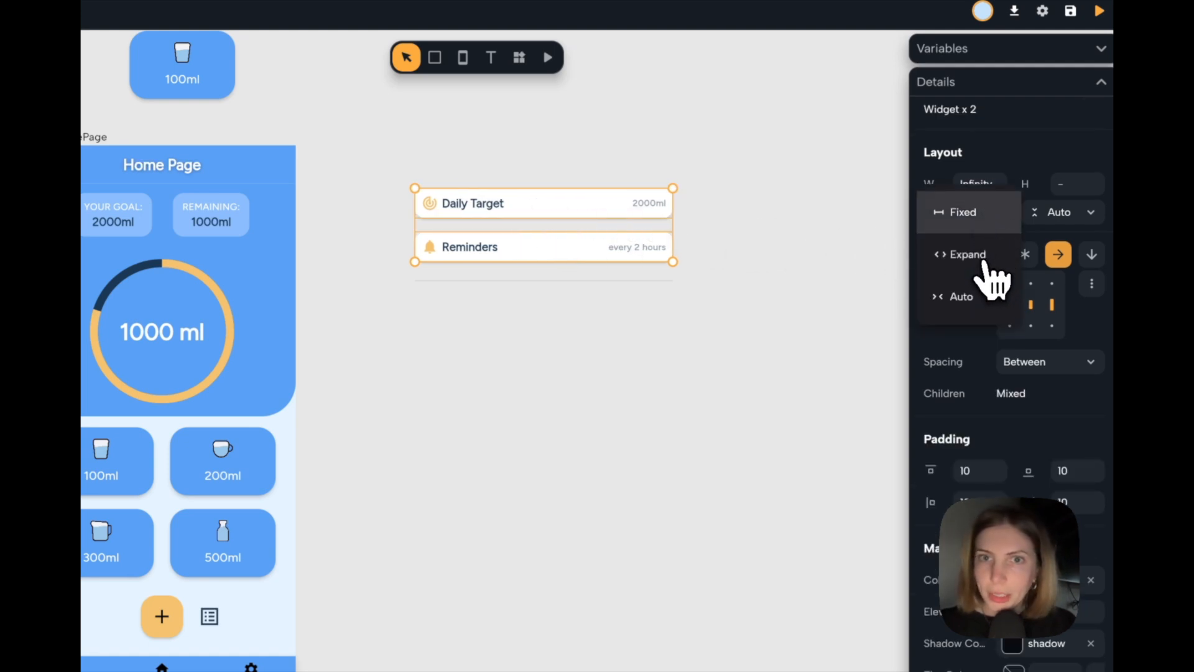
left_click(679, 248)
left_click(667, 237)
left_click_drag(671, 222, 618, 234)
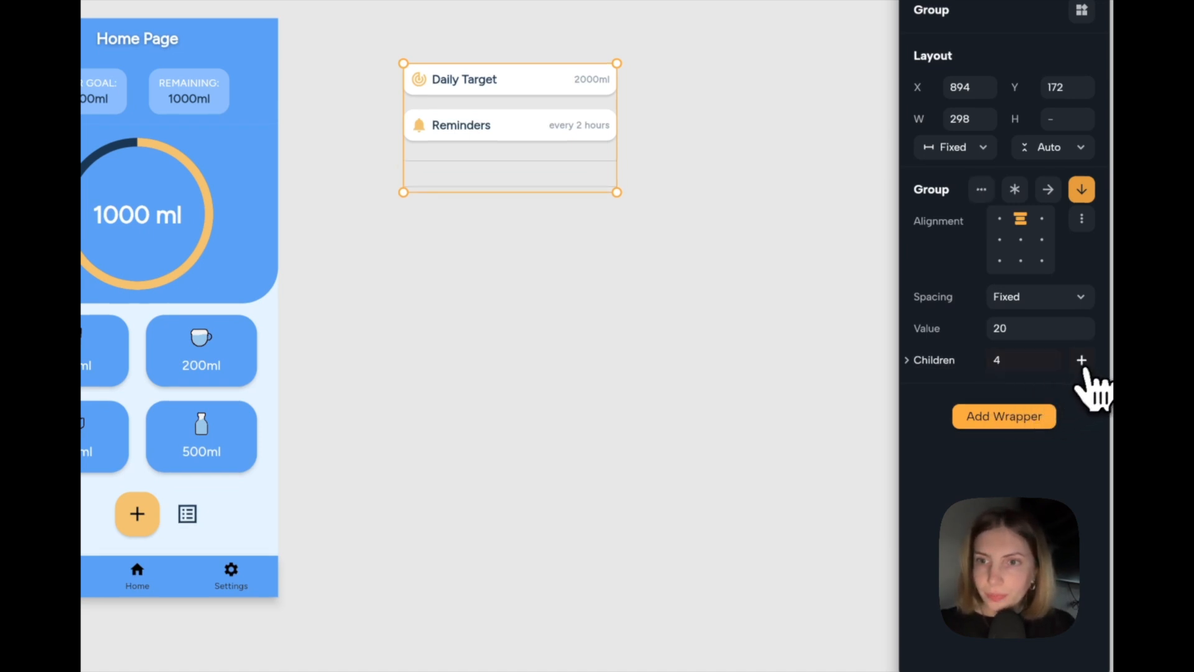
Add a fourth child below the divider in the column group and make it an Image widget.
left_click(914, 364)
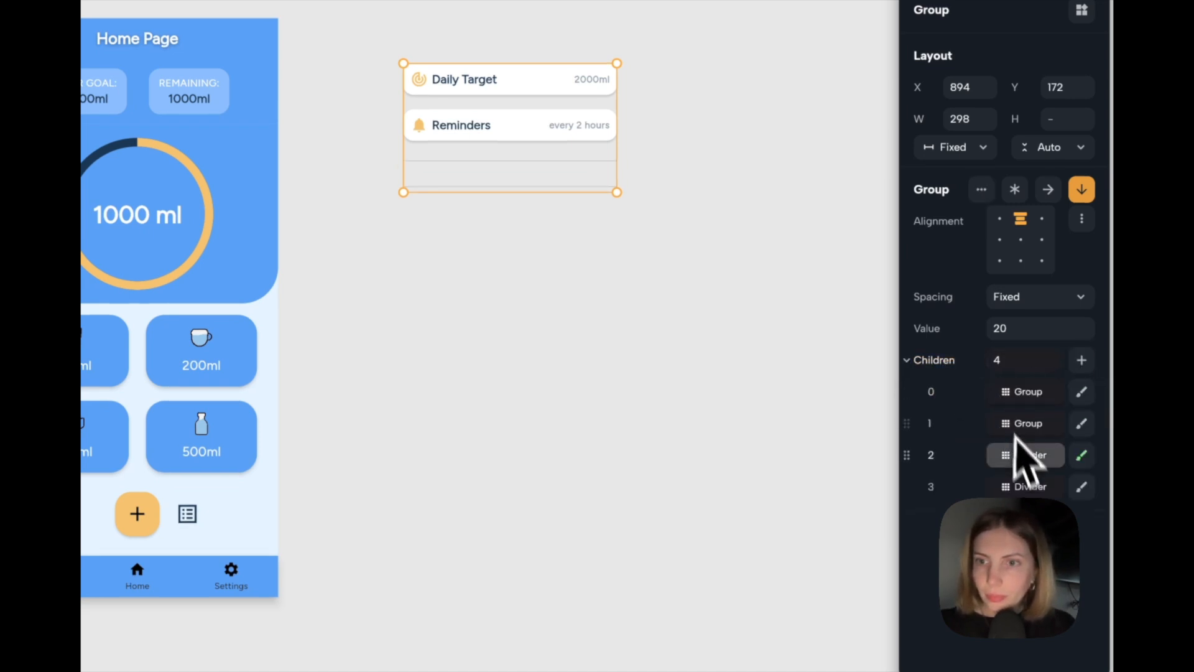
left_click(1029, 487)
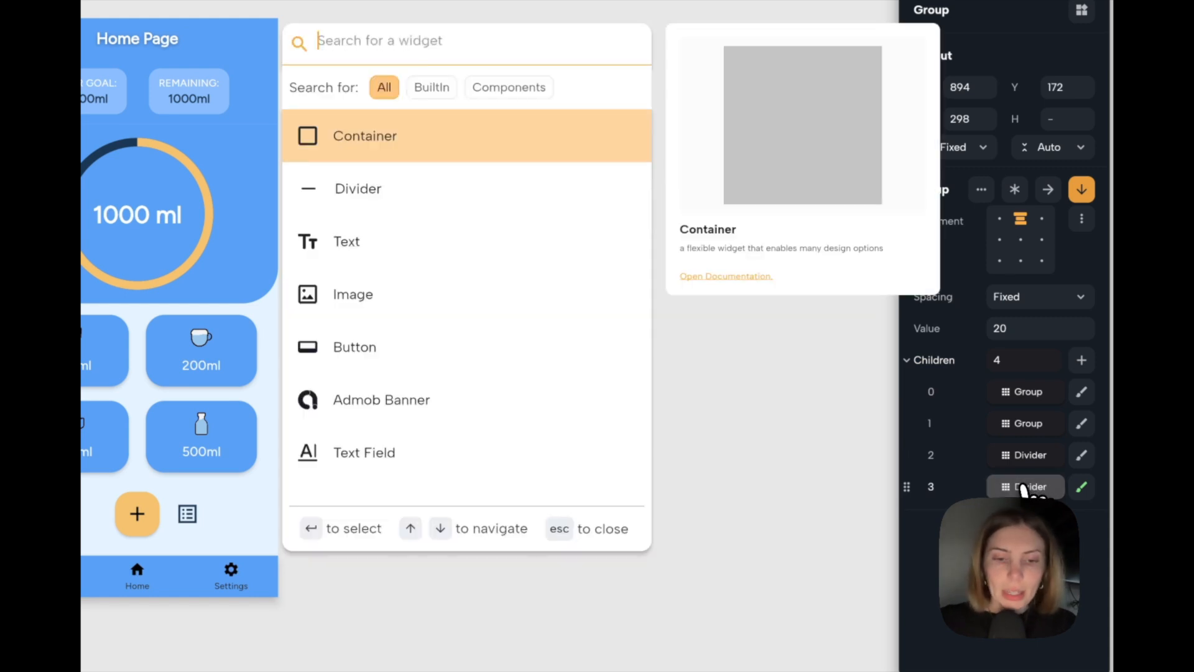
type("imag")
key("Return")
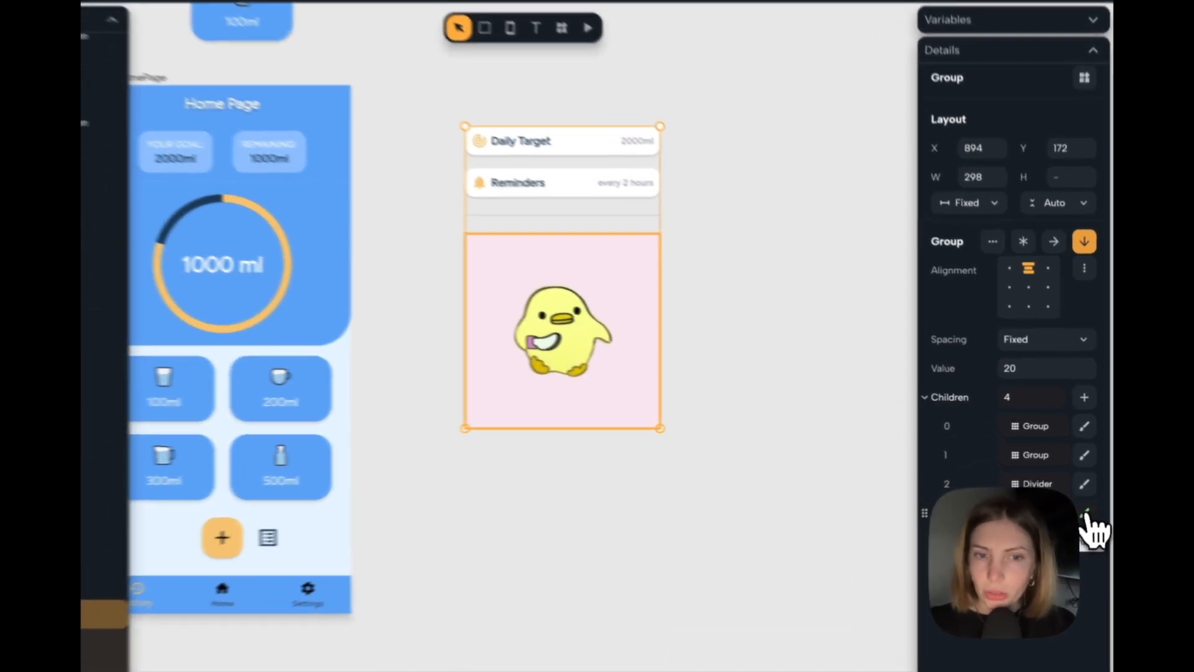
Switch the image source to Asset, load the Nowa logo file, and shrink the logo to about half the column's width.
left_click(1088, 503)
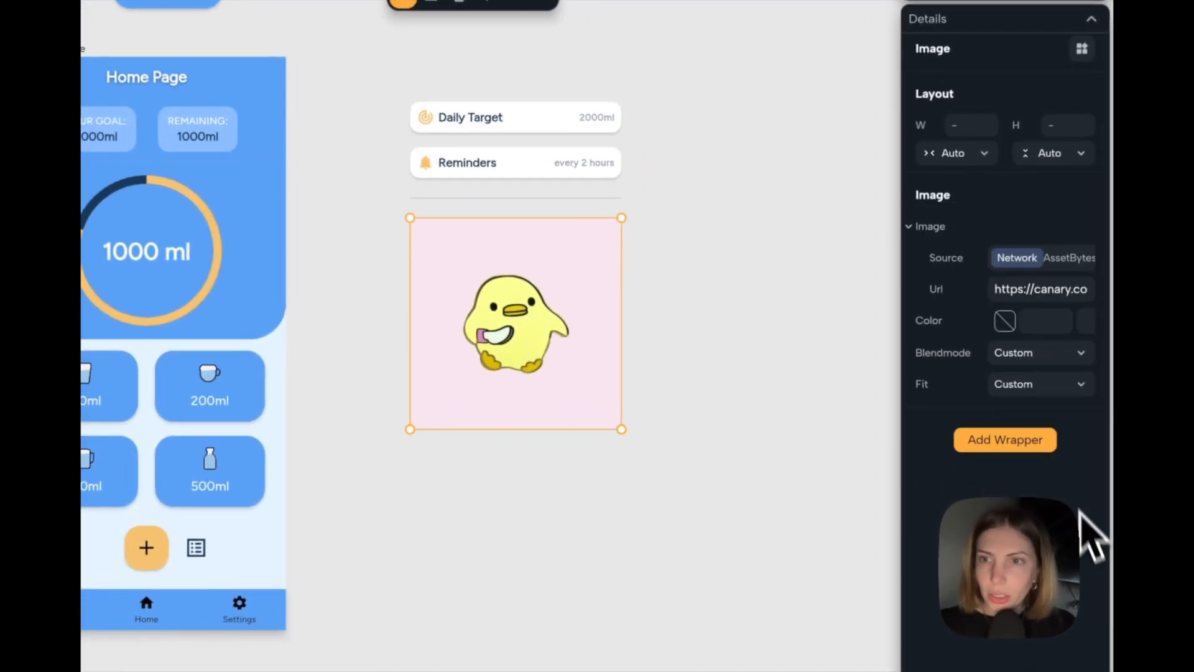
left_click(1059, 257)
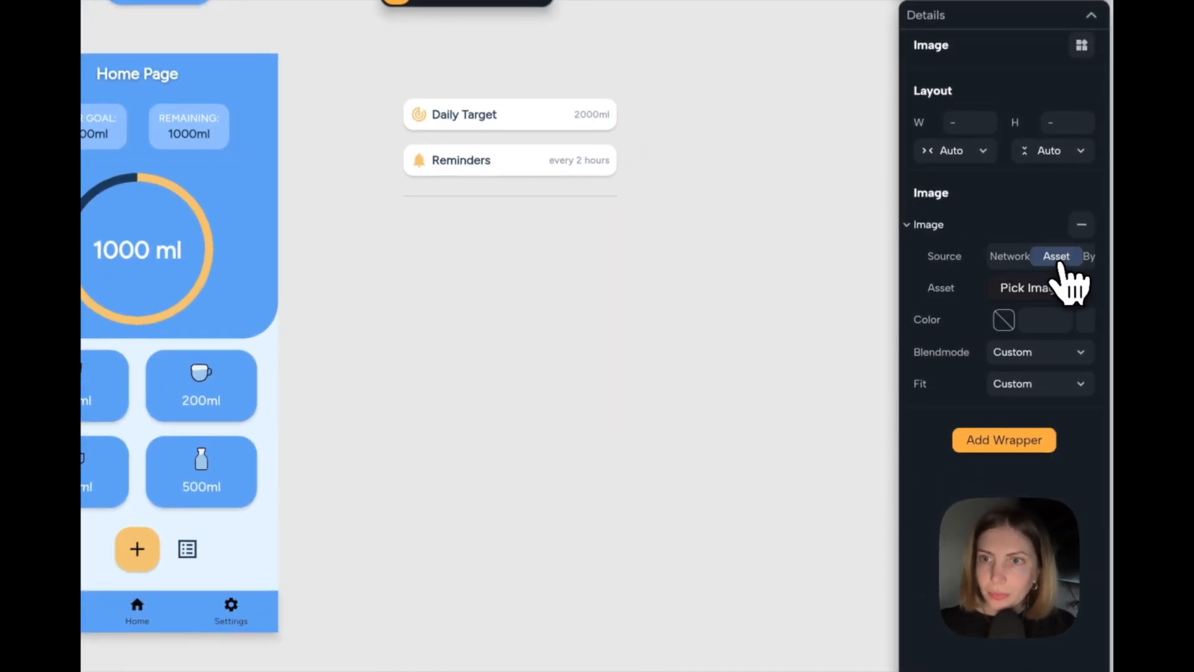
left_click(1054, 288)
left_click(842, 228)
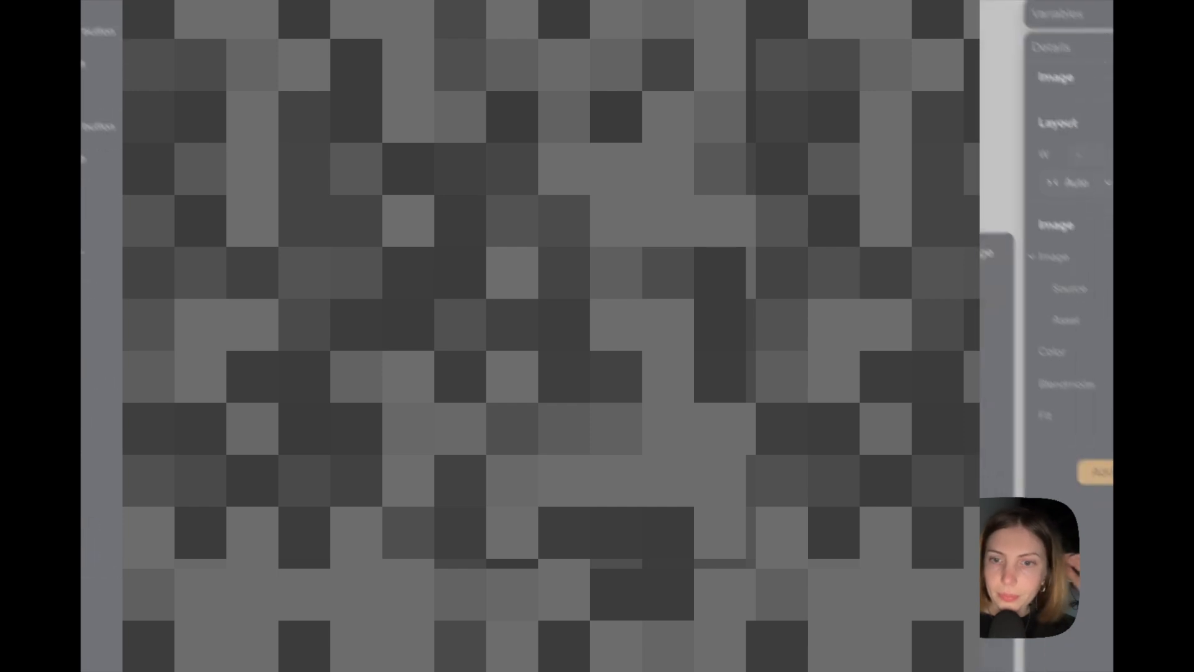
left_click(830, 636)
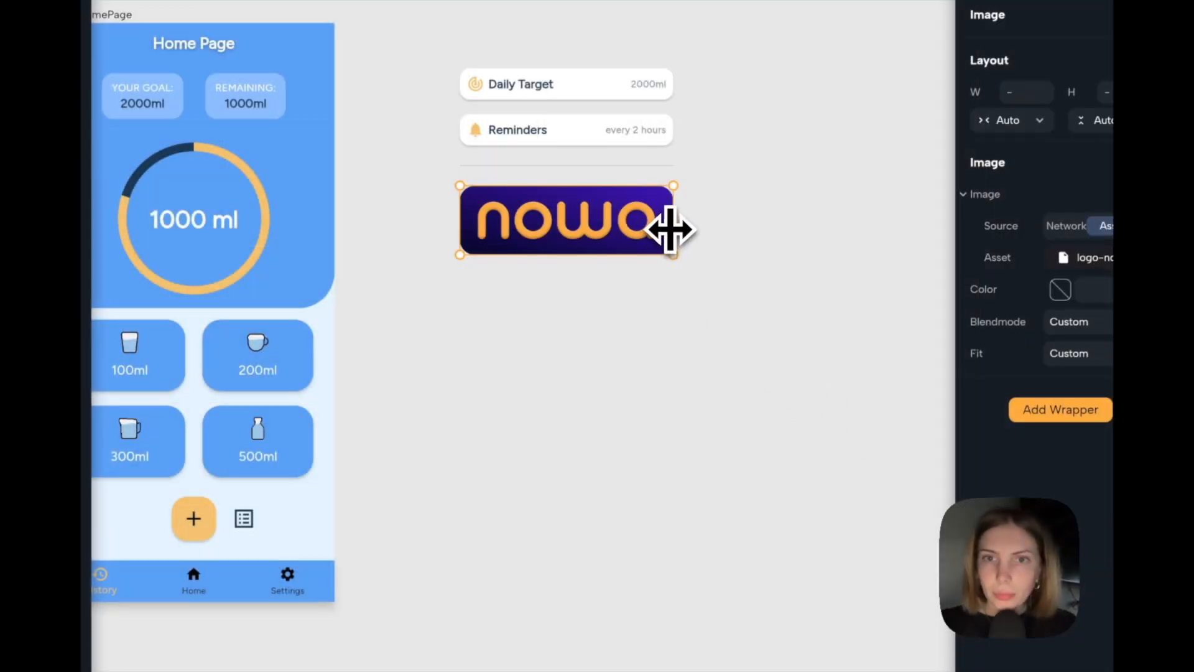
left_click_drag(671, 228, 569, 211)
Duplicate the "Reminders" row and move the copy below the Nowa logo.
left_click(601, 133)
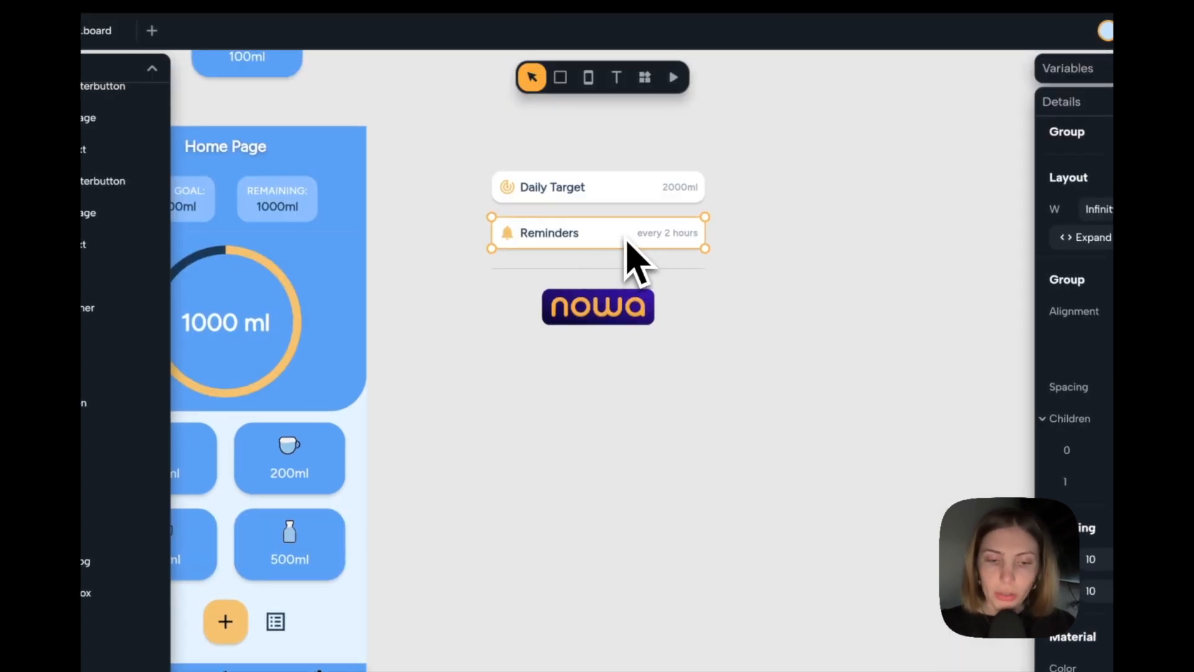
key("ctrl+d")
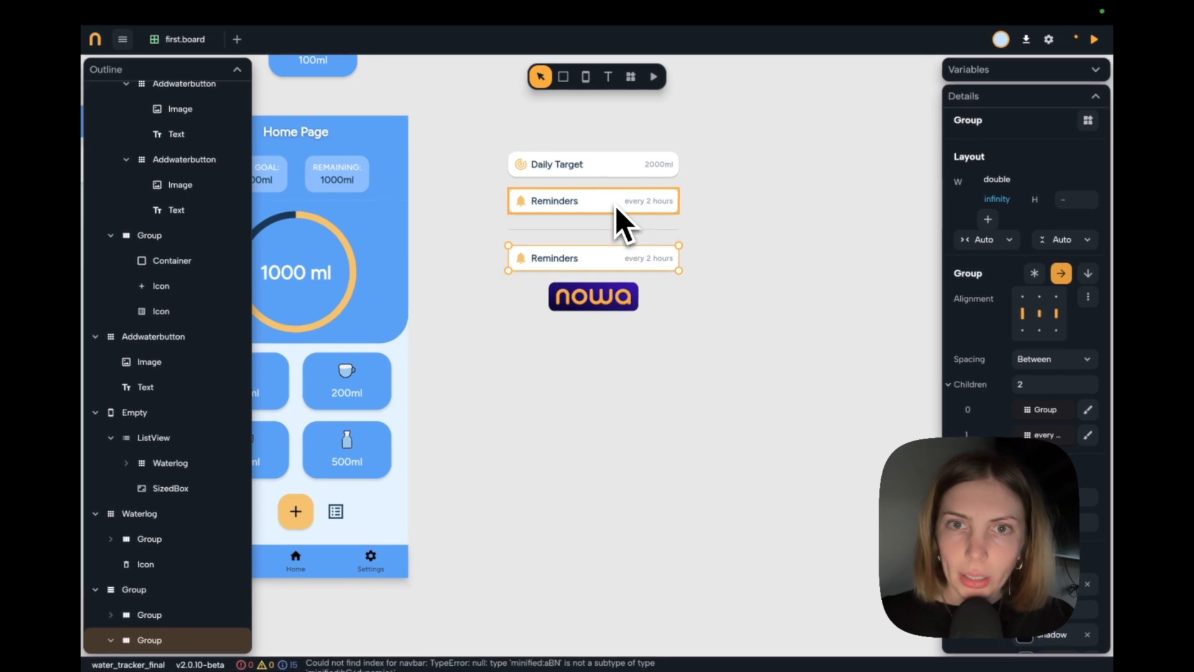
key("Down")
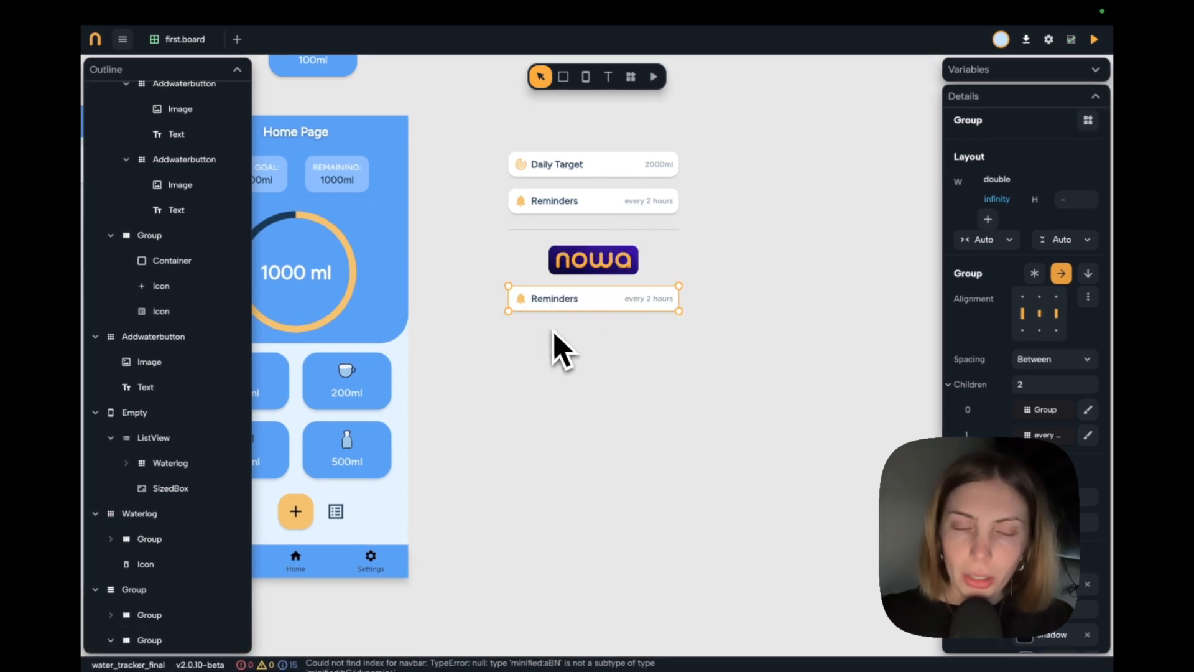
Change the label of the row below the logo to "Try Nowa →".
scroll(602, 275, "up", 5)
scroll(601, 275, "left", 1)
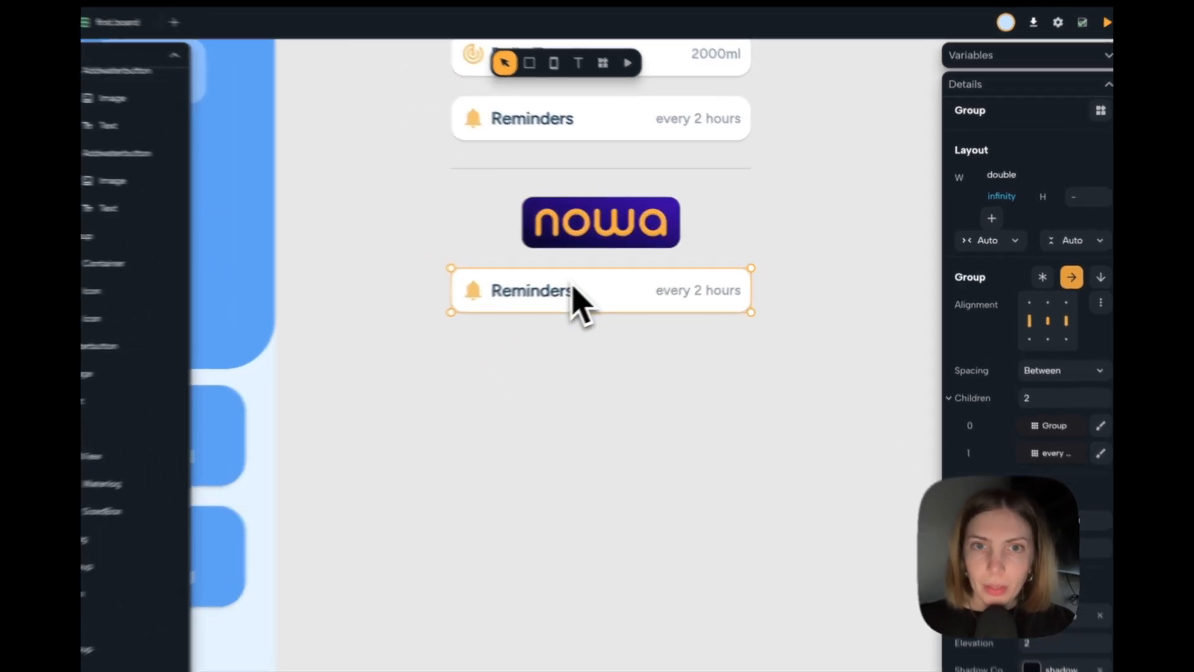
double_click(576, 302)
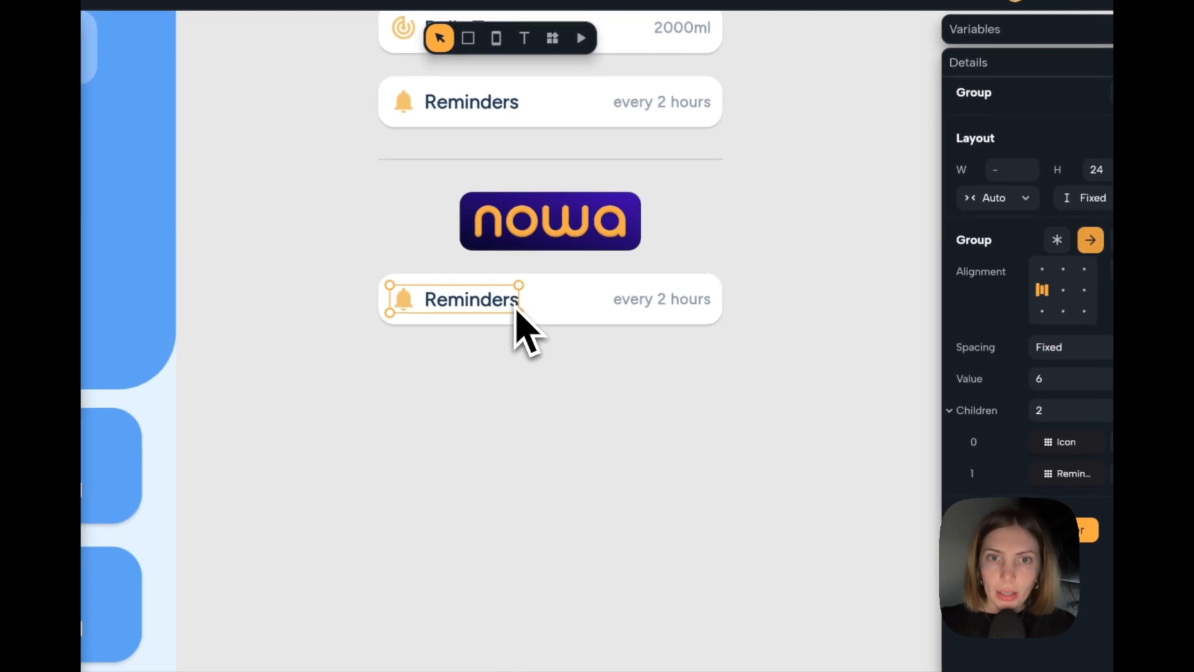
double_click(480, 306)
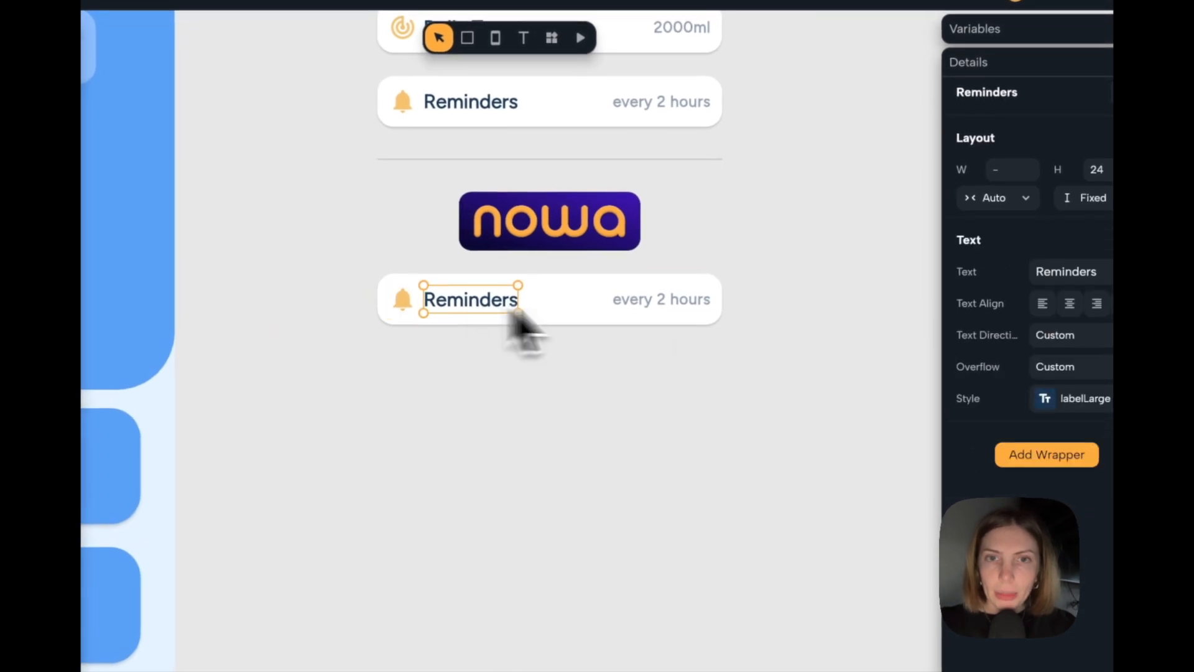
double_click(1100, 272)
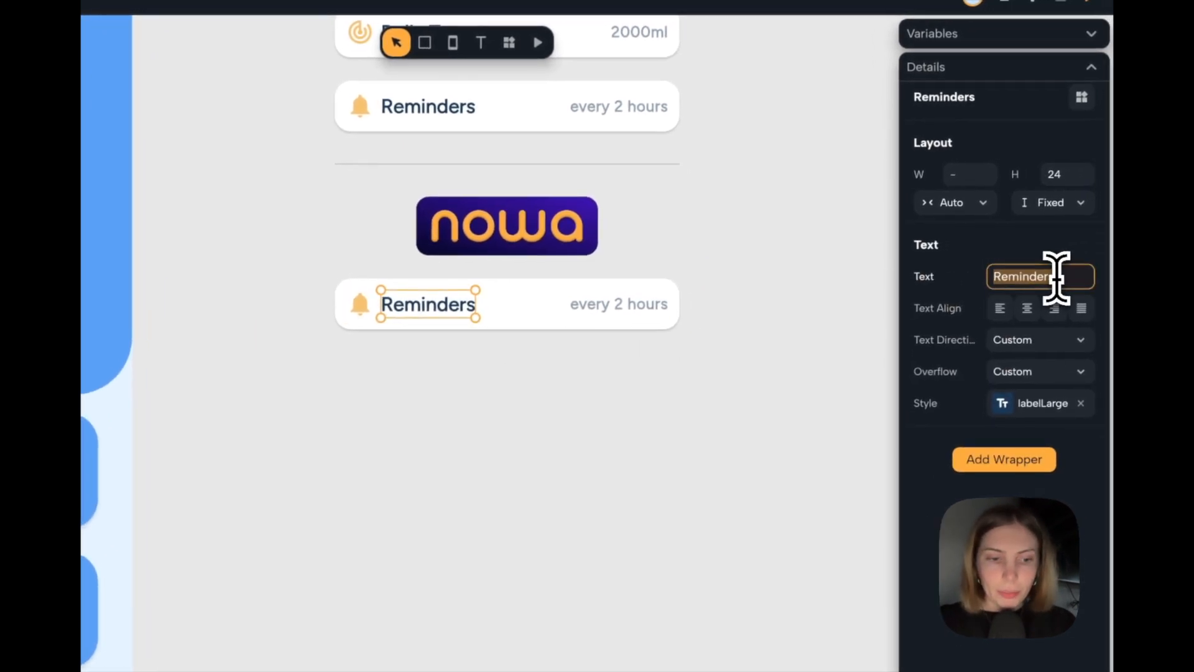
type("Try Now")
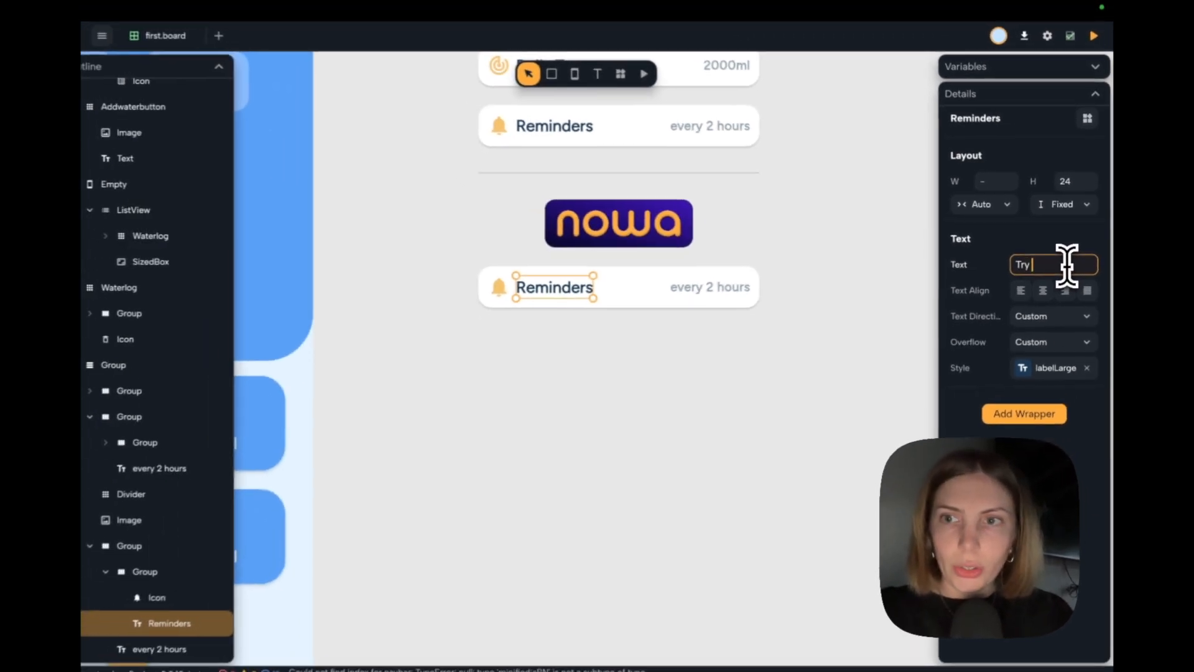
type("a")
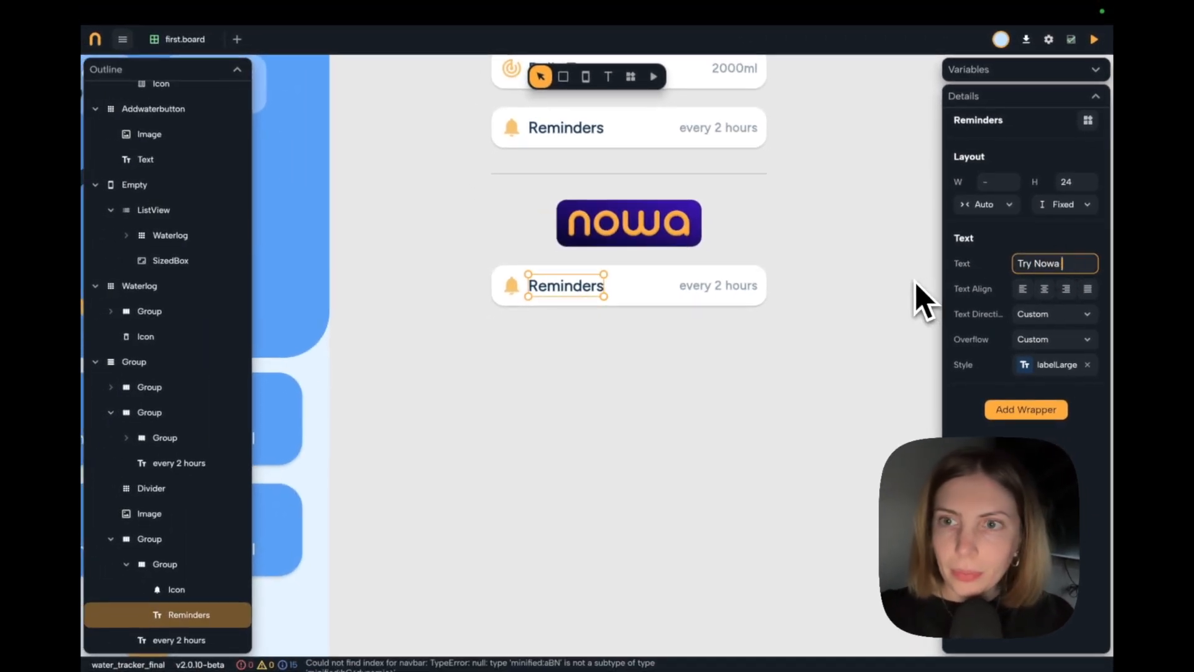
type(" →")
left_click(713, 292)
double_click(712, 293)
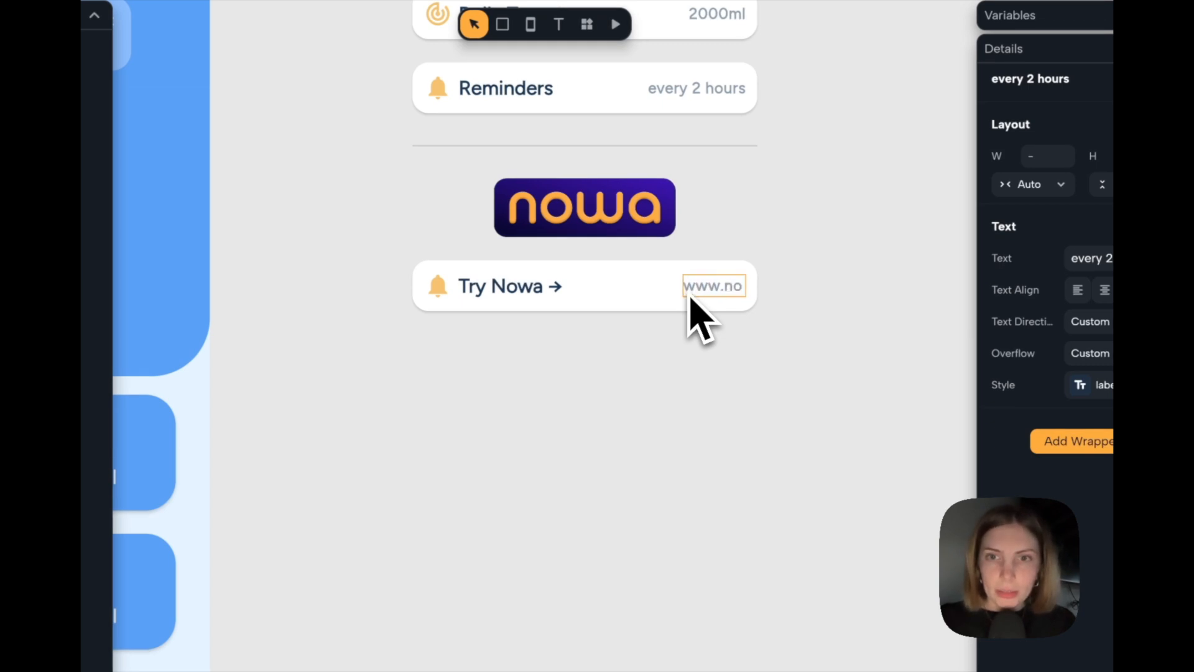
type("www.nowa.dev")
key("Return")
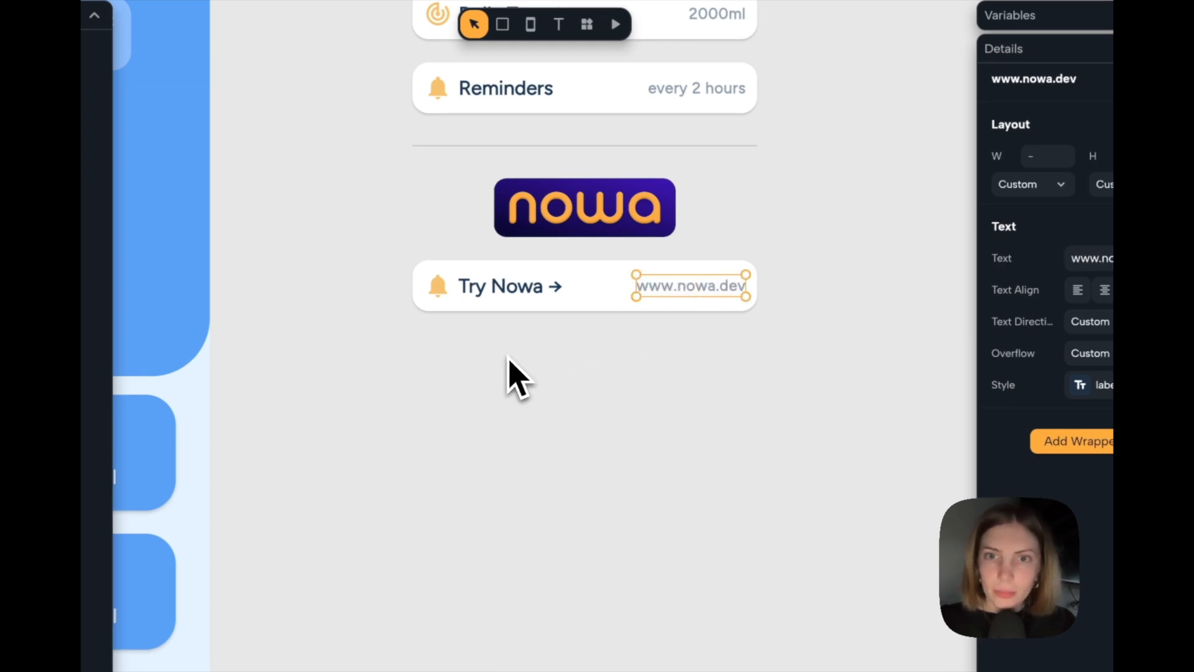
Replace the bell icon in the "Try Nowa →" row with an Image widget.
left_click(482, 328)
left_click(441, 293)
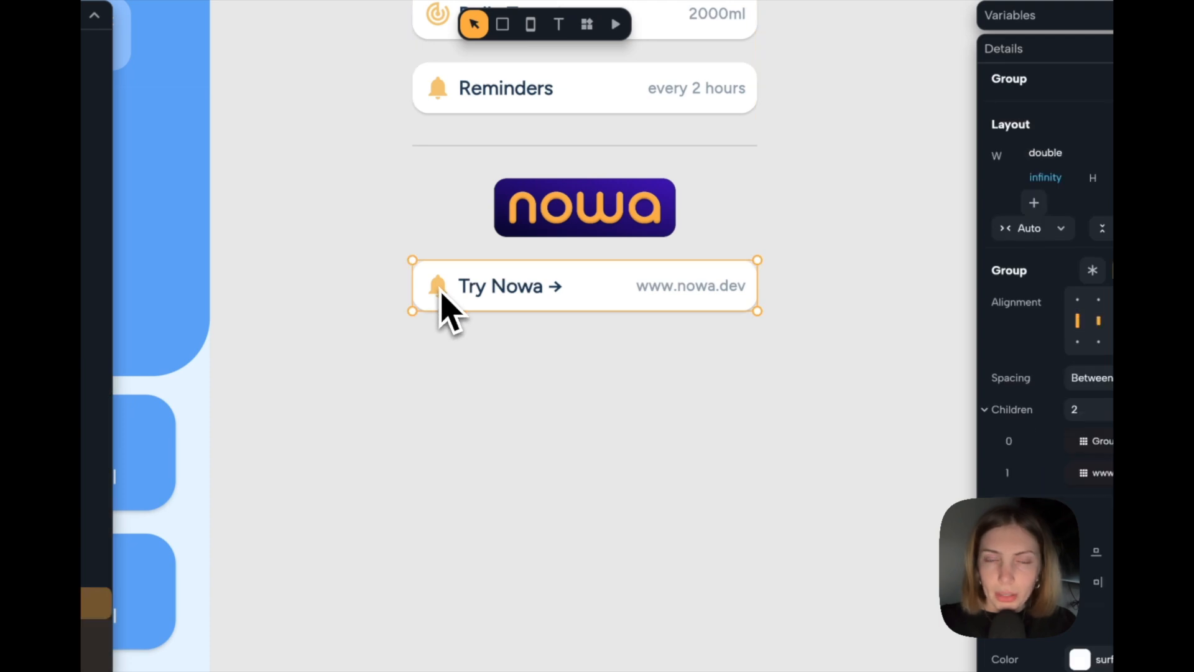
left_click(441, 292)
left_click(441, 293)
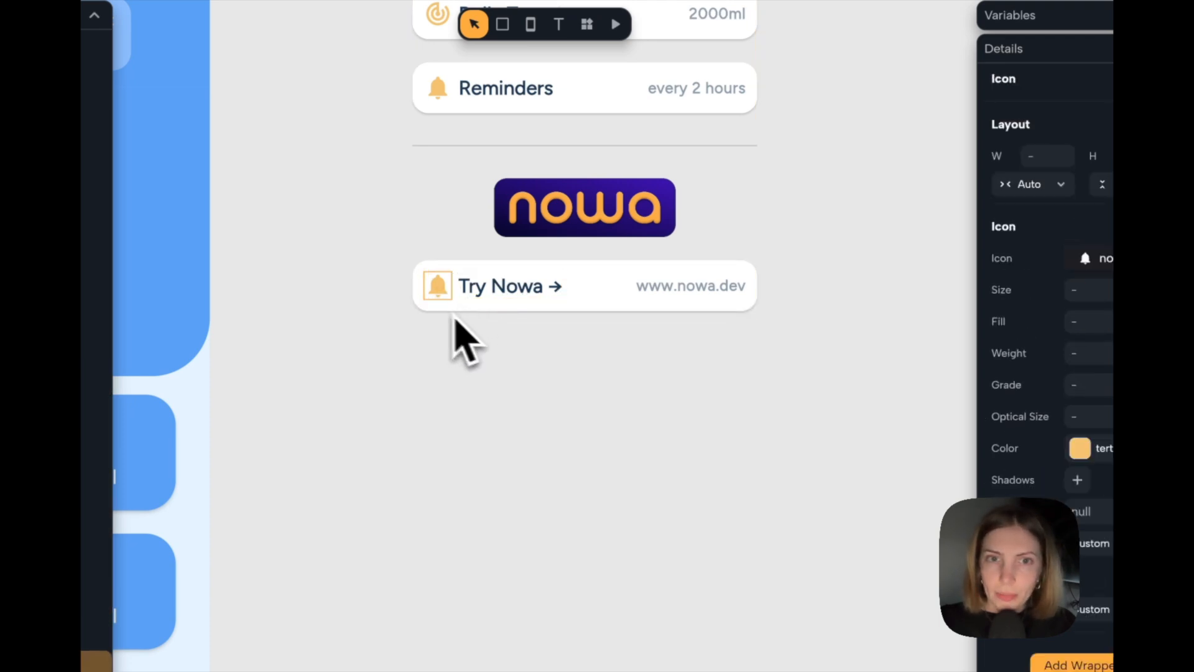
left_click(459, 318)
double_click(456, 296)
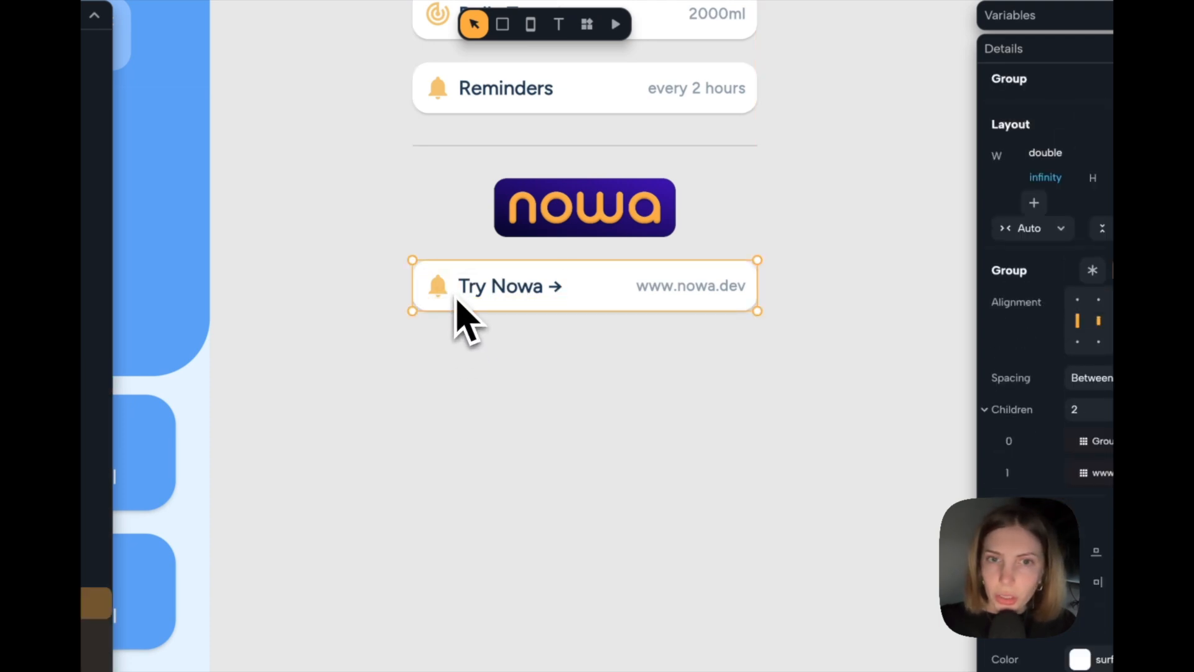
left_click(456, 298)
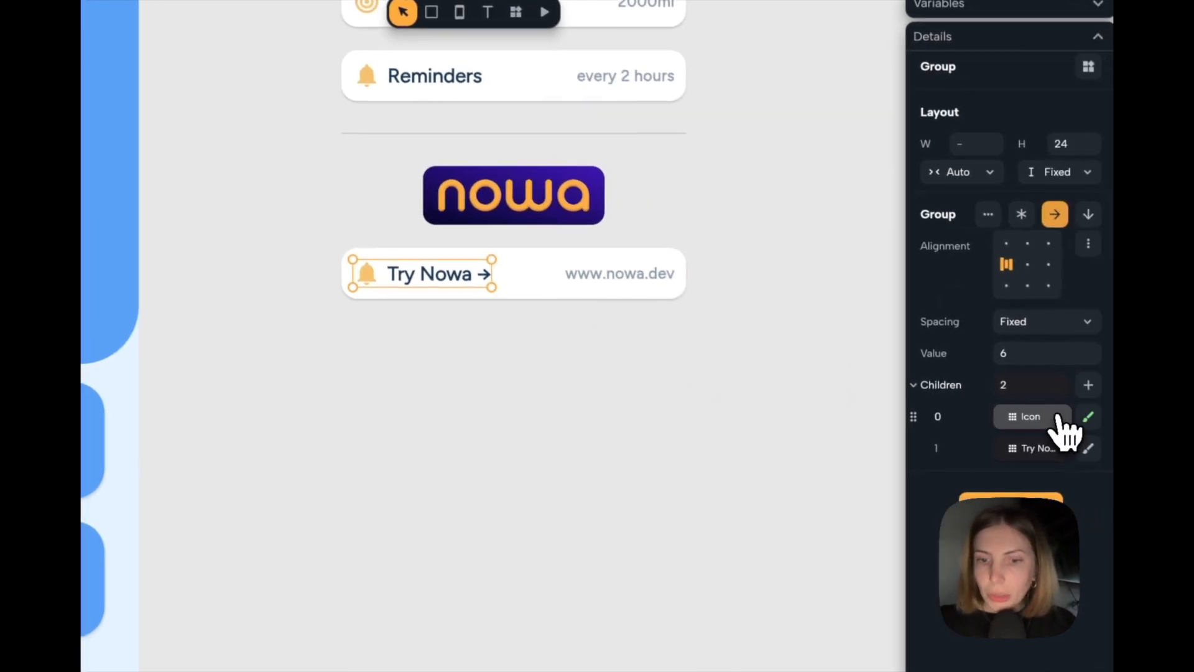
left_click(1051, 416)
type("image")
key("Return")
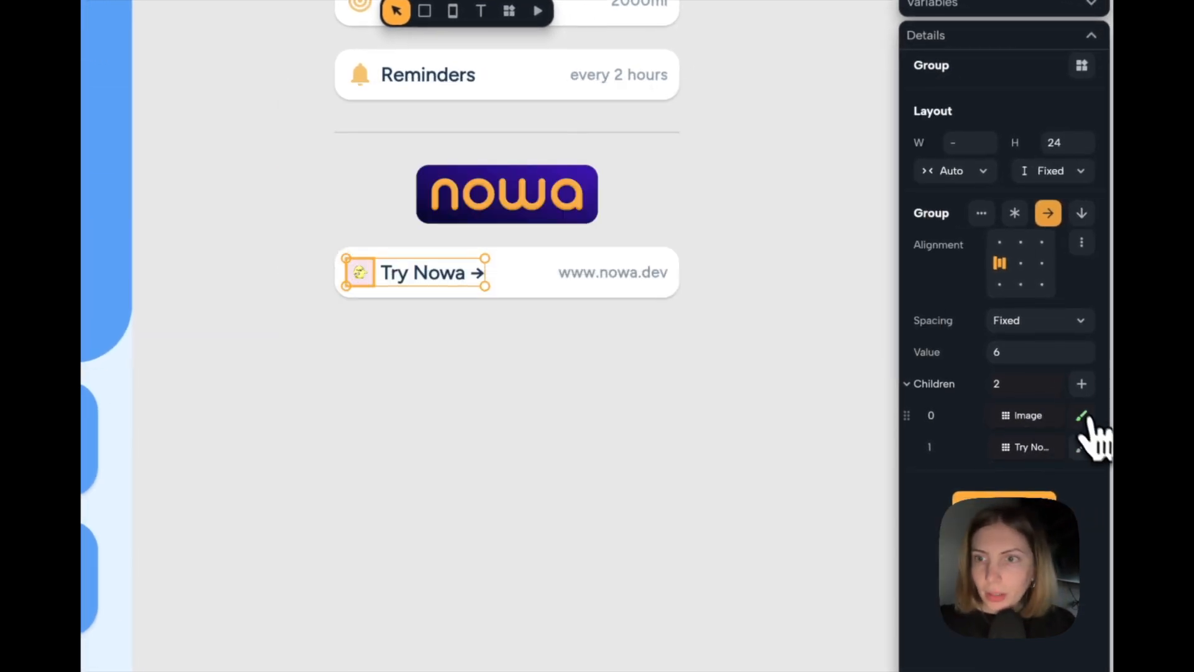
Switch the new image's source to Asset and load the square Nowa icon for the "Try Nowa →" row.
left_click(1082, 417)
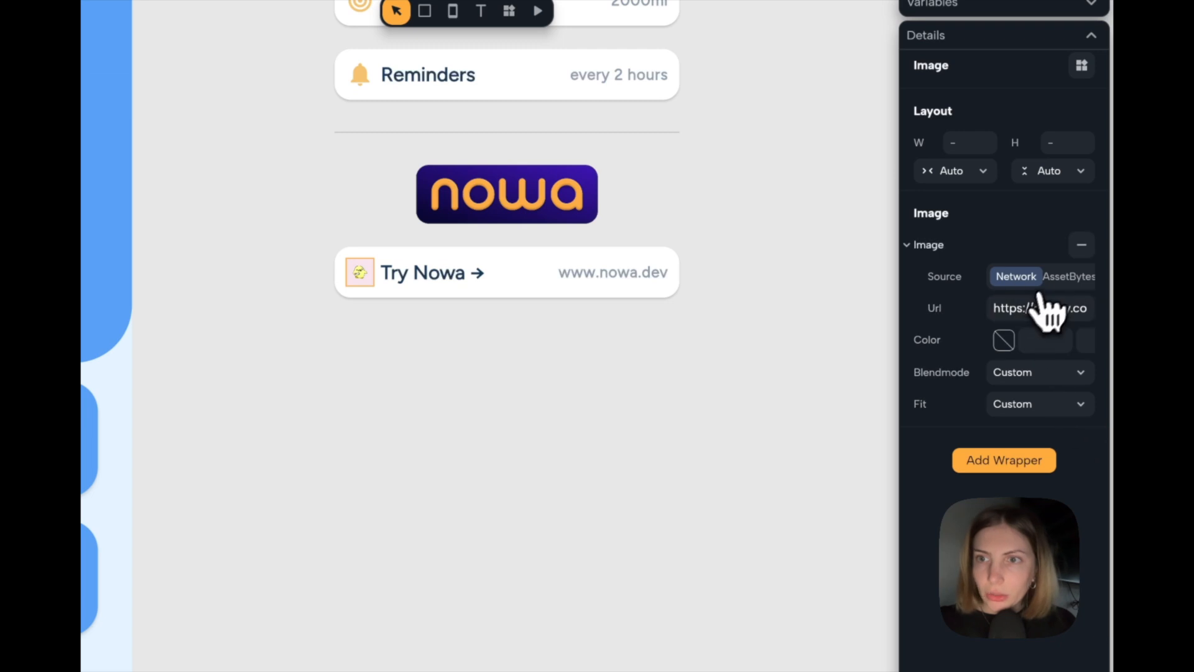
left_click(1056, 276)
left_click(1031, 307)
left_click(834, 249)
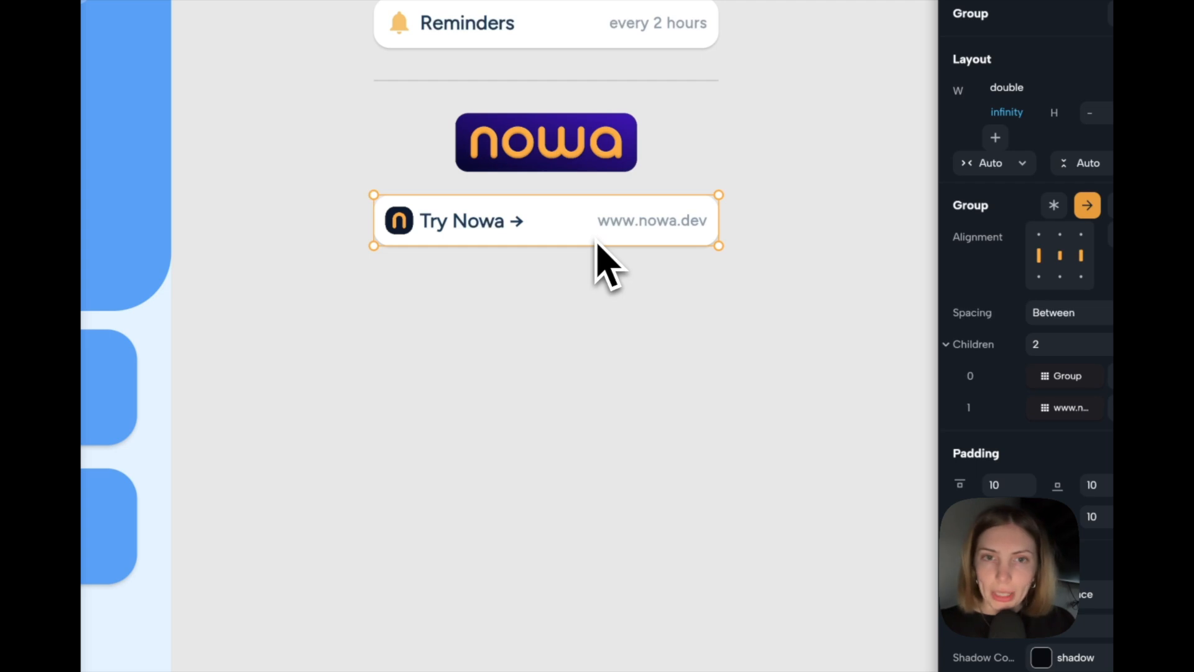
Duplicate the "Try Nowa →" row and change the lower copy's label to "Join our Community".
key("ctrl+d")
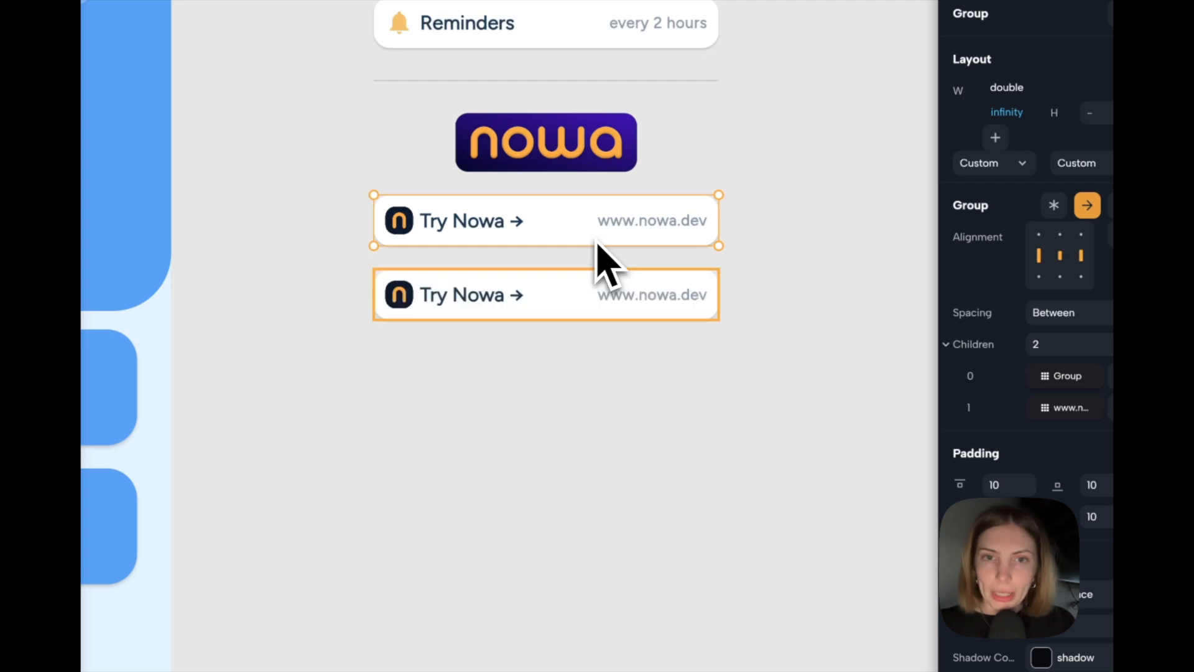
left_click(526, 297)
left_click(492, 304)
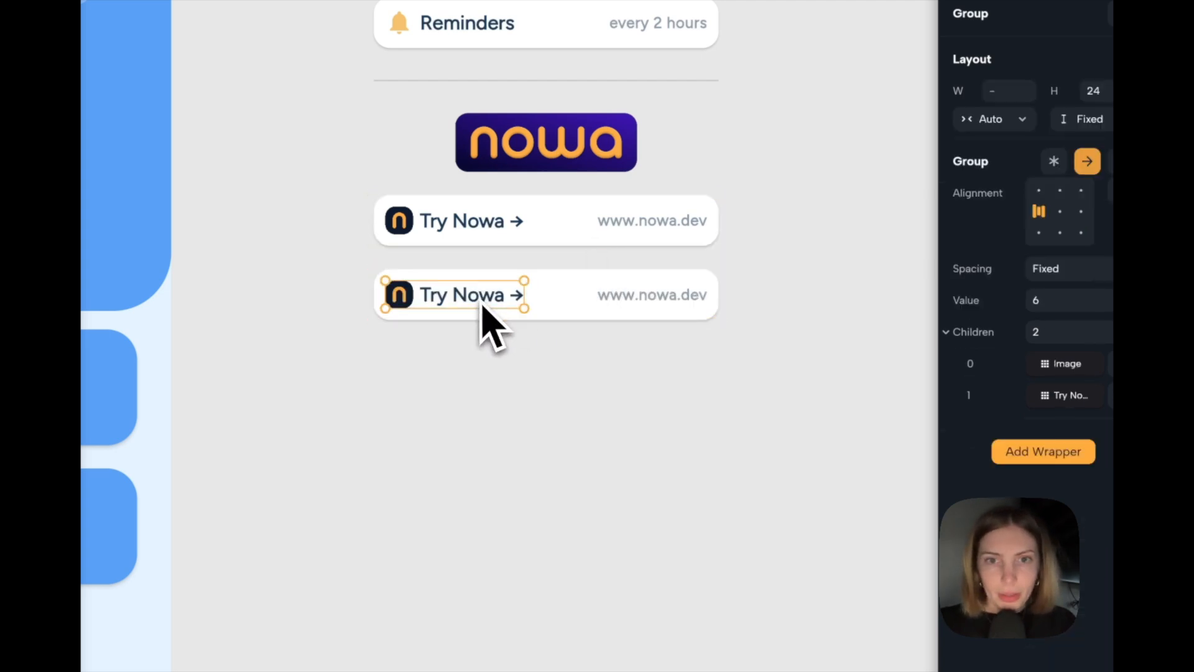
left_click(482, 306)
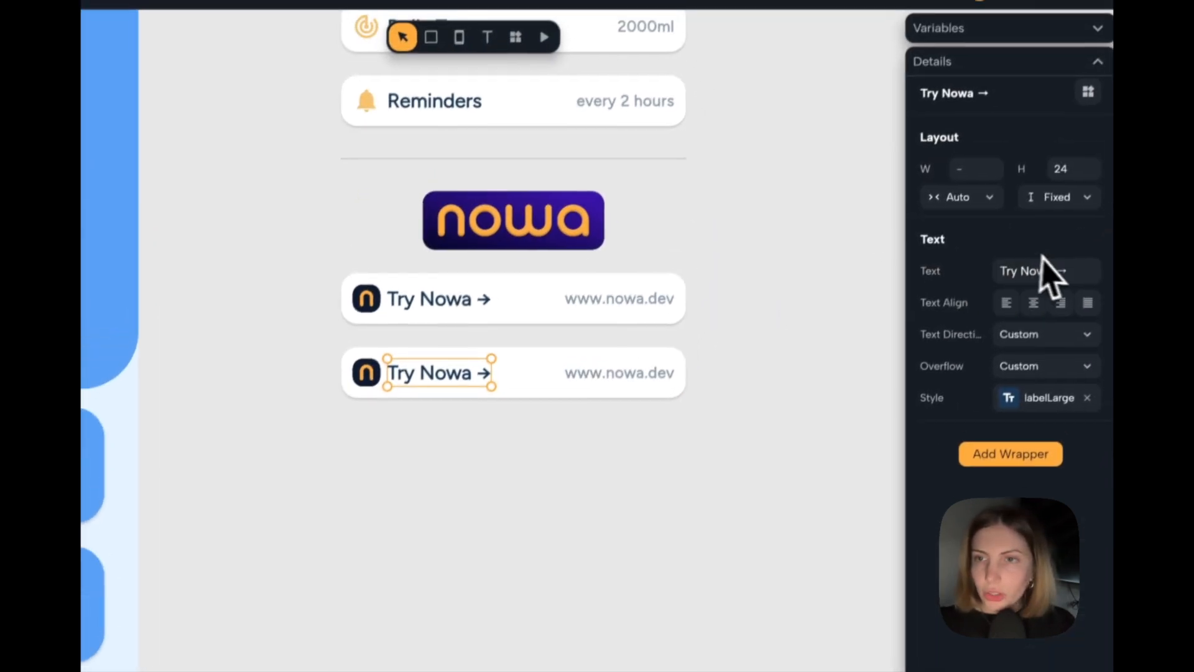
left_click(1056, 284)
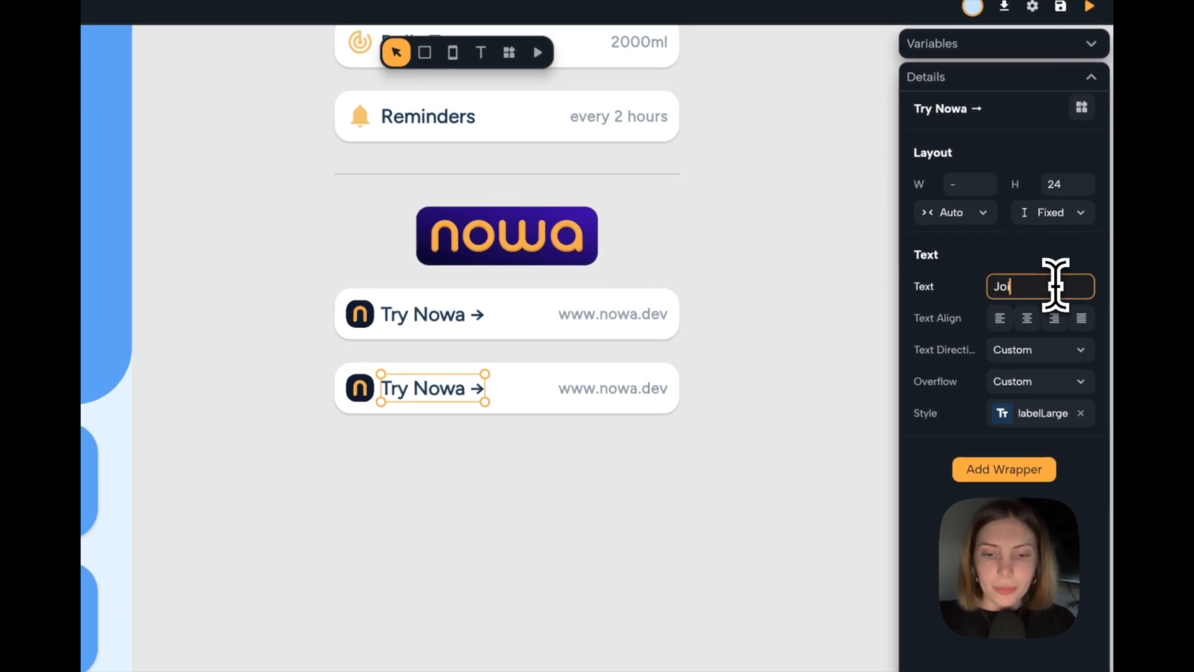
type("Join our Community")
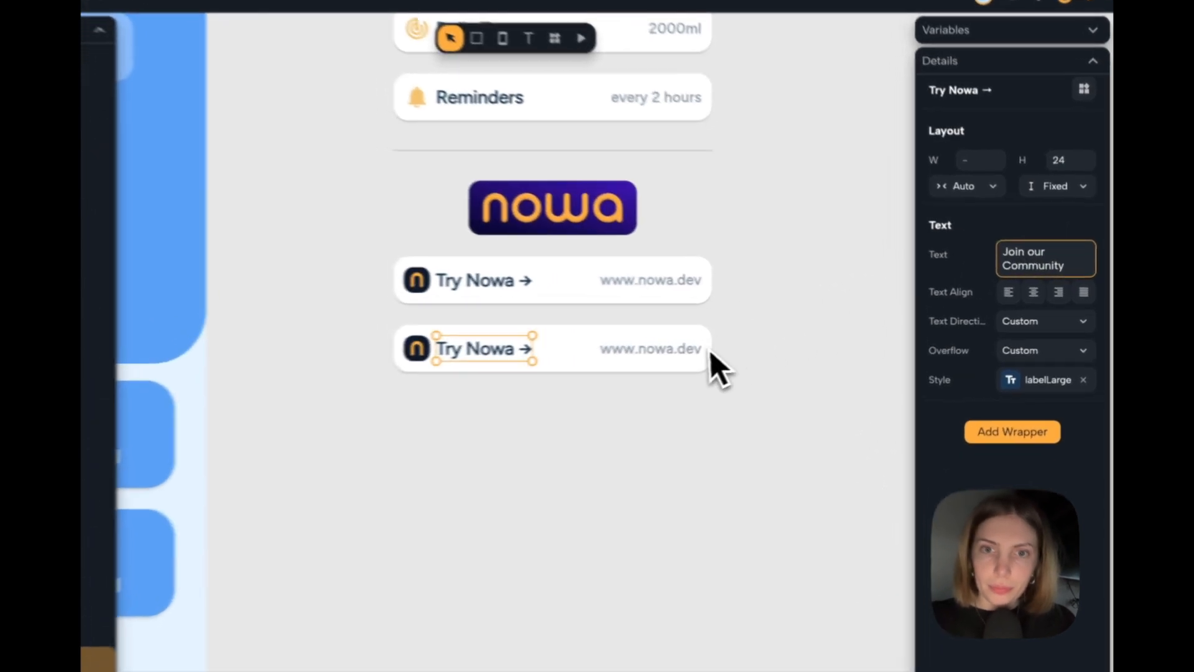
Change the value text in the "Join our Community" row to "discord".
left_click(743, 350)
double_click(737, 348)
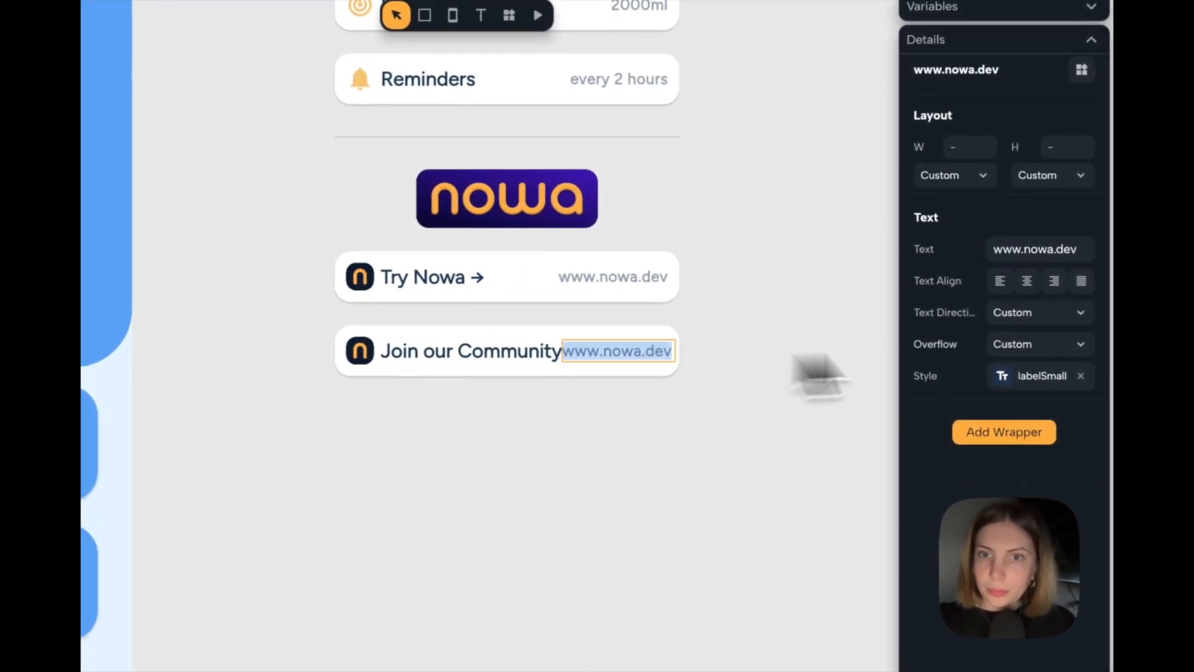
left_click(1087, 252)
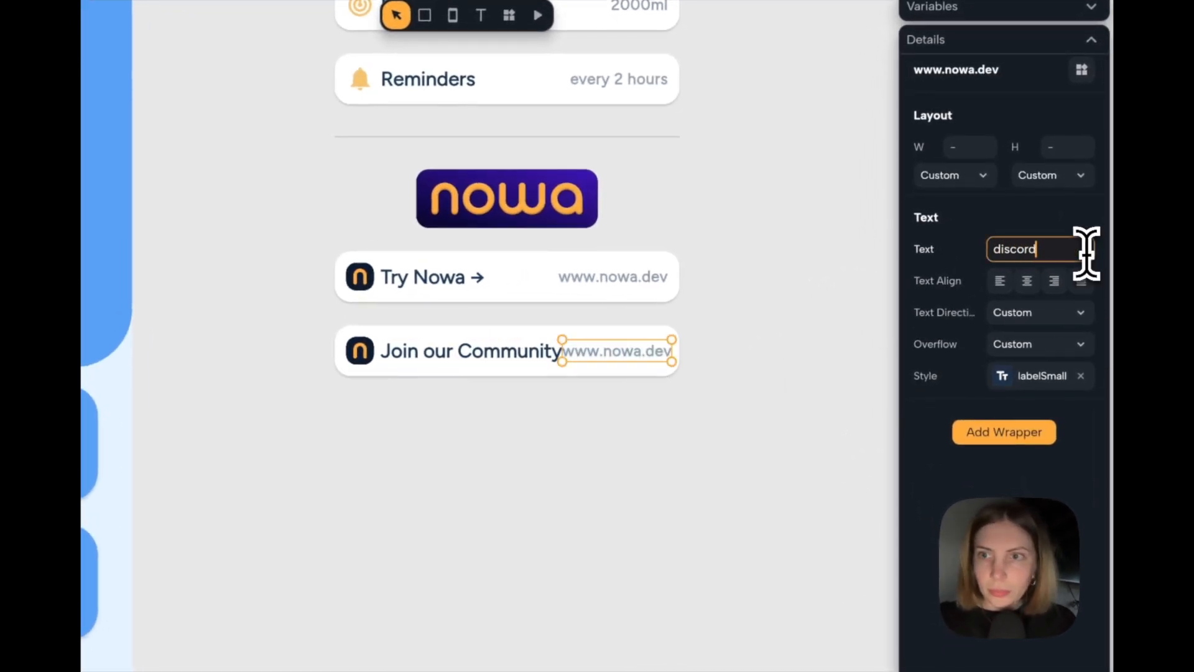
type("discord")
left_click(707, 431)
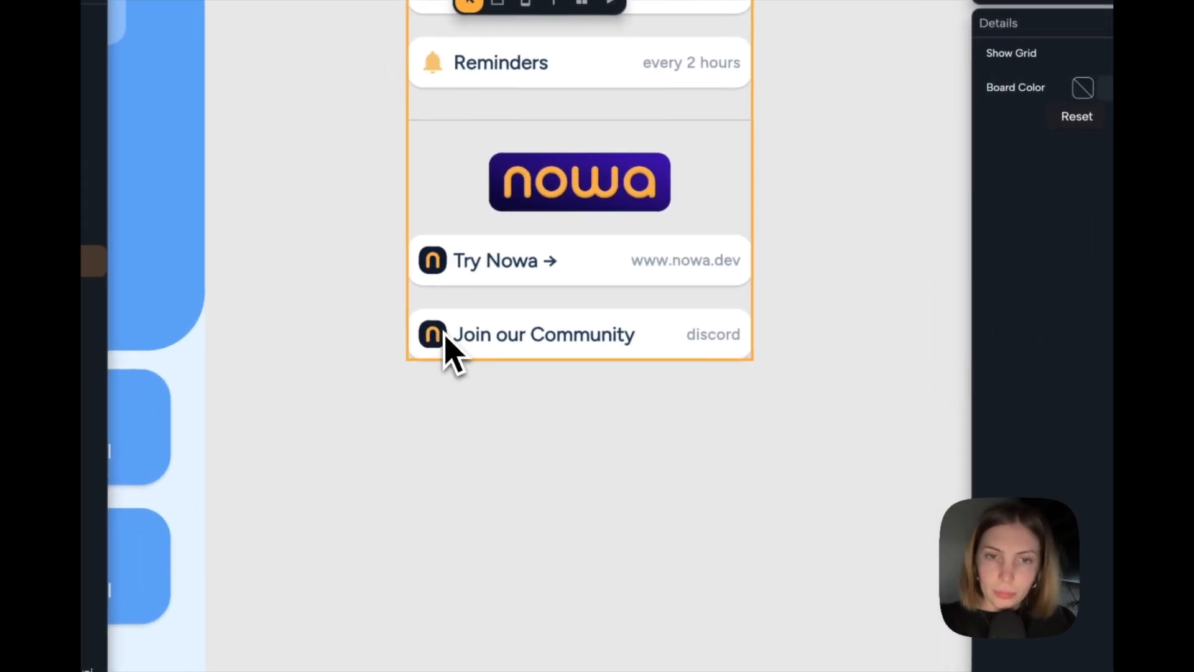
Replace the Nowa icon in the "Join our Community" row with the Discord logo image.
left_click(444, 336)
left_click(445, 339)
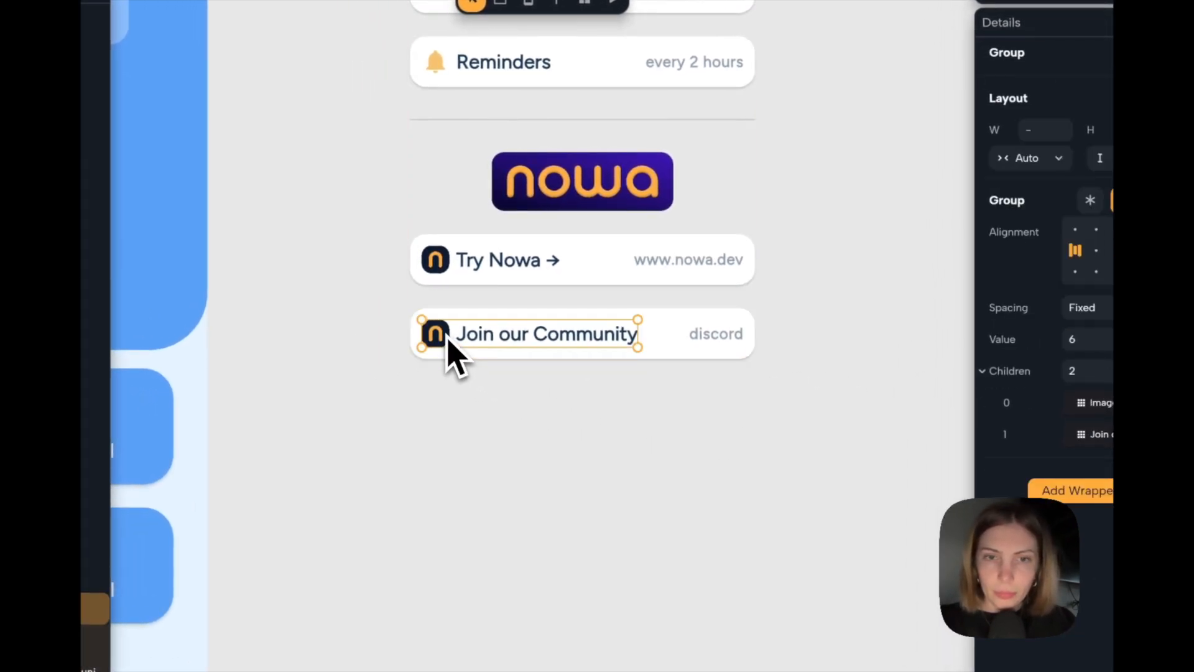
left_click(447, 340)
left_click(1029, 324)
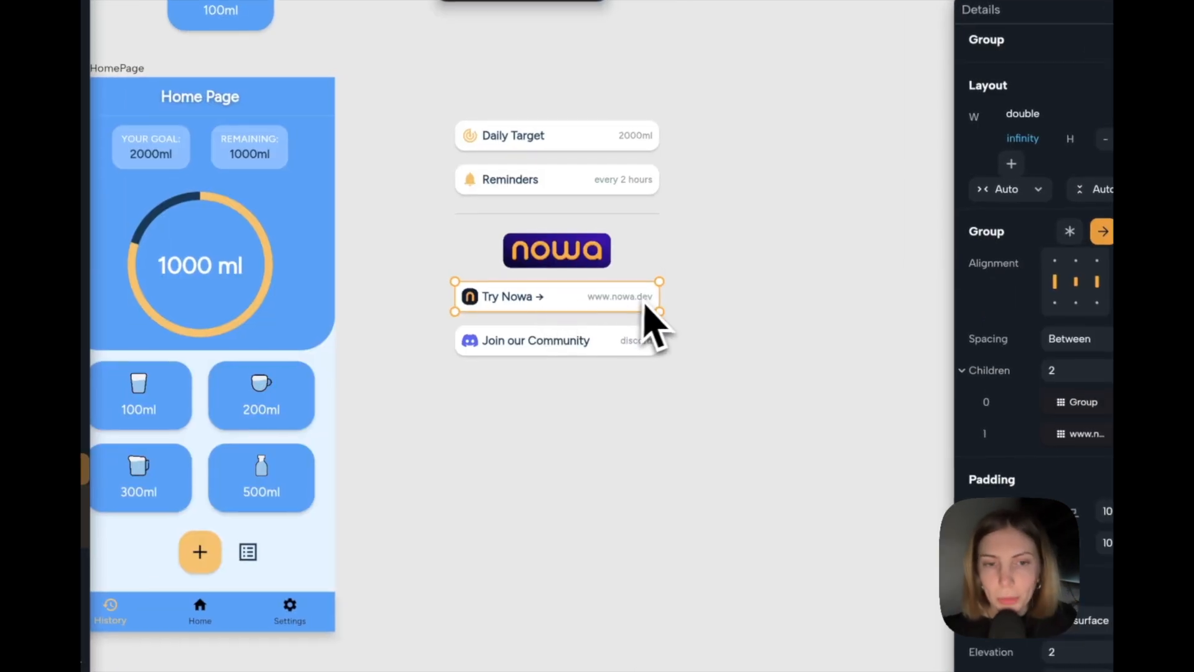
Duplicate the "Try Nowa →" row above the "Join our Community" row.
key("ctrl+d")
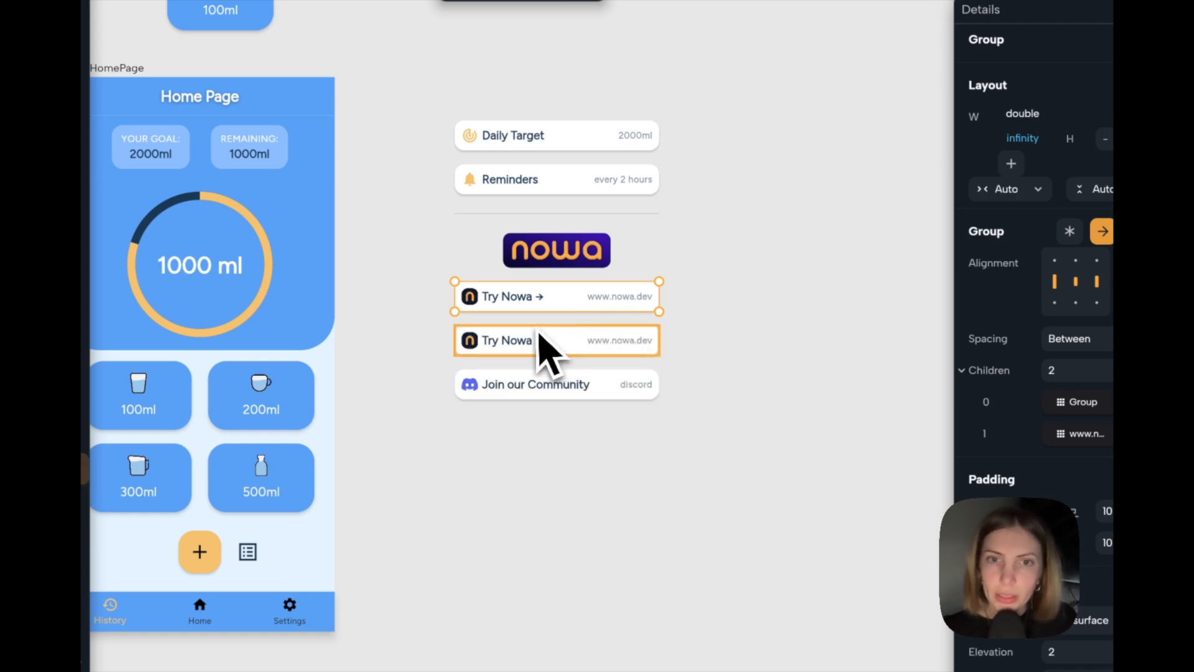
scroll(546, 346, "up", 3)
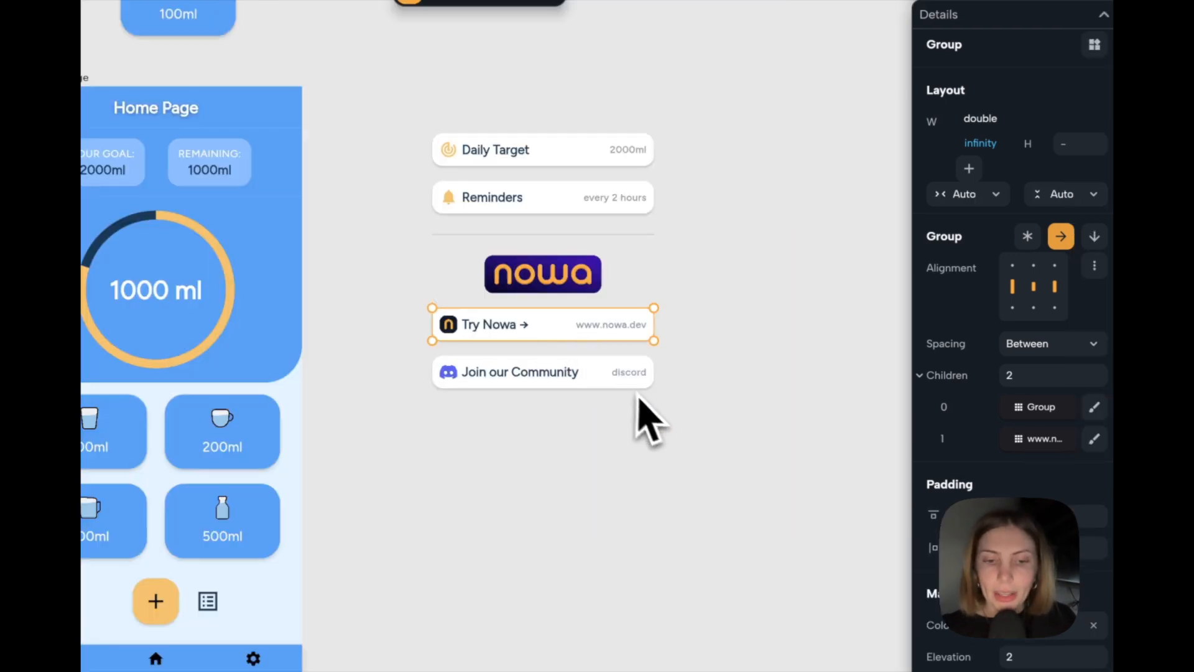
key("ctrl+d")
key("Up")
key("Up")
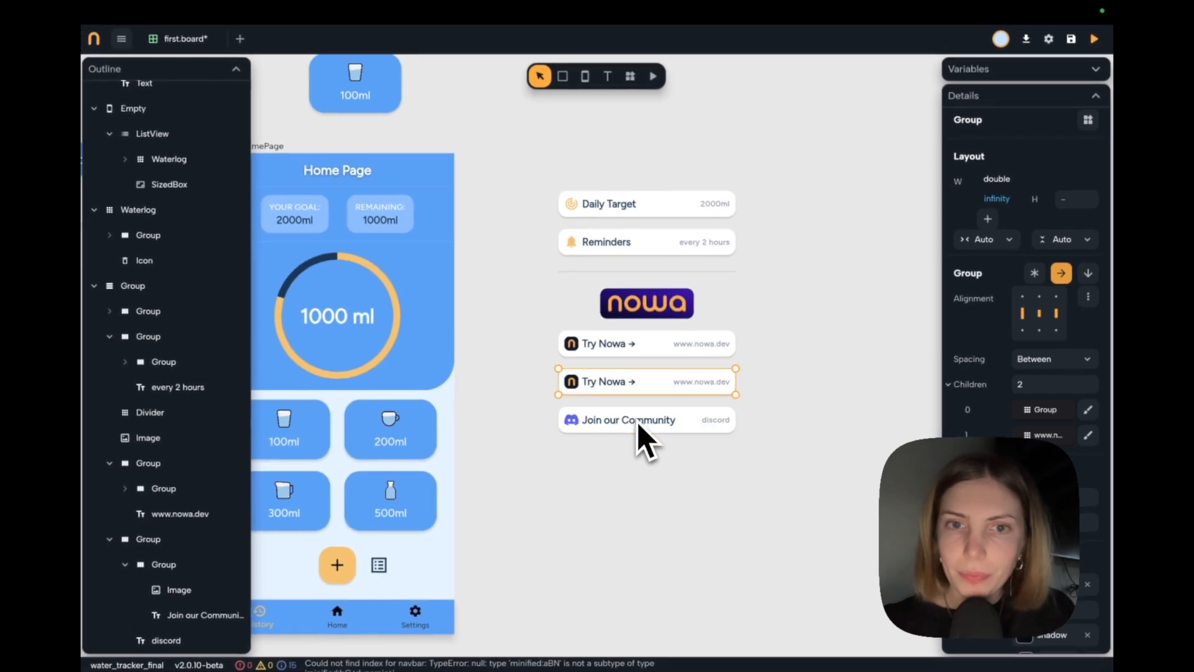
Replace the icon-and-label group in the upper "Try Nowa →" row with a Text widget and stack the row's contents vertically, left-aligned.
scroll(599, 356, "up", 4)
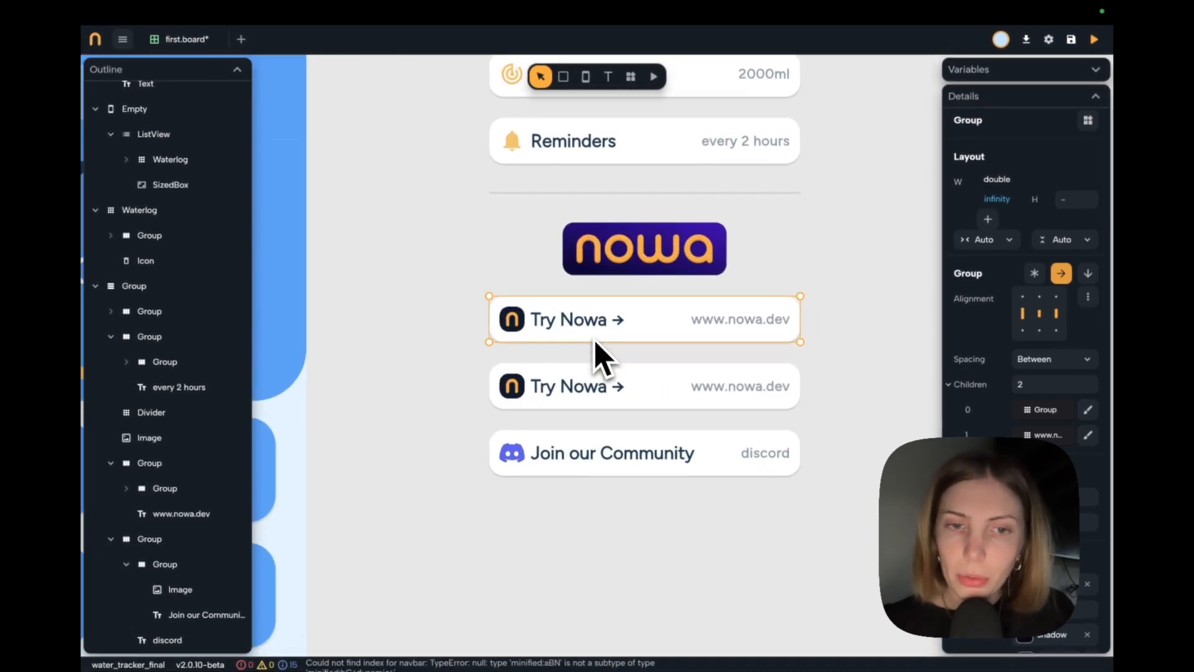
scroll(601, 371, "right", 2)
scroll(600, 370, "down", 1)
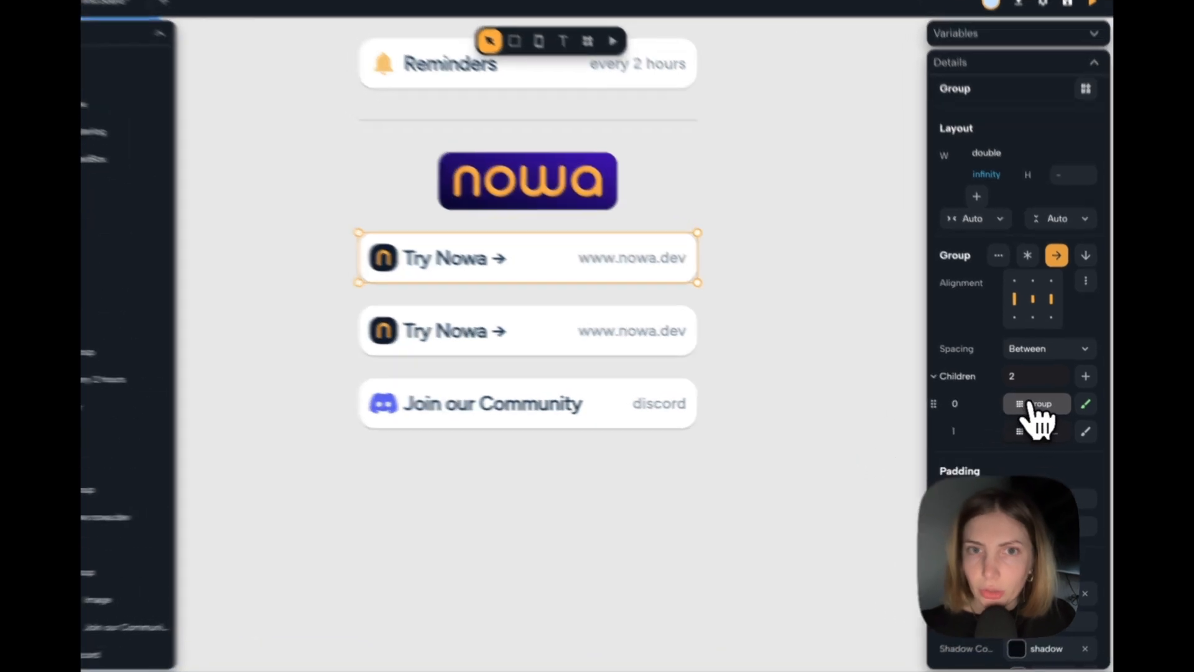
left_click(1035, 409)
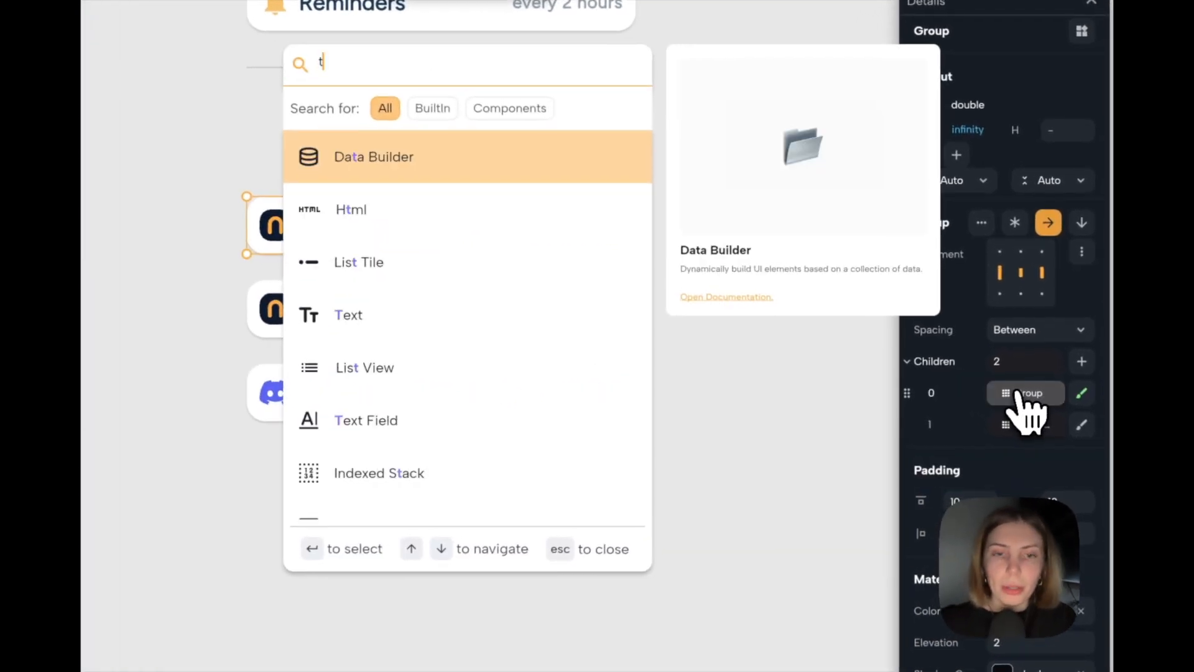
type("text")
key("Down")
key("Return")
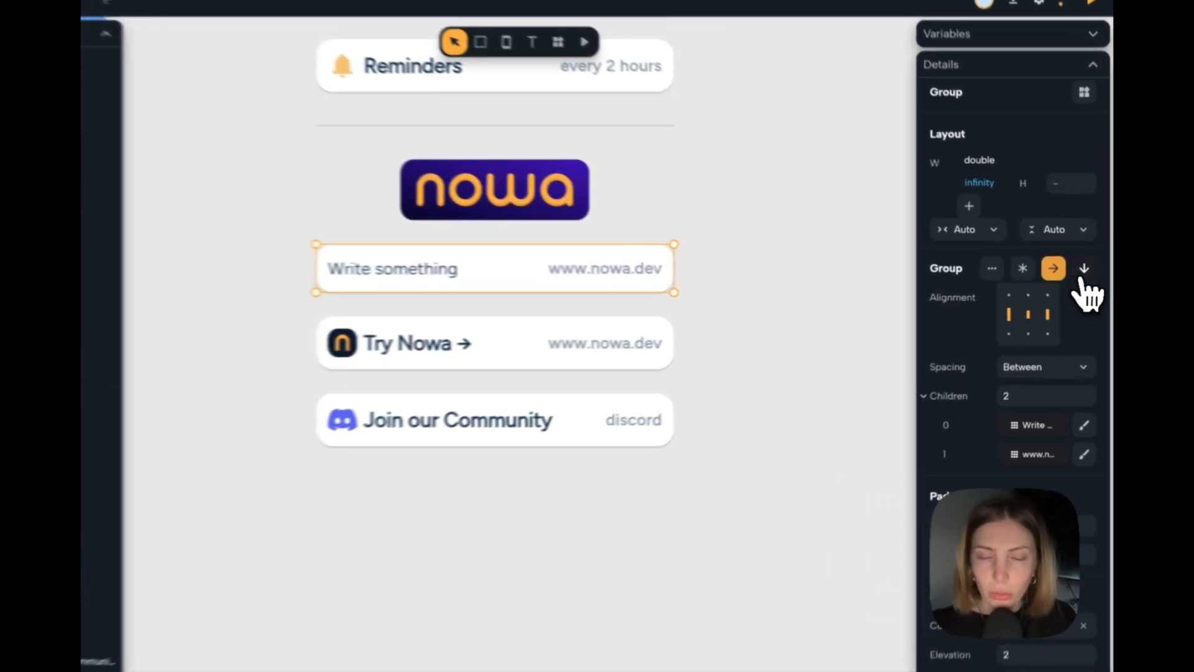
left_click(1088, 273)
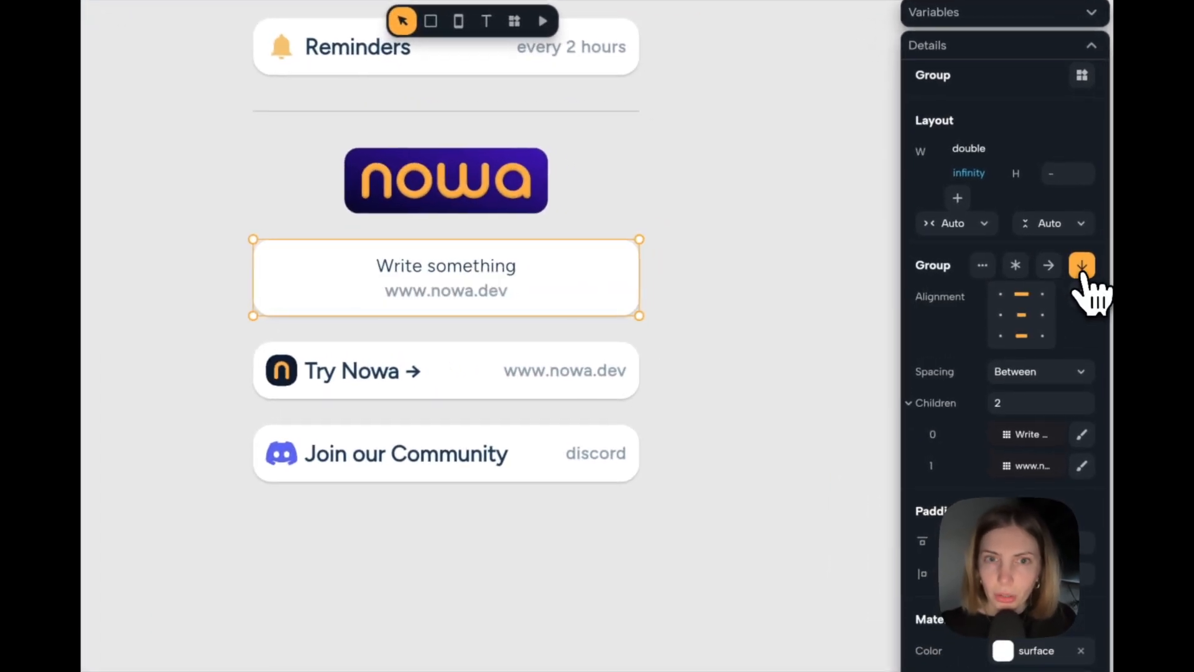
left_click(998, 316)
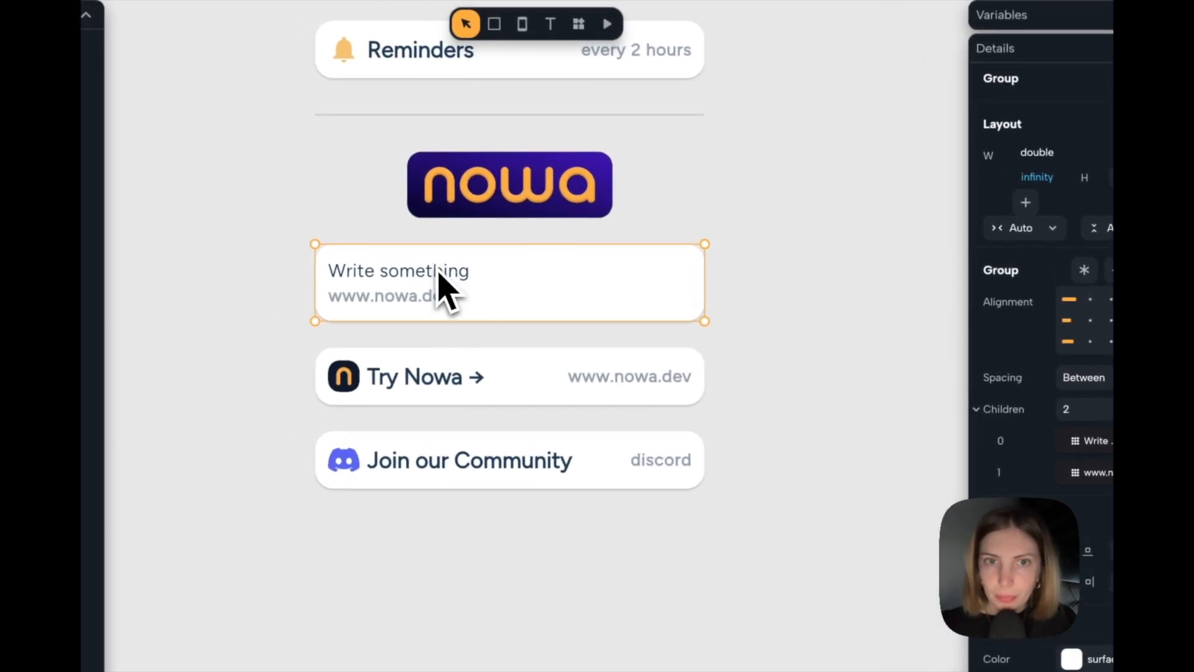
Apply the Label Medium style to the placeholder text below the Nowa logo and change it to "This app was built with Nowa".
left_click(369, 265)
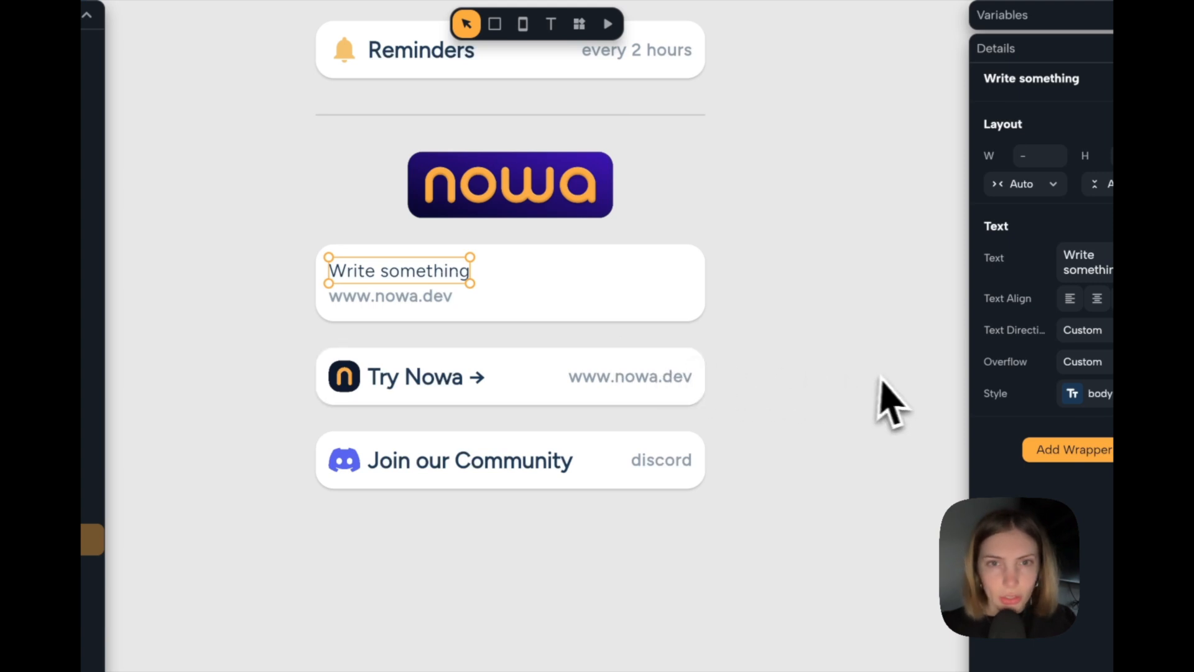
left_click(1027, 328)
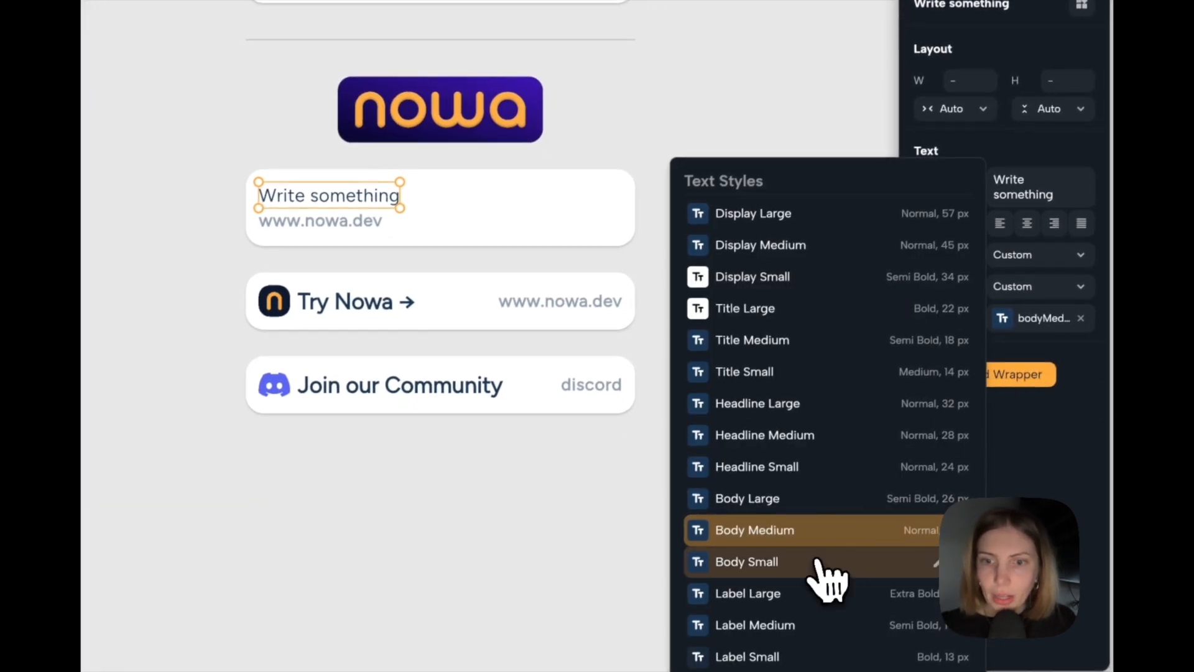
left_click(790, 625)
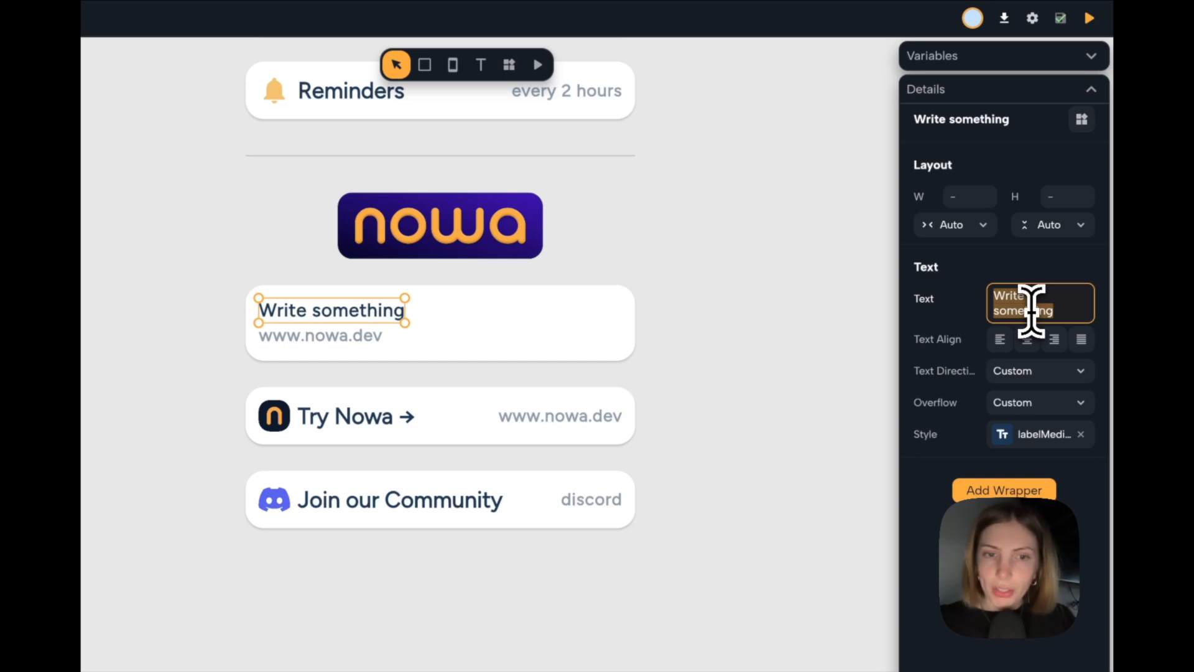
type("This app was ")
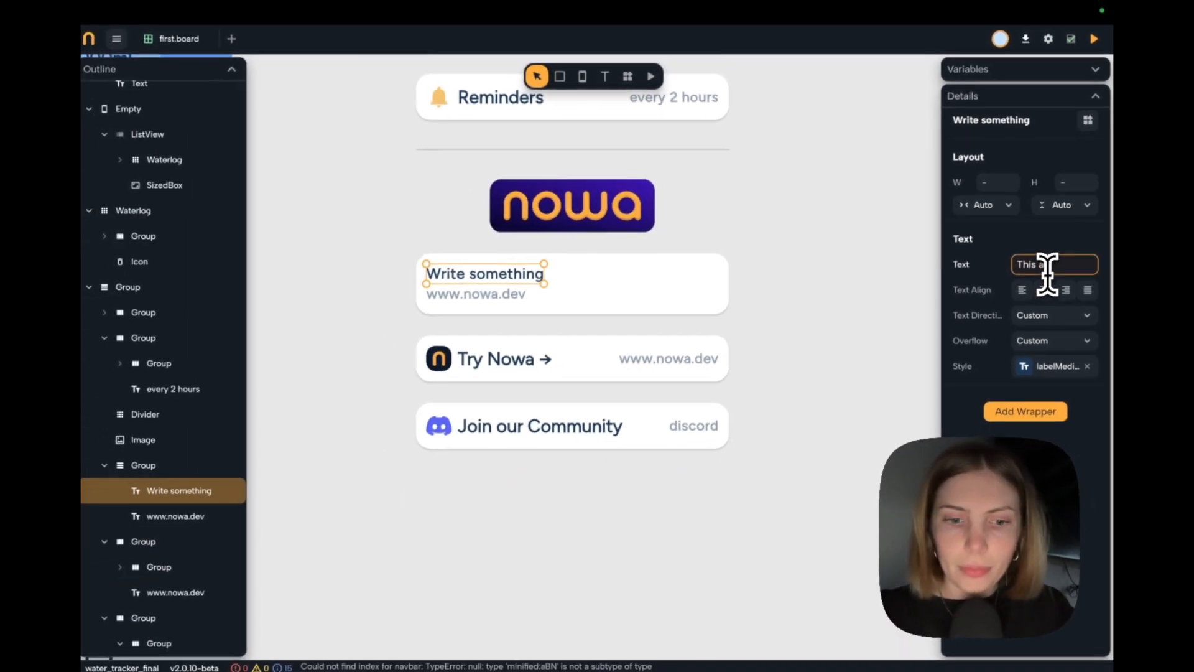
type("built with Now")
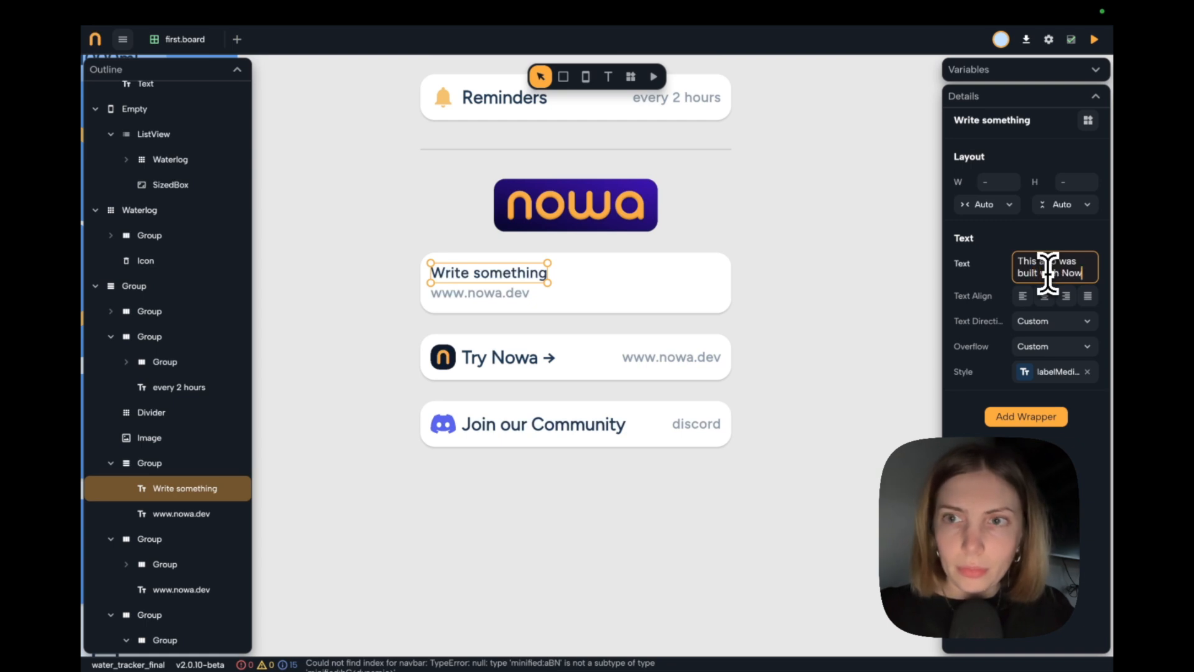
type("a")
left_click(814, 272)
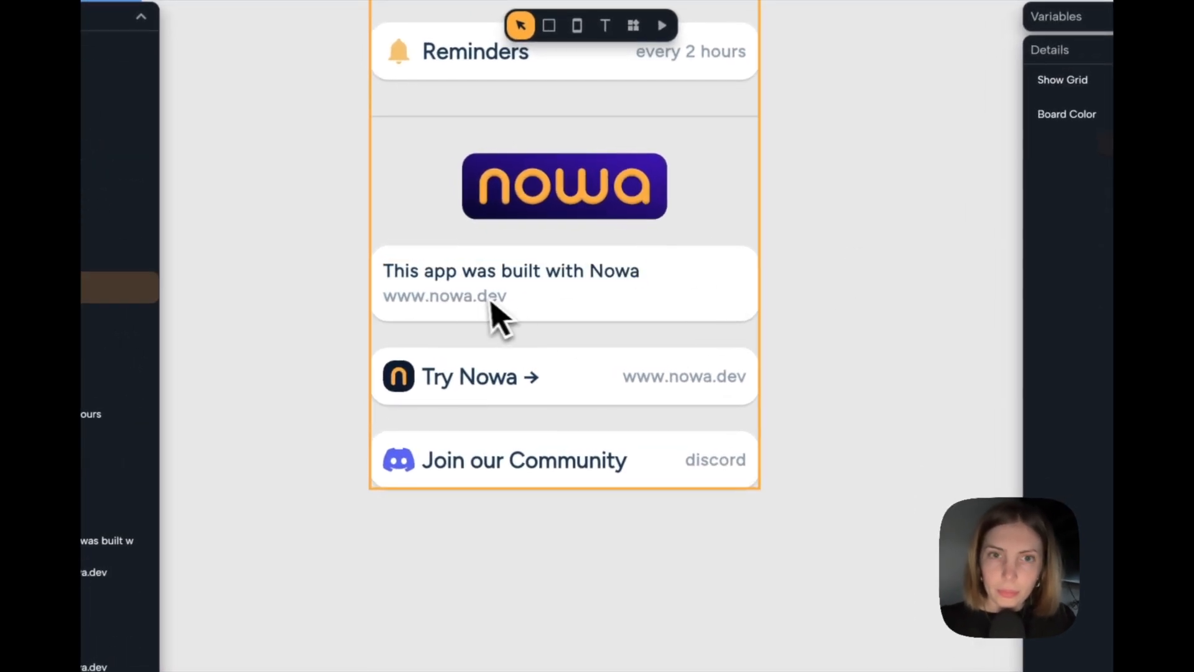
left_click(514, 303)
left_click(480, 300)
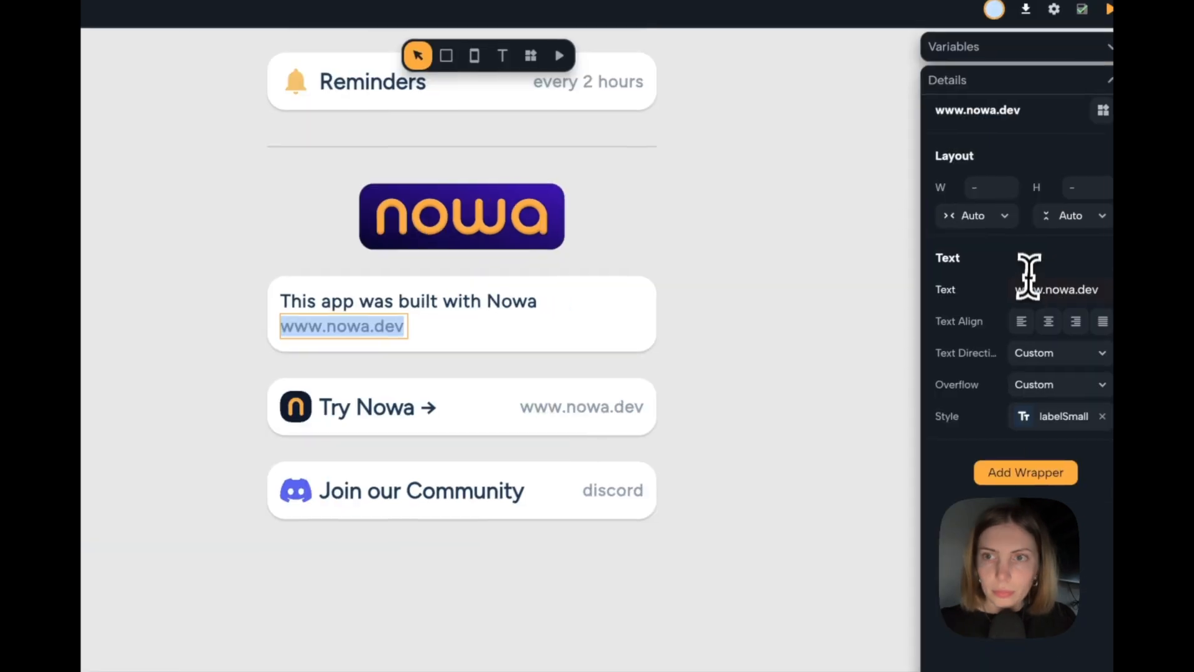
left_click(1024, 289)
type("We are a group of passionate engineers, developers and designers who want to save the world from low-quality, ugly and complicated softwares.")
key("Return")
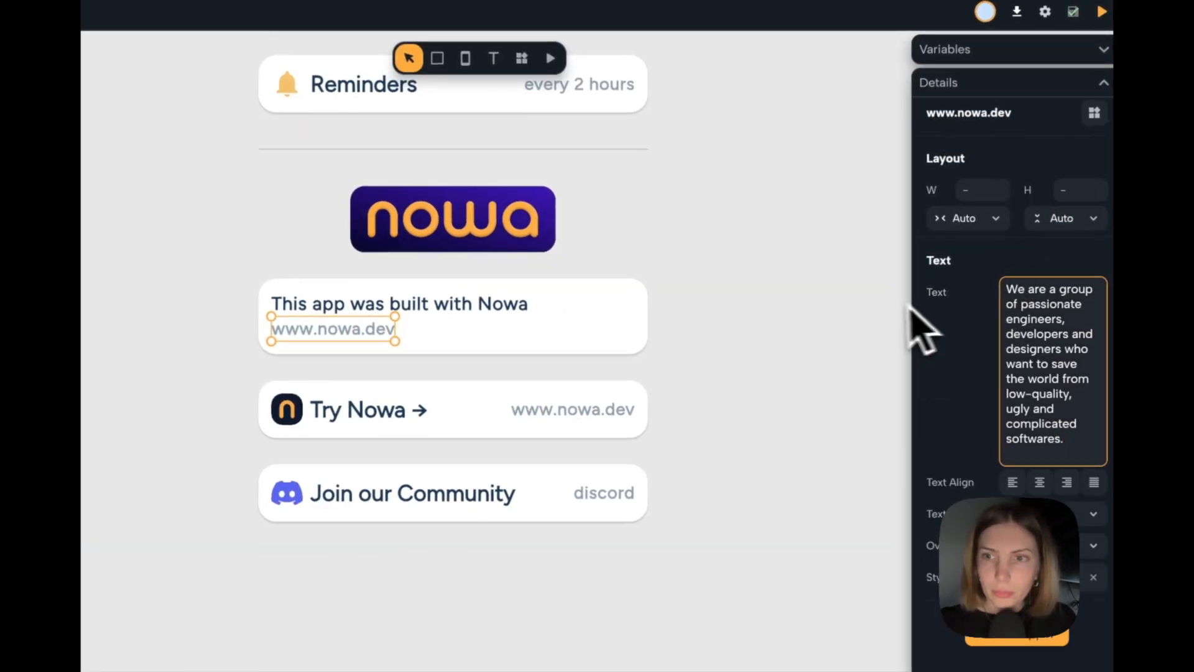
left_click(651, 311)
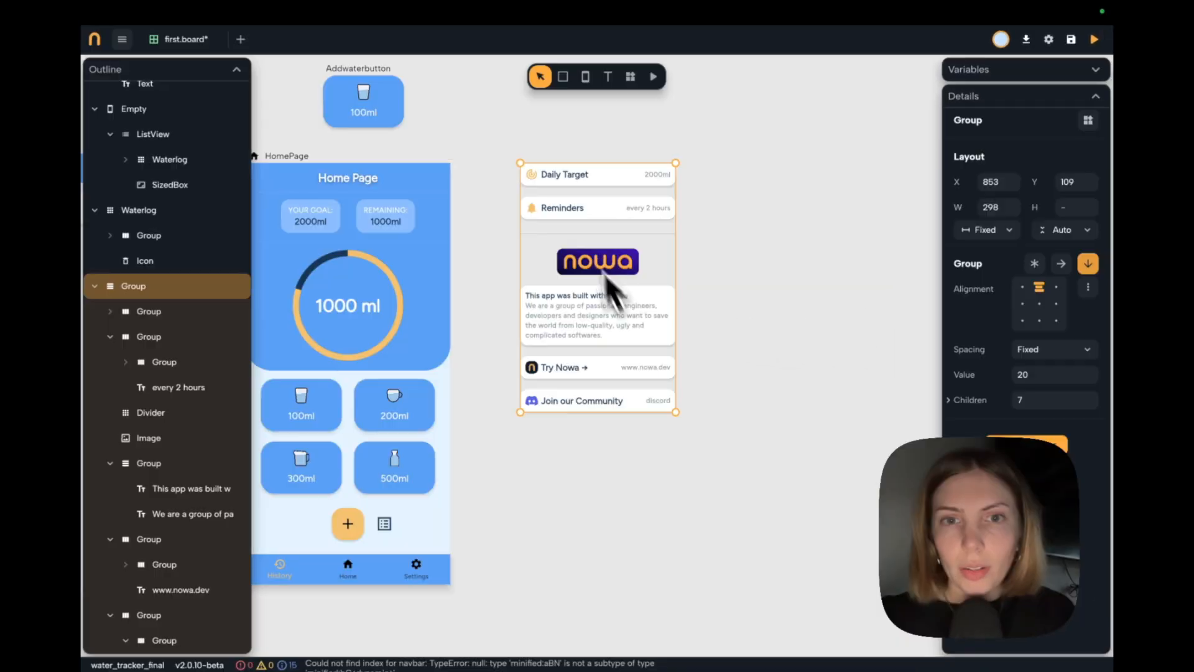
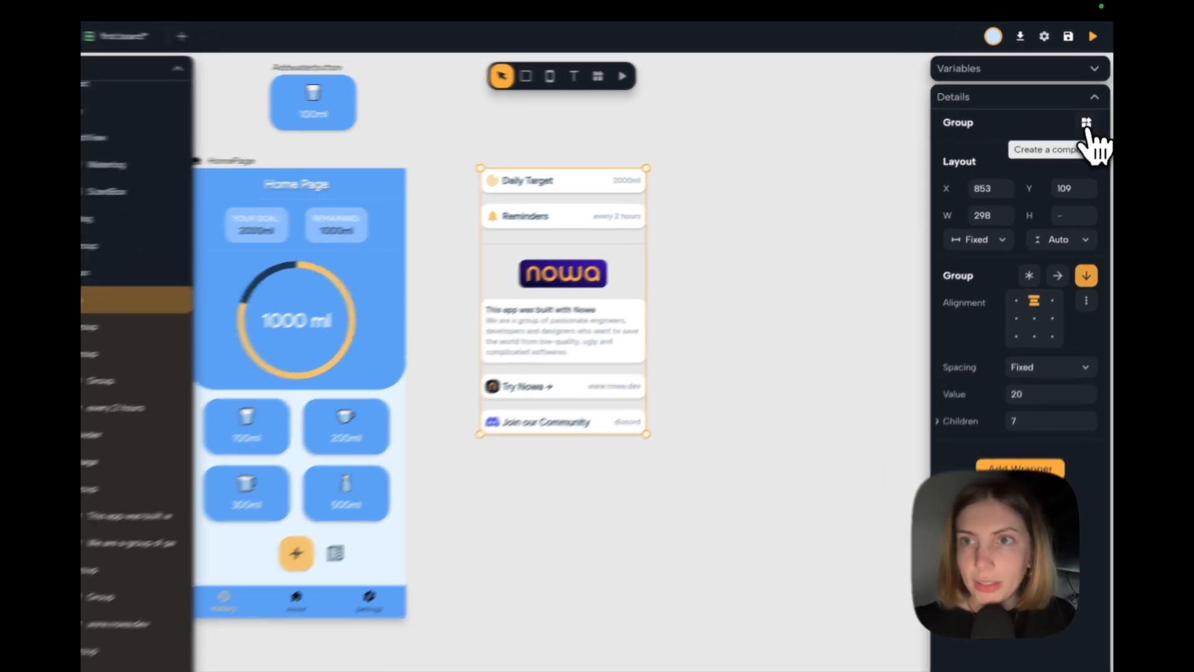
Create a component named "settings" from the group holding the target, reminders, Nowa information and community rows.
left_click(1088, 120)
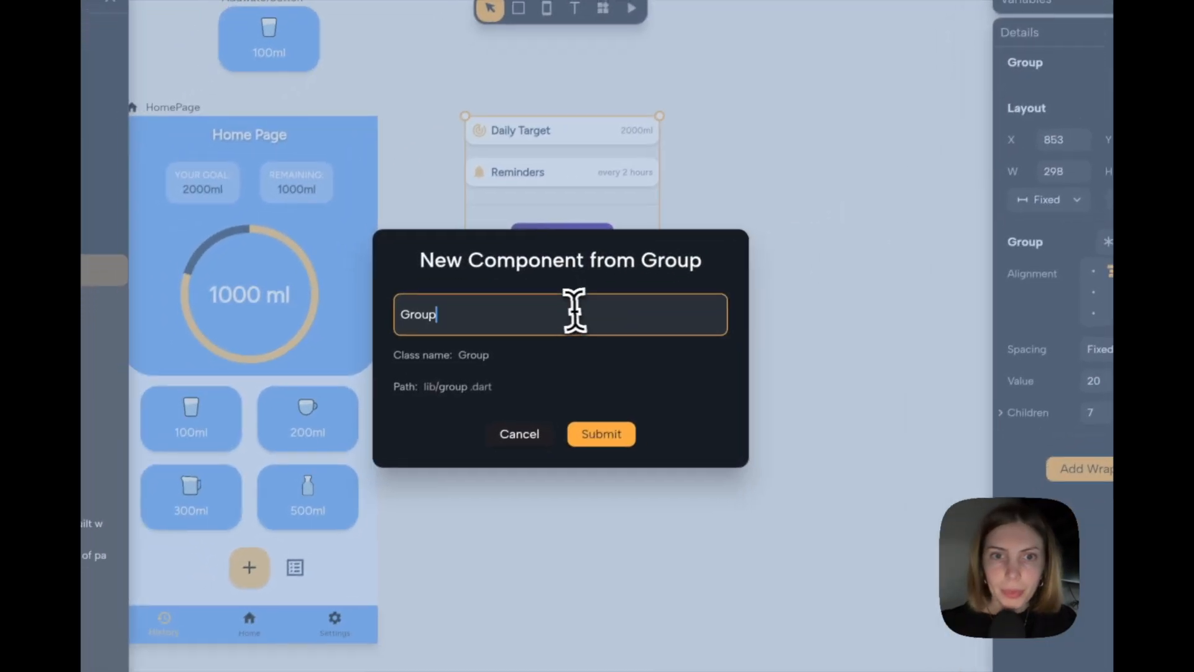
key("ctrl+a")
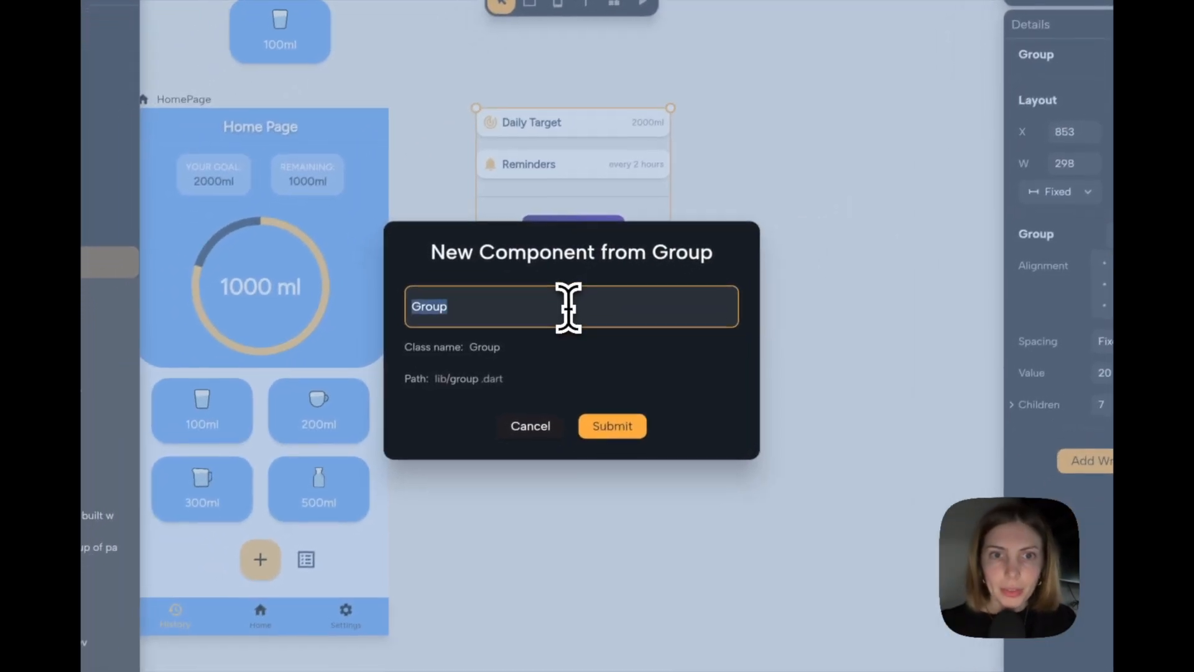
type("settings")
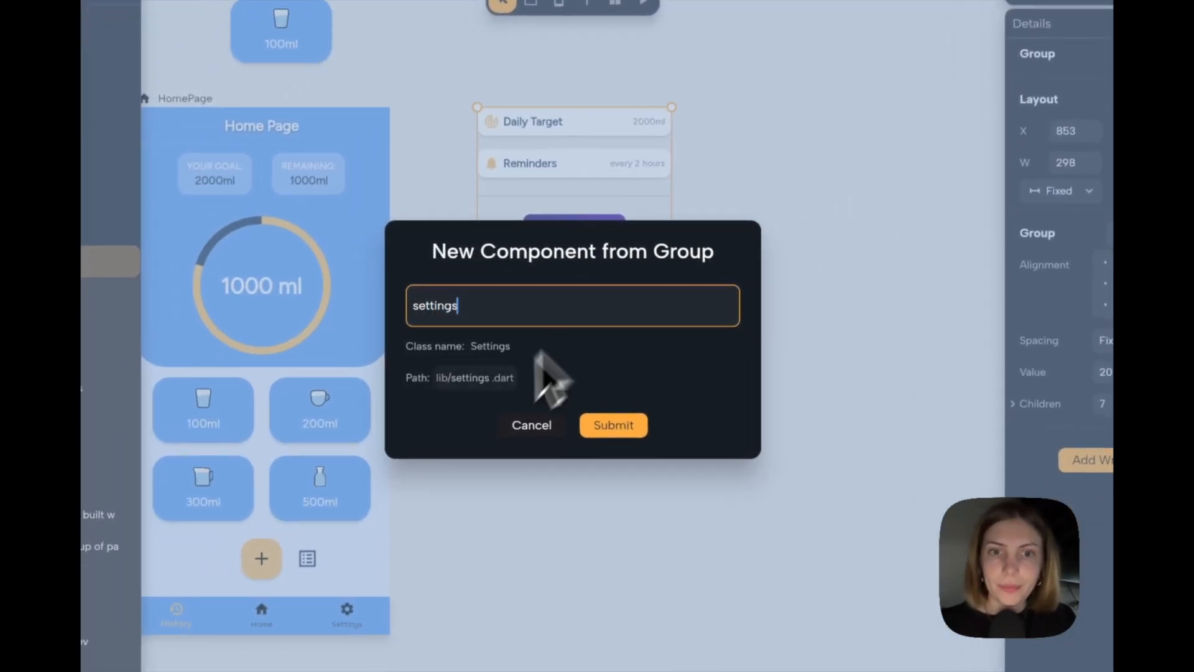
left_click(614, 428)
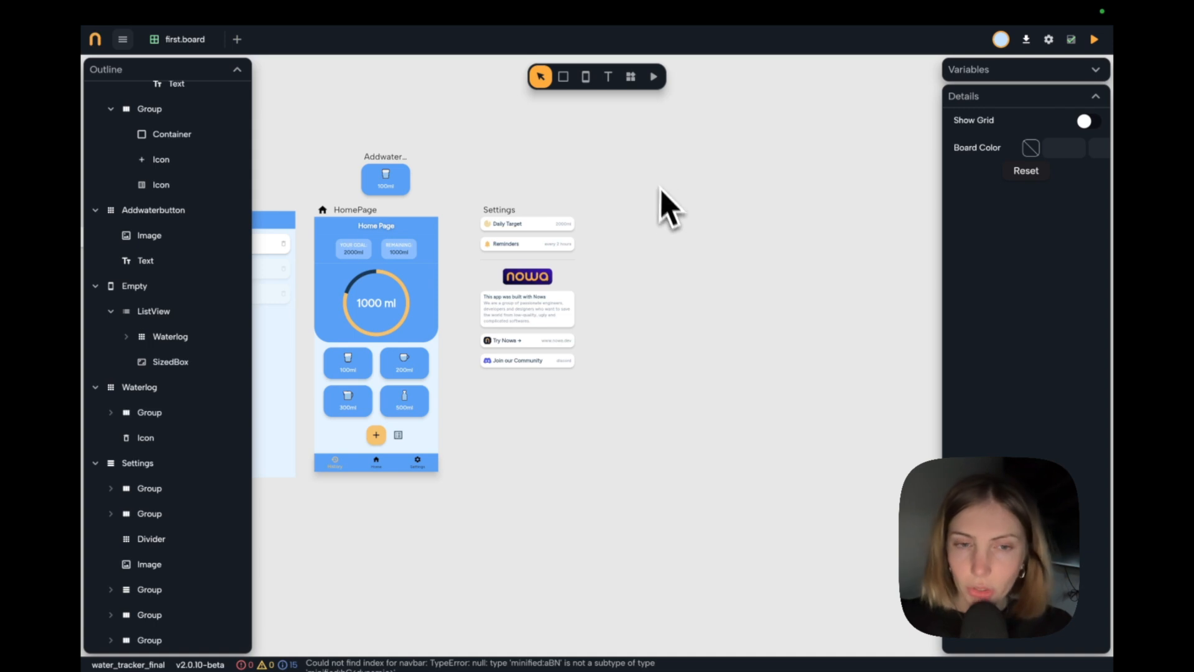
scroll(671, 188, "left", 2)
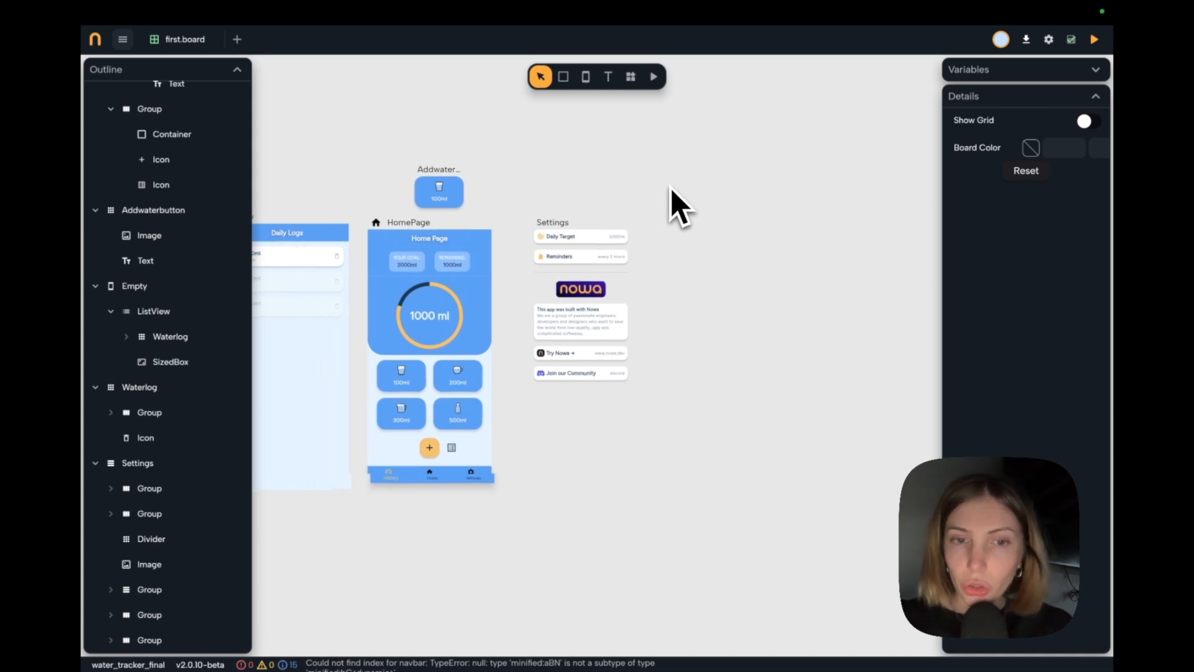
scroll(670, 187, "down", 1)
scroll(670, 188, "left", 1)
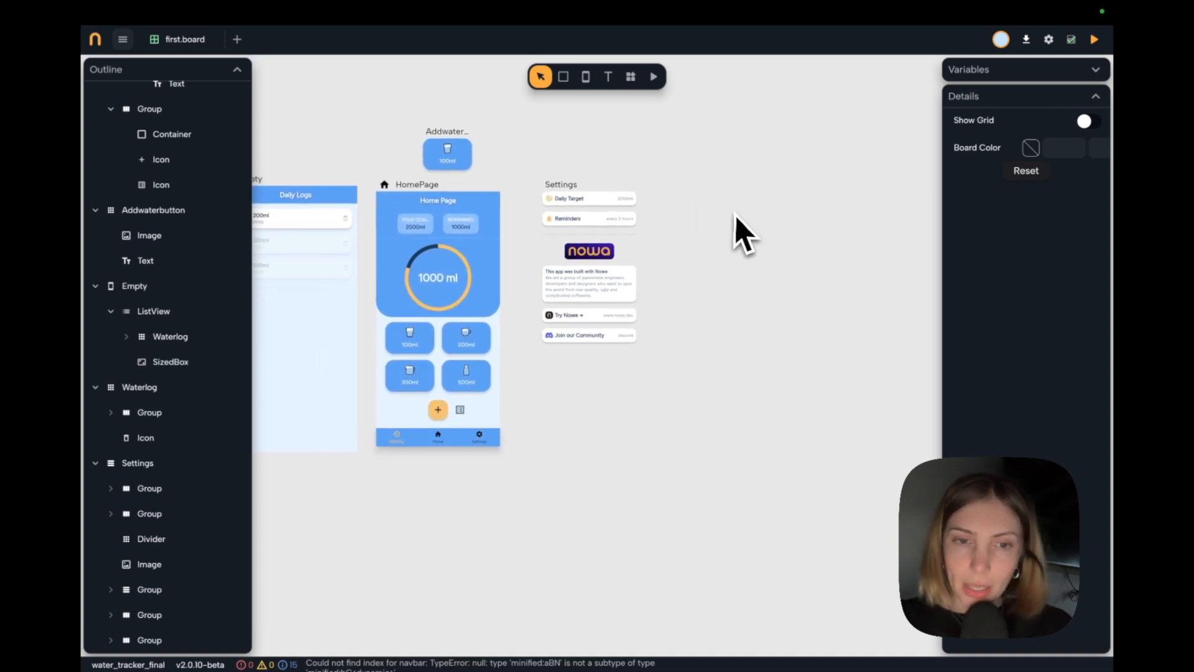
scroll(737, 215, "up", 1)
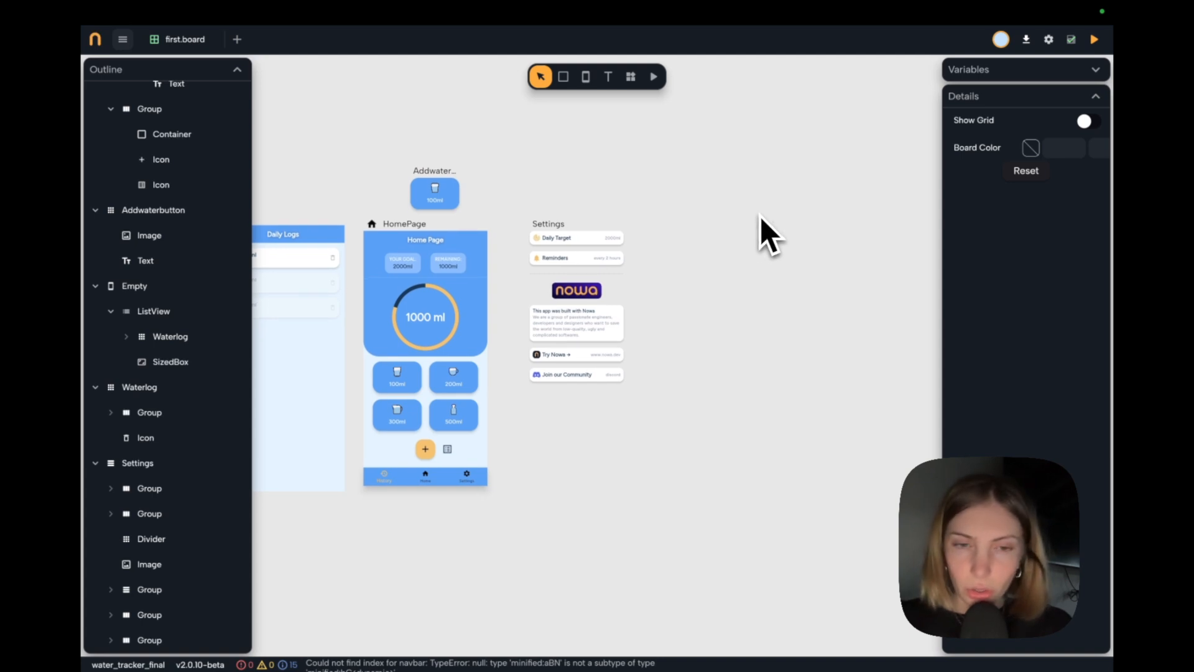
scroll(722, 248, "right", 2)
scroll(705, 248, "right", 1)
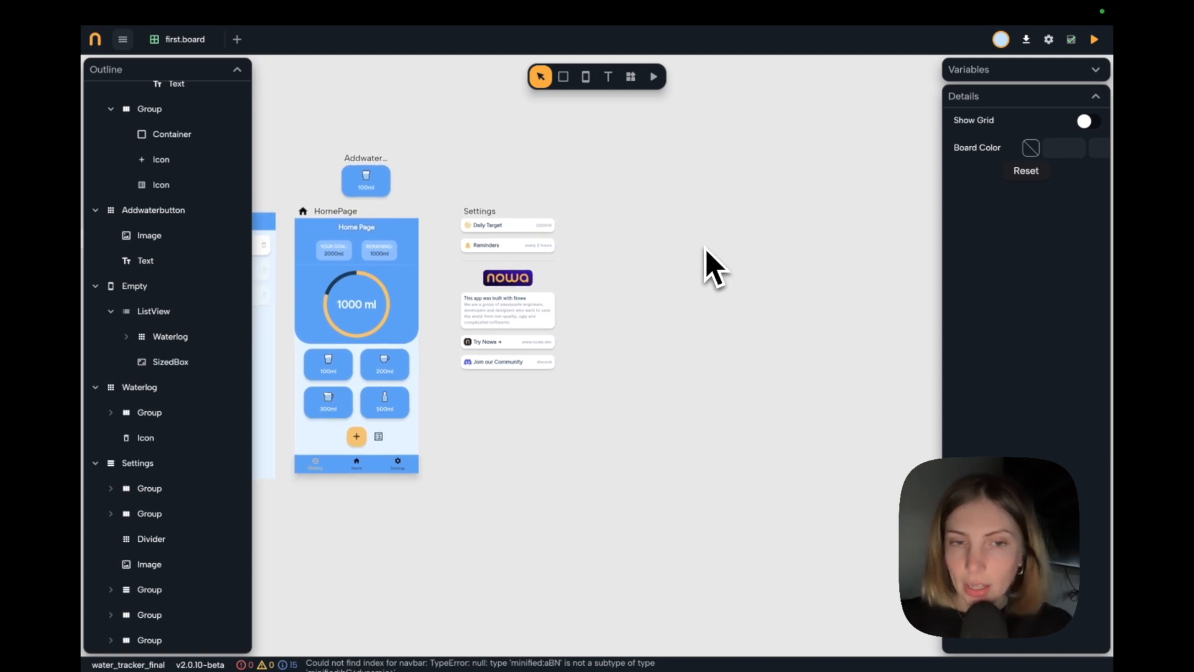
scroll(705, 248, "down", 1)
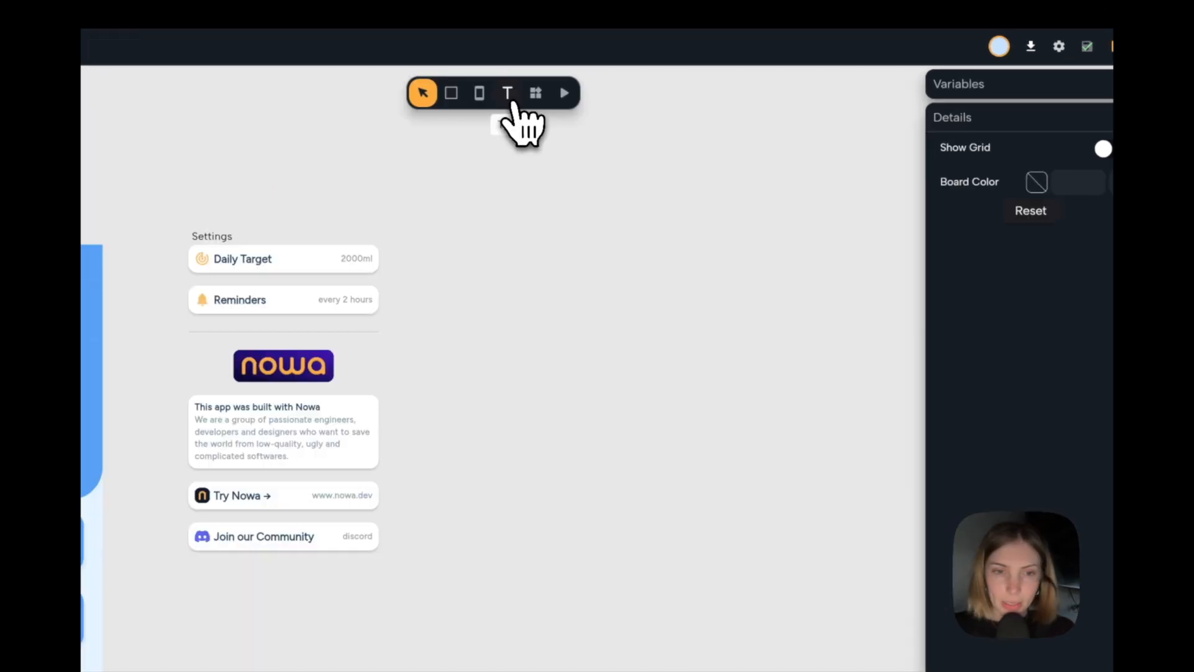
Add a text box about 196 by 38 on the empty board beside the Settings component, reading "10.10.2024".
left_click(508, 96)
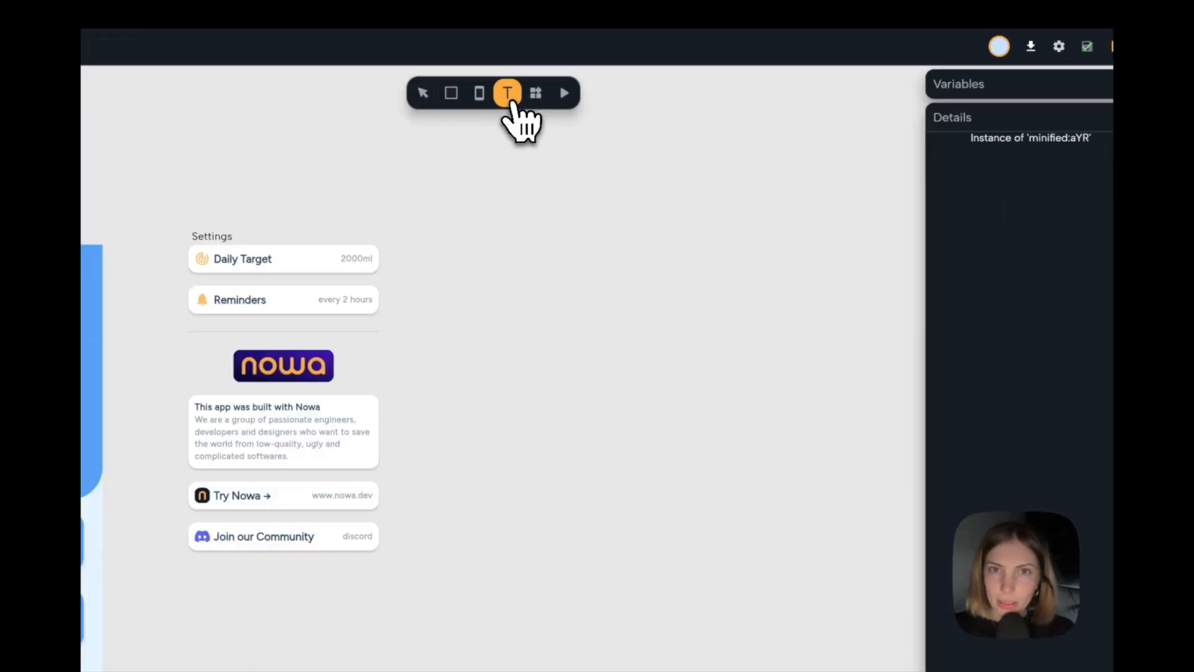
left_click_drag(510, 259, 635, 284)
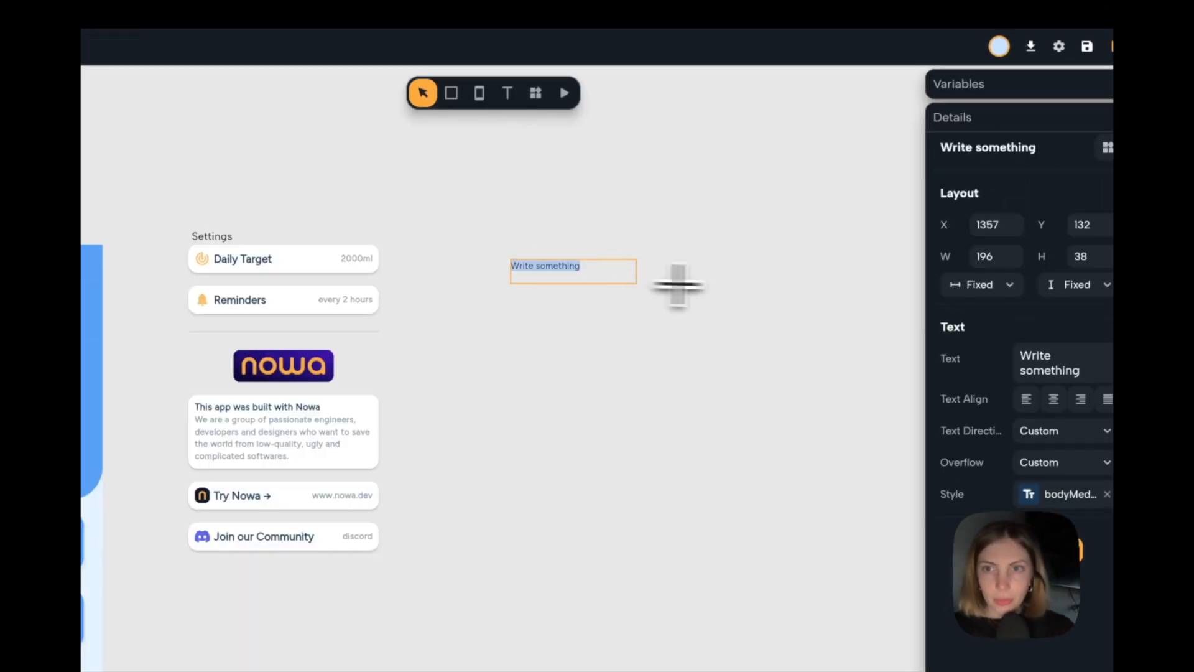
left_click(1040, 358)
type("10")
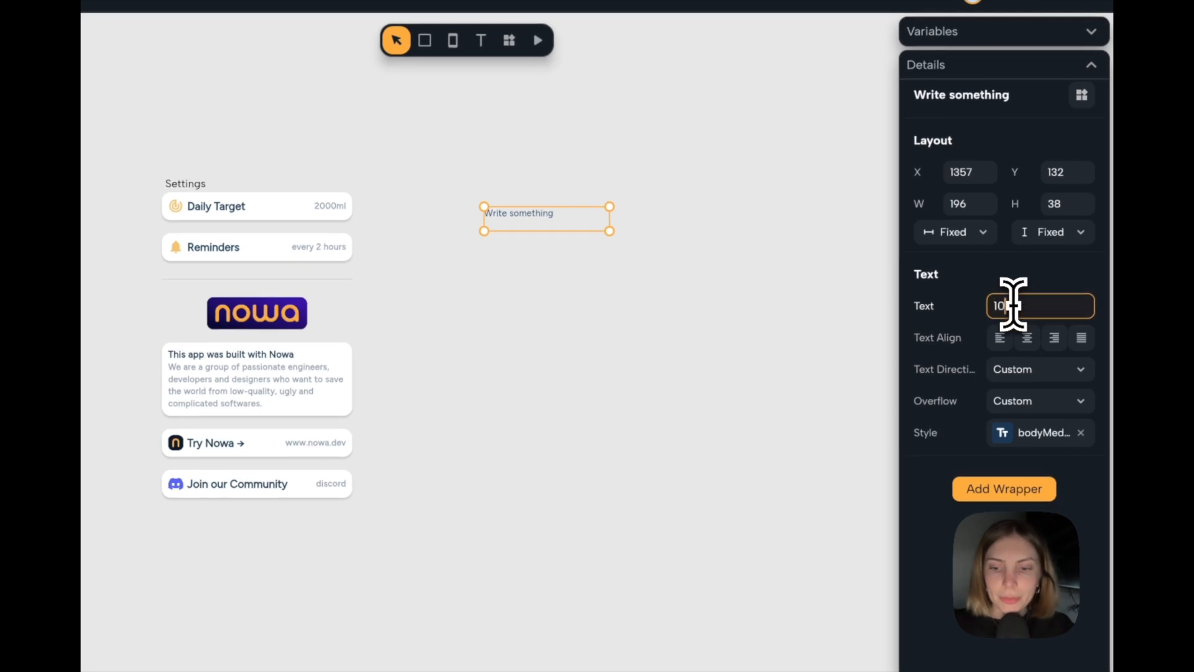
type(".10.2024")
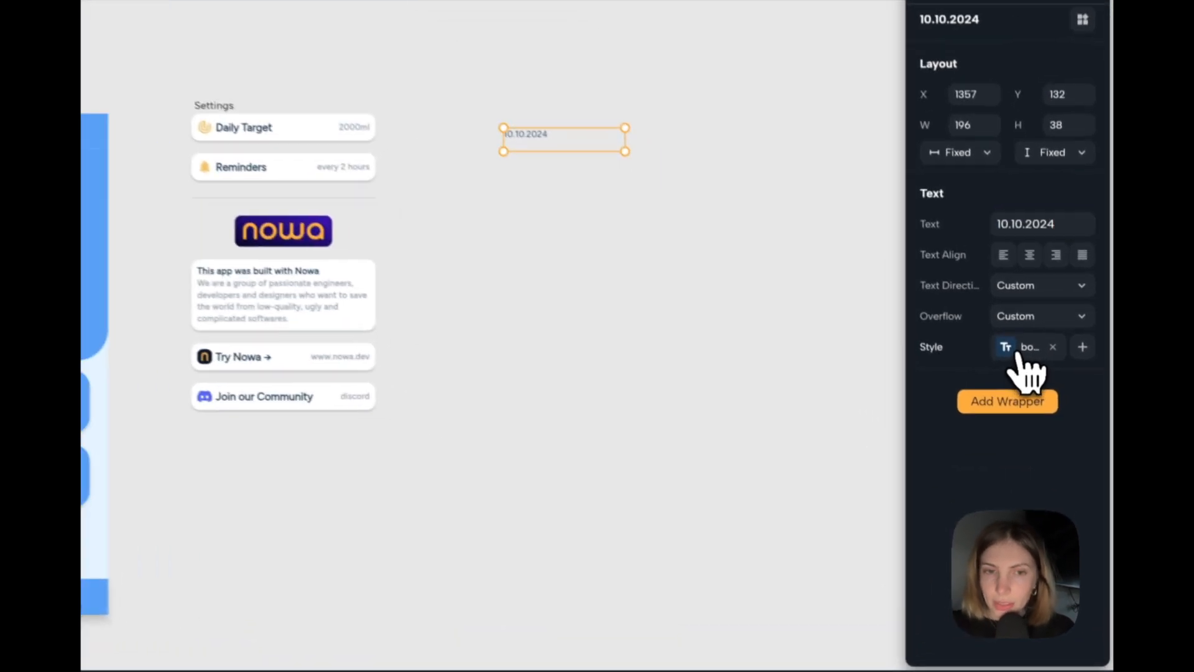
Apply the Label Small style to the date text and set both its width and height to Auto.
left_click(1037, 392)
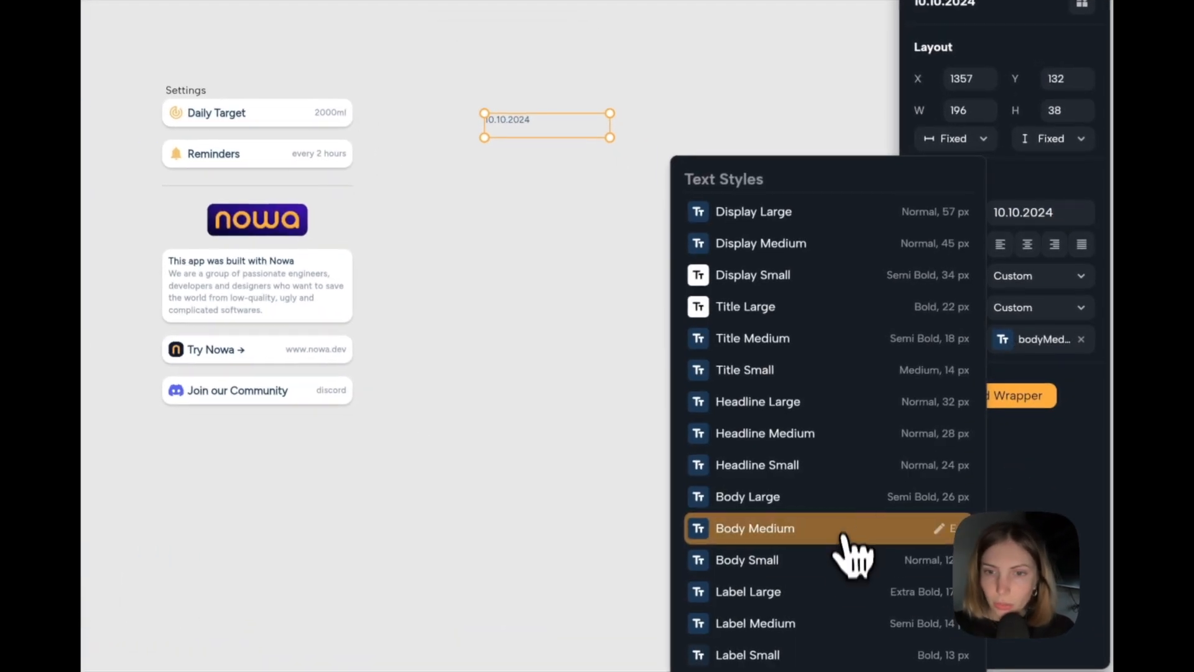
left_click(807, 658)
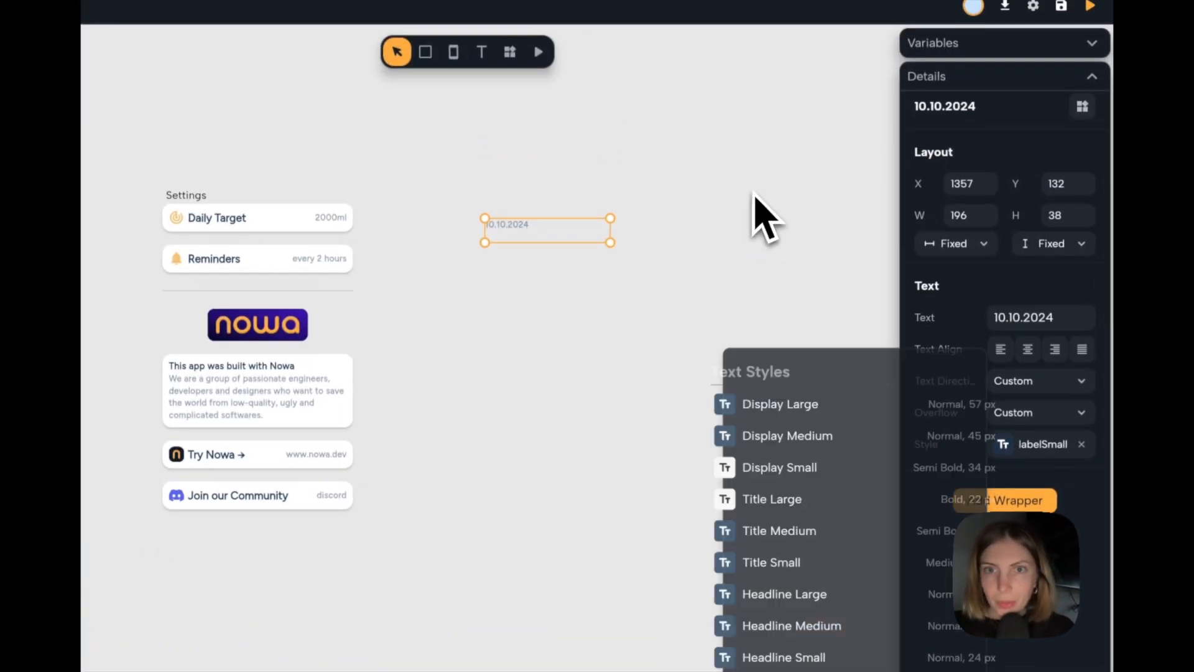
left_click(972, 254)
left_click(978, 296)
left_click(1050, 252)
left_click(1051, 306)
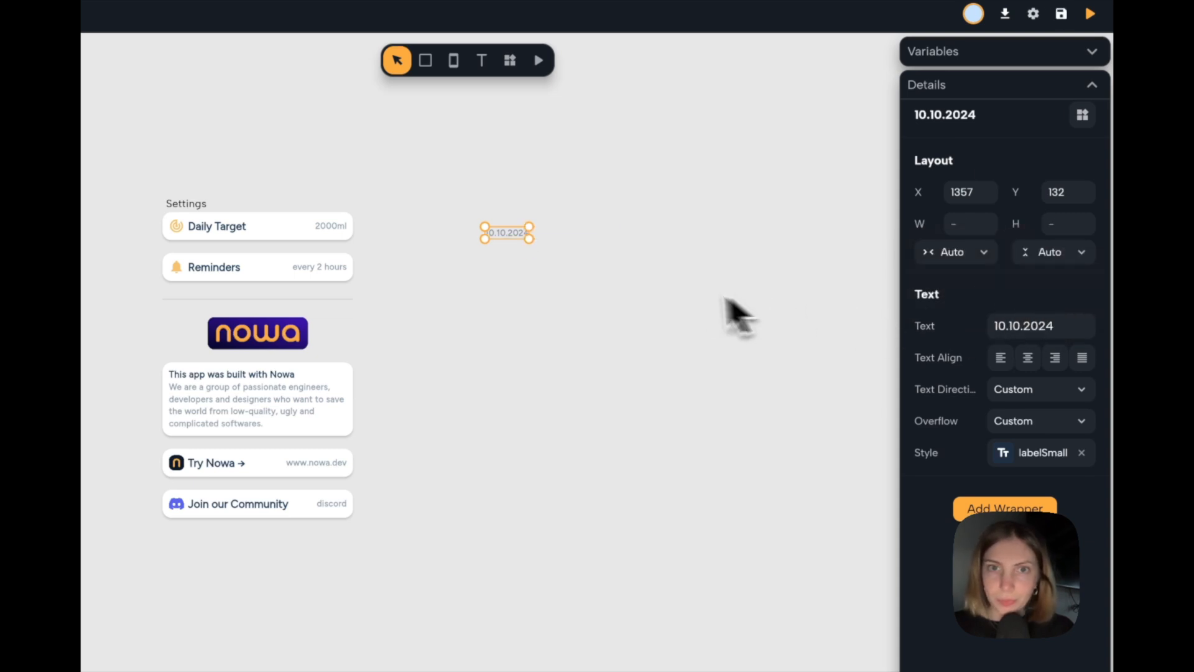
left_click(575, 277)
Duplicate the date text directly below the original and apply the Label Large style to the copy.
scroll(497, 255, "up", 5)
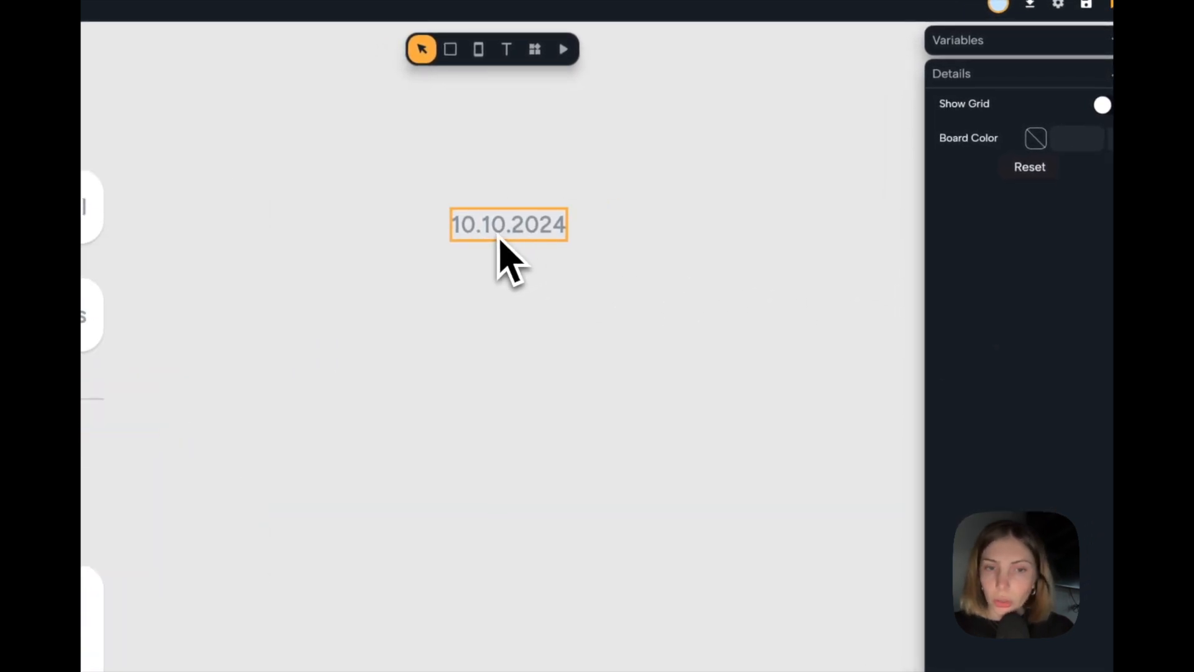
left_click_drag(501, 235, 501, 270)
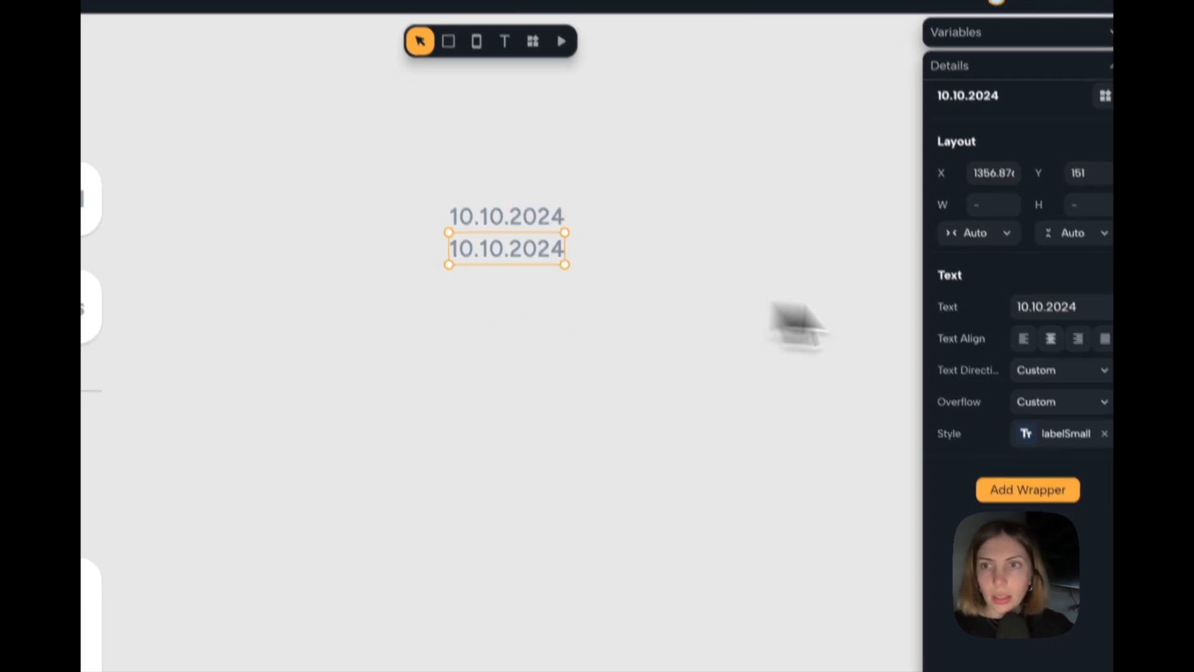
left_click(1041, 444)
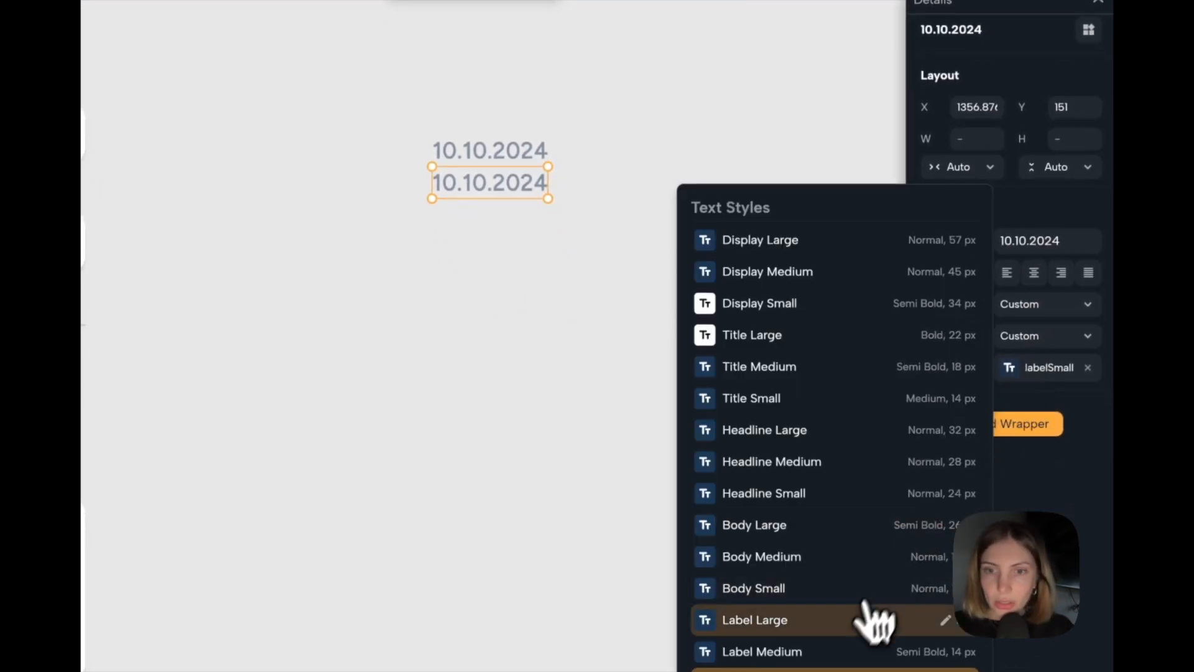
left_click(839, 620)
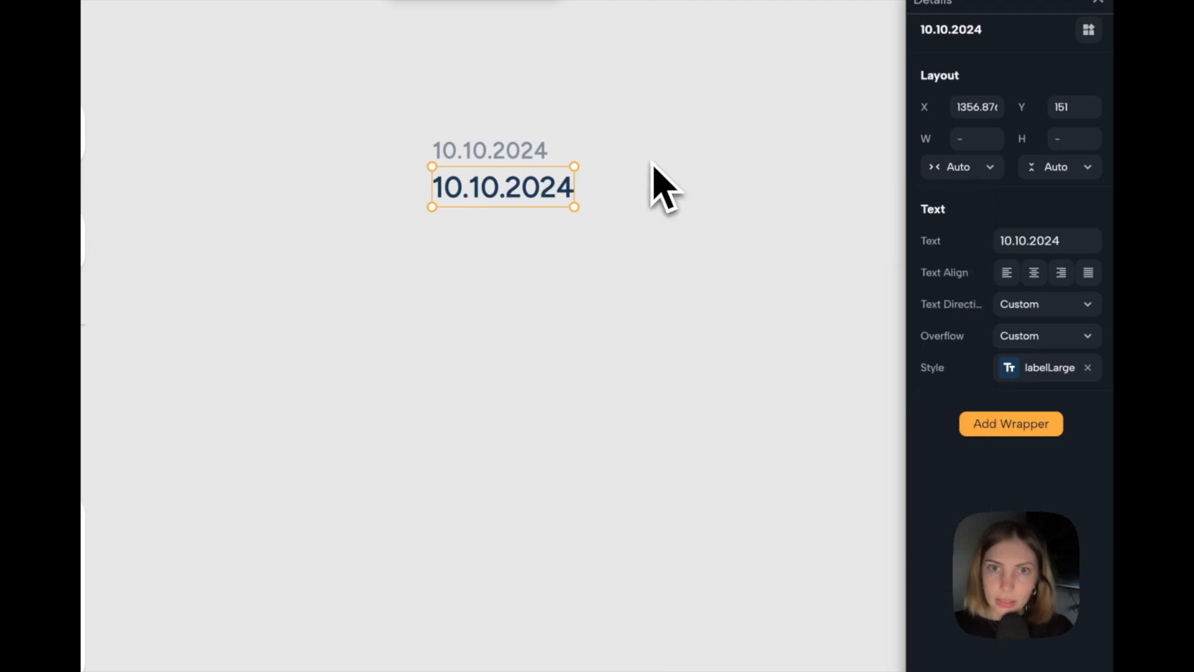
Change the lower, larger copy of the date to "1000ml".
double_click(518, 197)
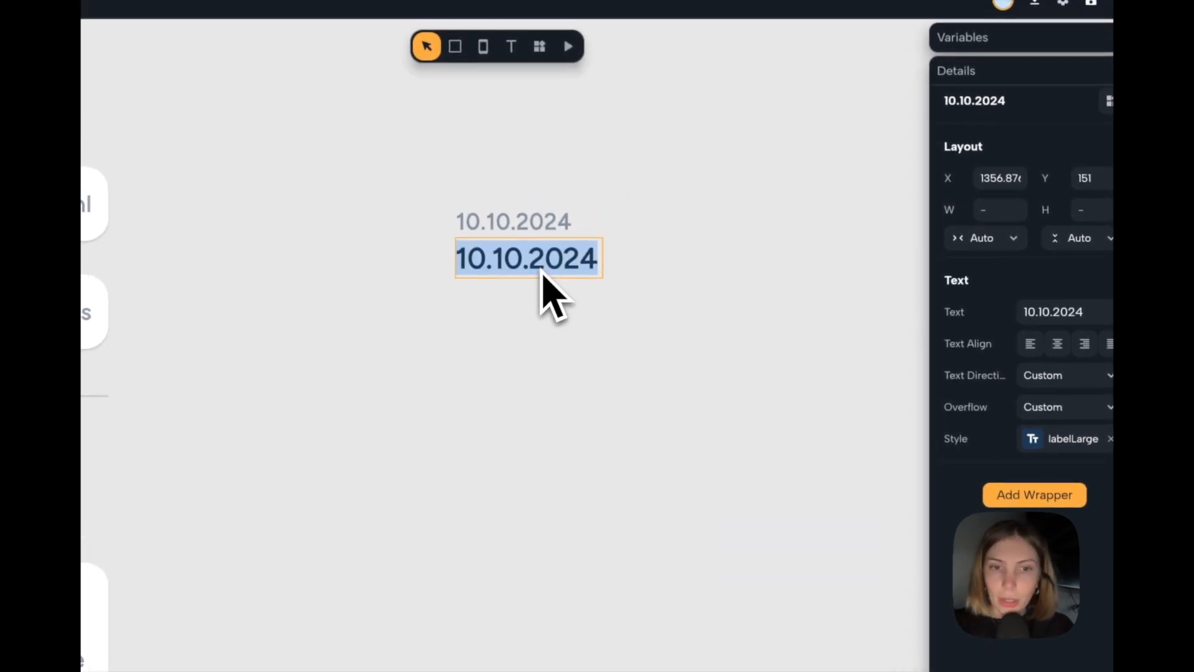
type("1000ml")
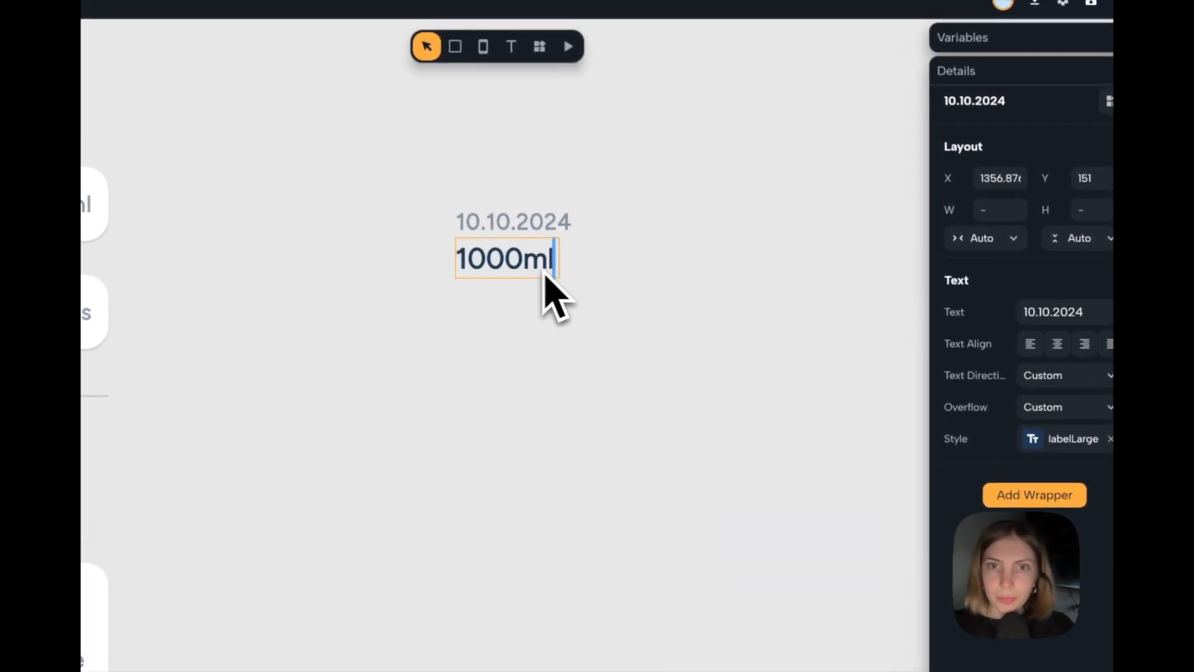
left_click(616, 301)
Duplicate the "1000ml" text beside the original, change the copy to "/" and leave a small gap between them.
left_click(498, 270)
left_click_drag(495, 268, 600, 267)
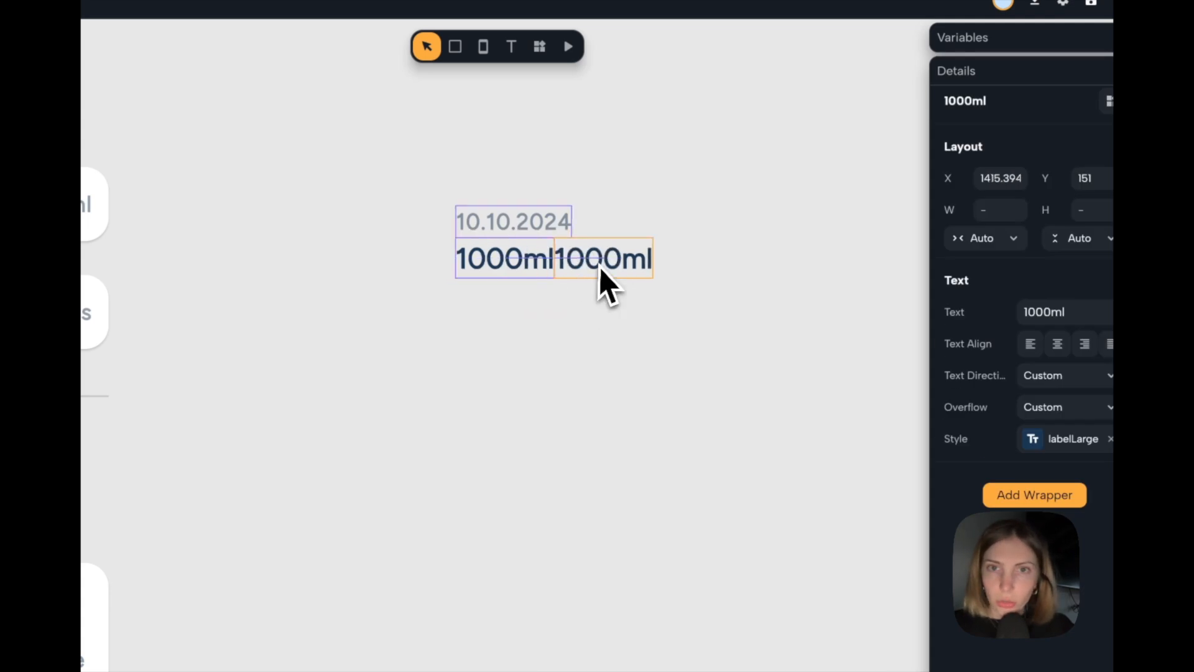
double_click(599, 267)
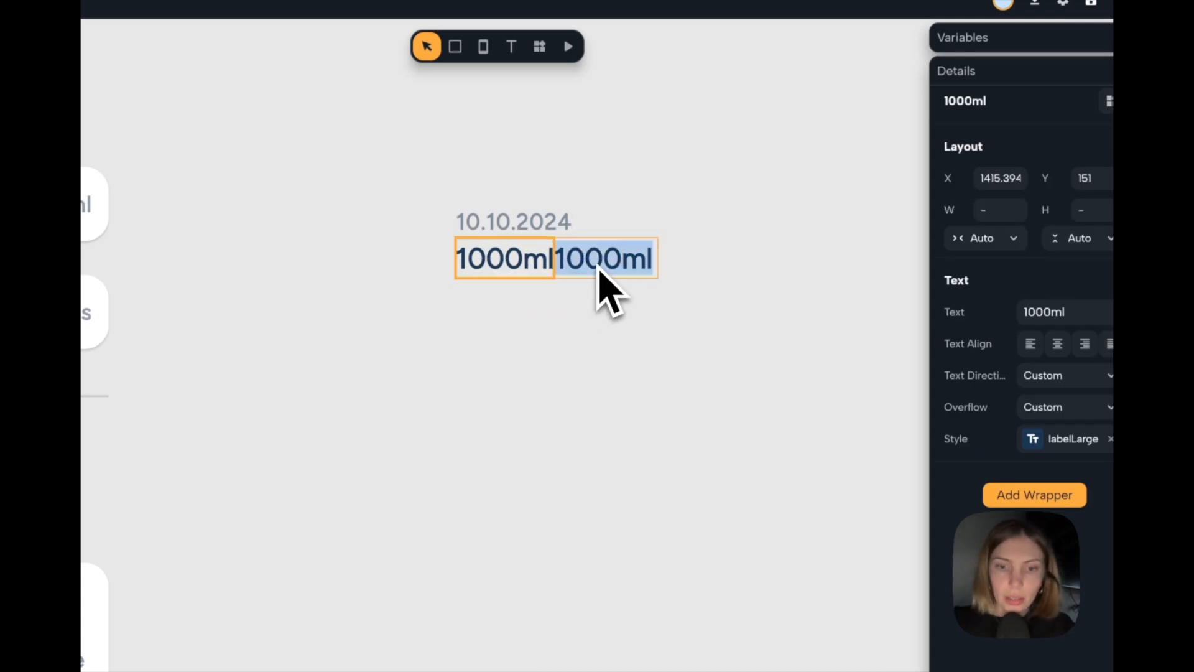
type("/")
left_click(630, 299)
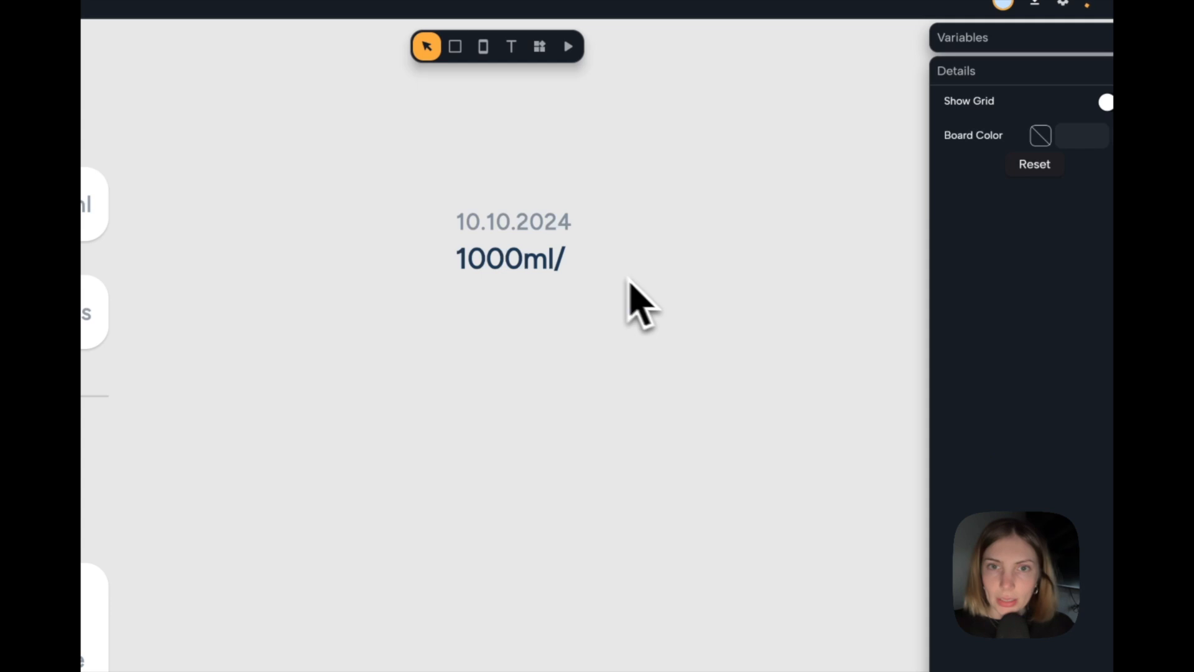
left_click(572, 255)
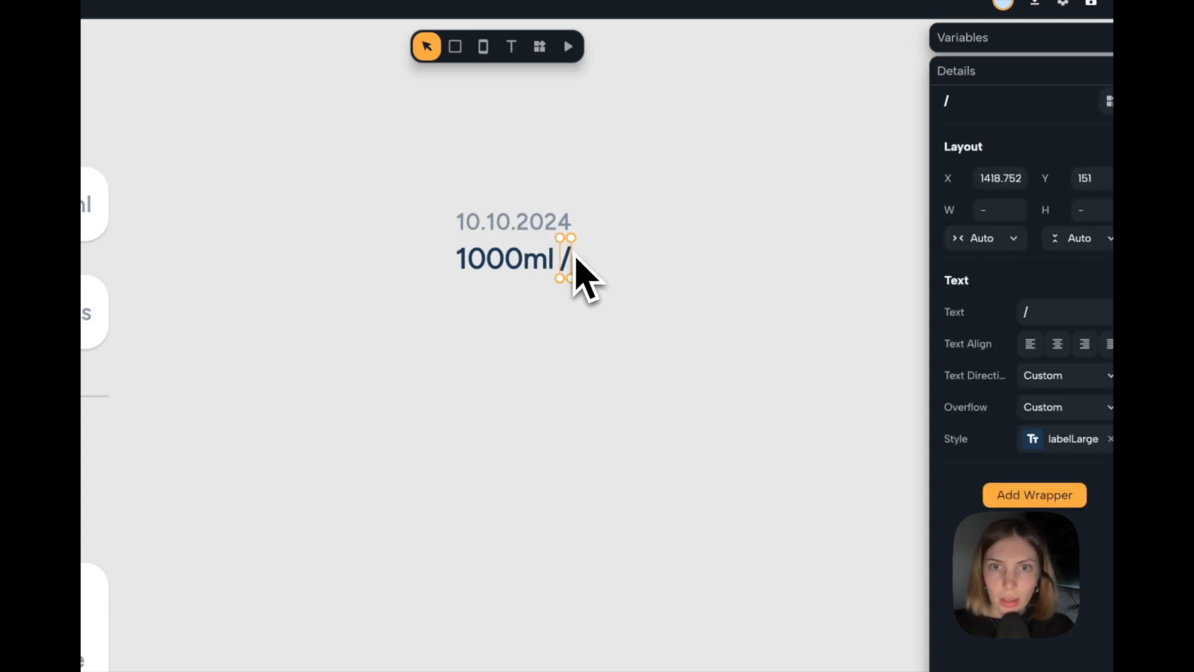
Duplicate the "1000ml" text to the far side of the slash and change the copy to "2000ml".
left_click(507, 264)
left_click_drag(491, 262, 618, 280)
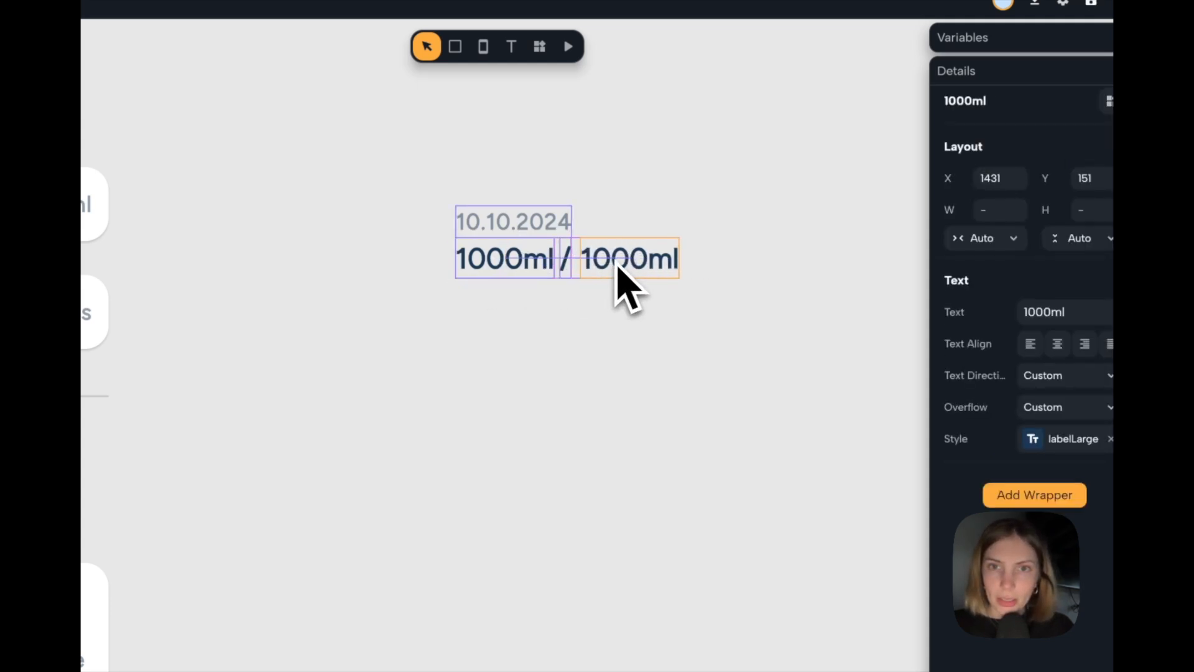
double_click(1043, 309)
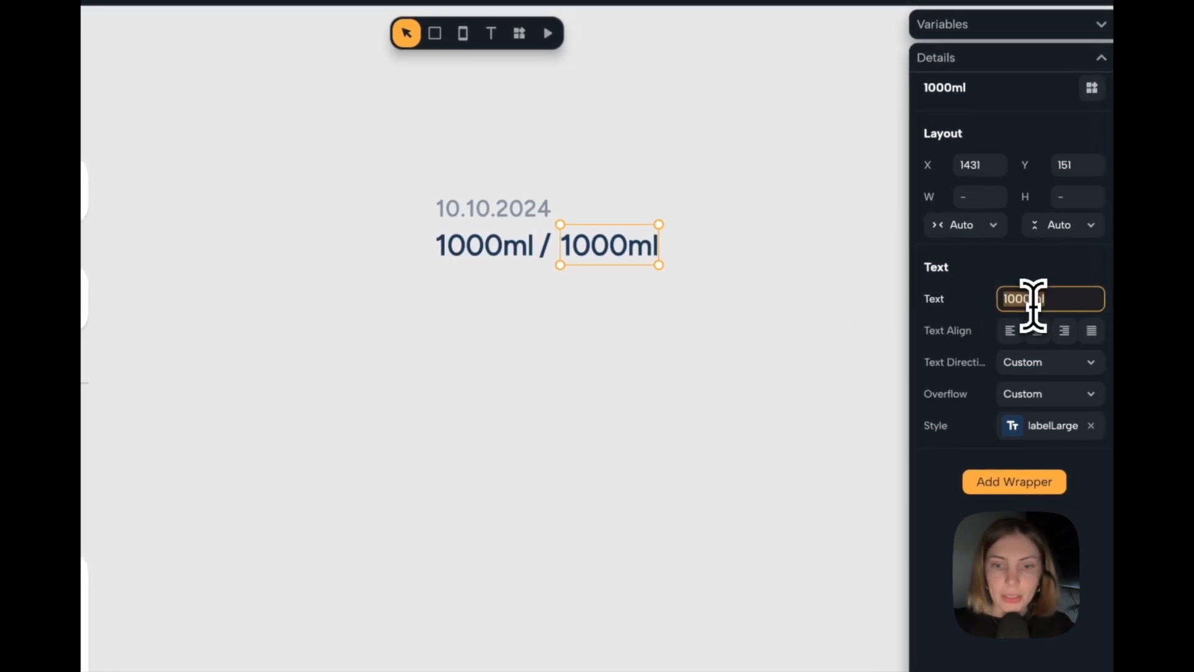
type("2000ml")
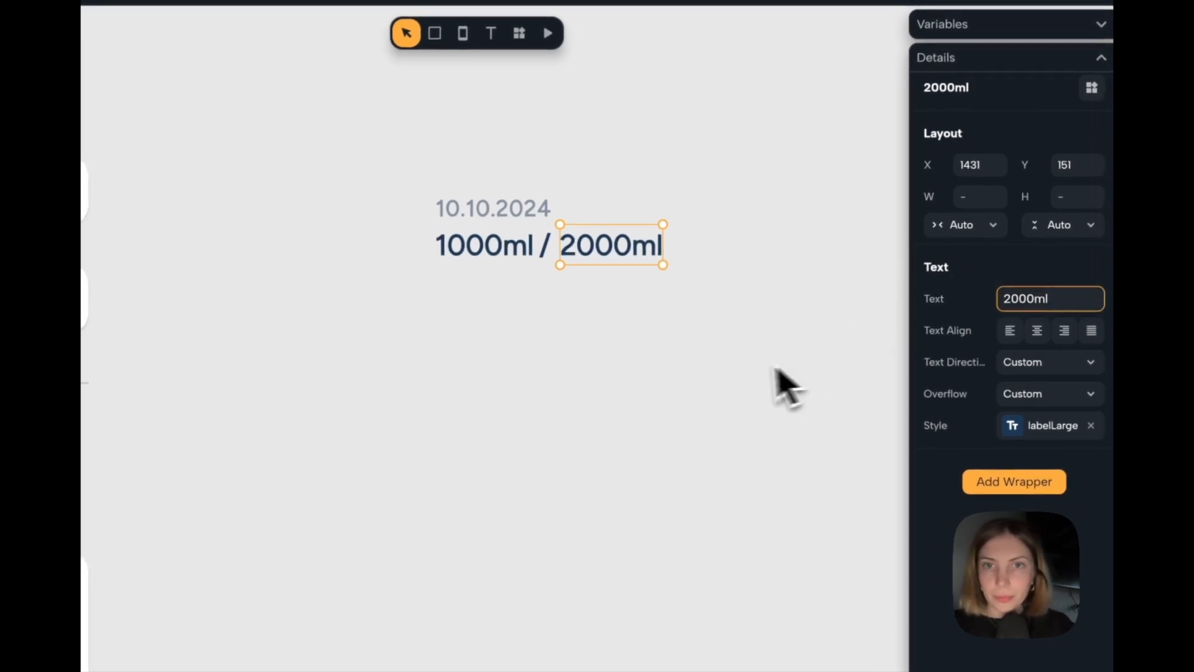
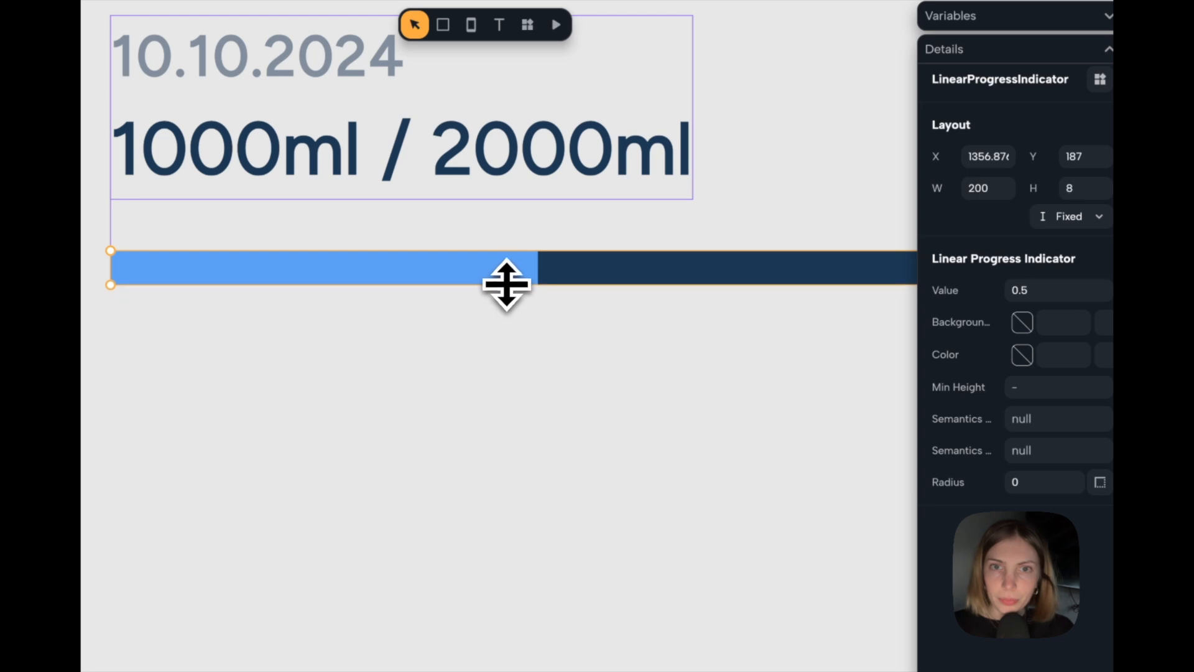
Round the progress indicator below the intake text with a corner radius of 20.
scroll(507, 286, "down", 5)
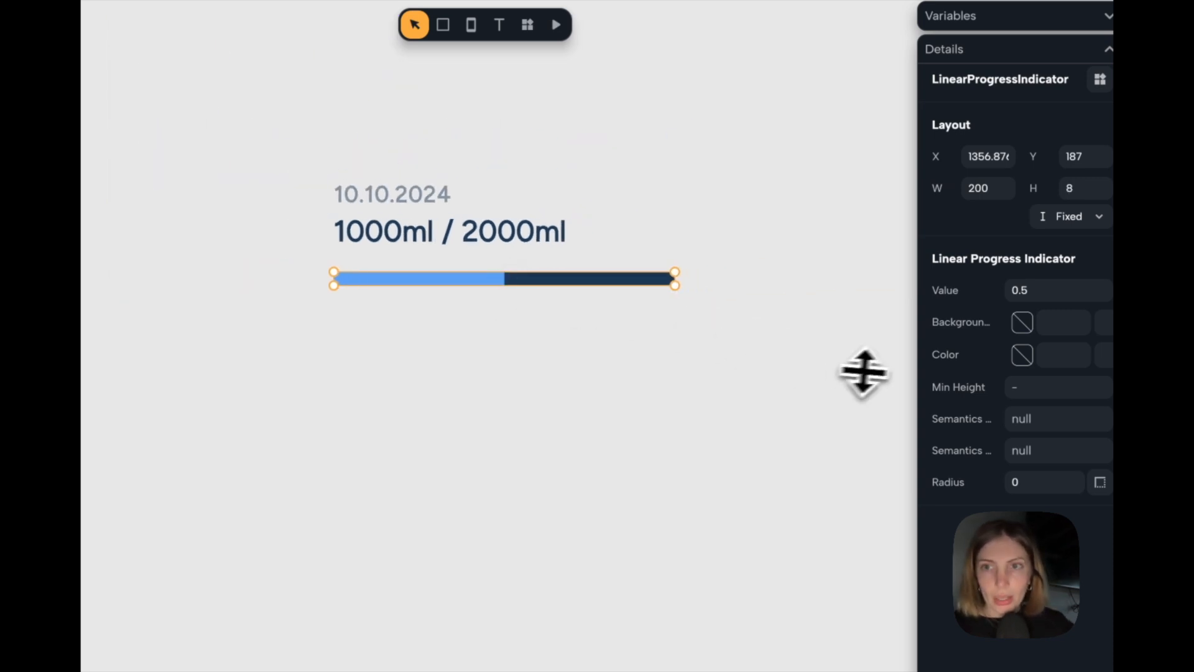
left_click(1029, 482)
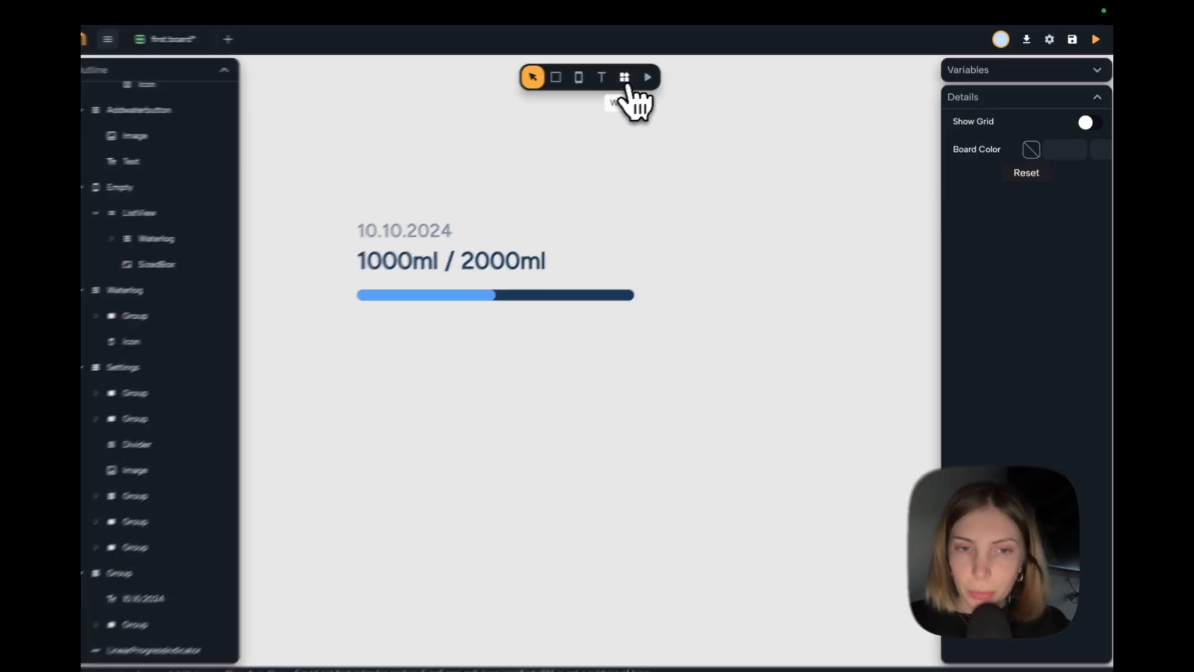
Insert an Icon widget and place it to the right of the date and intake text, level with the date.
left_click(632, 80)
type("icon")
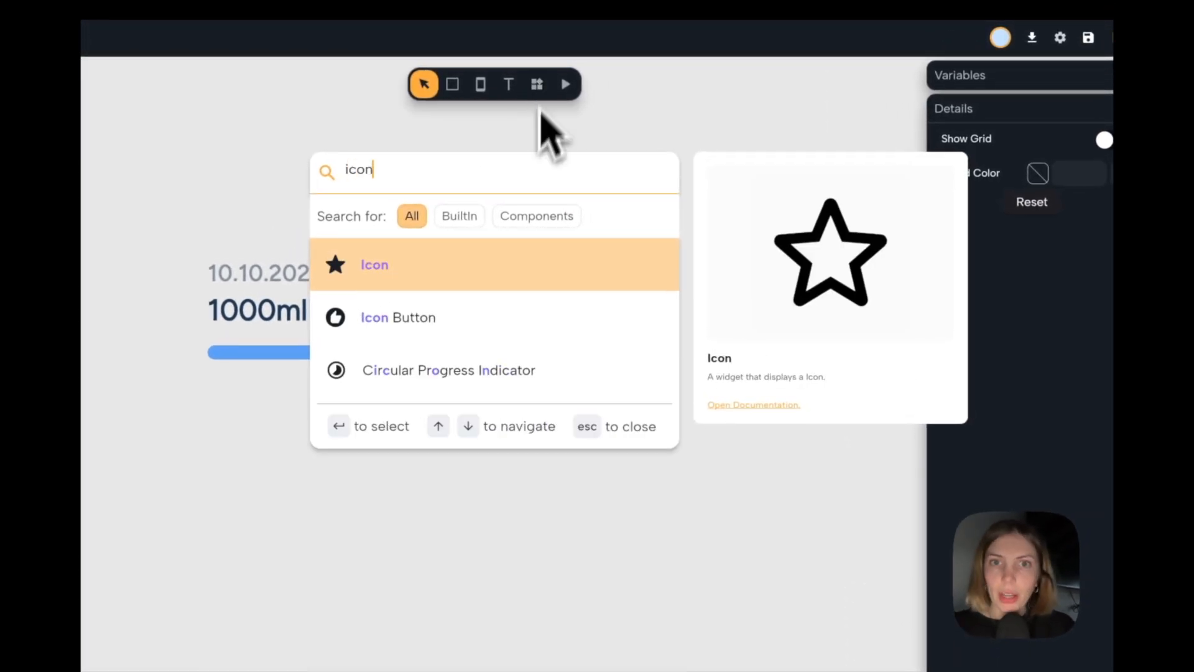
key("Return")
left_click_drag(567, 174, 613, 285)
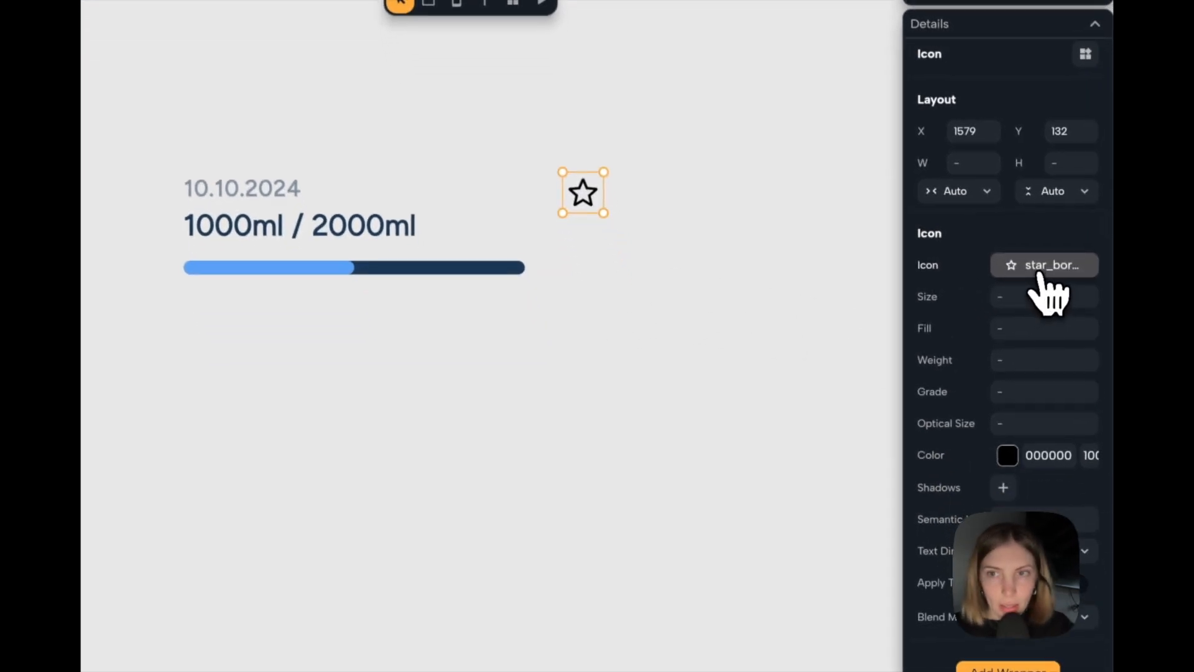
Change the star icon to a filled check circle and set its size to 18.
left_click(1041, 261)
type("check")
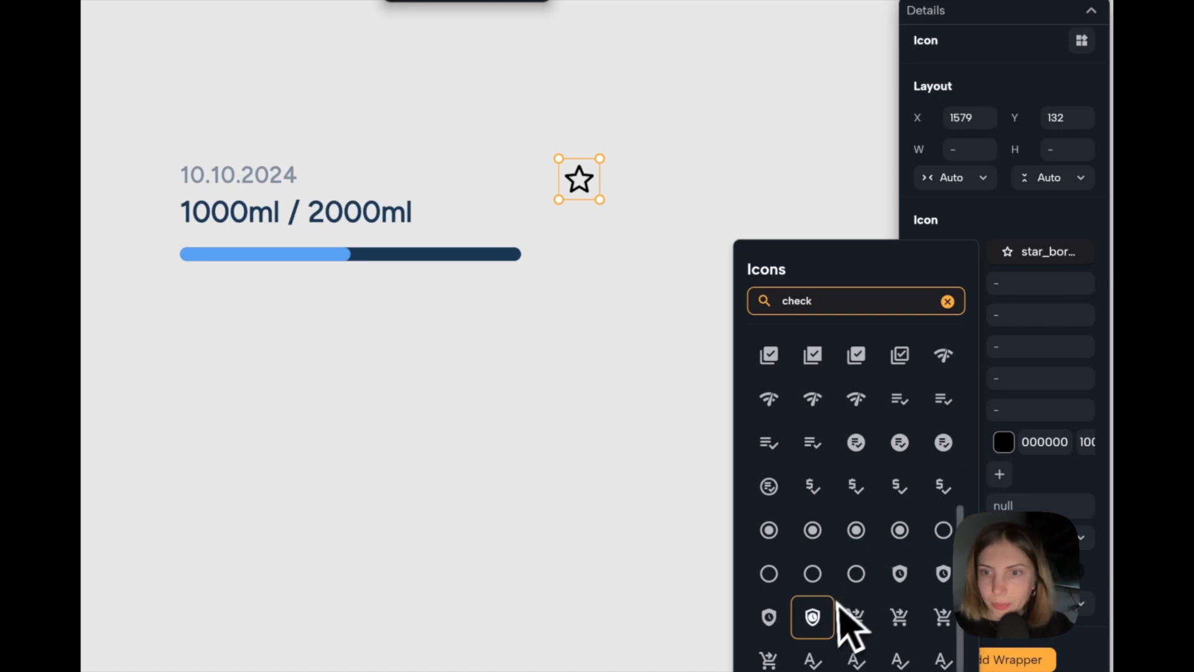
scroll(849, 629, "up", 5)
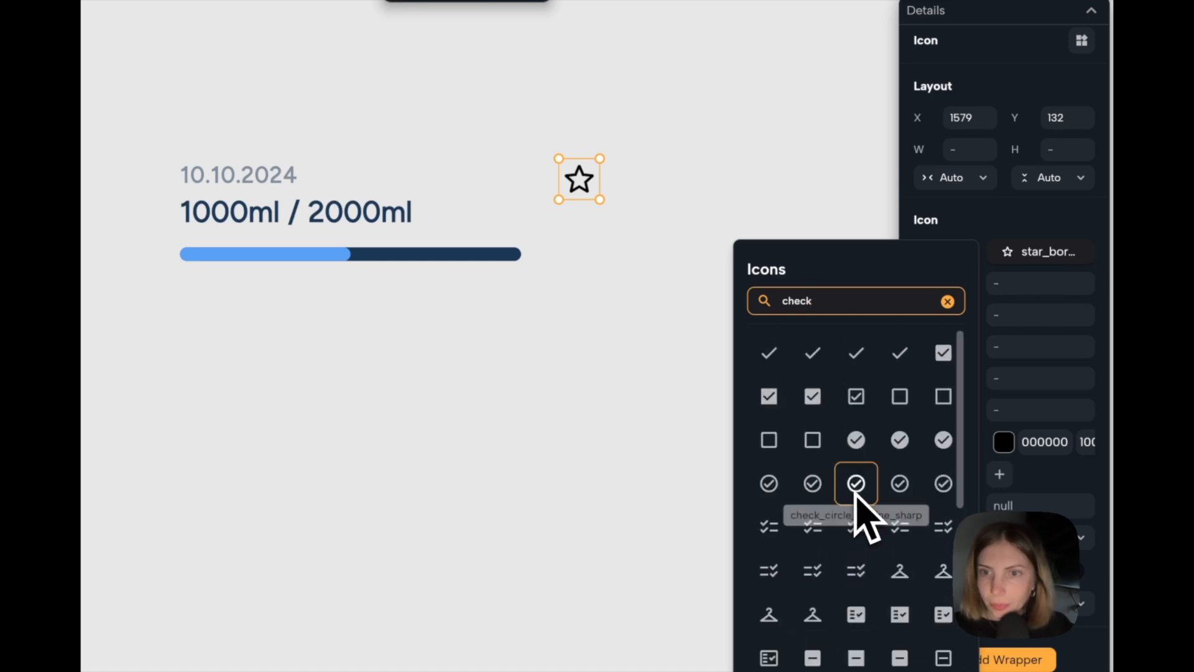
left_click(857, 484)
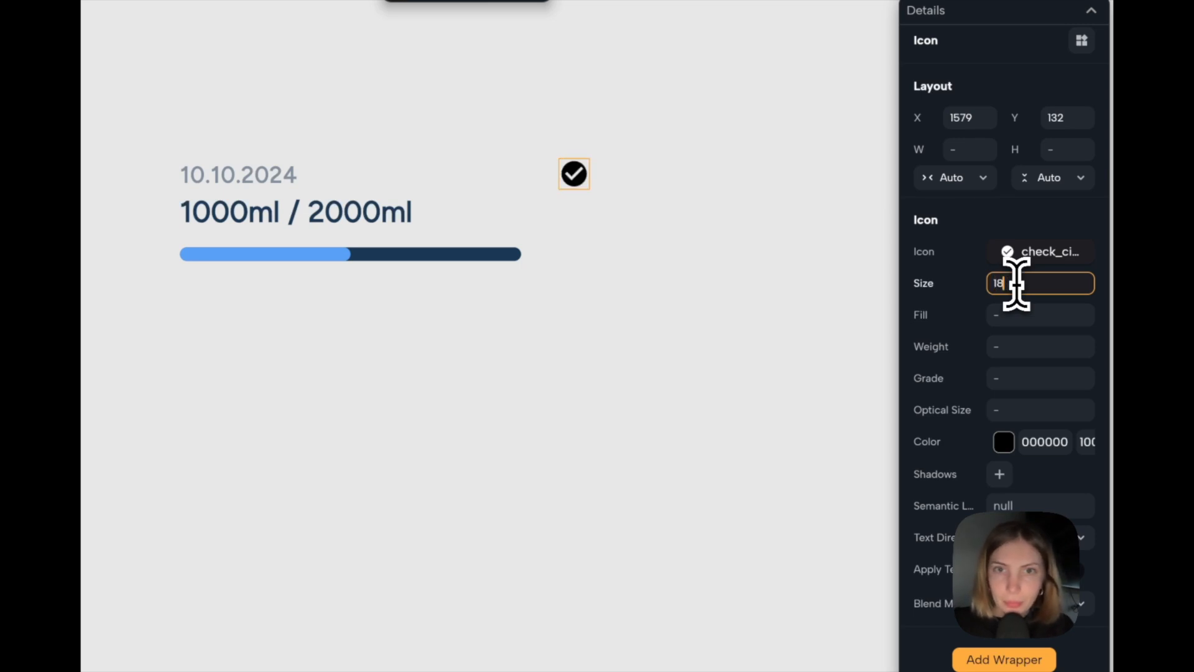
Color the check icon green, 2BA525.
left_click(1008, 444)
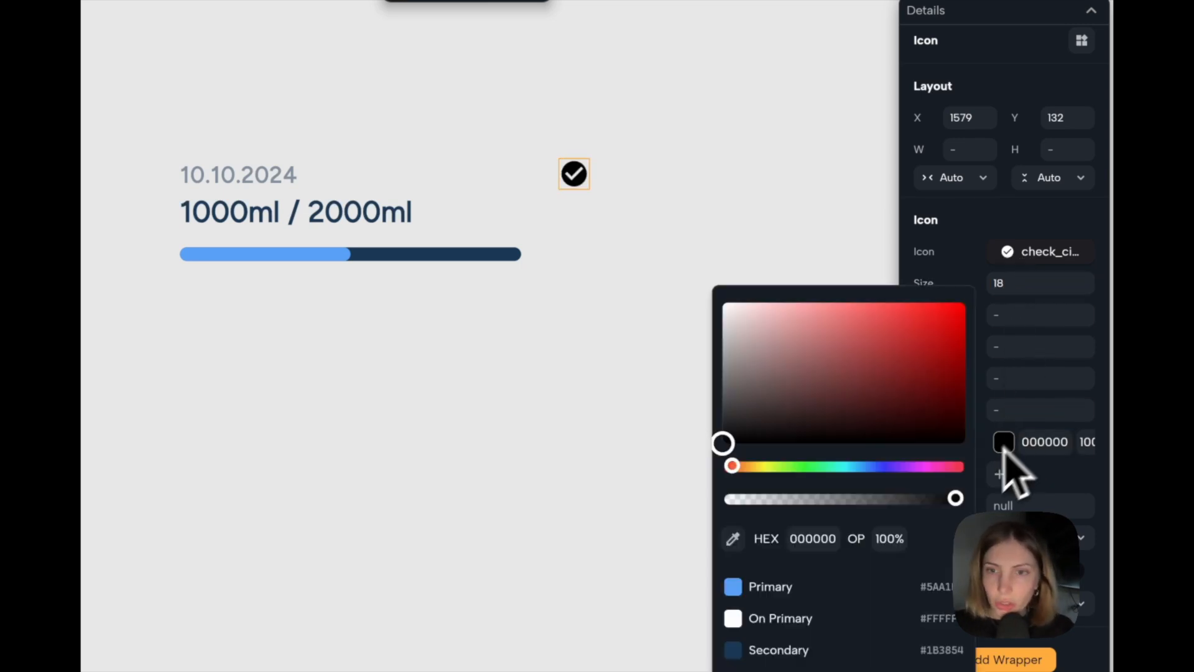
left_click_drag(738, 466, 802, 466)
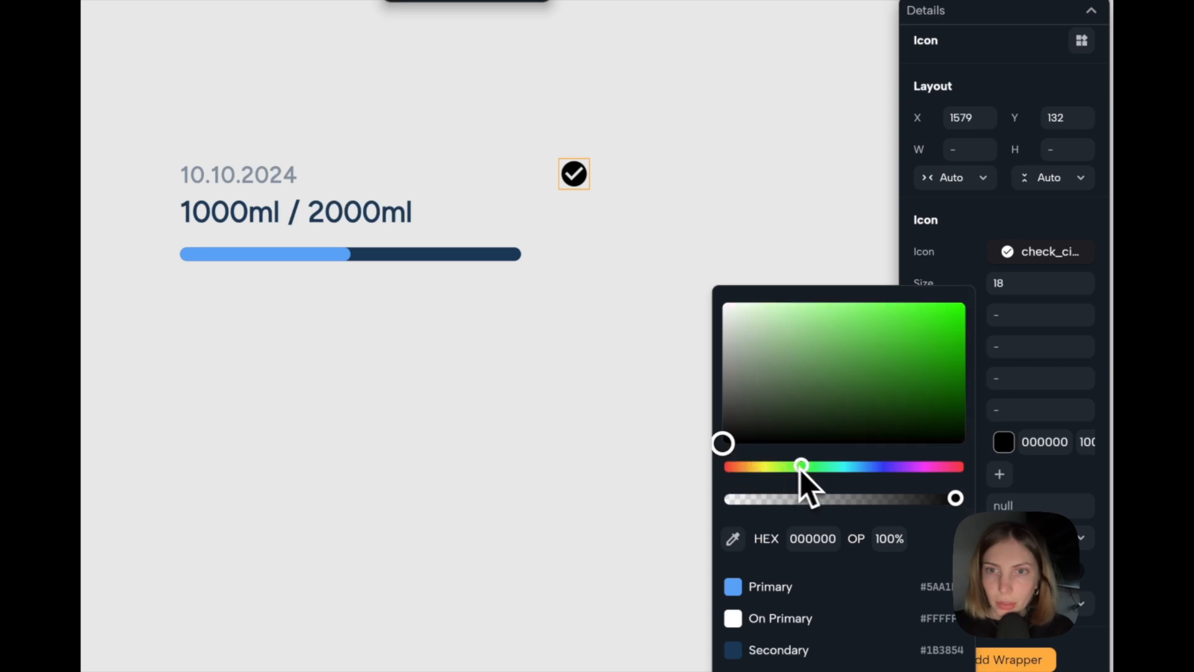
left_click_drag(899, 353, 911, 353)
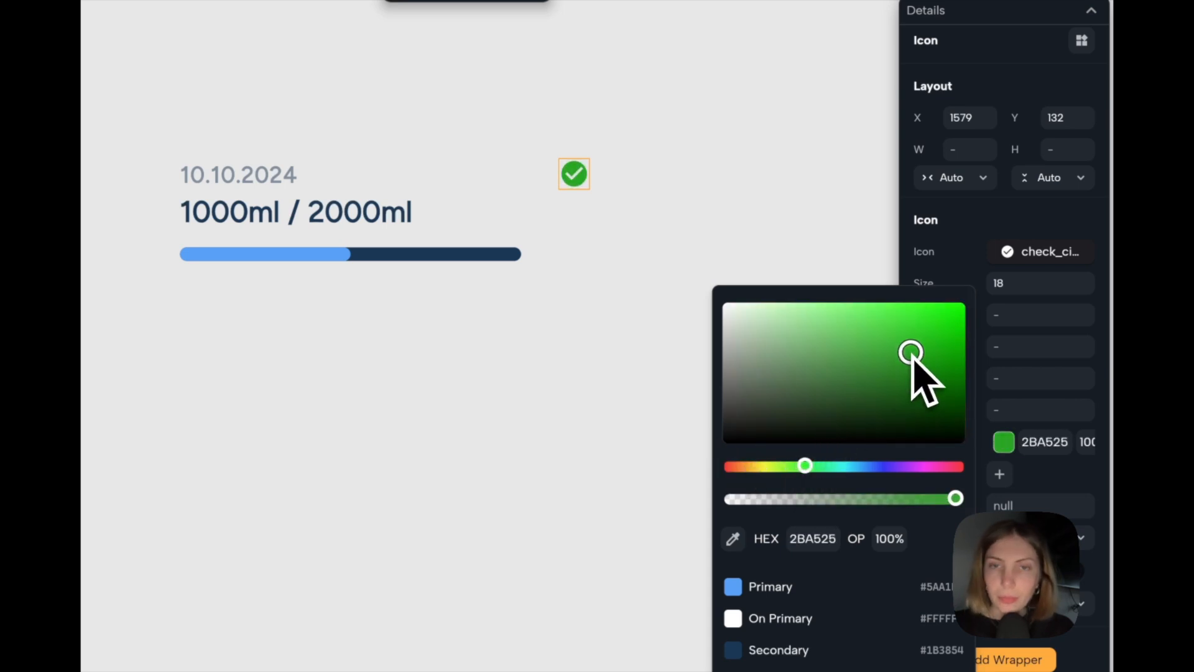
left_click(665, 147)
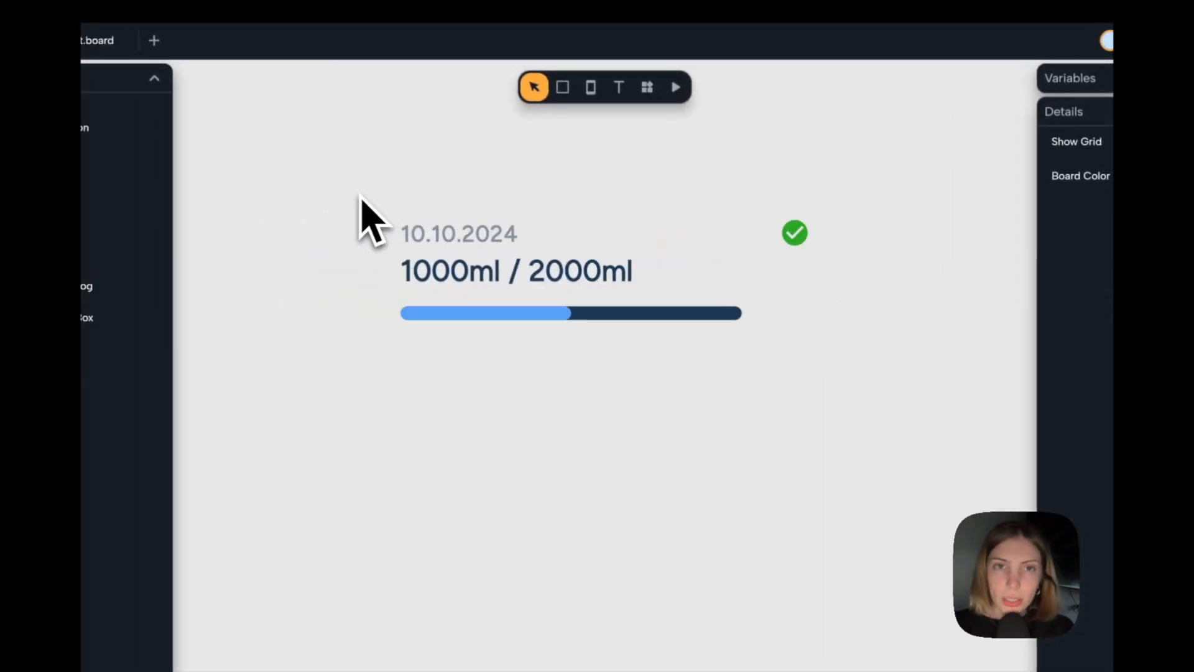
Group the date and intake text with the check icon as a horizontal row with Between spacing.
left_click(431, 237)
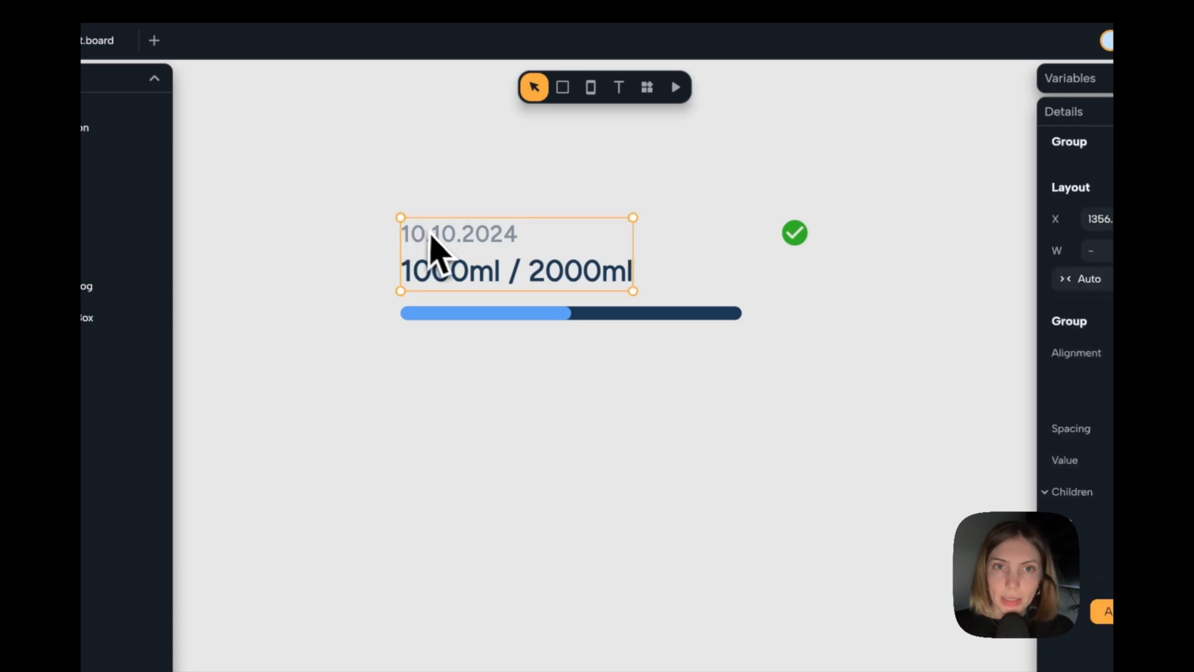
left_click_drag(334, 199, 841, 261)
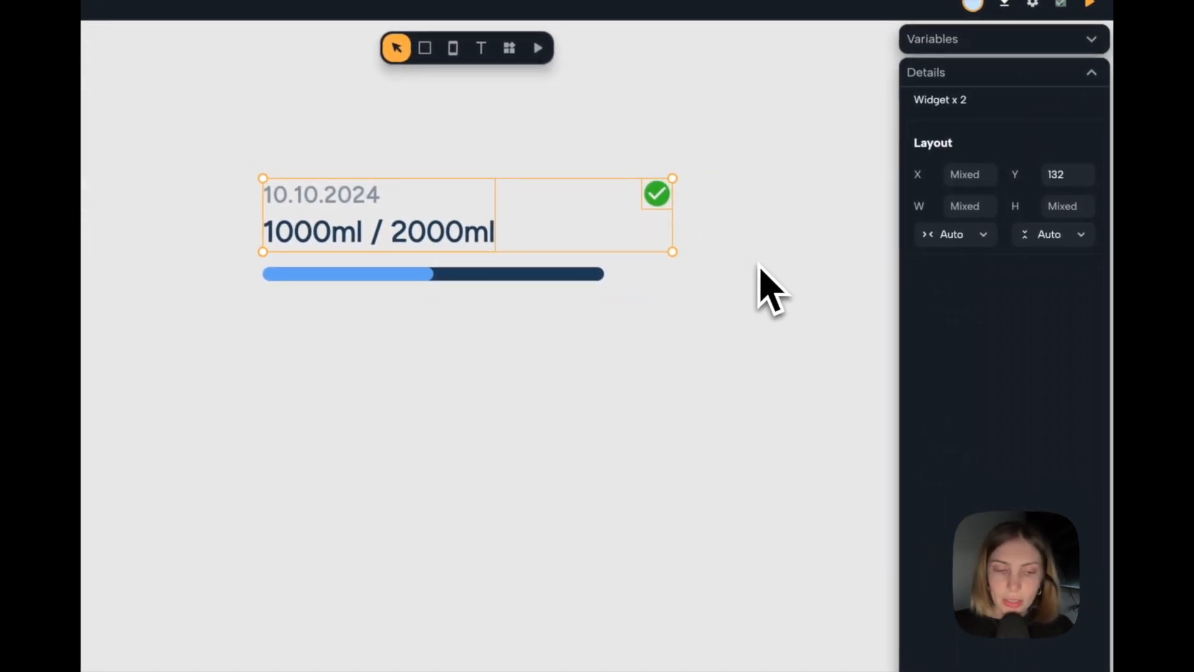
key("super+g")
left_click(1048, 257)
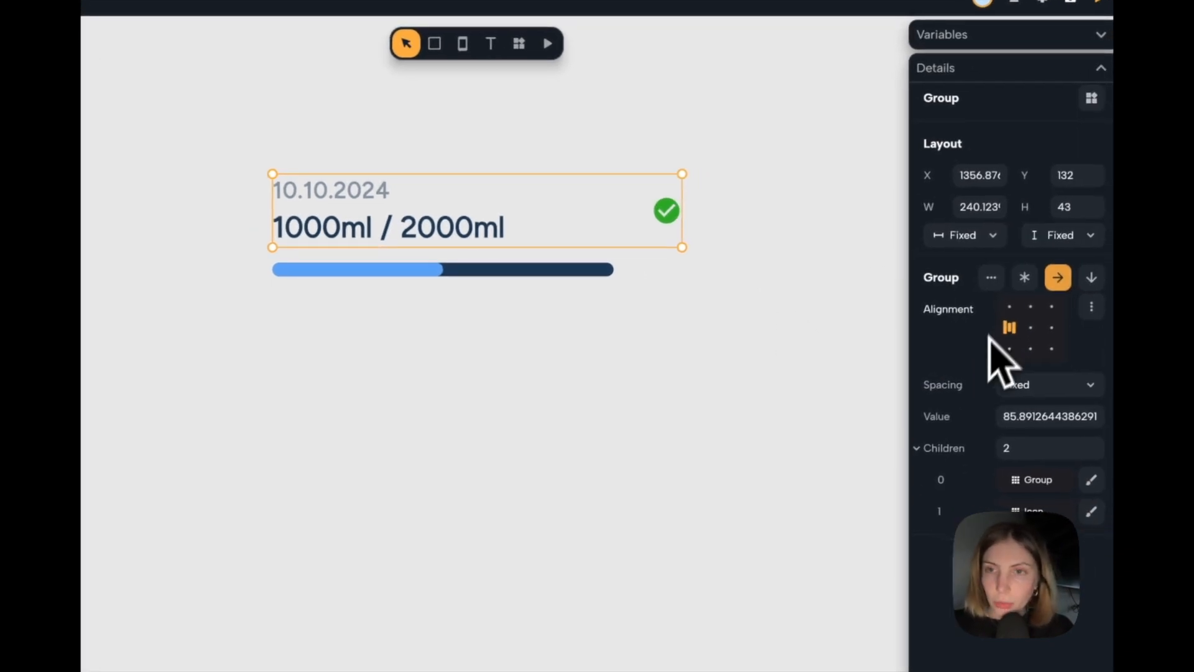
left_click(1046, 387)
left_click(1047, 408)
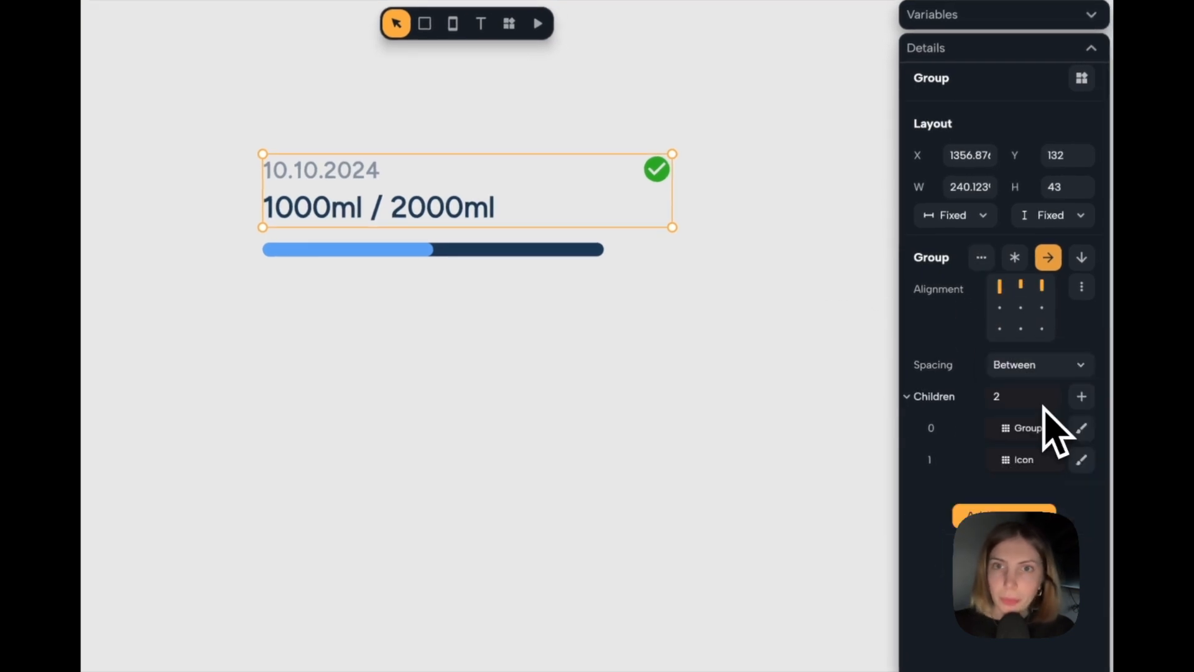
left_click(175, 128)
Group the header row with the progress indicator as a vertical layout aligned to the top left.
left_click(516, 246)
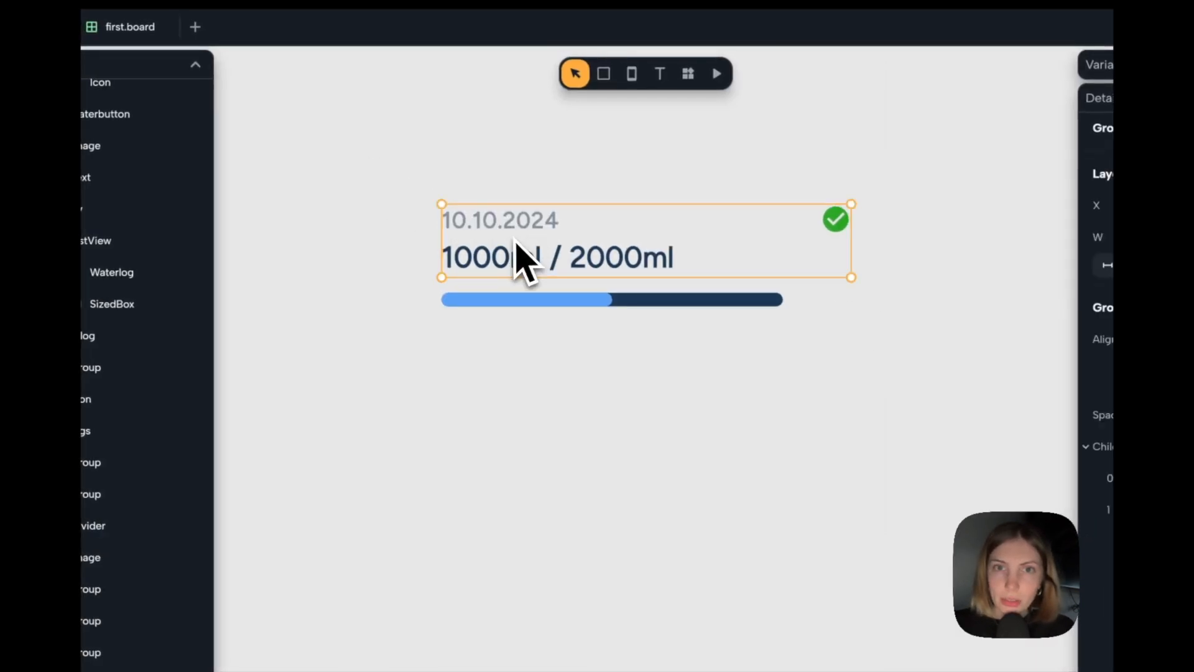
left_click(539, 306)
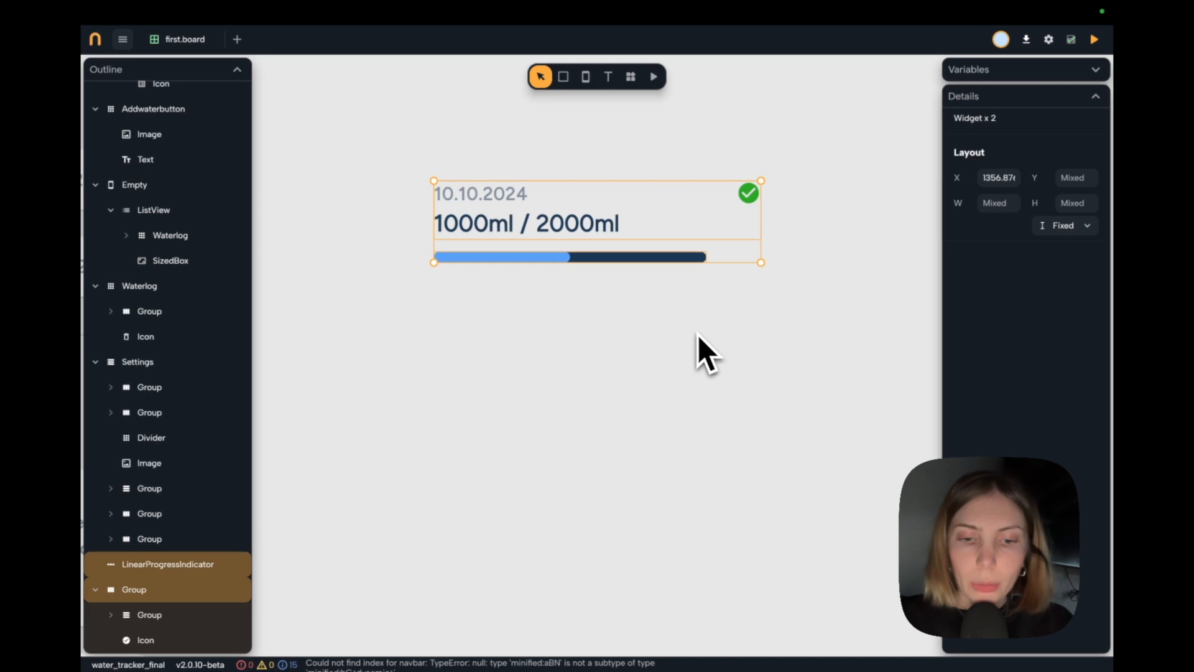
key("ctrl+g")
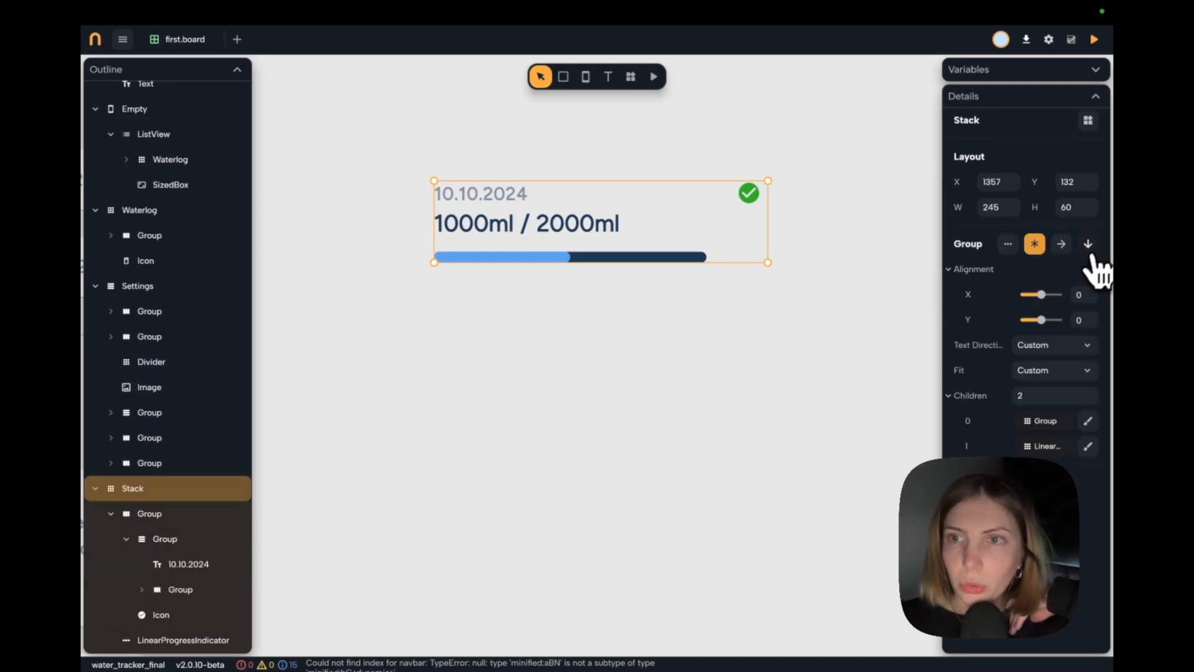
left_click(1088, 246)
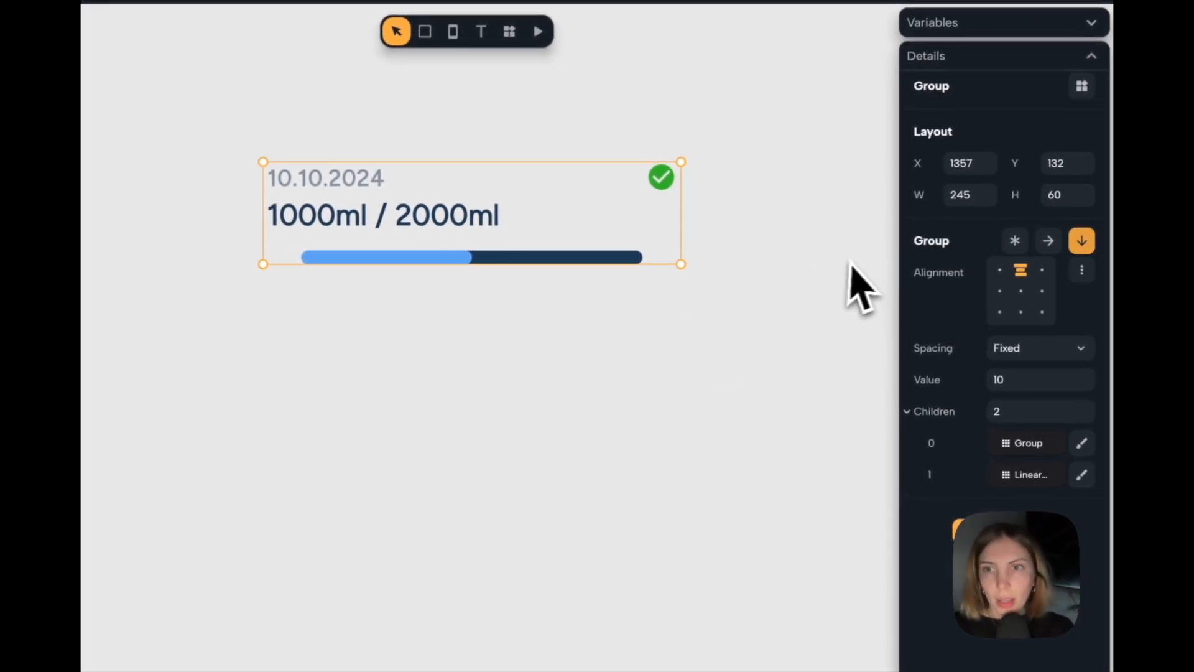
left_click(999, 270)
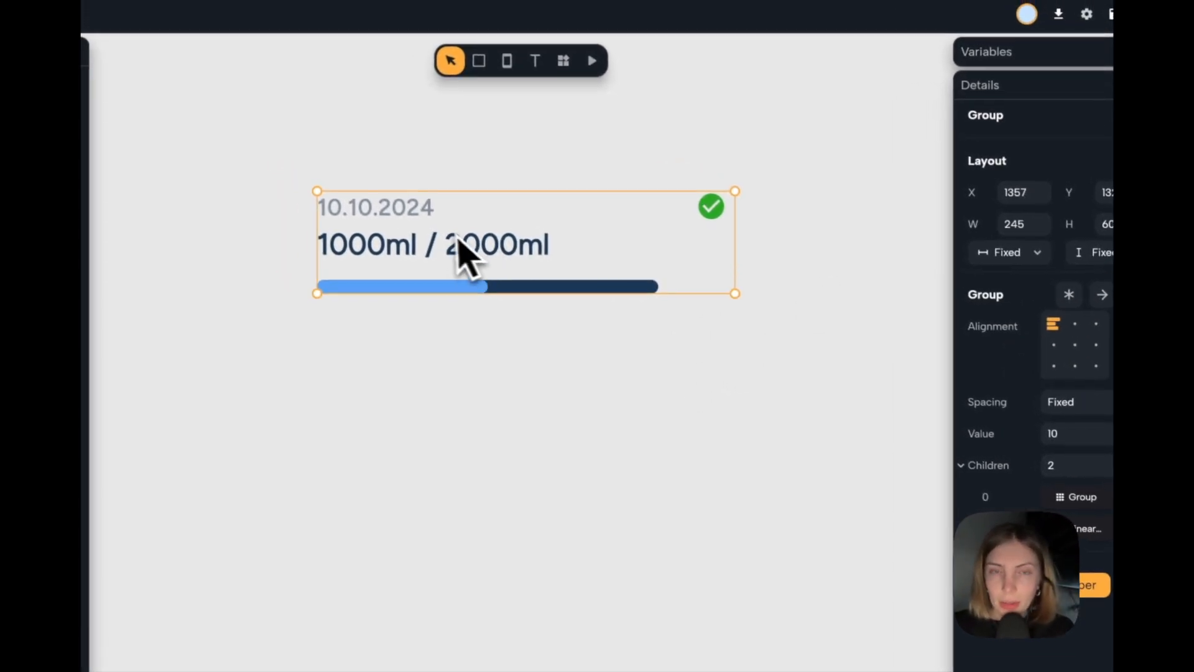
Set the width of both the header row and the progress indicator to Expand.
left_click(461, 249)
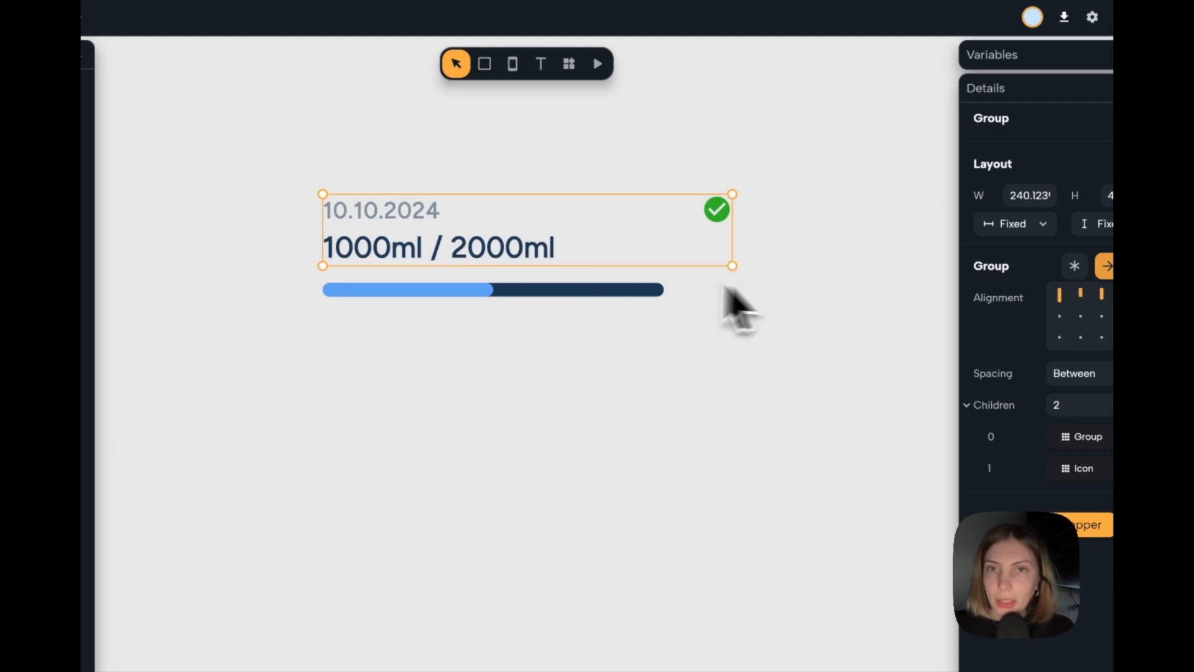
left_click(1026, 224)
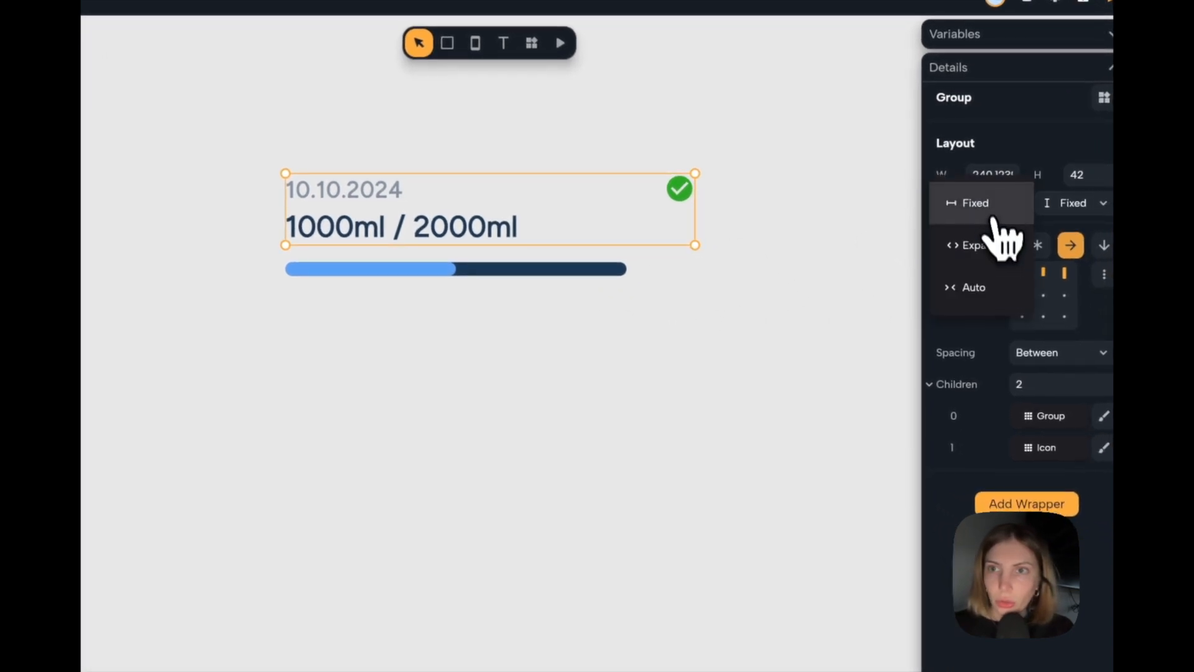
left_click(1002, 249)
left_click(515, 271)
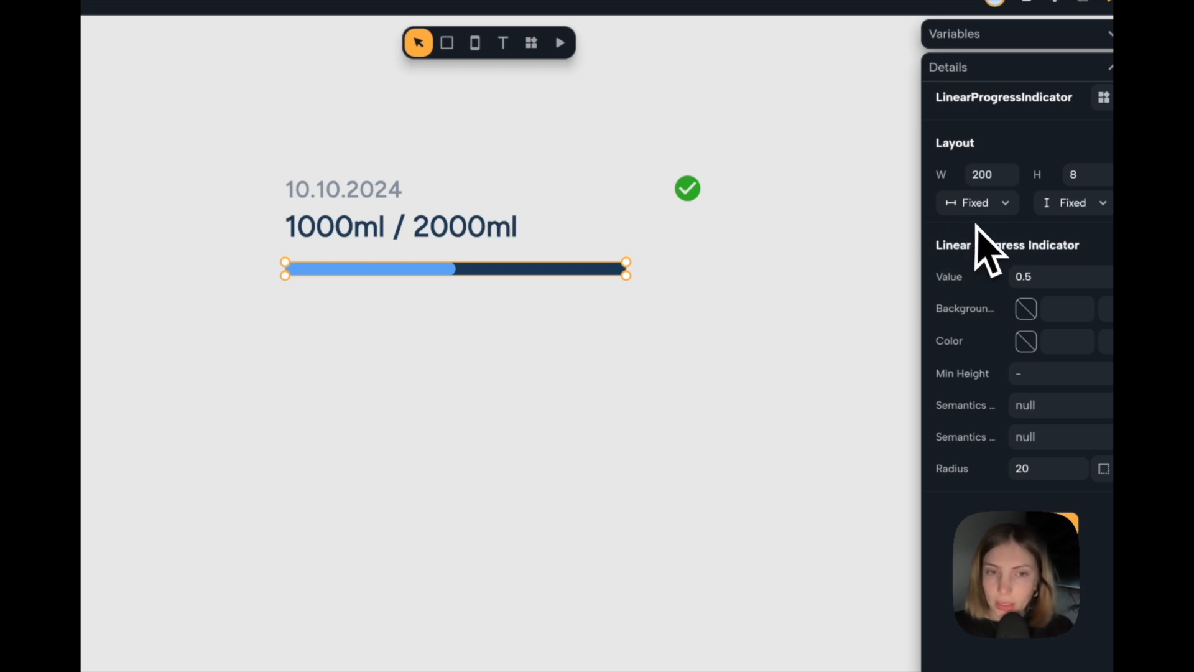
left_click(989, 208)
left_click(991, 246)
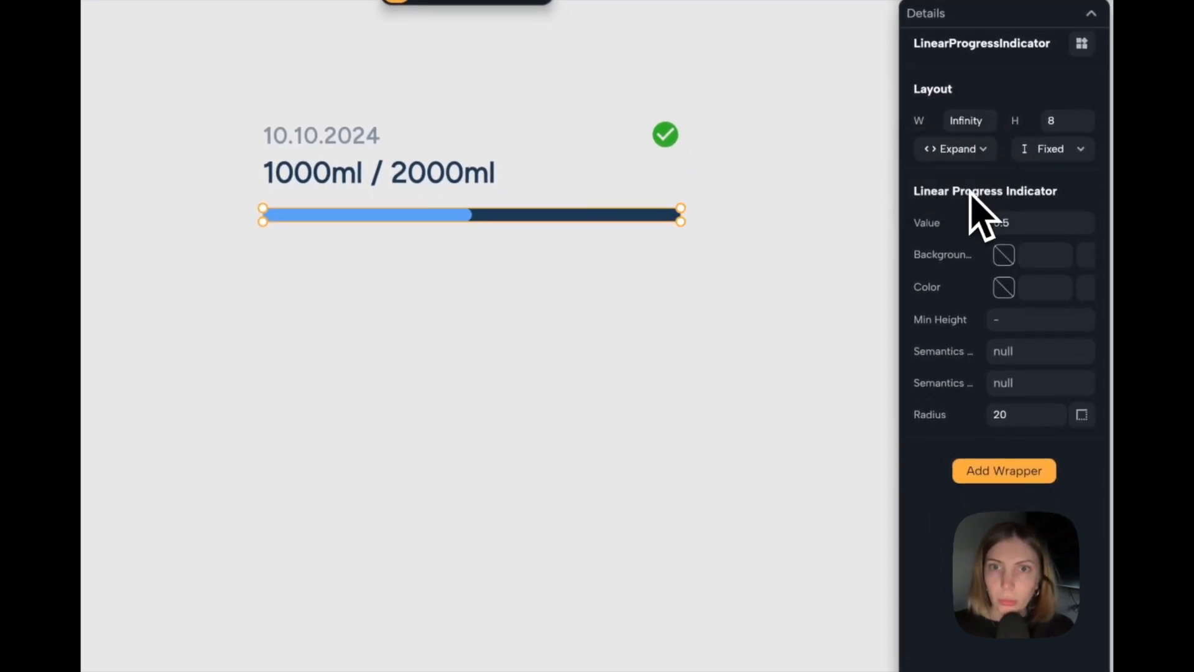
left_click(713, 280)
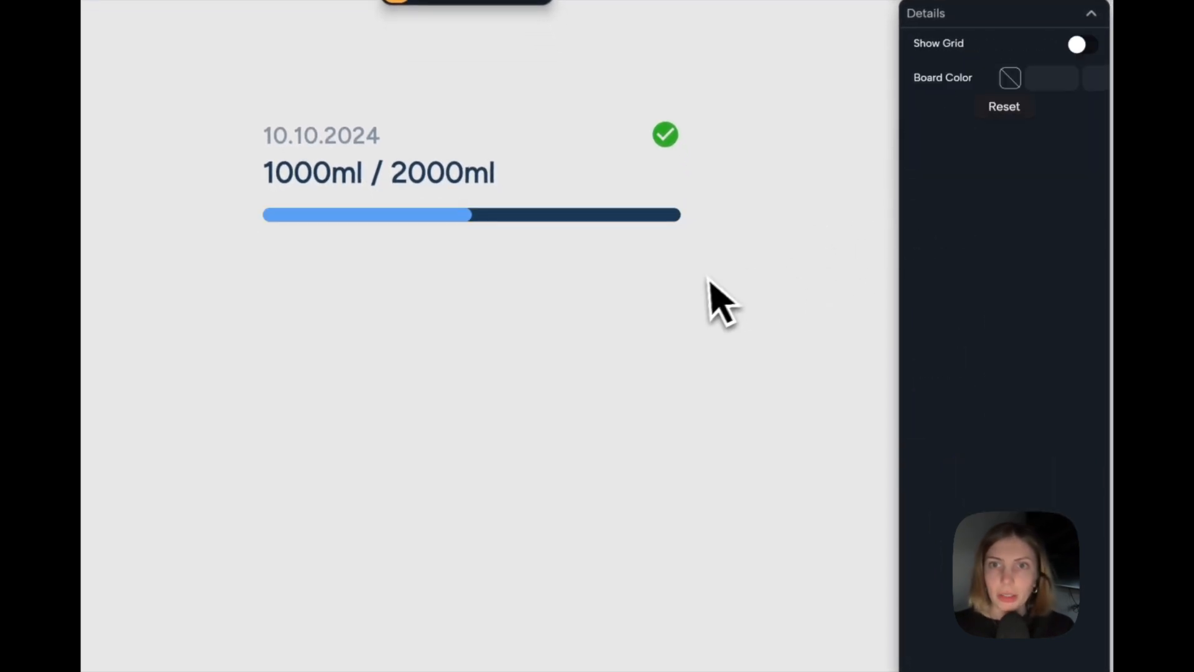
Wrap the whole daily entry group in a Padding of 10 on all sides.
left_click(618, 192)
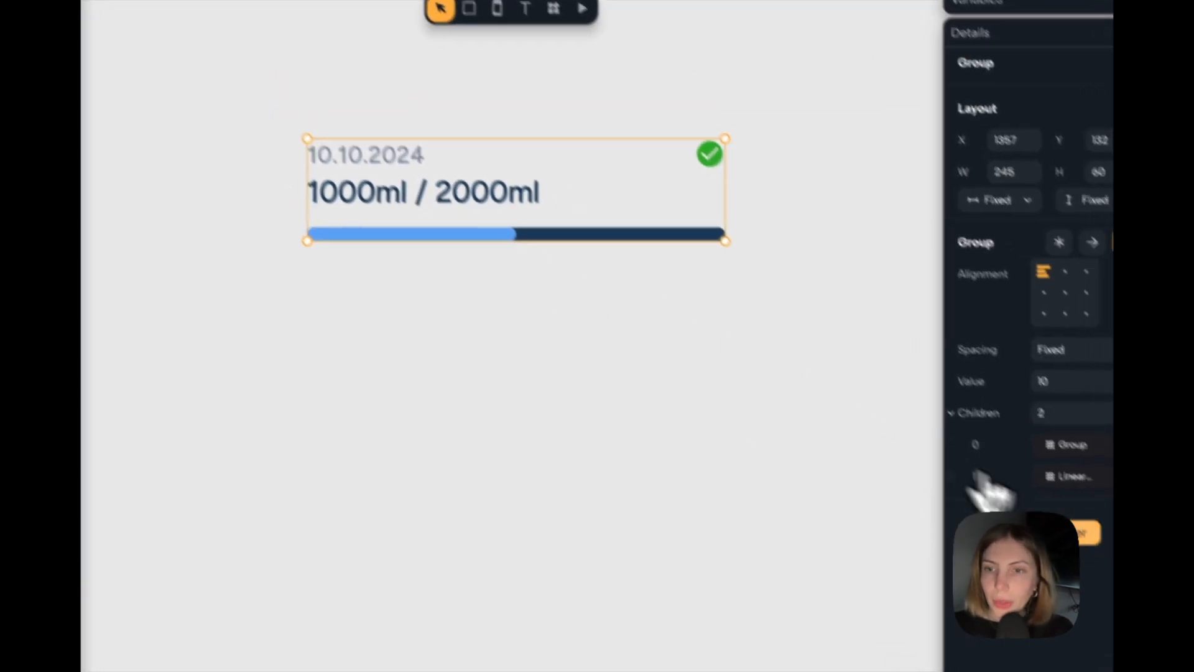
left_click(1029, 495)
key("Return")
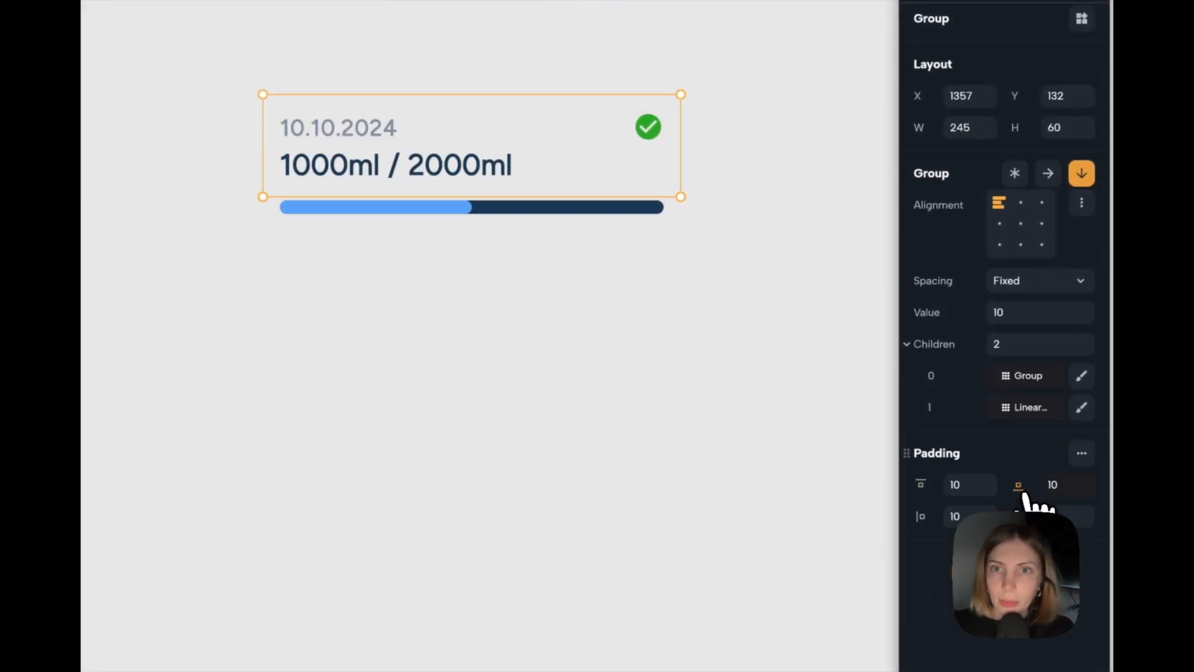
Wrap the daily entry group in a Material with the white On Primary color, elevation 2 and rounded corners.
left_click(1020, 582)
type("ma")
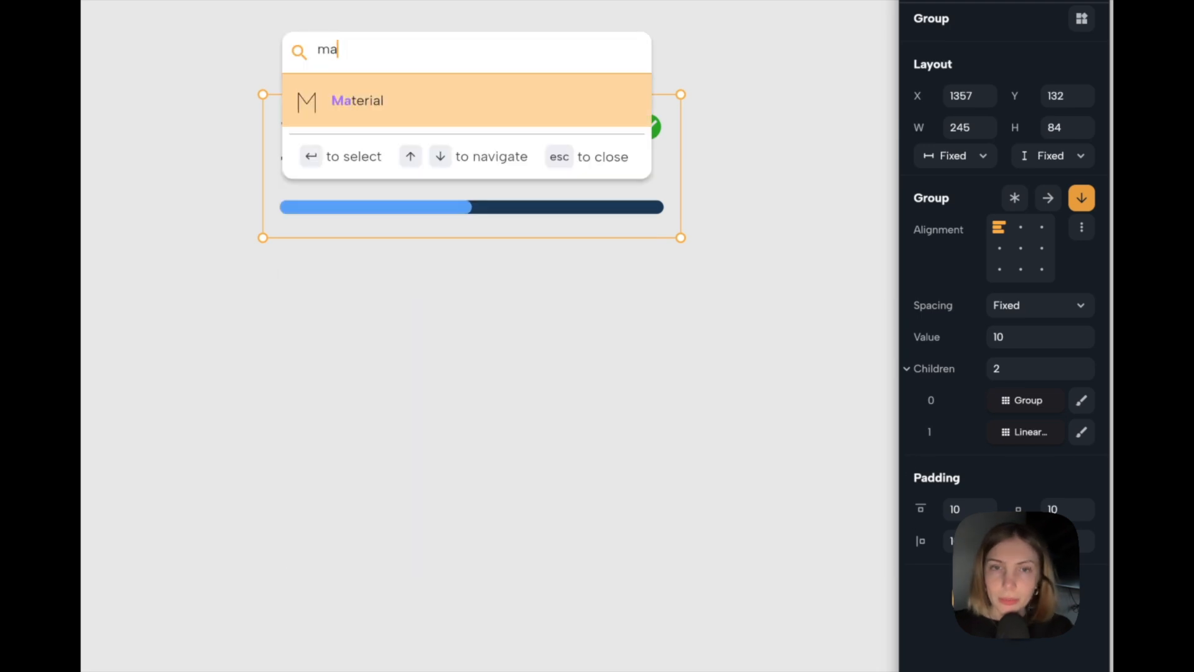
key("Return")
scroll(1004, 436, "down", 3)
left_click(1001, 431)
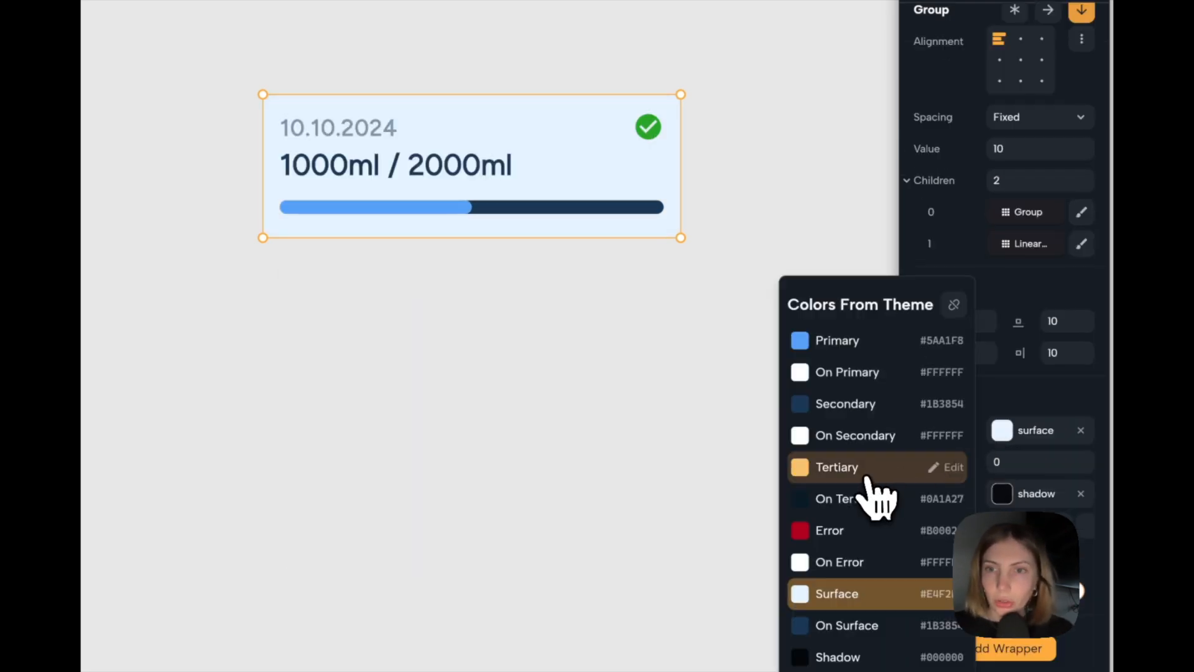
left_click(846, 376)
scroll(1051, 468, "down", 1)
left_click(1082, 554)
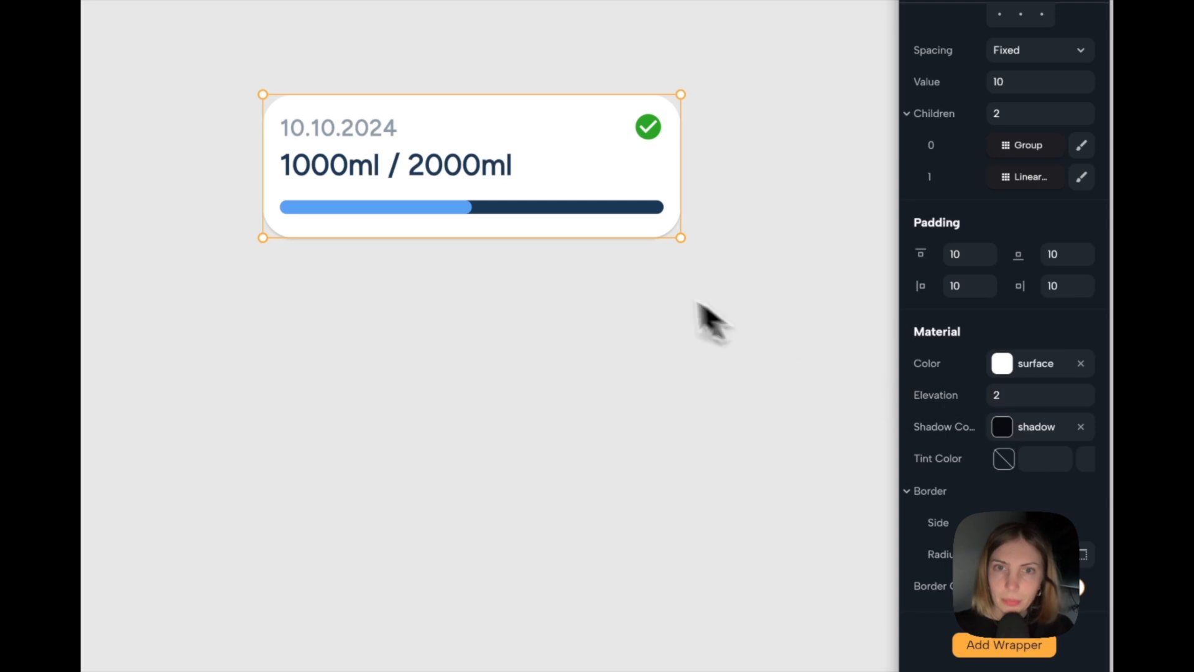
Widen the daily entry card to 276 and turn it into a new component named "dailyprogress".
left_click(631, 273)
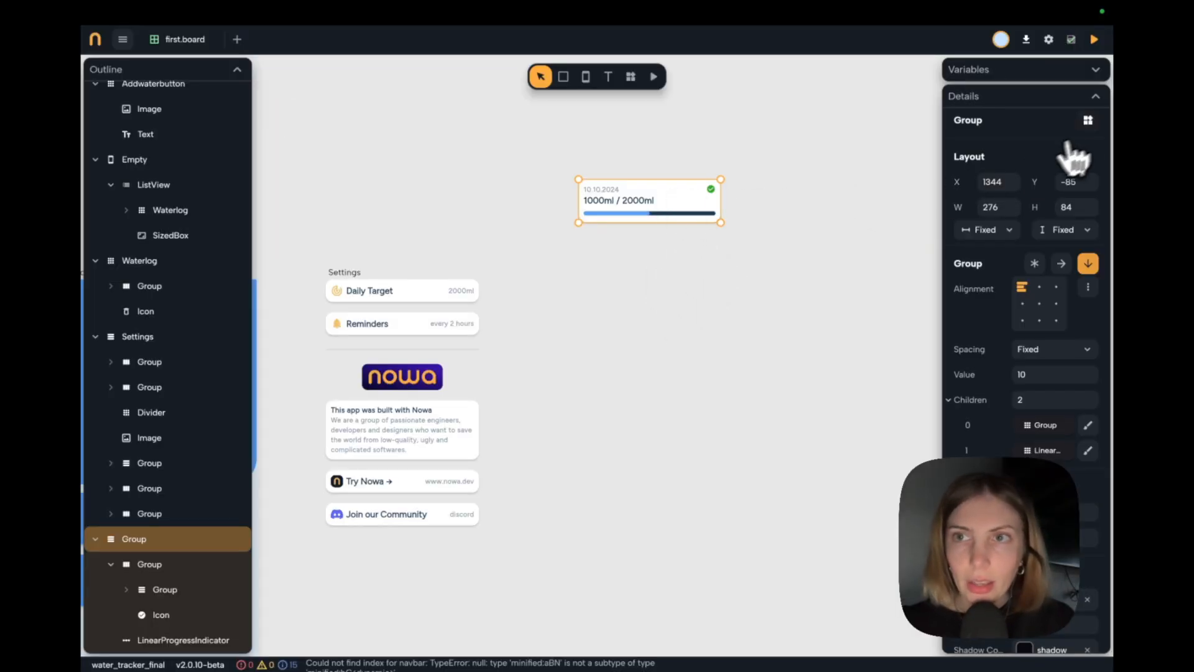
left_click(1088, 121)
left_click_drag(498, 371, 387, 373)
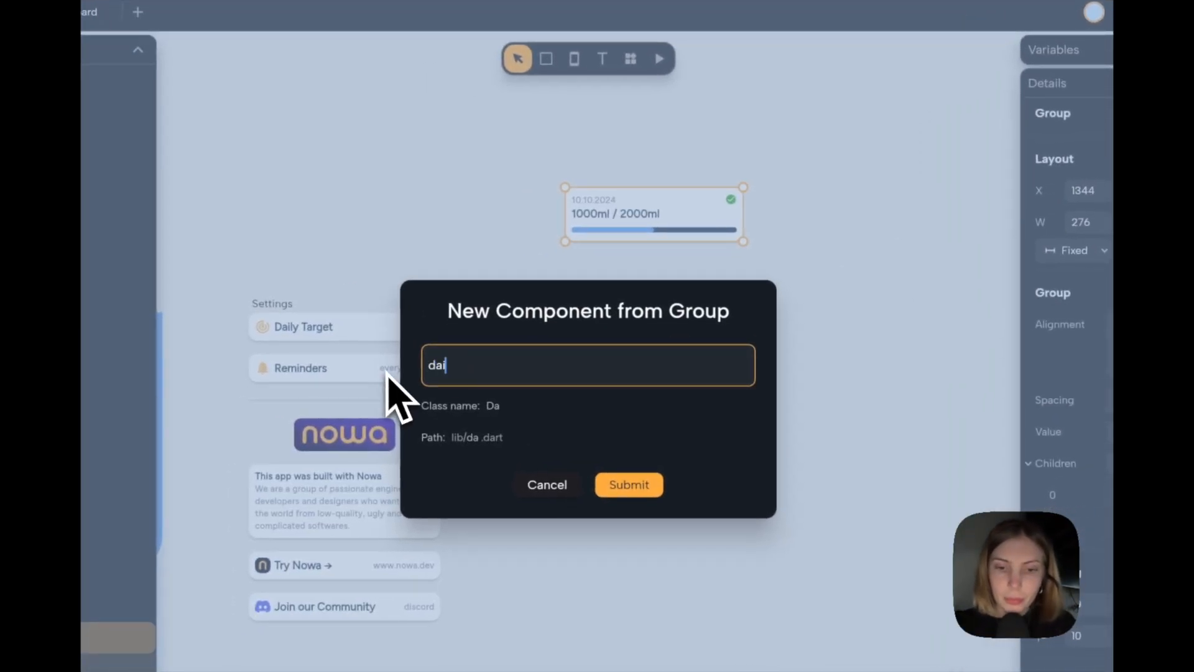
type("dailyprogress")
left_click(622, 485)
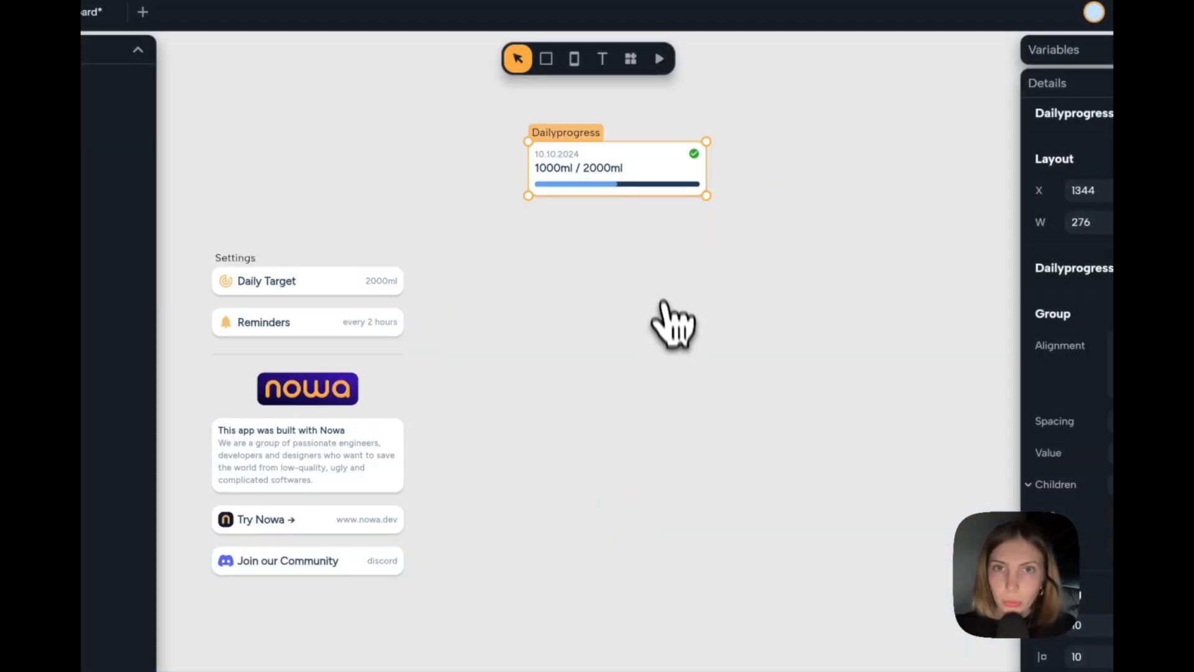
Add a List View of type Builder directly below the Dailyprogress component, aligned with its left edge.
left_click(631, 58)
type("list")
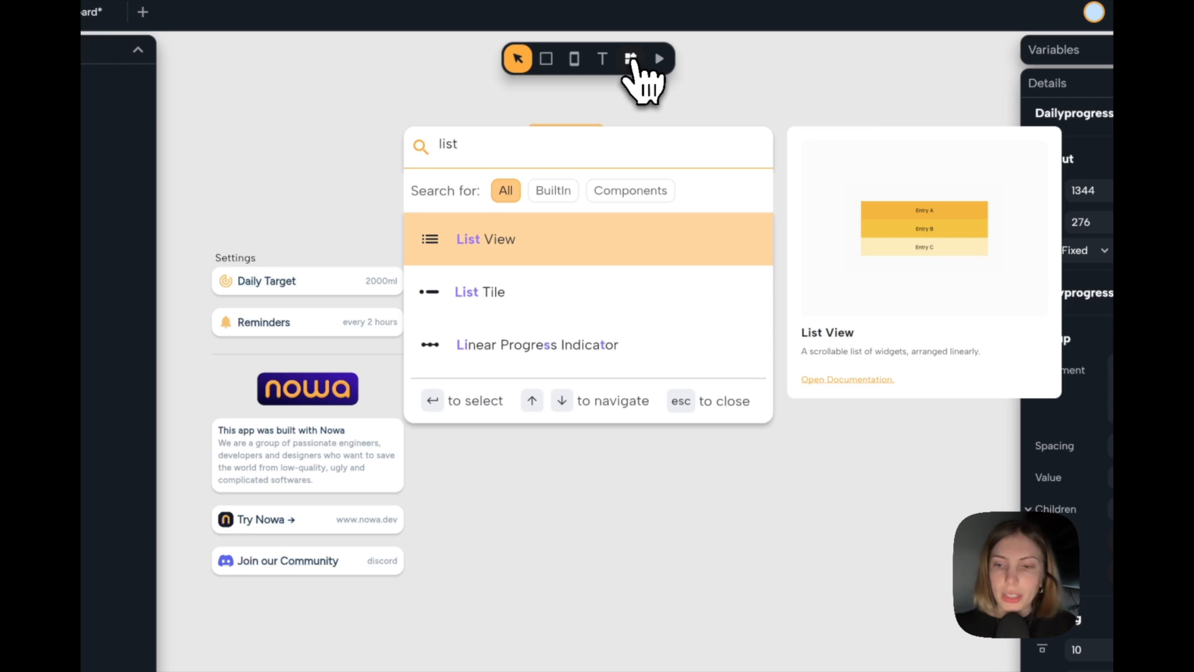
key("Return")
left_click_drag(770, 77, 664, 386)
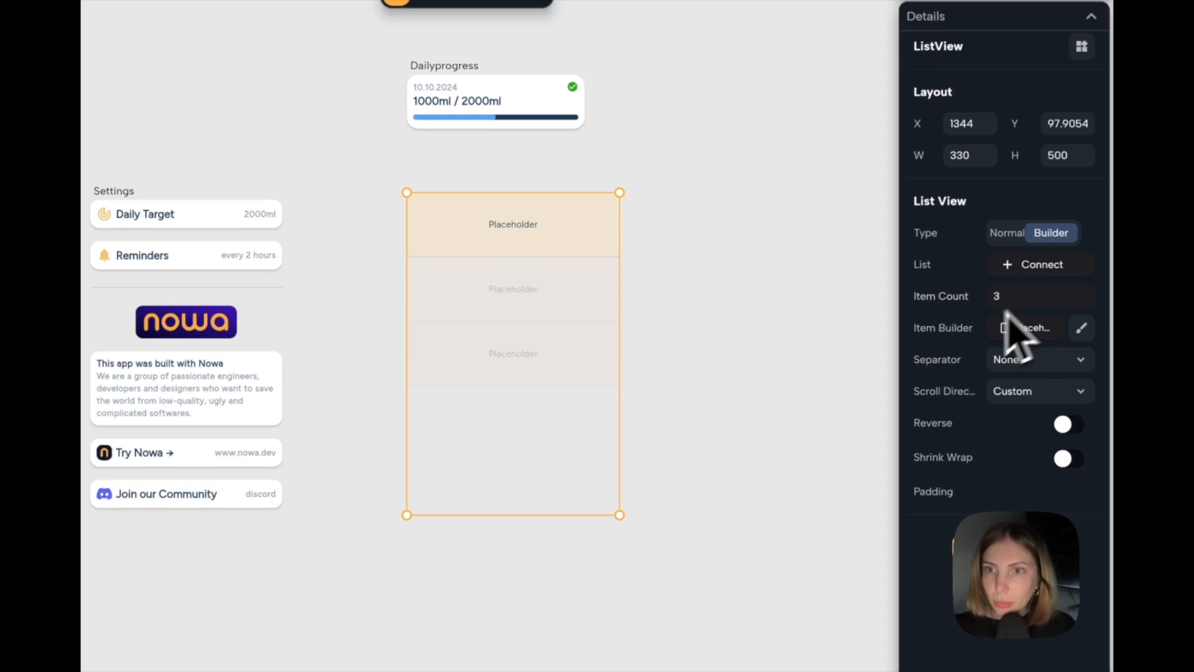
Set the list view's item builder to the Dailyprogress component.
left_click(1044, 333)
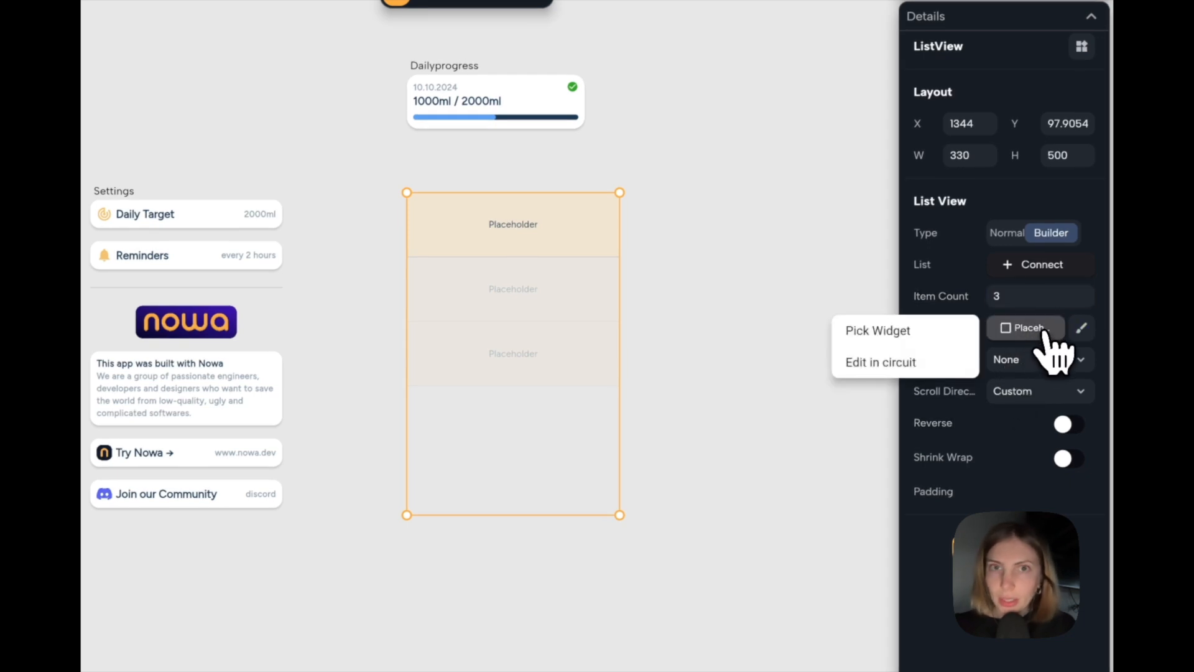
left_click(902, 336)
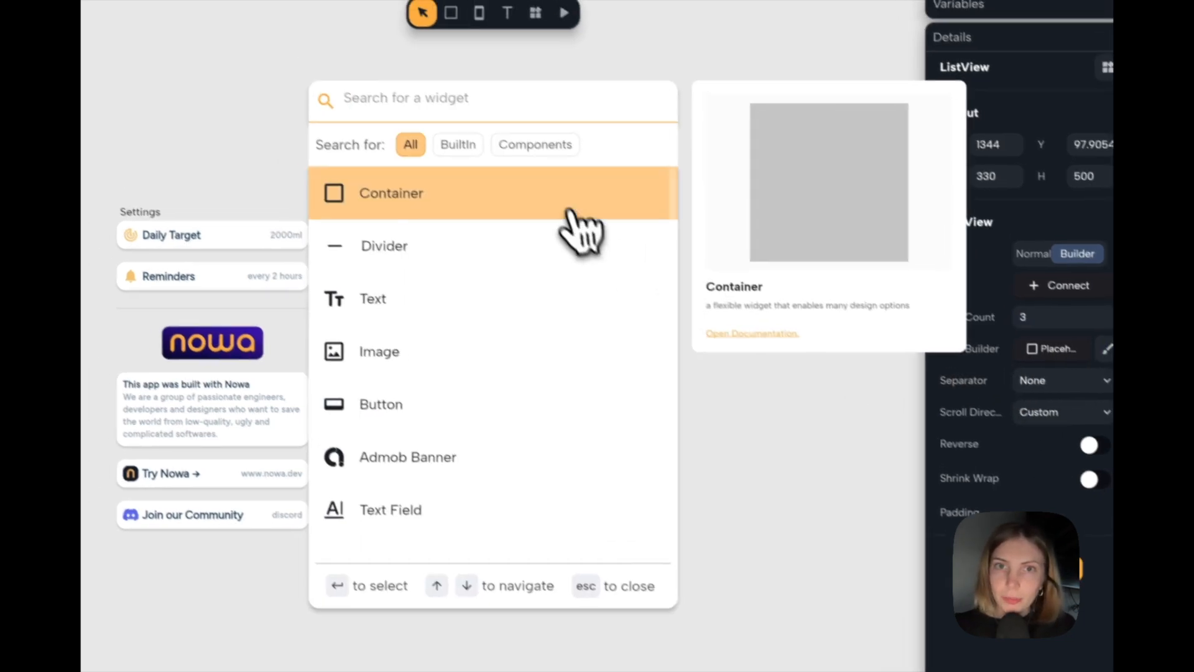
left_click(514, 125)
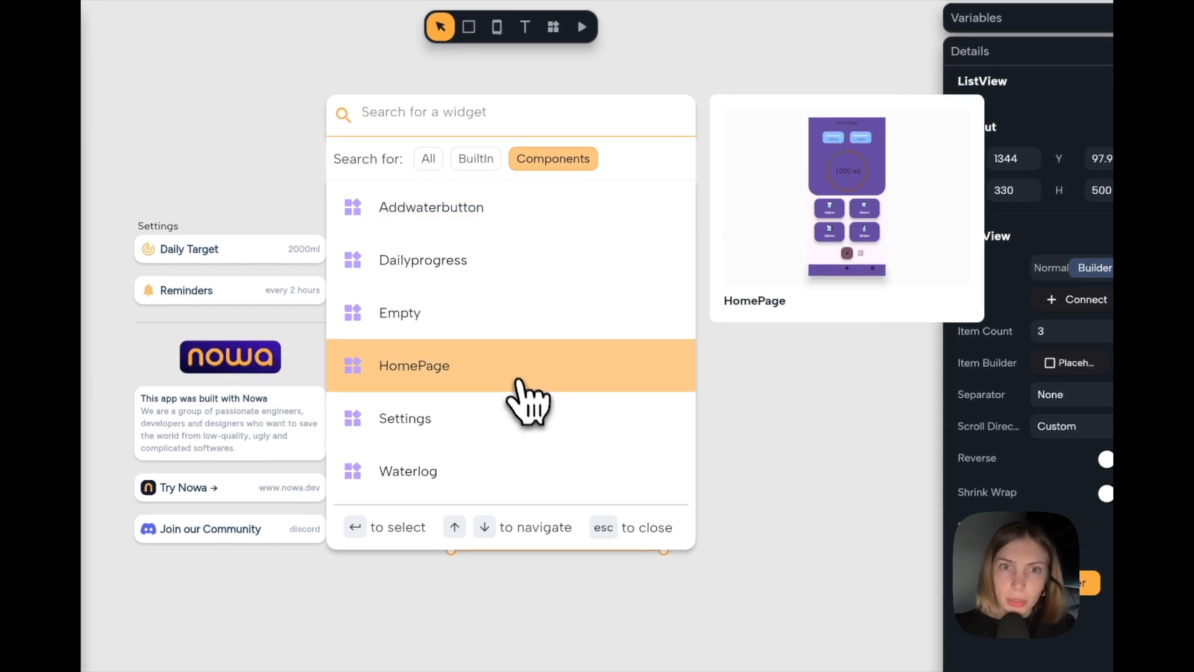
left_click(498, 274)
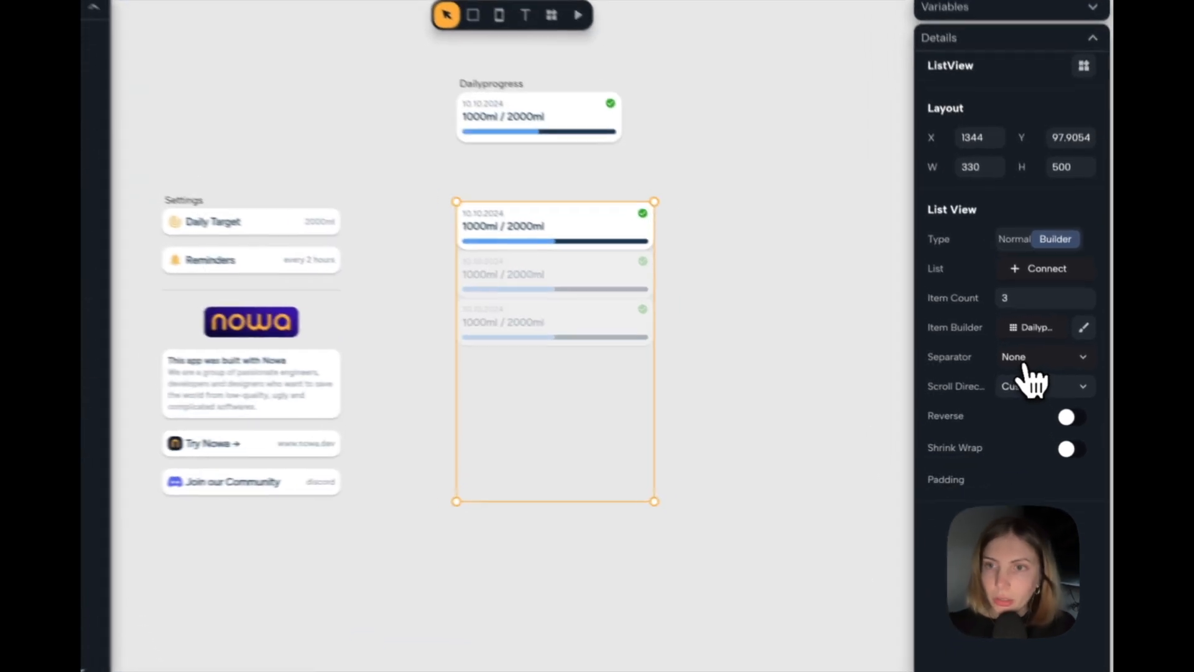
Separate the list view's items with a fixed spacing of 14 and add padding of 16 on all sides.
left_click(1040, 372)
left_click(1045, 406)
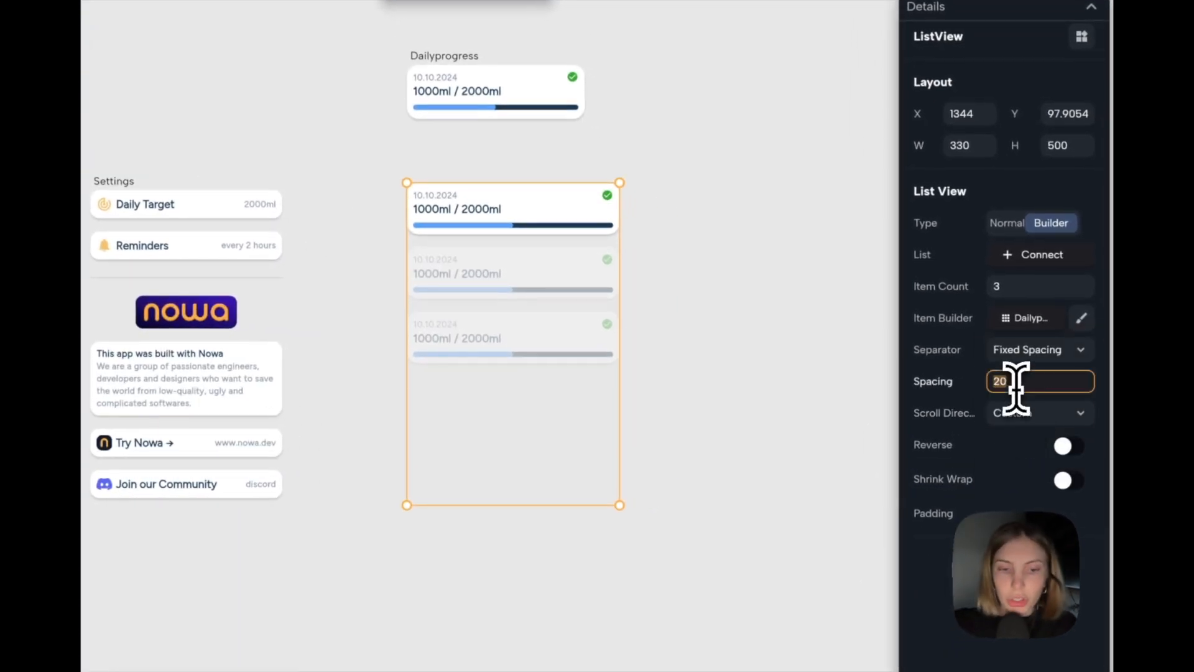
type("14")
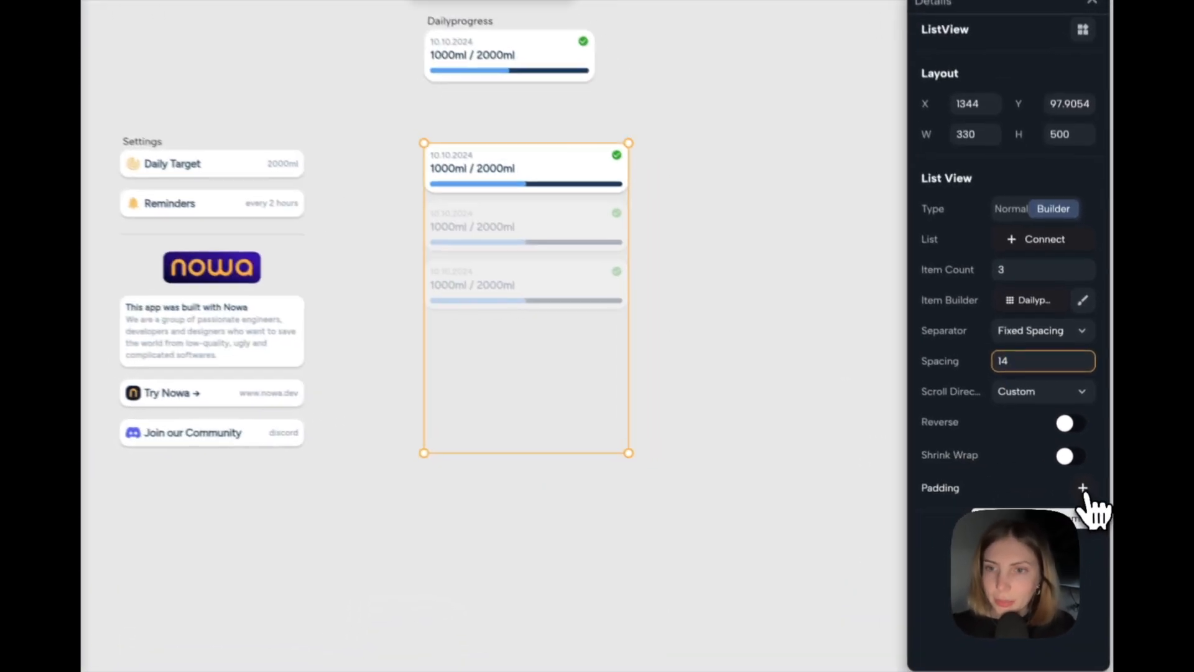
left_click(1088, 500)
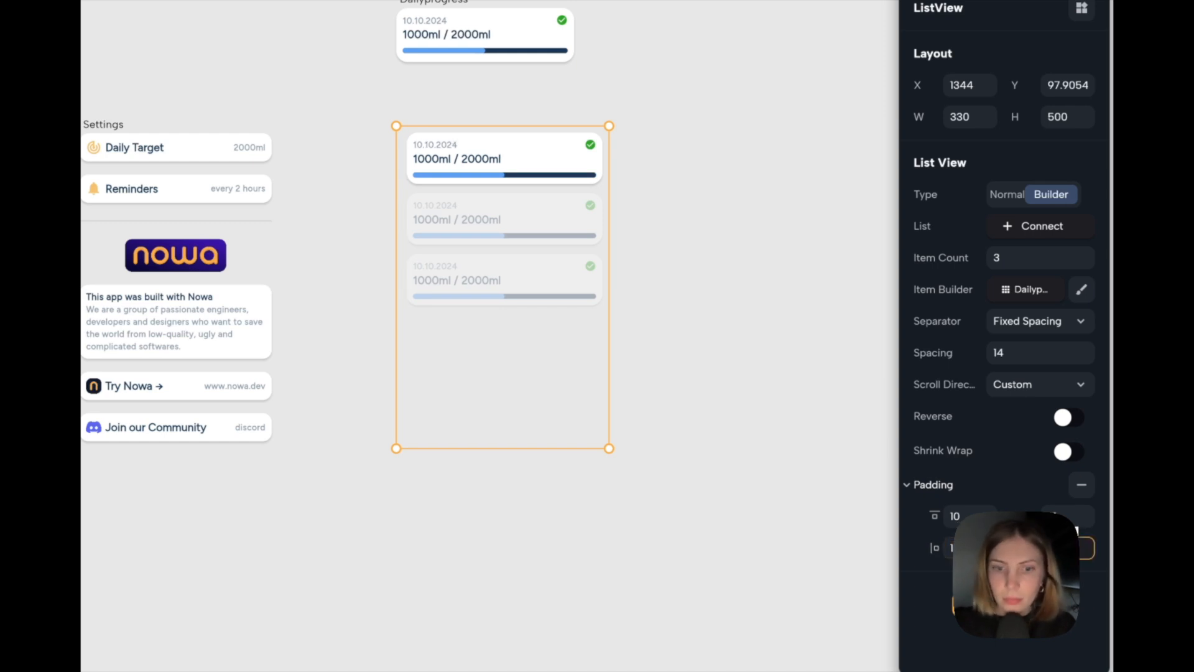
key("BackSpace")
type("6")
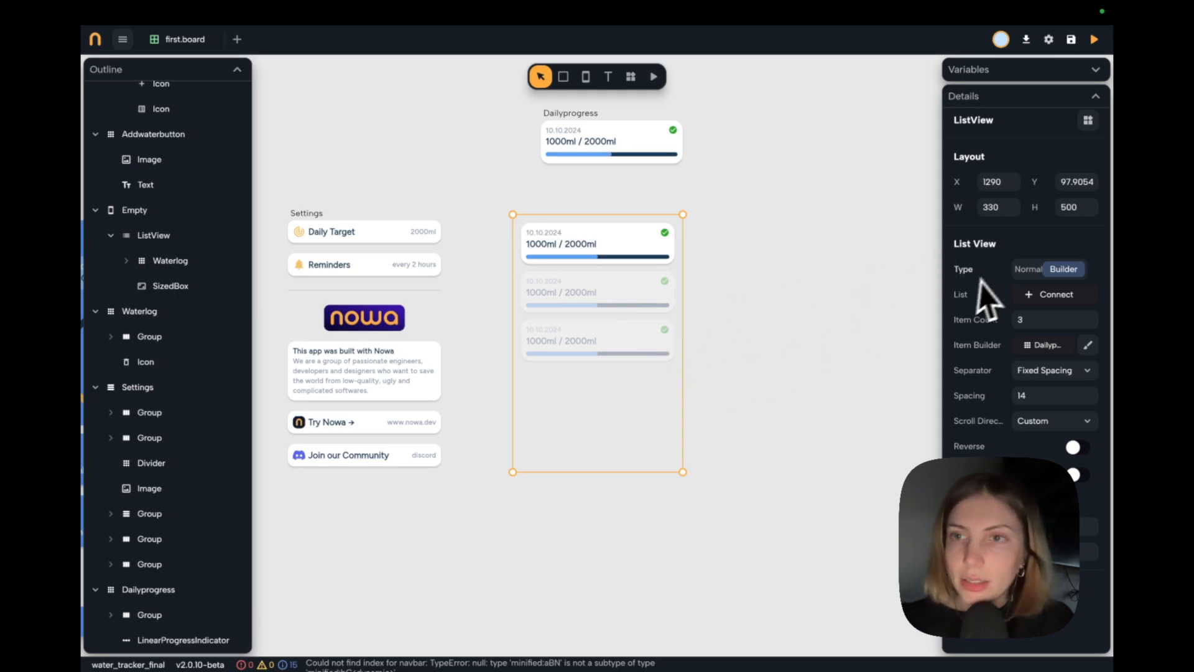
Turn the list view of daily progress cards into a new component named "history".
left_click(1088, 121)
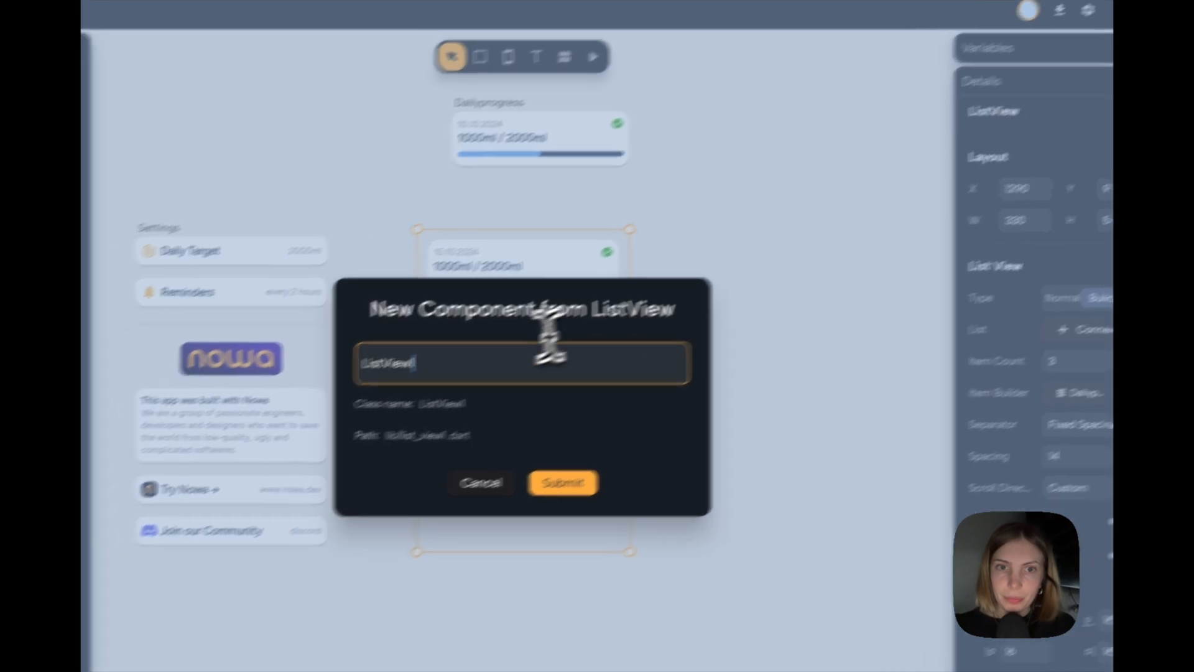
left_click_drag(423, 380, 284, 381)
type("histiry")
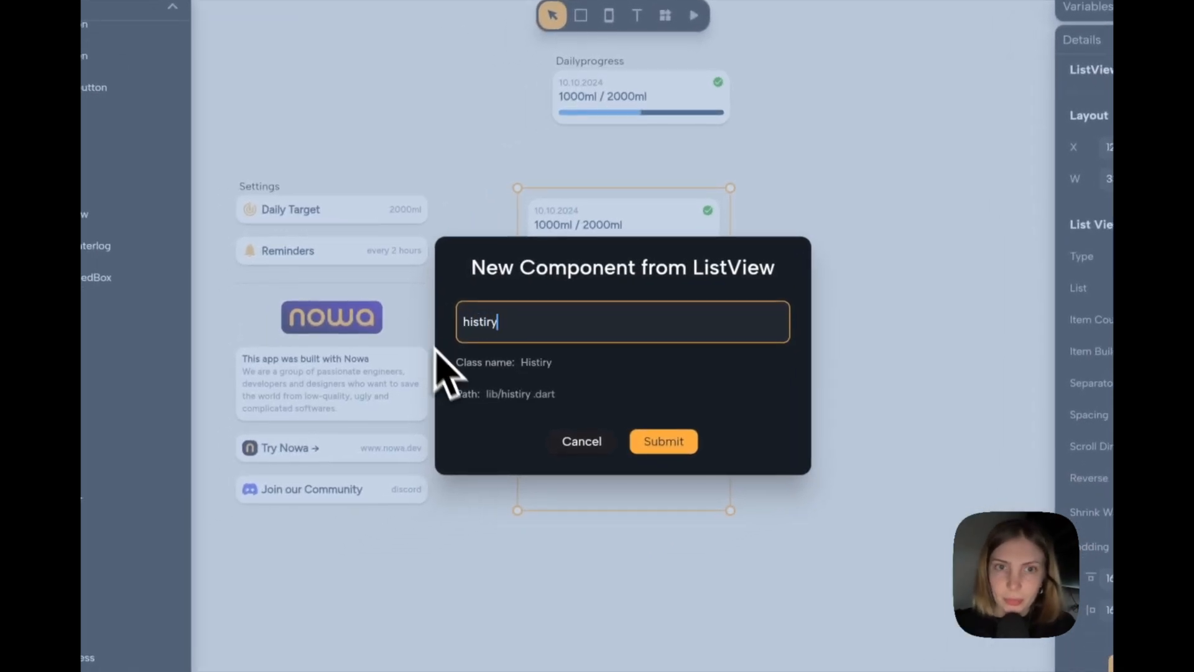
key("BackSpace")
key("BackSpace")
key("BackSpace")
type("ory")
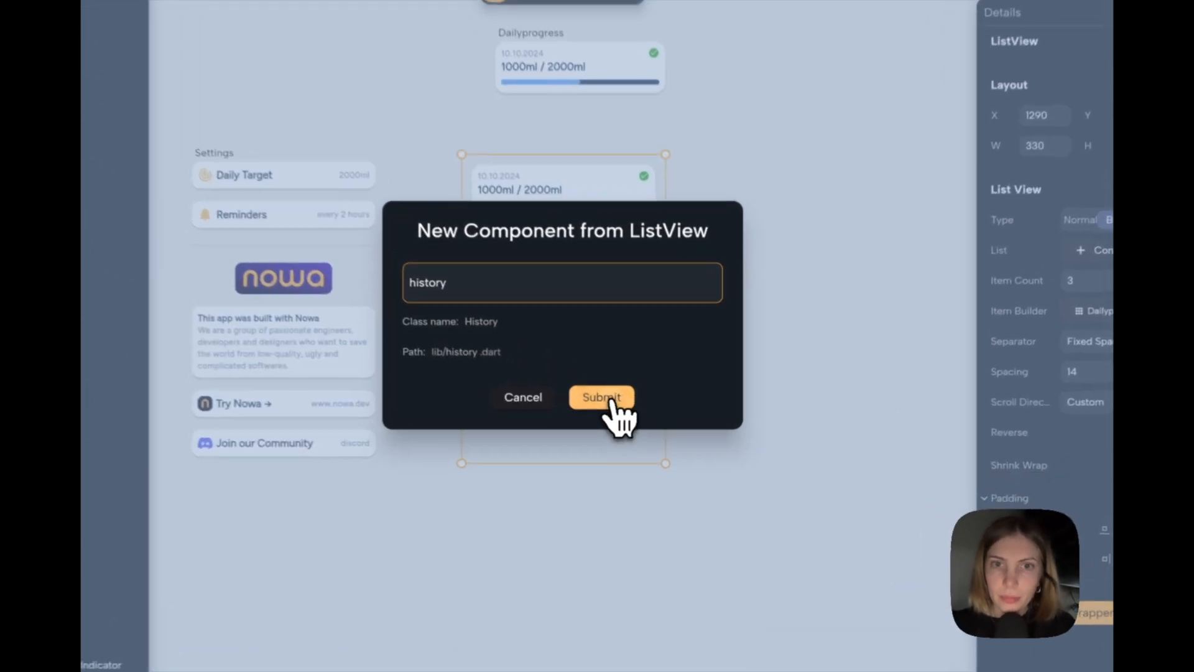
left_click(630, 417)
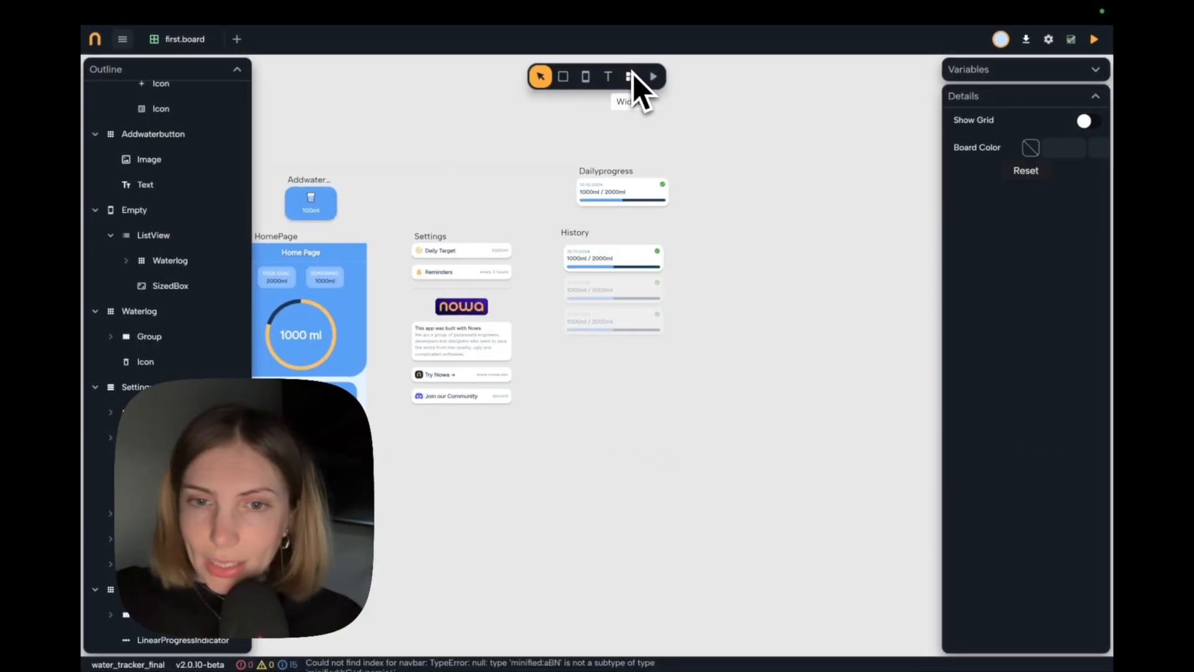
Look over the Settings component, the Home Page's add button and bottom navigation, and the History component on the board.
left_click(455, 256)
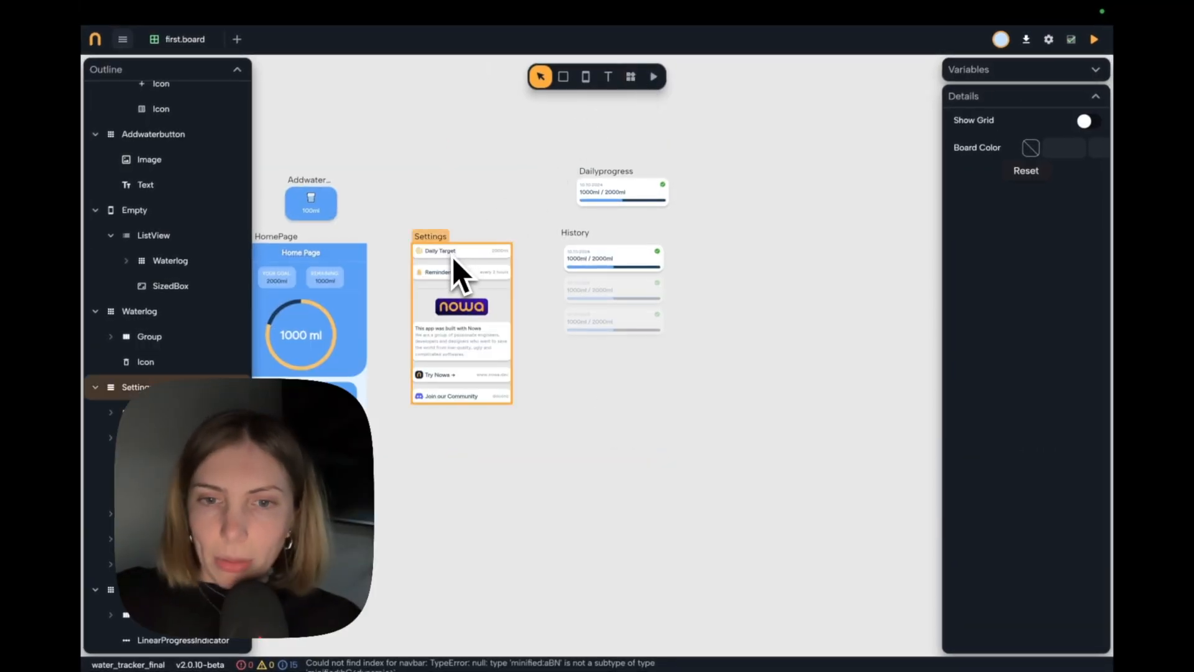
scroll(452, 256, "left", 2)
left_click(514, 260)
scroll(491, 242, "up", 5)
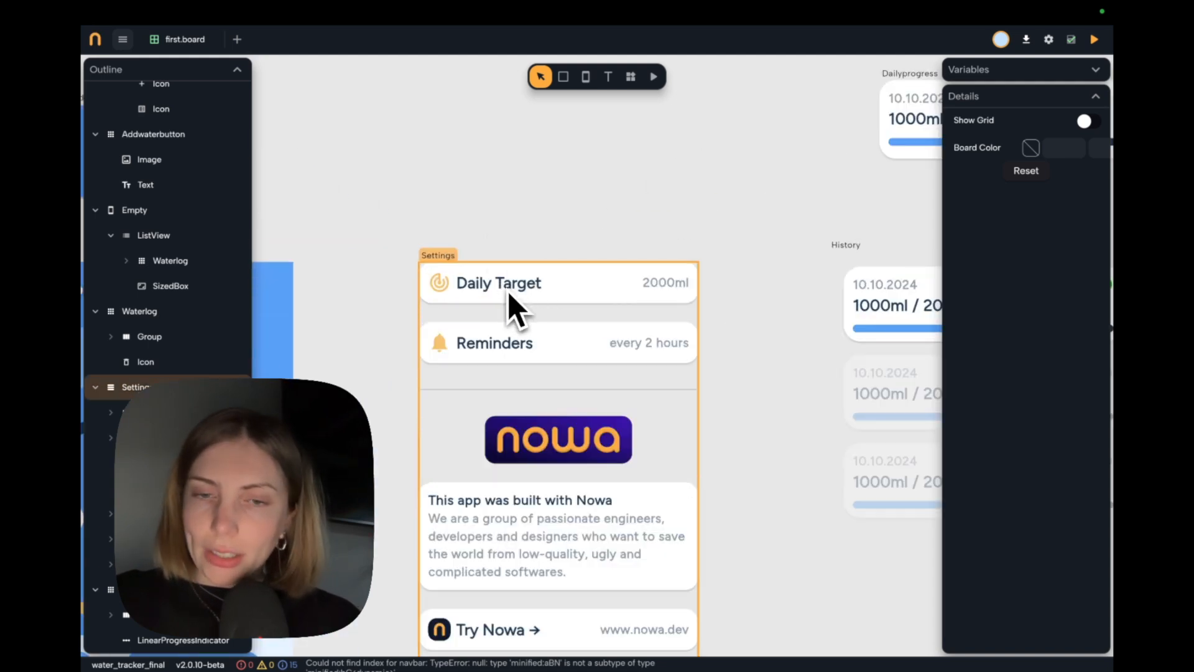
scroll(508, 293, "down", 3)
scroll(520, 338, "down", 3)
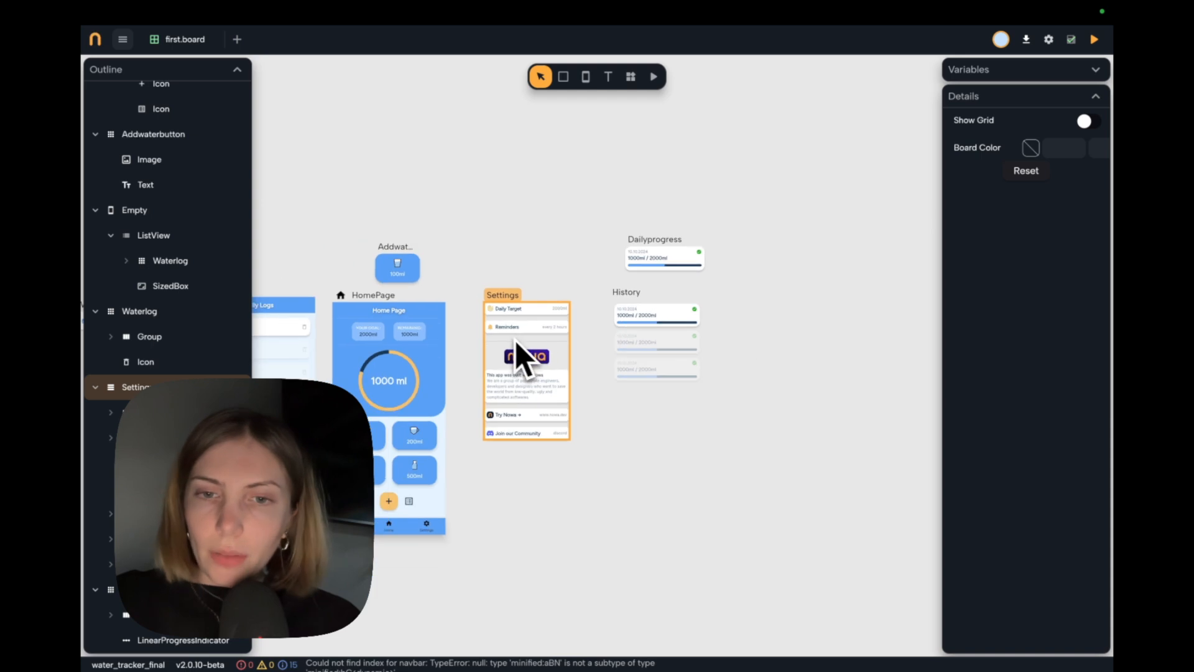
scroll(513, 353, "up", 1)
scroll(448, 473, "up", 5)
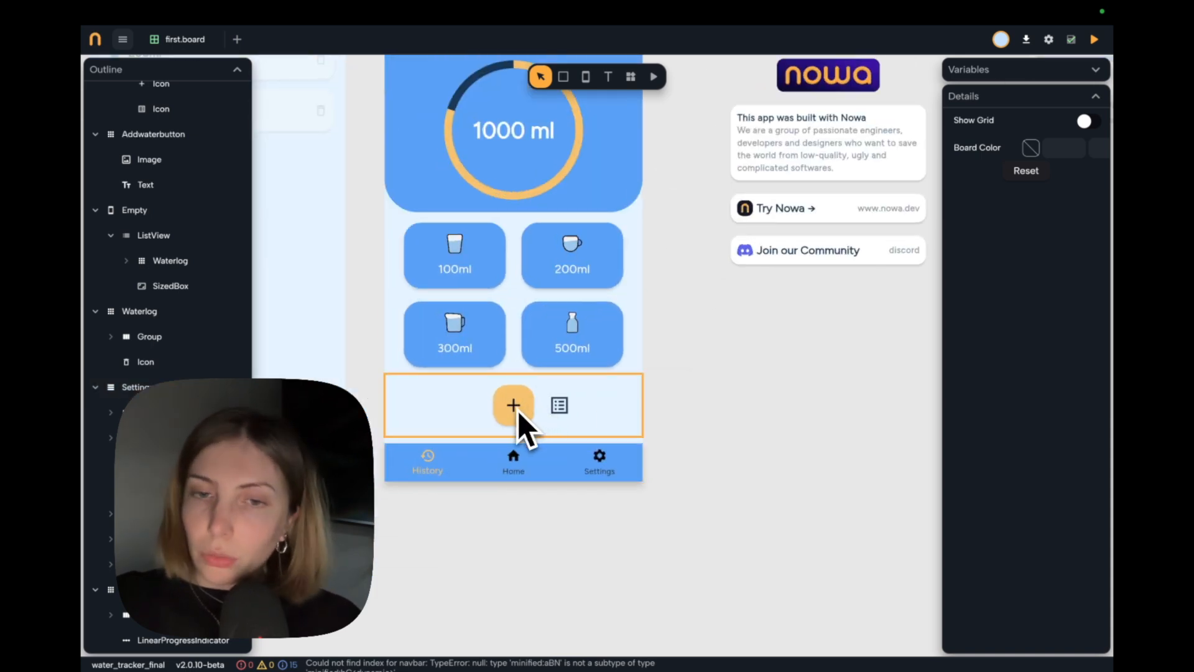
scroll(517, 410, "down", 5)
scroll(521, 423, "up", 5)
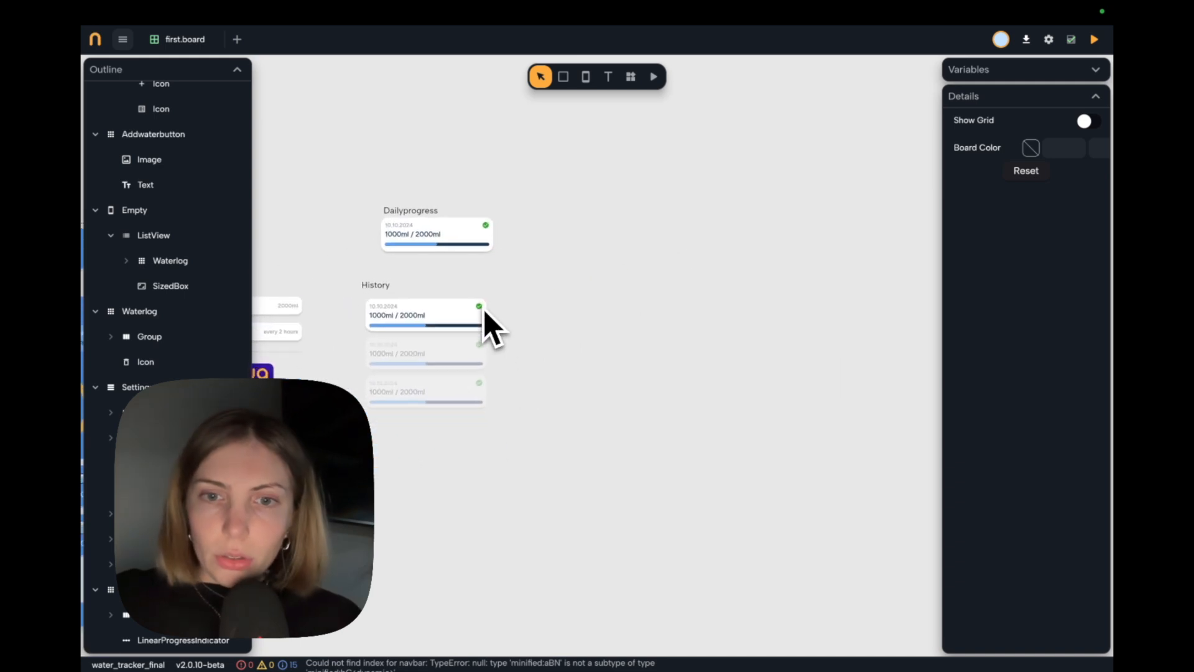
left_click(632, 76)
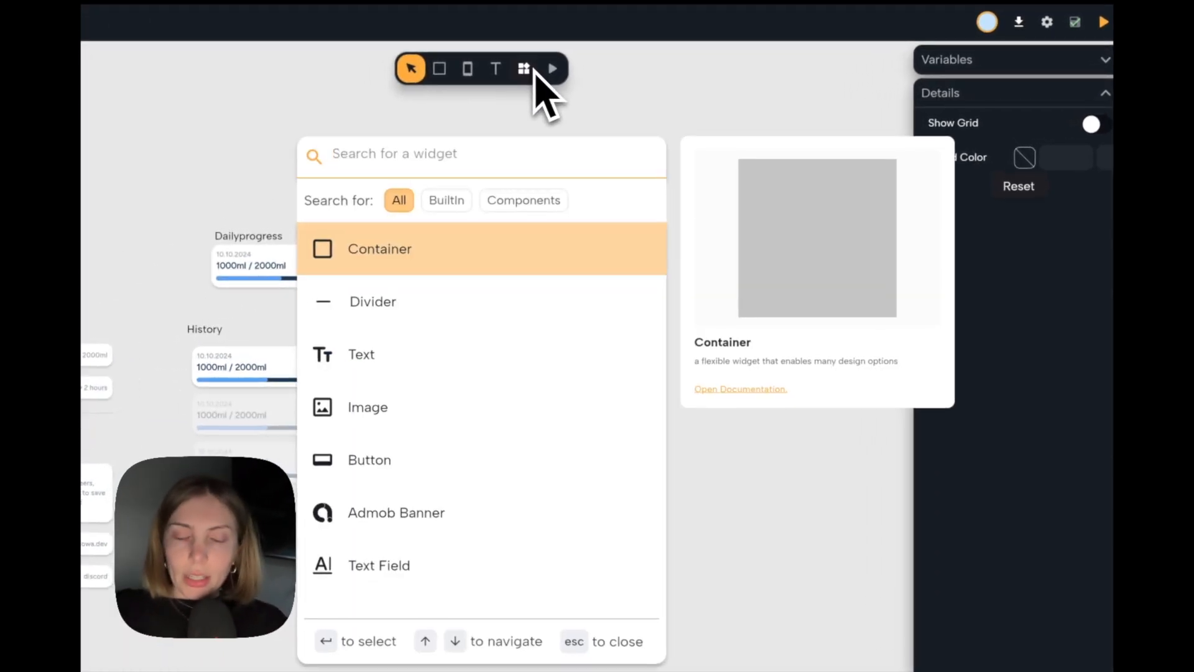
type("alert")
key("Return")
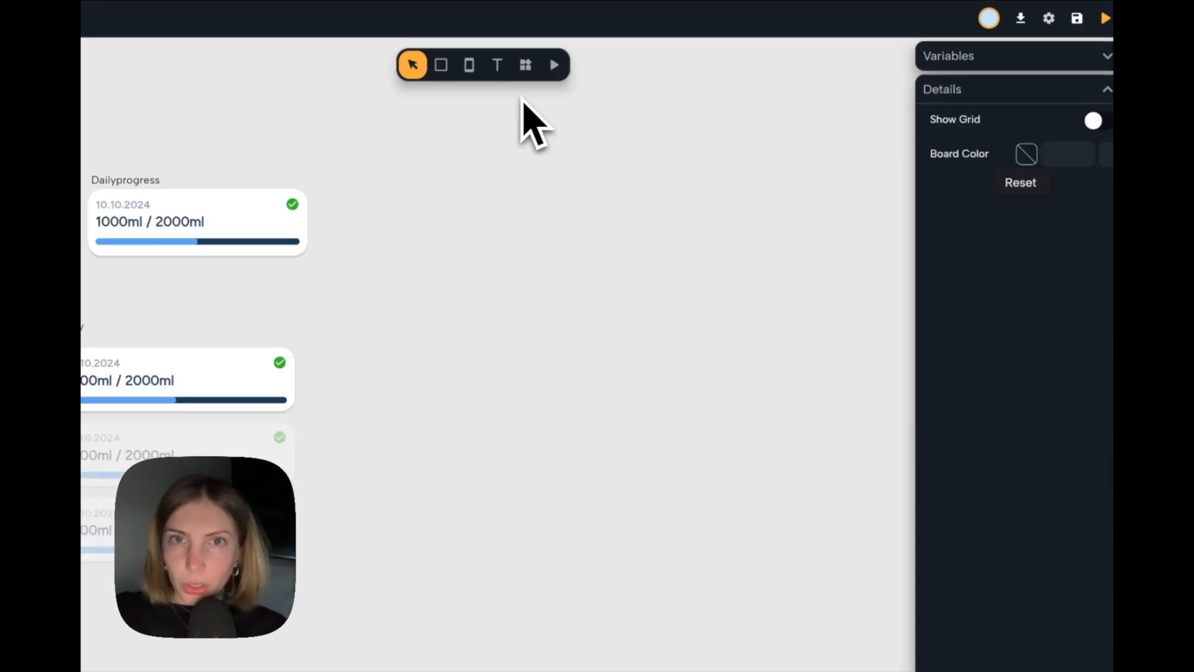
Add an Alert Dialog to the right of the Dailyprogress component and enlarge it to 265 by 238.
left_click(526, 66)
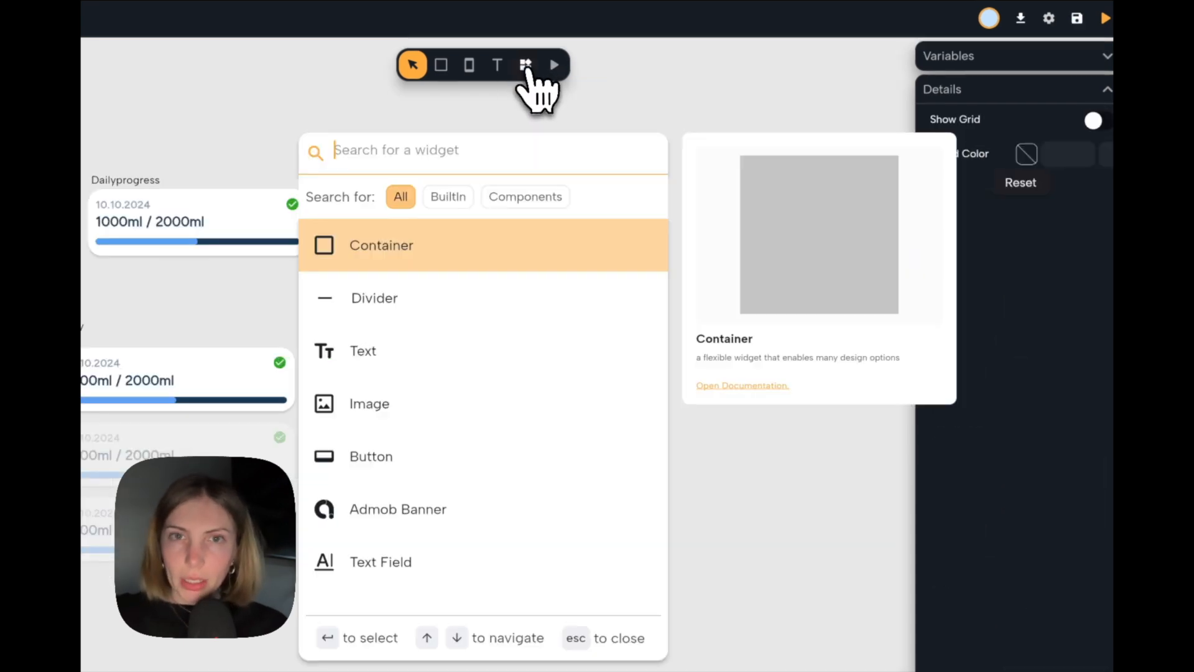
type("ale")
key("Return")
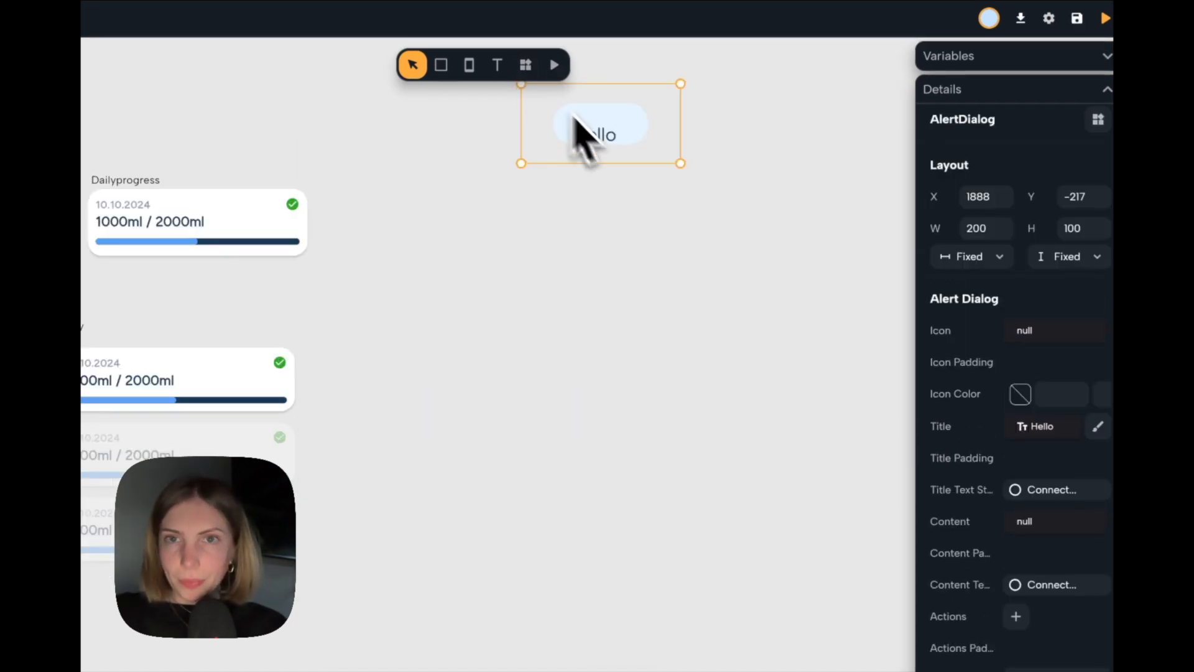
left_click_drag(637, 149, 682, 372)
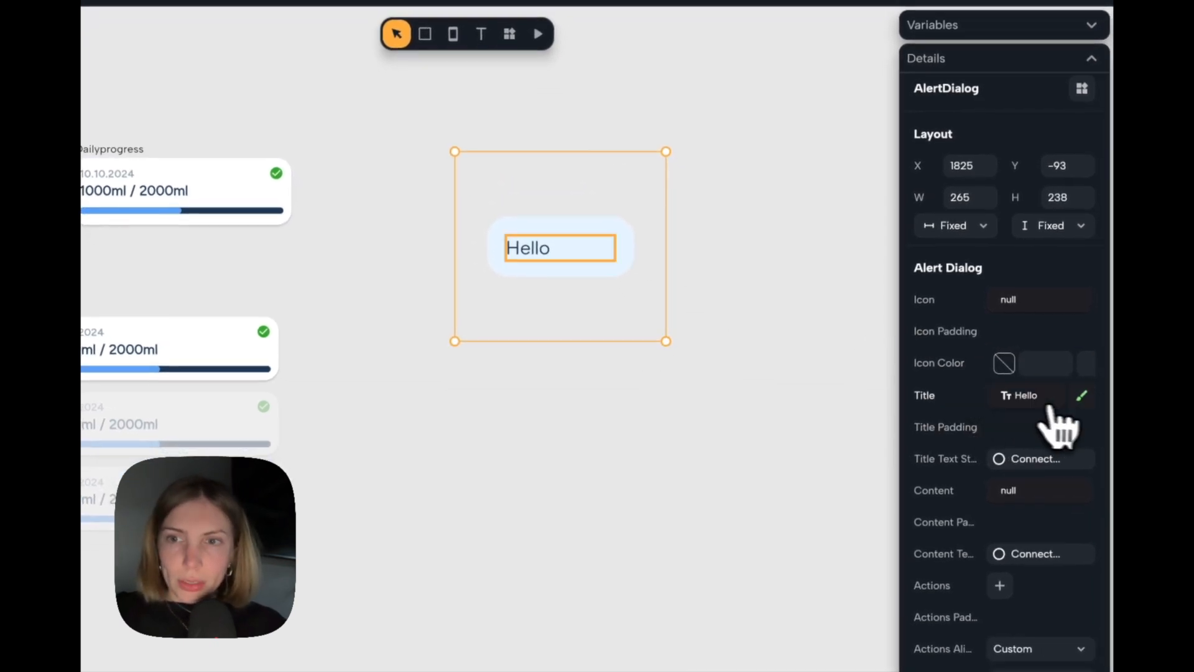
Set the alert dialog's title text to "Set Daily Goal:" and give it the Label Large style.
left_click(1082, 396)
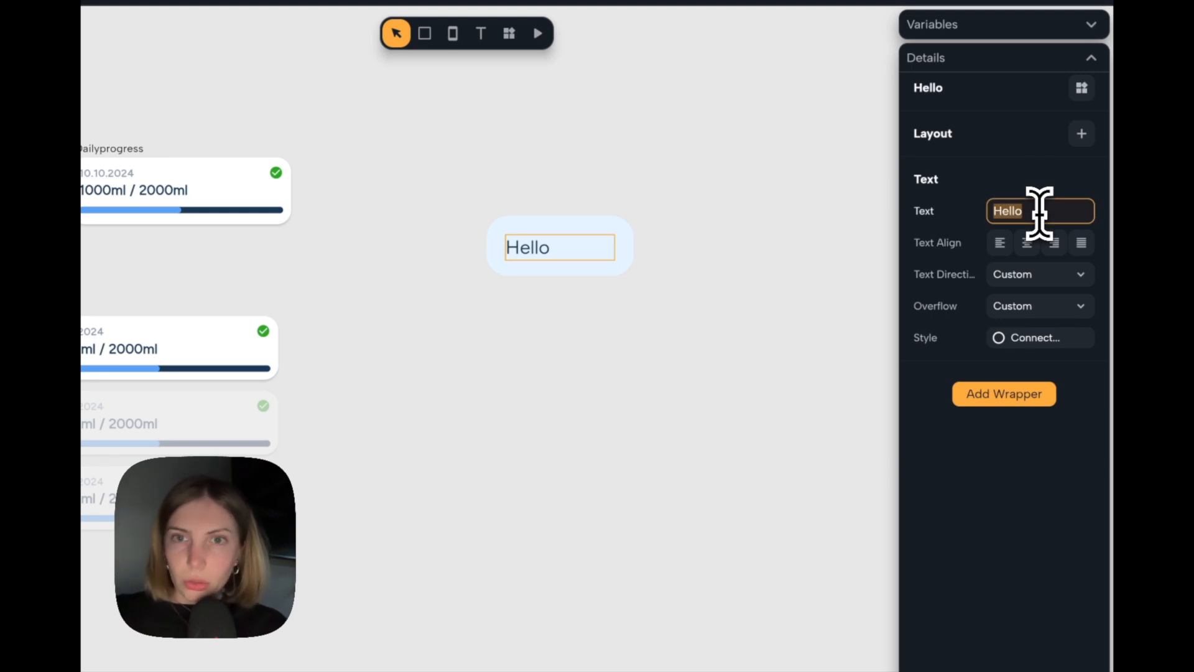
type("S")
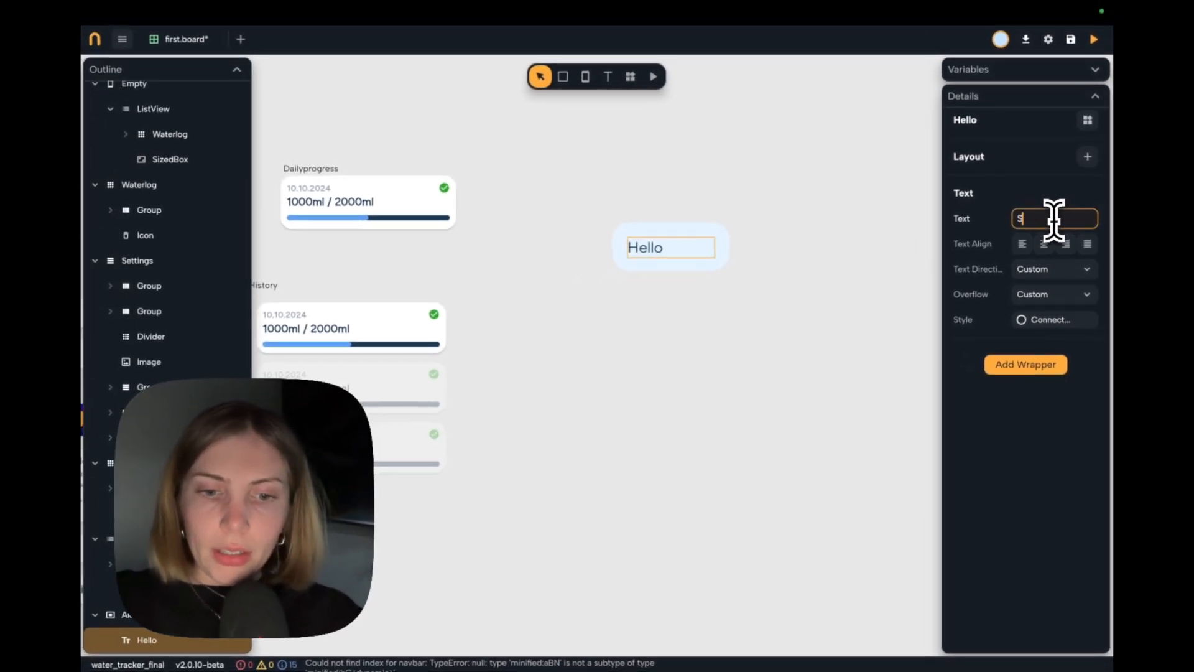
type("et Daily Goal:")
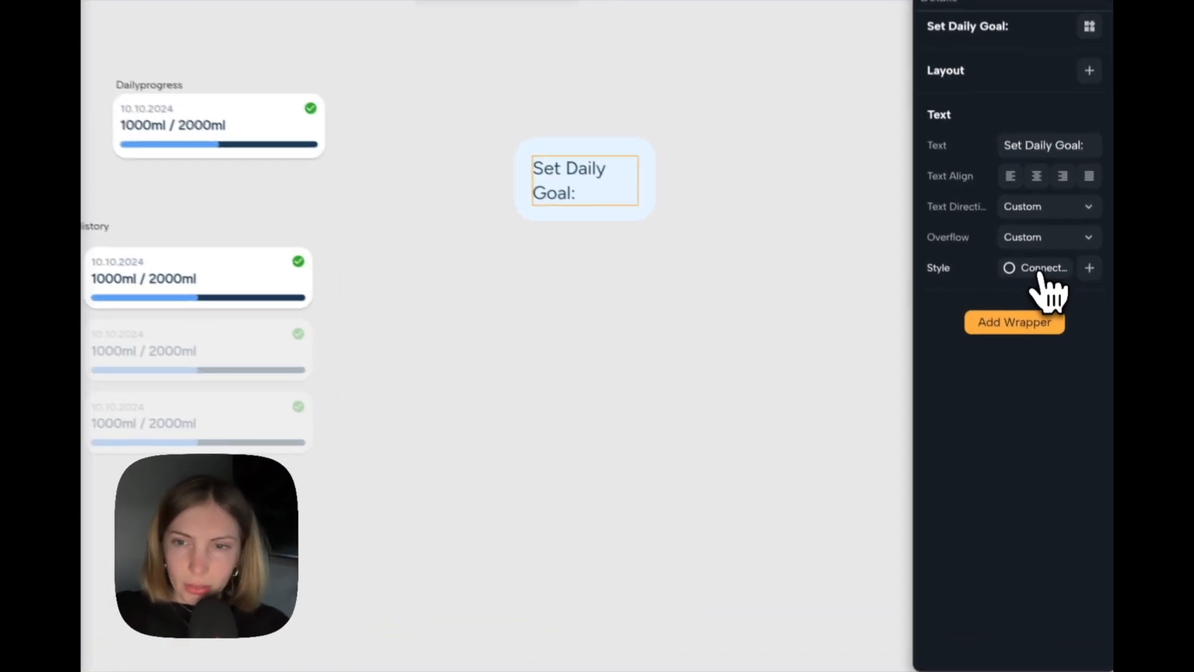
left_click(1049, 321)
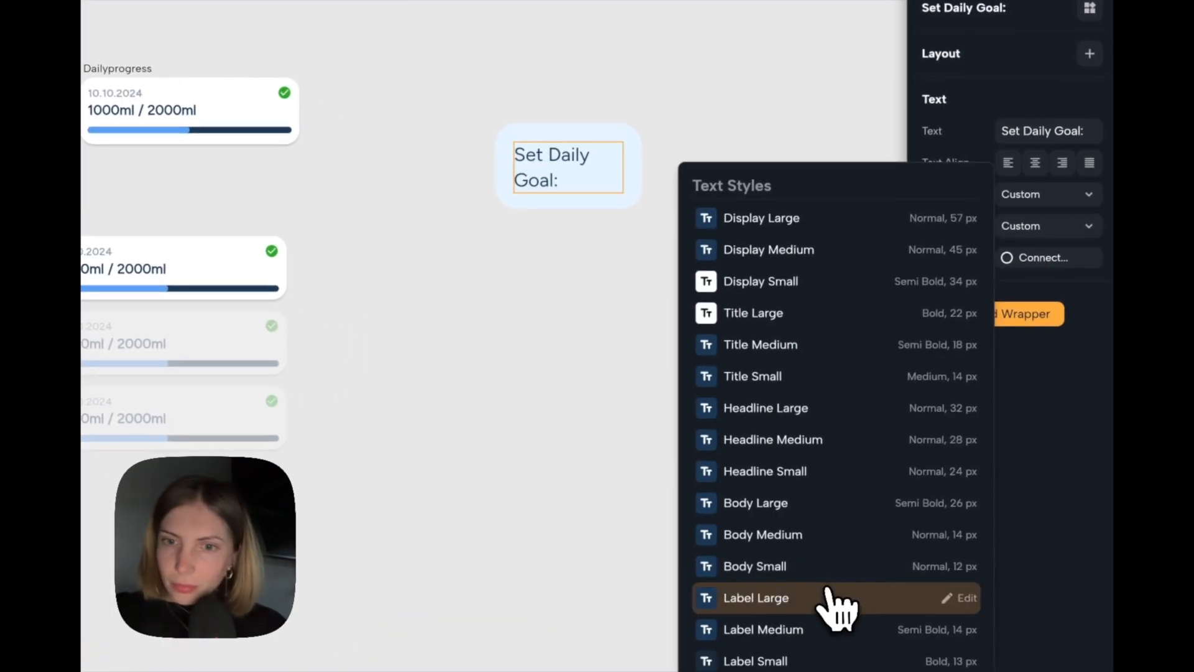
left_click(811, 594)
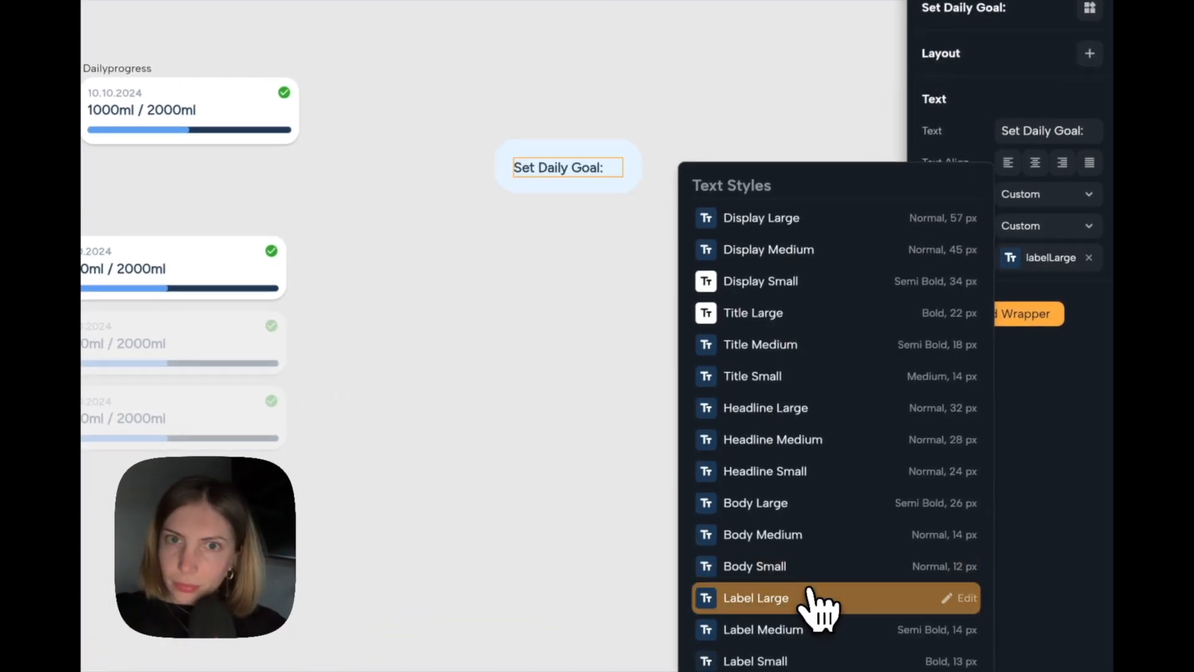
key("Escape")
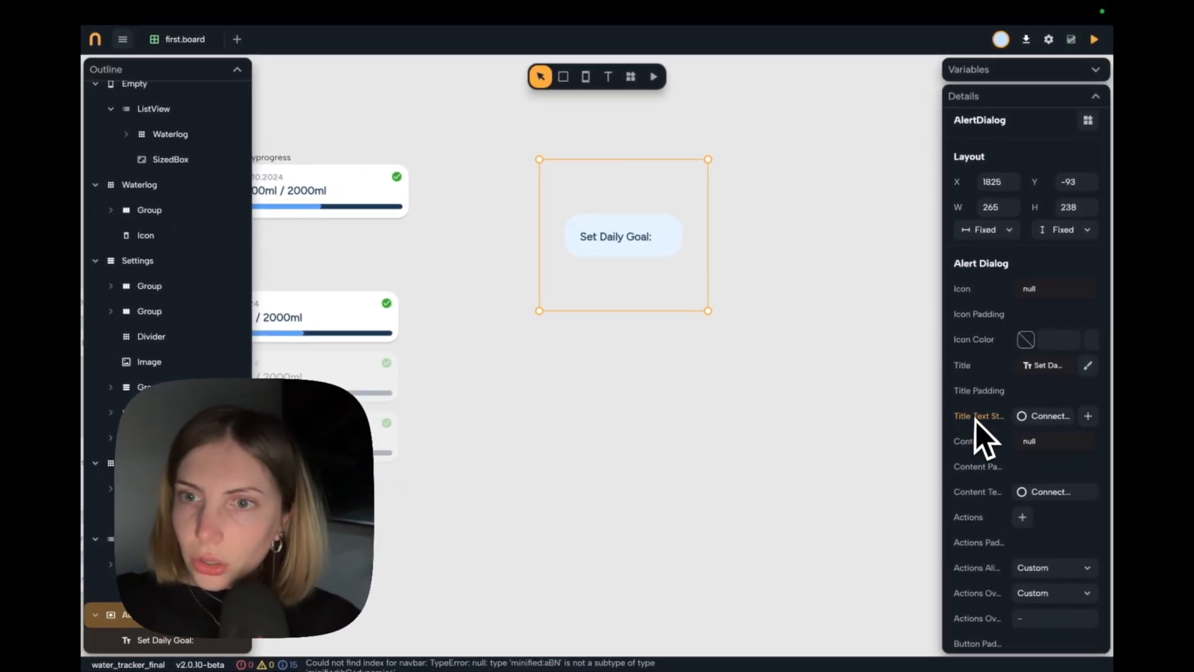
Add a Text Field as the alert dialog's content.
left_click(1034, 441)
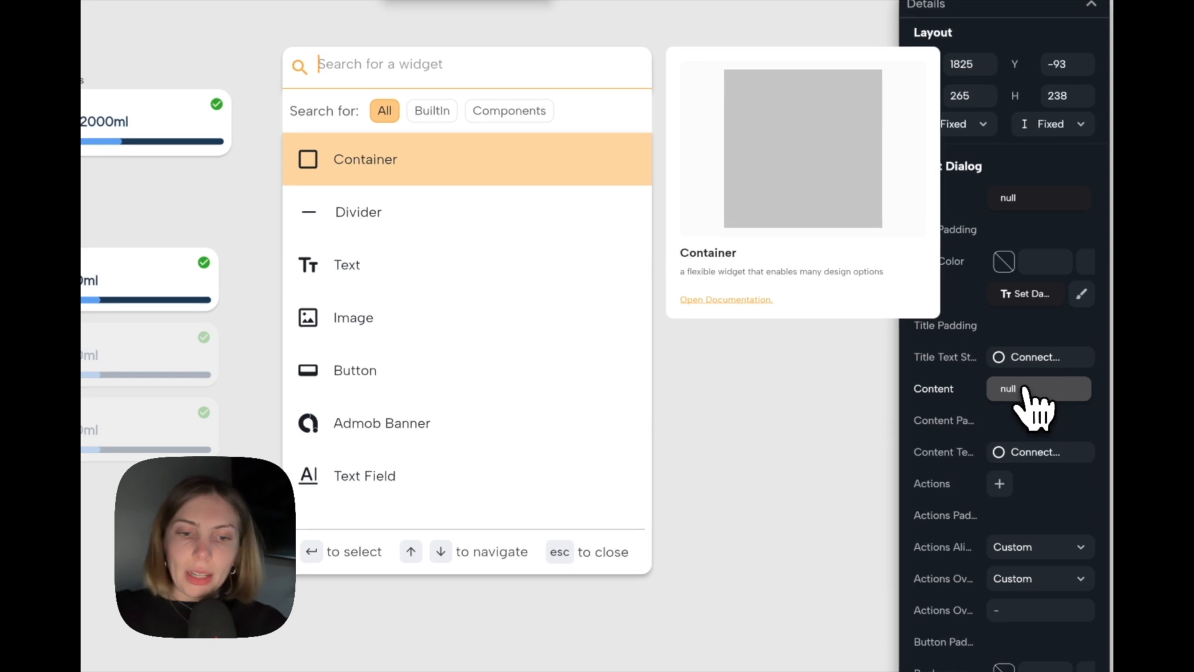
type("text")
key("Return")
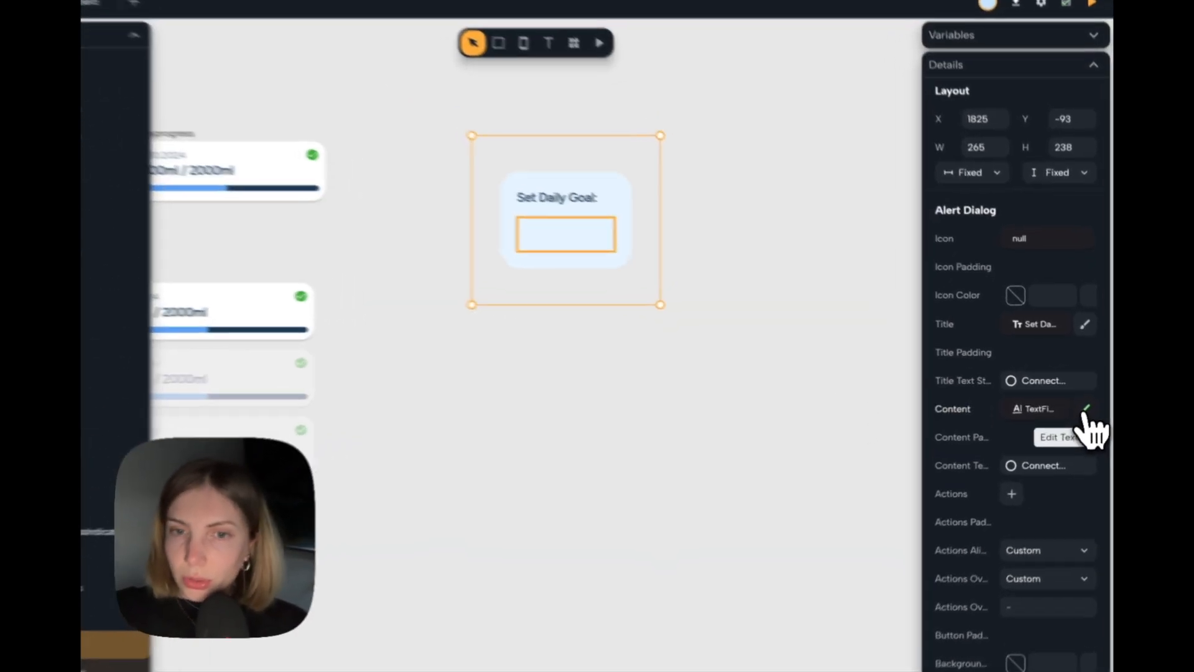
Add a decoration to the dialog's text field with the label text "Your Goal" in the Label Medium style.
left_click(1089, 403)
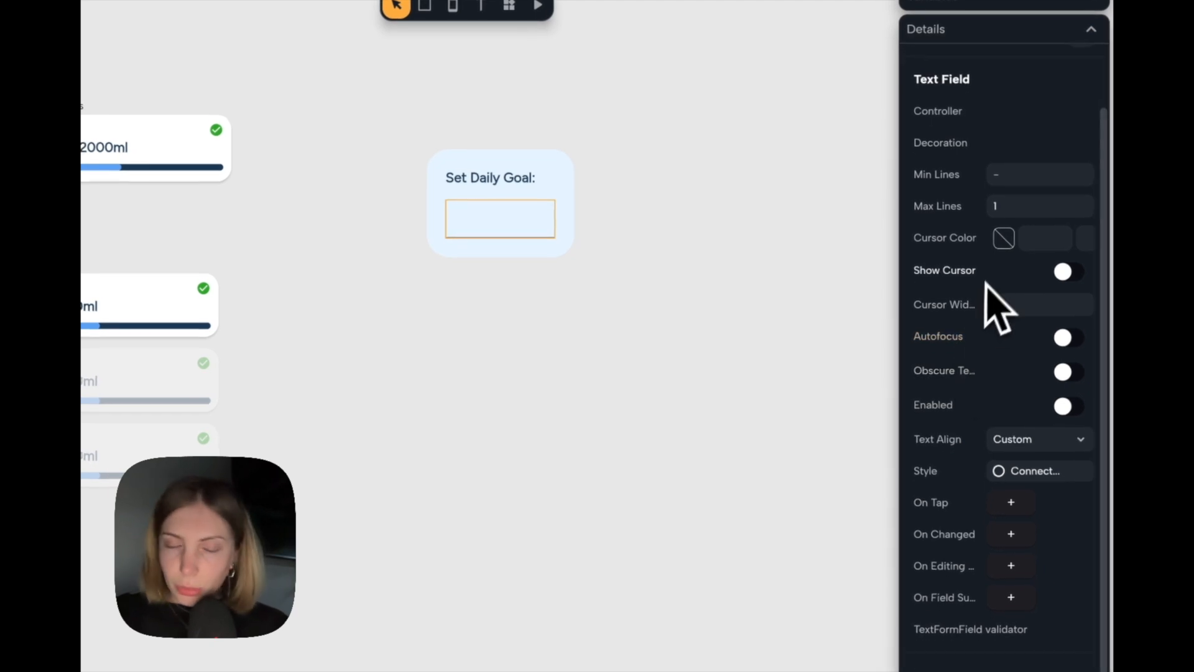
scroll(1002, 288, "up", 1)
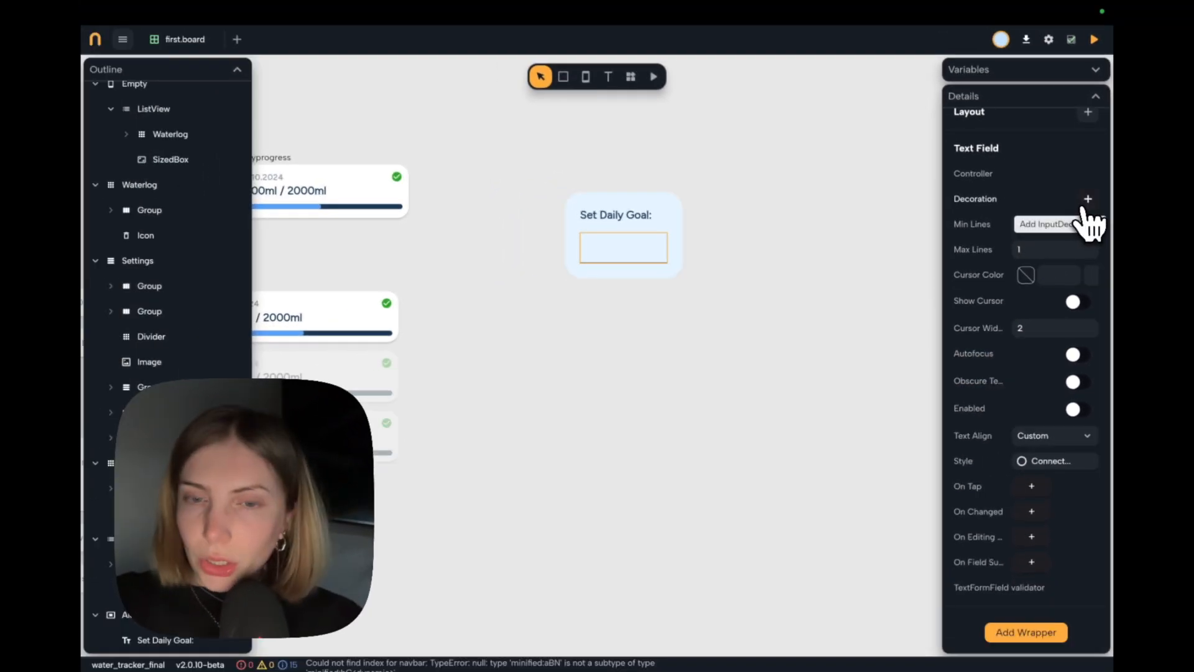
left_click(1087, 199)
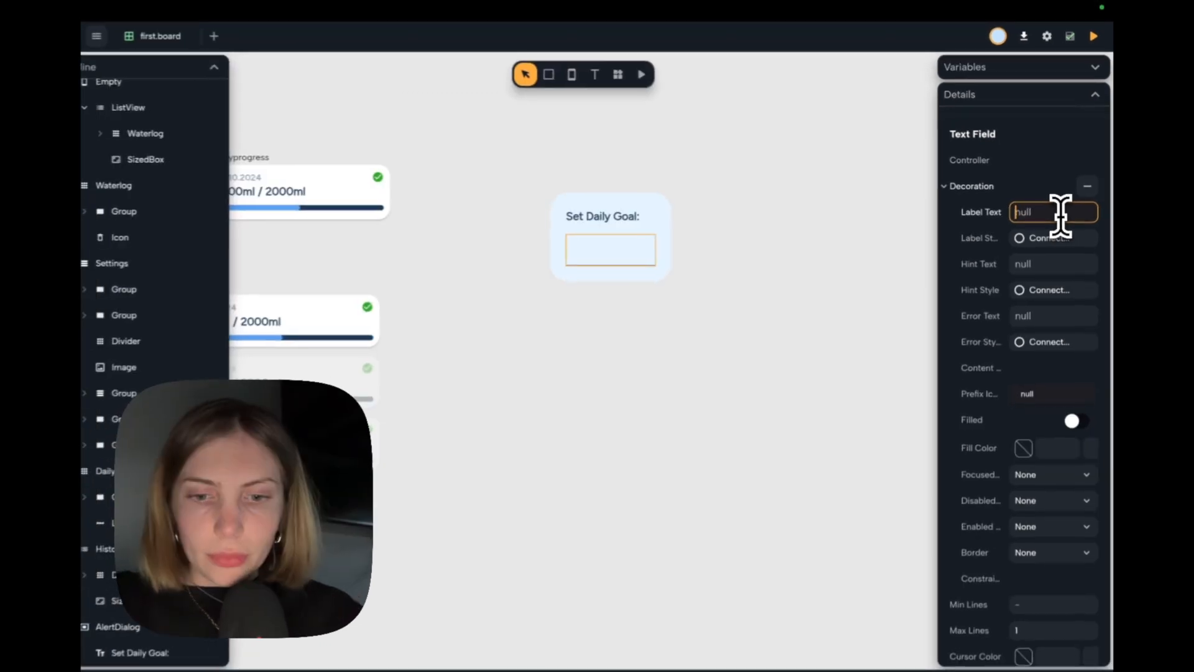
type("Your Go")
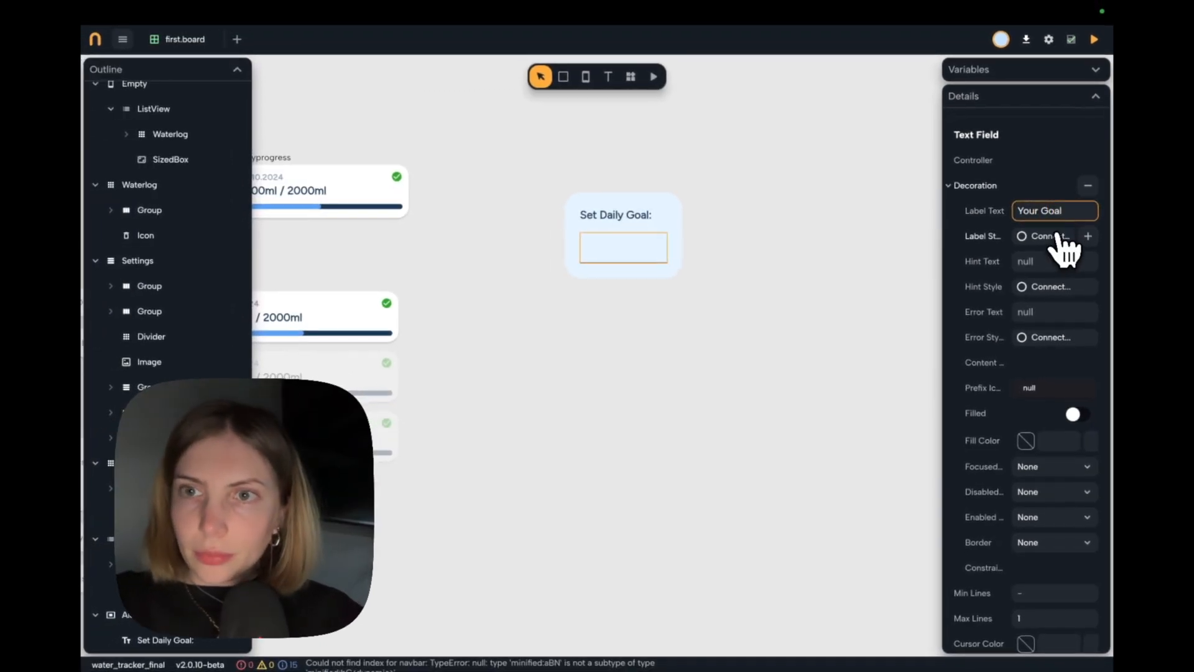
type("al")
left_click(1040, 235)
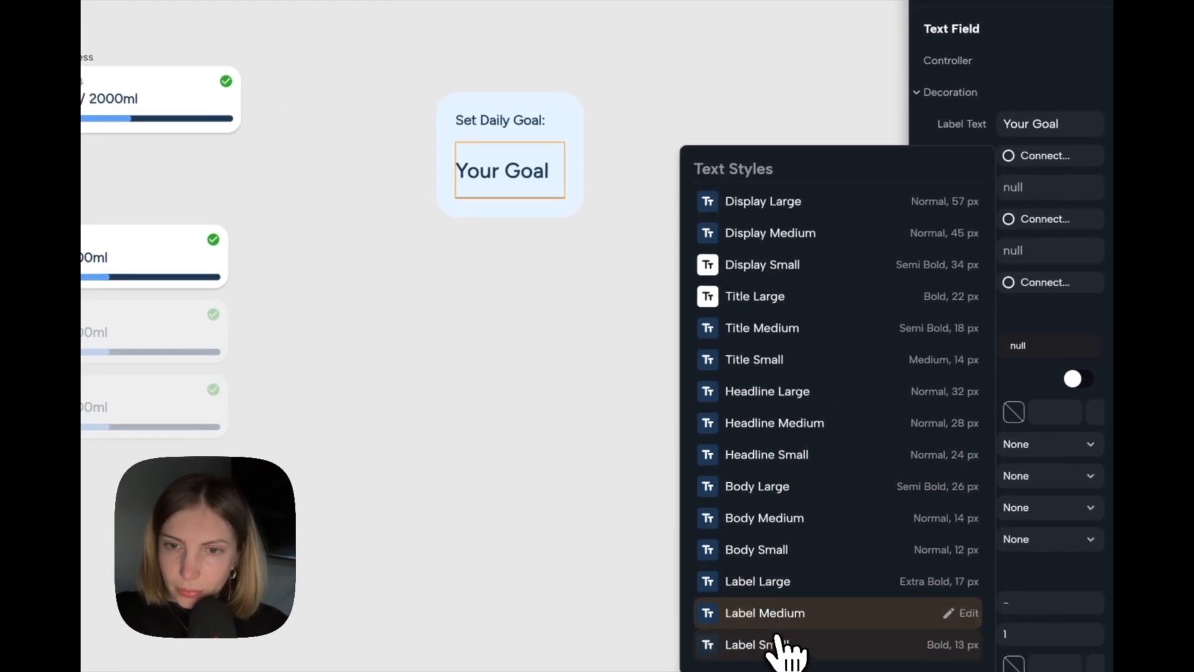
left_click(782, 614)
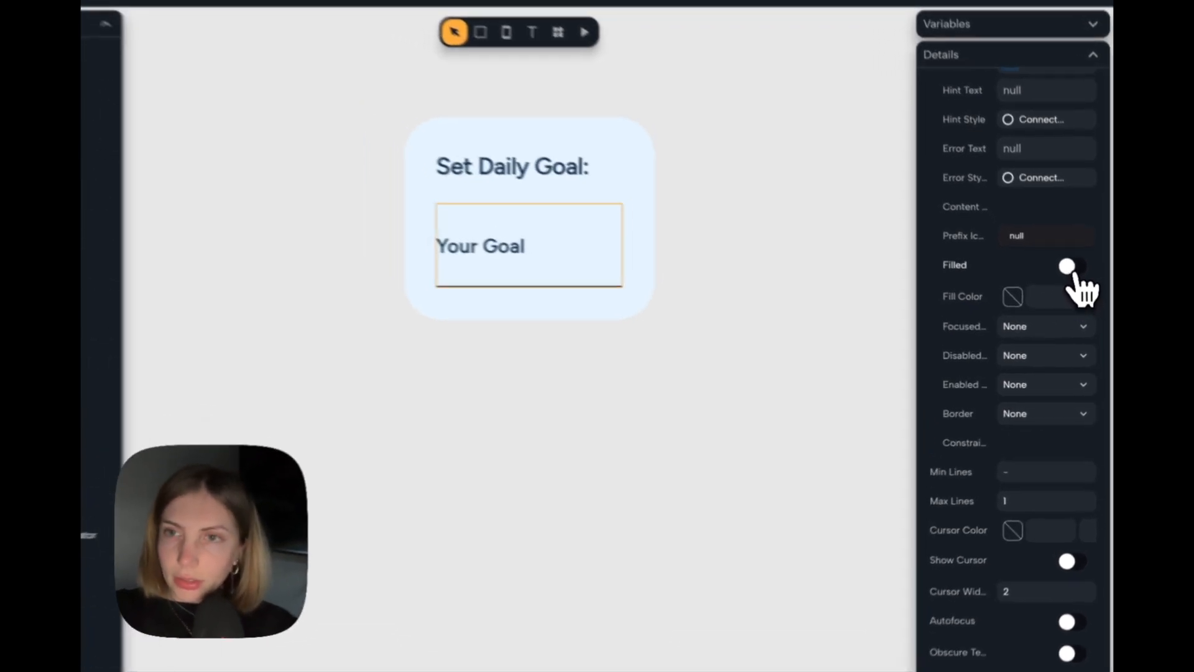
Turn on the text field's fill and set its fill color to the theme's On Primary.
left_click(1076, 282)
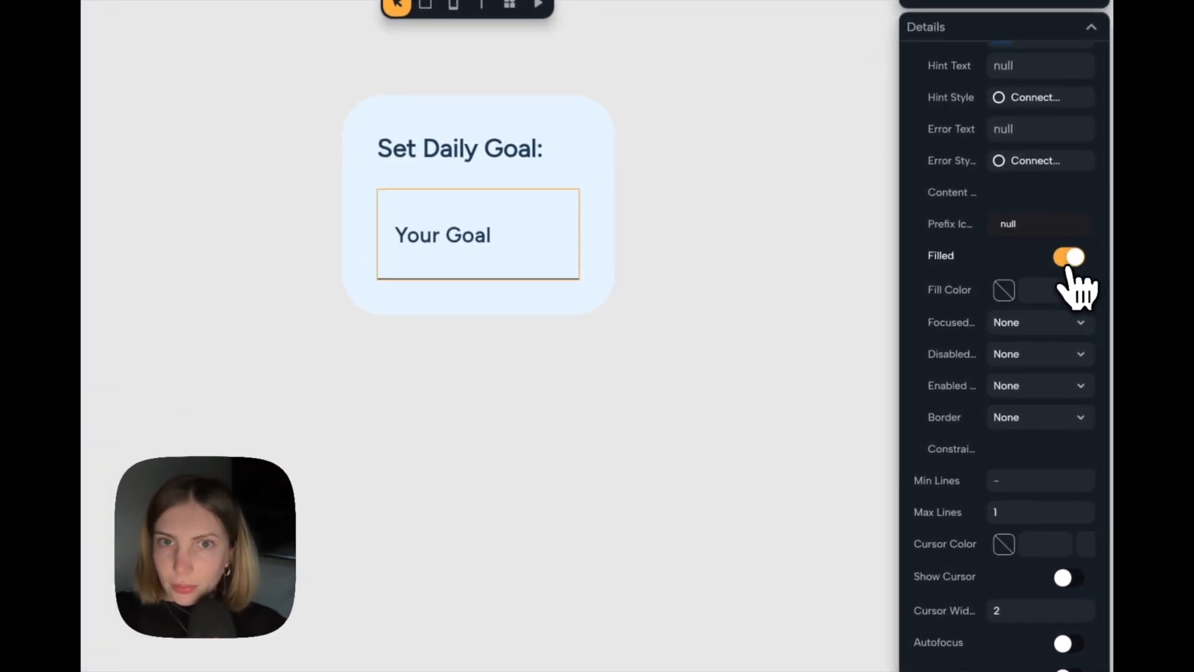
scroll(1057, 274, "down", 1)
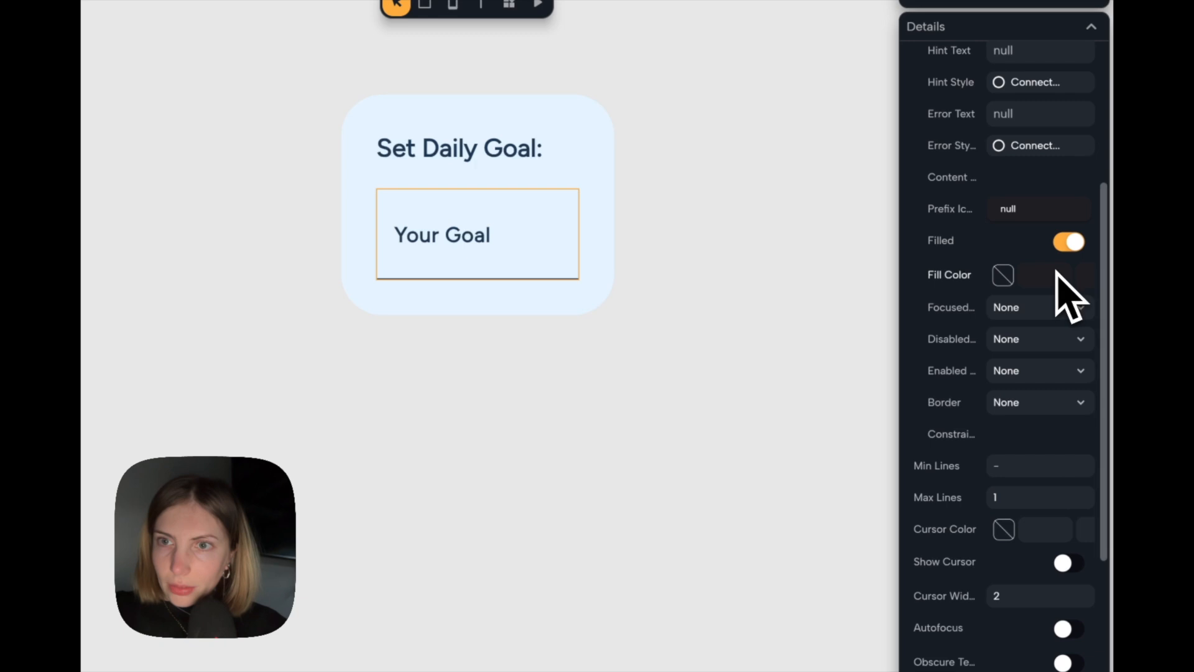
left_click(1003, 276)
left_click(813, 452)
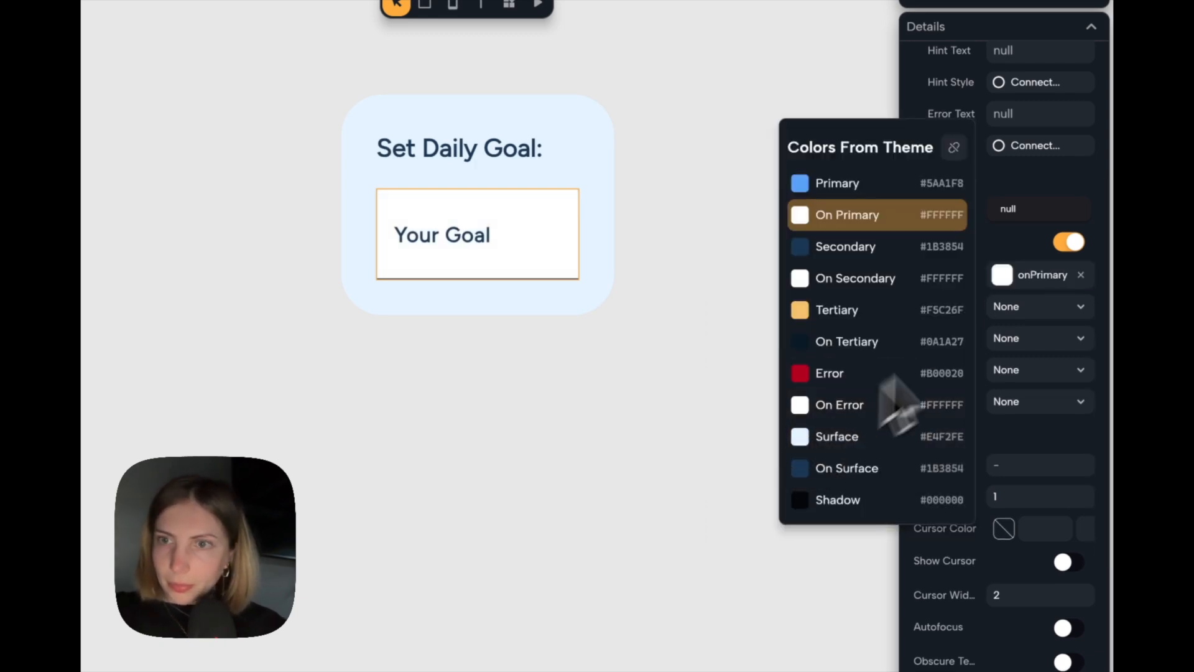
left_click(1023, 238)
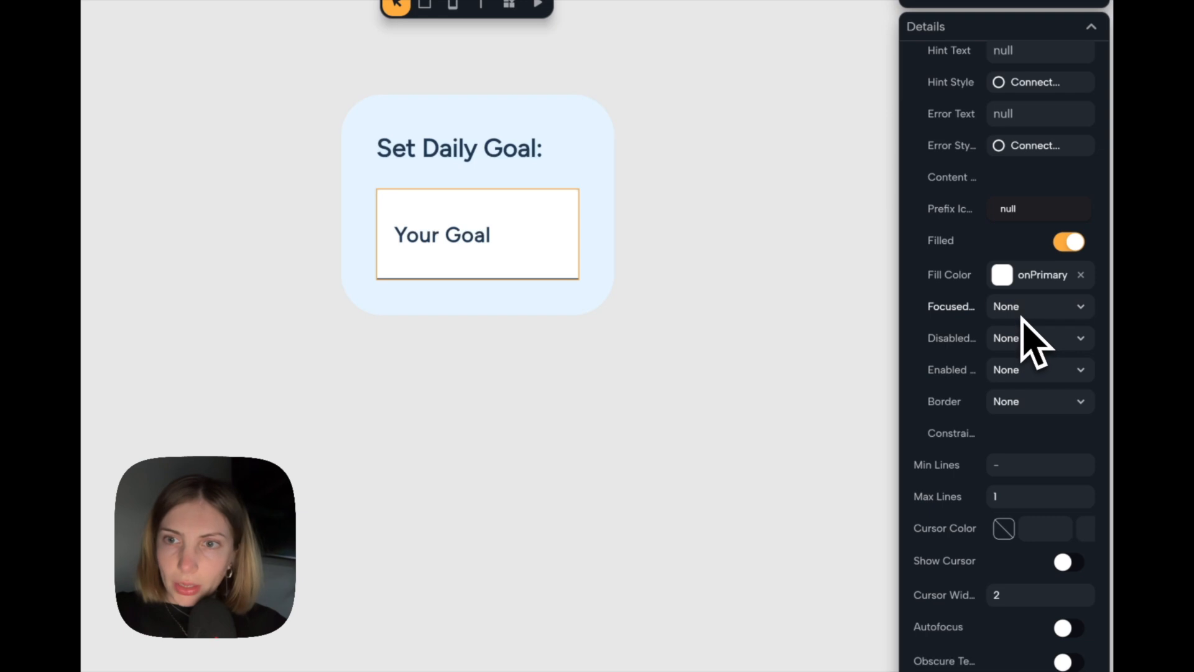
Set the text field's enabled border to Outlined with a border side at 0% opacity and radius 20.
left_click(1017, 373)
left_click(1018, 413)
scroll(1026, 480, "down", 2)
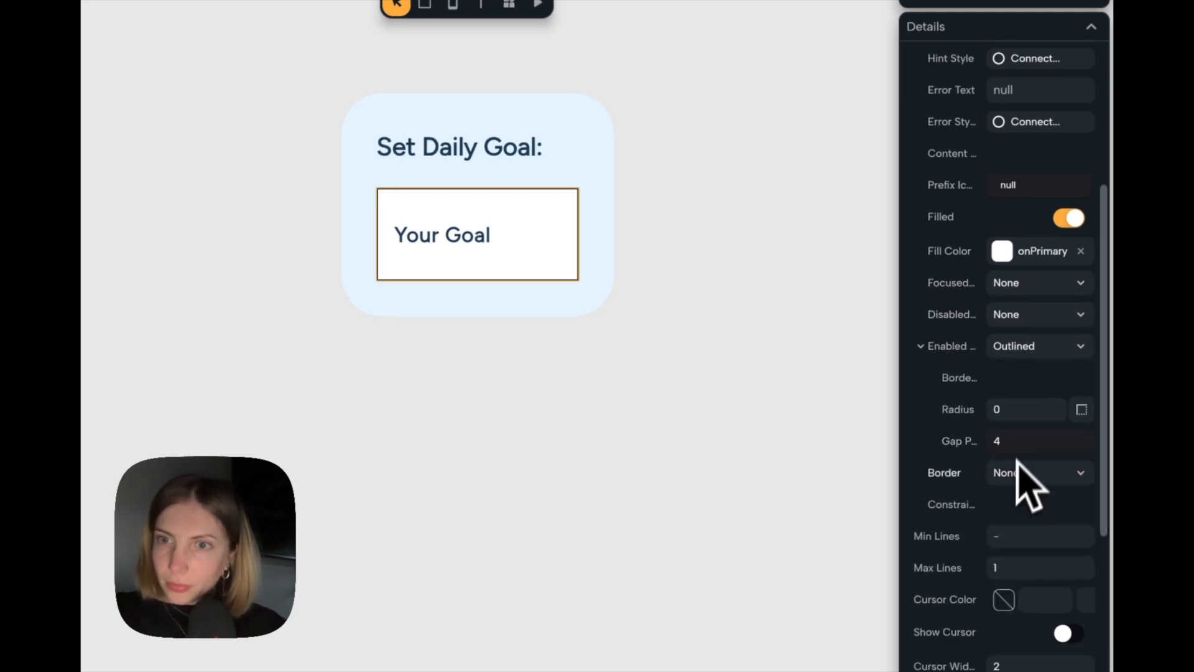
left_click(1071, 410)
left_click(1023, 474)
type("20")
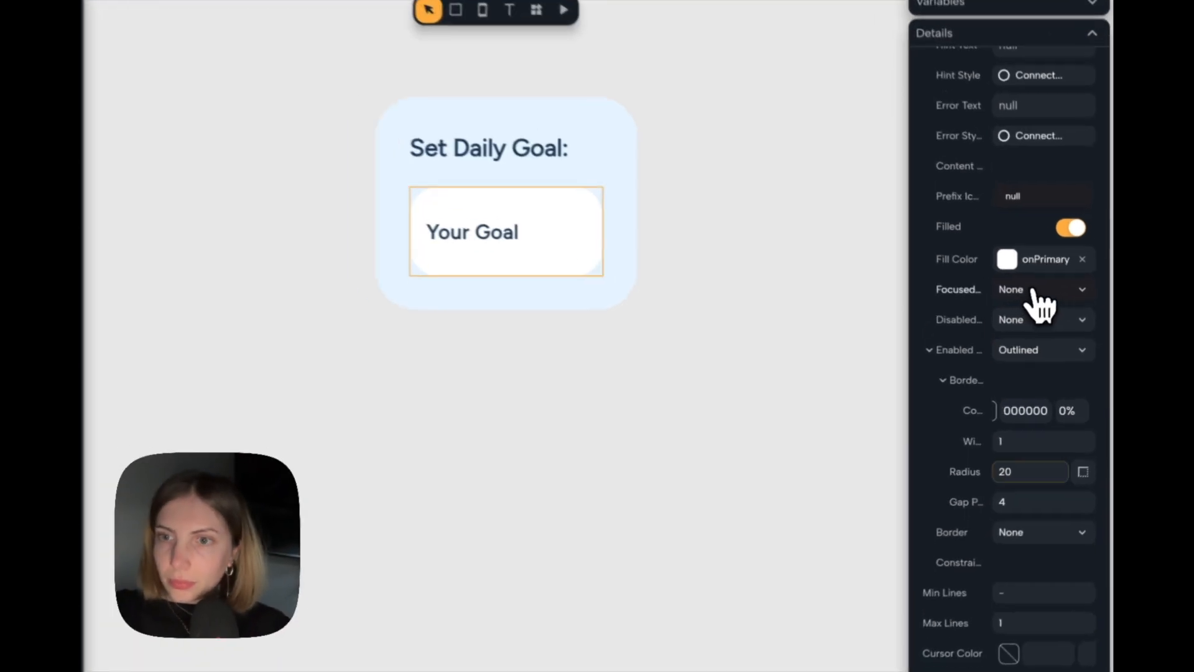
Set the text field's focused border to Outlined with a Tertiary-colored side of width 2 and radius 20.
left_click(1051, 313)
left_click(1050, 343)
left_click(1082, 315)
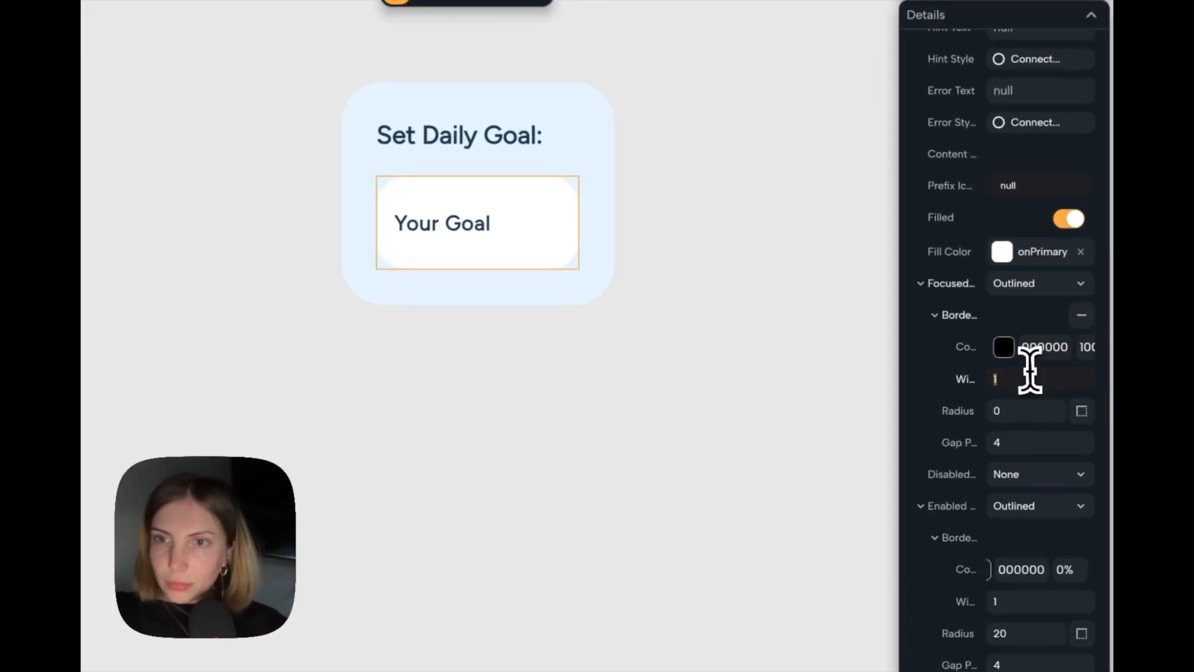
left_click(1010, 354)
left_click(793, 547)
left_click(1026, 411)
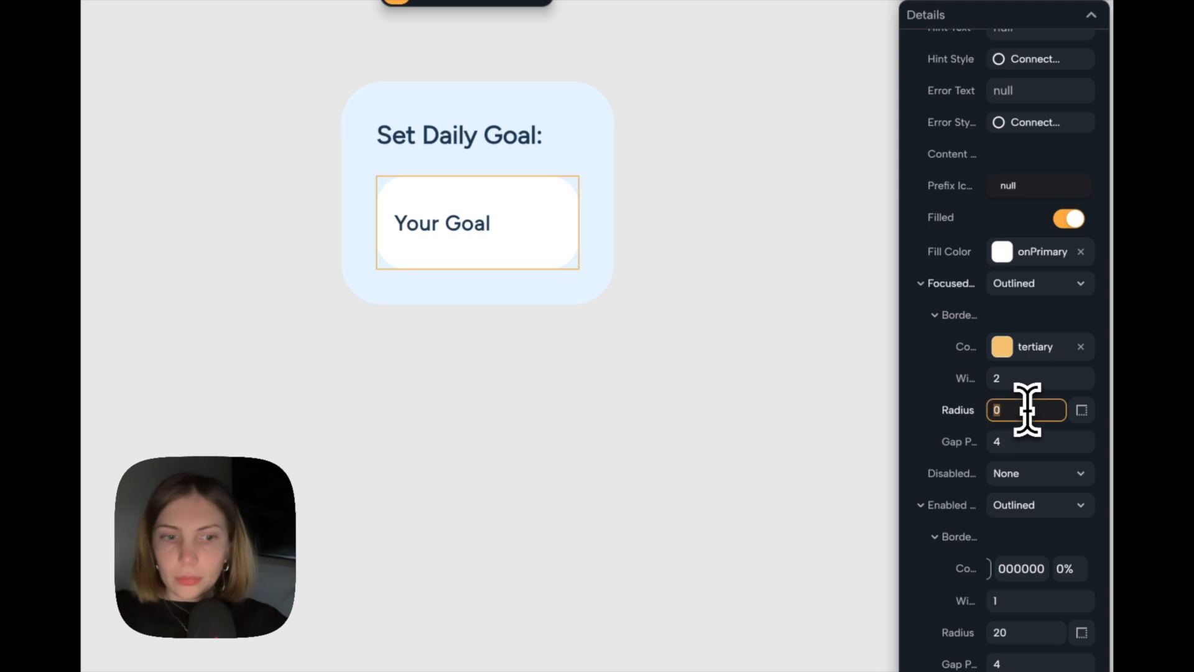
Widen the alert dialog to 350.
left_click(629, 187)
left_click_drag(674, 173, 798, 171)
scroll(799, 172, "down", 5)
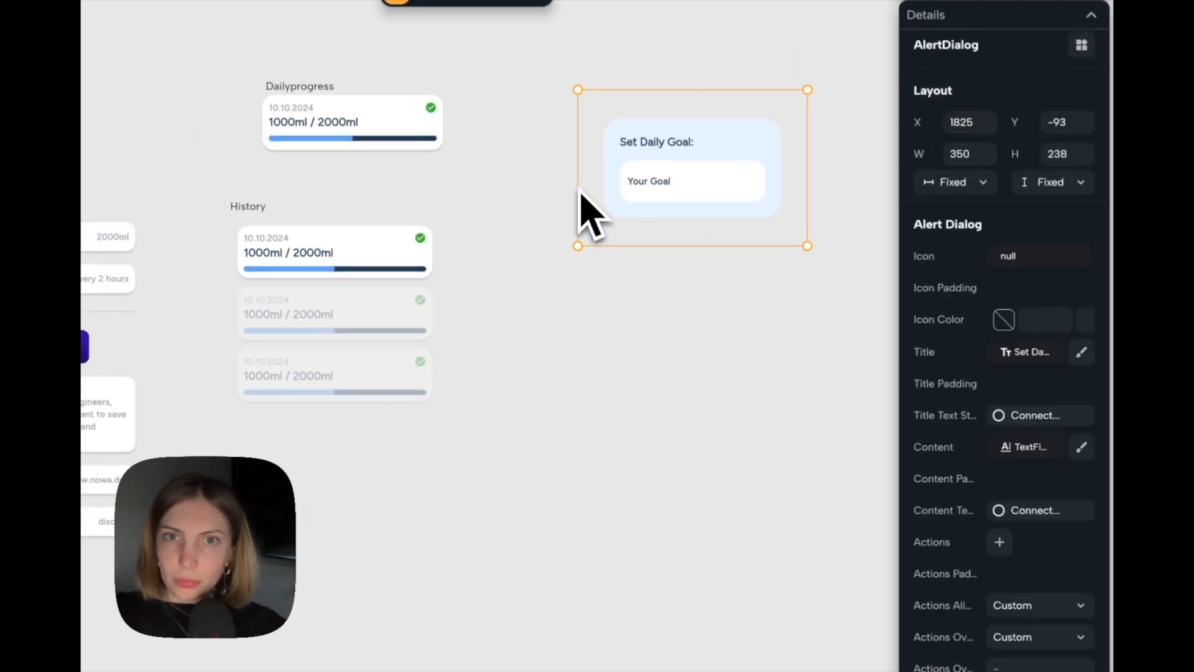
scroll(578, 190, "right", 2)
scroll(578, 190, "up", 3)
Add an Icon widget as the prefix icon of the "Your Goal" text field and open its properties.
left_click(582, 198)
scroll(1001, 377, "down", 1)
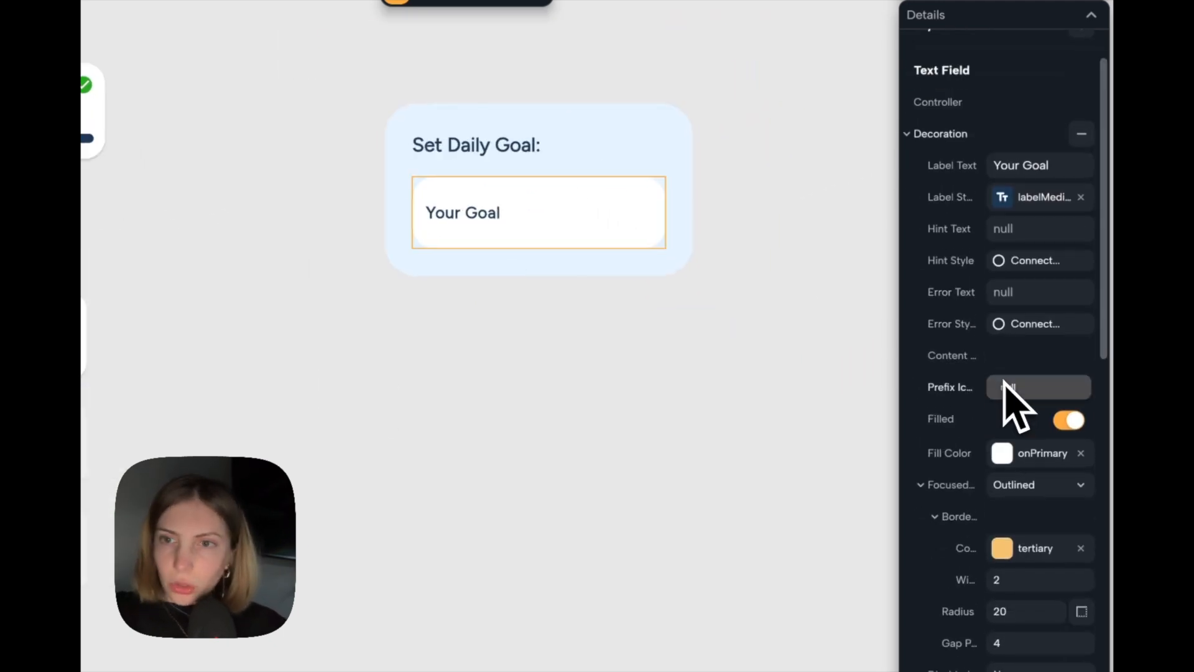
left_click(1020, 387)
type("icon")
key("Return")
left_click(1061, 386)
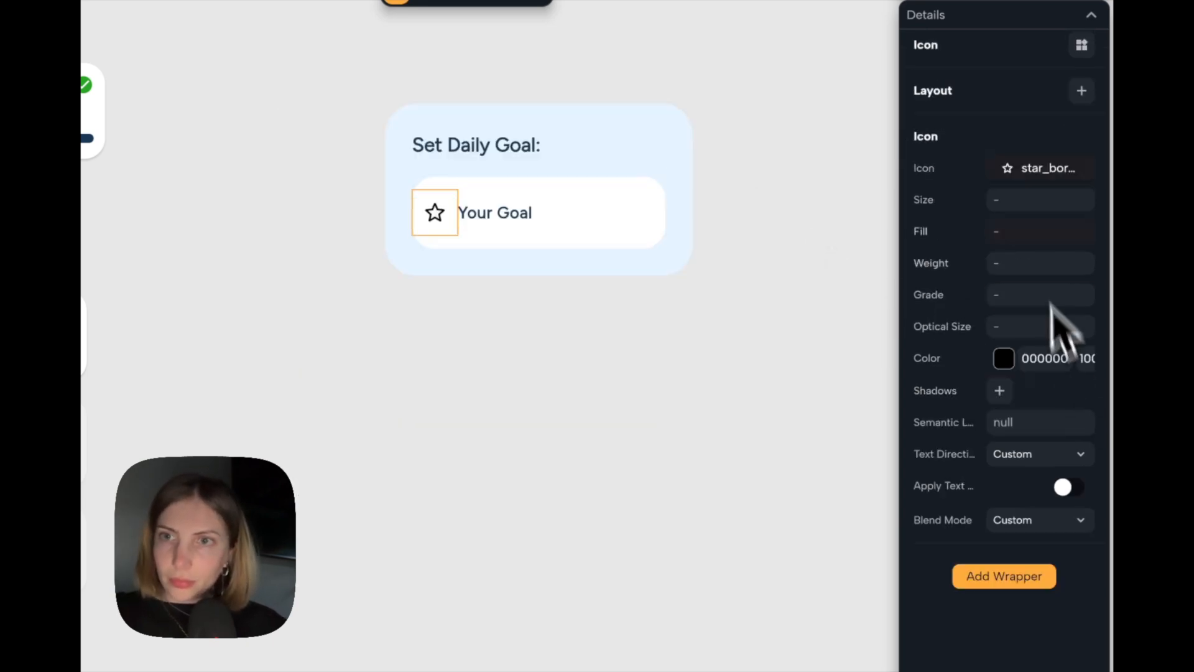
Change the prefix icon to a target symbol found by searching "track" and color it with the theme's Tertiary.
left_click(1054, 174)
type("track")
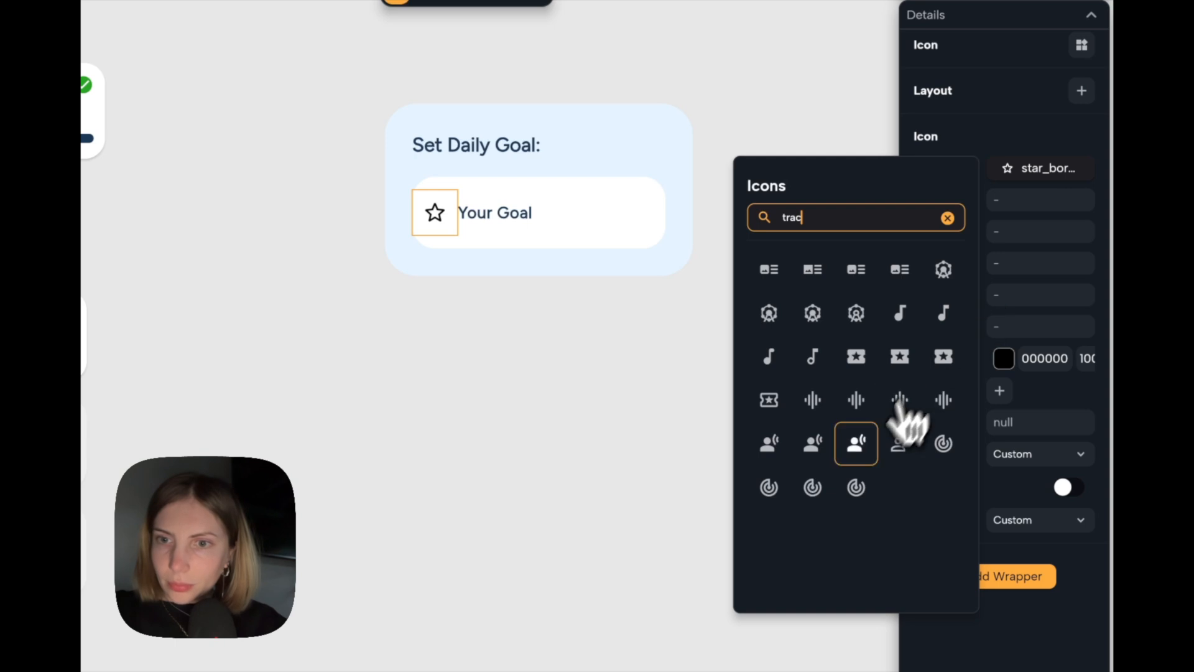
left_click(810, 489)
left_click(1004, 359)
scroll(800, 562, "down", 2)
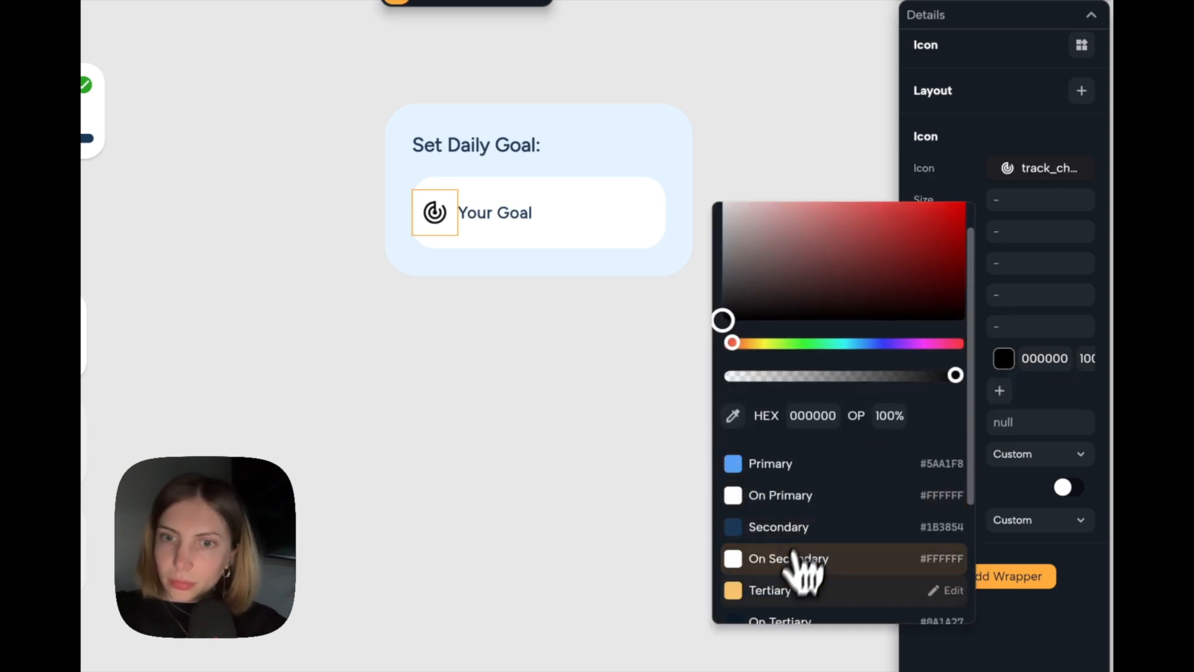
left_click(790, 586)
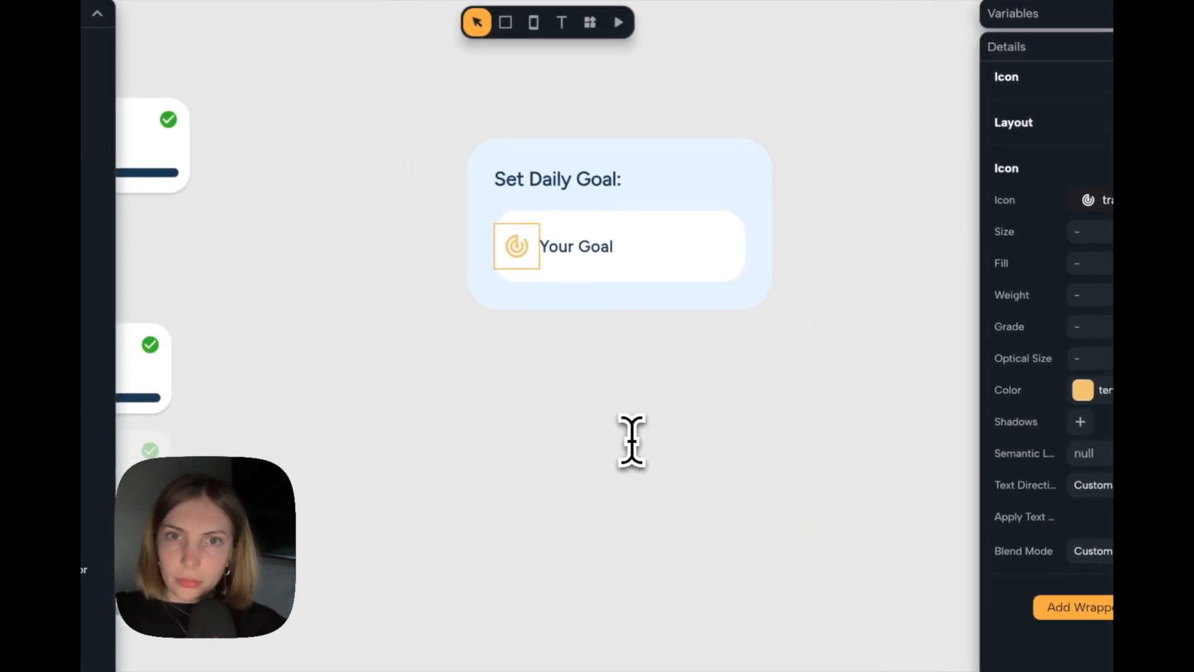
scroll(631, 439, "down", 1)
Create a component named "setdailytarget" from the whole alert dialog.
left_click(634, 407)
scroll(637, 392, "right", 1)
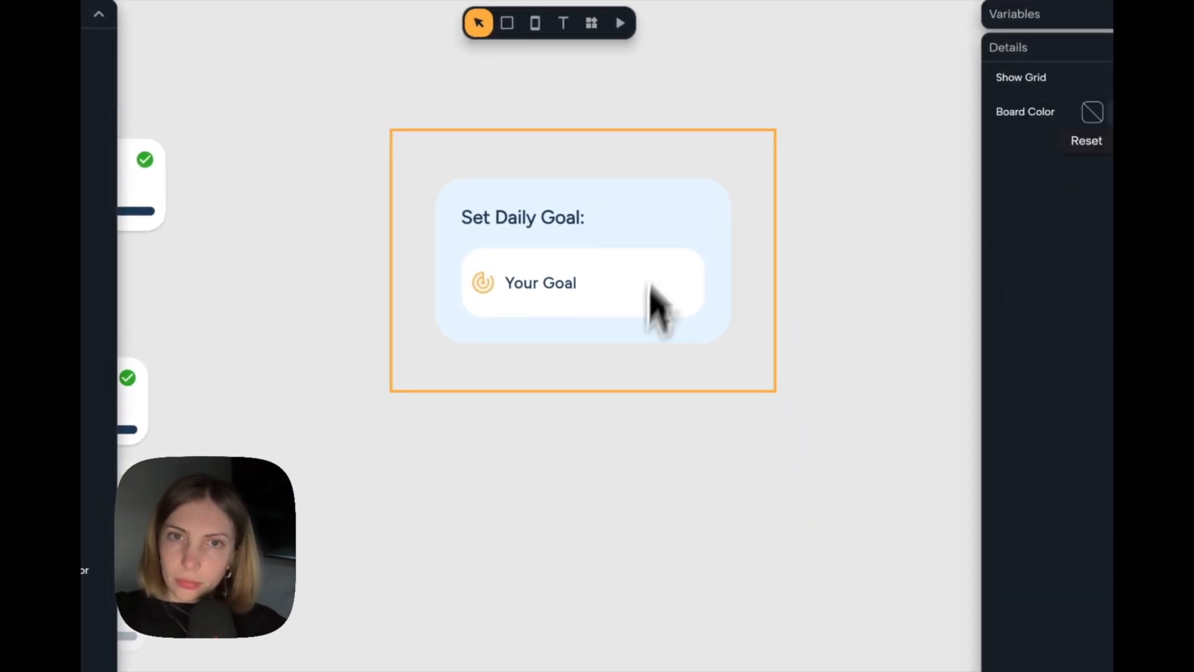
left_click(668, 196)
scroll(667, 194, "up", 3)
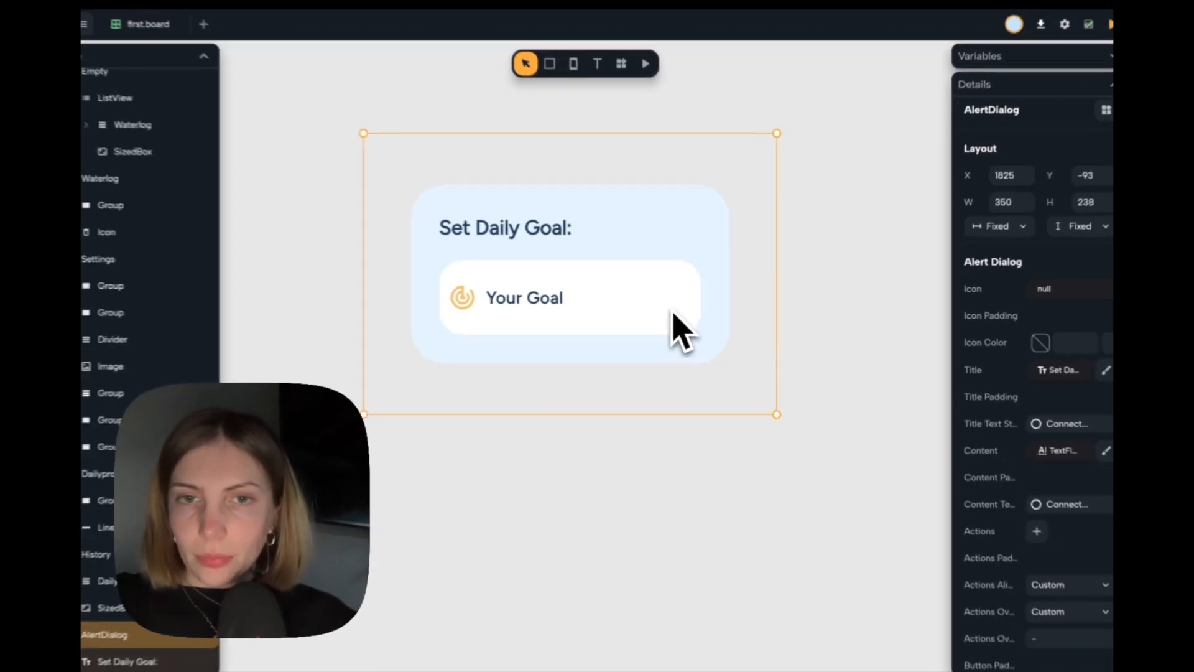
scroll(653, 323, "down", 2)
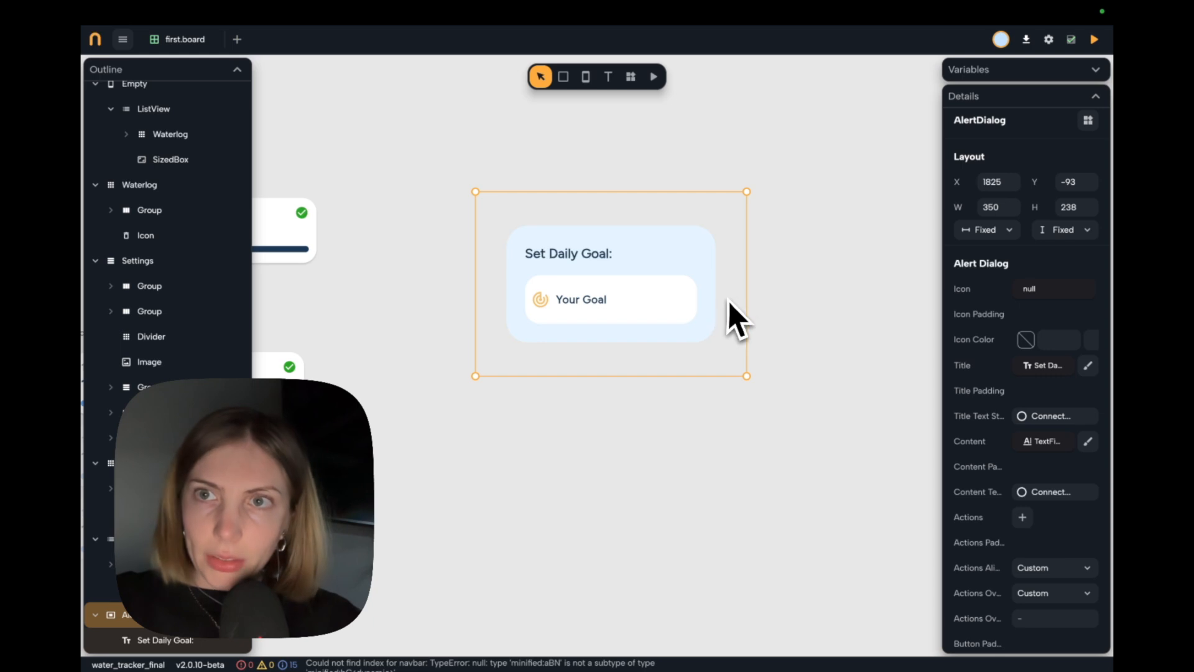
left_click(1087, 120)
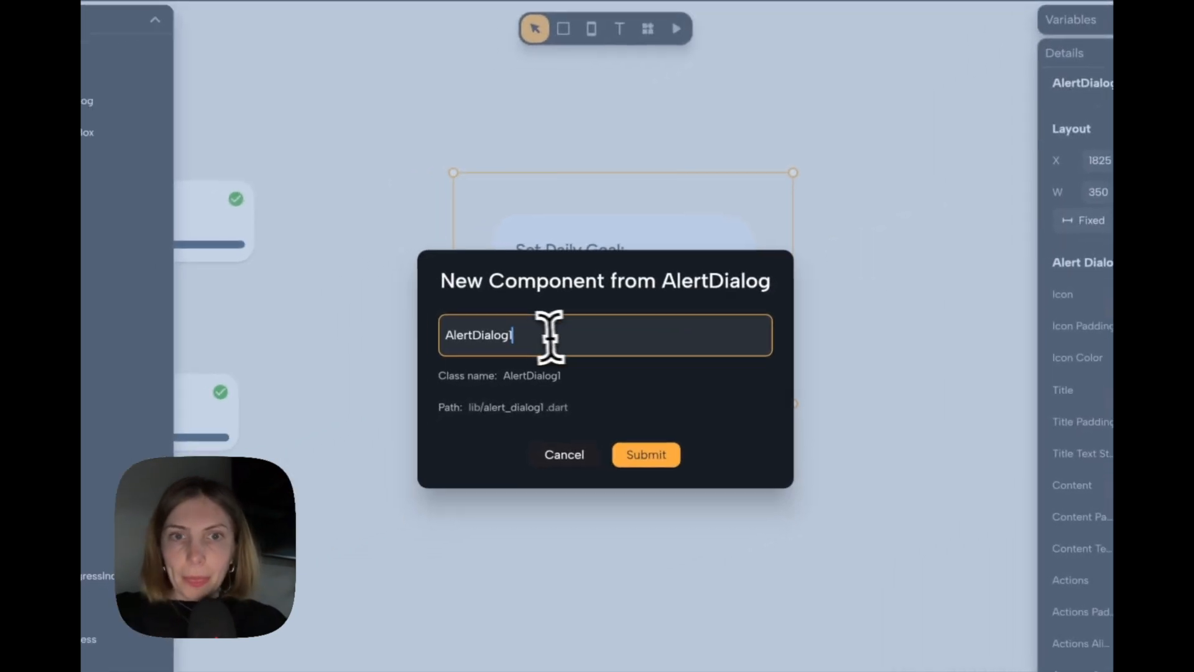
left_click_drag(551, 336, 379, 355)
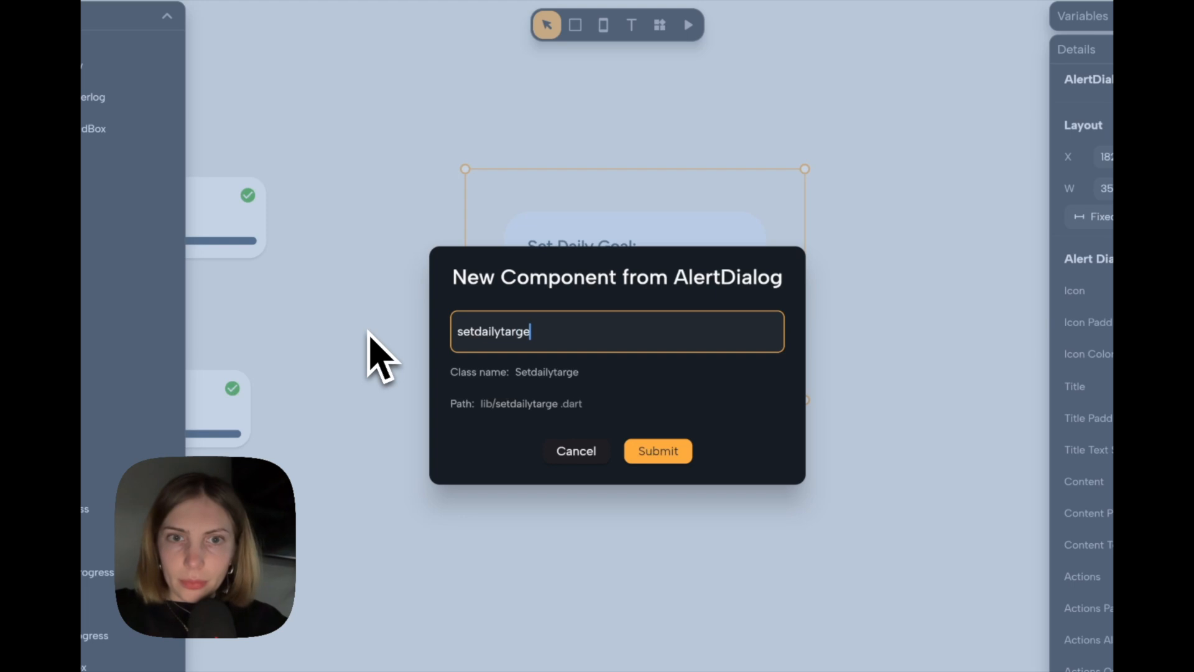
left_click(640, 451)
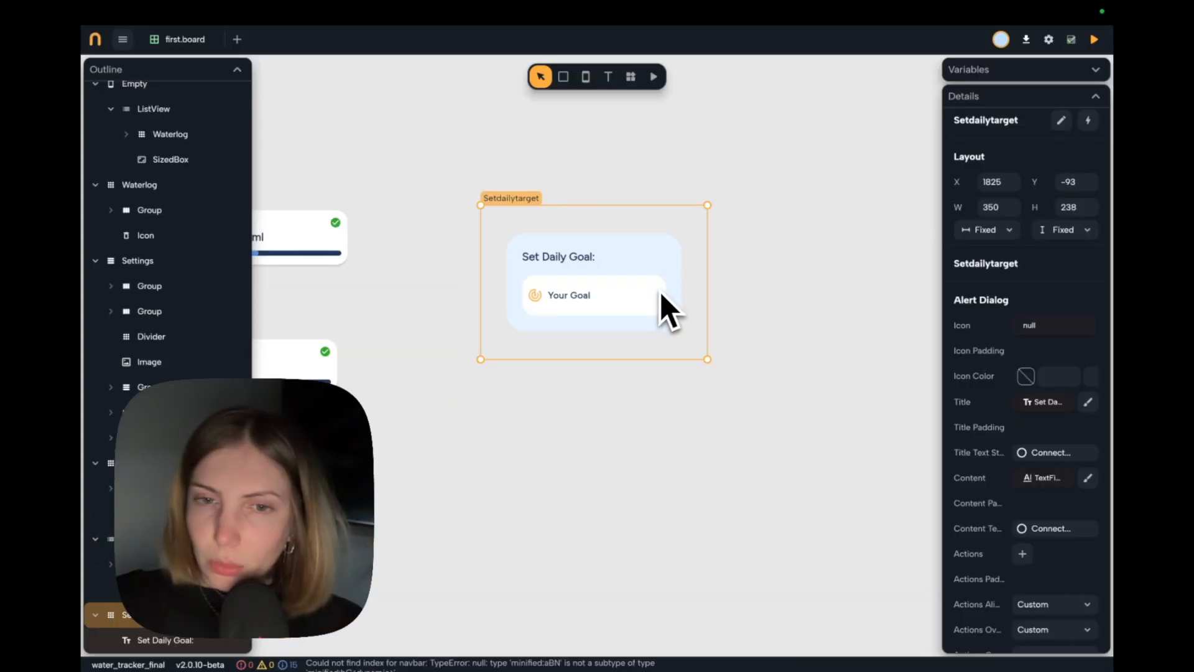
Set the input text style of the dialog's text field to Label Medium.
scroll(995, 399, "down", 1)
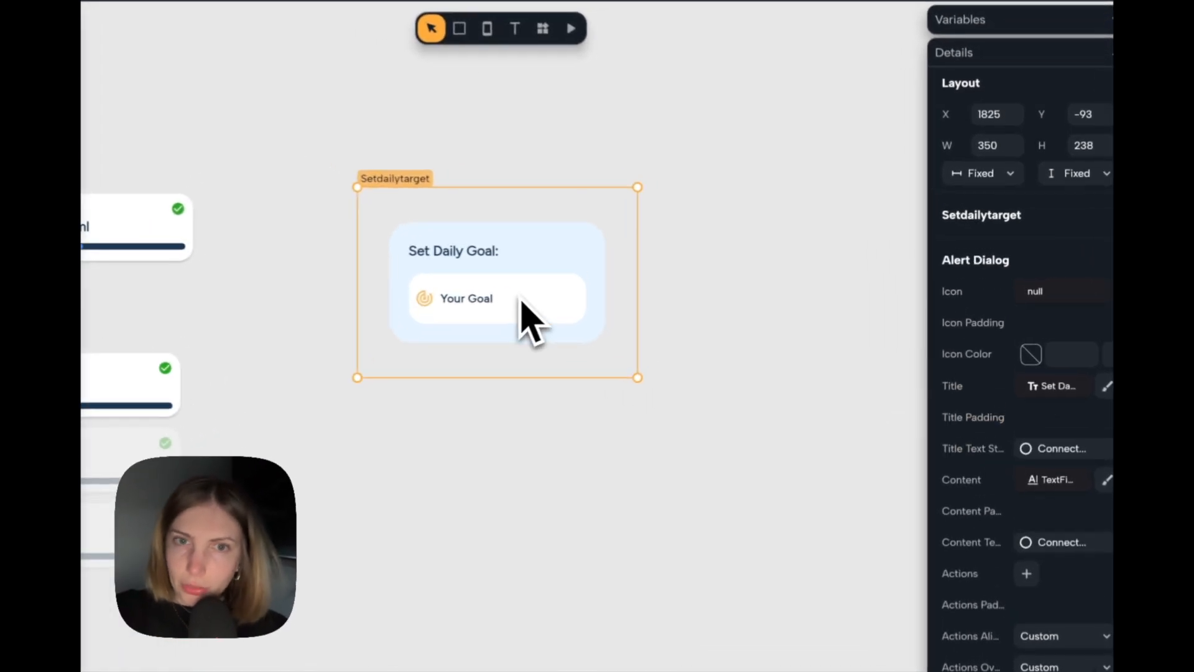
left_click(522, 302)
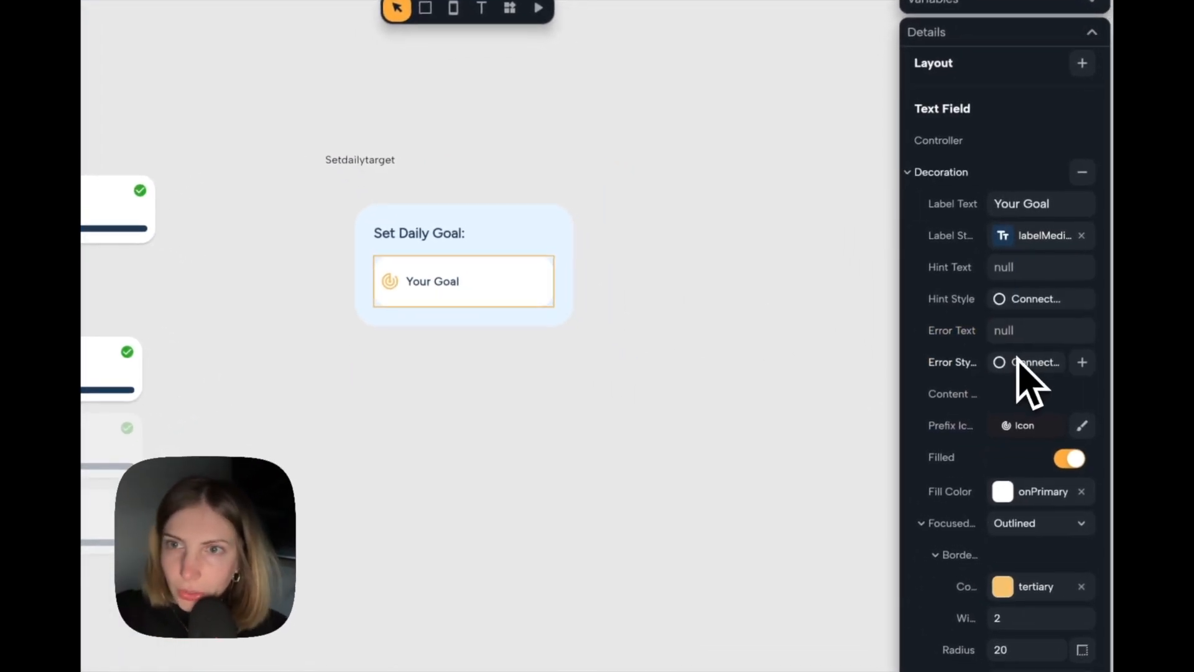
scroll(1032, 367, "down", 10)
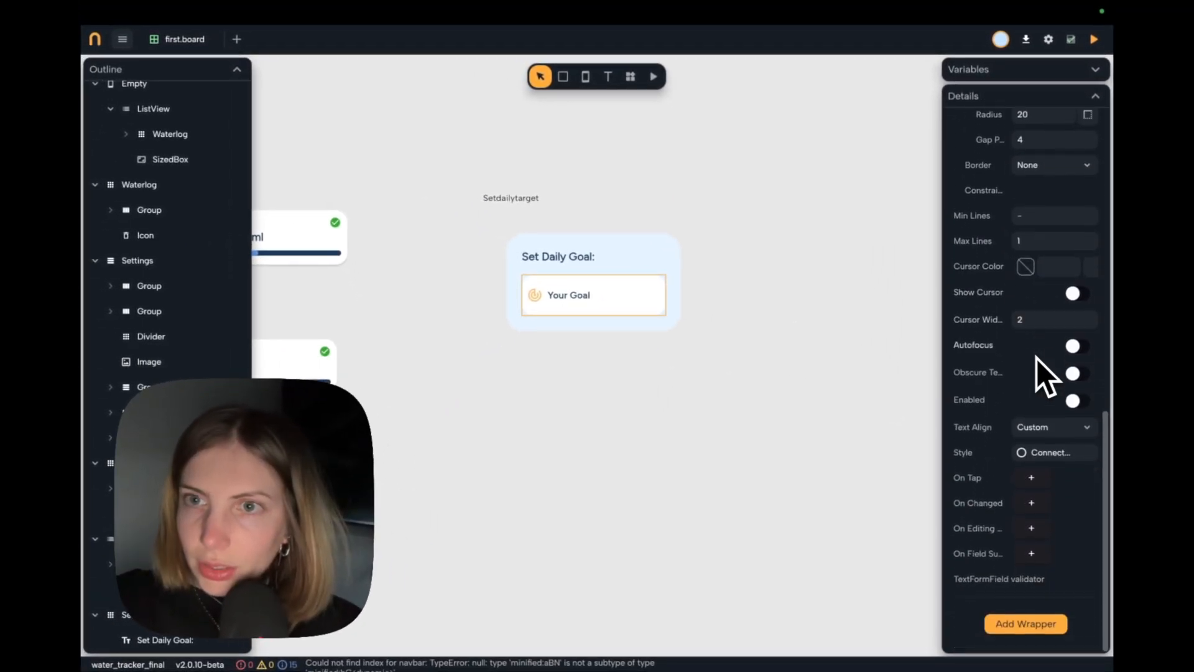
scroll(1031, 324, "up", 2)
scroll(1031, 323, "down", 2)
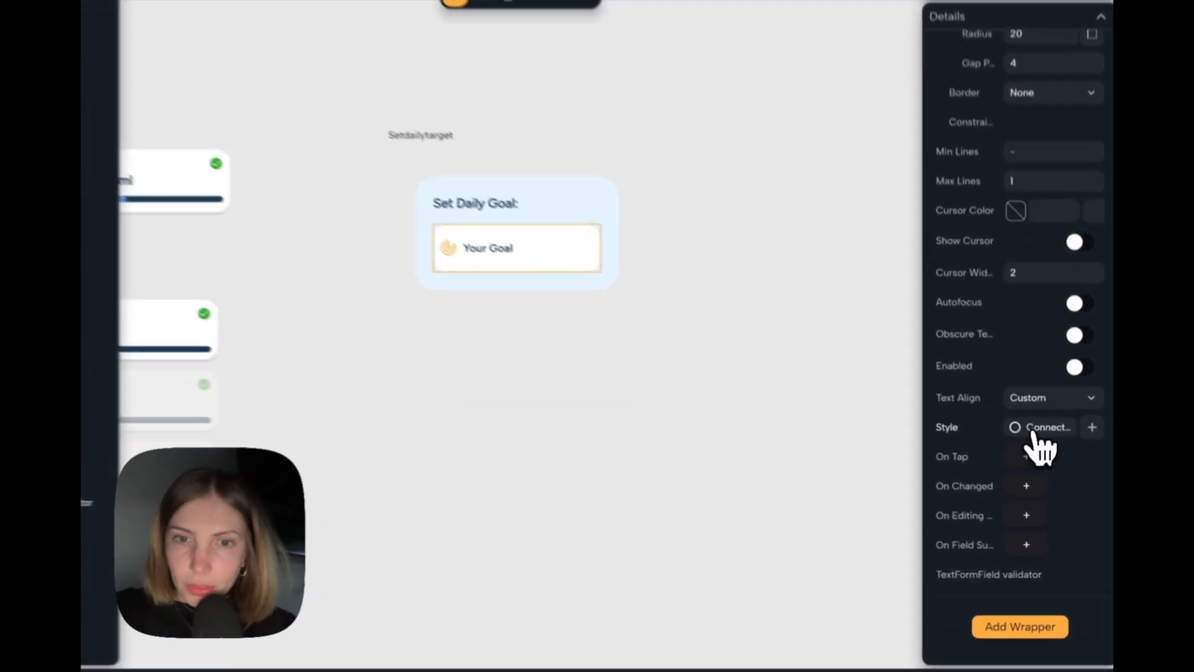
left_click(1036, 449)
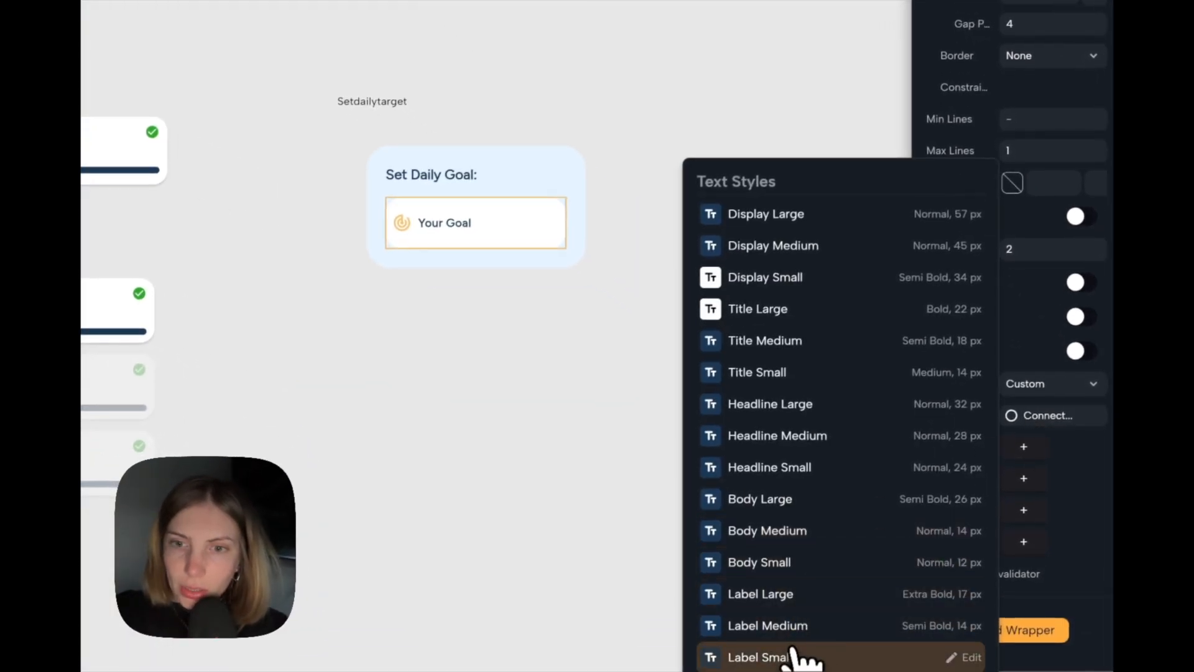
left_click(791, 626)
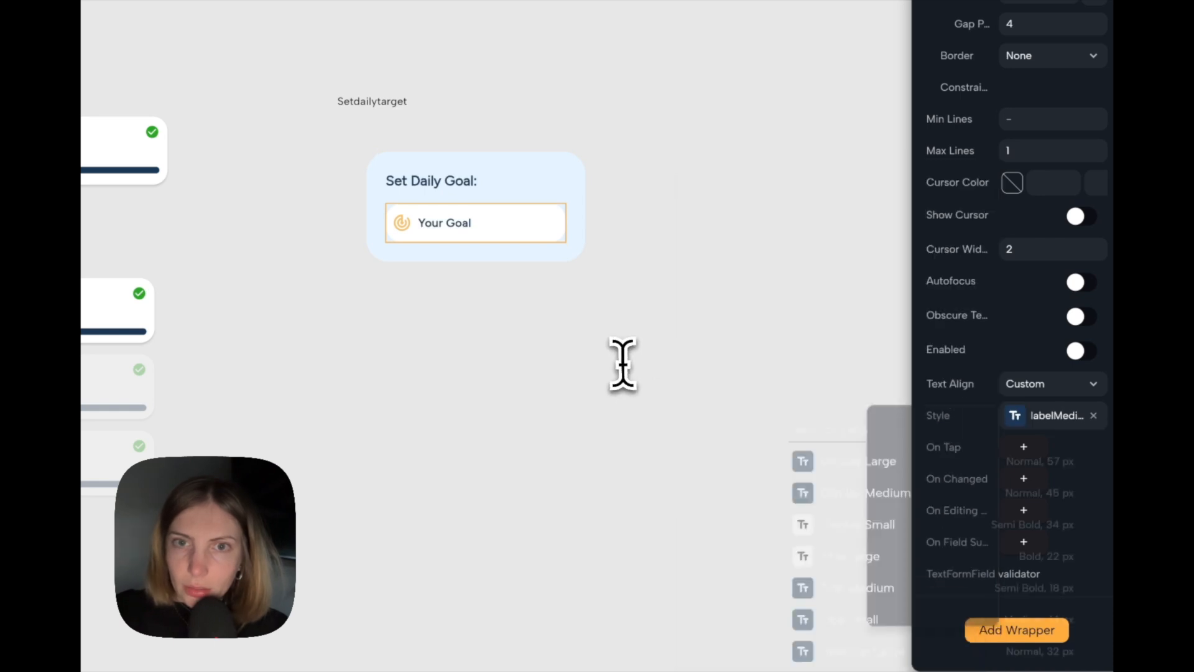
left_click(660, 352)
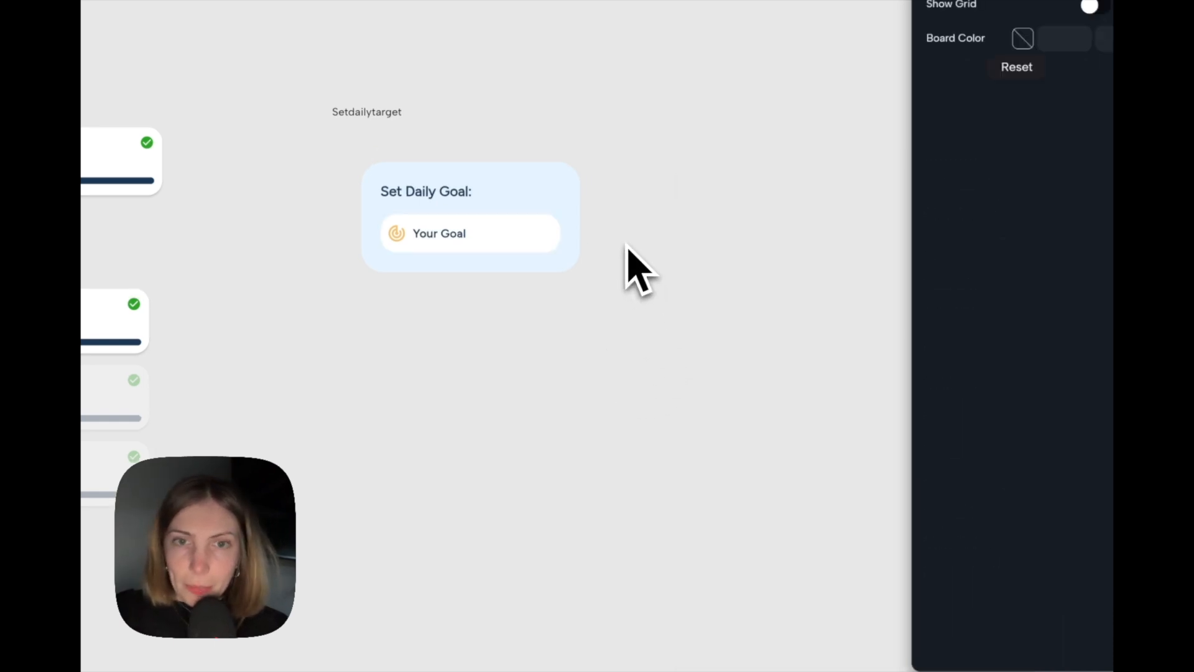
Add one action to the Setdailytarget alert dialog.
left_click(398, 105)
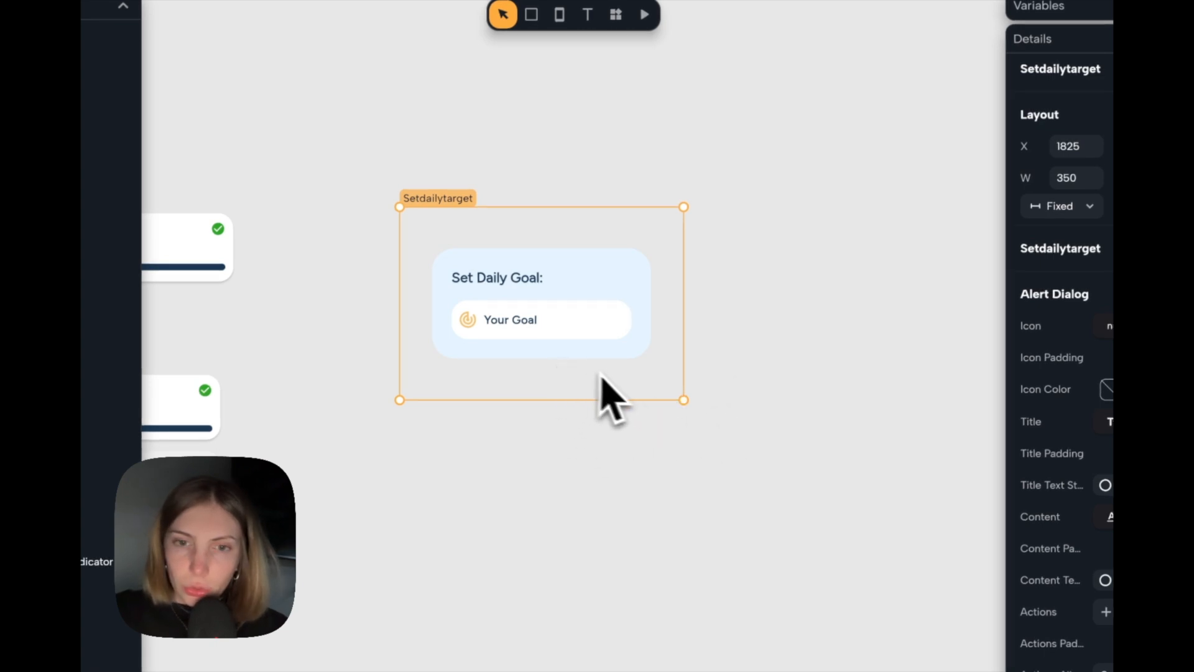
scroll(1025, 416, "down", 1)
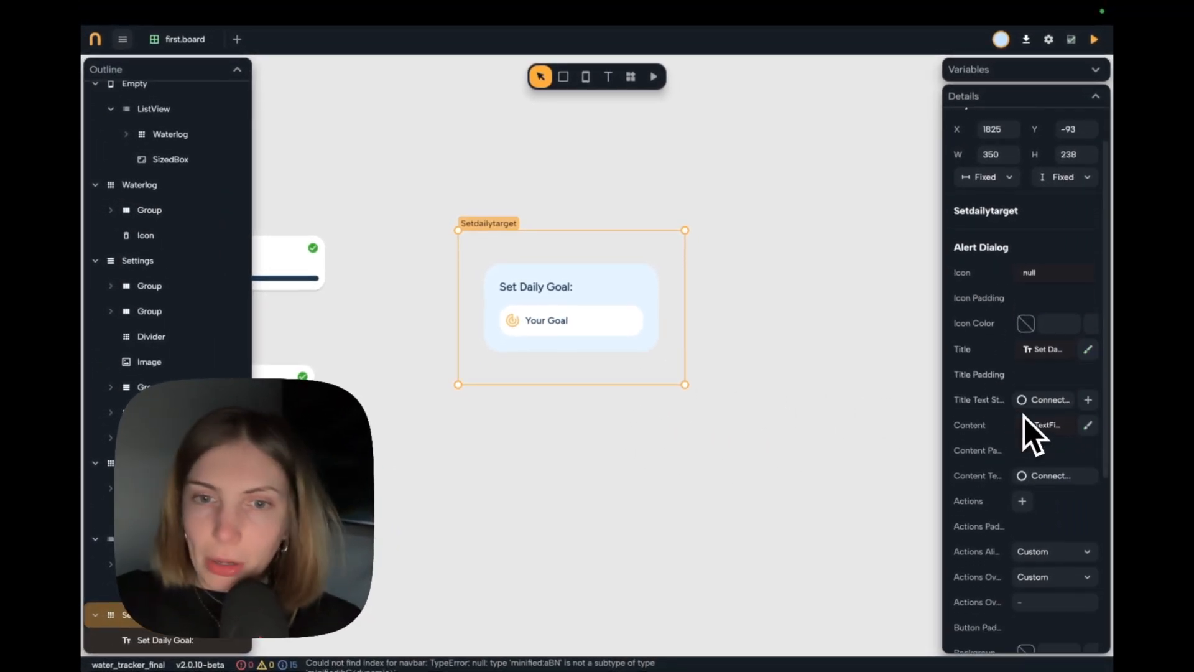
scroll(1025, 418, "down", 1)
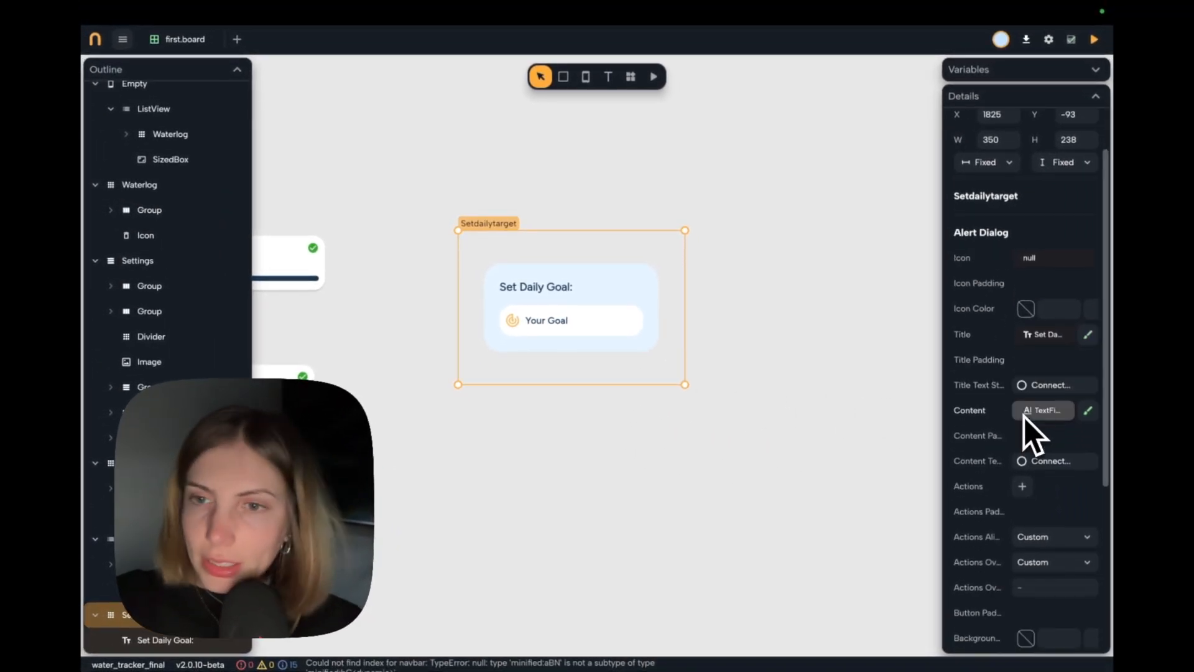
scroll(1024, 417, "down", 4)
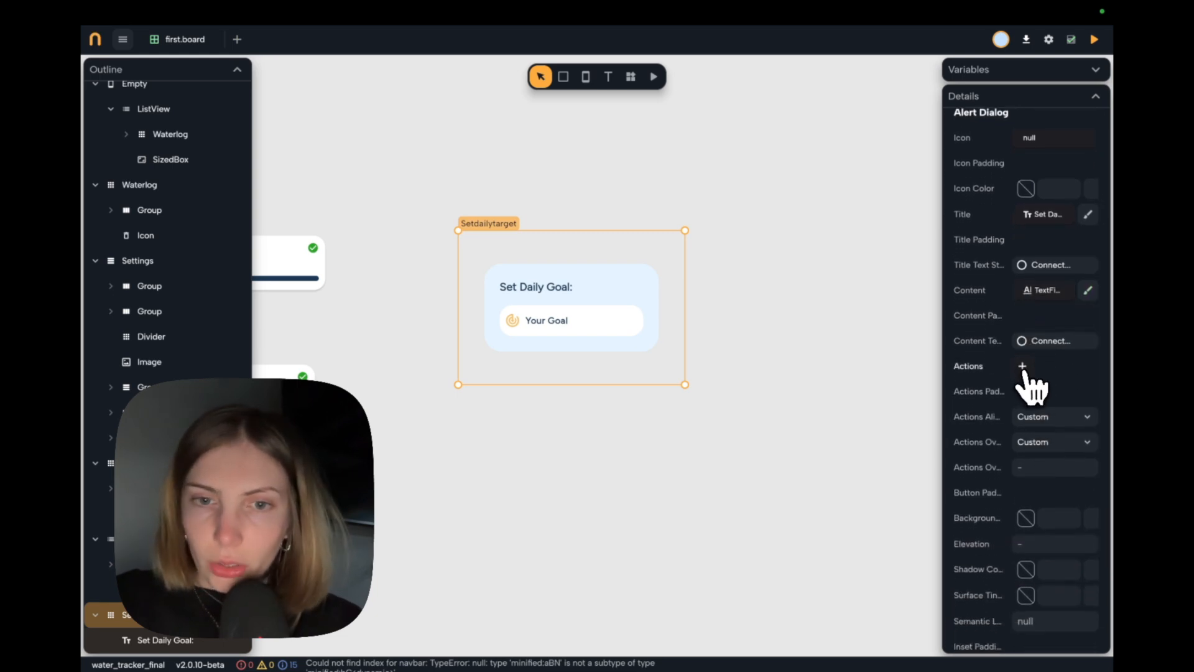
left_click(1022, 366)
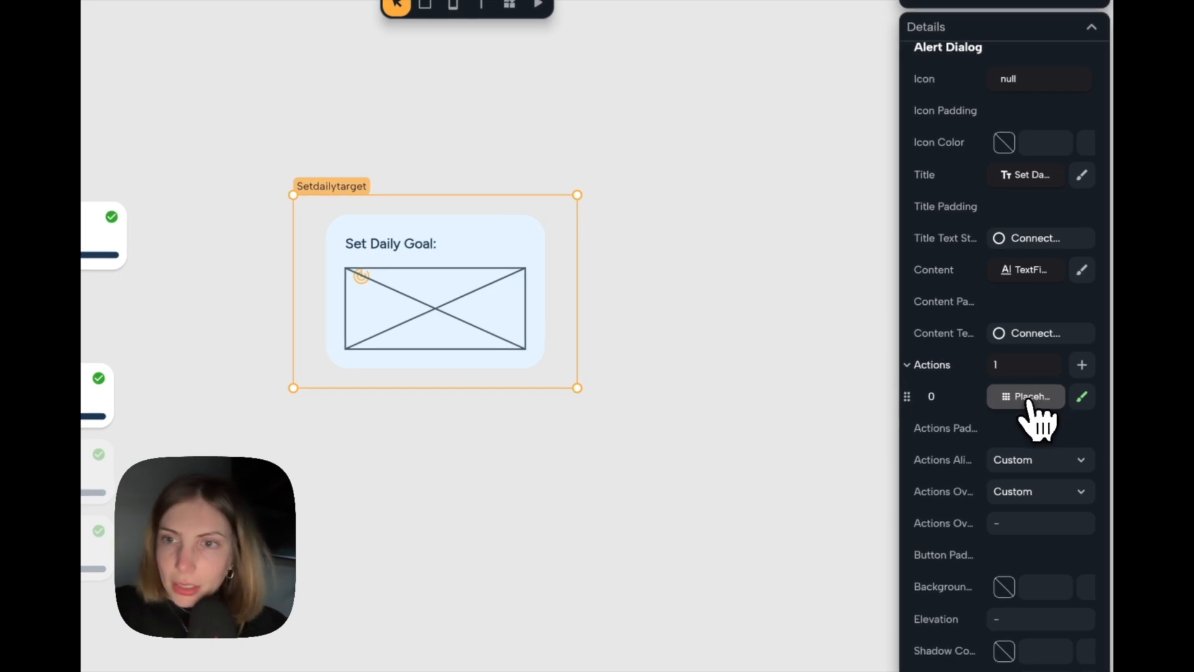
Replace the action placeholder in the Set Daily Goal dialog with a Button widget, searching for "butt".
left_click(1029, 403)
type("butt")
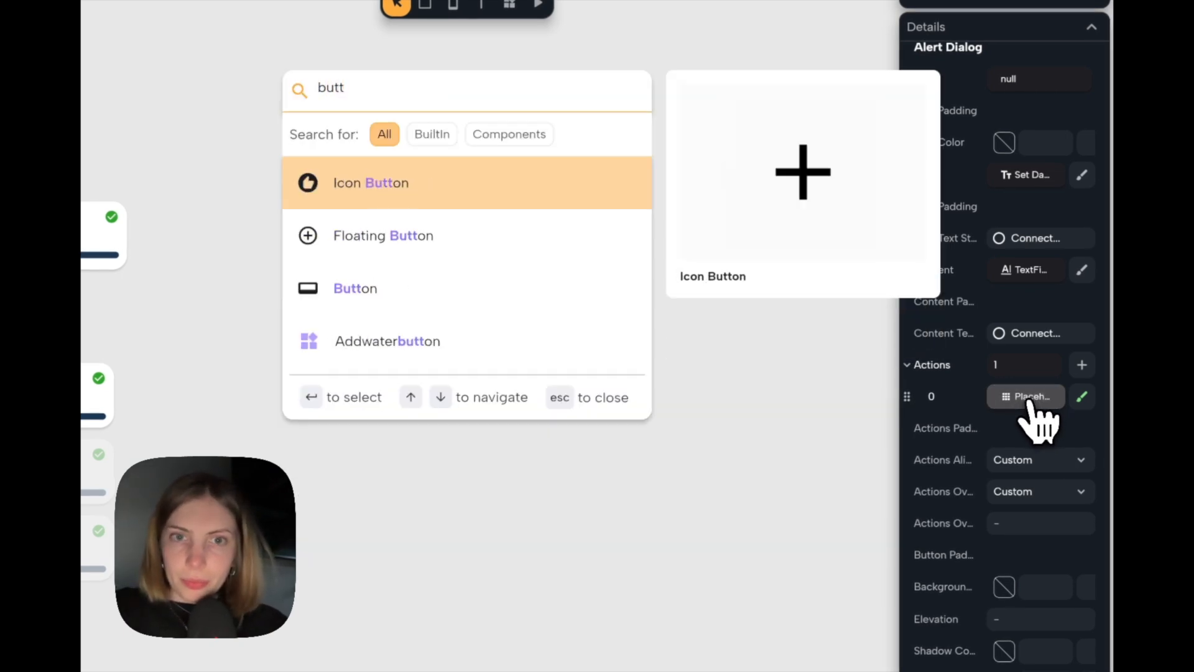
key("Down")
key("Down")
type("ù")
key("BackSpace")
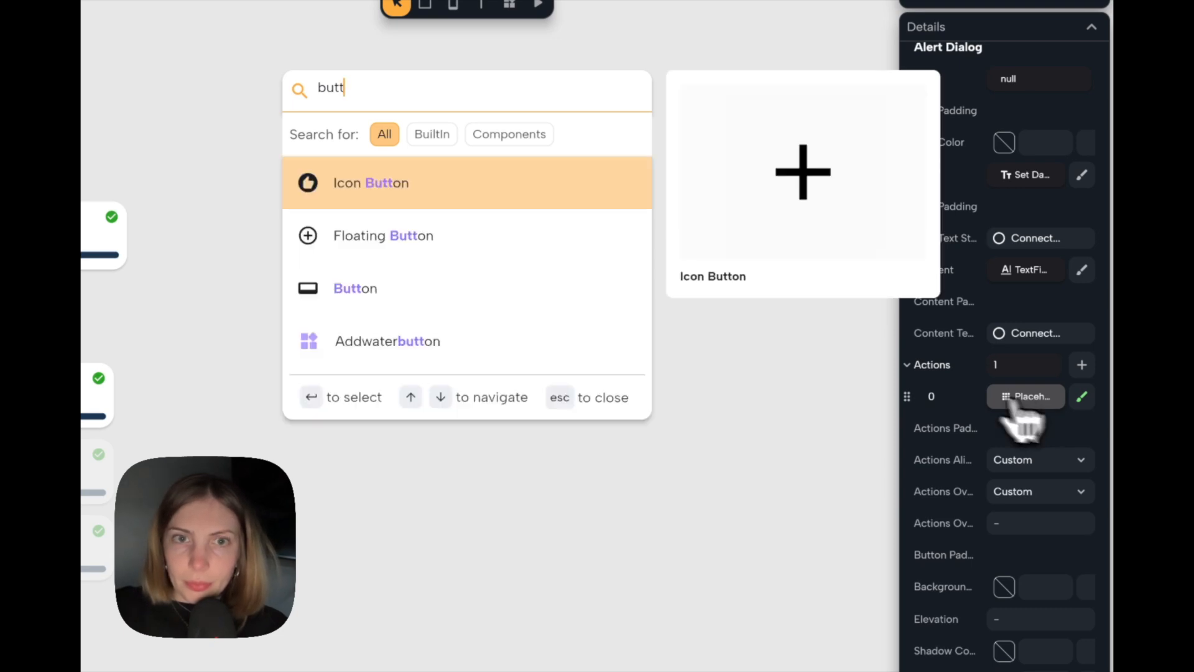
left_click(650, 329)
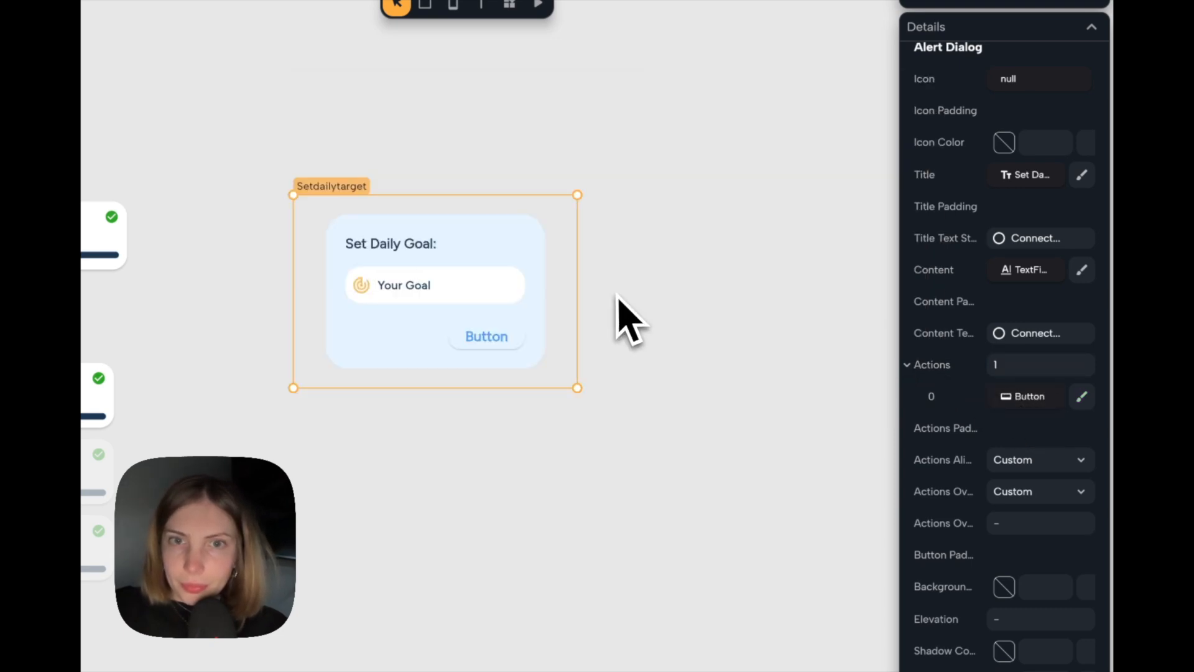
Fill the dialog's action button with the theme's On Primary color.
left_click(496, 342)
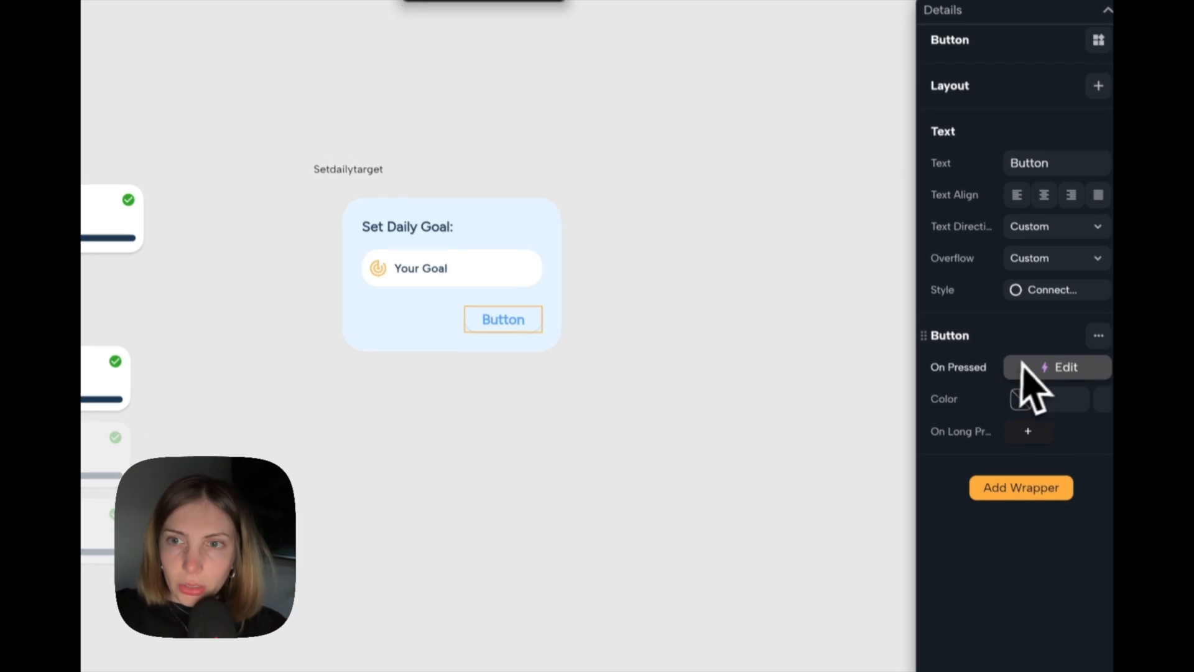
left_click(1023, 413)
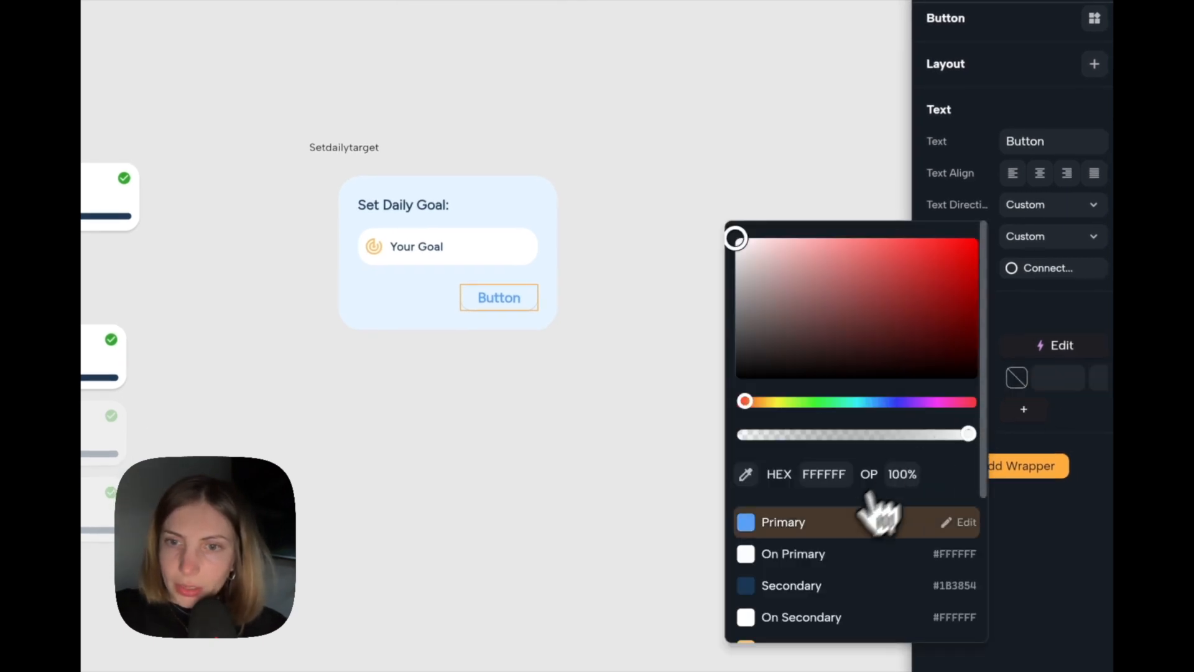
scroll(846, 538, "down", 1)
left_click(833, 524)
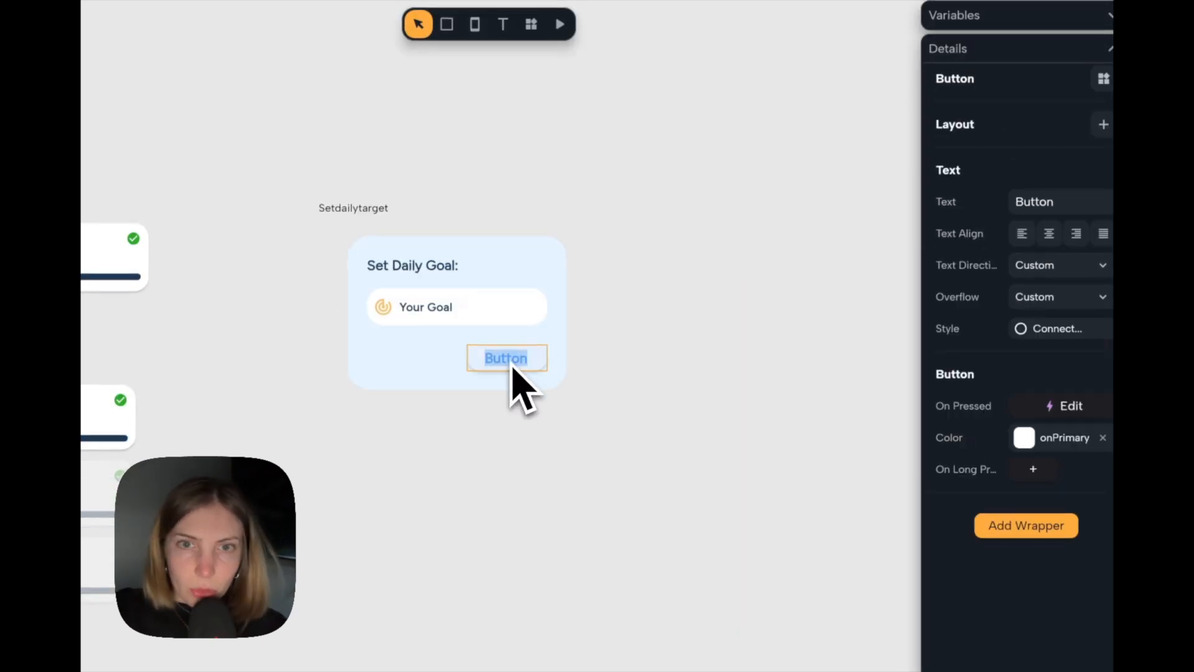
left_click(647, 373)
Set the action button's text to "Confirm" and color that text with the theme's Secondary.
left_click(528, 357)
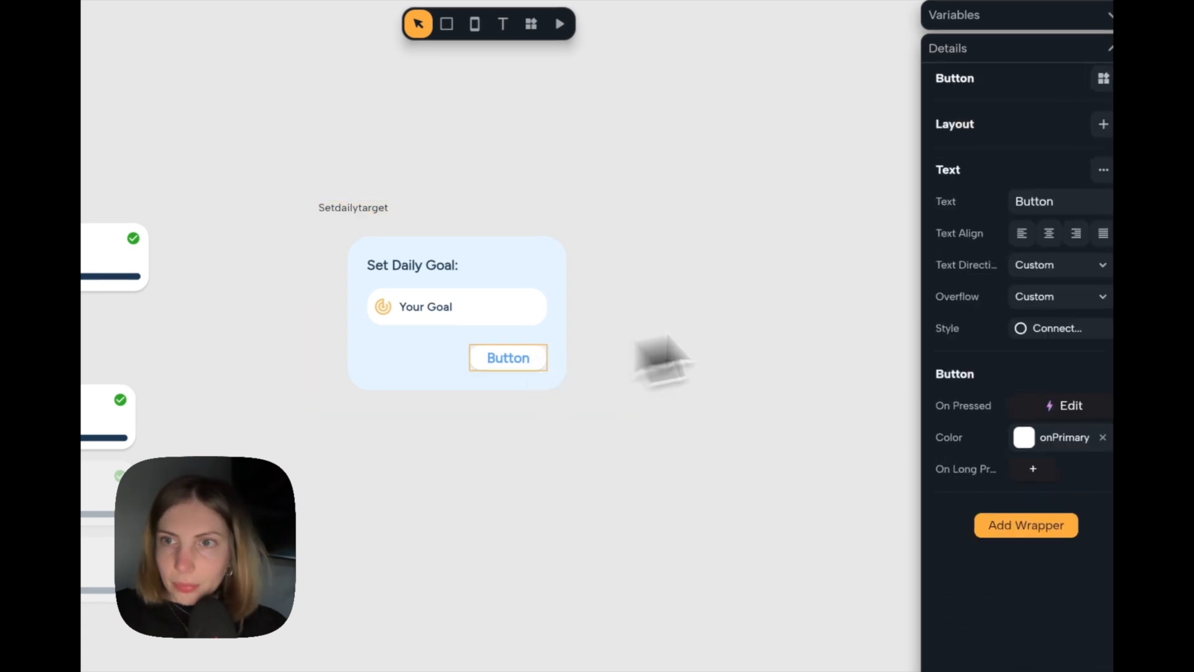
left_click(1058, 161)
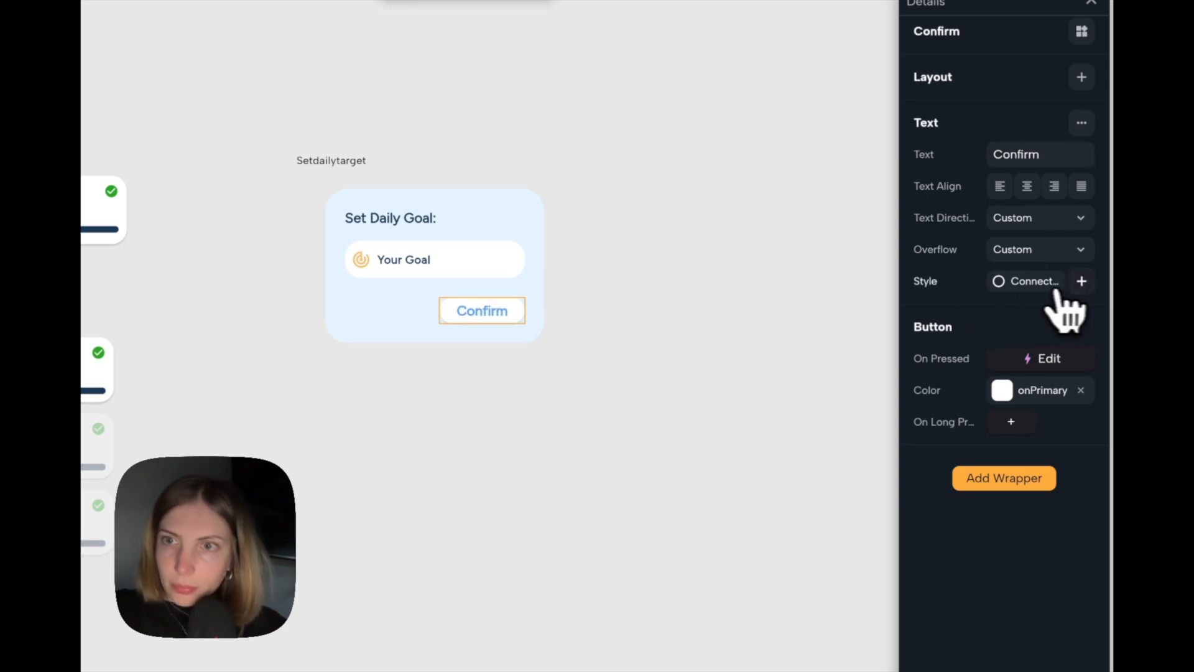
left_click(1082, 281)
left_click(1003, 439)
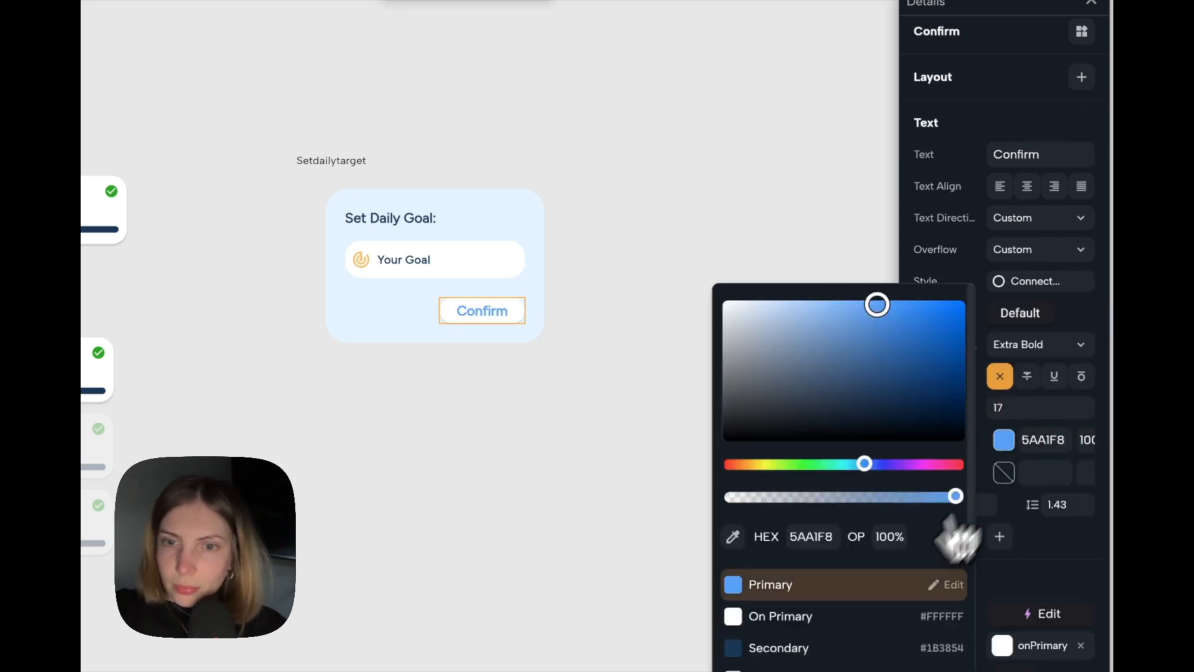
left_click(785, 647)
left_click(677, 393)
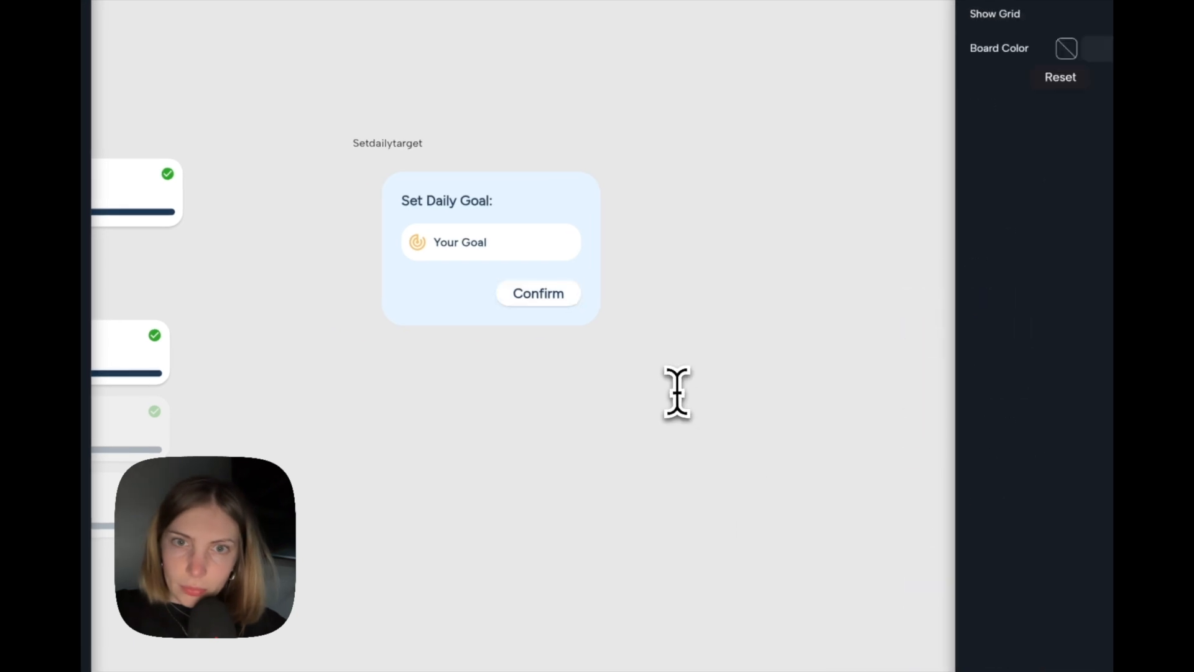
Add an alert dialog to the board below the Setdailytarget component, searching the widgets for "alert".
scroll(480, 261, "up", 3)
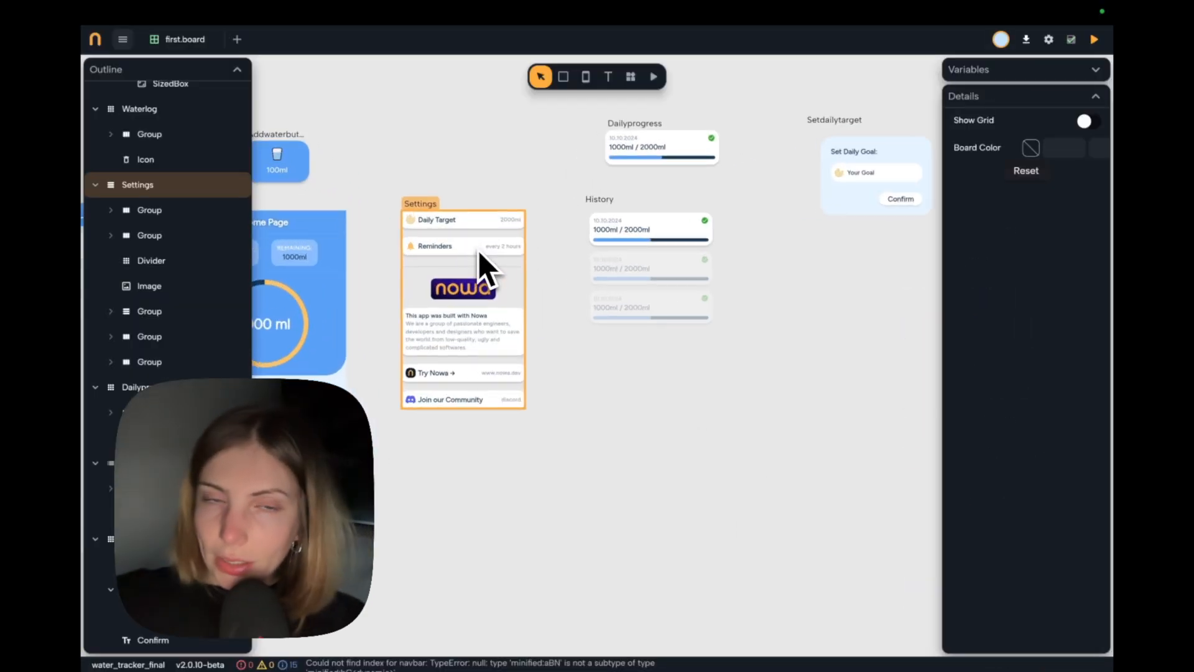
scroll(468, 293, "right", 5)
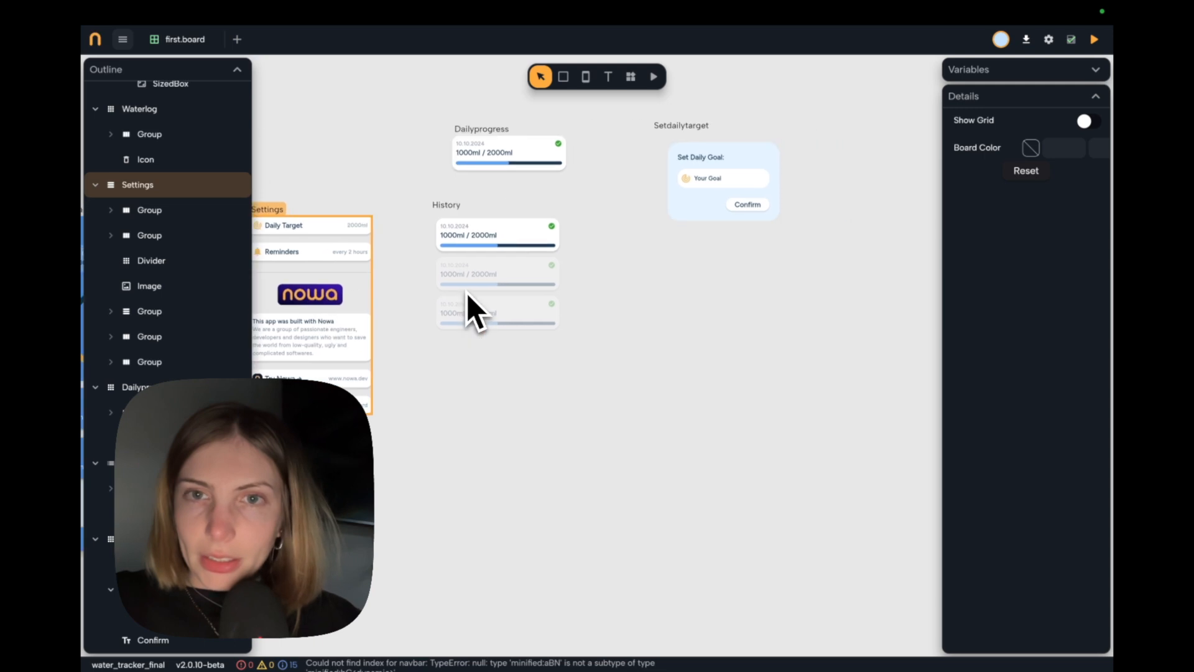
scroll(594, 255, "left", 2)
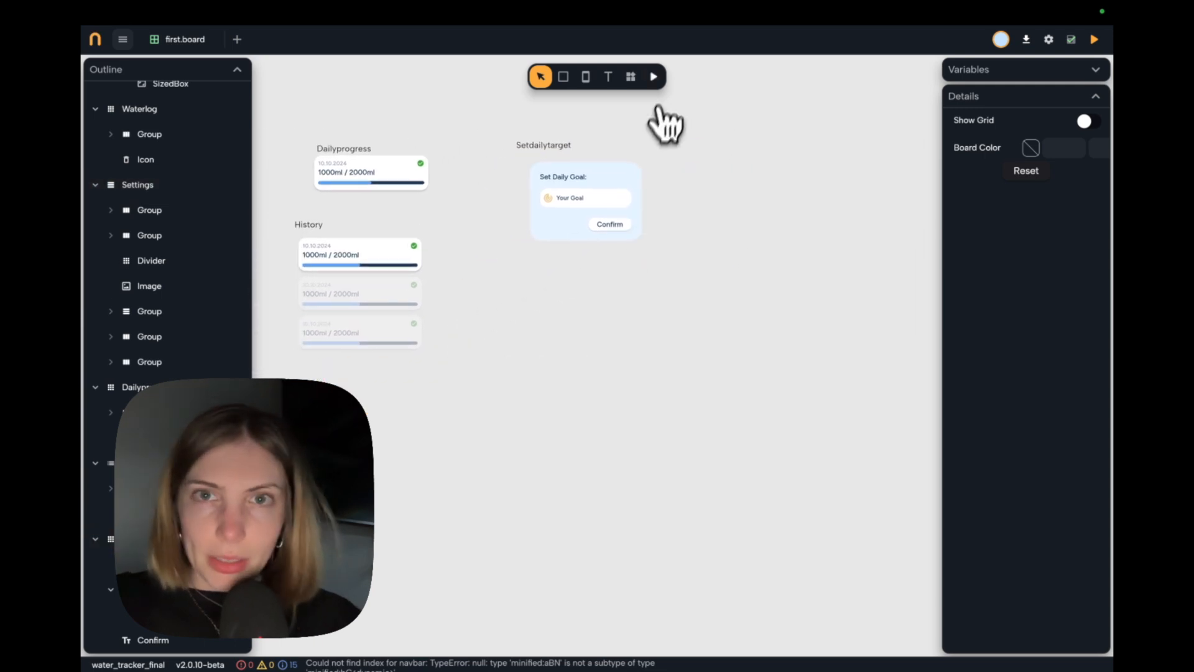
left_click(632, 77)
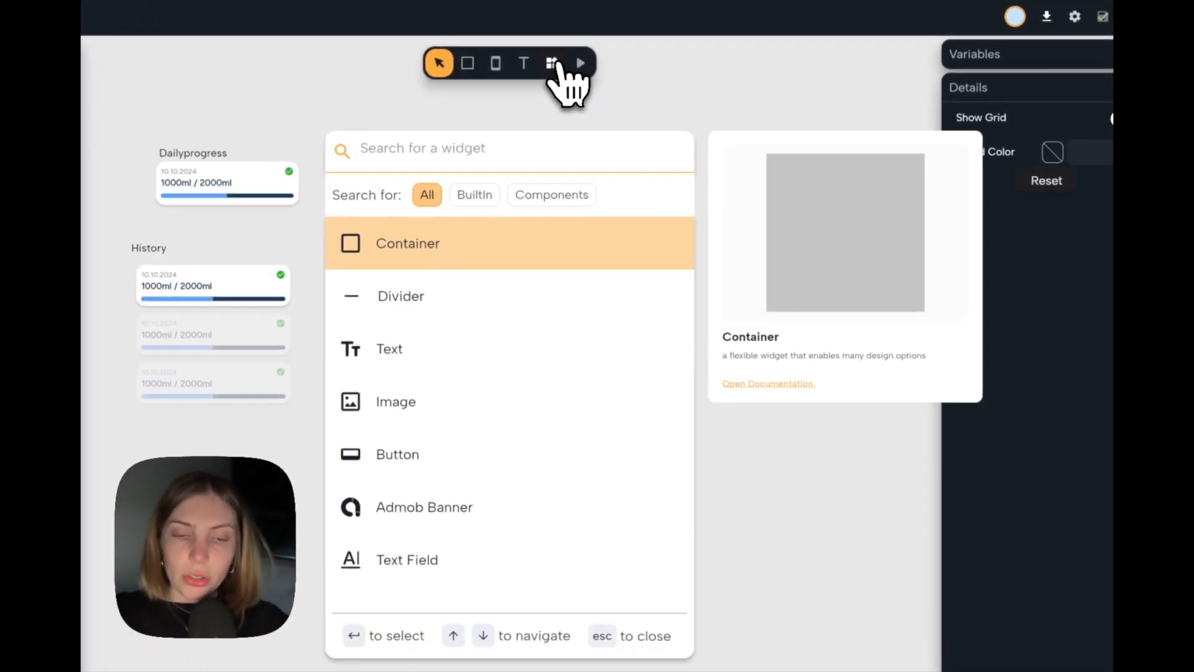
type("alert")
key("Return")
left_click_drag(636, 113, 600, 454)
Change the new alert dialog's title text to "Set Reminders:".
left_click(521, 385)
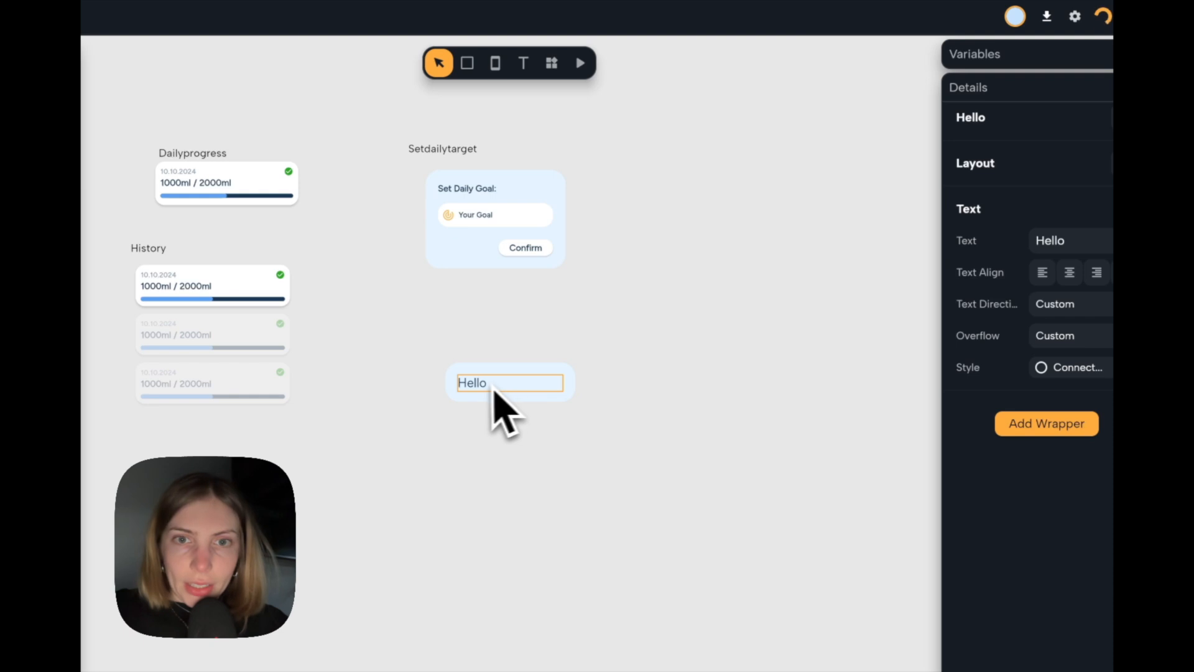
double_click(1106, 240)
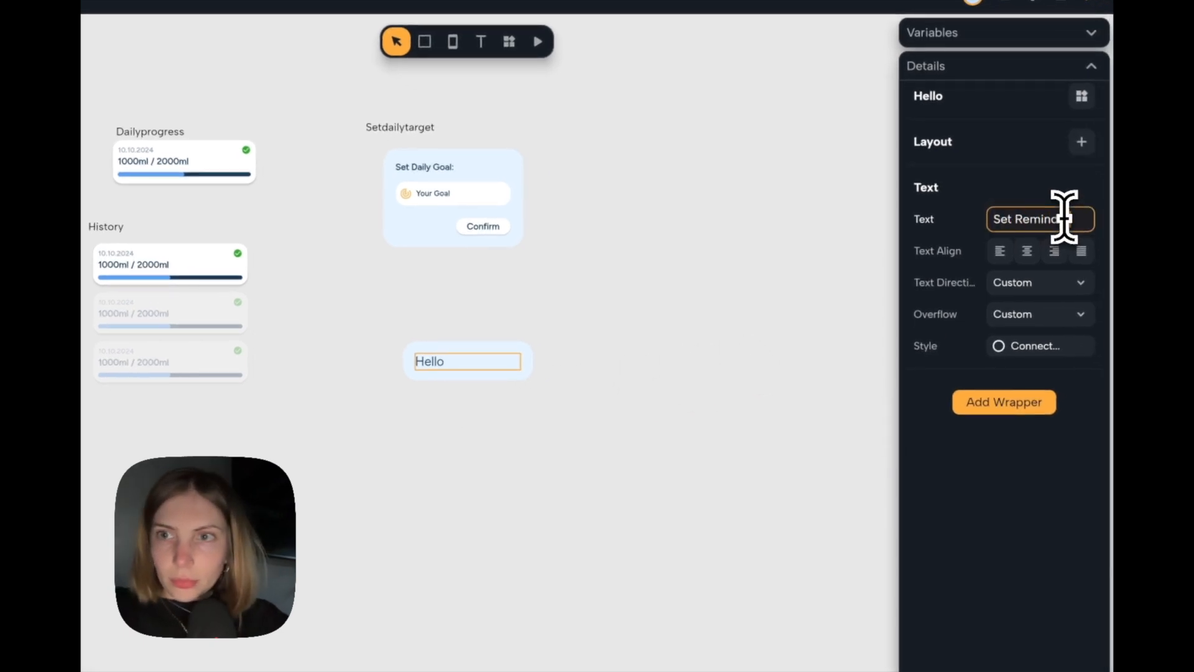
left_click(689, 331)
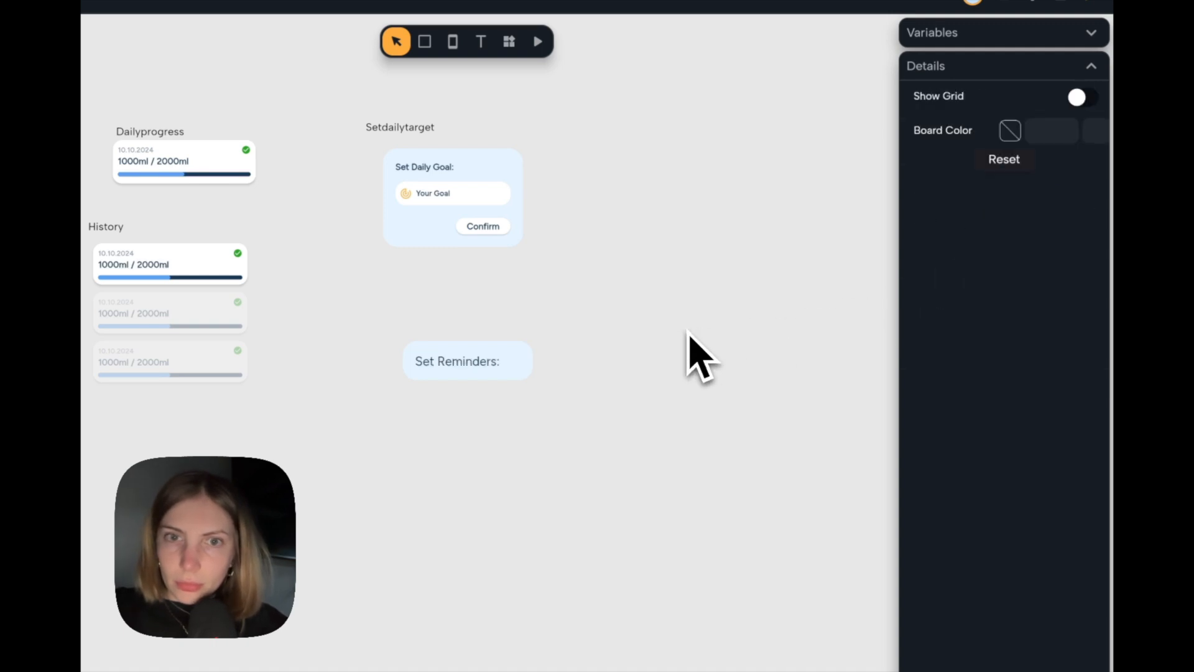
Set the text style of the "Set Reminders:" title to Label Large.
scroll(467, 383, "up", 3)
double_click(466, 364)
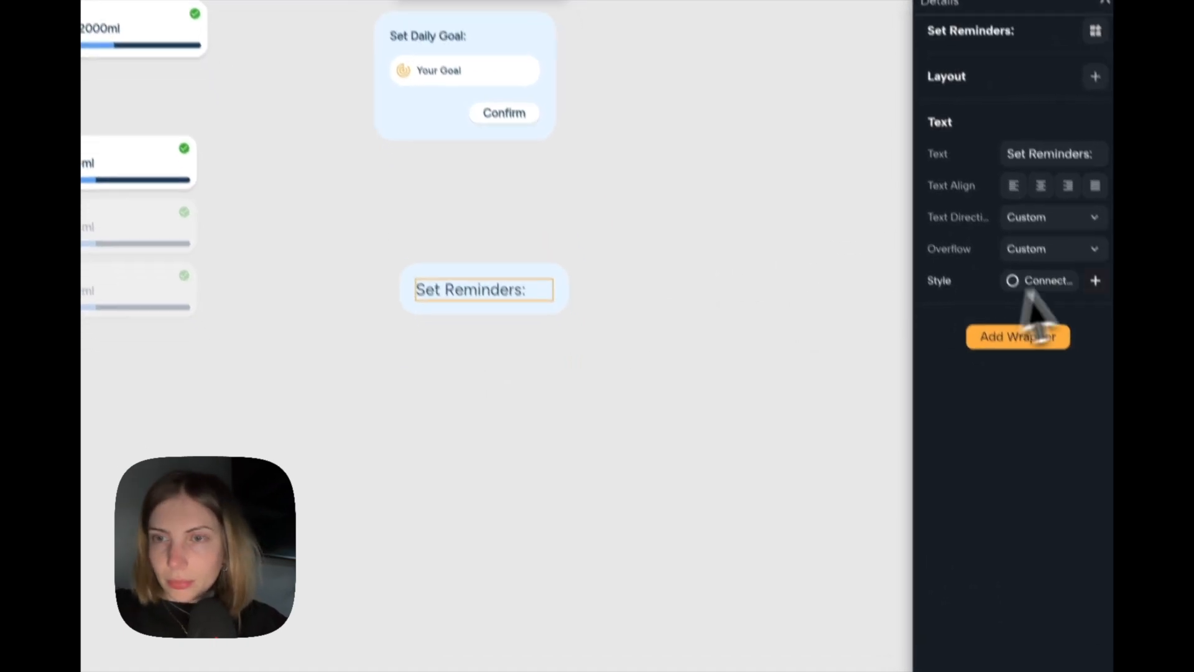
left_click(1058, 322)
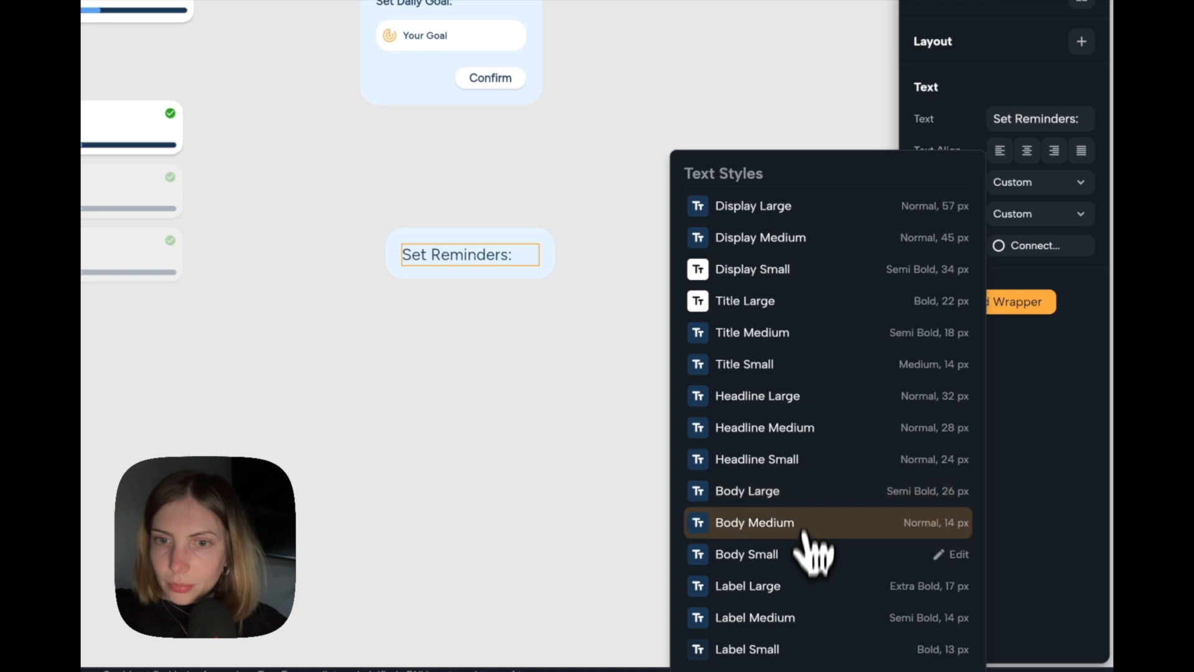
left_click(794, 649)
left_click(776, 625)
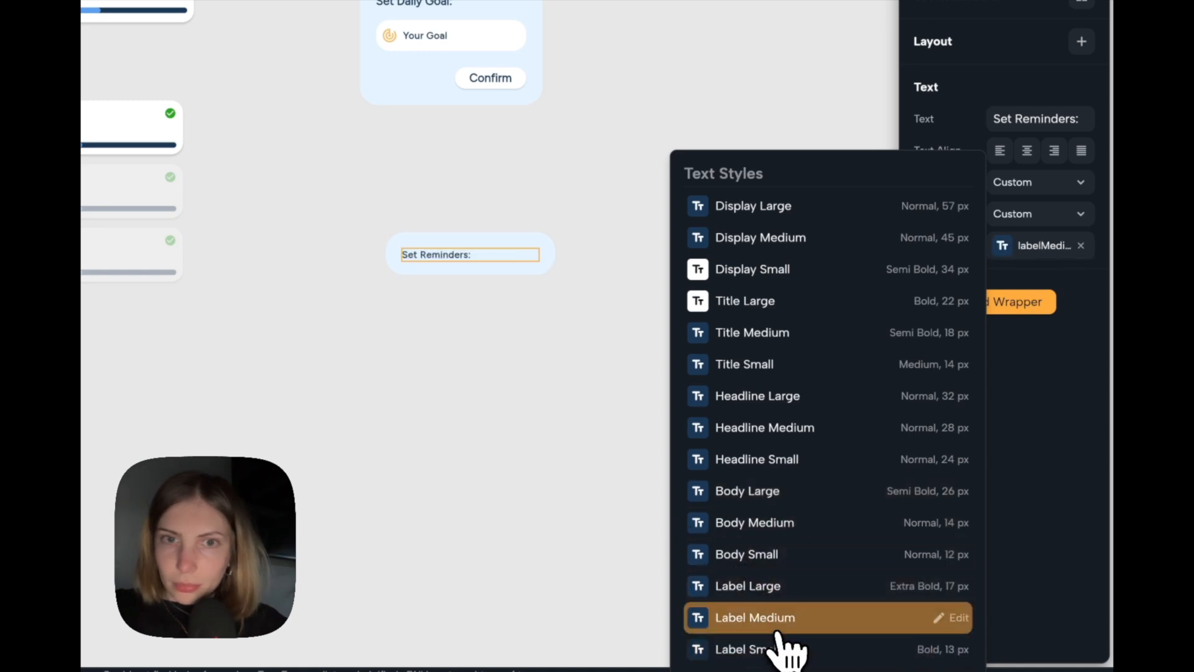
left_click(789, 591)
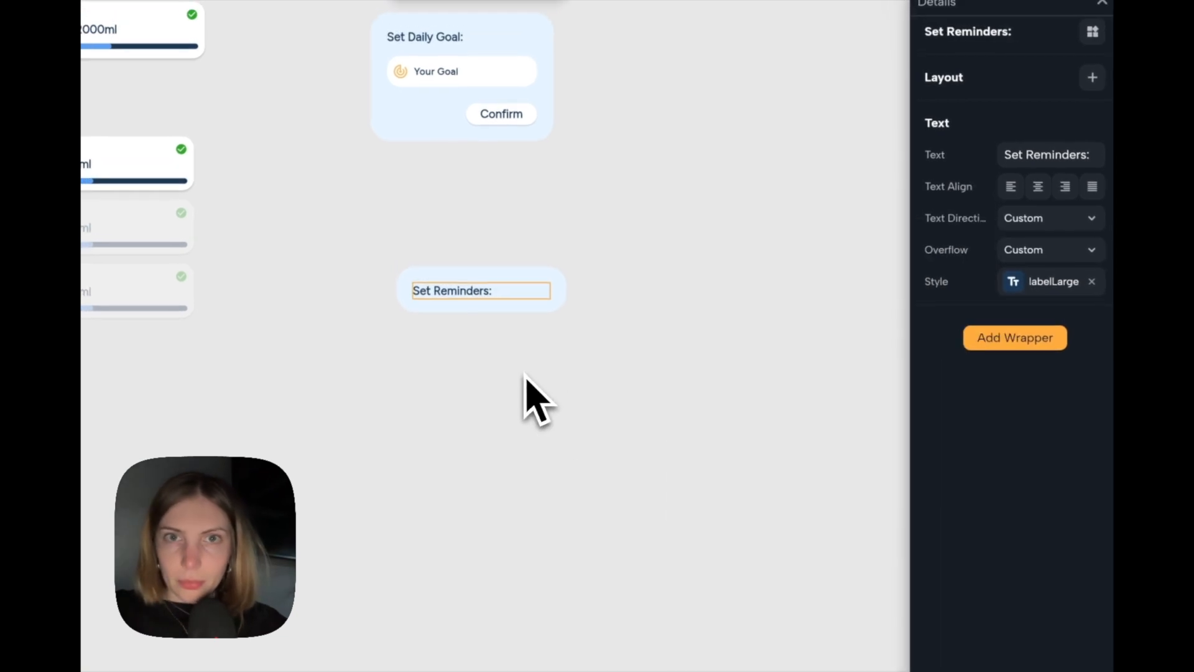
Add a Dropdown menu as the content of the Set Reminders alert dialog, searching for "drop".
left_click(567, 307)
left_click(558, 306)
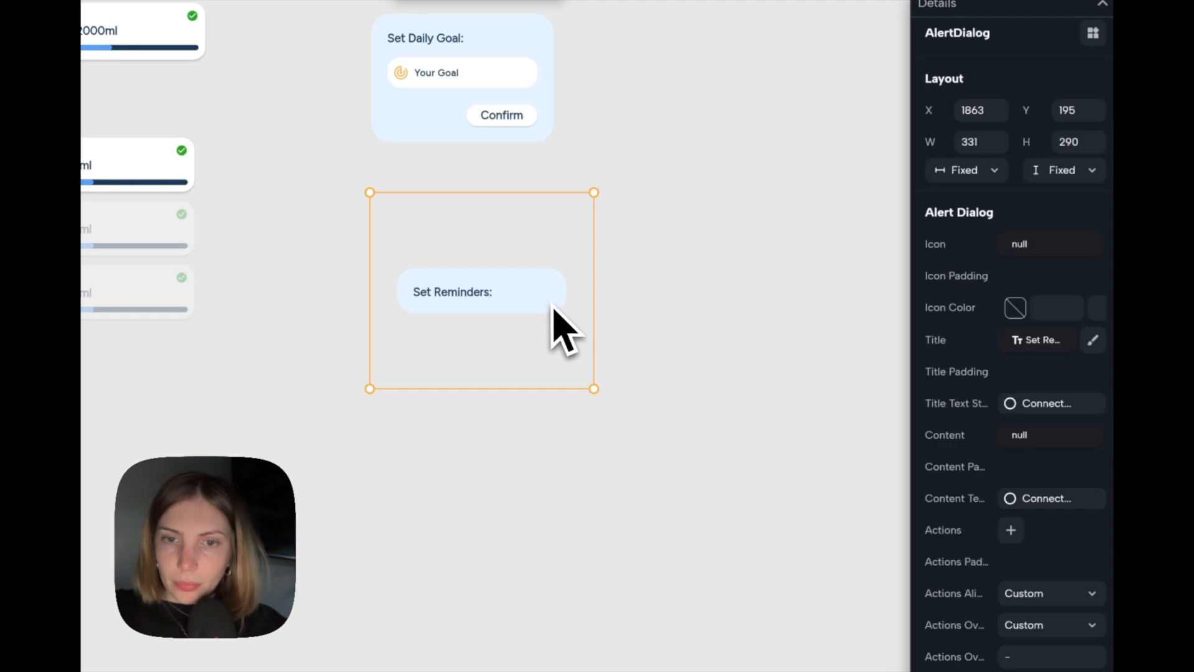
scroll(1011, 437, "down", 1)
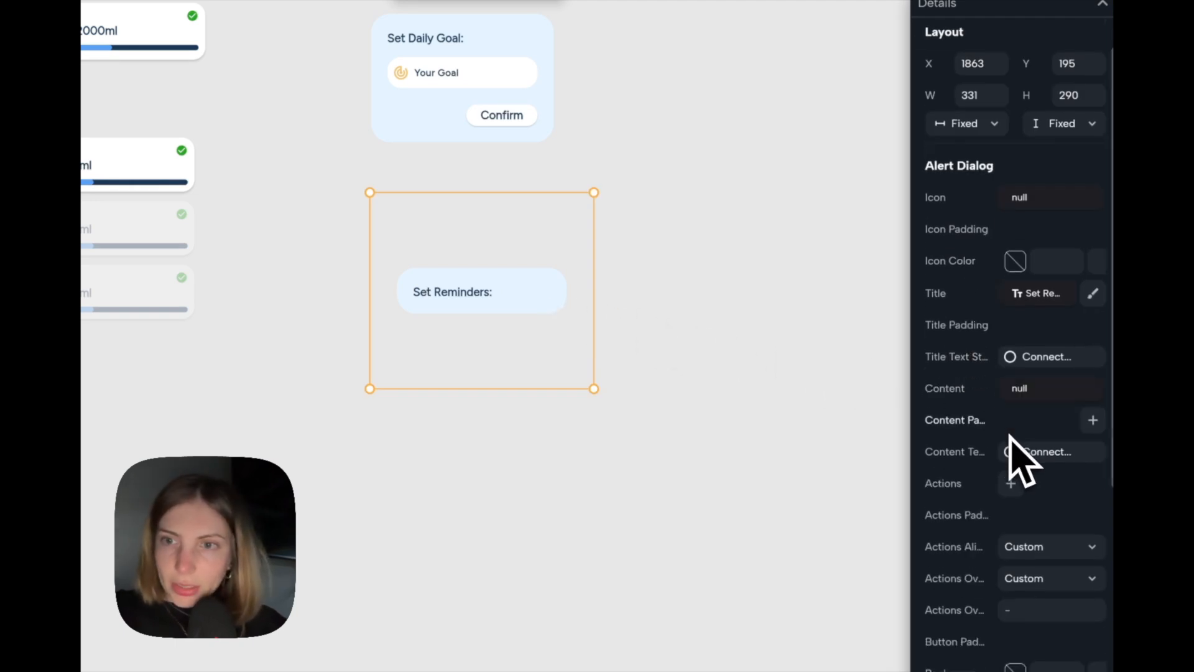
left_click(1026, 391)
type("drop")
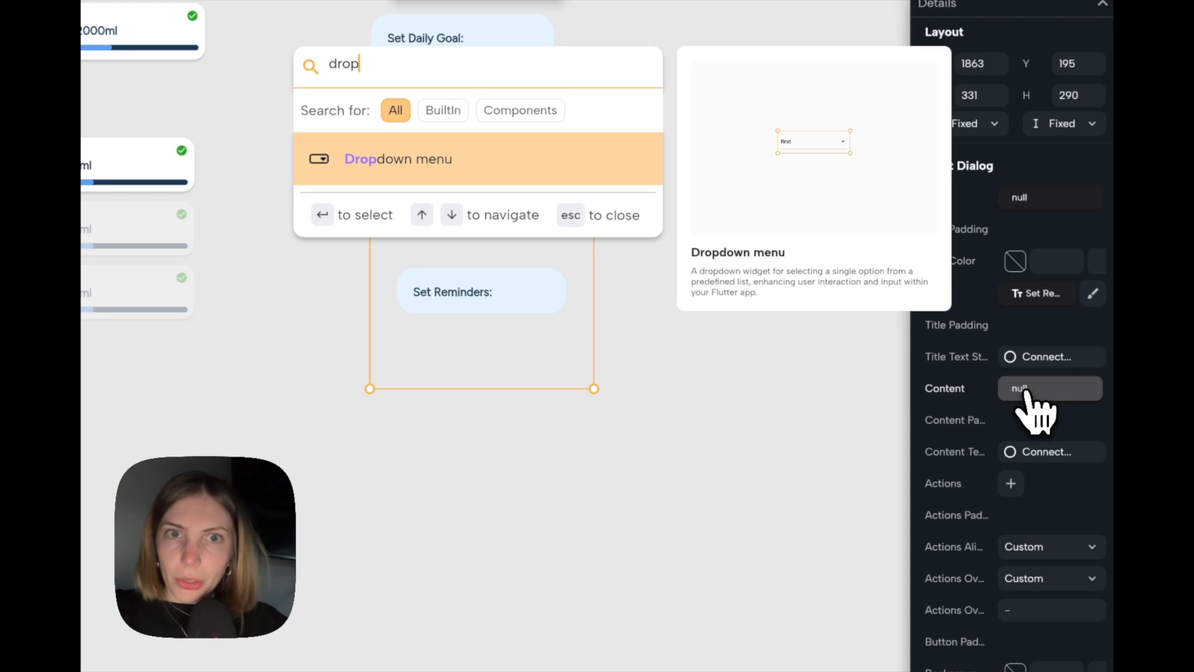
key("Return")
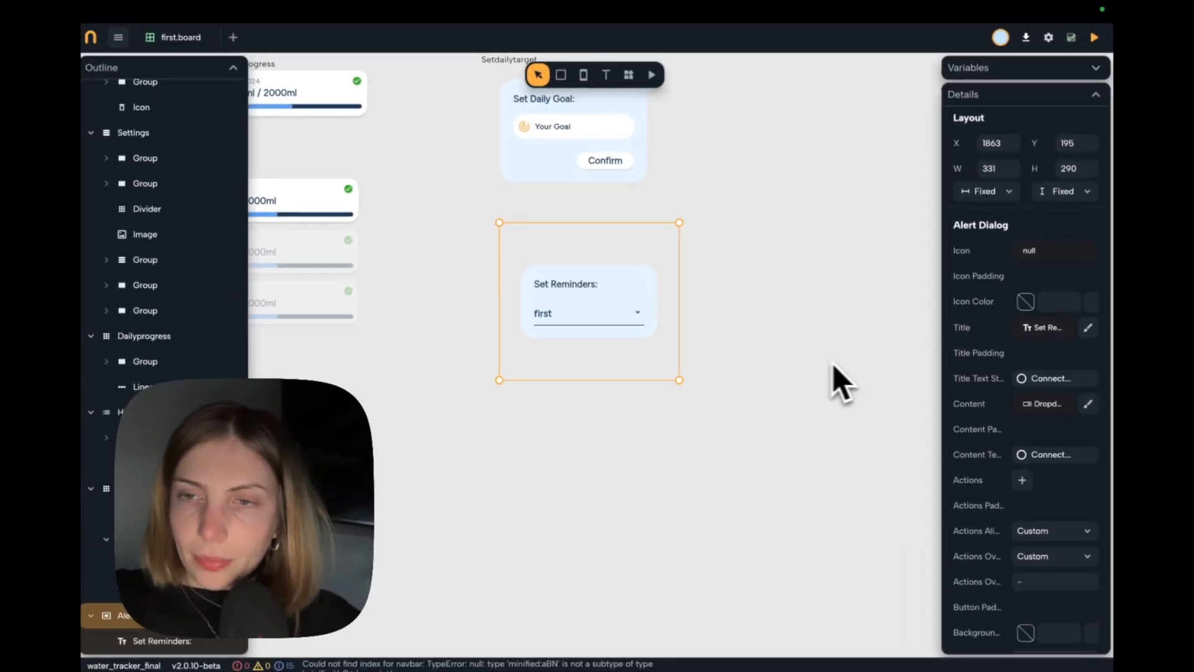
Set the dropdown menu's radius to 18 and add a decoration to it.
left_click(1088, 404)
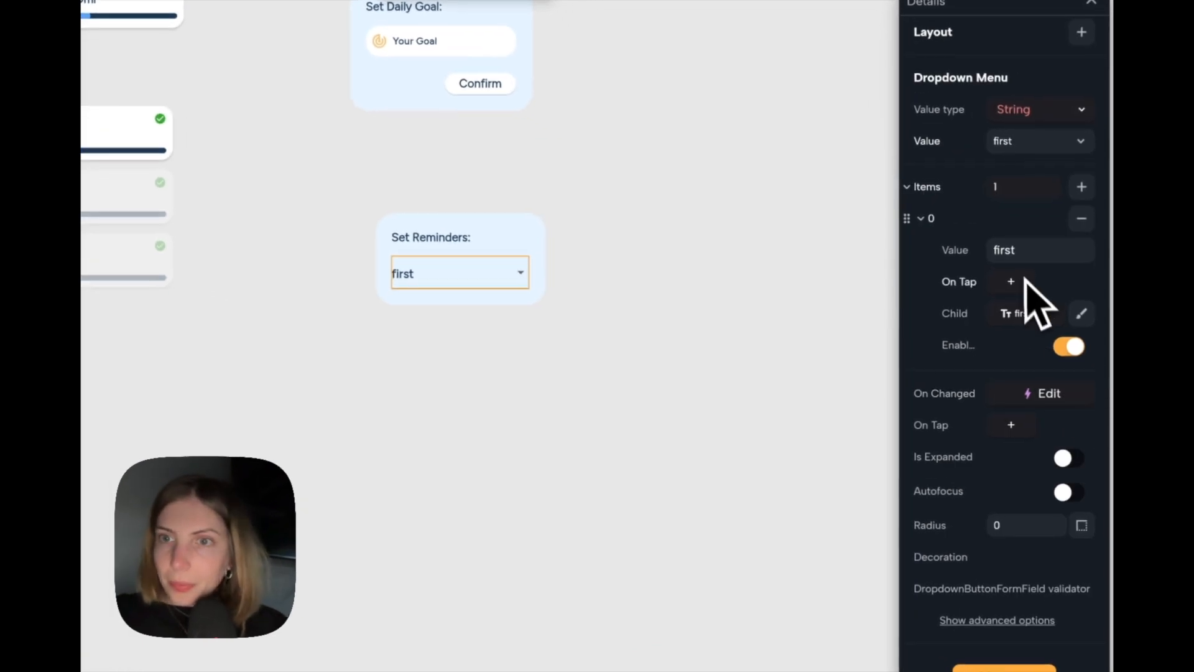
scroll(1023, 274, "down", 1)
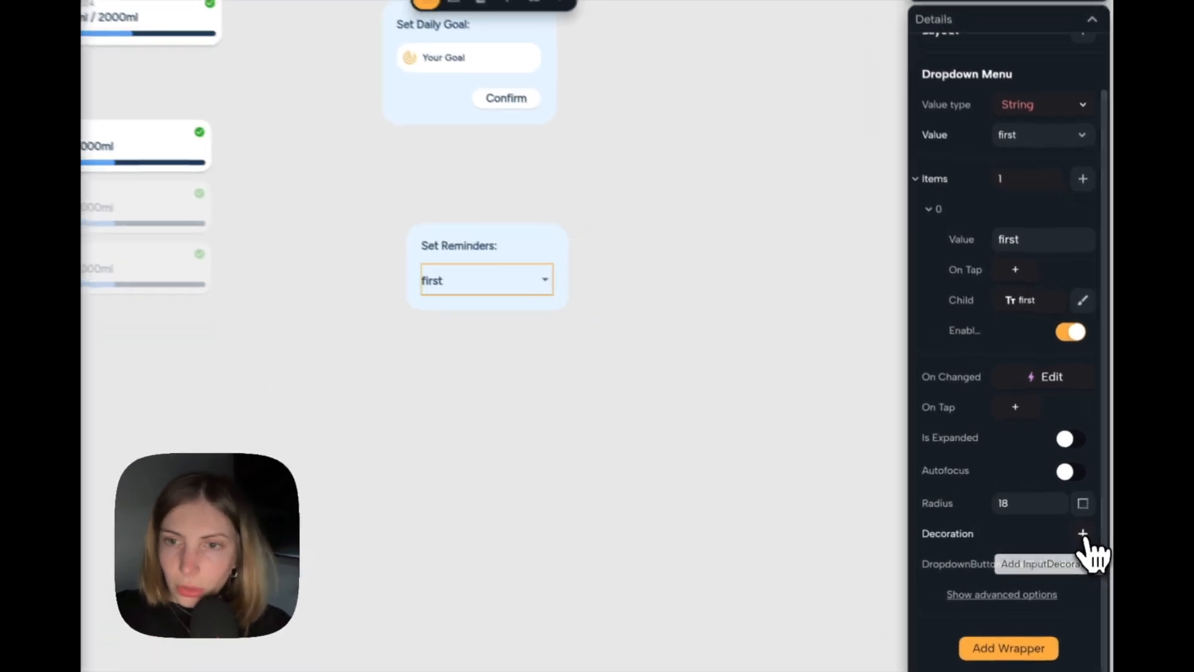
left_click(1087, 526)
scroll(1010, 551, "down", 5)
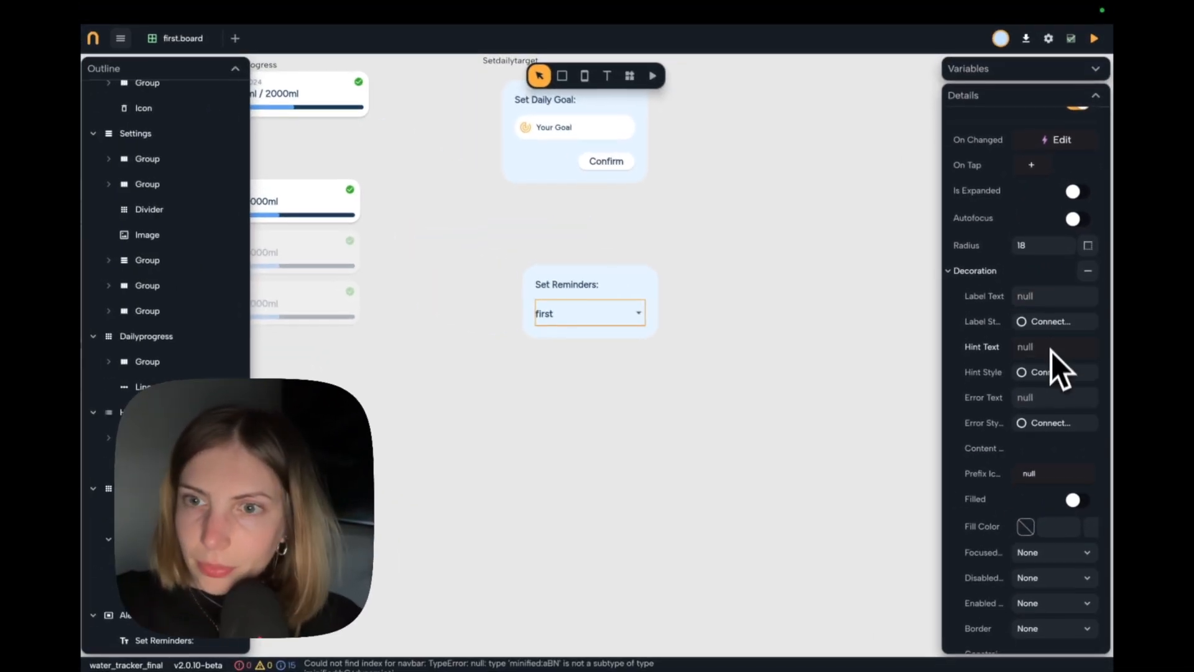
scroll(1051, 354, "down", 3)
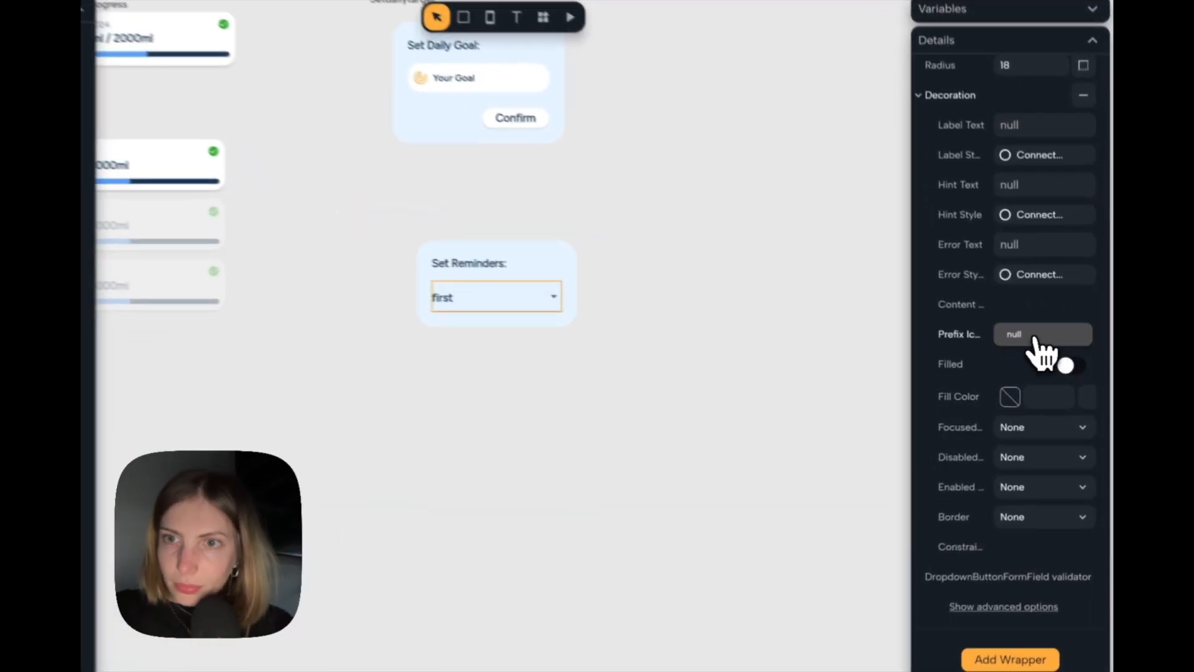
Add an Icon widget as the prefix icon in the dropdown menu's decoration.
left_click(1034, 339)
type("icon")
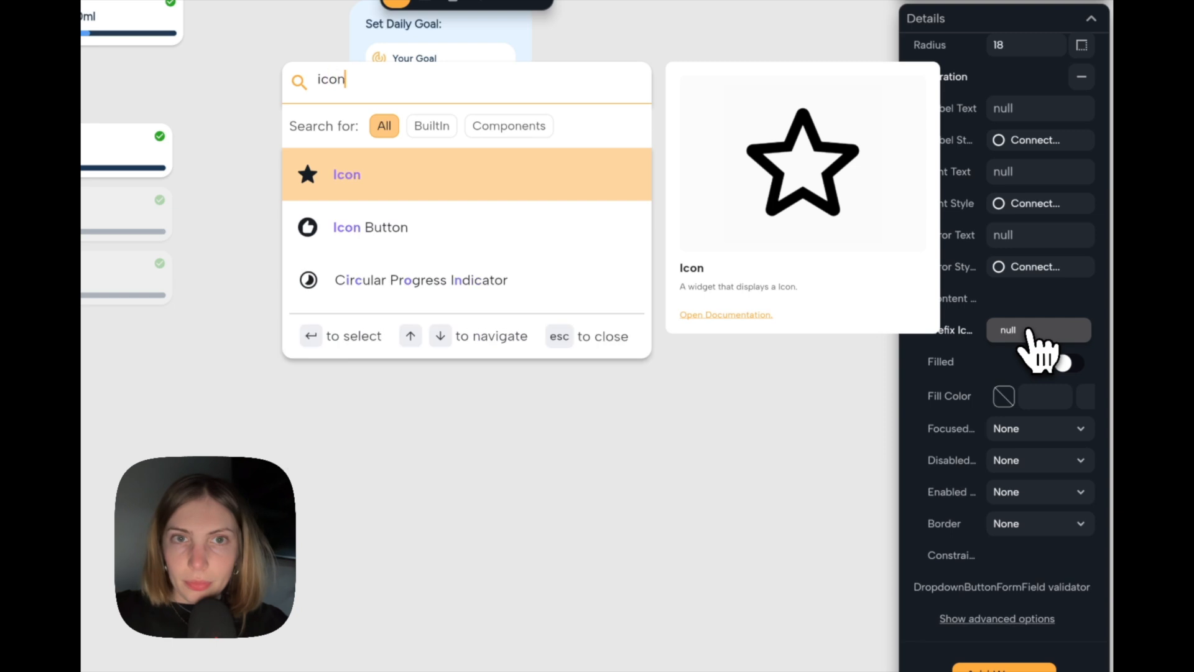
key("Return")
Change the prefix icon to a notification bell found by searching "noti" and color it with the theme's Tertiary.
left_click(1026, 331)
left_click(1037, 177)
type("noti")
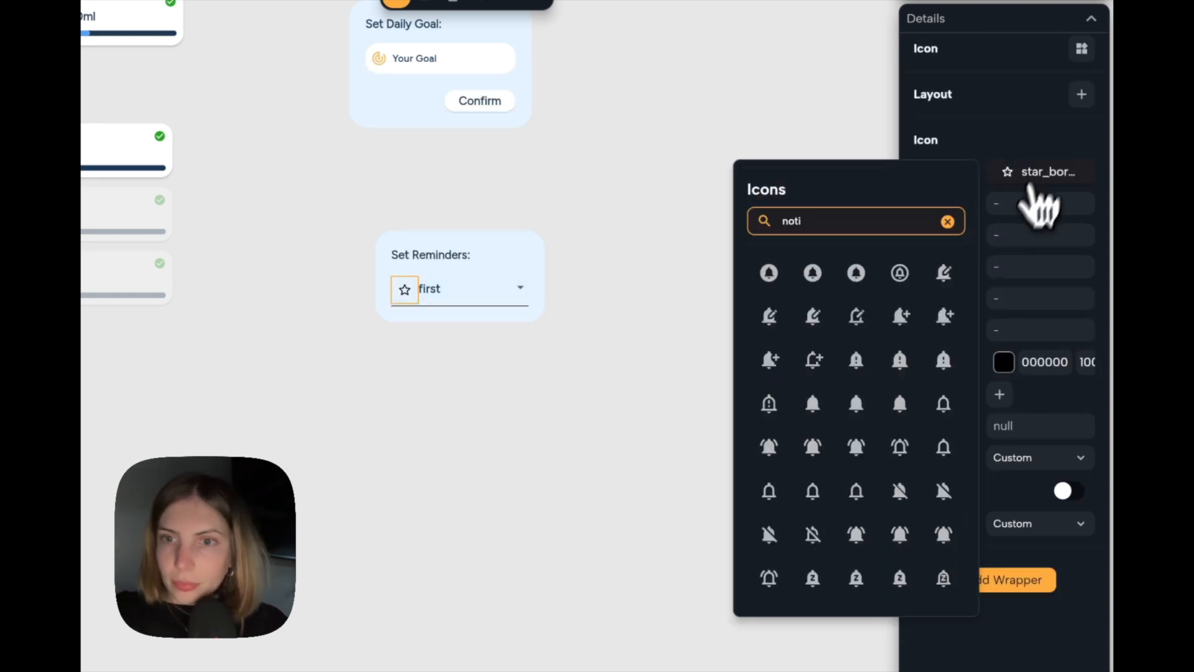
left_click(865, 398)
left_click(1005, 363)
left_click(799, 571)
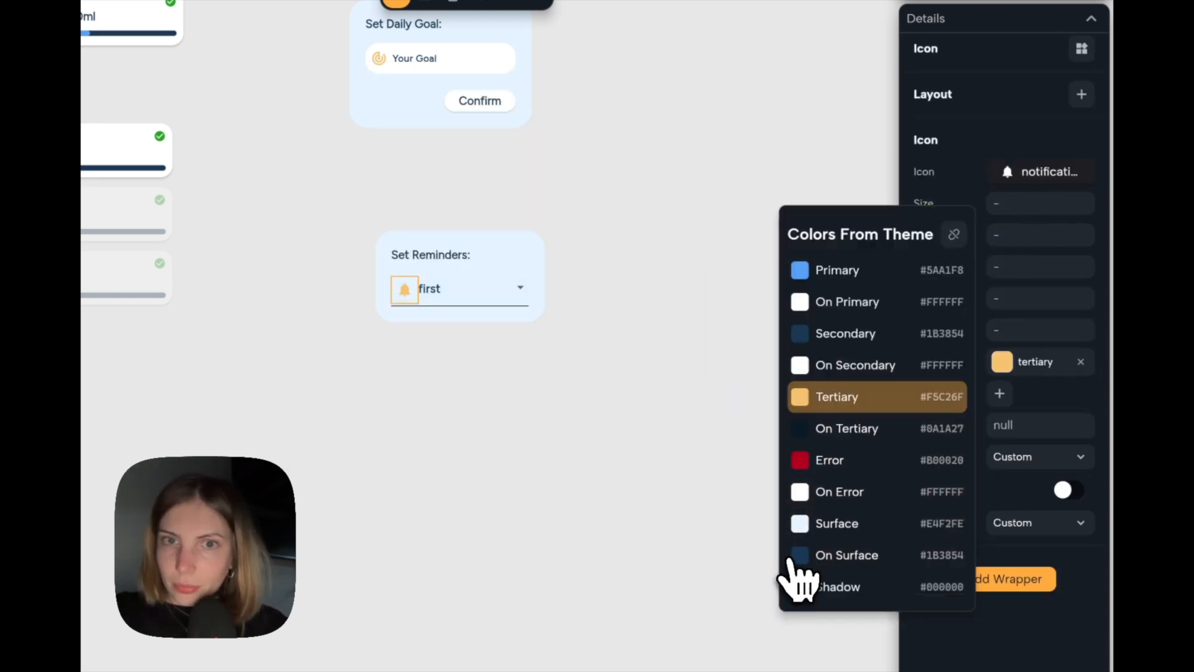
left_click(1046, 420)
Turn on Filled for the dropdown menu's decoration and set its fill color to the theme's On Primary.
left_click(563, 293)
left_click(466, 292)
scroll(977, 474, "down", 7)
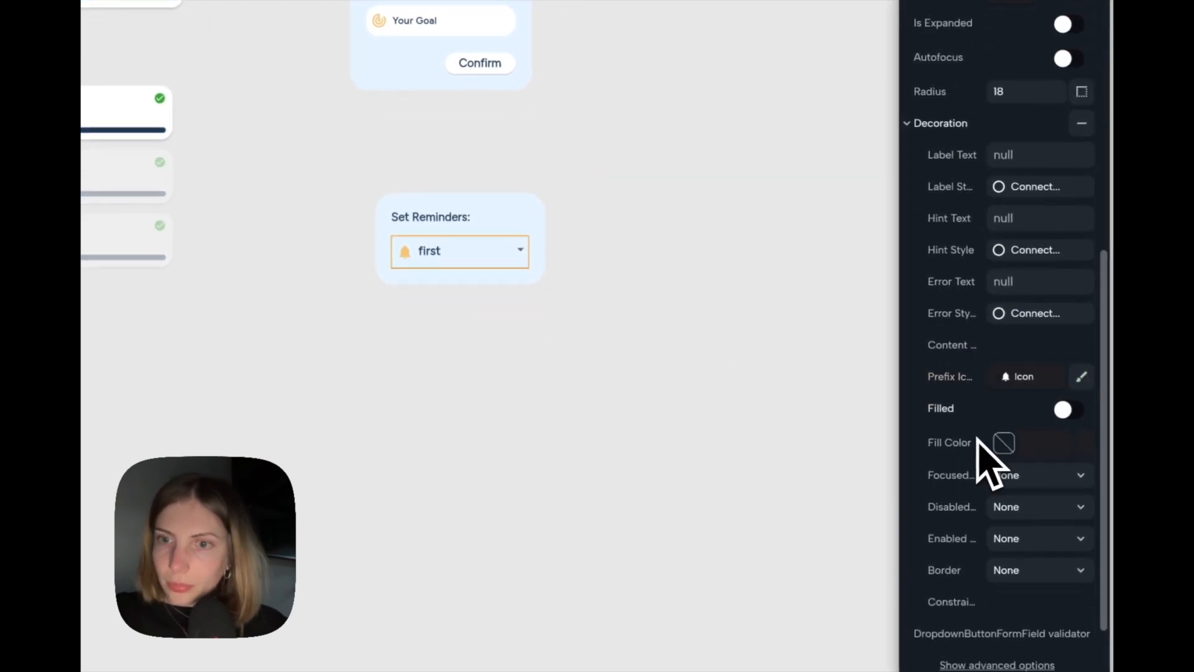
scroll(1037, 398, "down", 1)
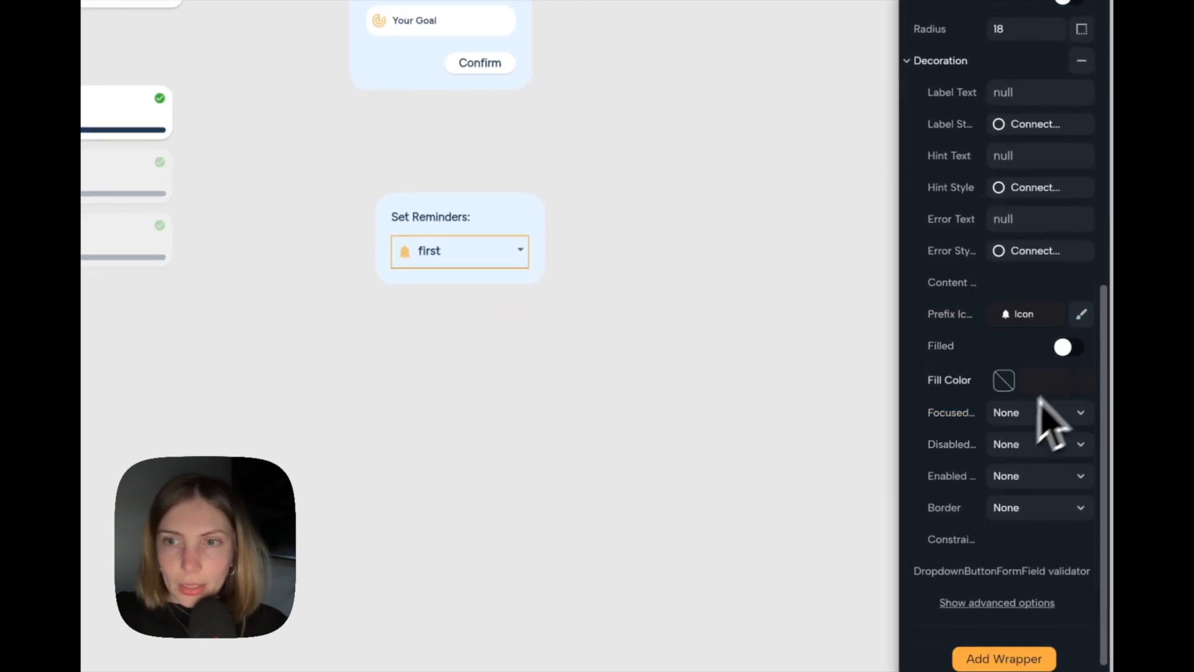
left_click(1021, 380)
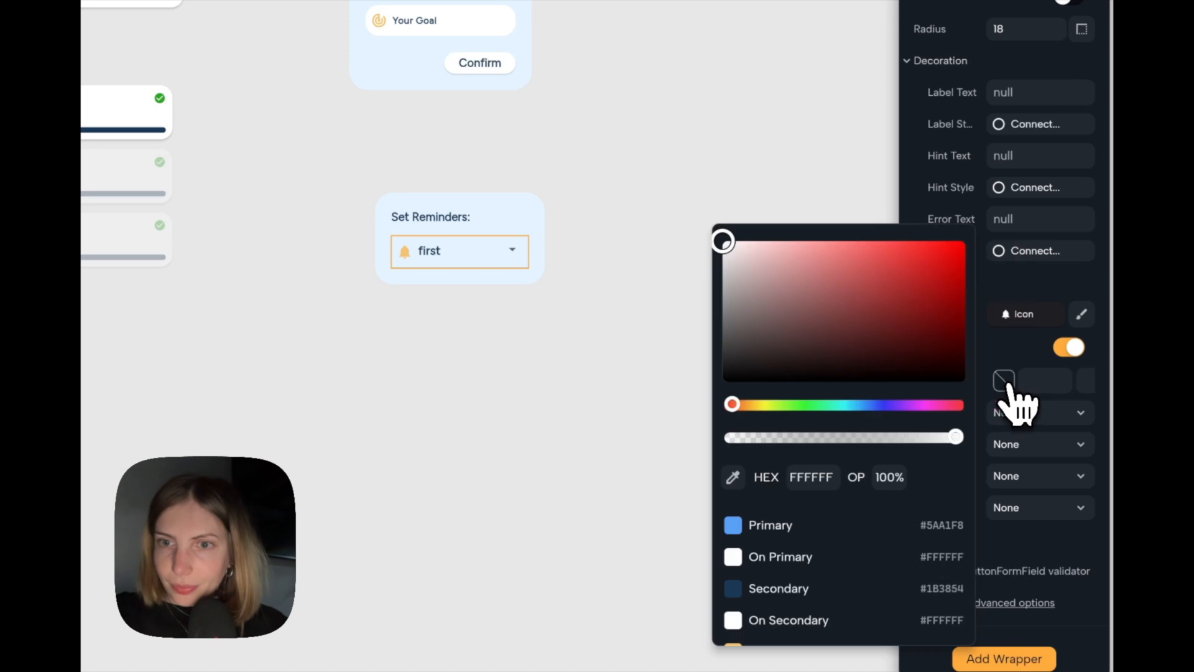
left_click(849, 555)
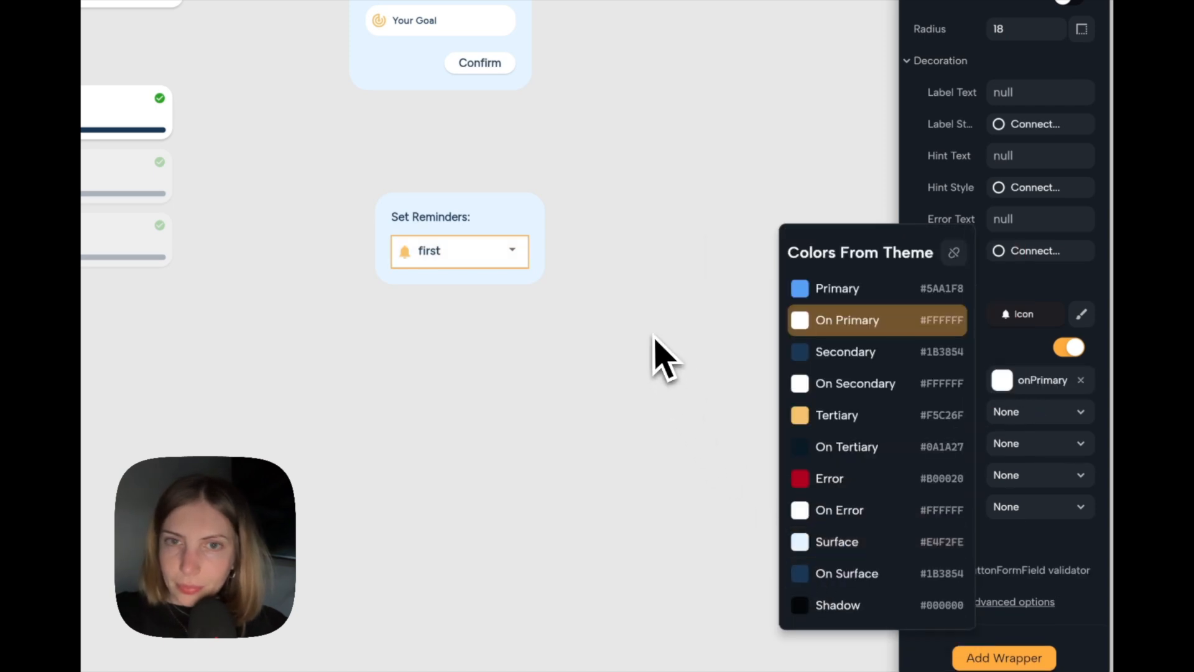
left_click(666, 360)
Add one action to the Set Reminders alert dialog.
left_click(663, 336)
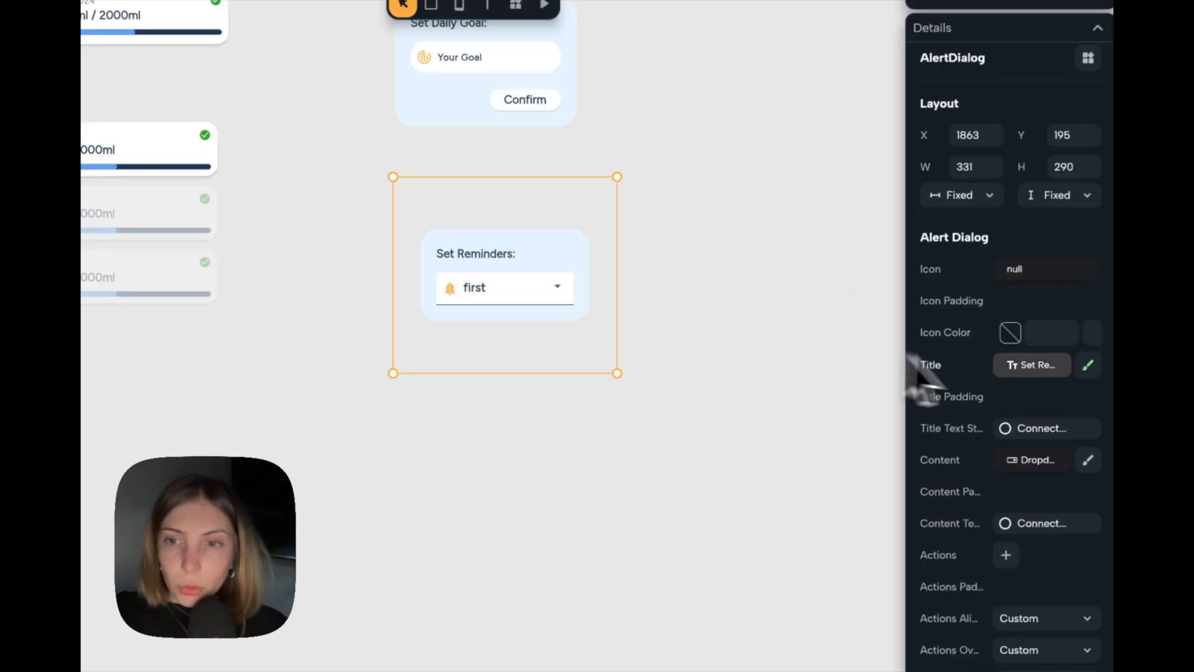
scroll(1013, 458, "down", 5)
left_click(1005, 398)
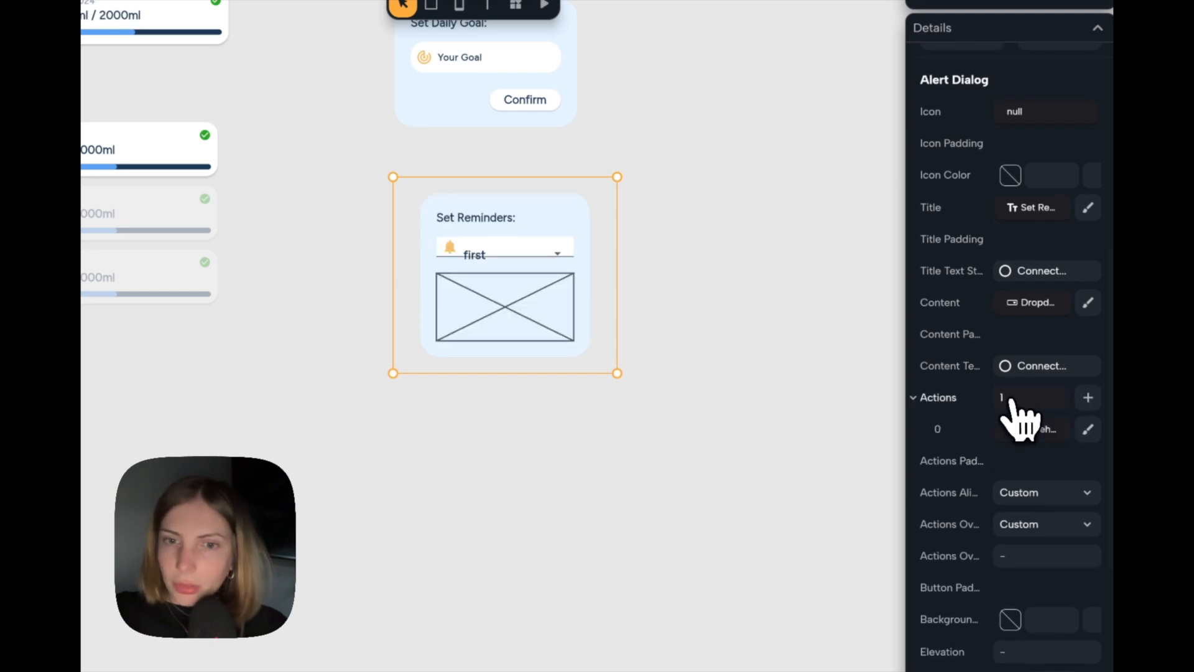
Replace the placeholder action in the Set Reminders alert dialog with a Button widget.
scroll(1015, 401, "down", 1)
left_click(1016, 444)
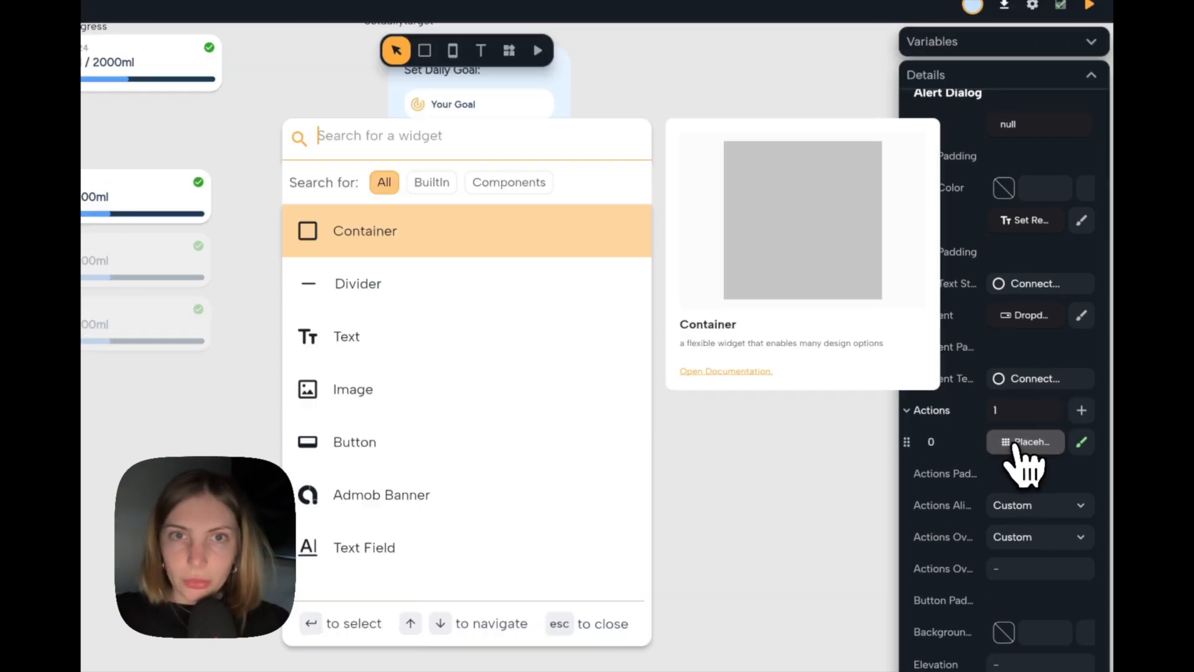
type("button")
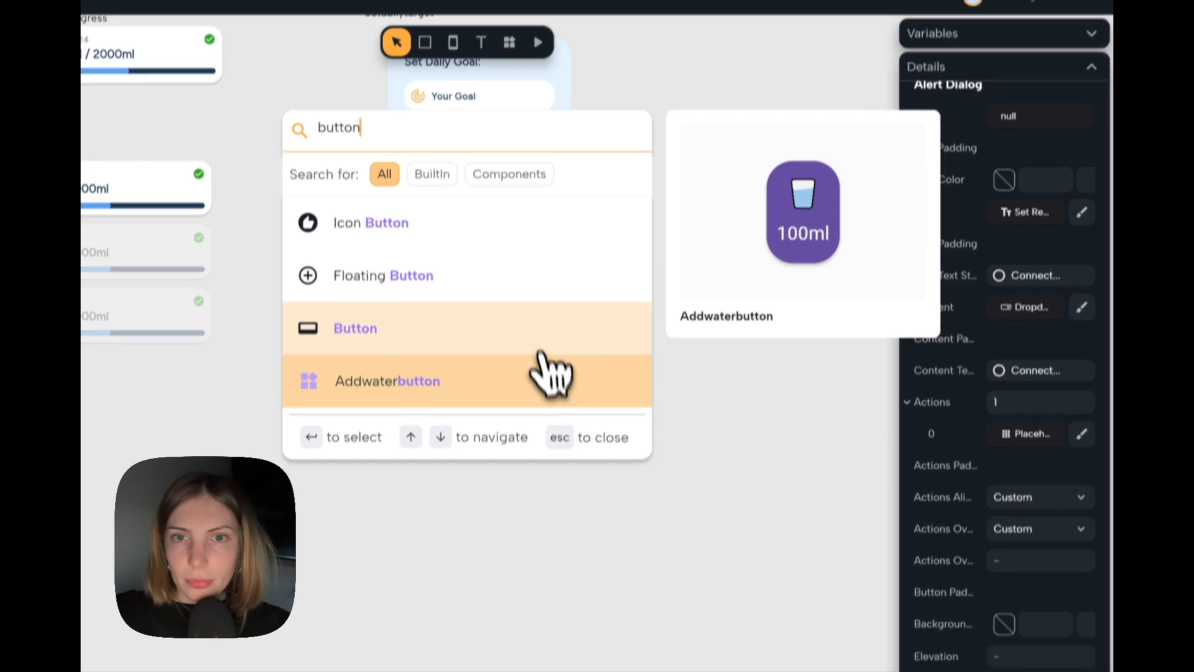
left_click(544, 352)
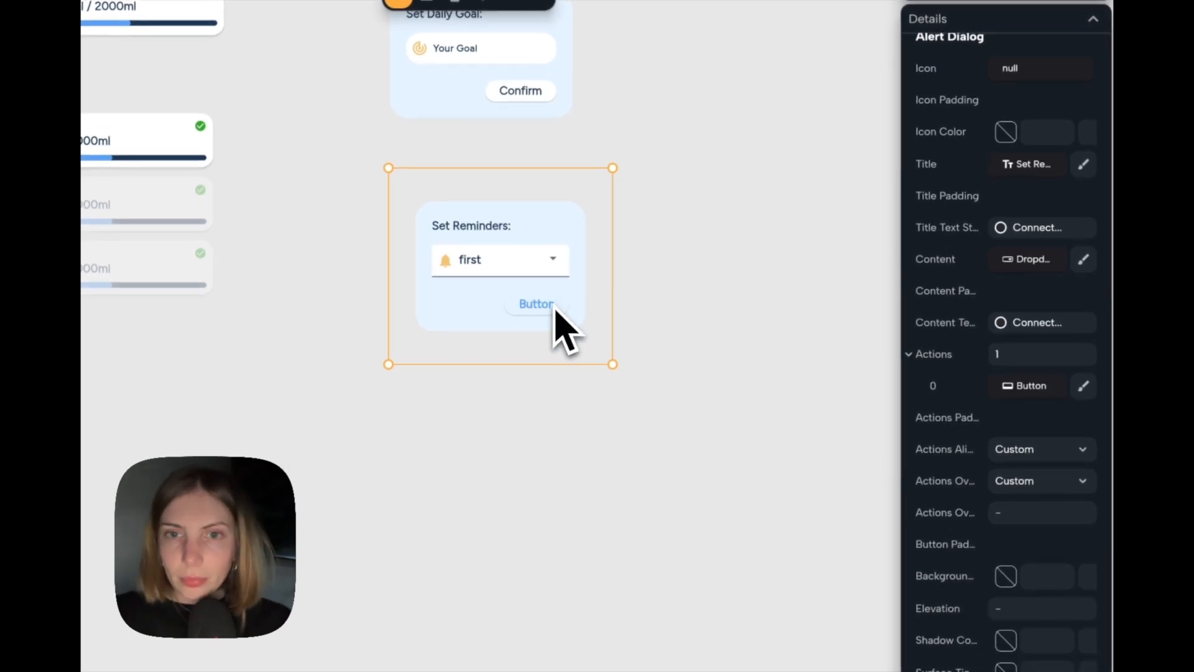
Set the color of the Set Reminders dialog's button to the theme's On Primary.
left_click(556, 309)
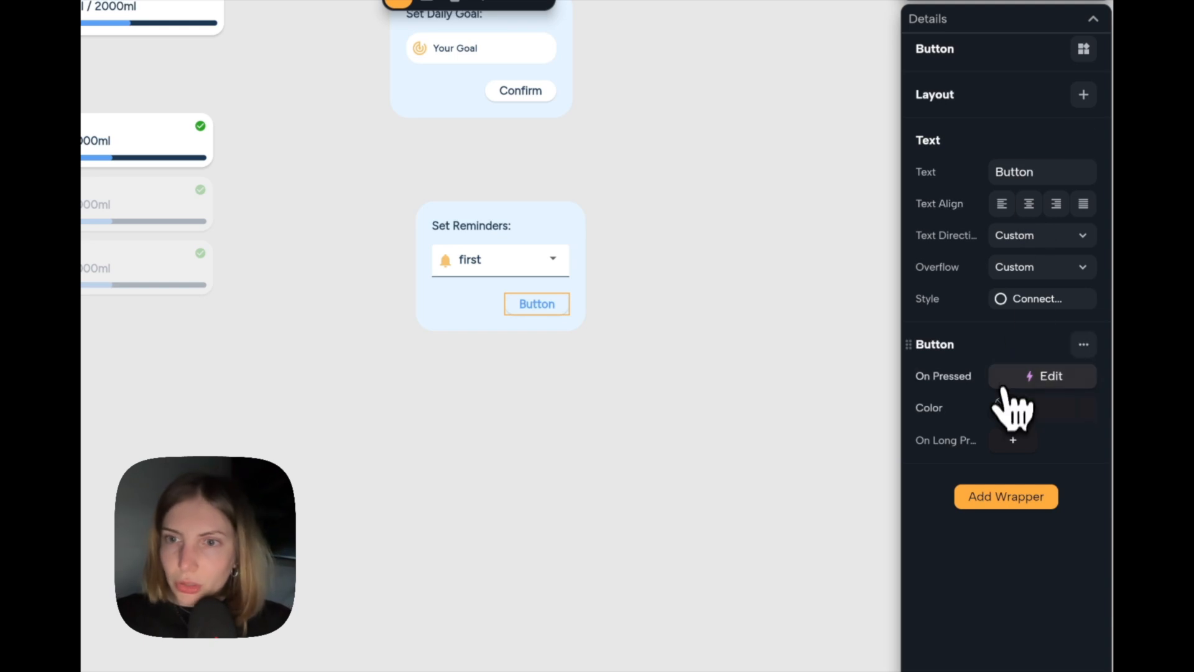
left_click(1006, 407)
left_click(836, 583)
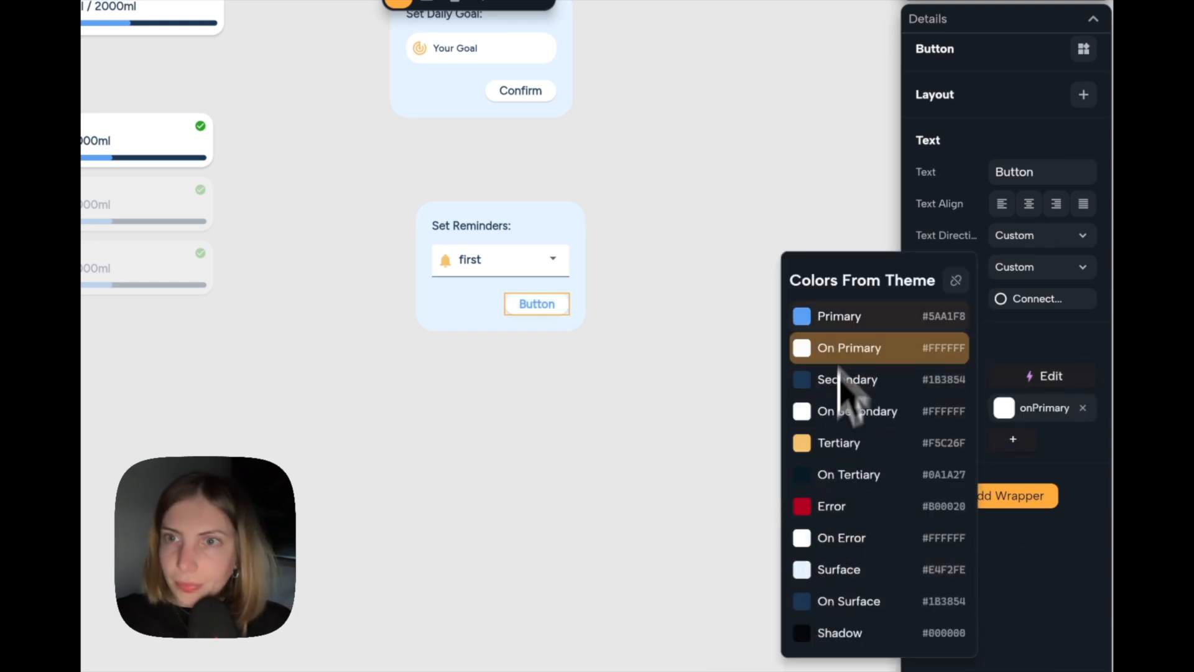
Change the button's text to "Confirm" and set its text color to the theme's Secondary.
double_click(1032, 172)
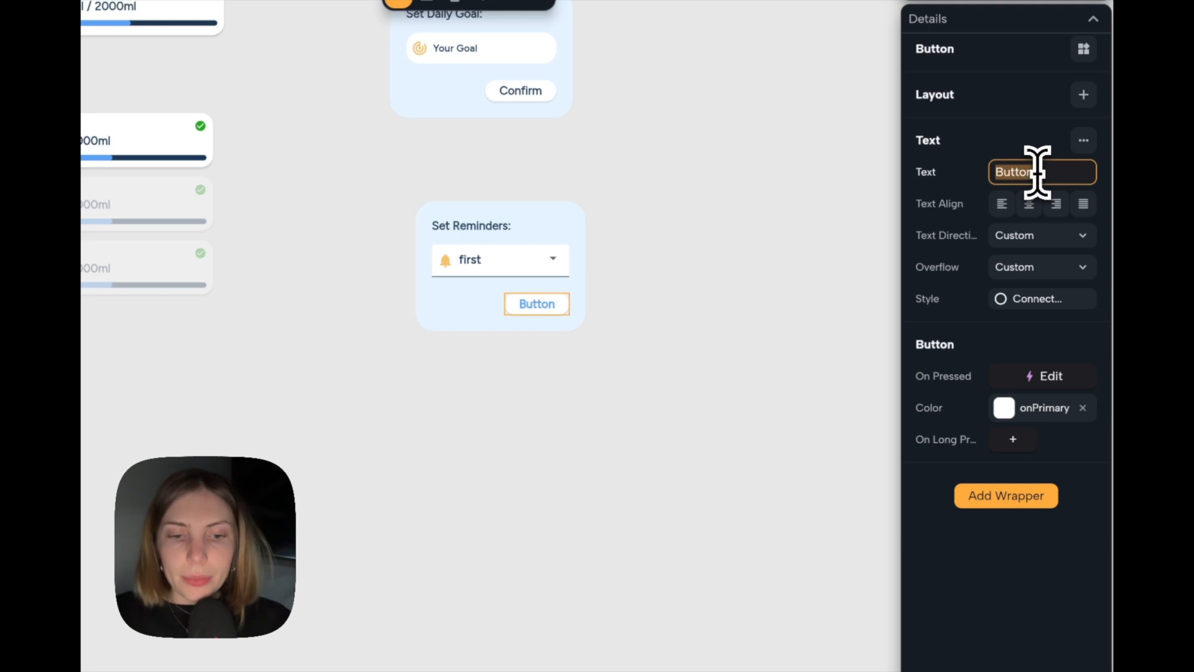
left_click(1028, 302)
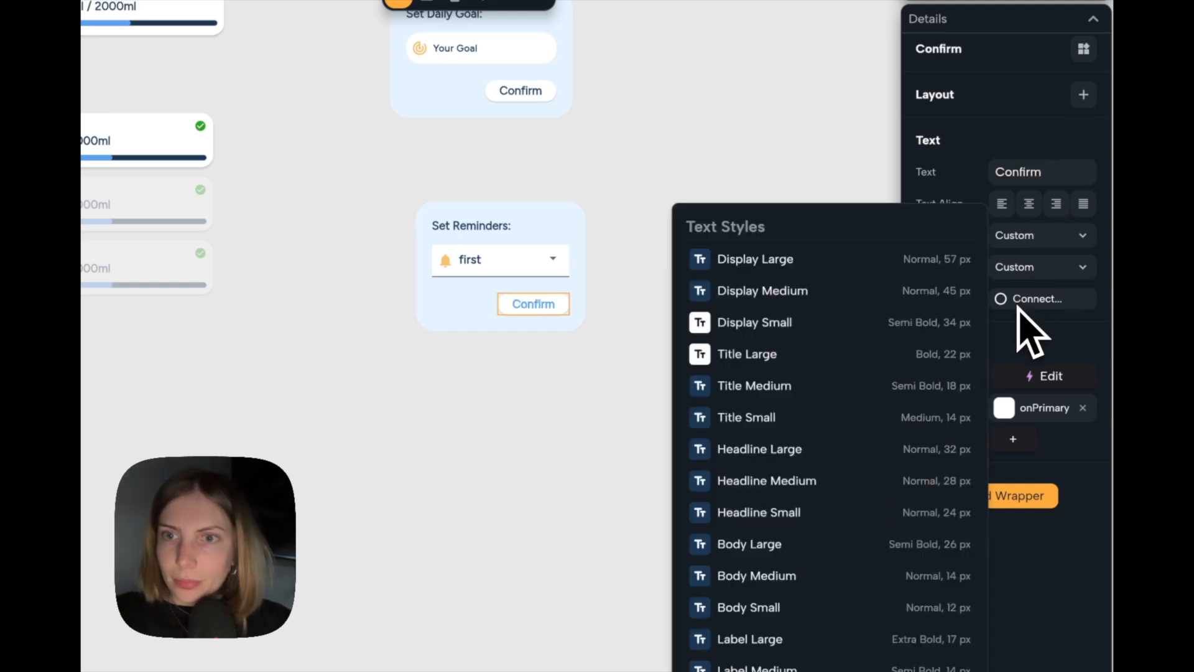
left_click(1035, 322)
left_click(1083, 300)
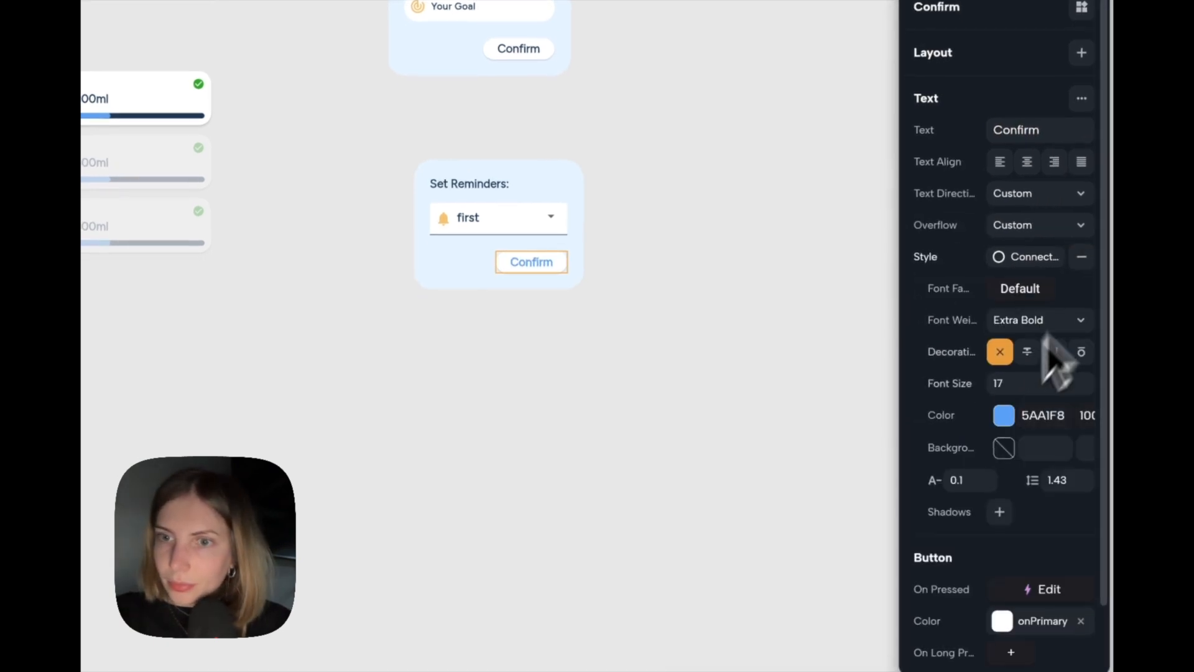
left_click(1004, 415)
left_click(796, 622)
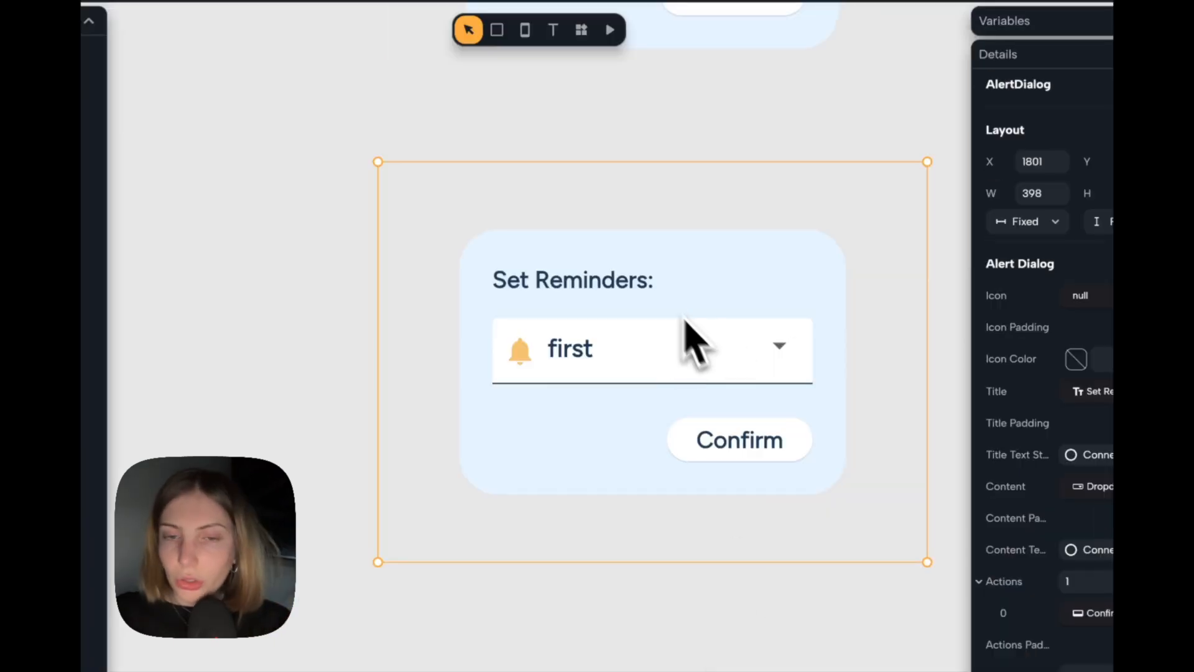
Turn the Set Reminders alert dialog into a component named "setreminders".
scroll(672, 266, "down", 5)
scroll(674, 267, "right", 1)
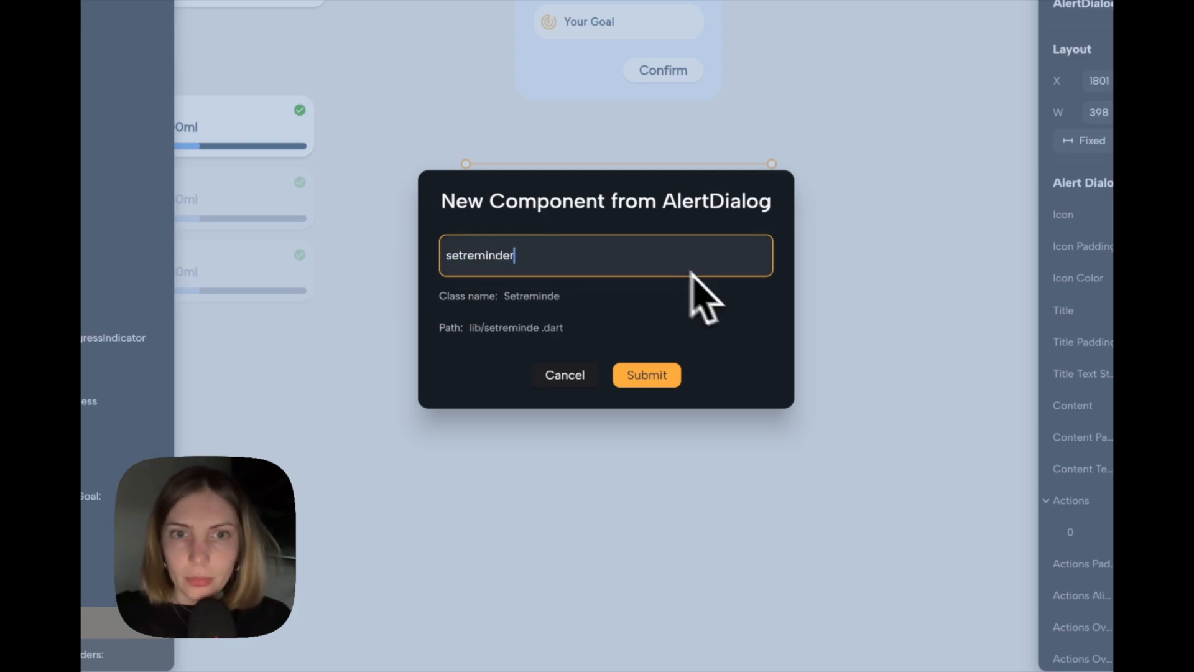
left_click(647, 375)
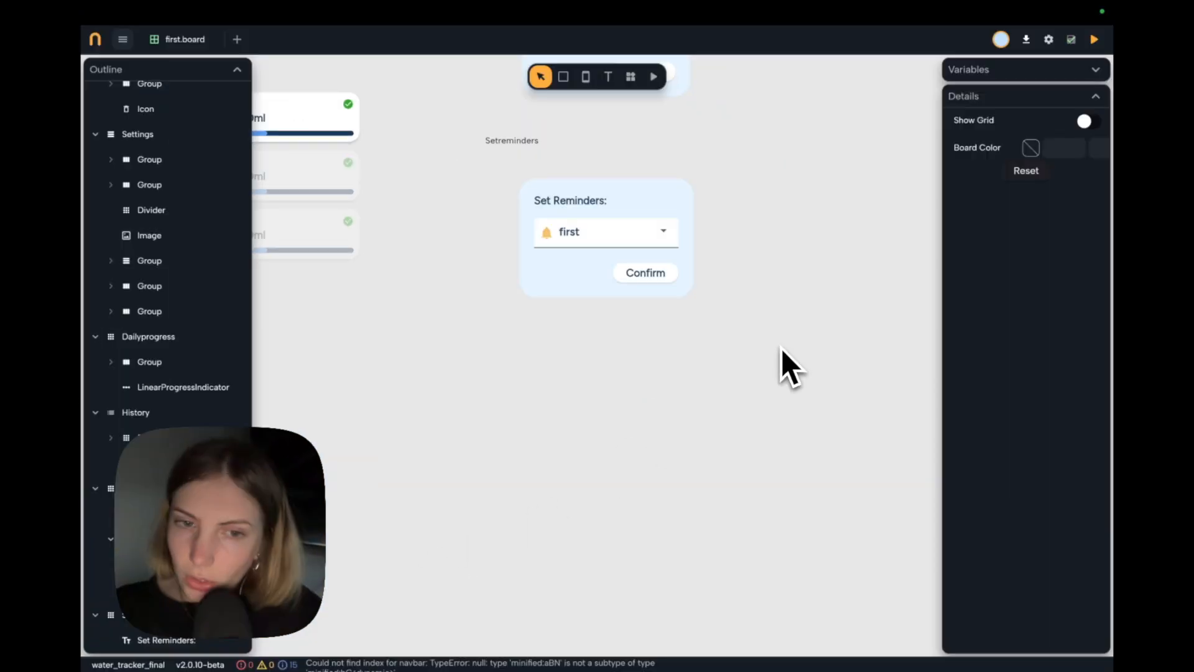
Look over the board's pages and components, including the add button on the home page.
scroll(781, 349, "down", 1)
scroll(781, 348, "down", 5)
scroll(782, 348, "left", 2)
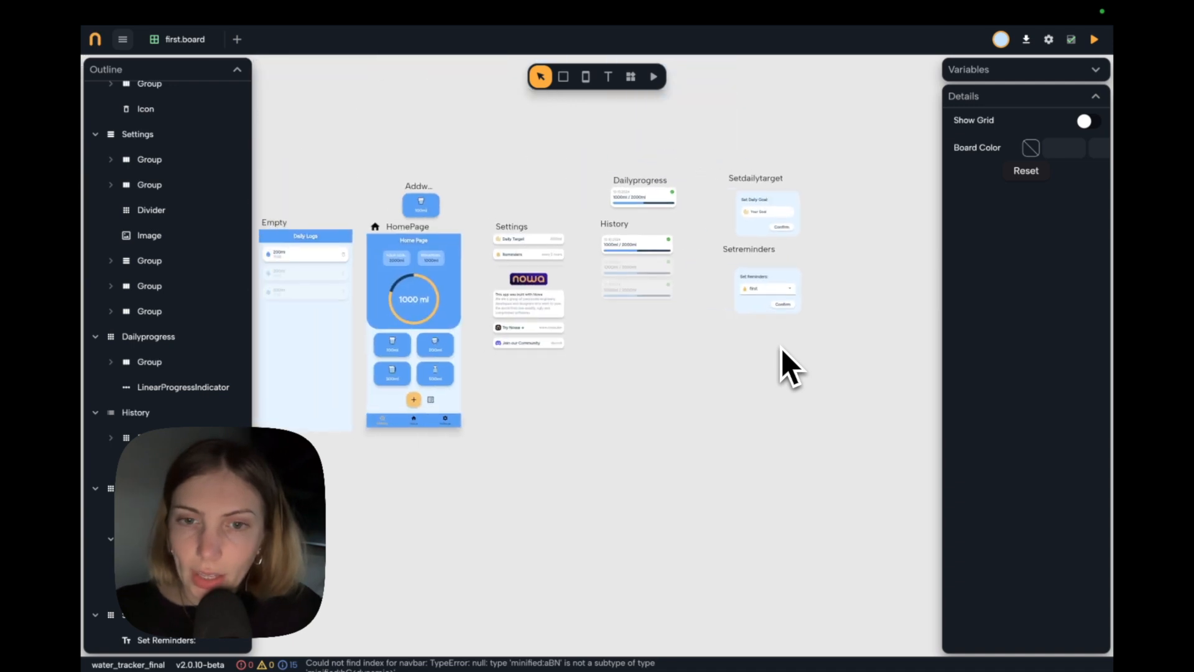
scroll(473, 410, "up", 5)
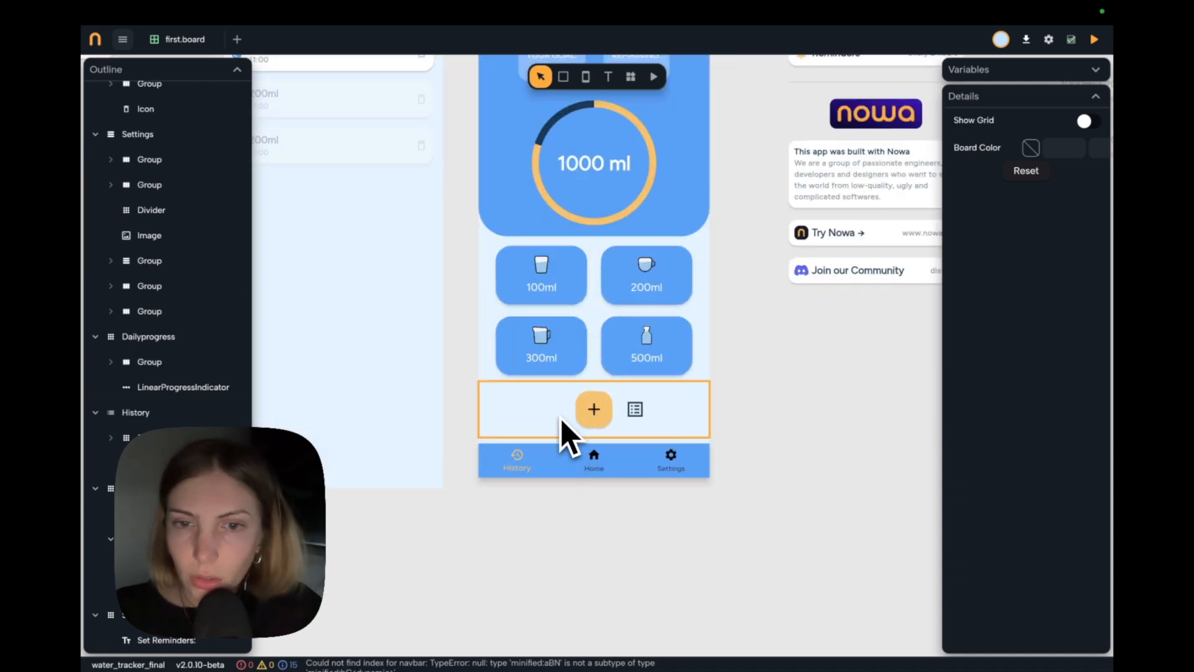
scroll(561, 419, "down", 5)
scroll(611, 388, "right", 2)
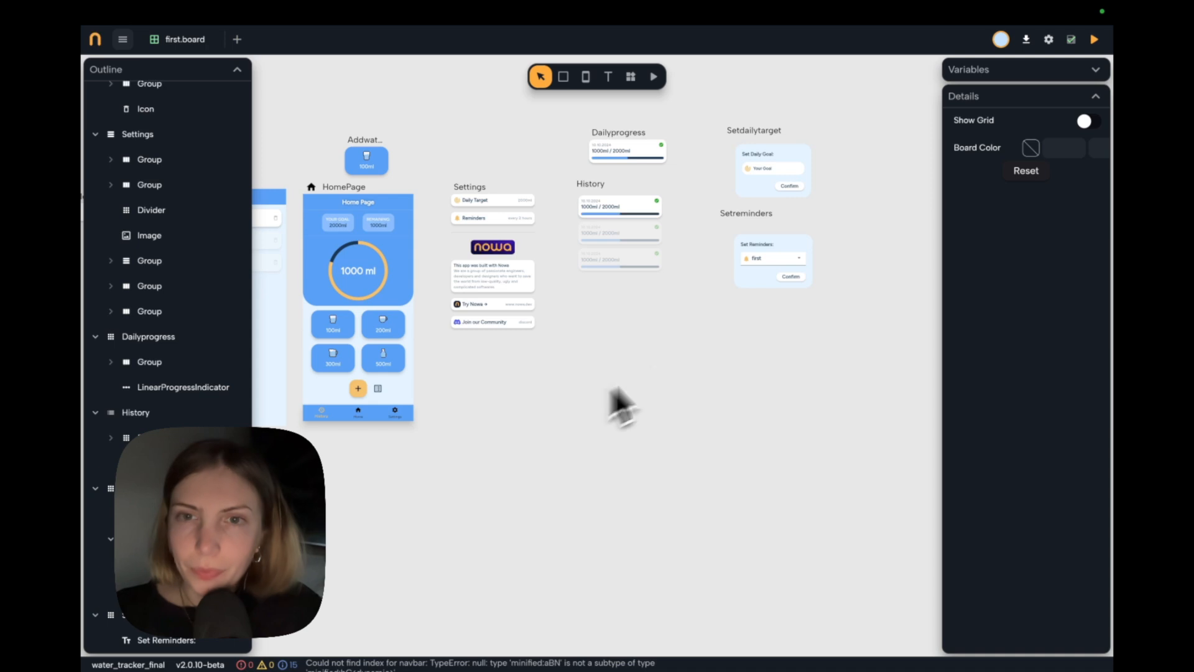
scroll(659, 367, "right", 2)
scroll(709, 346, "up", 4)
scroll(660, 268, "up", 1)
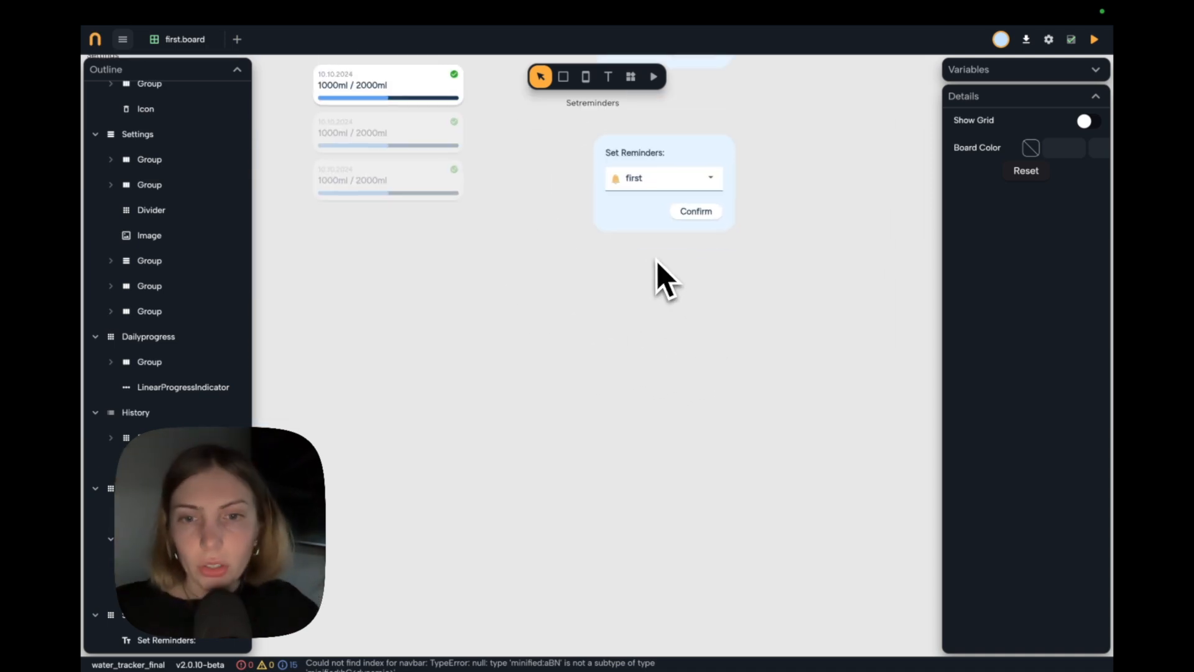
Add an Alert Dialog below the Setreminders component and size it to about 324 by 265.
left_click(631, 76)
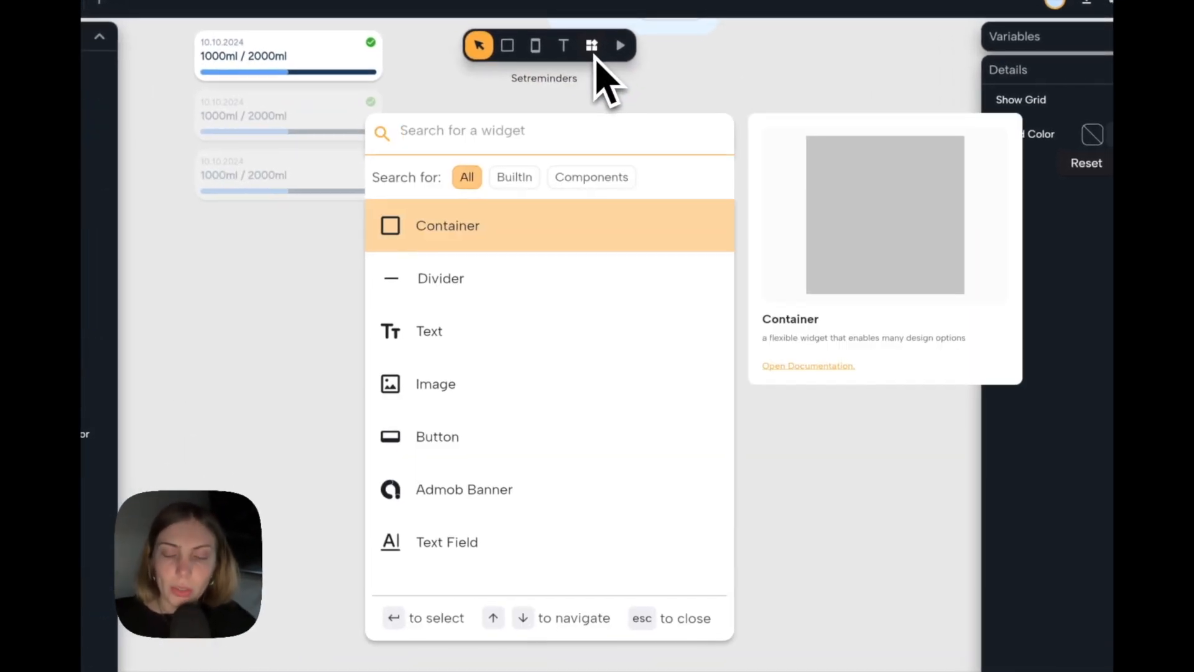
type("ale")
key("Return")
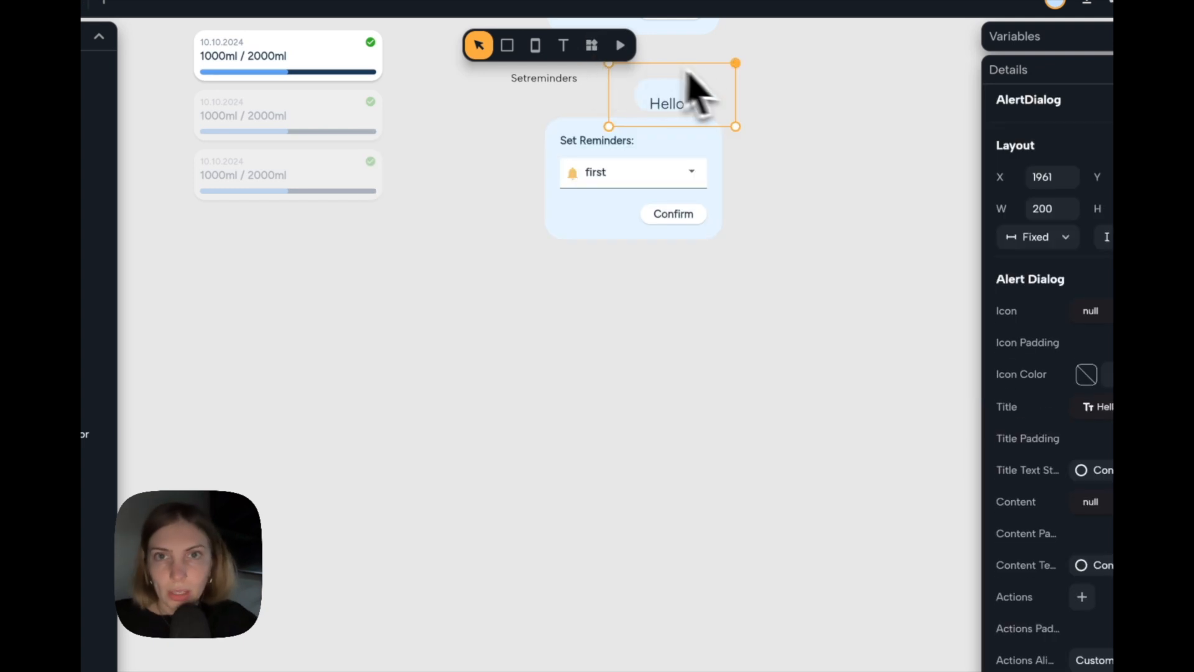
left_click_drag(698, 100, 746, 461)
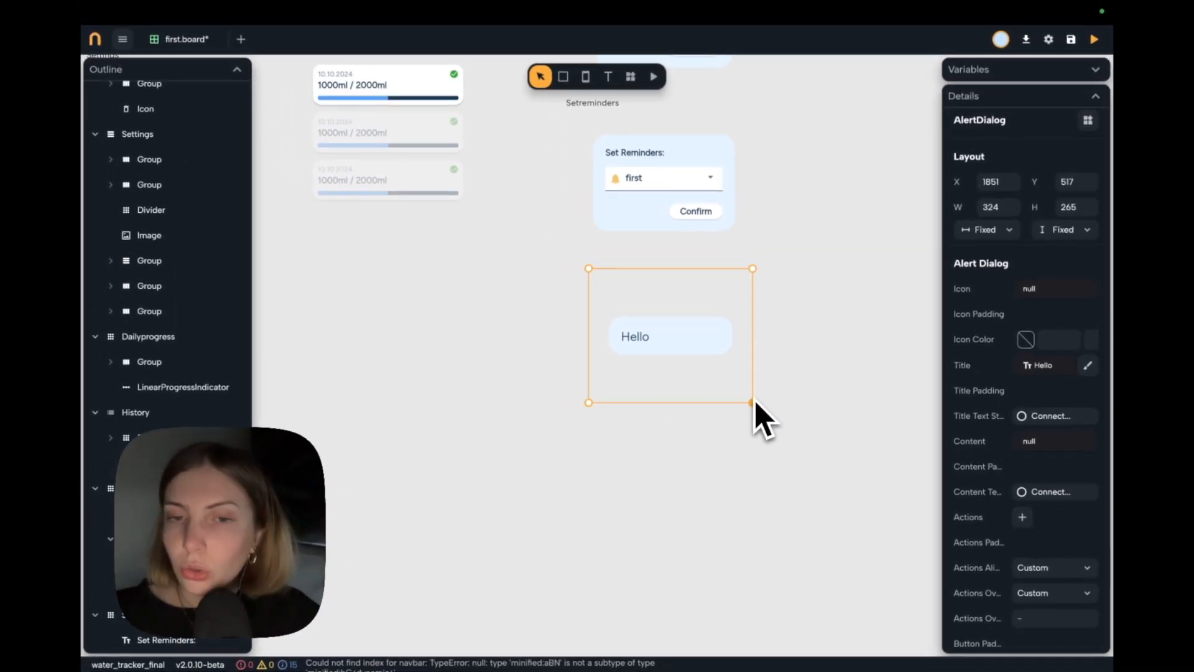
Apply the Label Large text style to the new alert dialog's title.
scroll(684, 371, "right", 1)
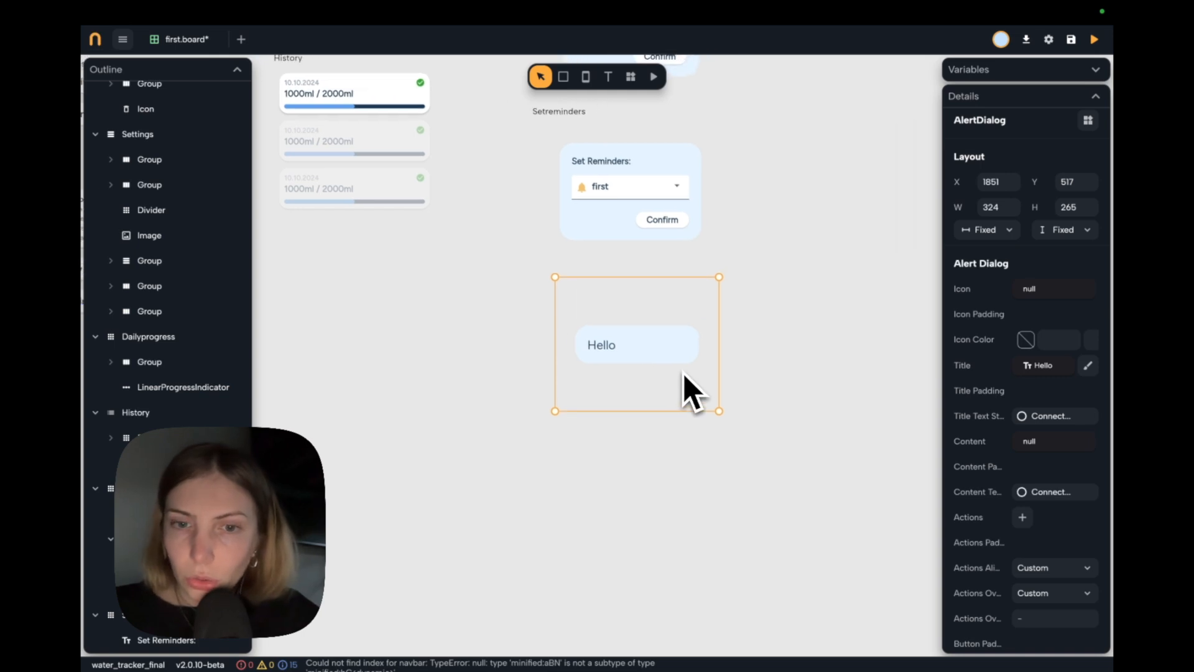
scroll(633, 352, "up", 4)
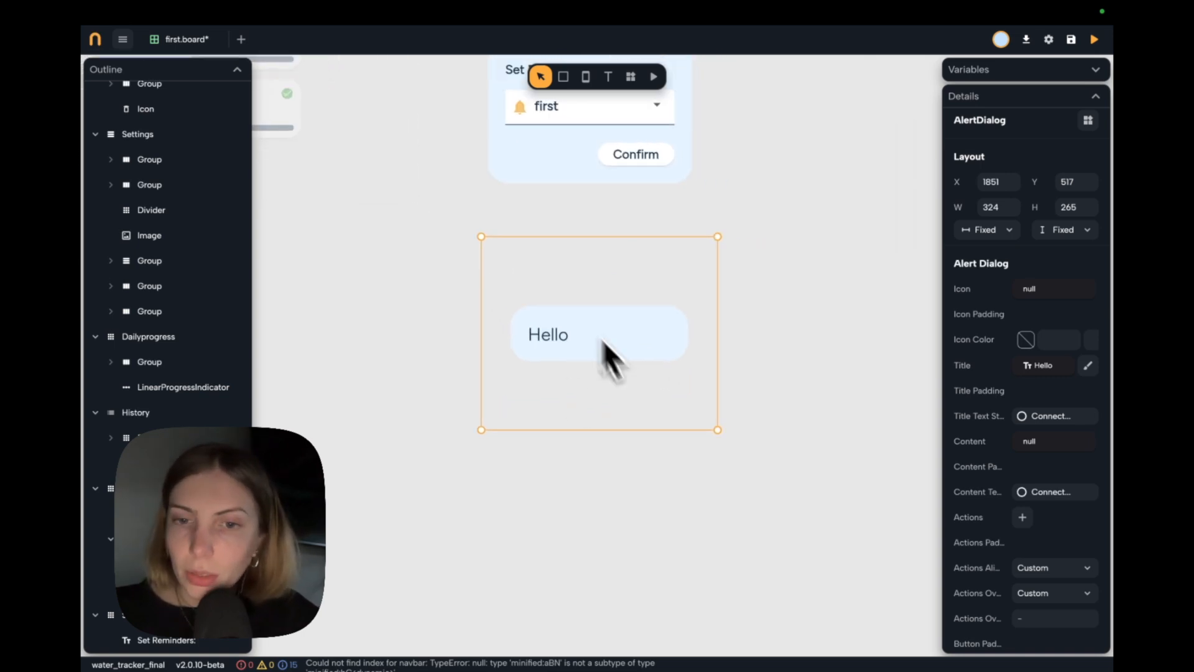
left_click(560, 338)
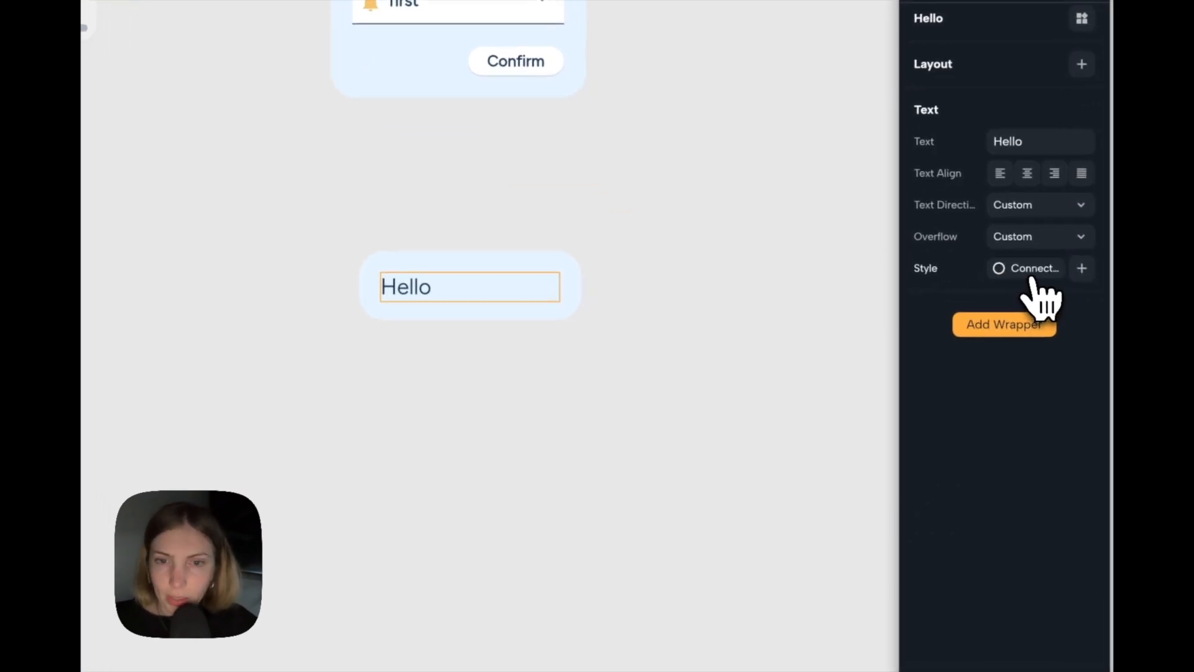
left_click(1051, 292)
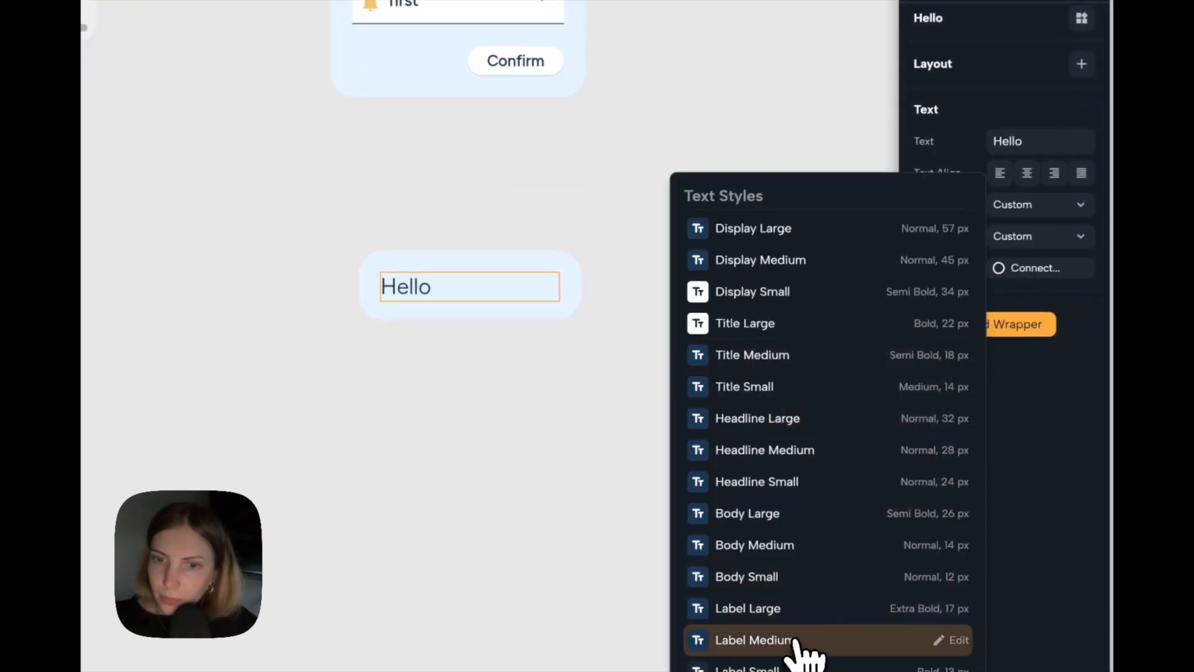
left_click(794, 611)
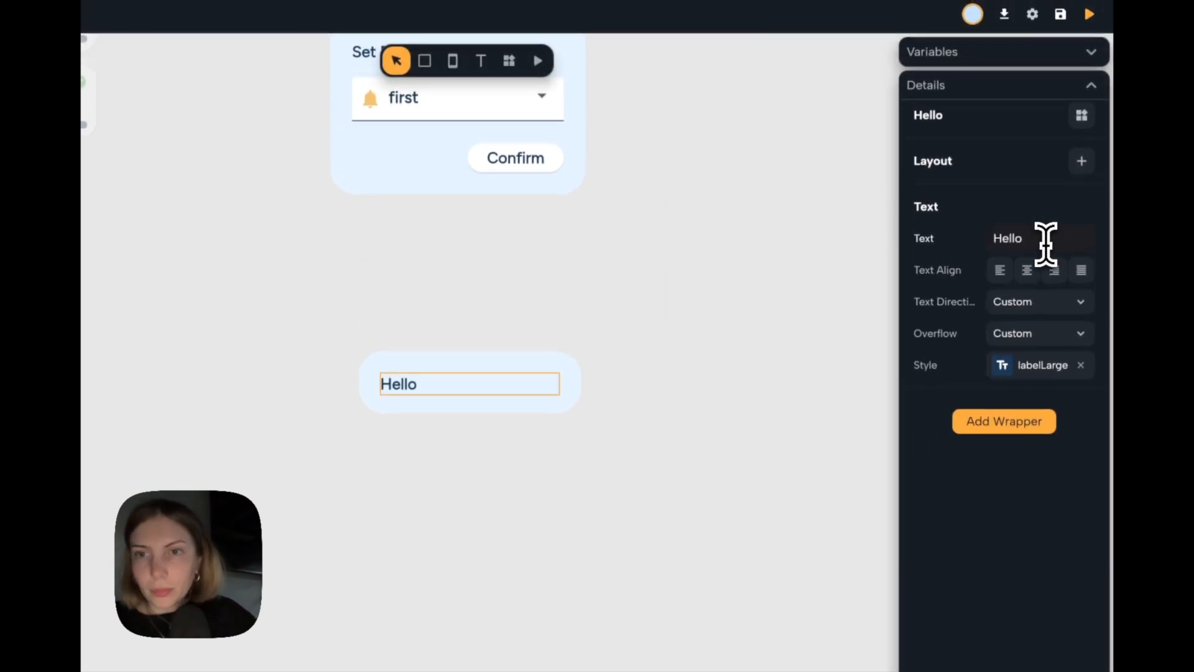
Change the new alert dialog's title to "How much did you drink?".
left_click(1046, 242)
type("How much did you drink?")
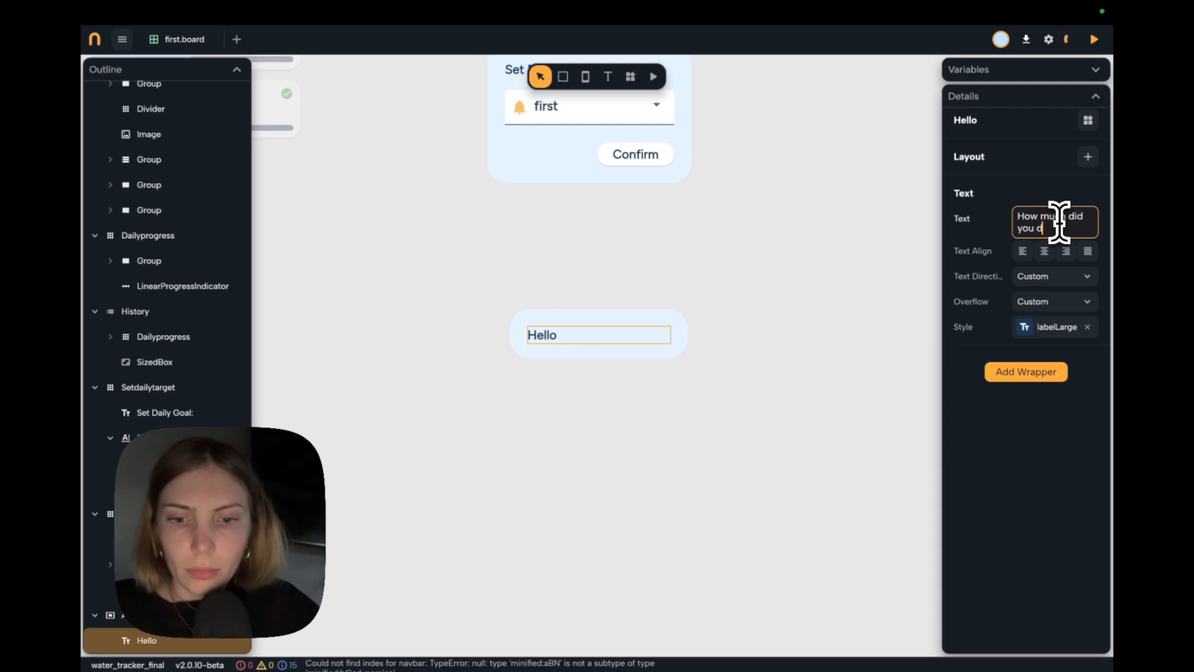
left_click(843, 324)
left_click(591, 370)
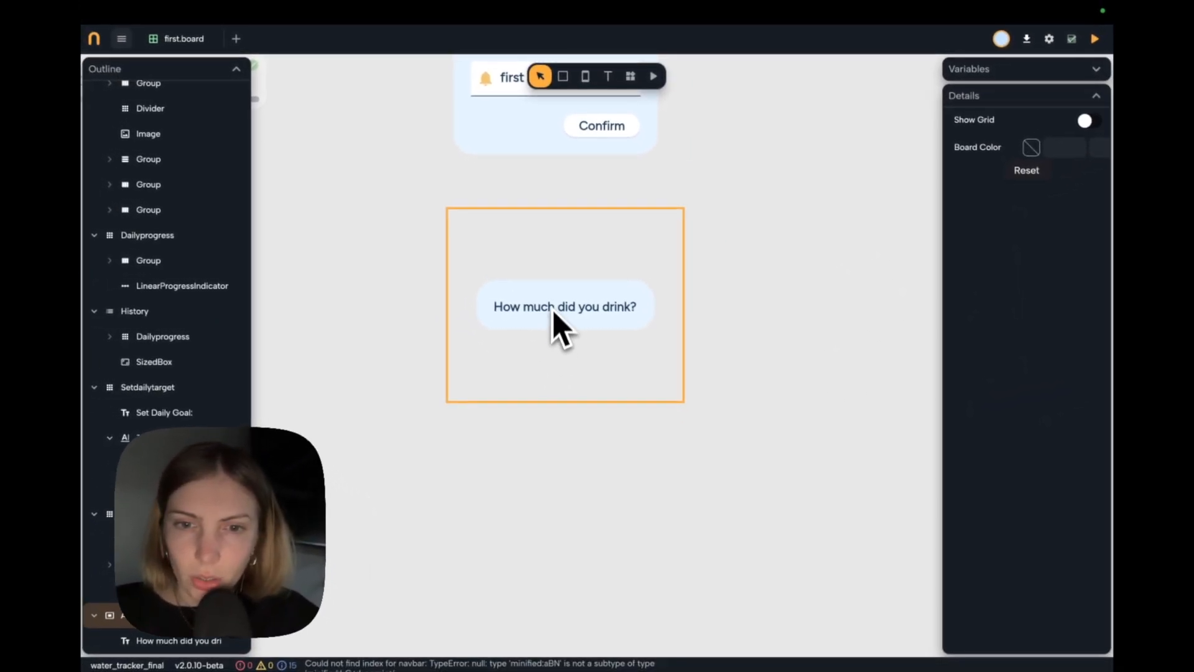
Add a Slider widget to the board and place it beside the "How much did you drink?" dialog.
scroll(563, 338, "right", 5)
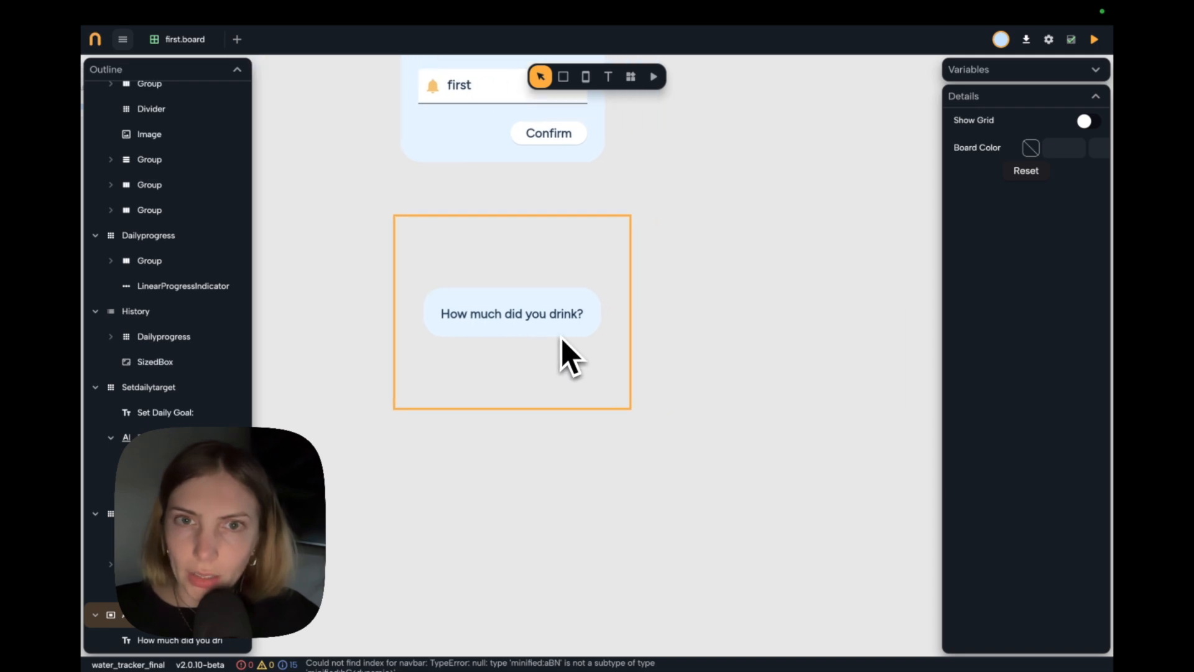
scroll(674, 332, "right", 2)
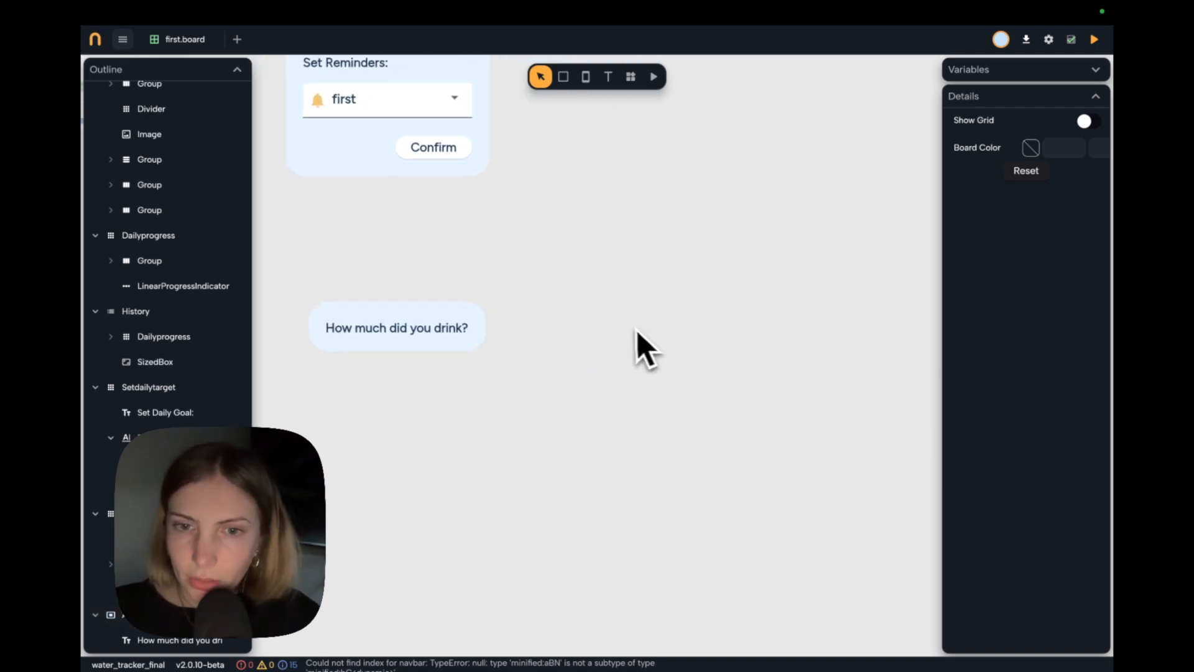
scroll(640, 332, "right", 2)
left_click(632, 78)
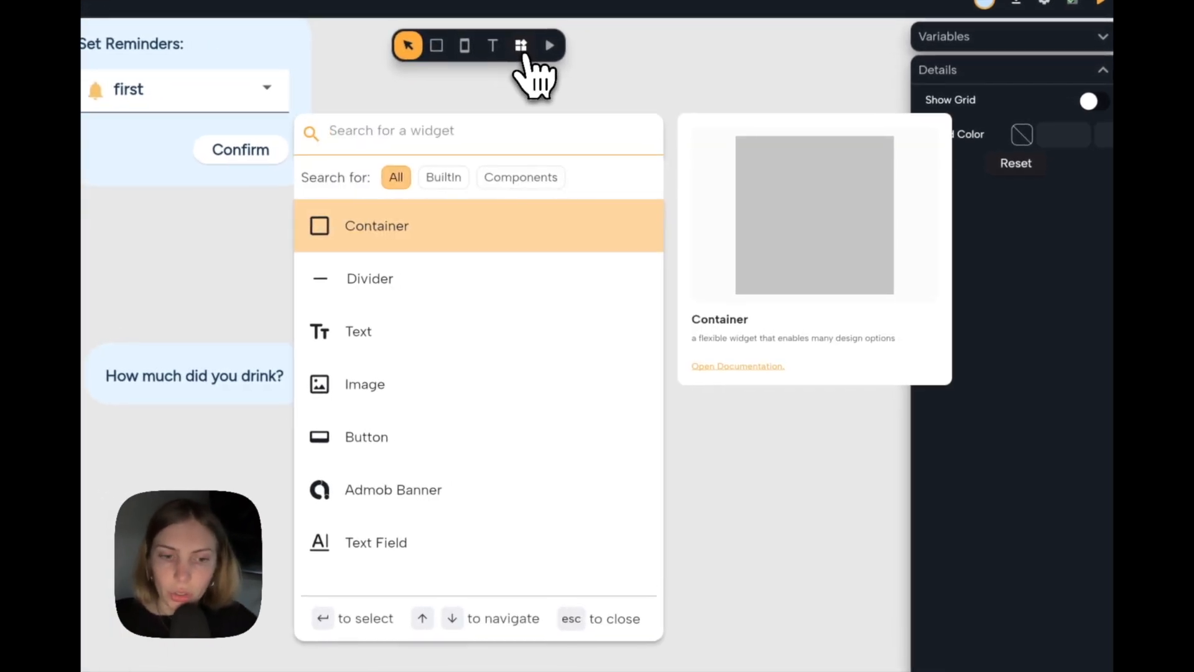
type("slid")
key("Return")
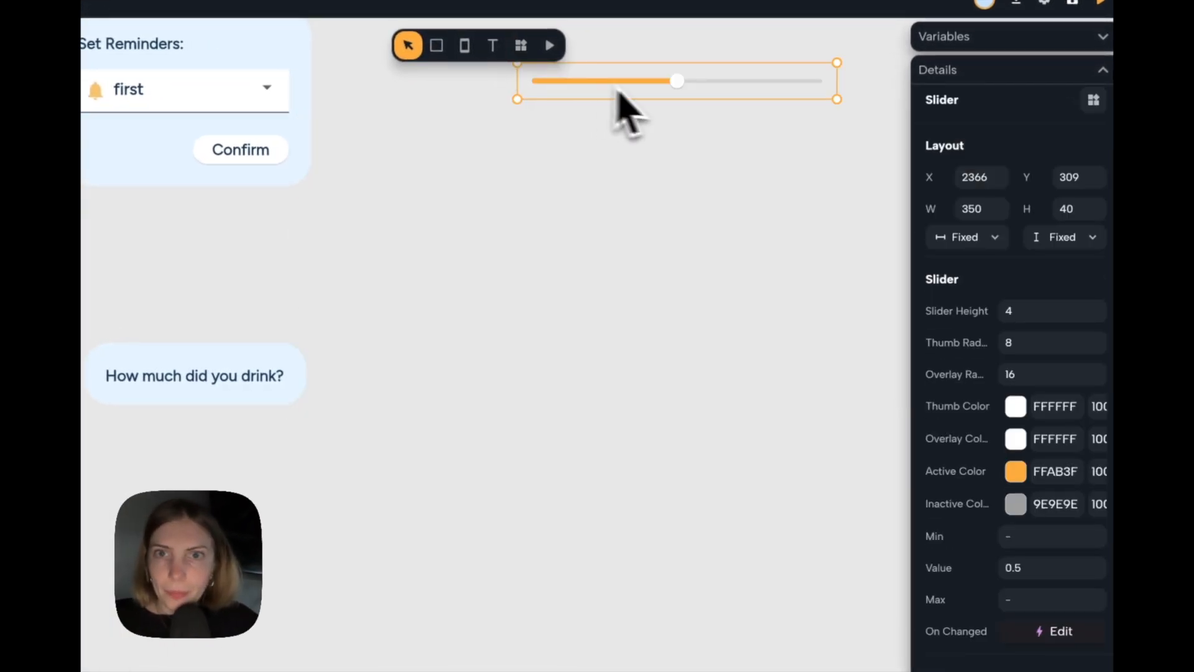
left_click_drag(653, 97, 527, 388)
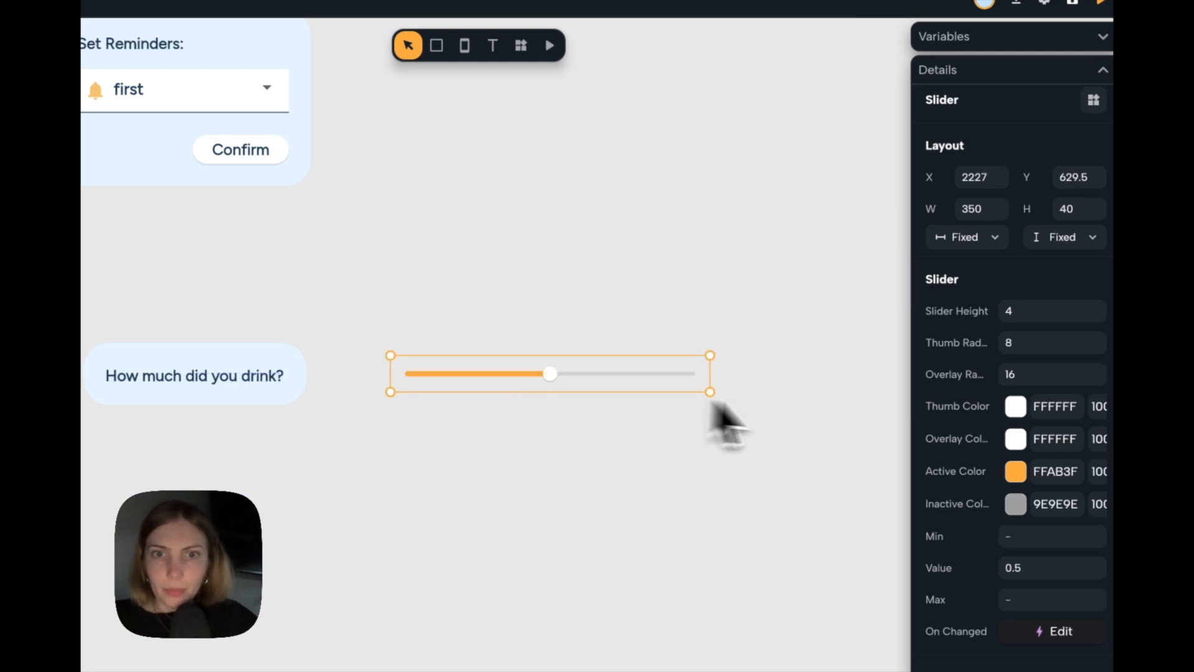
Set the slider's active color to the theme's Primary and shorten the slider.
left_click(1016, 480)
left_click(796, 622)
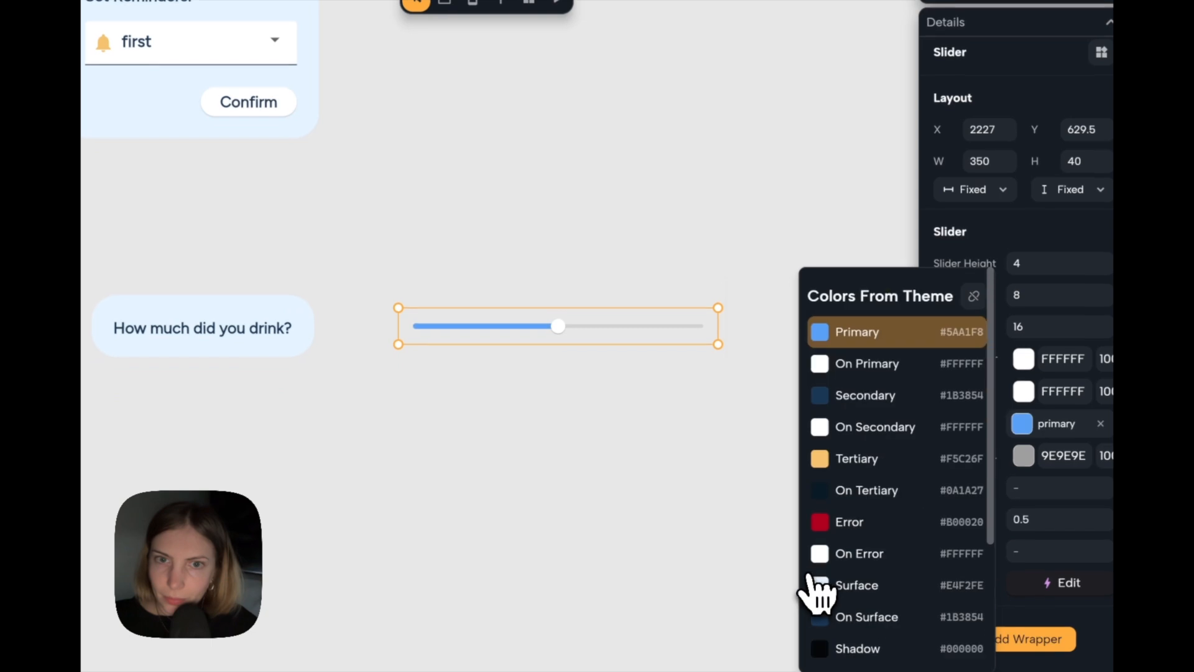
left_click(687, 453)
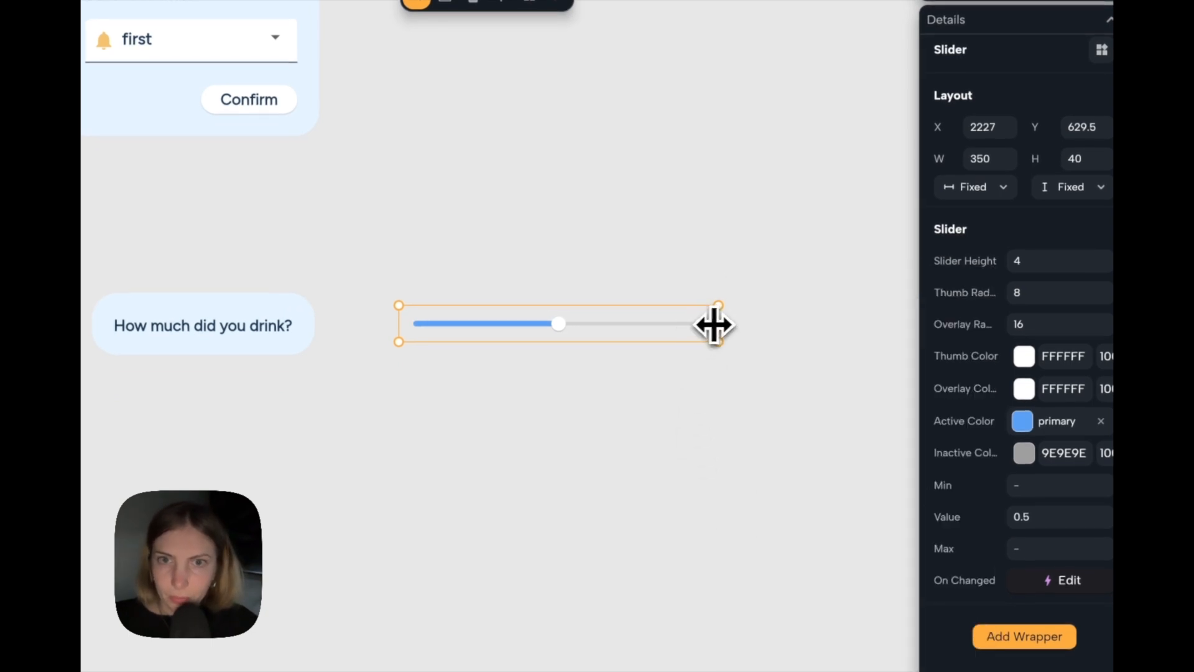
left_click(646, 338)
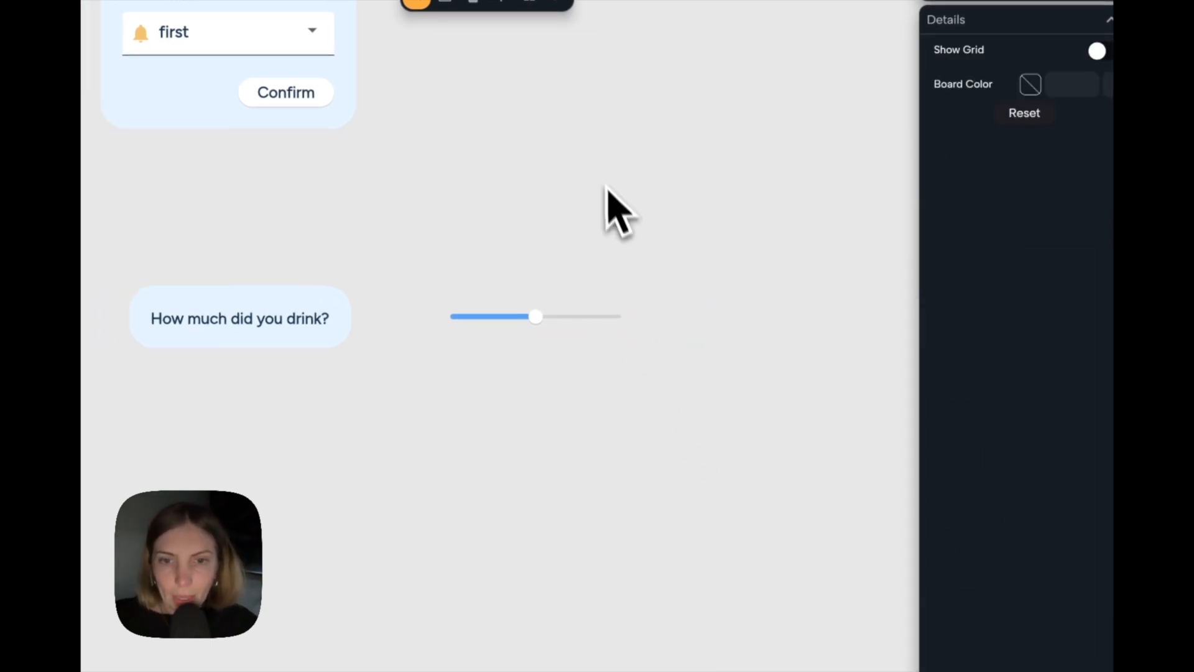
Add a text element reading "50ml" above the slider.
left_click(504, 75)
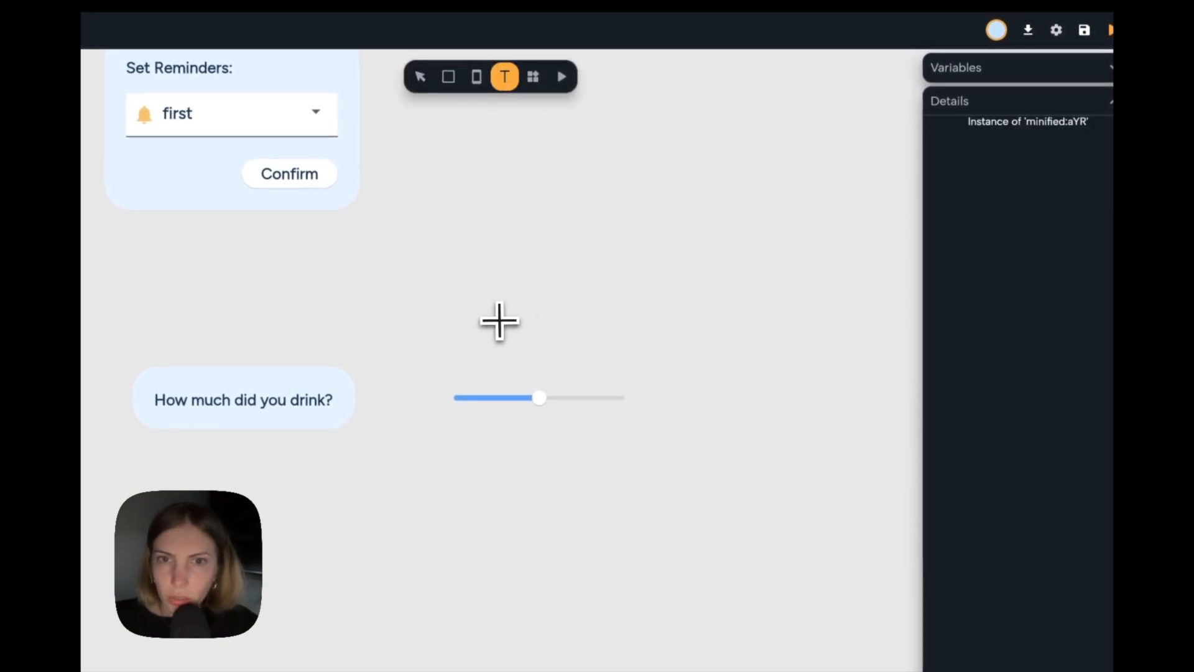
left_click(499, 321)
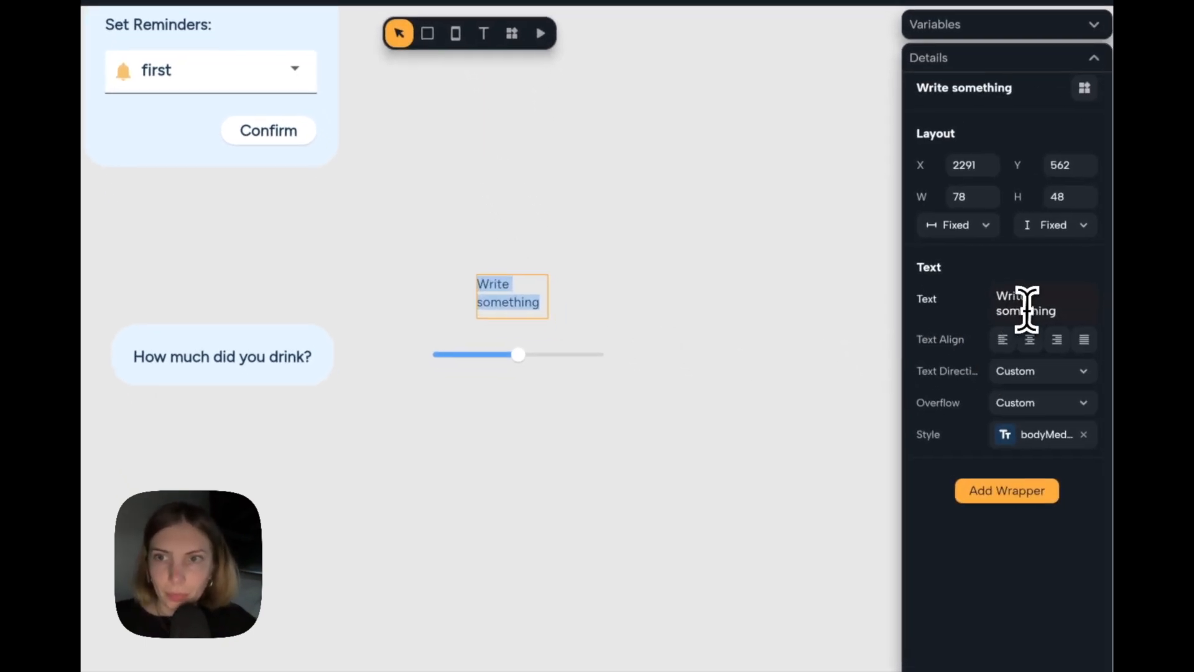
left_click(1026, 309)
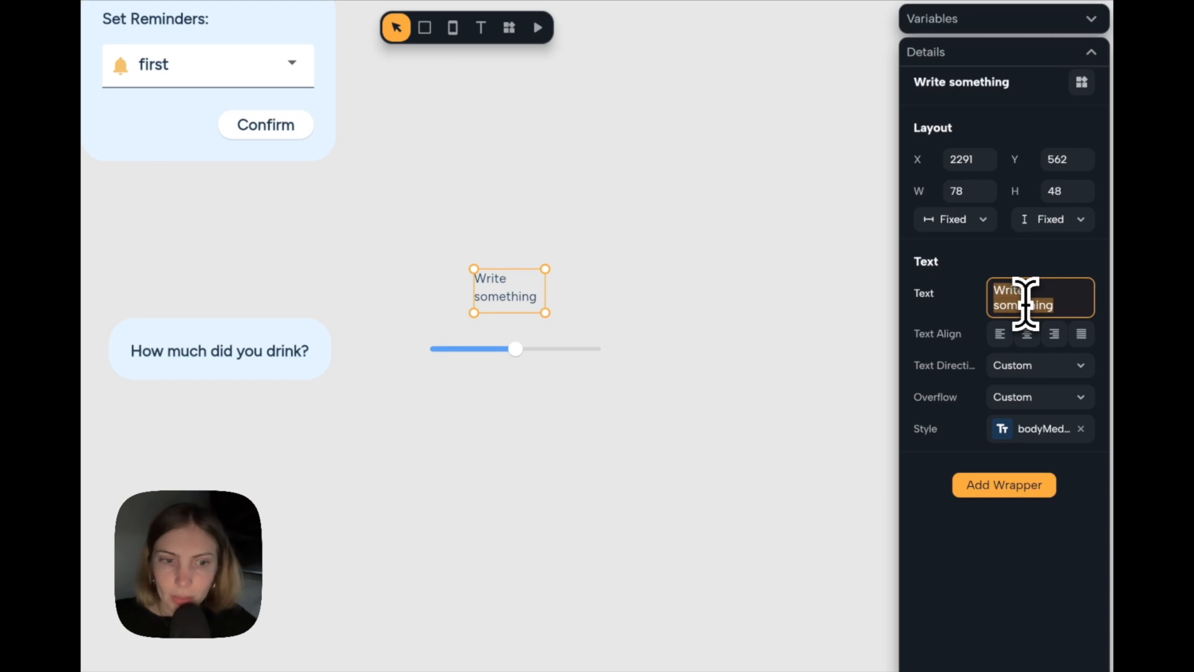
type("50ml")
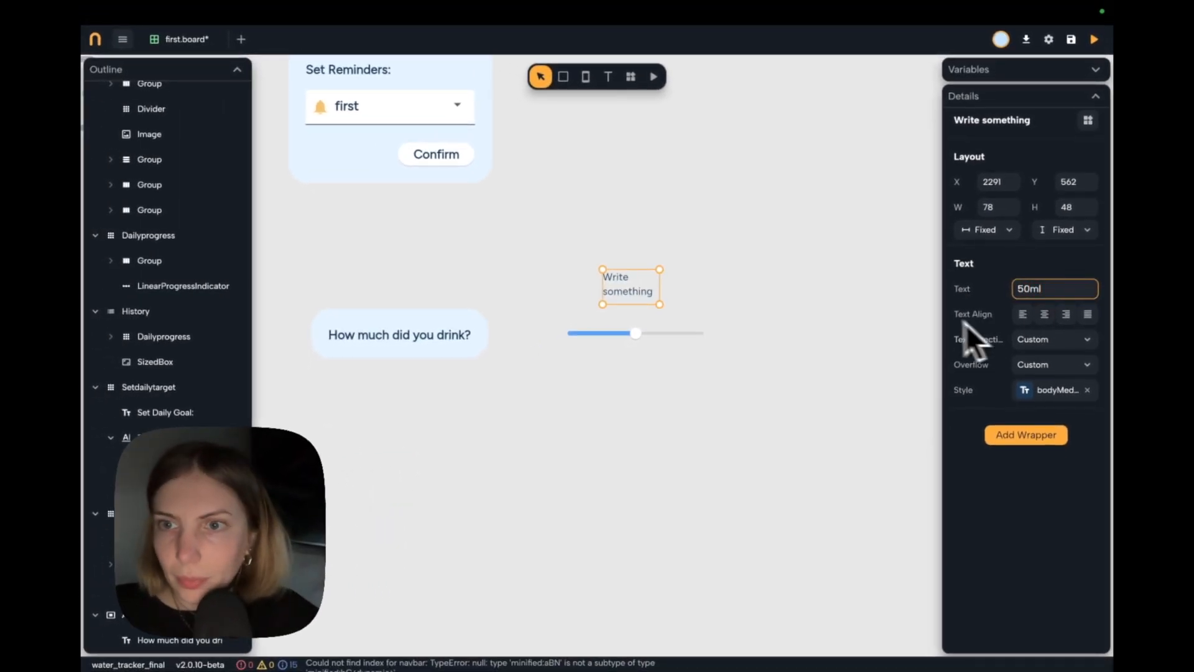
Detach the 50ml text from its theme style and set its font size to 28.
left_click(1063, 390)
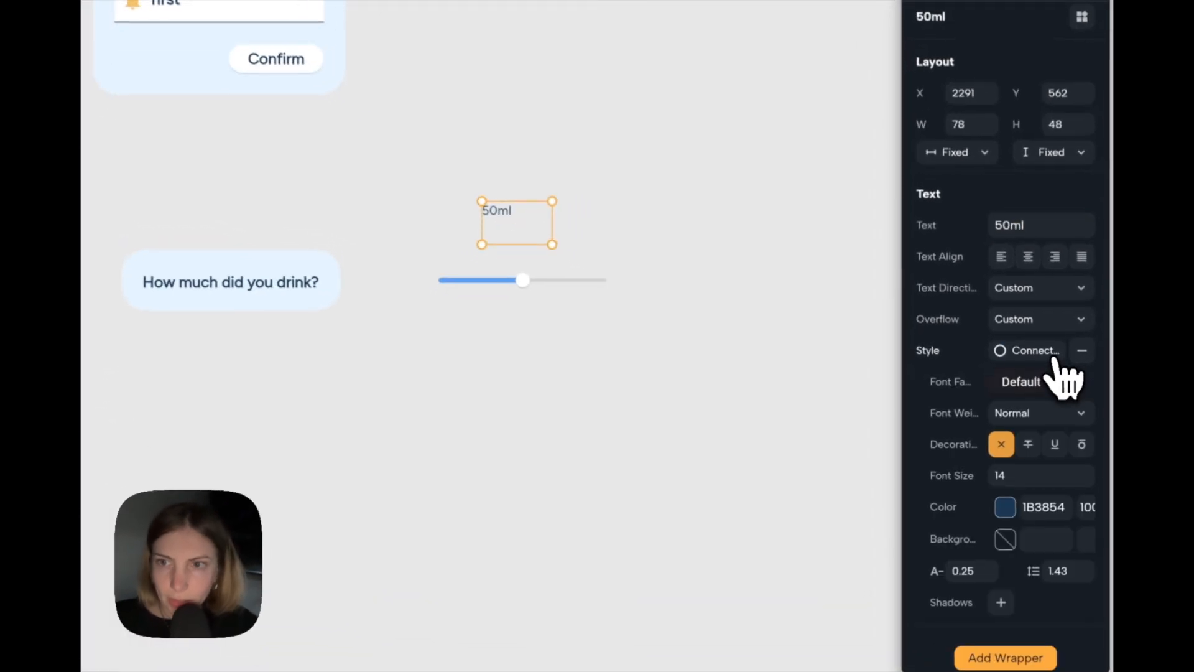
left_click(1020, 474)
type("36")
key("BackSpace")
type("2")
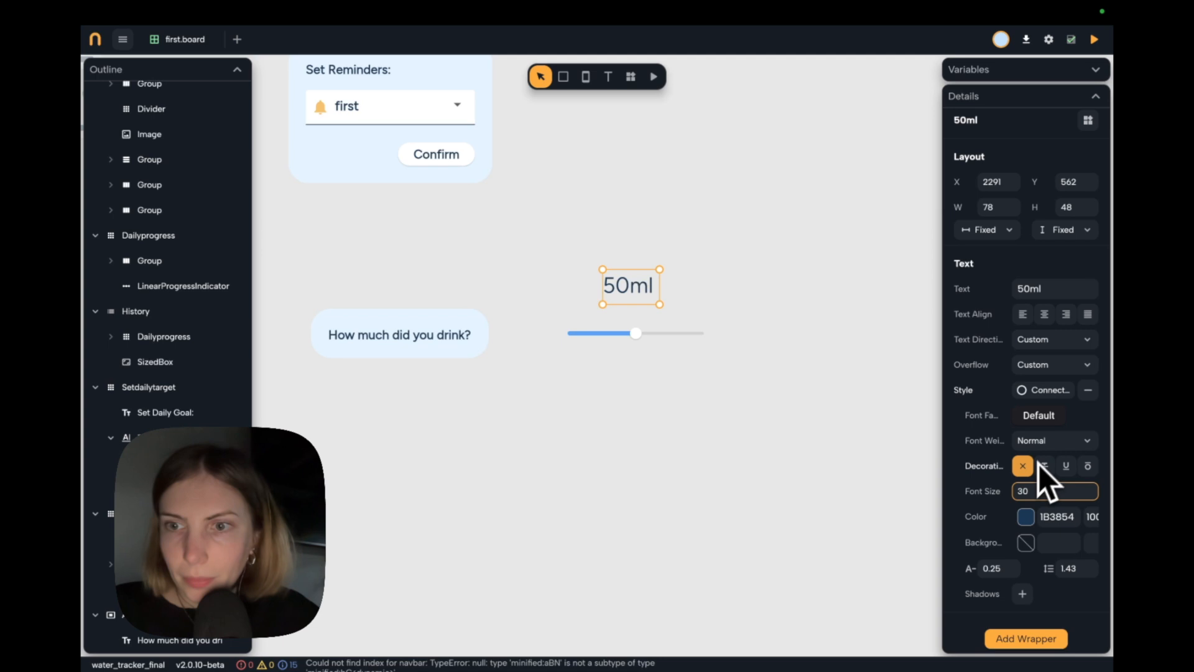
key("BackSpace")
key("BackSpace")
type("28")
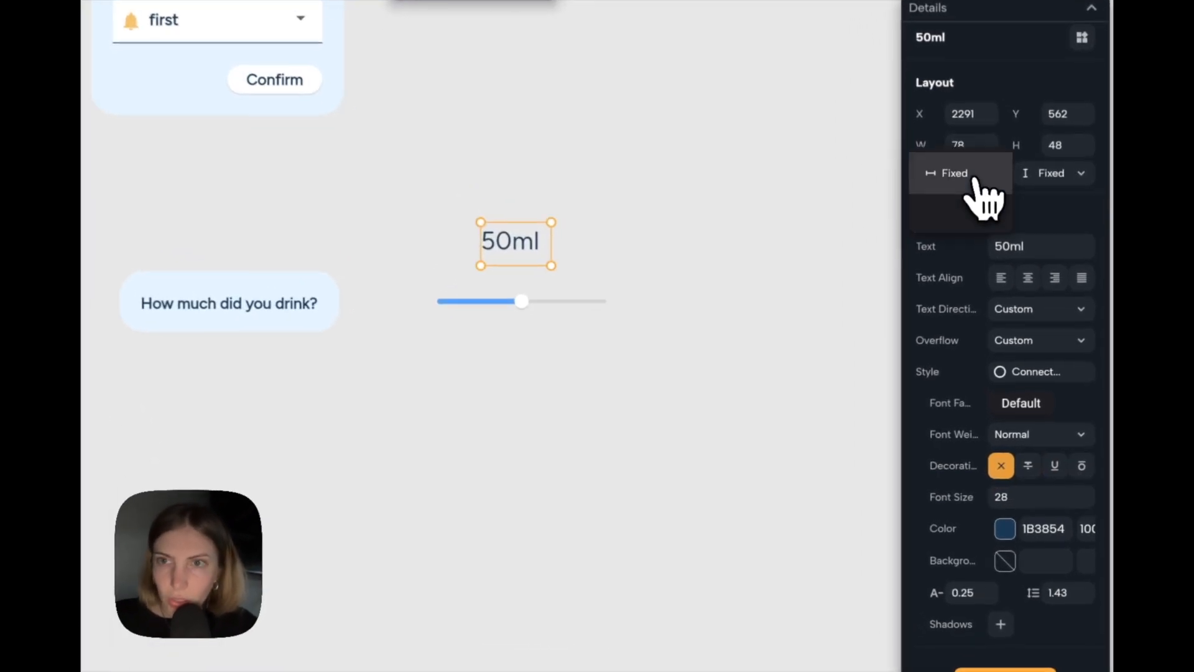
Set both the width and height of the 50ml text to Auto.
left_click(995, 230)
left_click(995, 261)
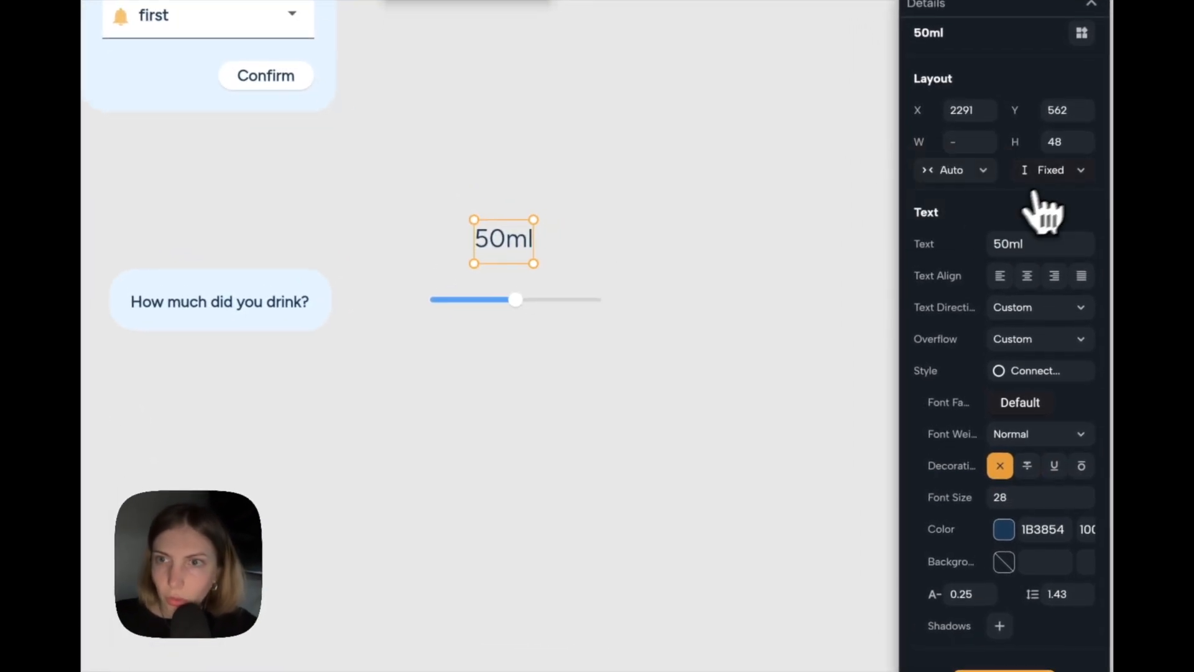
left_click(1060, 174)
left_click(1051, 214)
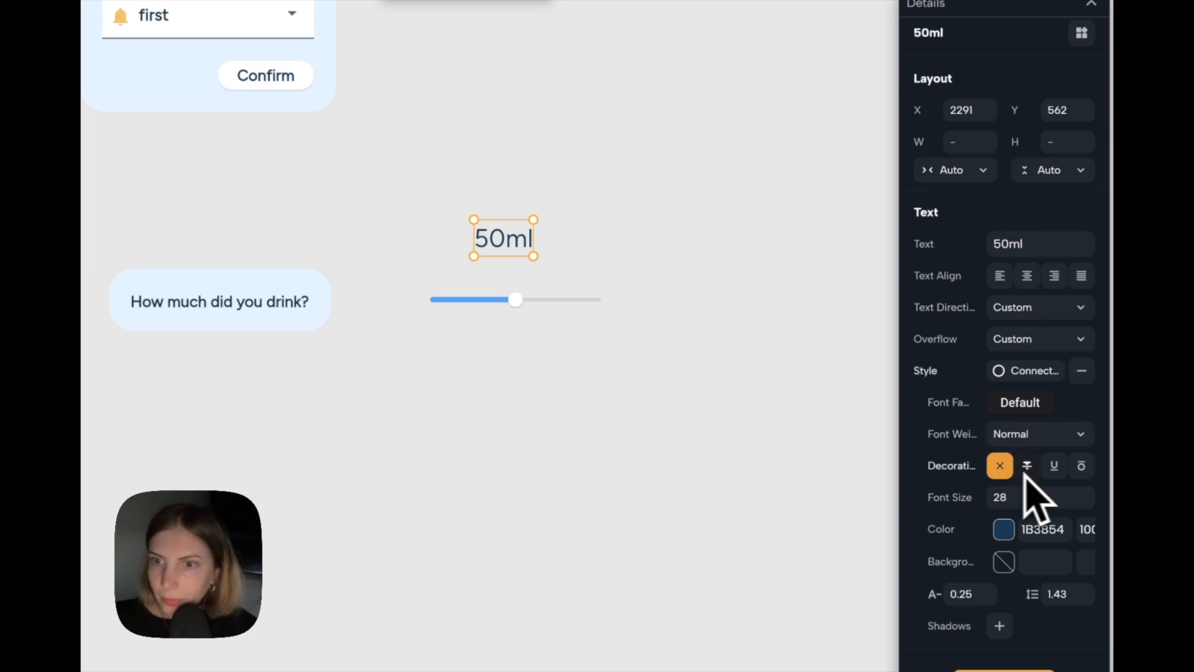
Set the 50ml text's font weight to Extra Bold and center the text above the slider.
left_click(1042, 440)
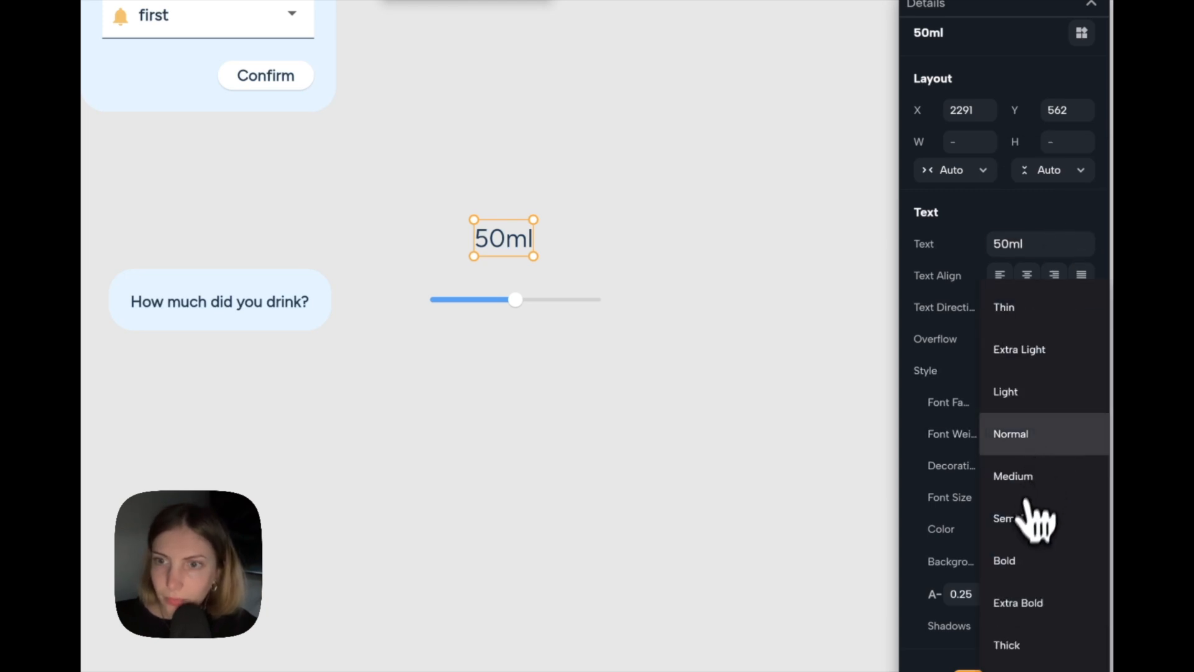
left_click(1011, 597)
left_click(738, 408)
left_click(514, 246)
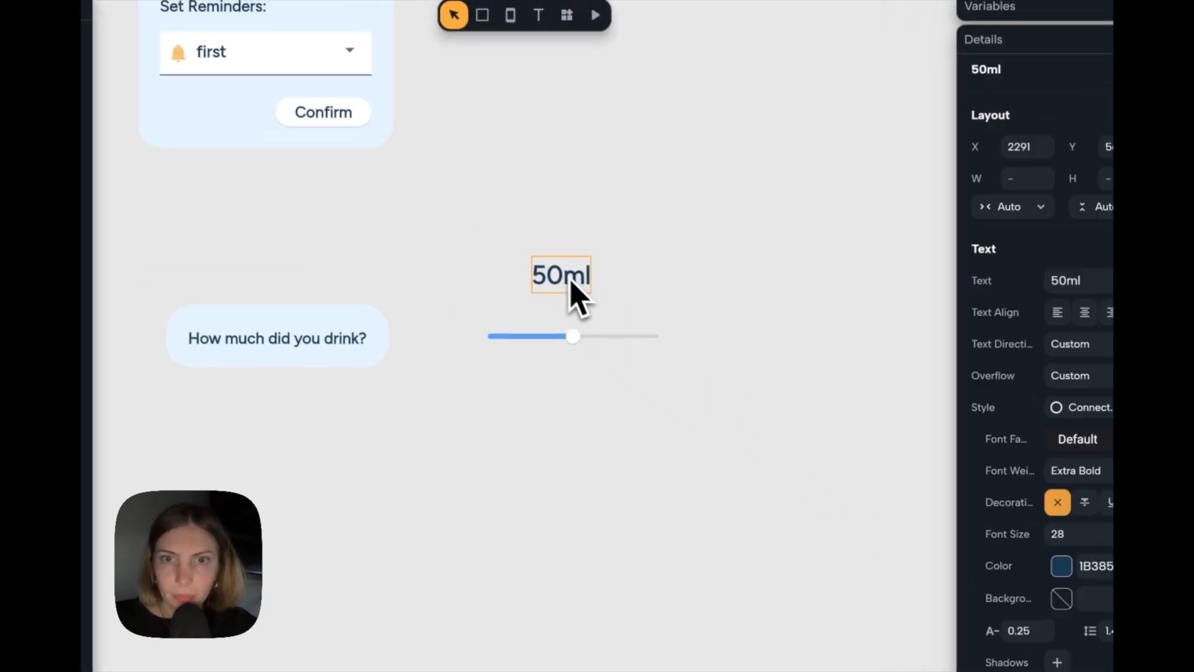
left_click_drag(570, 281, 580, 288)
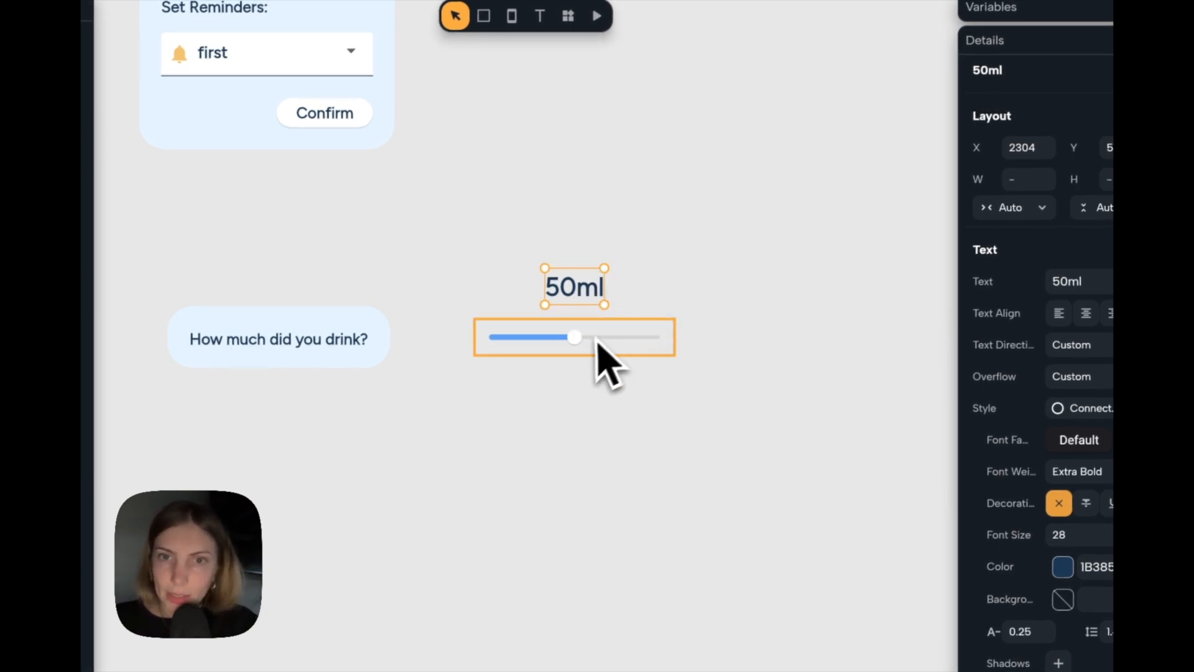
Group the 50ml text with the slider as a vertical layout with a fixed spacing of 6.
left_click_drag(741, 239, 464, 411)
key("ctrl+g")
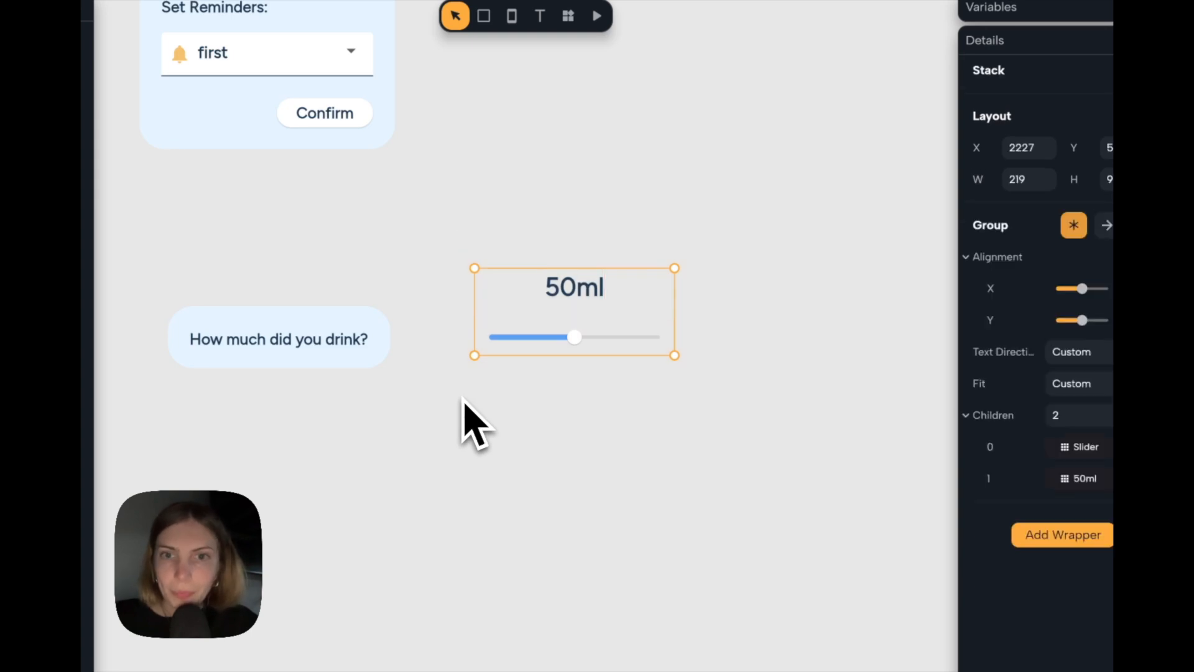
left_click(1140, 225)
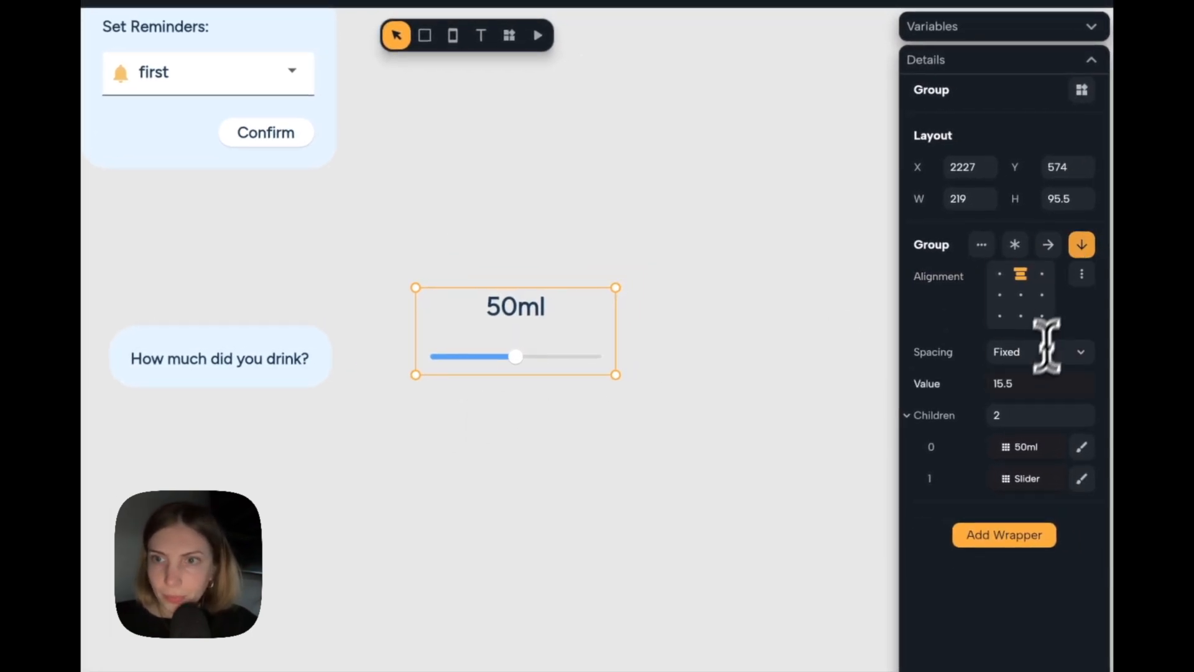
type("10")
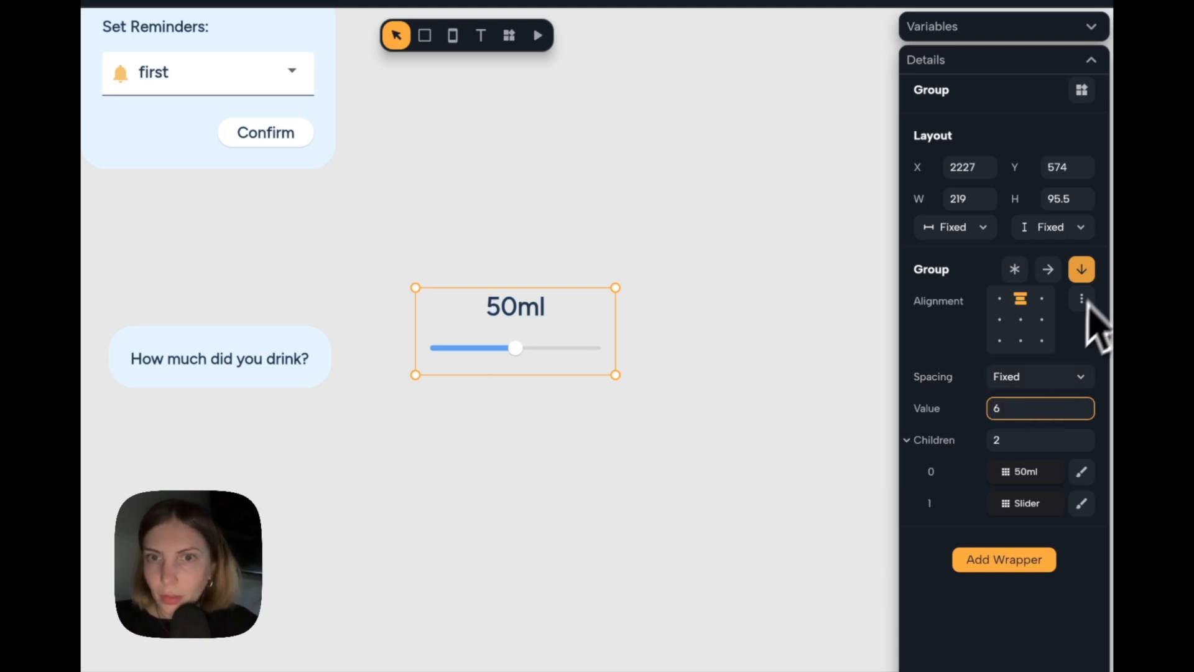
Set the height and width of the text and slider group to Auto.
left_click(1071, 227)
left_click(1057, 274)
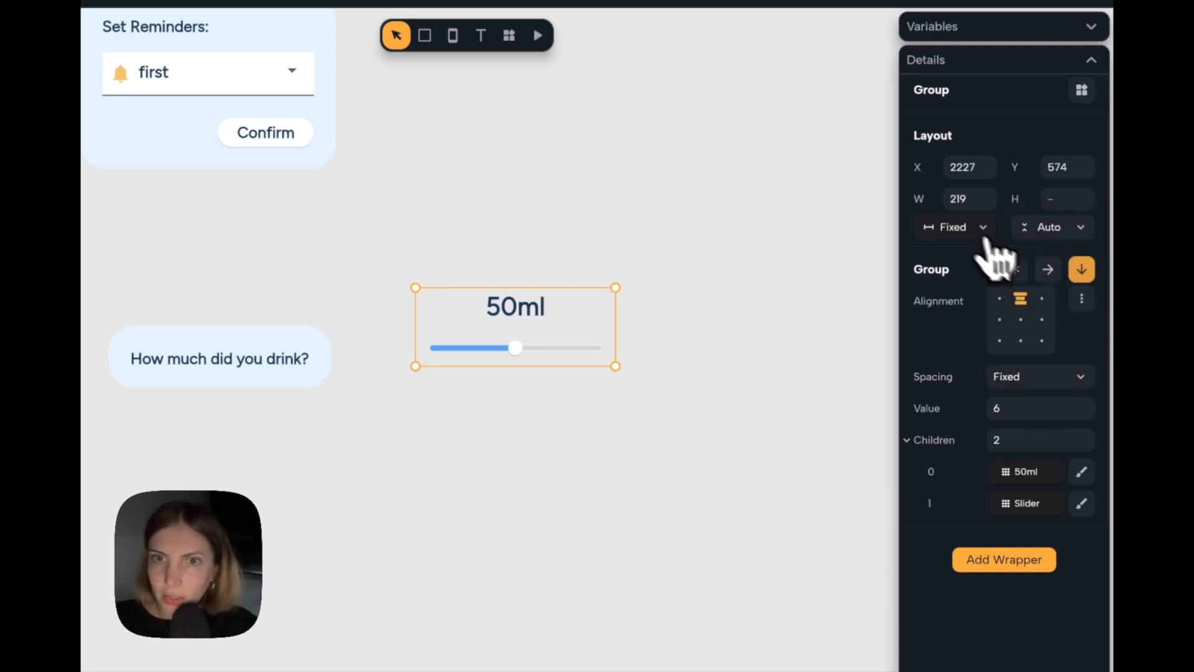
left_click(963, 227)
left_click(980, 267)
left_click(768, 341)
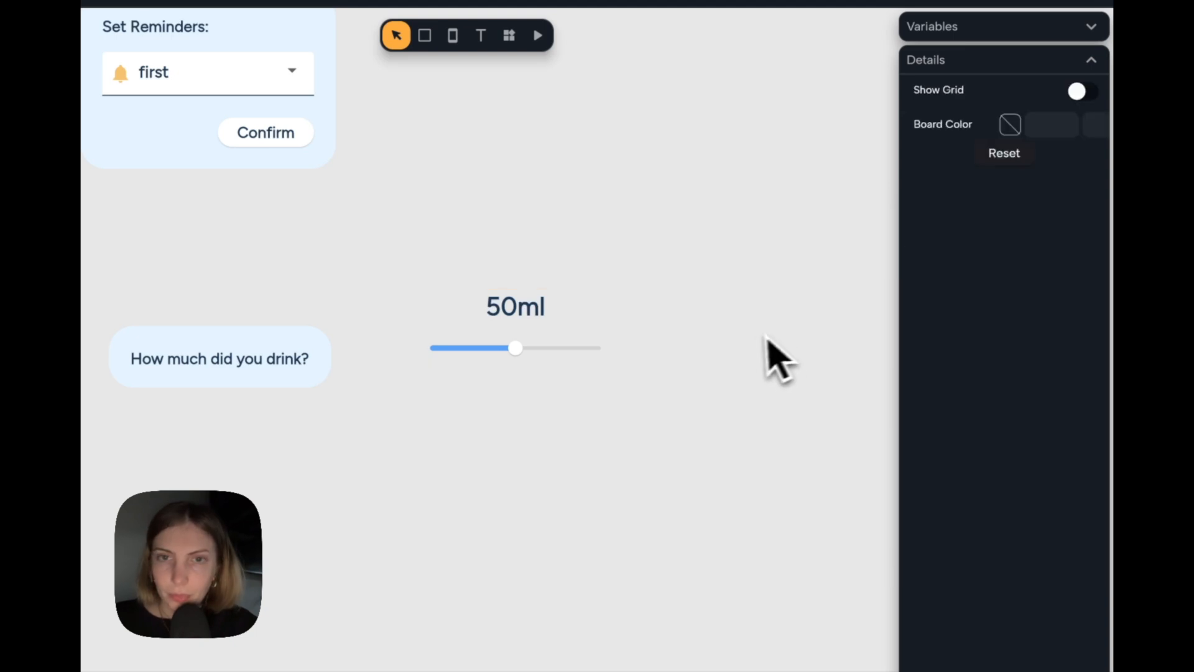
Move the text and slider group farther from the dialog and turn it into a component named Sliderwater.
scroll(753, 341, "down", 1)
scroll(752, 340, "left", 1)
left_click_drag(608, 288, 649, 303)
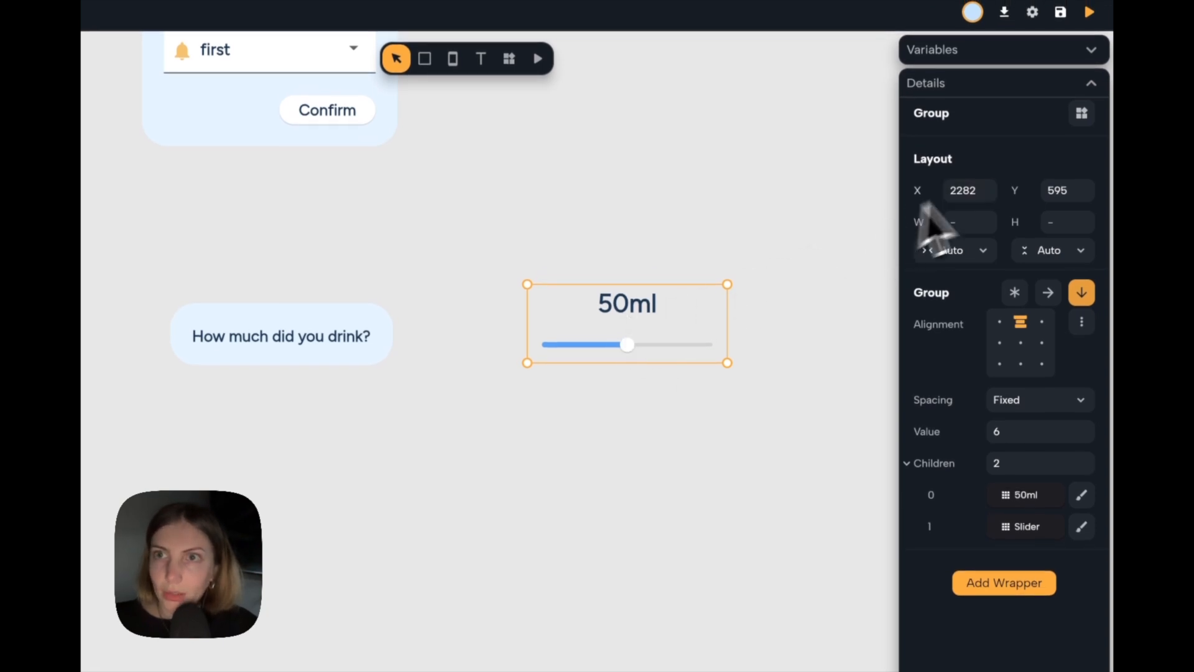
left_click(1083, 114)
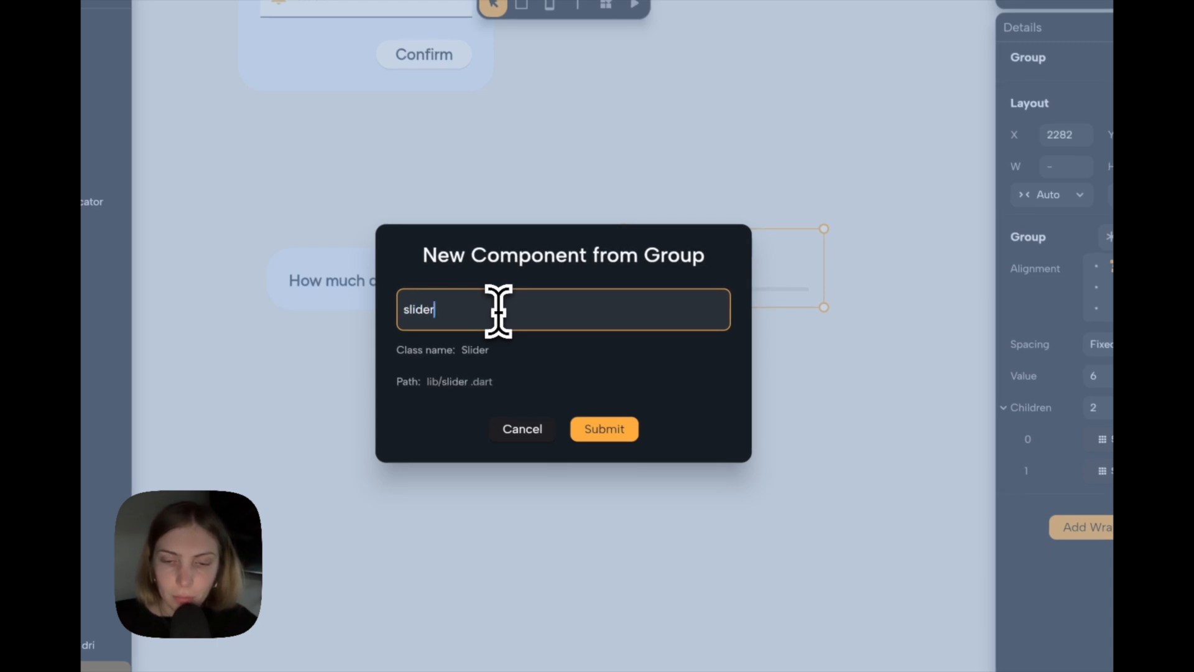
left_click(606, 430)
Insert the Sliderwater component as the content of the "How much did you drink?" dialog.
left_click(438, 323)
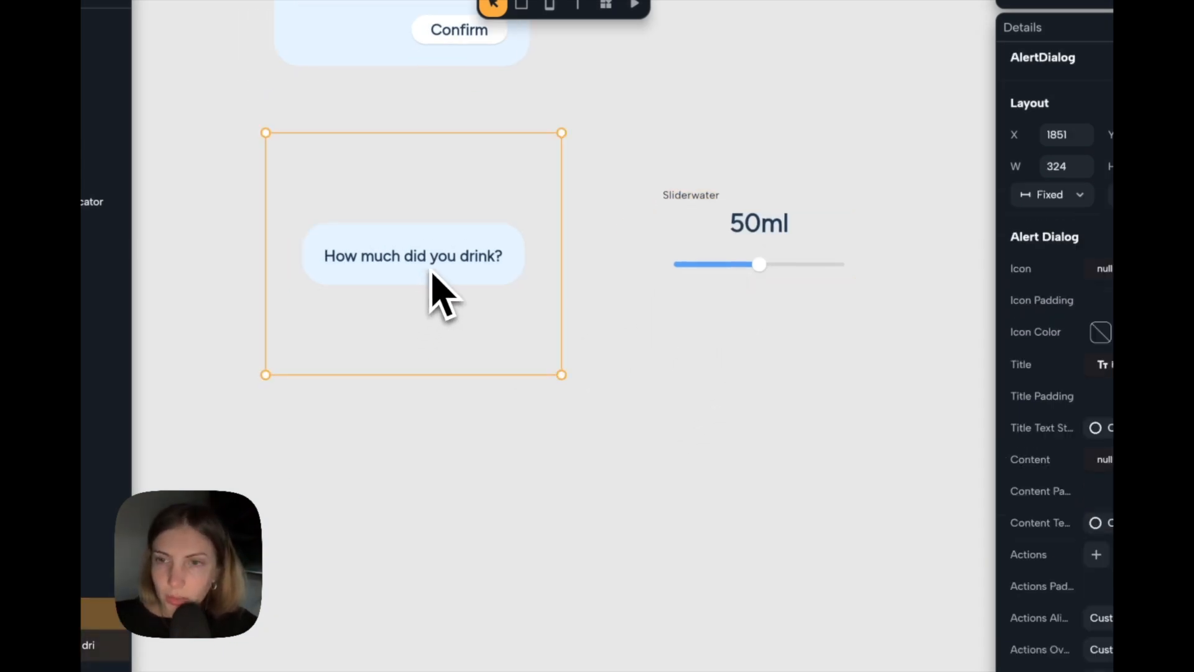
left_click(1106, 460)
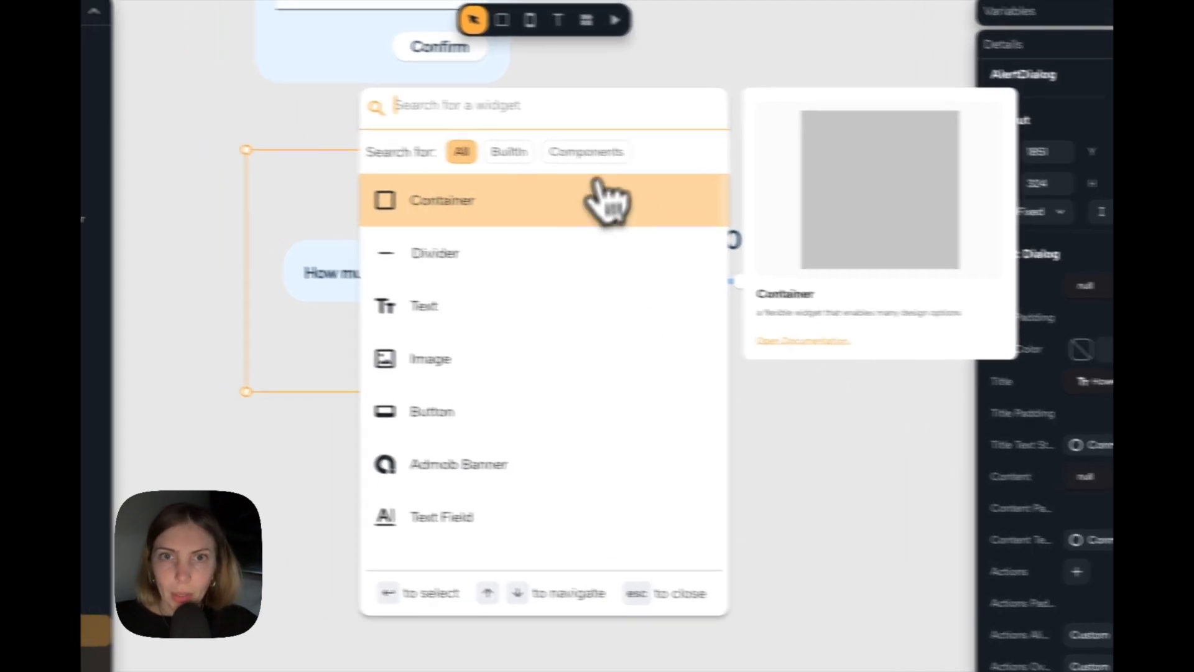
left_click(518, 146)
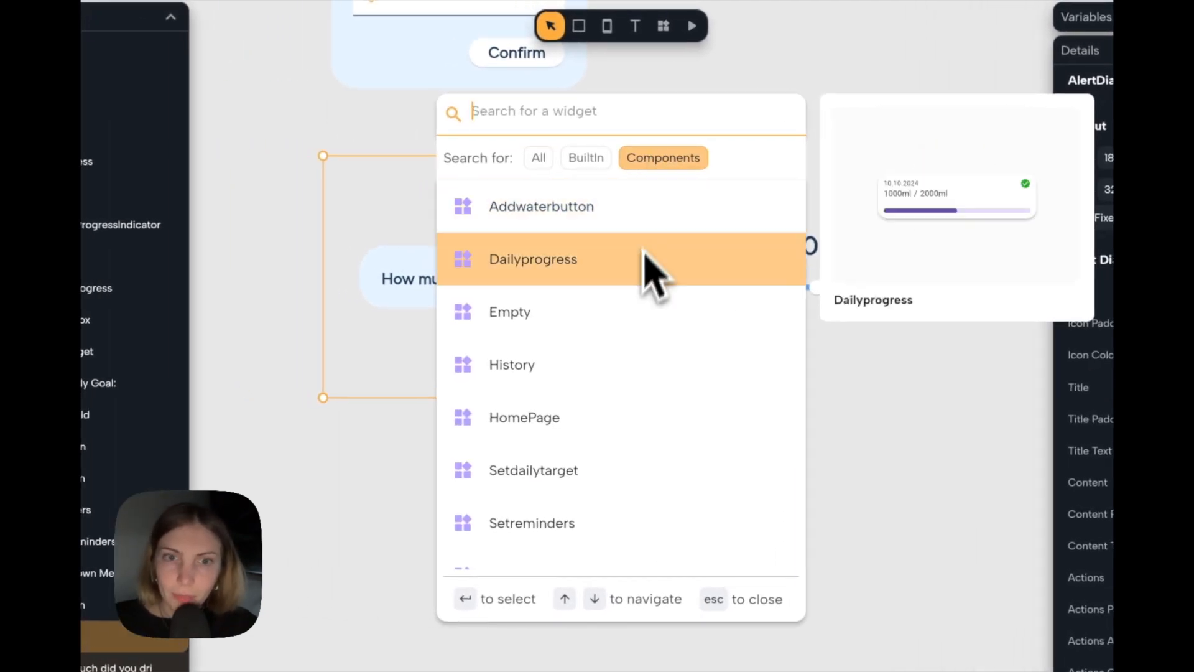
scroll(643, 277, "down", 3)
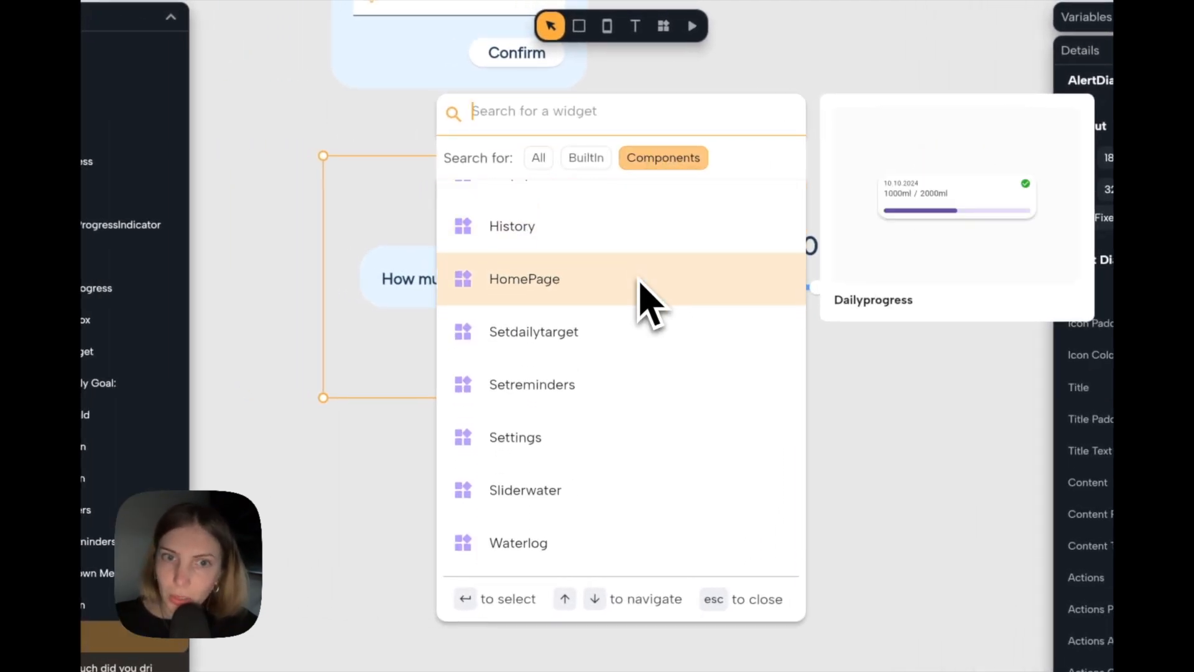
left_click(578, 488)
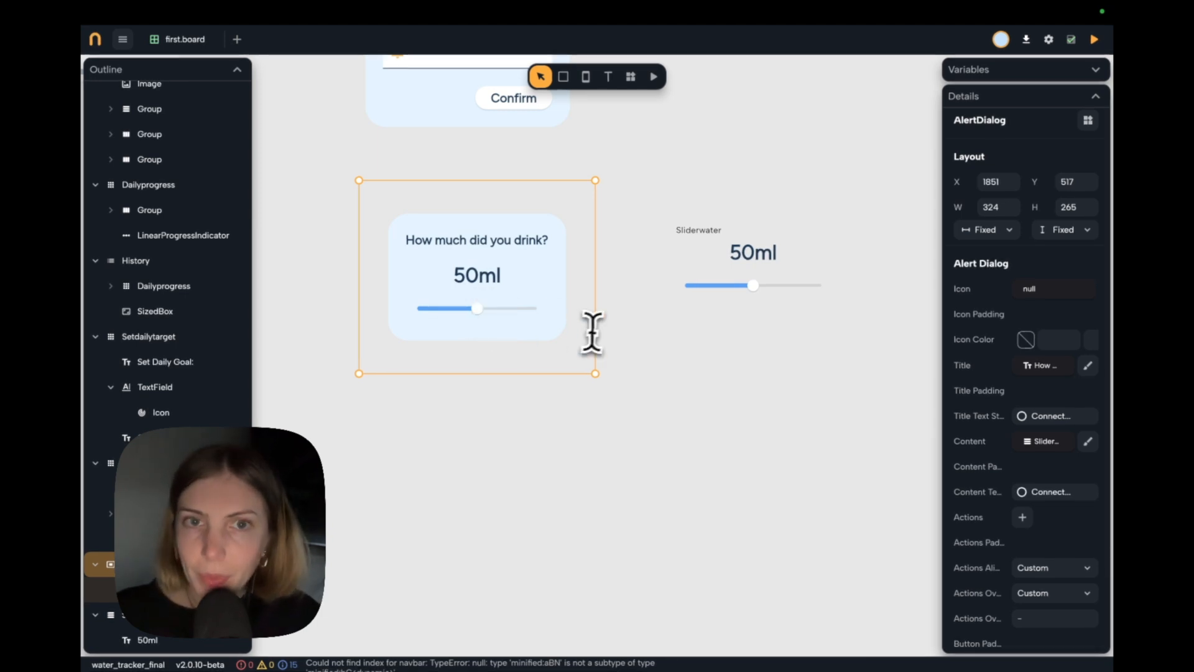
Add an action to the "How much did you drink?" dialog and use a Button widget for it.
scroll(461, 283, "up", 2)
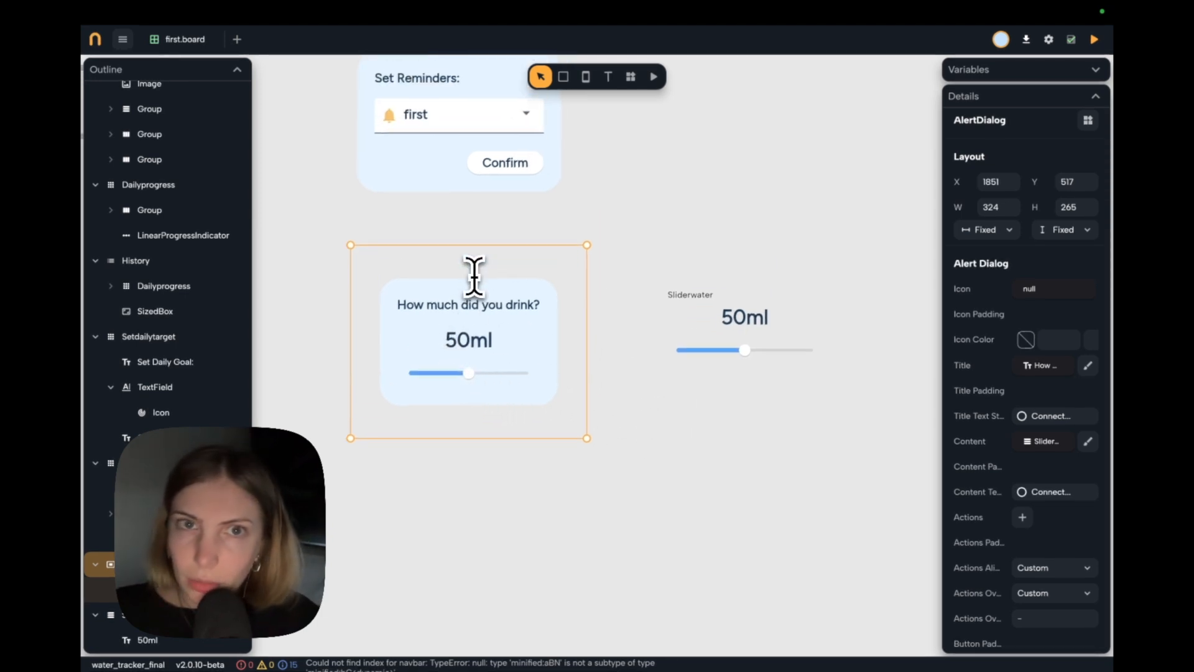
scroll(492, 306, "down", 2)
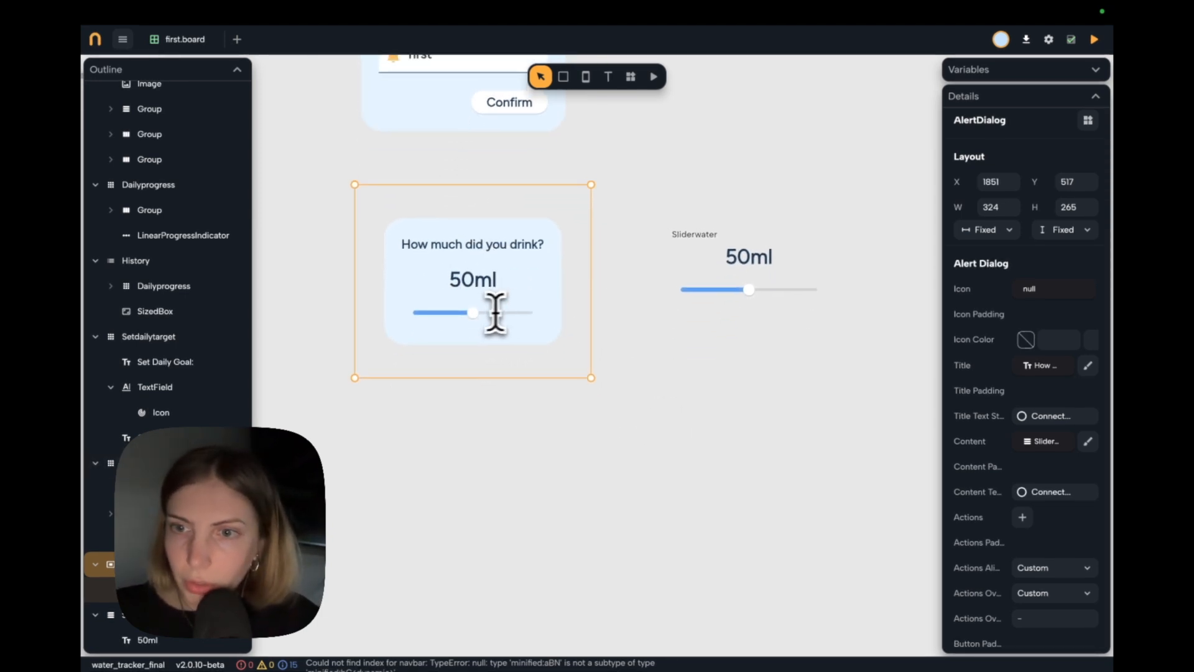
scroll(1022, 431, "down", 2)
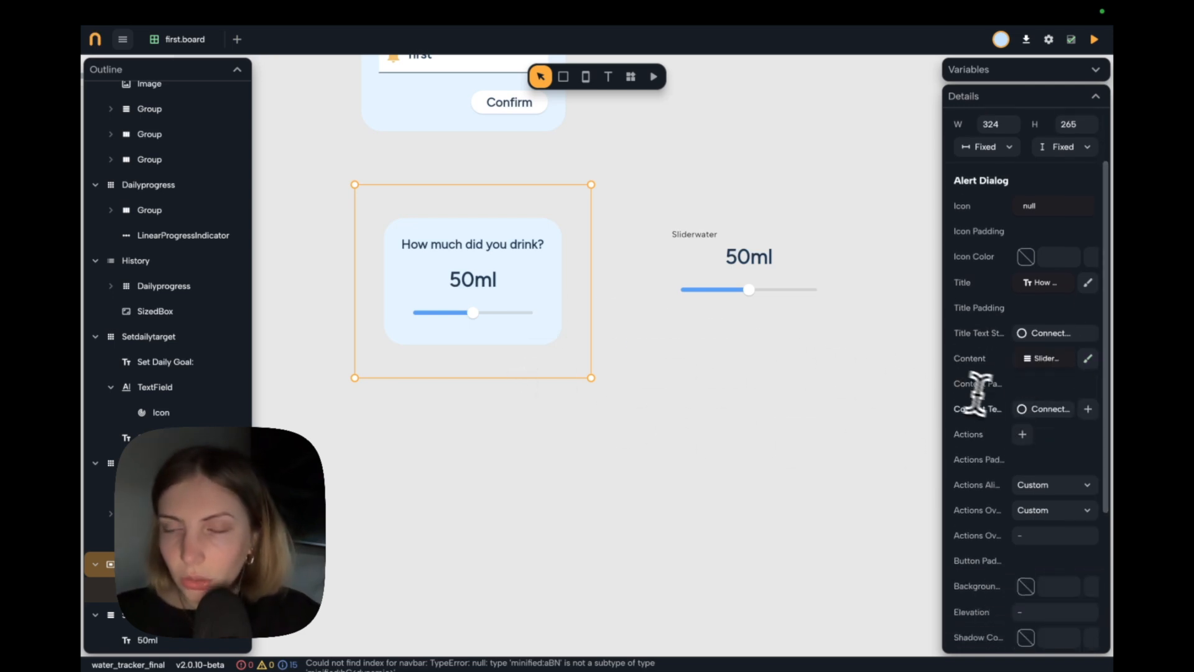
scroll(991, 391, "down", 1)
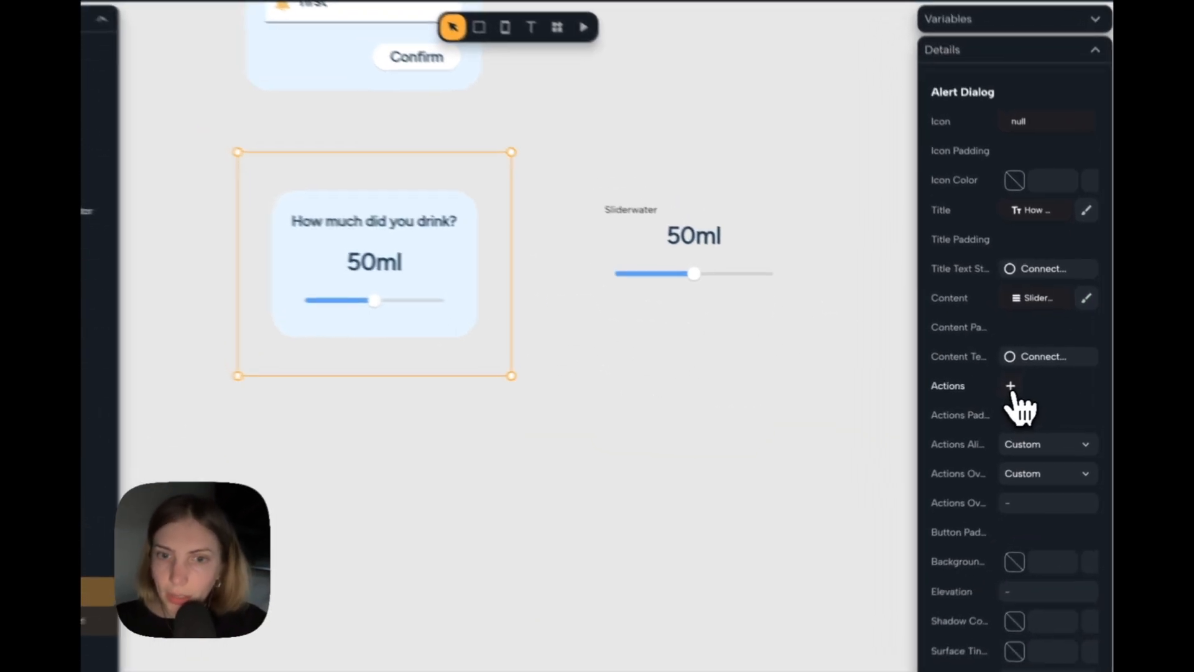
left_click(1022, 386)
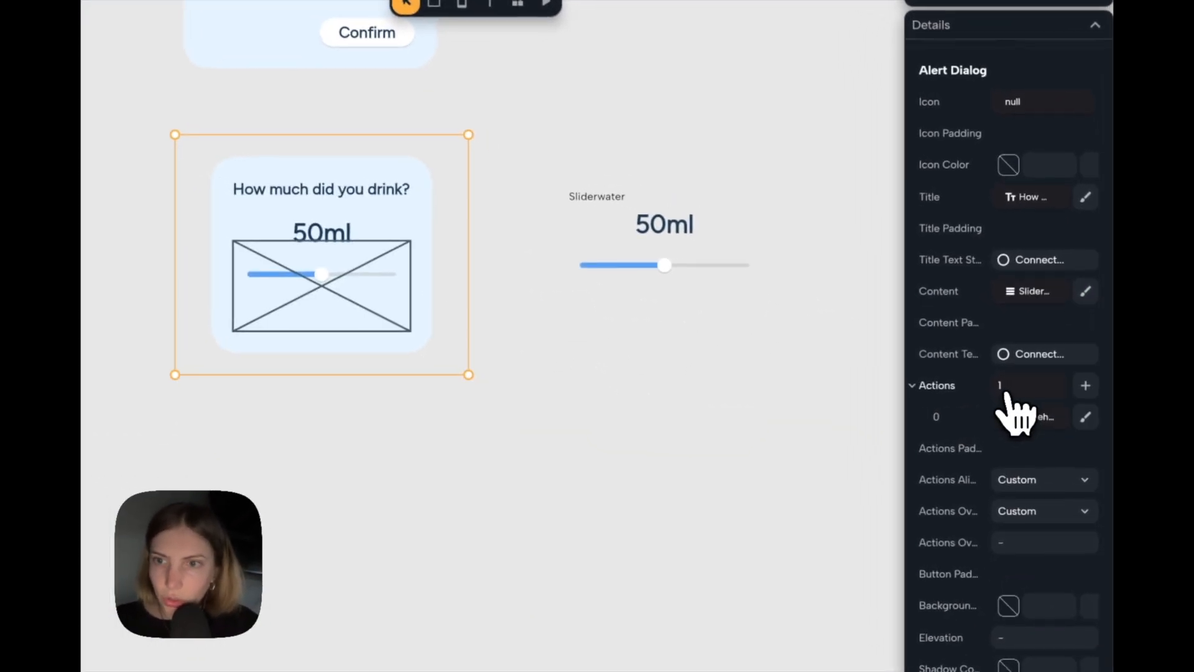
left_click(1035, 417)
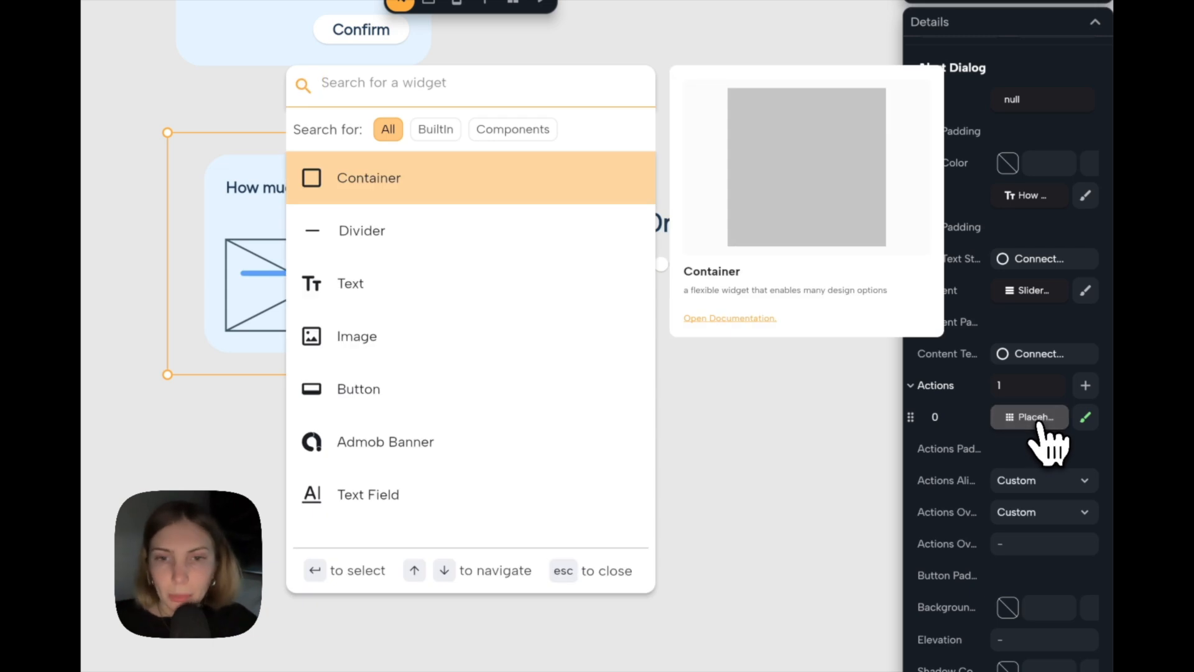
type("butt")
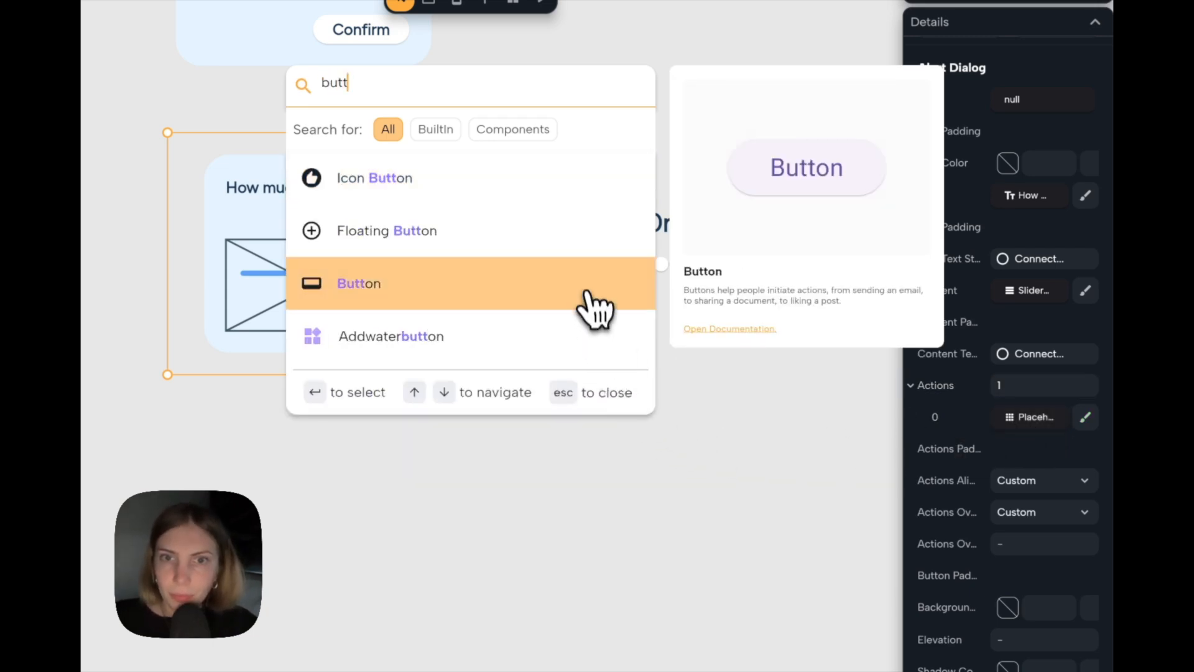
left_click(585, 288)
Set the new dialog button's color to the theme's On Primary.
left_click(364, 318)
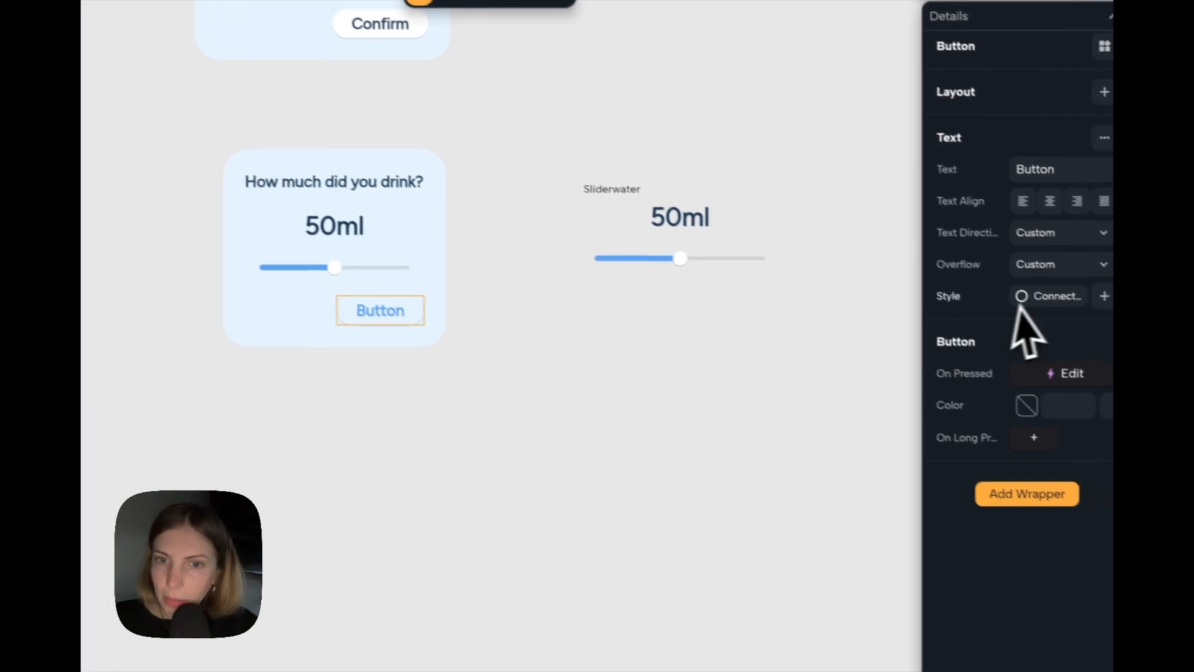
left_click(1026, 405)
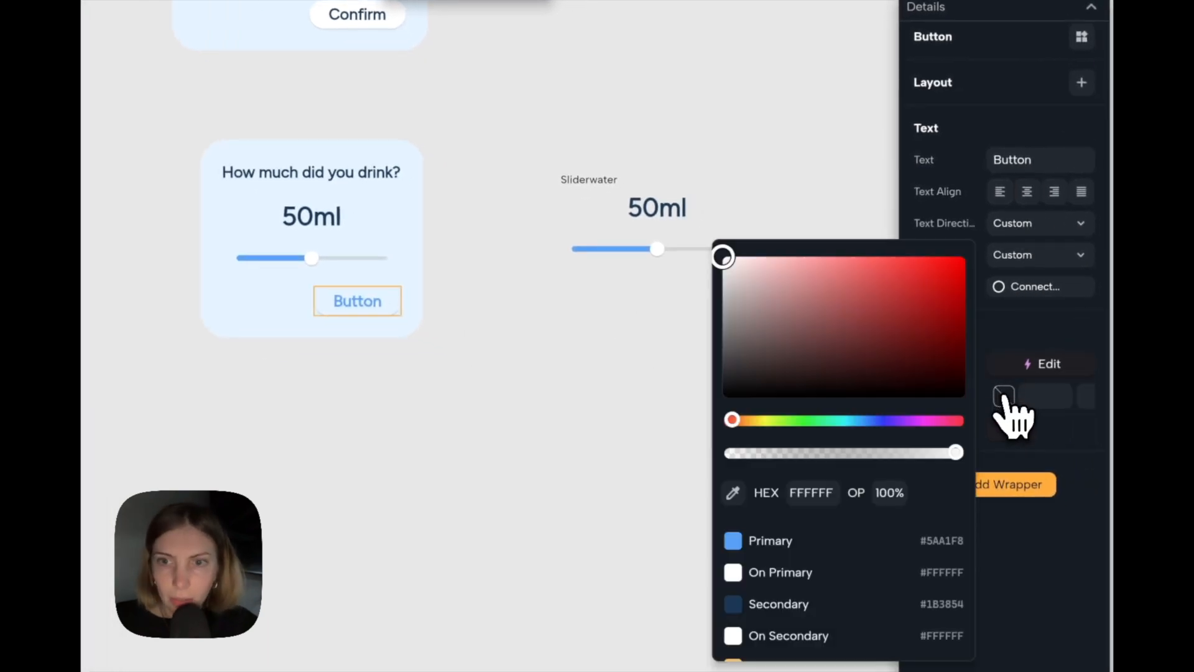
left_click(820, 570)
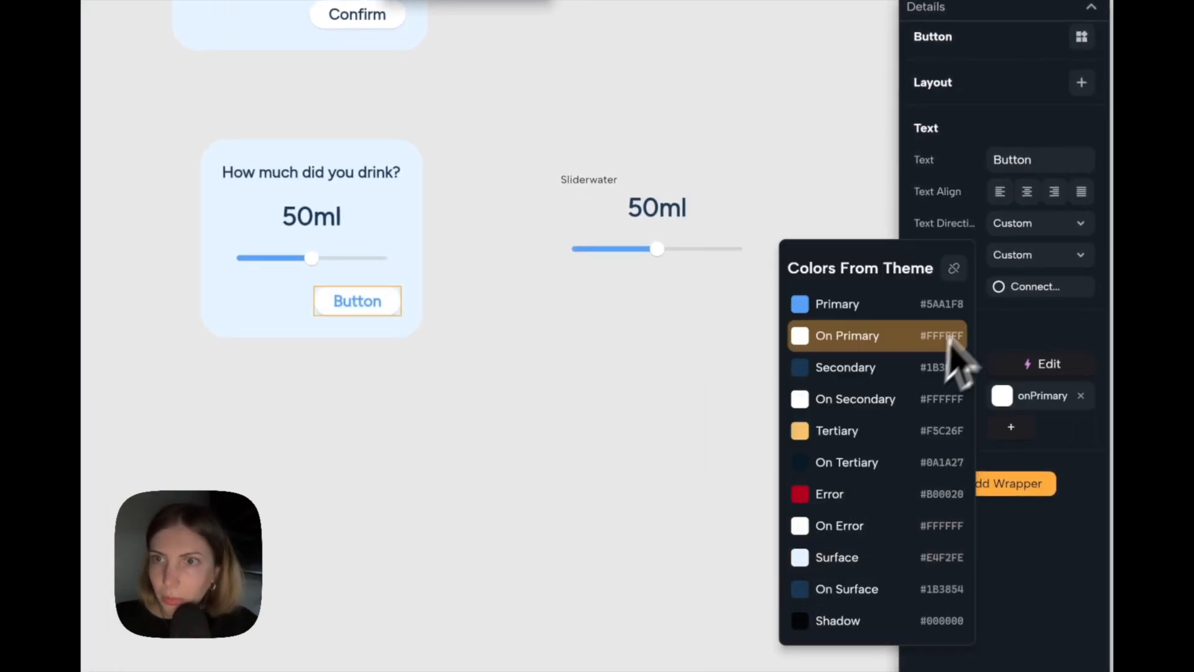
Change the dialog button's text to "Confirm" and open the theme styles for that text.
left_click(1041, 160)
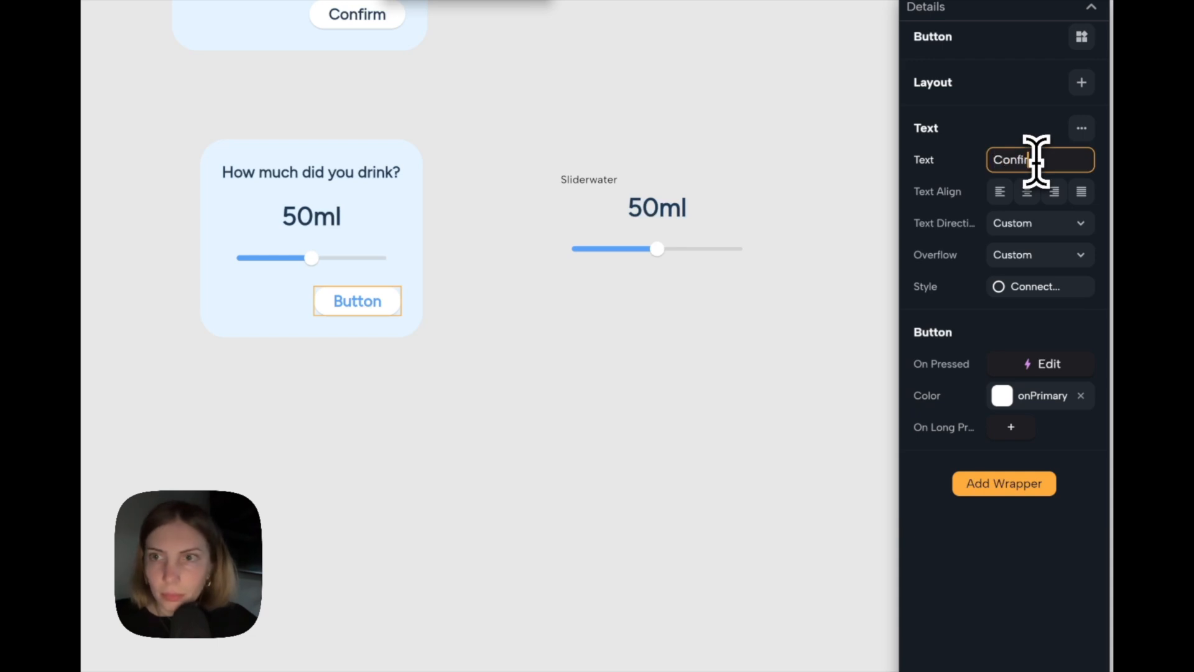
left_click(1019, 293)
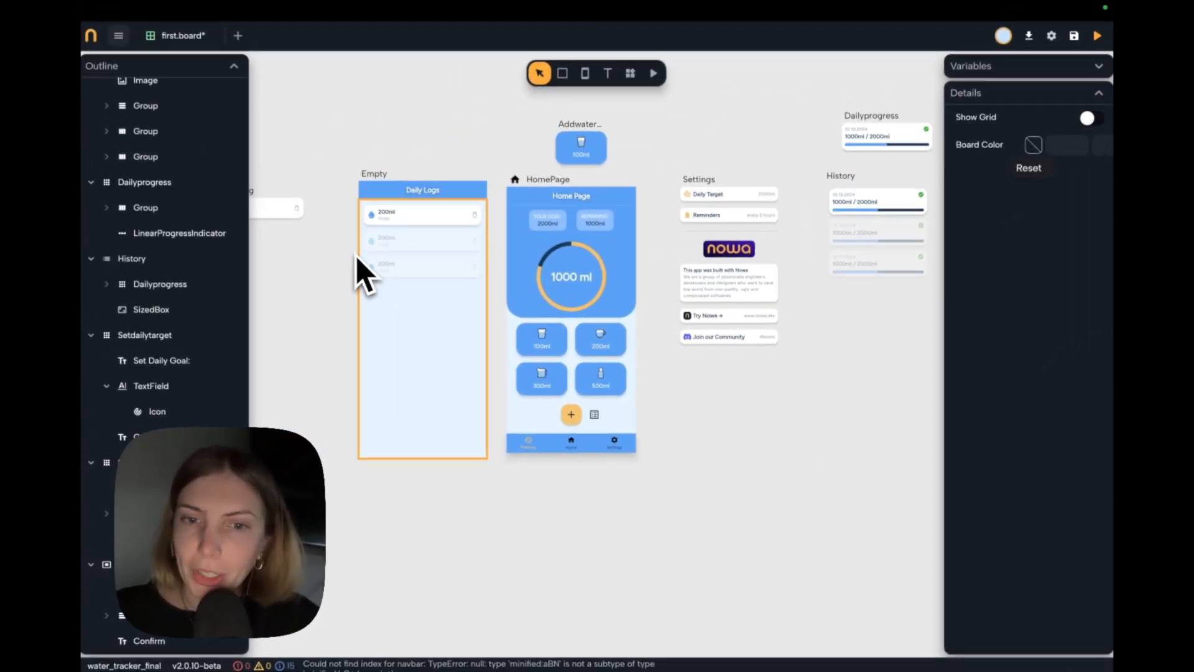
scroll(447, 252, "left", 2)
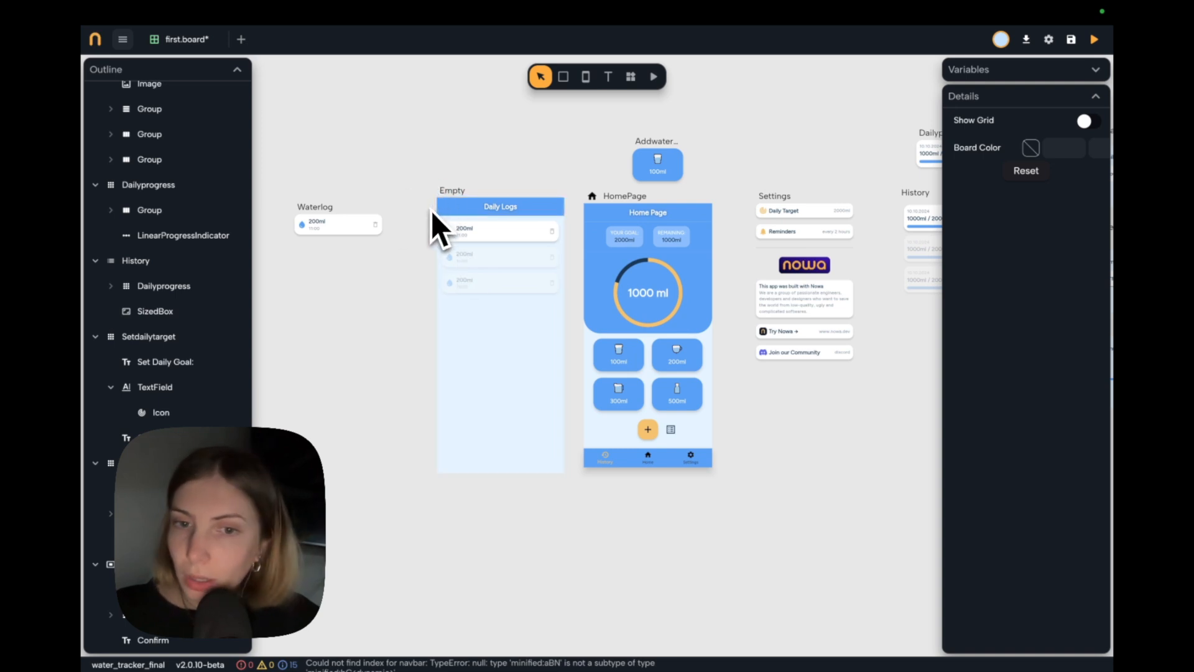
scroll(431, 210, "left", 1)
scroll(414, 236, "up", 3)
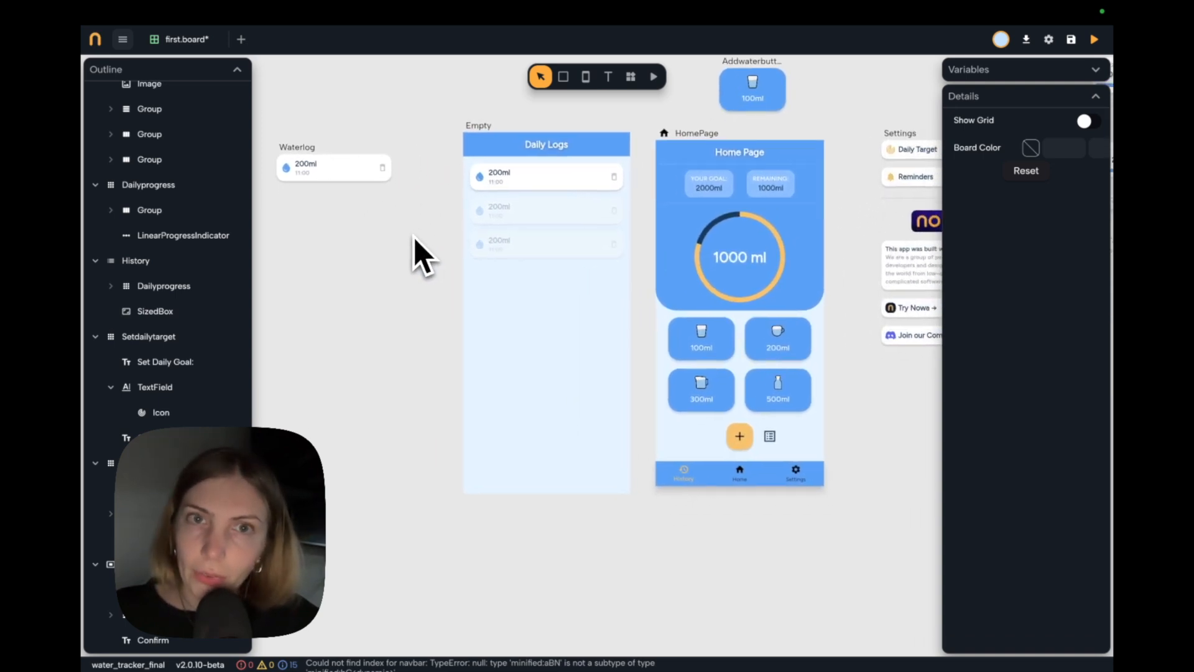
scroll(413, 254, "down", 2)
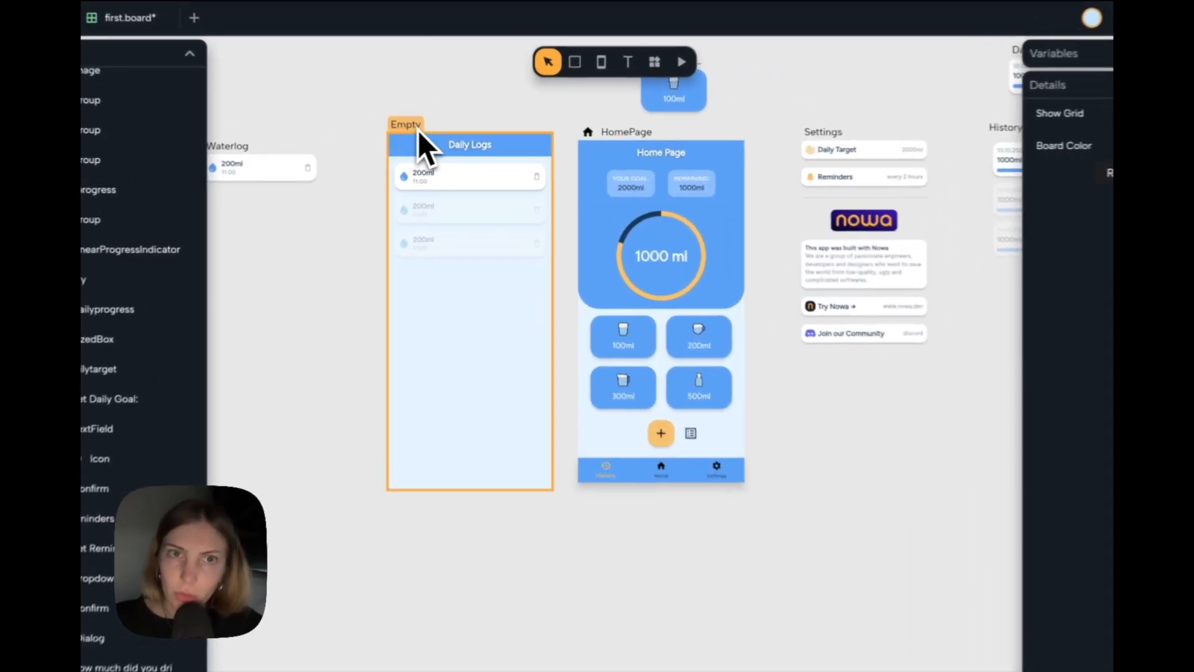
Narrow the Daily Logs screen slightly by moving its left edge to check how its list adapts.
left_click(417, 128)
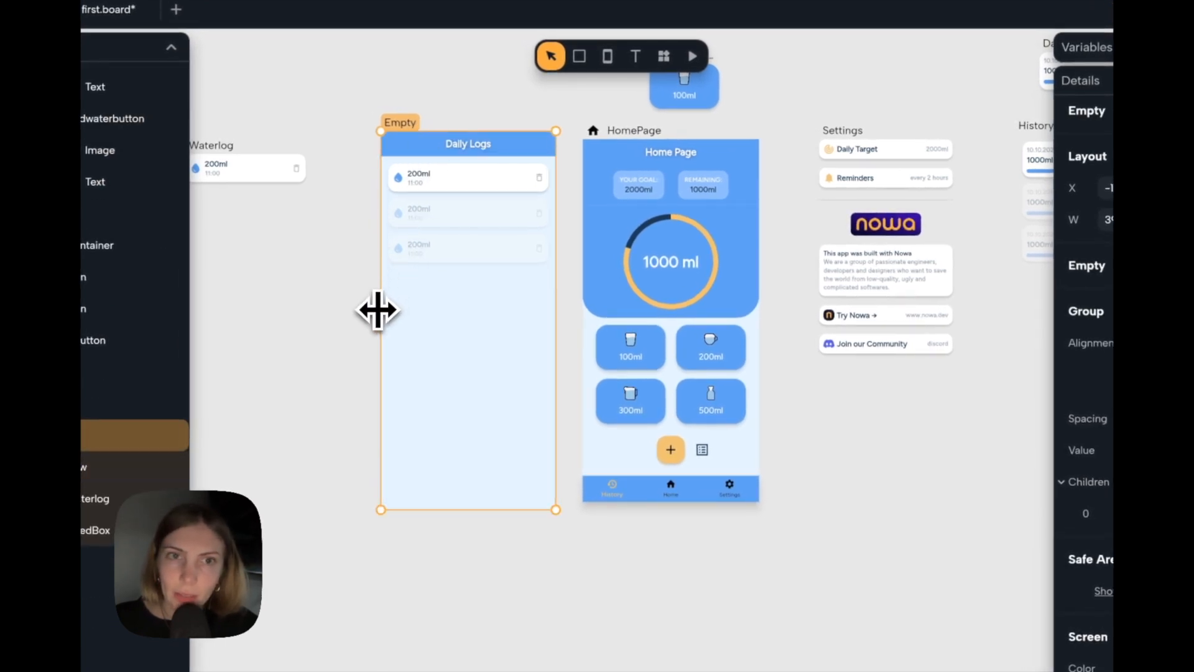
mouse_move(378, 309)
left_mouse_down()
mouse_move(304, 309)
mouse_move(383, 317)
left_mouse_up()
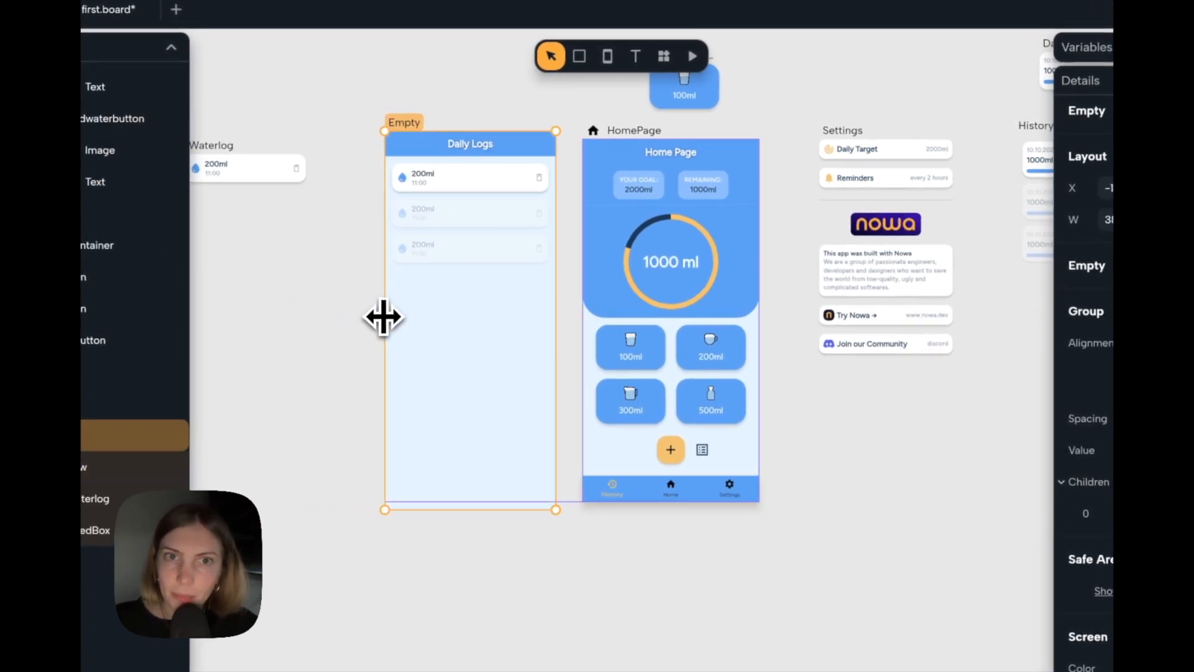
scroll(384, 319, "right", 3)
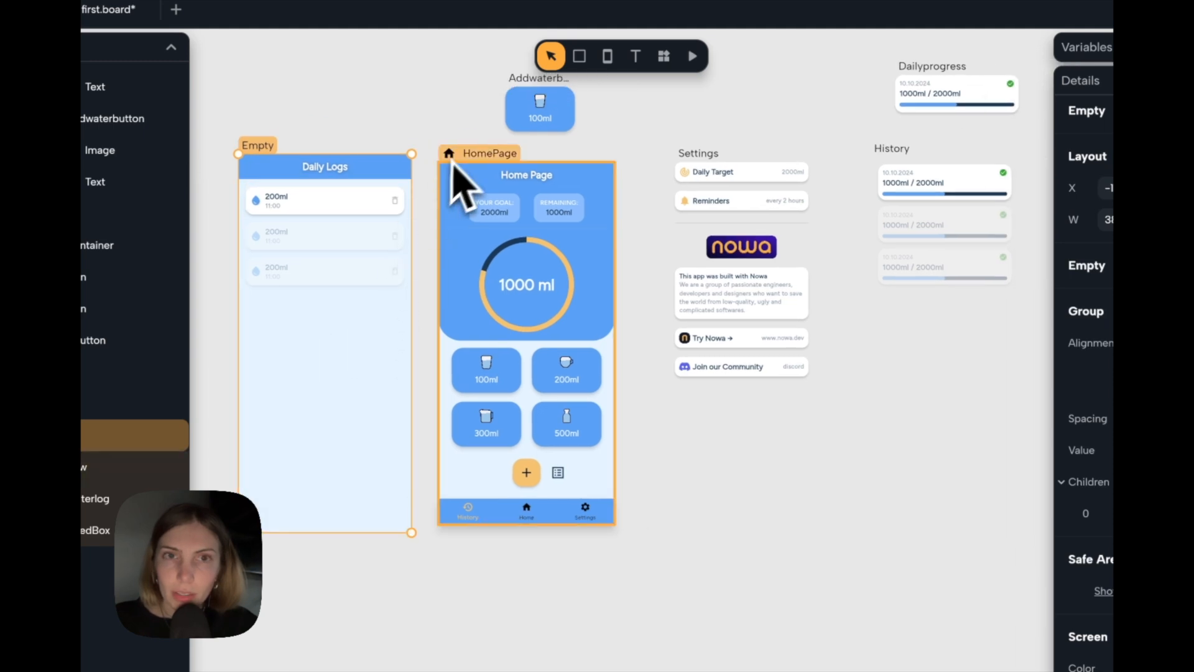
Try different widths for the HomePage screen to test its responsiveness, and undo the resizing.
left_click(456, 151)
left_click(458, 153)
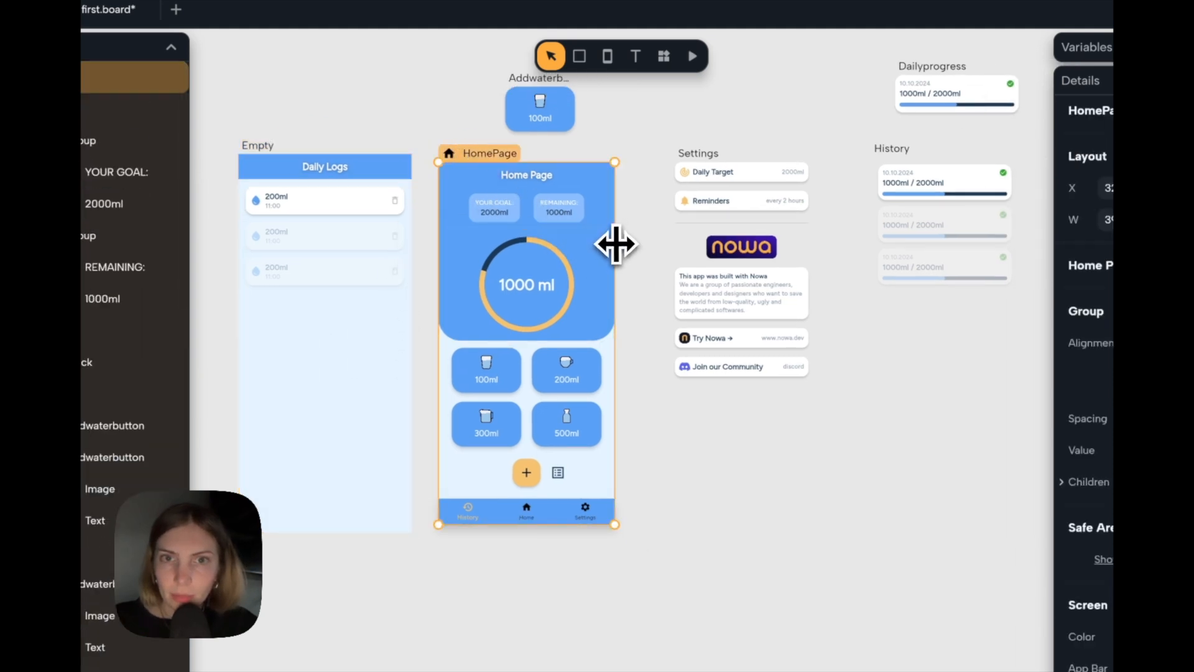
left_click_drag(616, 244, 676, 250)
left_click_drag(607, 253, 642, 263)
key("ctrl+z")
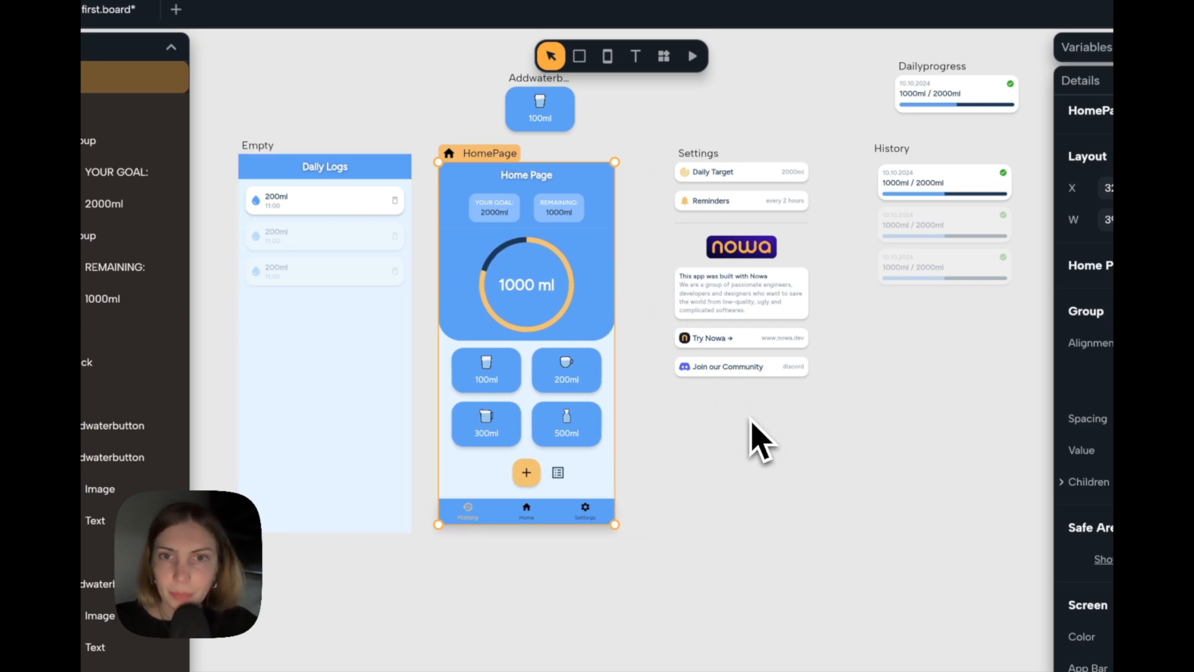
left_click(751, 419)
Try resizing the Settings component to test its layout, ending at its original width with nothing selected.
left_click(703, 155)
scroll(715, 180, "right", 5)
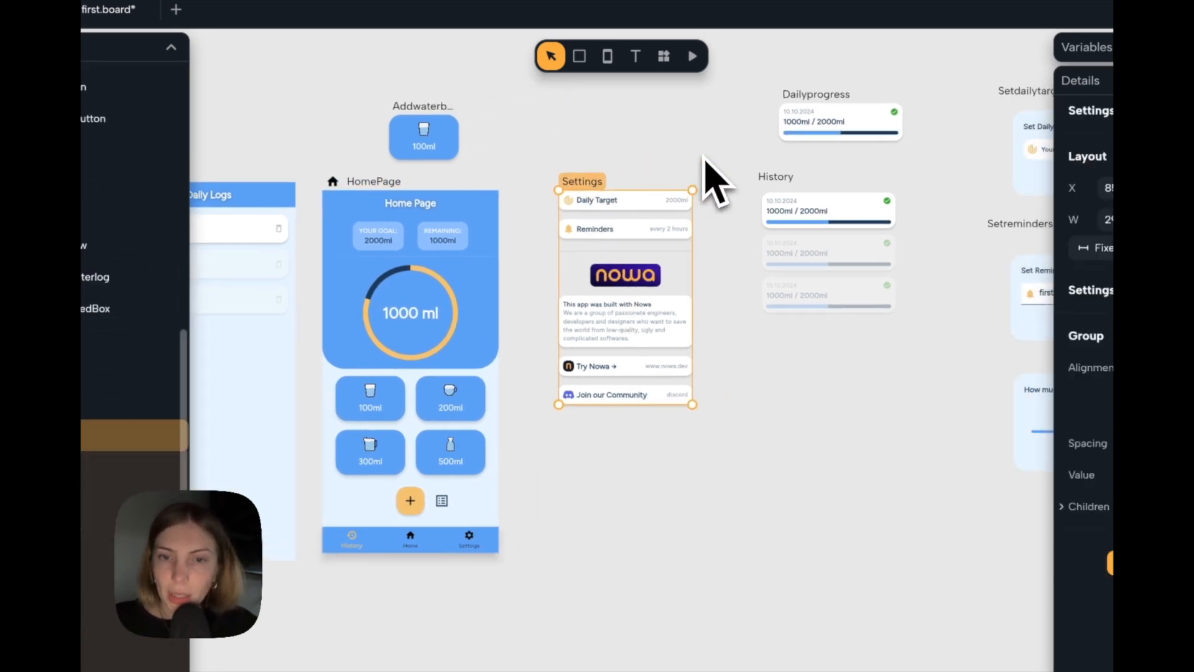
mouse_move(618, 259)
left_mouse_down()
mouse_move(647, 264)
mouse_move(613, 263)
mouse_move(625, 267)
left_mouse_up()
key("Escape")
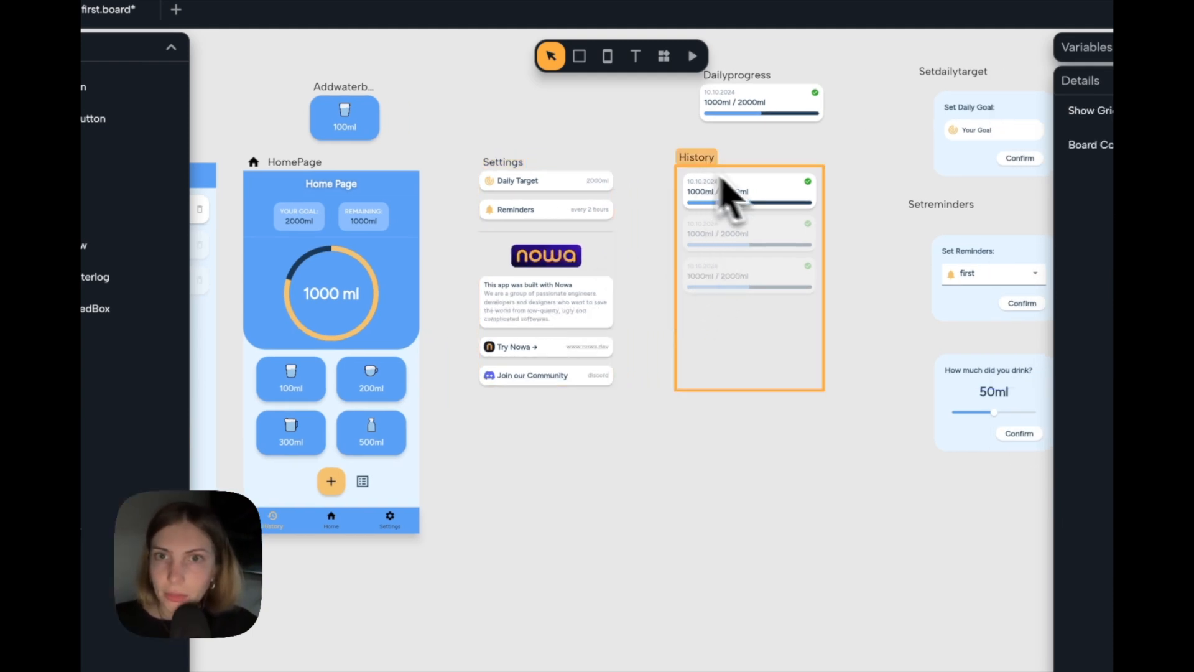
Narrow the History list component by moving its right edge inward, and deselect it.
scroll(746, 236, "right", 3)
left_click(660, 183)
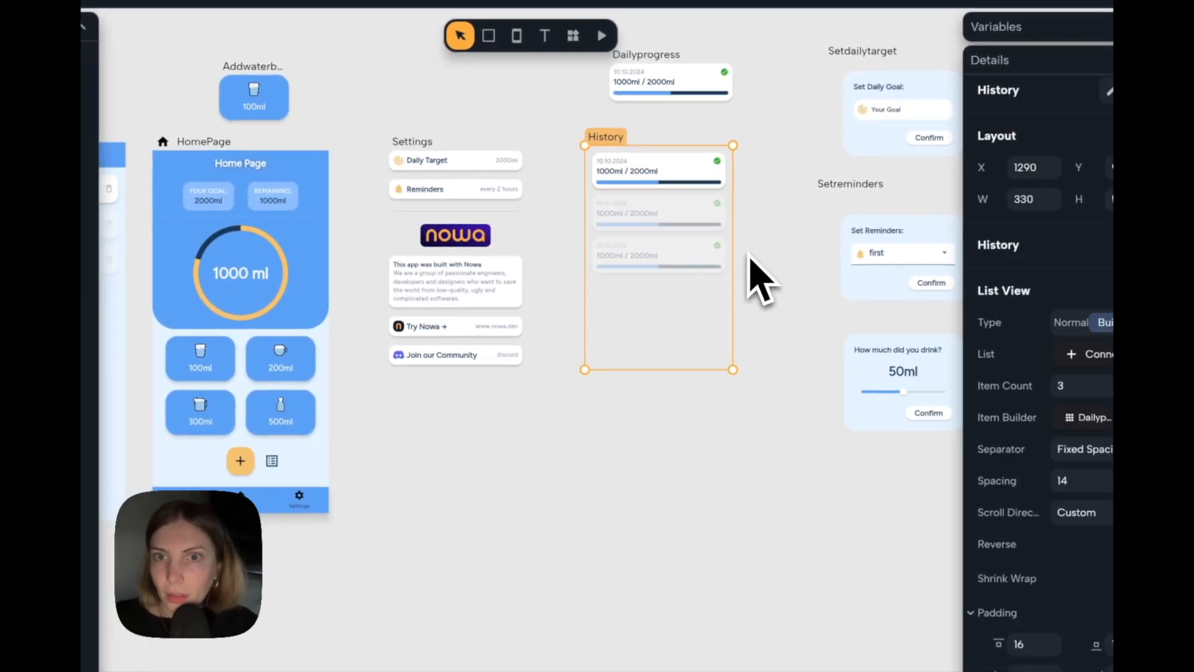
mouse_move(731, 246)
left_mouse_down()
mouse_move(781, 249)
mouse_move(711, 253)
left_mouse_up()
left_click(766, 453)
Look over all the screens, components and dialogs laid out on the board.
scroll(769, 460, "right", 2)
scroll(768, 460, "down", 6)
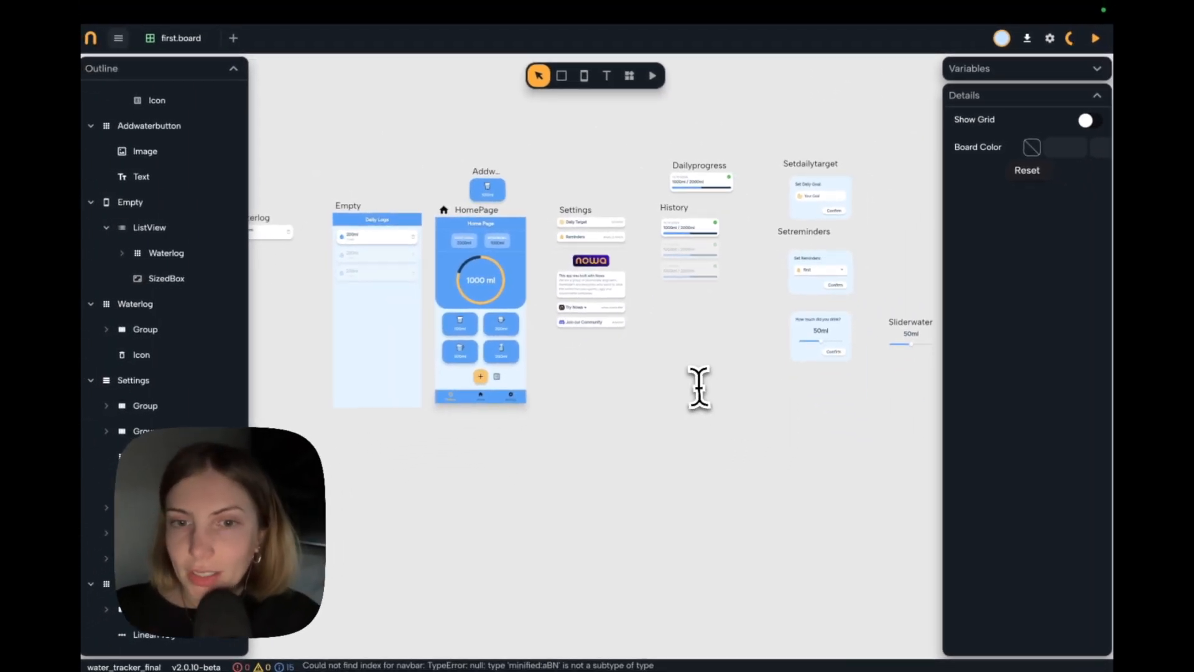
scroll(689, 397, "right", 1)
scroll(687, 392, "up", 1)
scroll(648, 341, "up", 1)
scroll(648, 341, "left", 1)
scroll(648, 341, "right", 1)
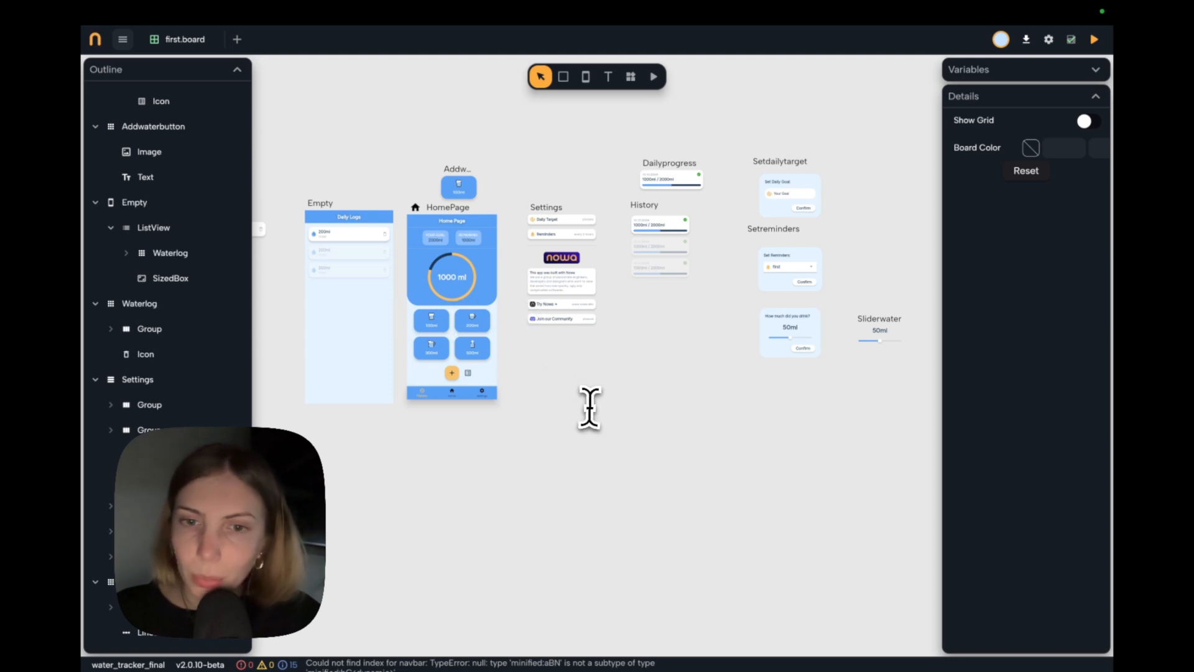
scroll(669, 343, "down", 1)
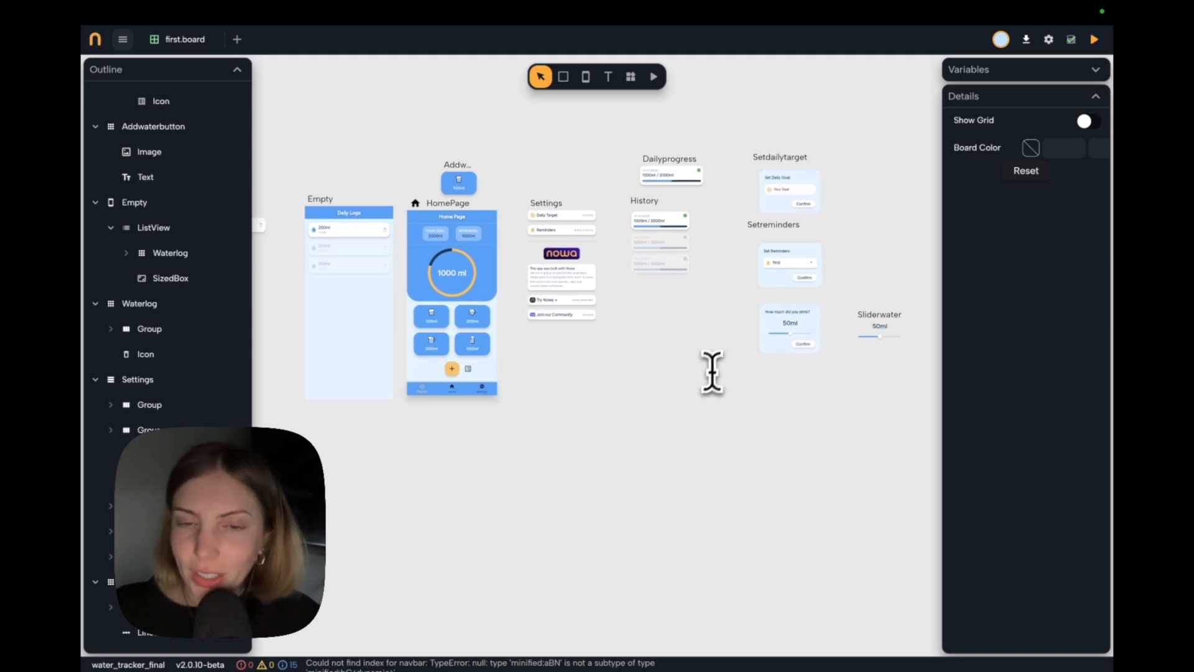